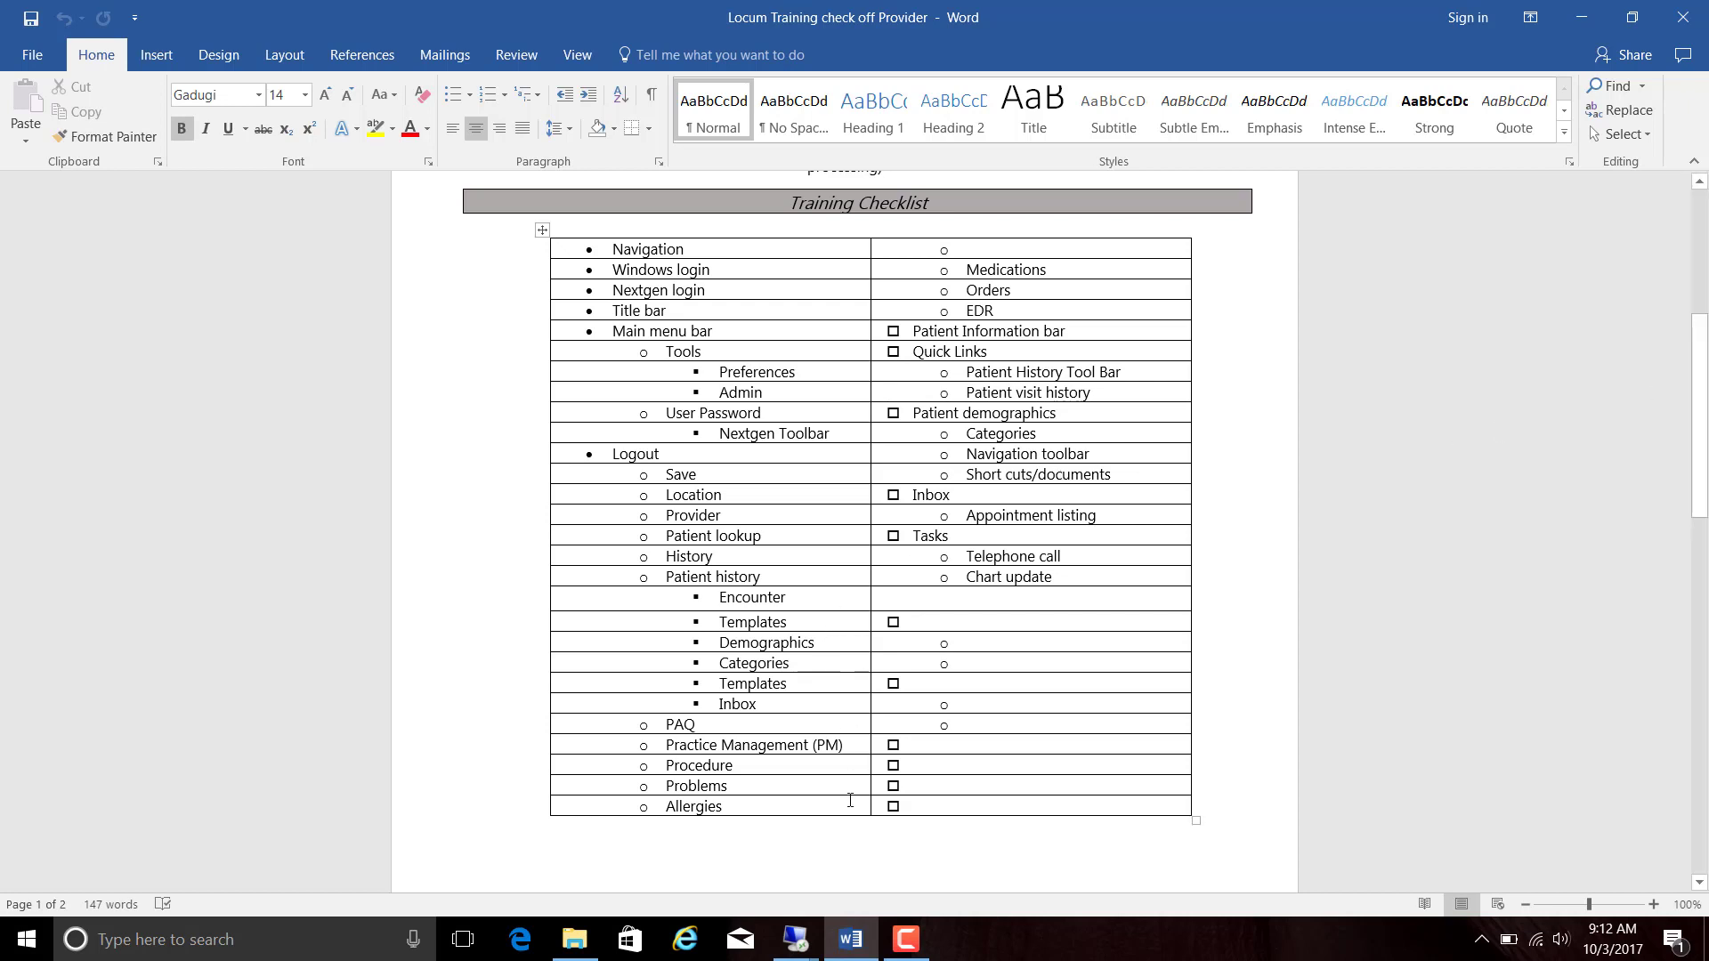
- Switch from Word to the 'Nextgen TEST - PORTAL' remote desktop session
mouse_move(797, 943)
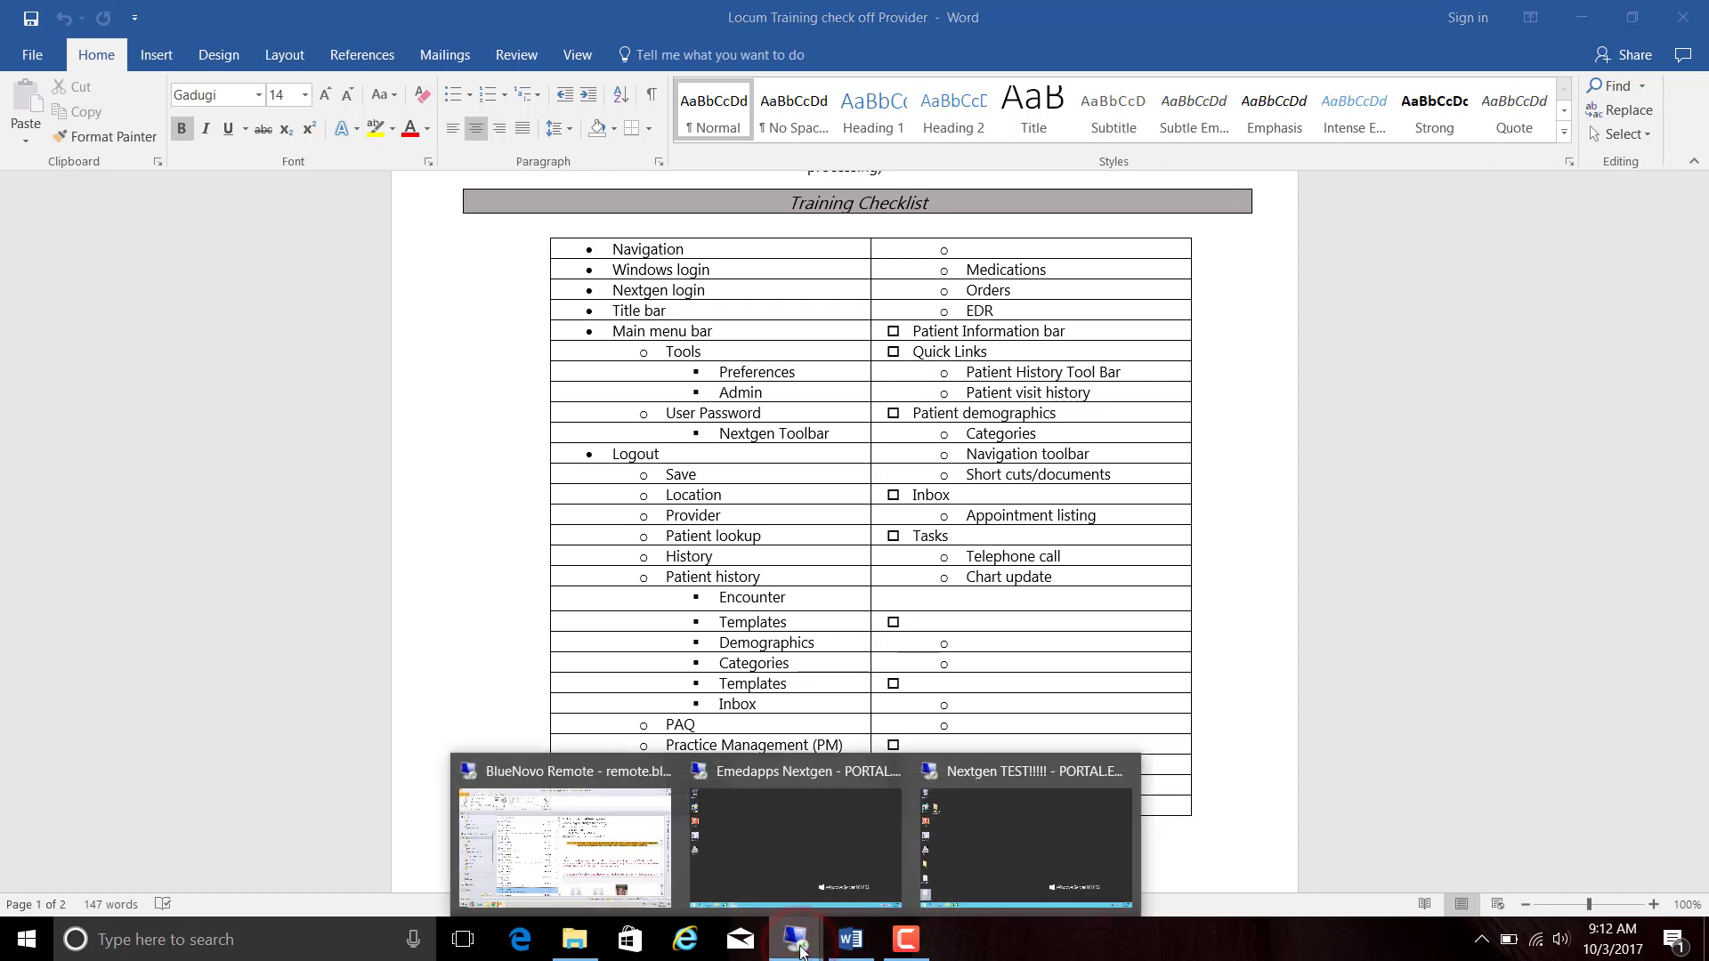
left_click(981, 831)
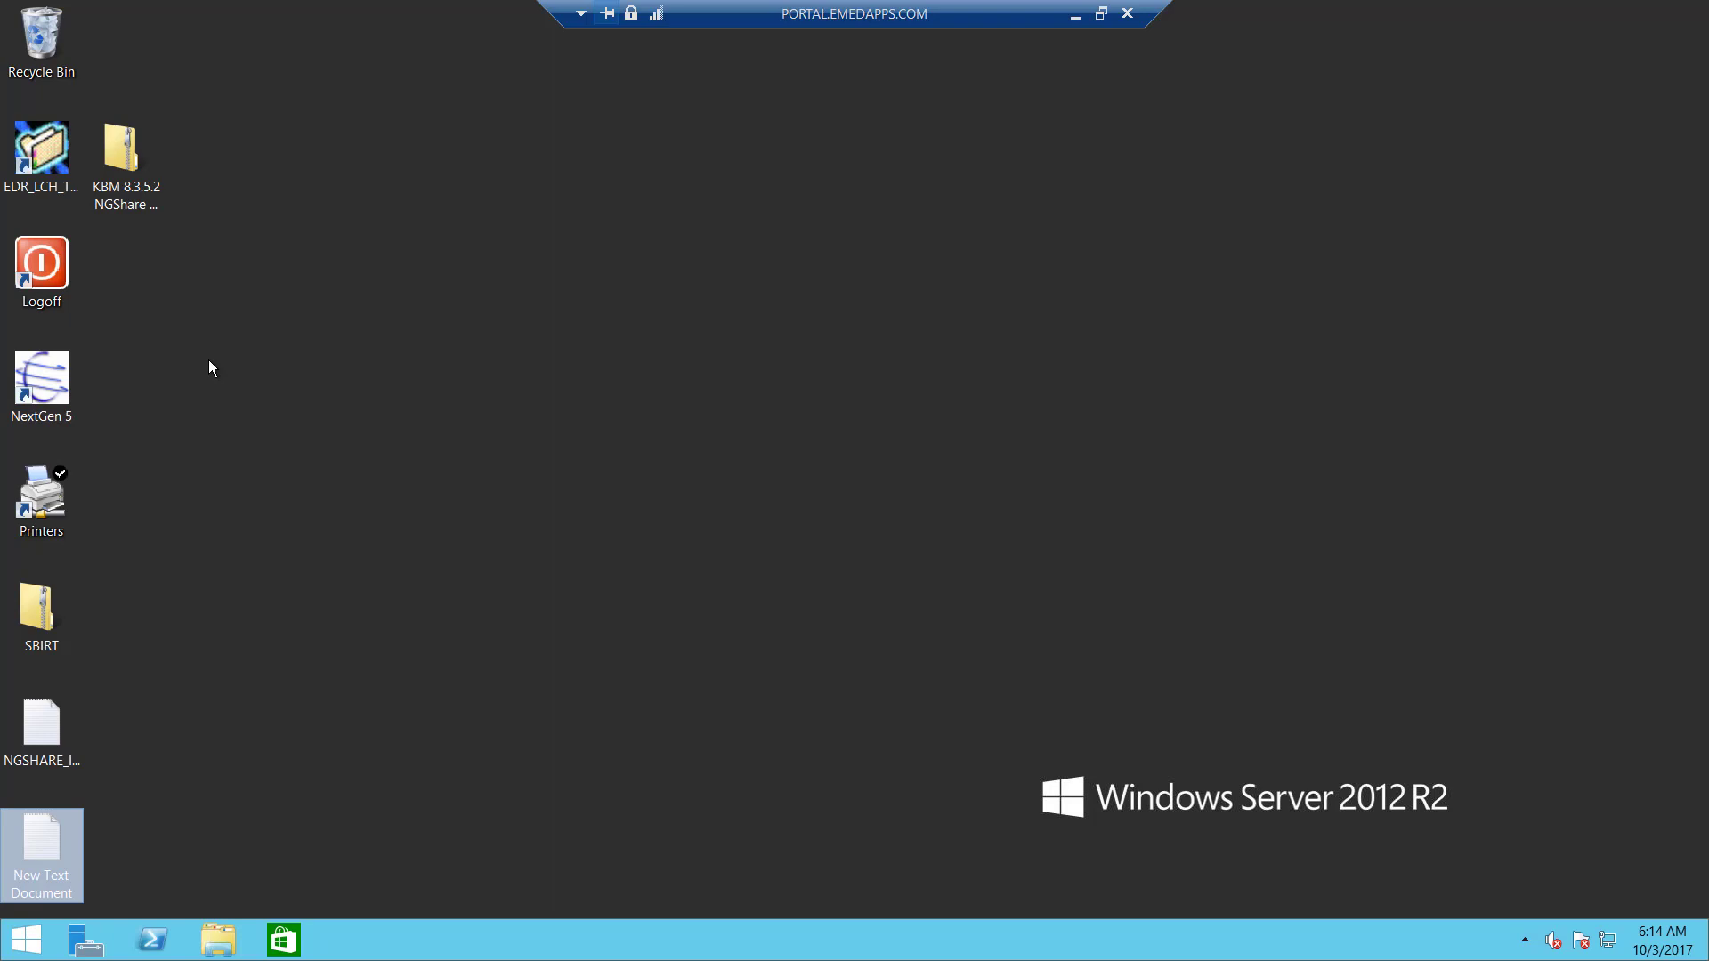
- Launch NextGen 5 from its shortcut on the remote server desktop
left_click(56, 377)
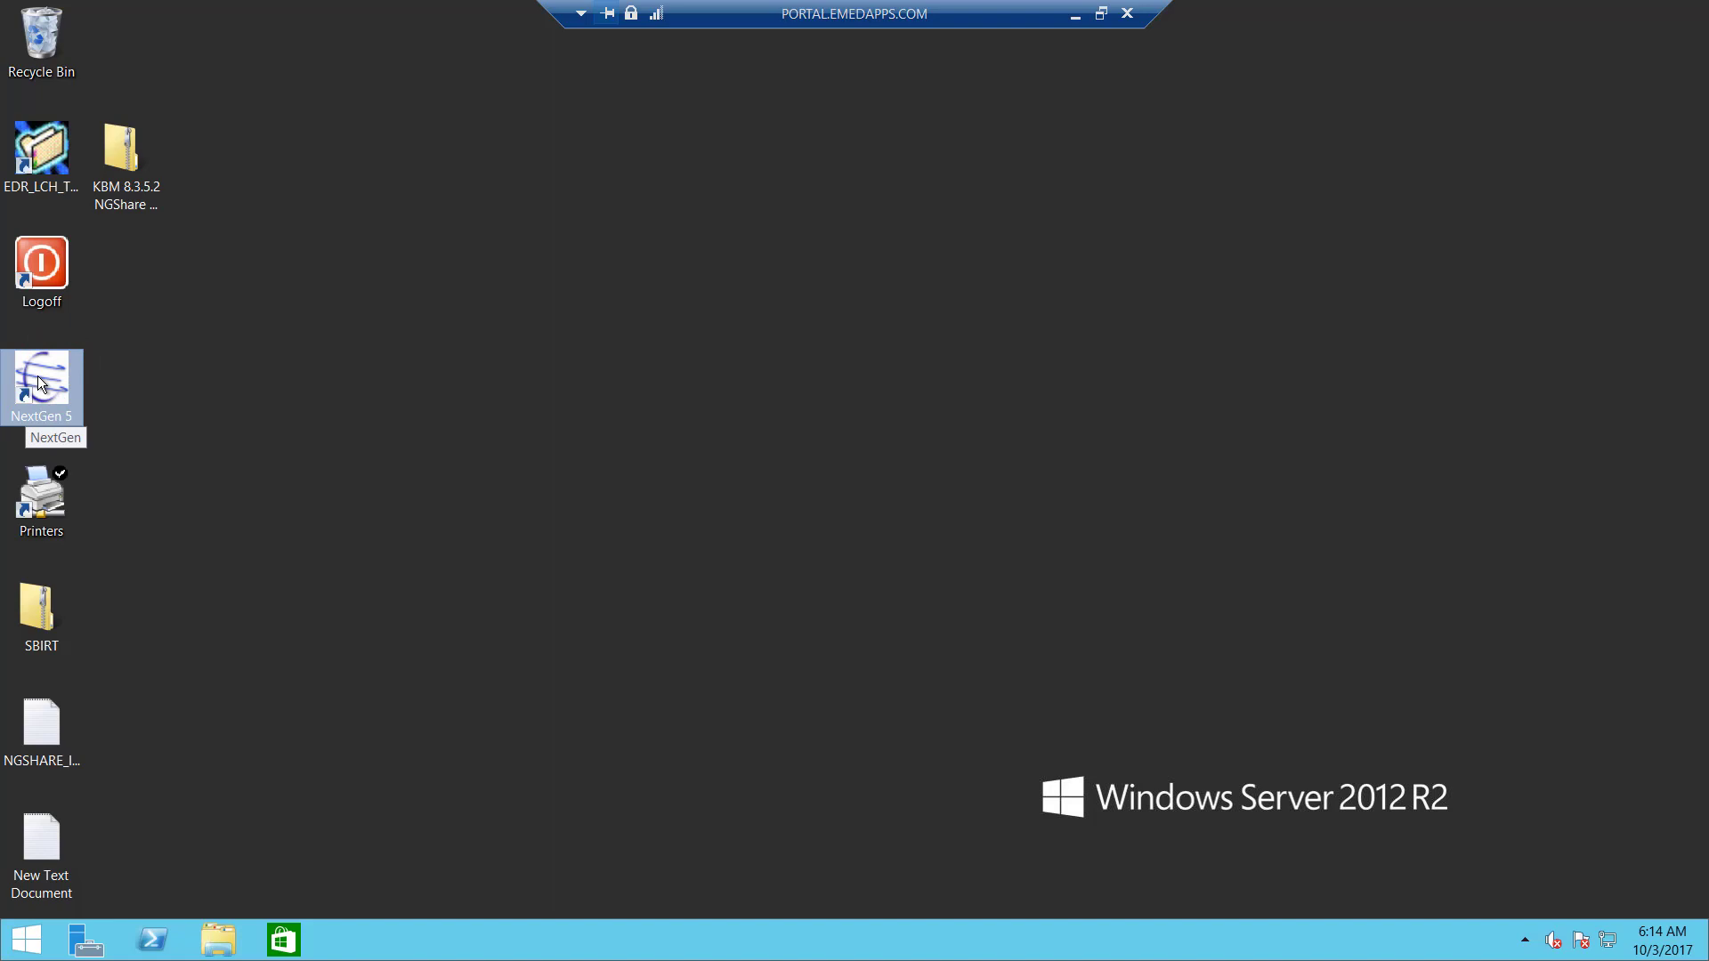
double_click(38, 376)
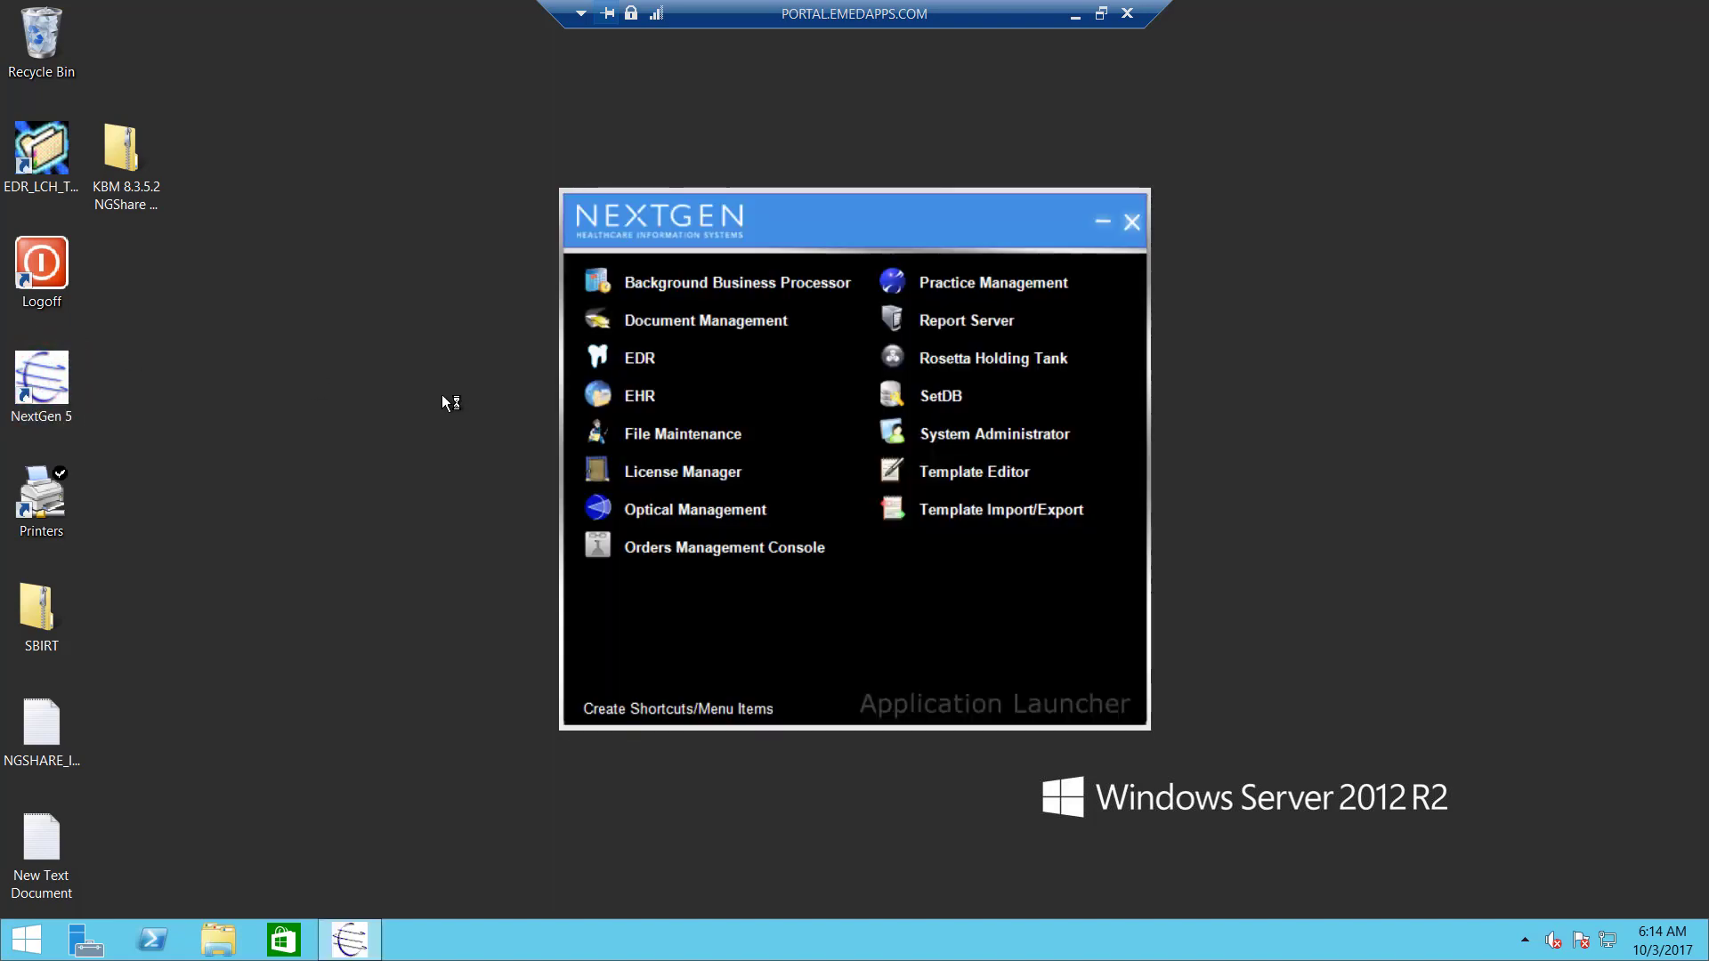
- Start the EHR module from the NextGen Application Launcher
left_click(642, 403)
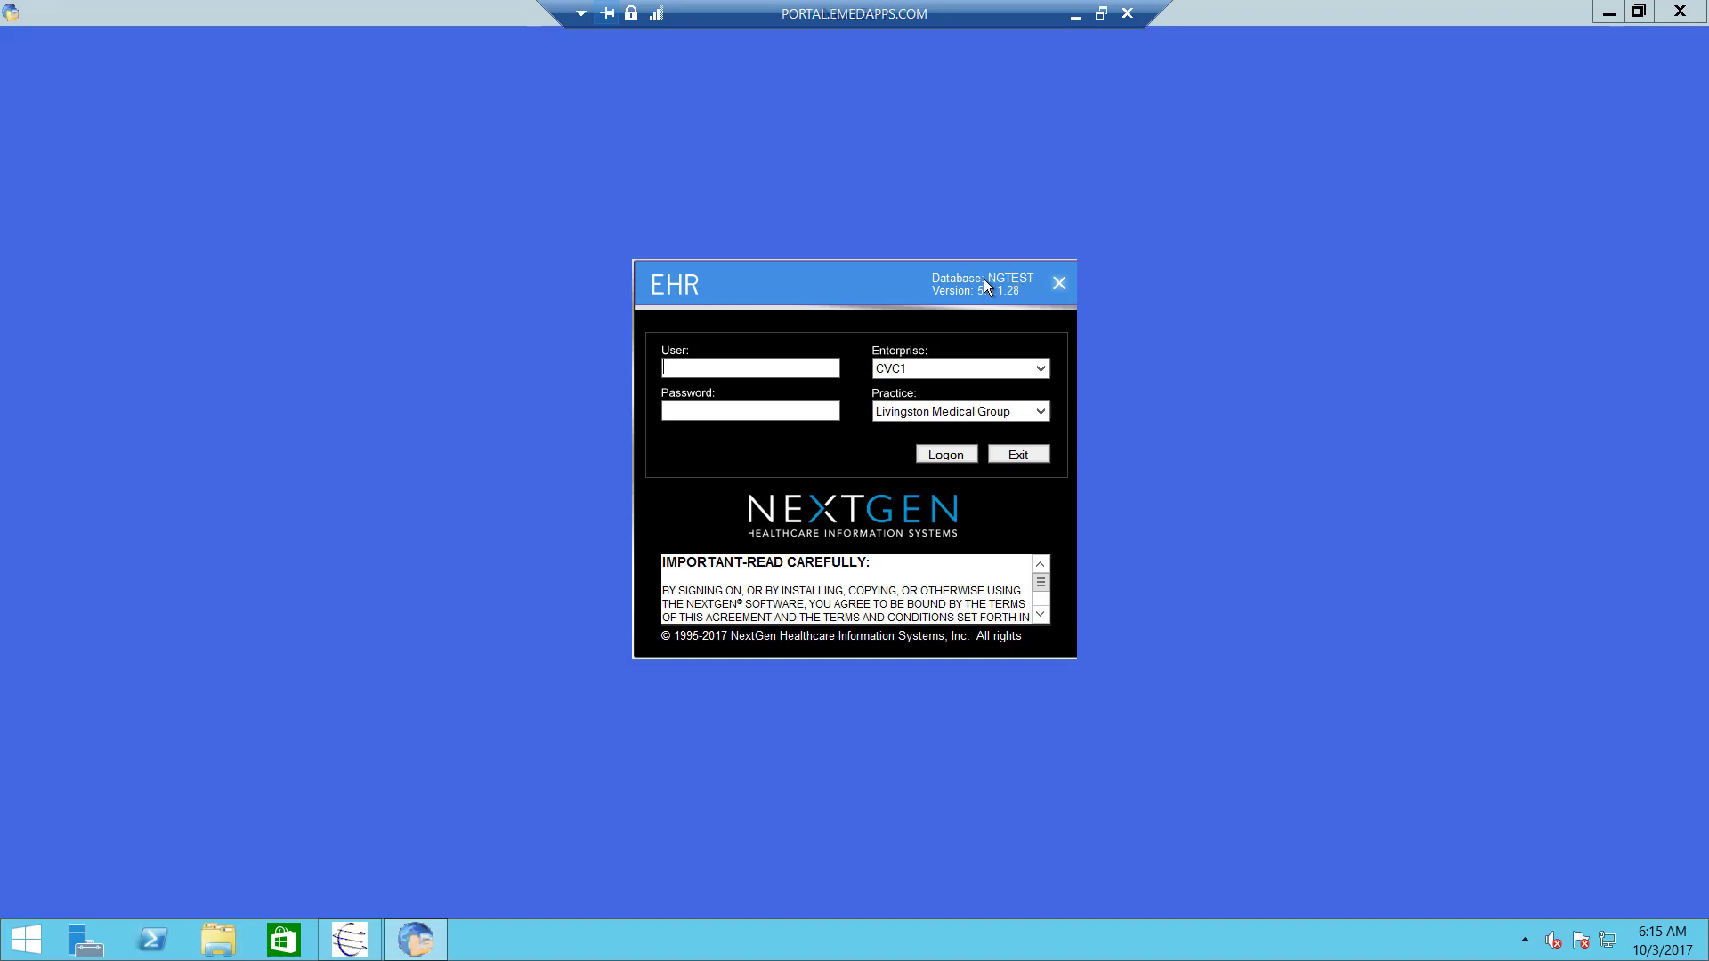
- Enter the user name and password in the EHR logon window
left_click(758, 368)
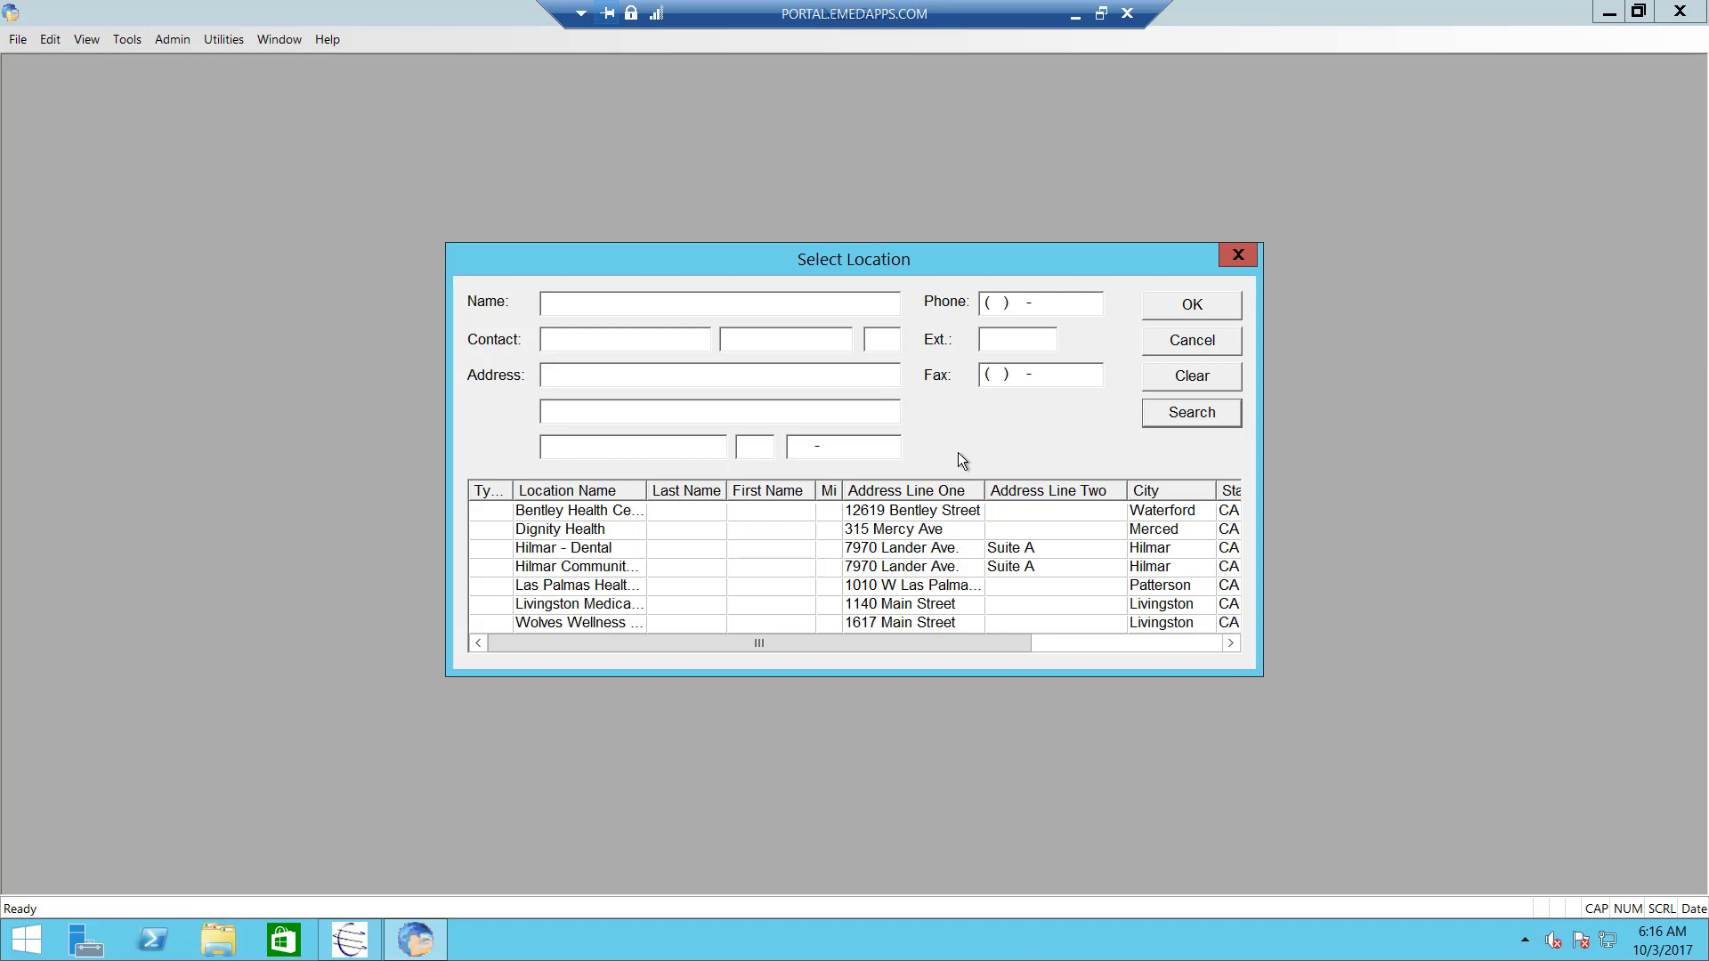
- Choose Livingston Medical Group as the location and pick the session provider
left_click(617, 607)
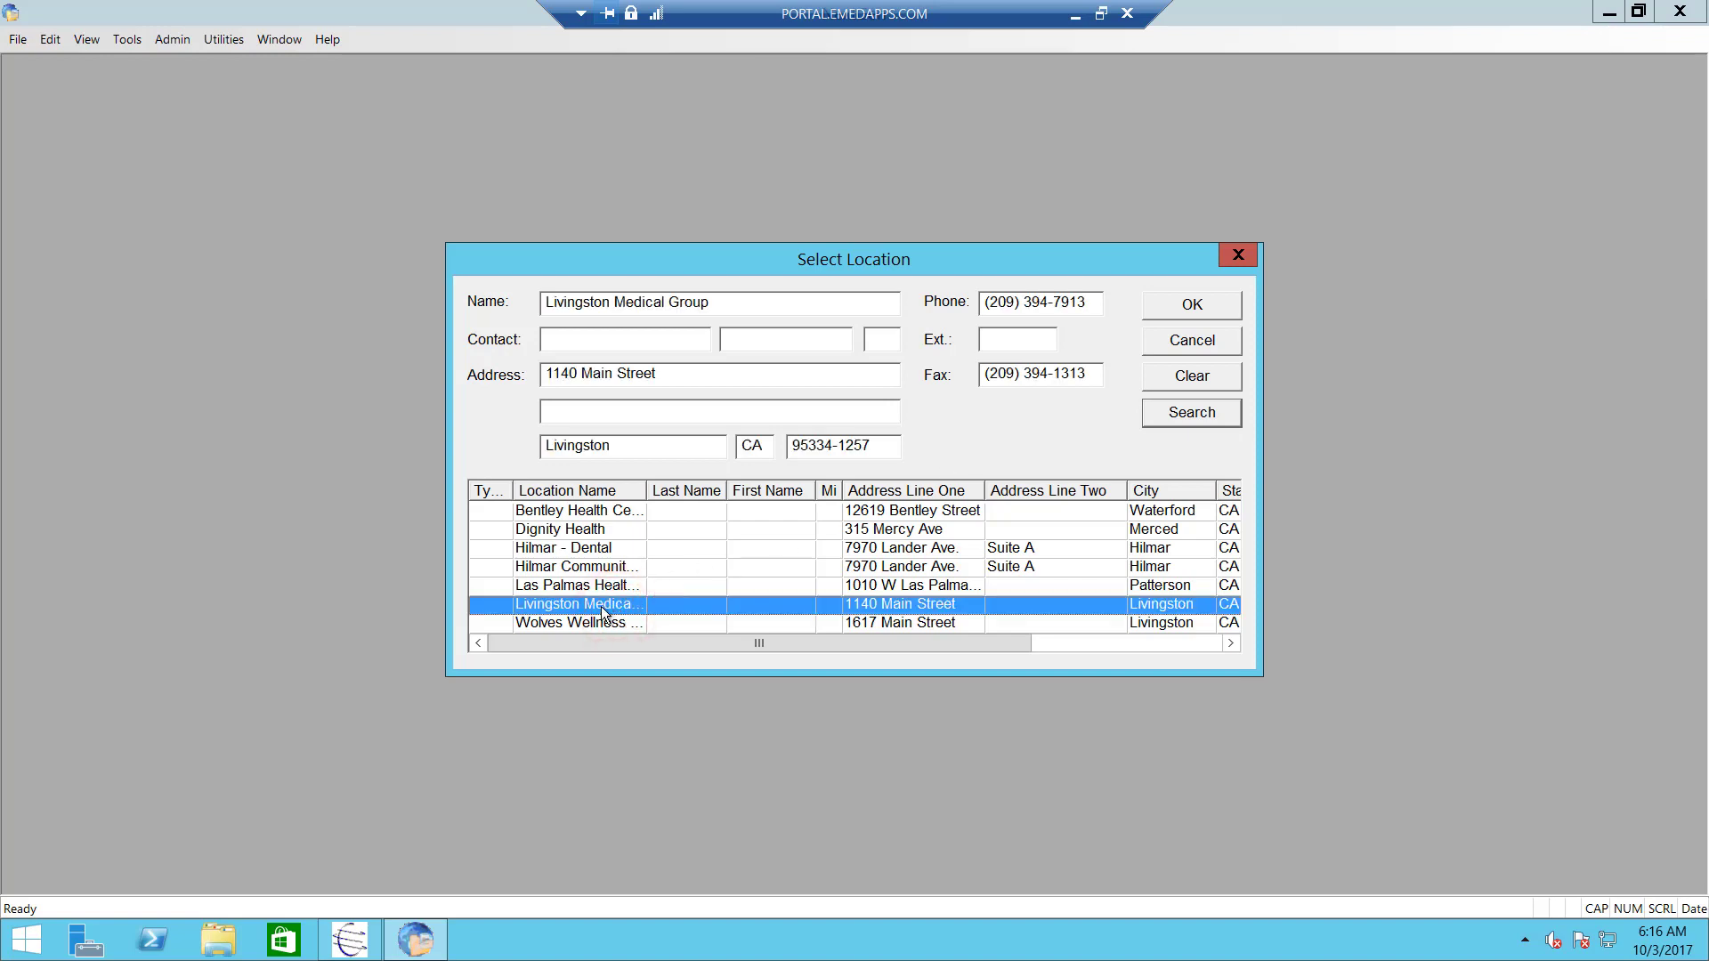
double_click(602, 609)
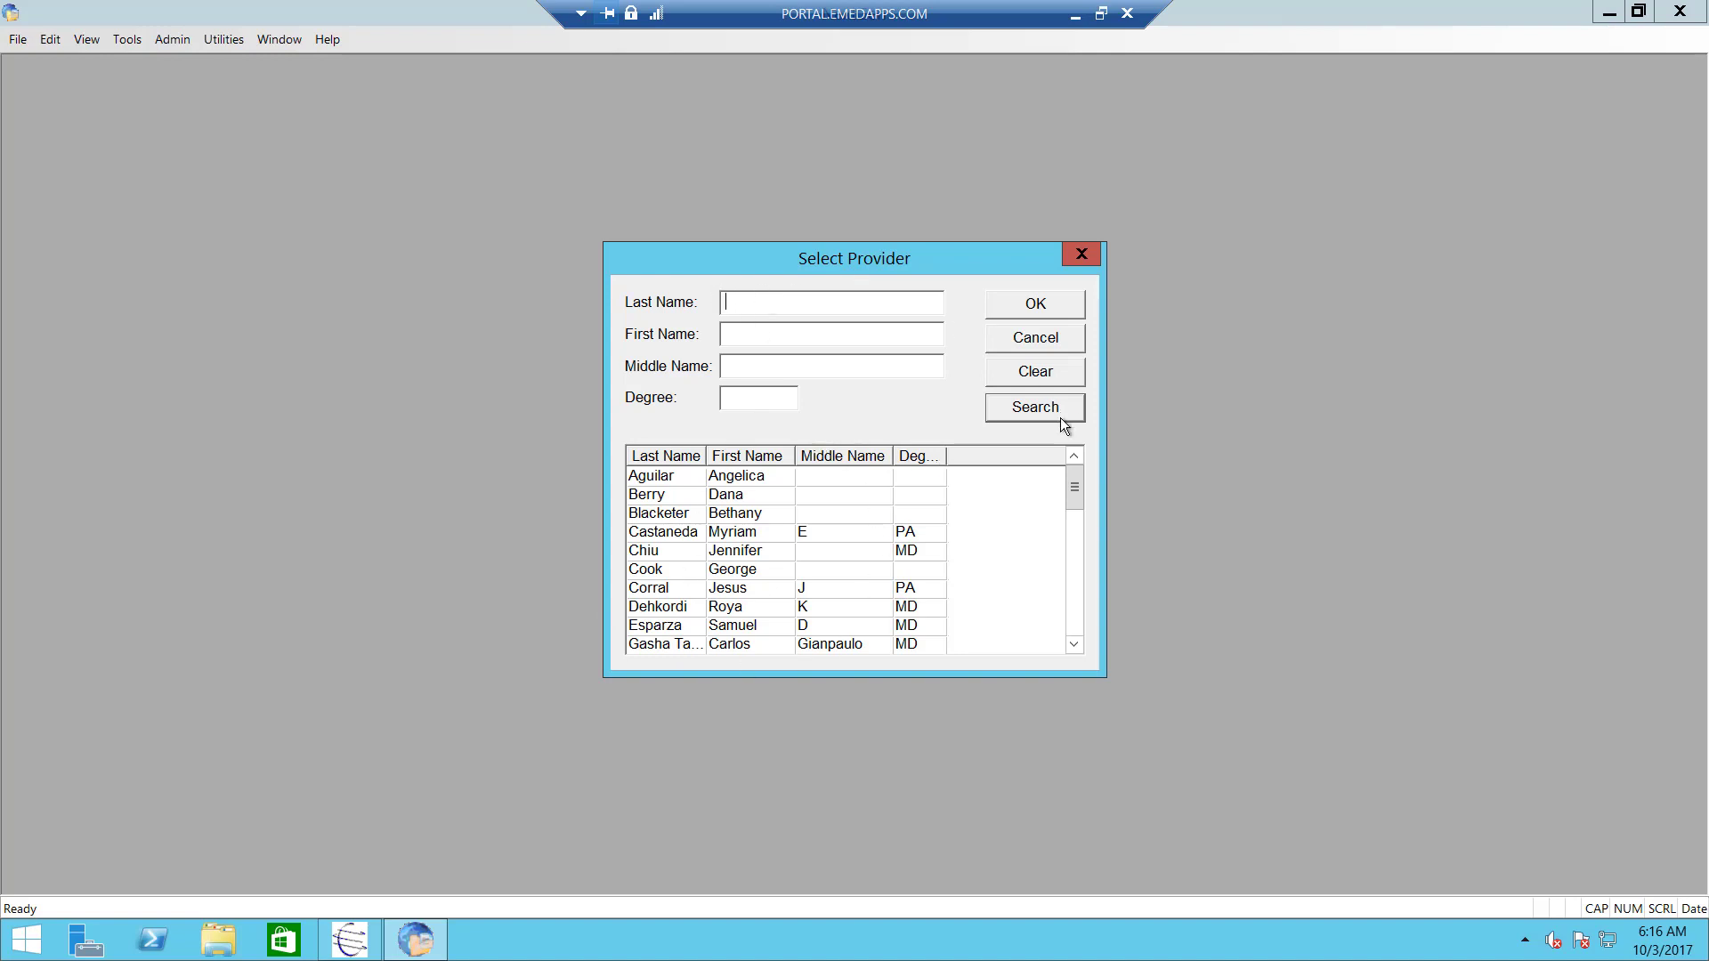
left_click_drag(1081, 489, 1066, 456)
left_click(776, 521)
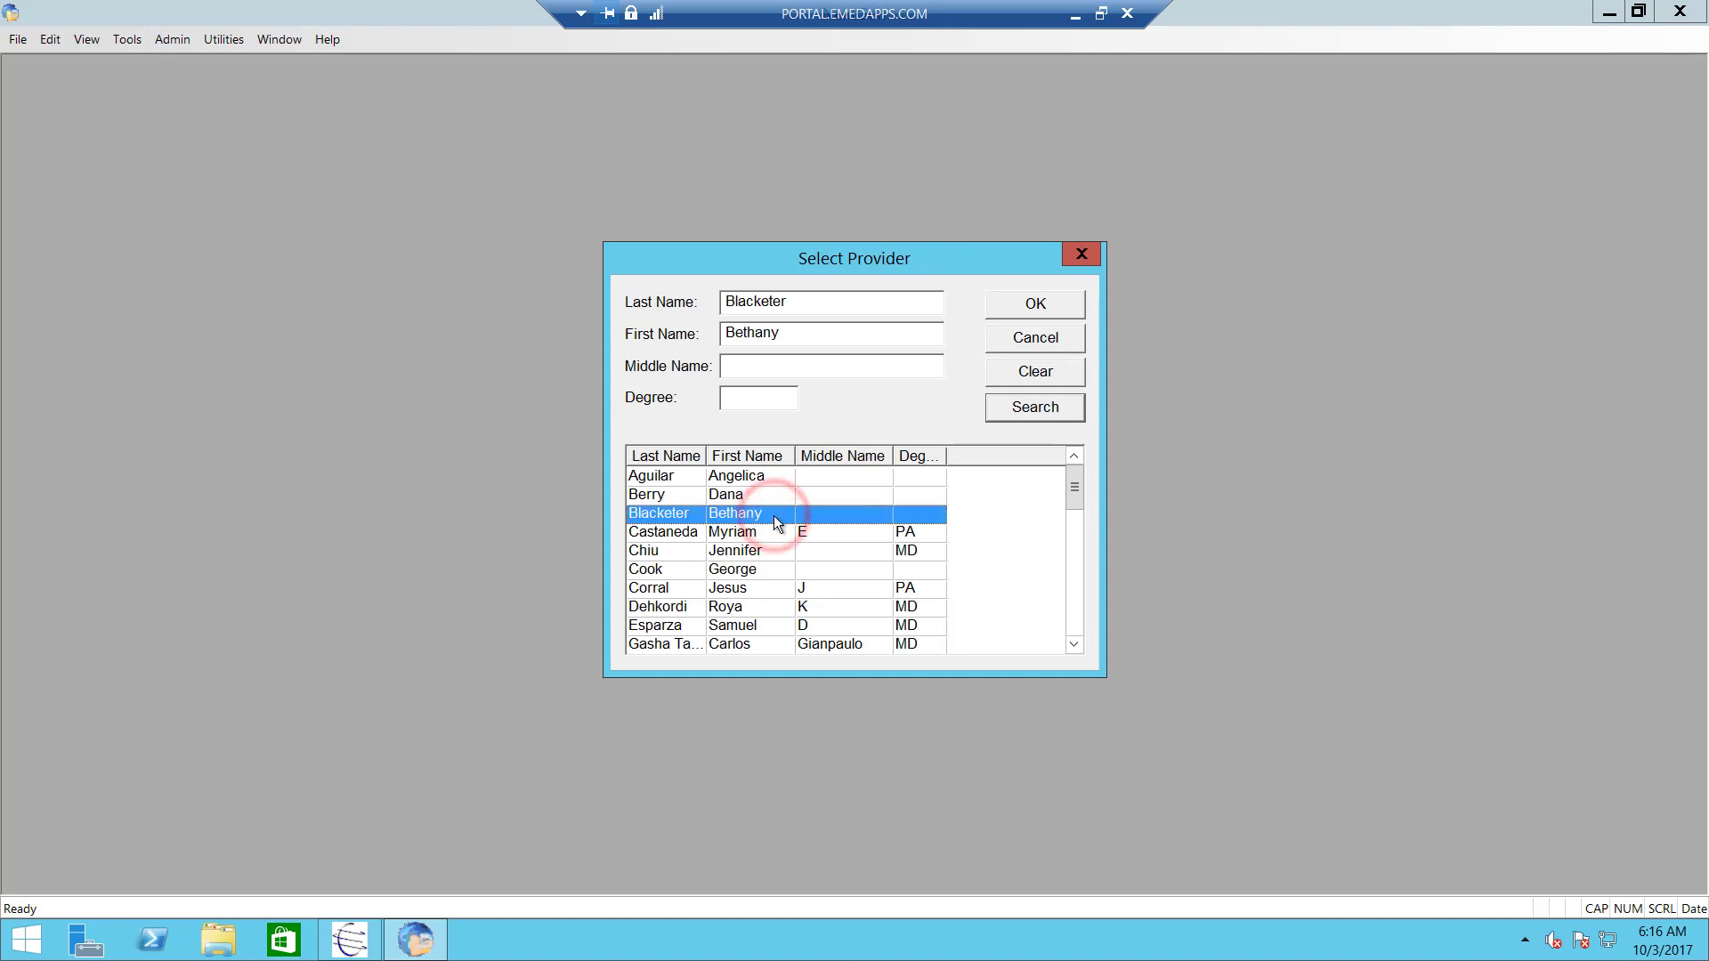
double_click(737, 518)
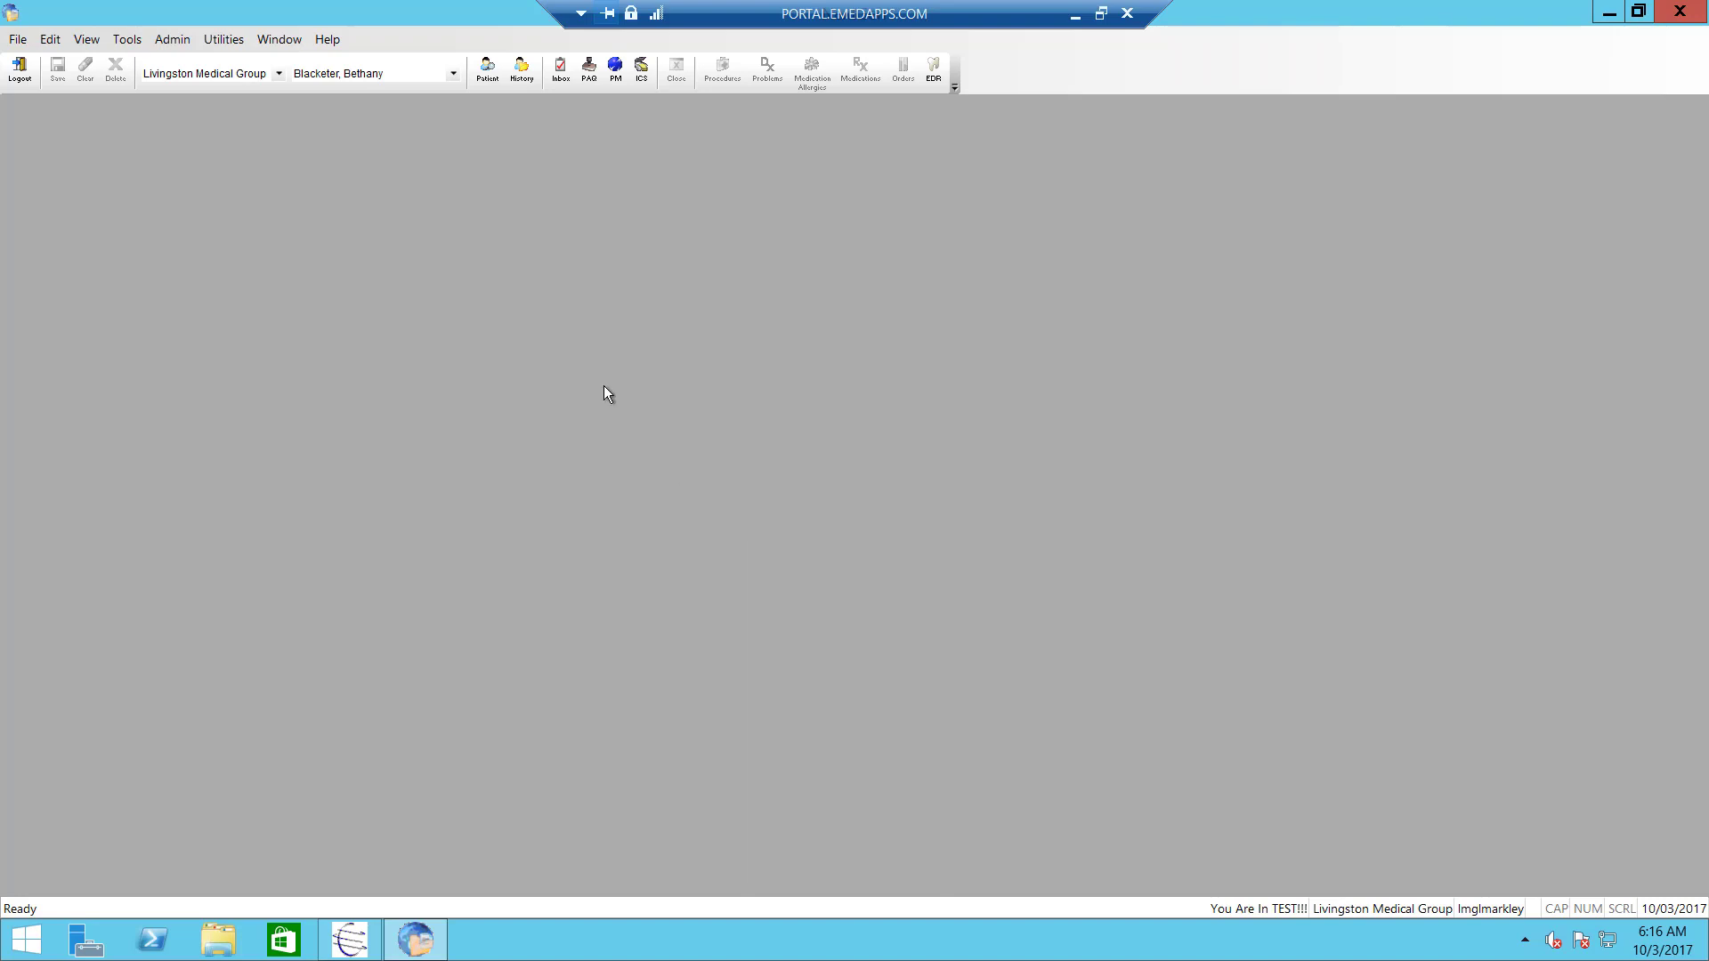
- Search Patient Lookup for last name 'Test' and select the female test patient's record
left_click(485, 82)
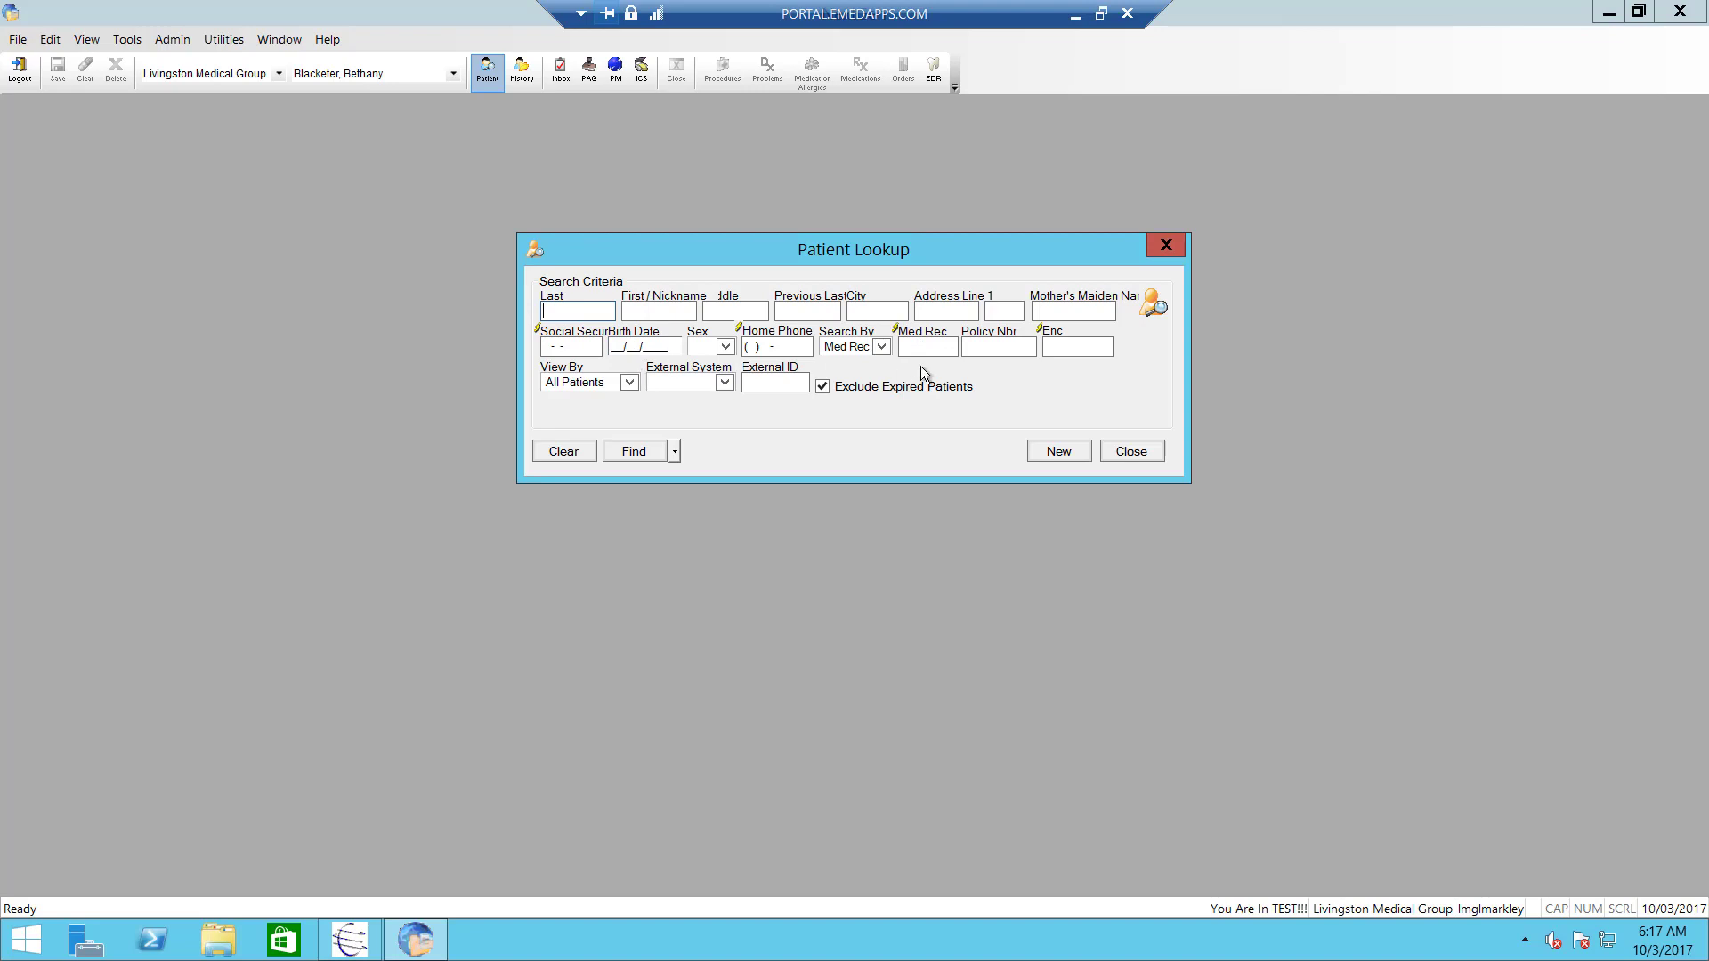
type("Test")
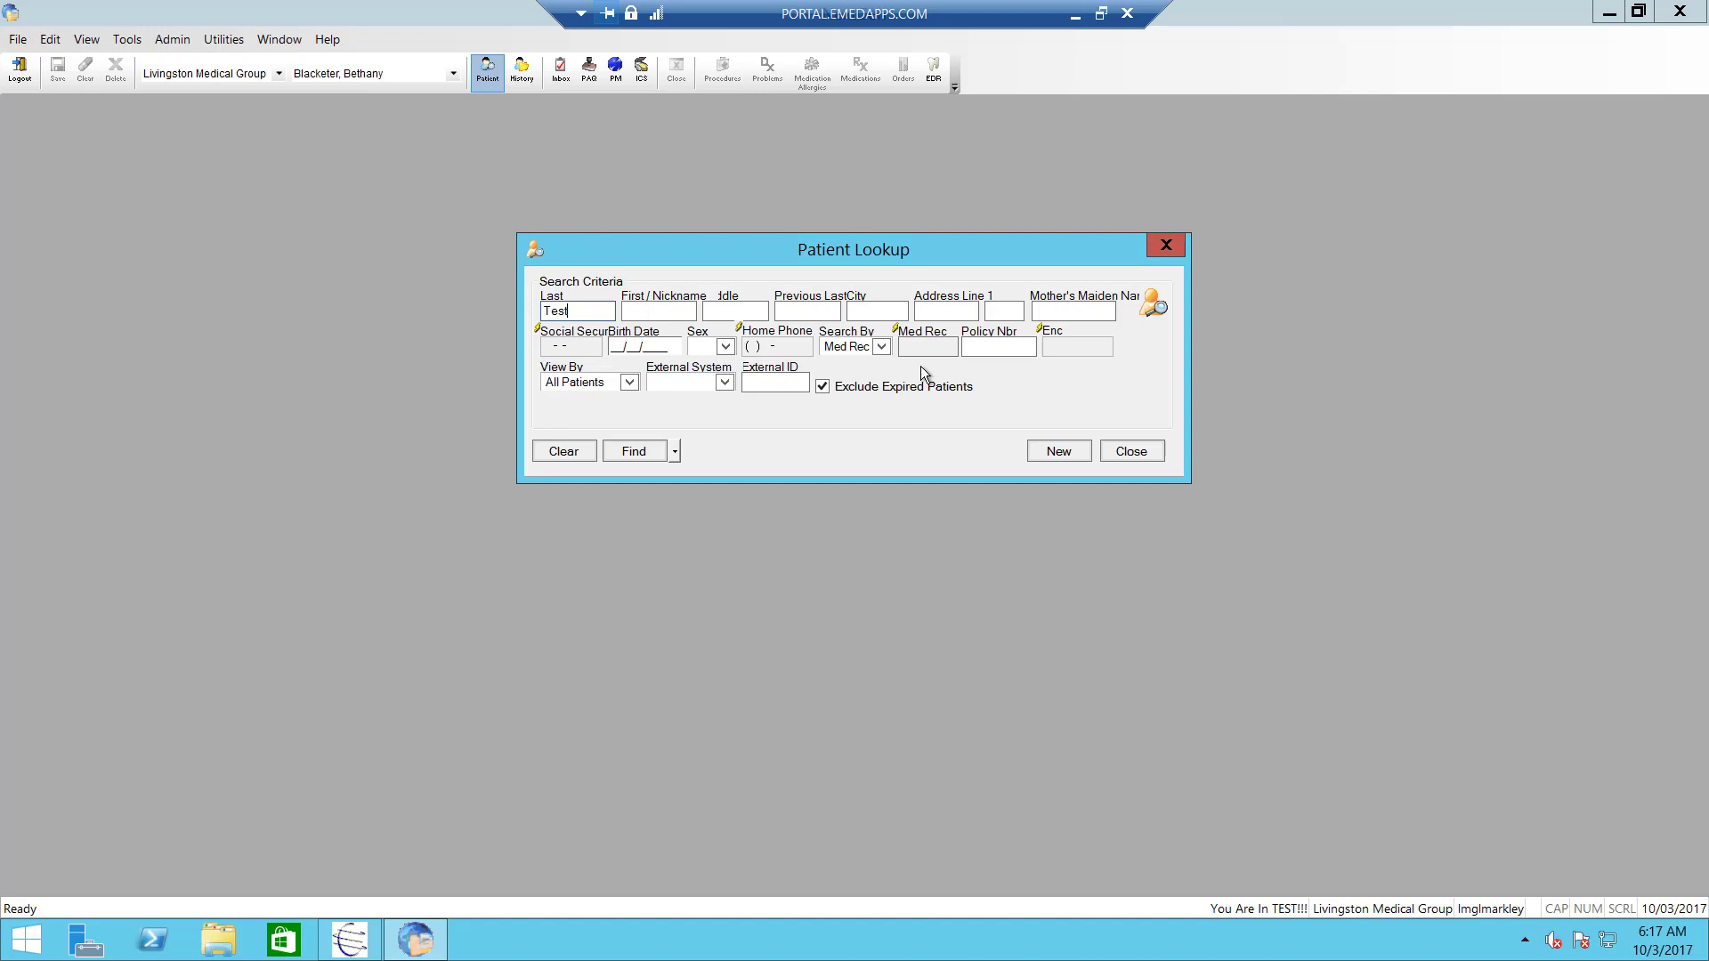
key("Return")
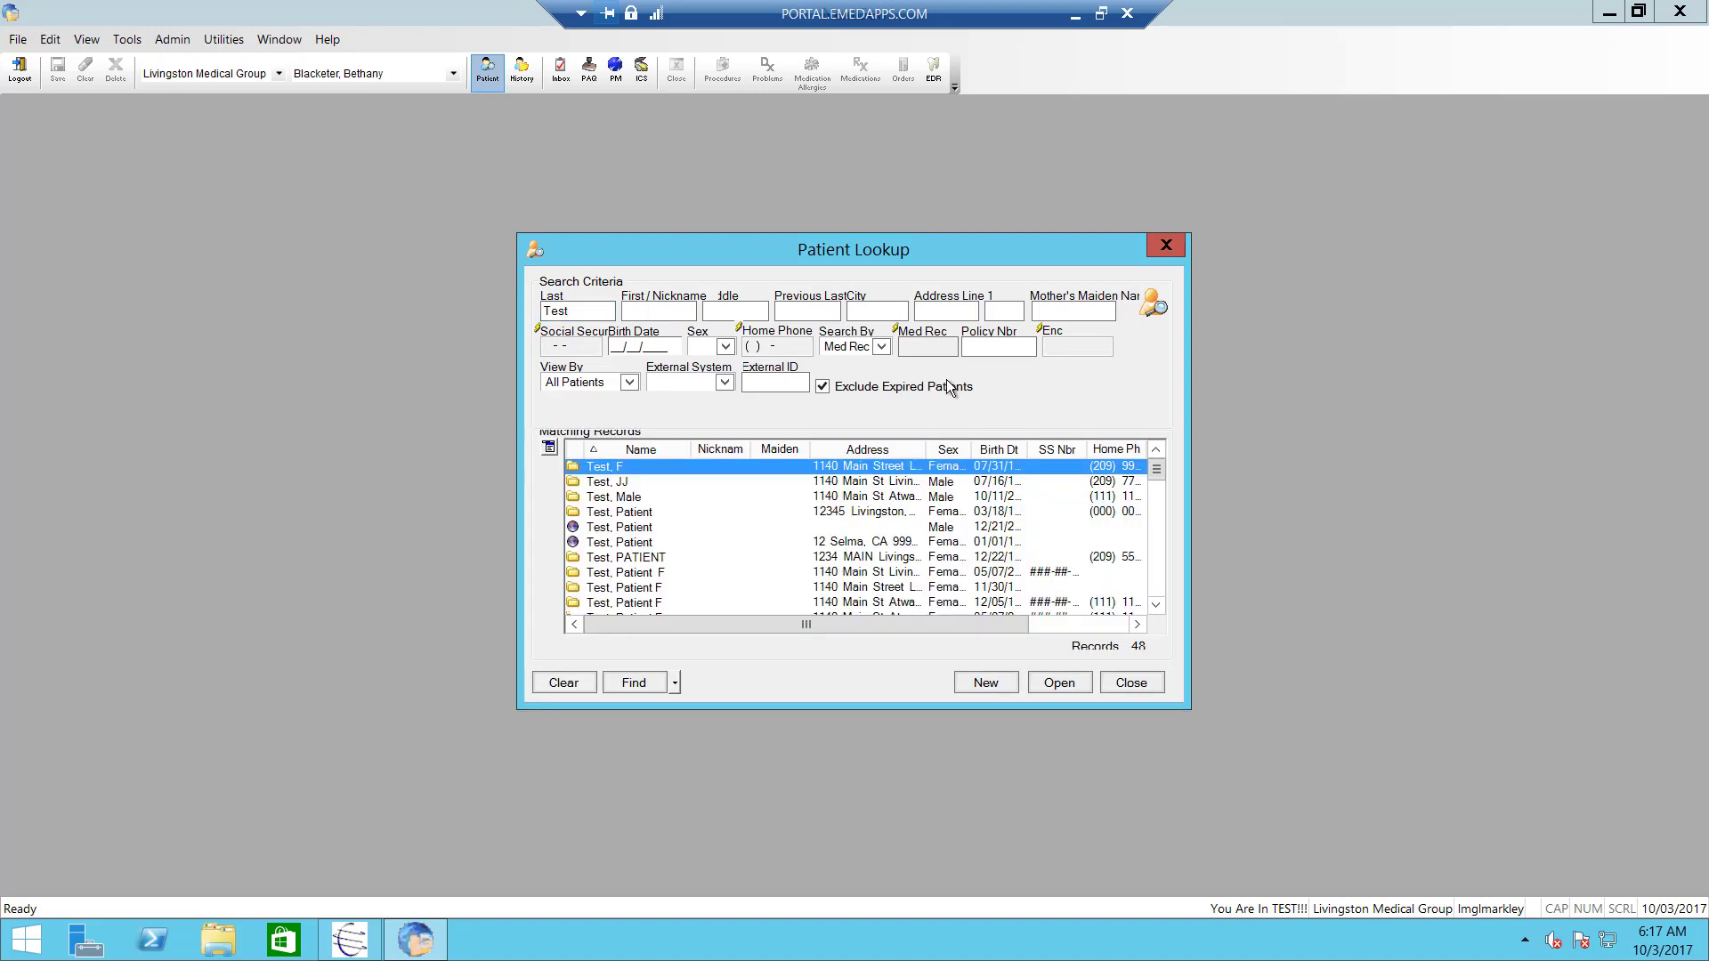
left_click(1158, 580)
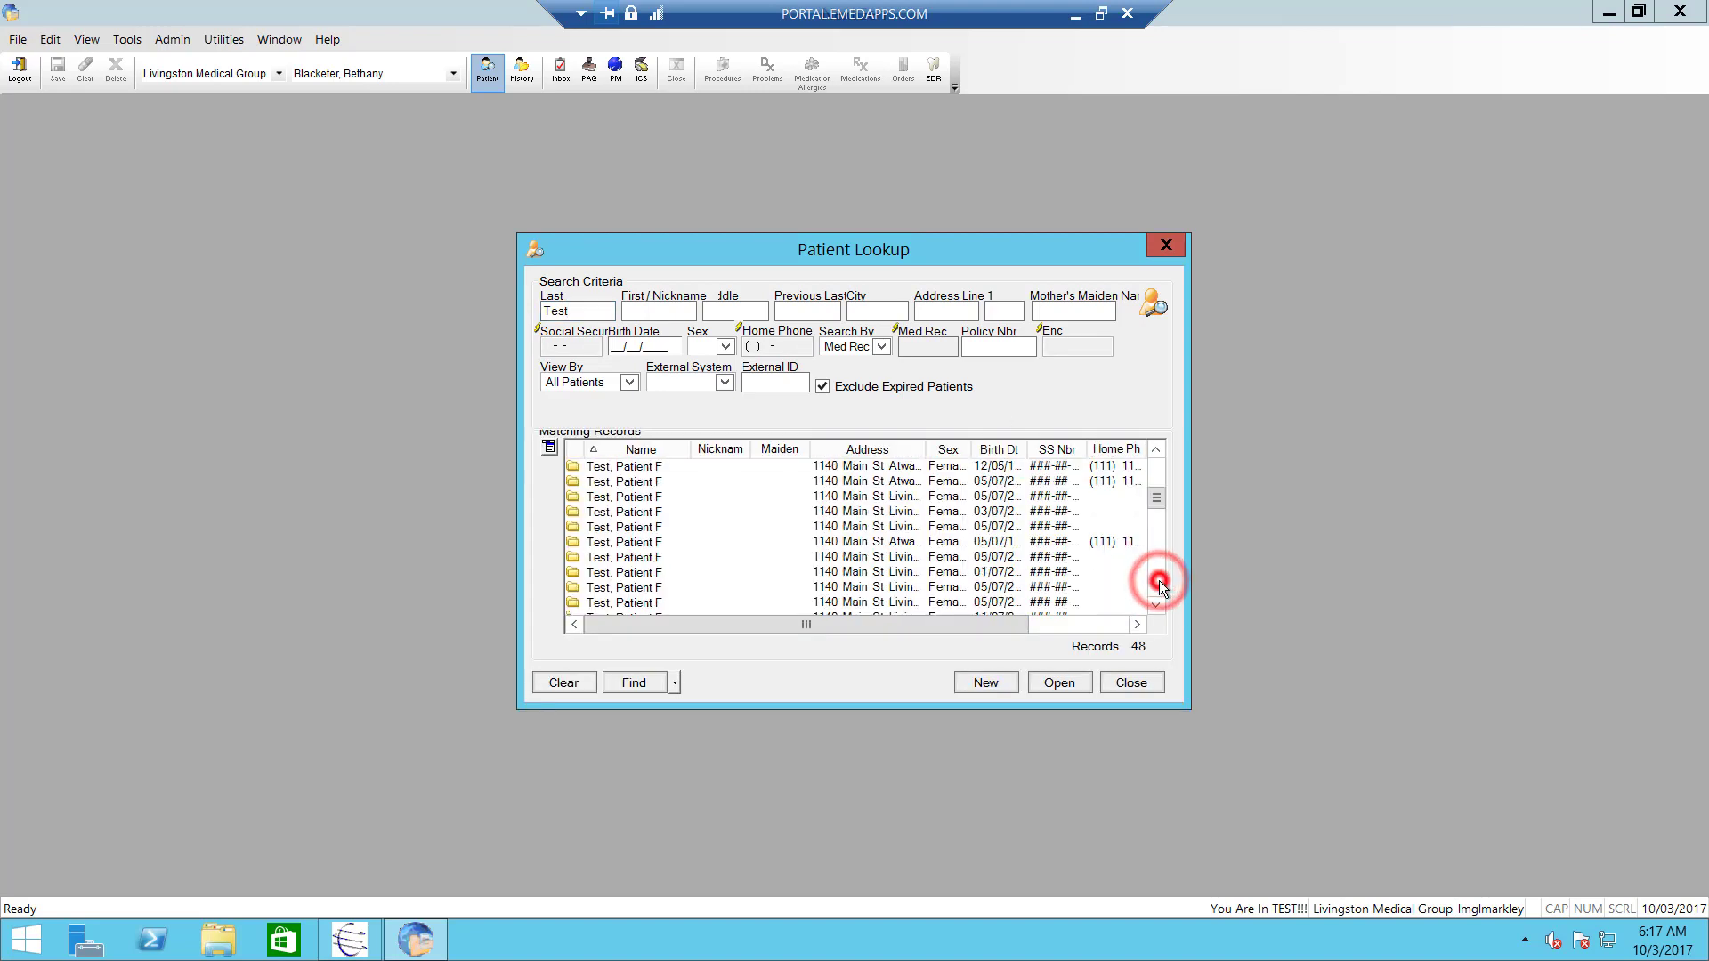
left_click(1159, 581)
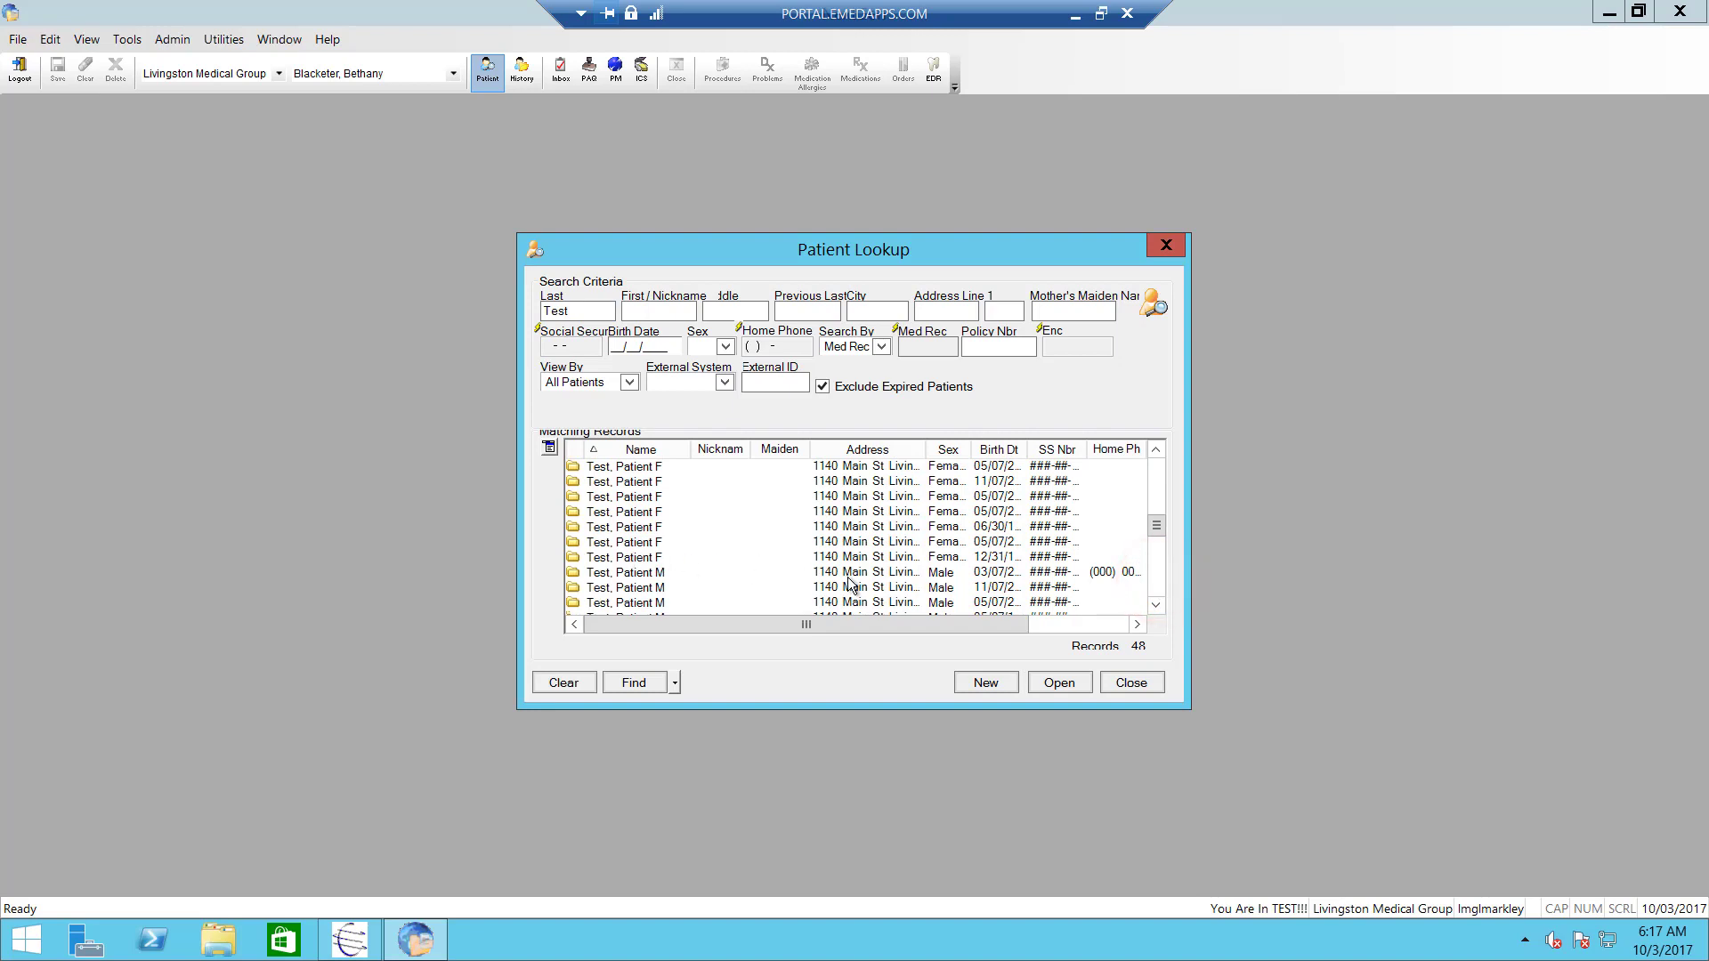
left_click(631, 564)
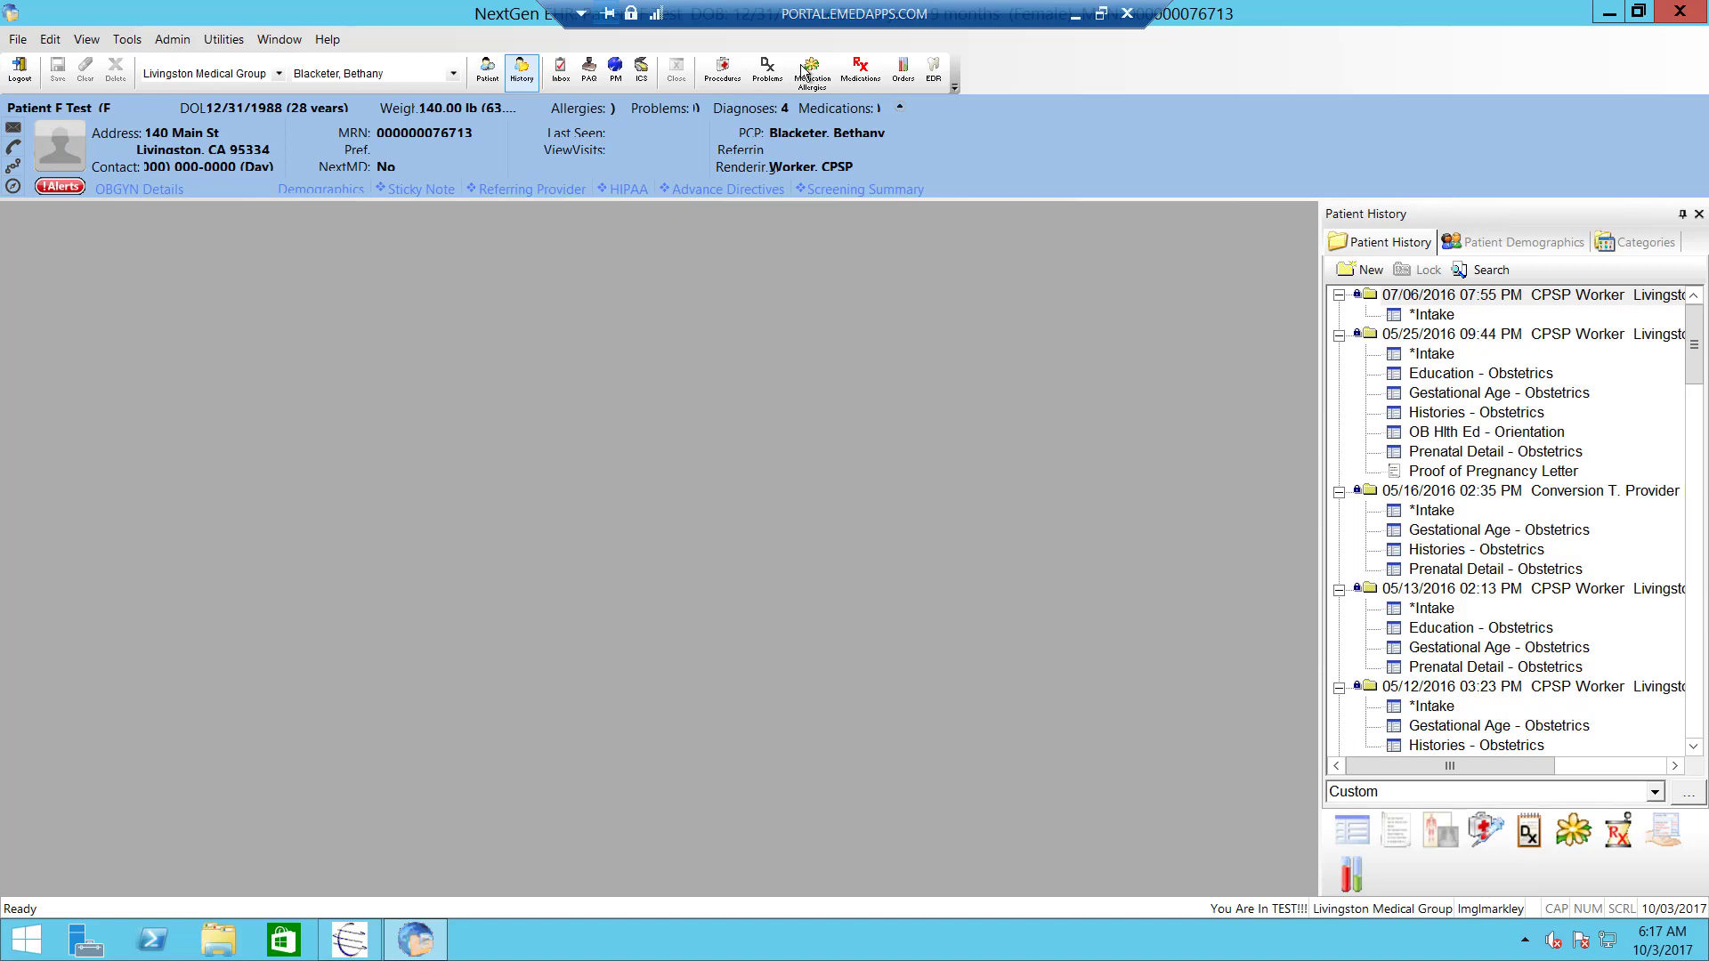
- Hide the Patient History panel and shift the window to reveal the patient details
left_click(508, 77)
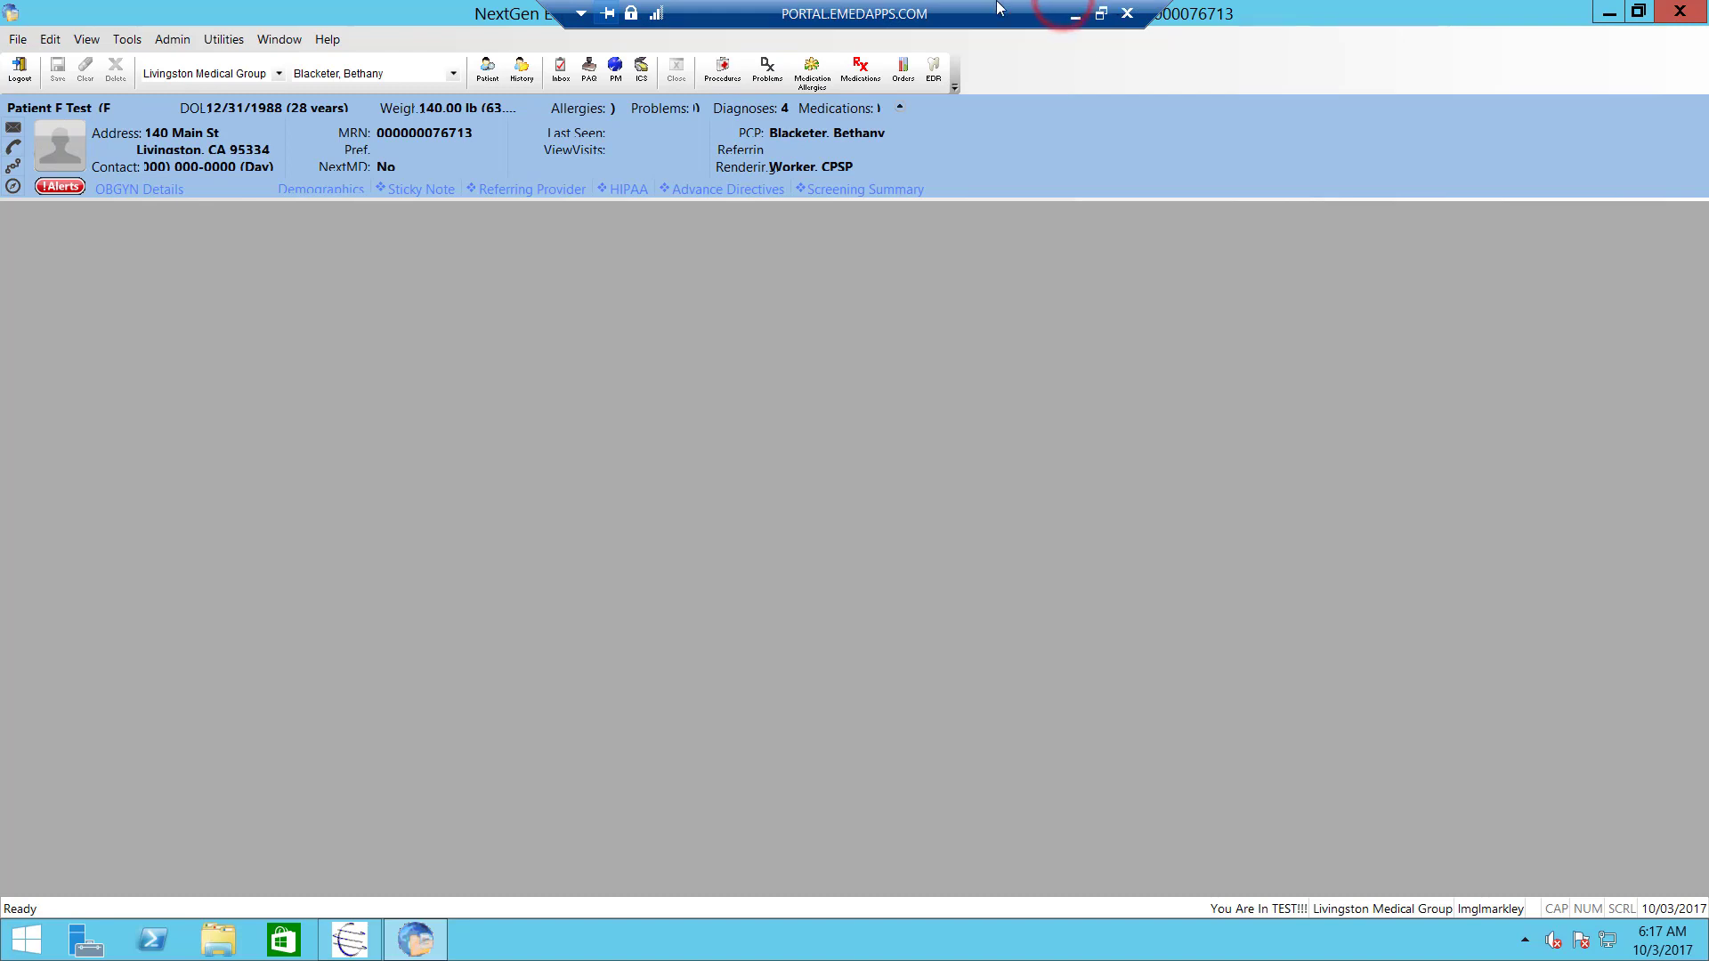
left_click_drag(931, 9, 1243, 10)
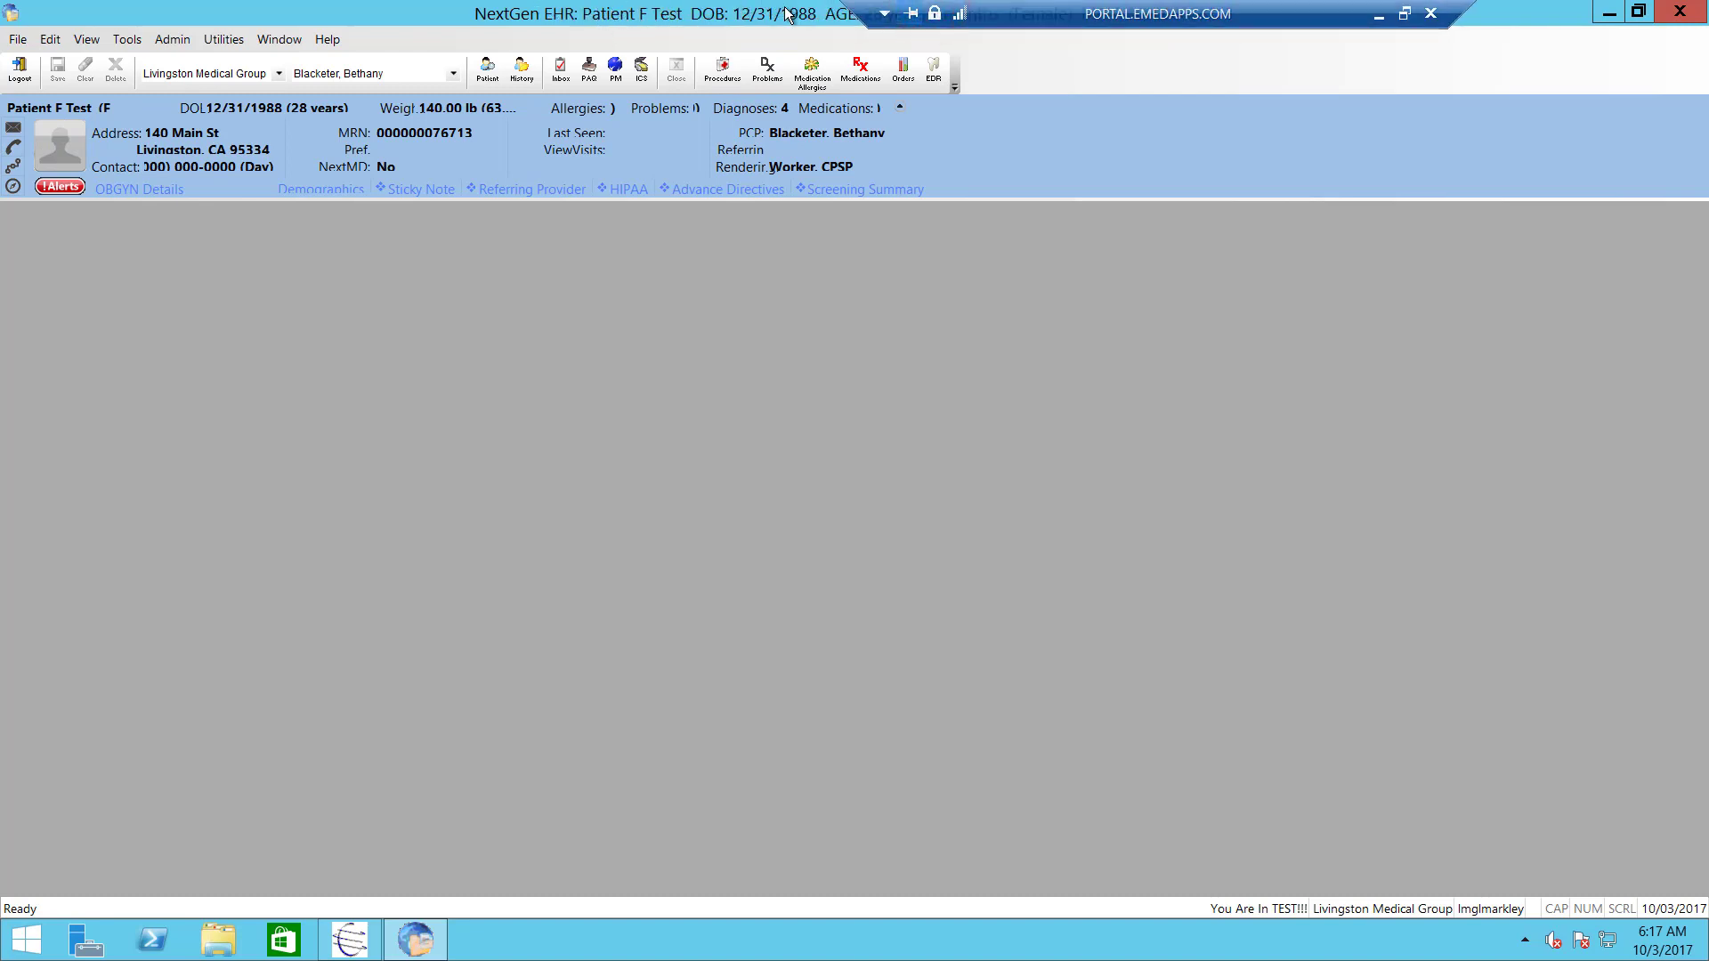
left_click_drag(949, 11, 710, 7)
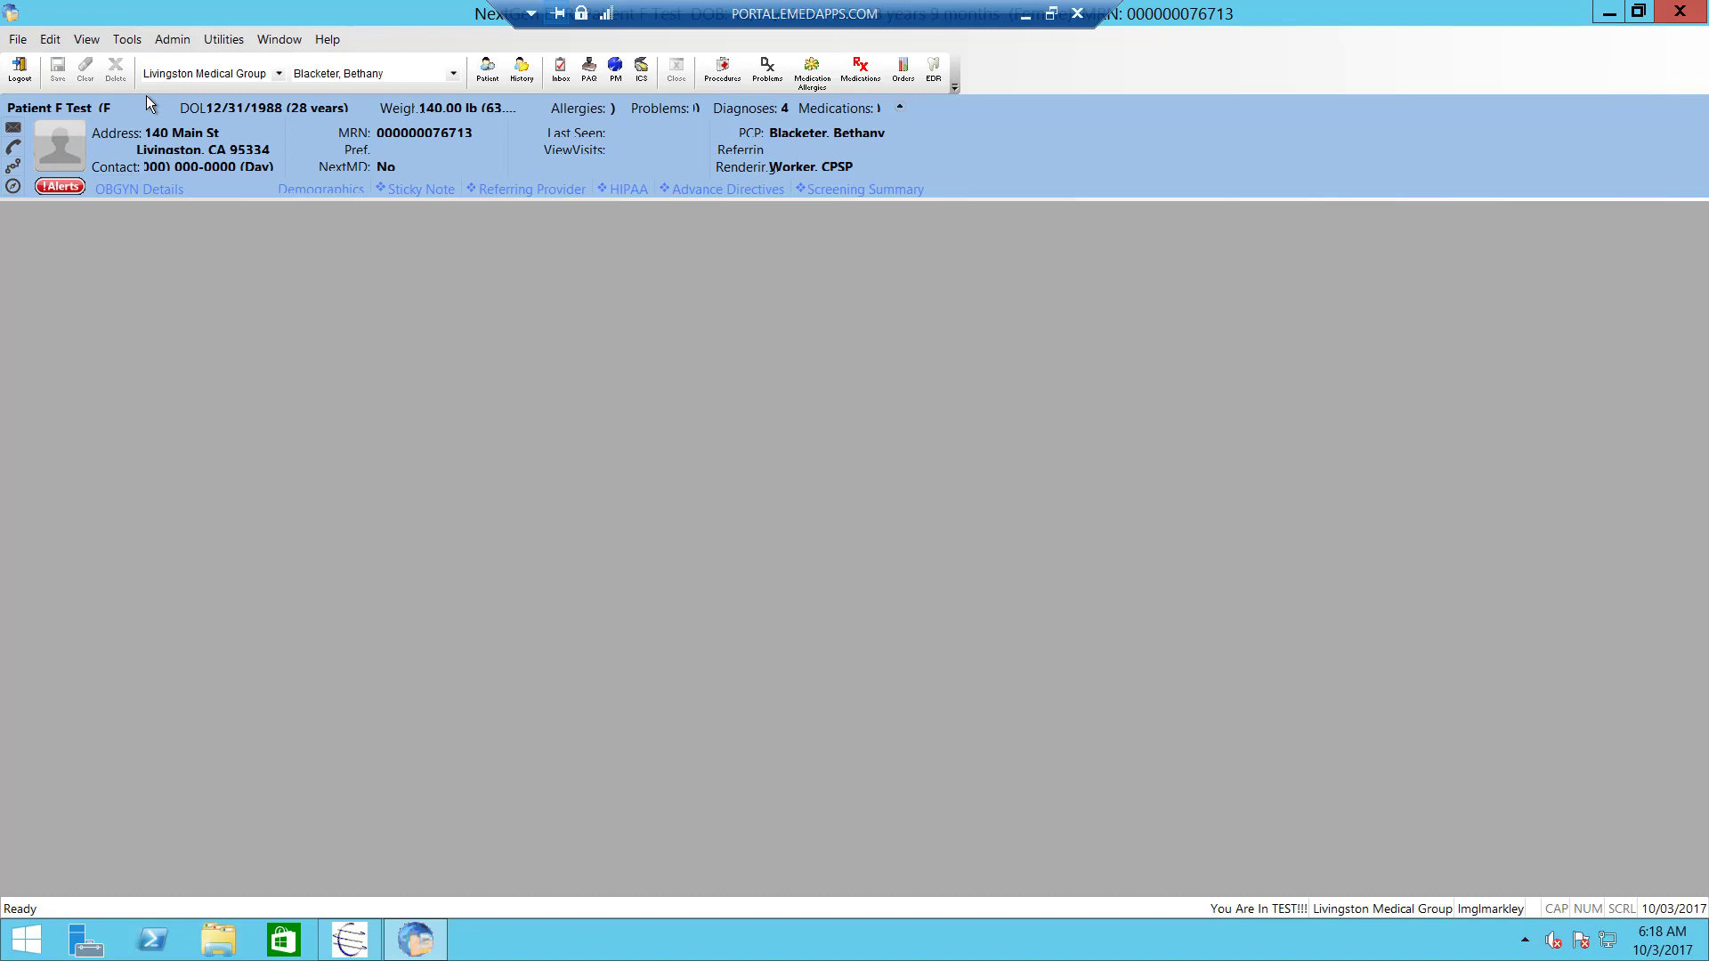
- Dismiss the File menu and keep Livingston Medical Group selected in the Location dropdown
left_click(14, 41)
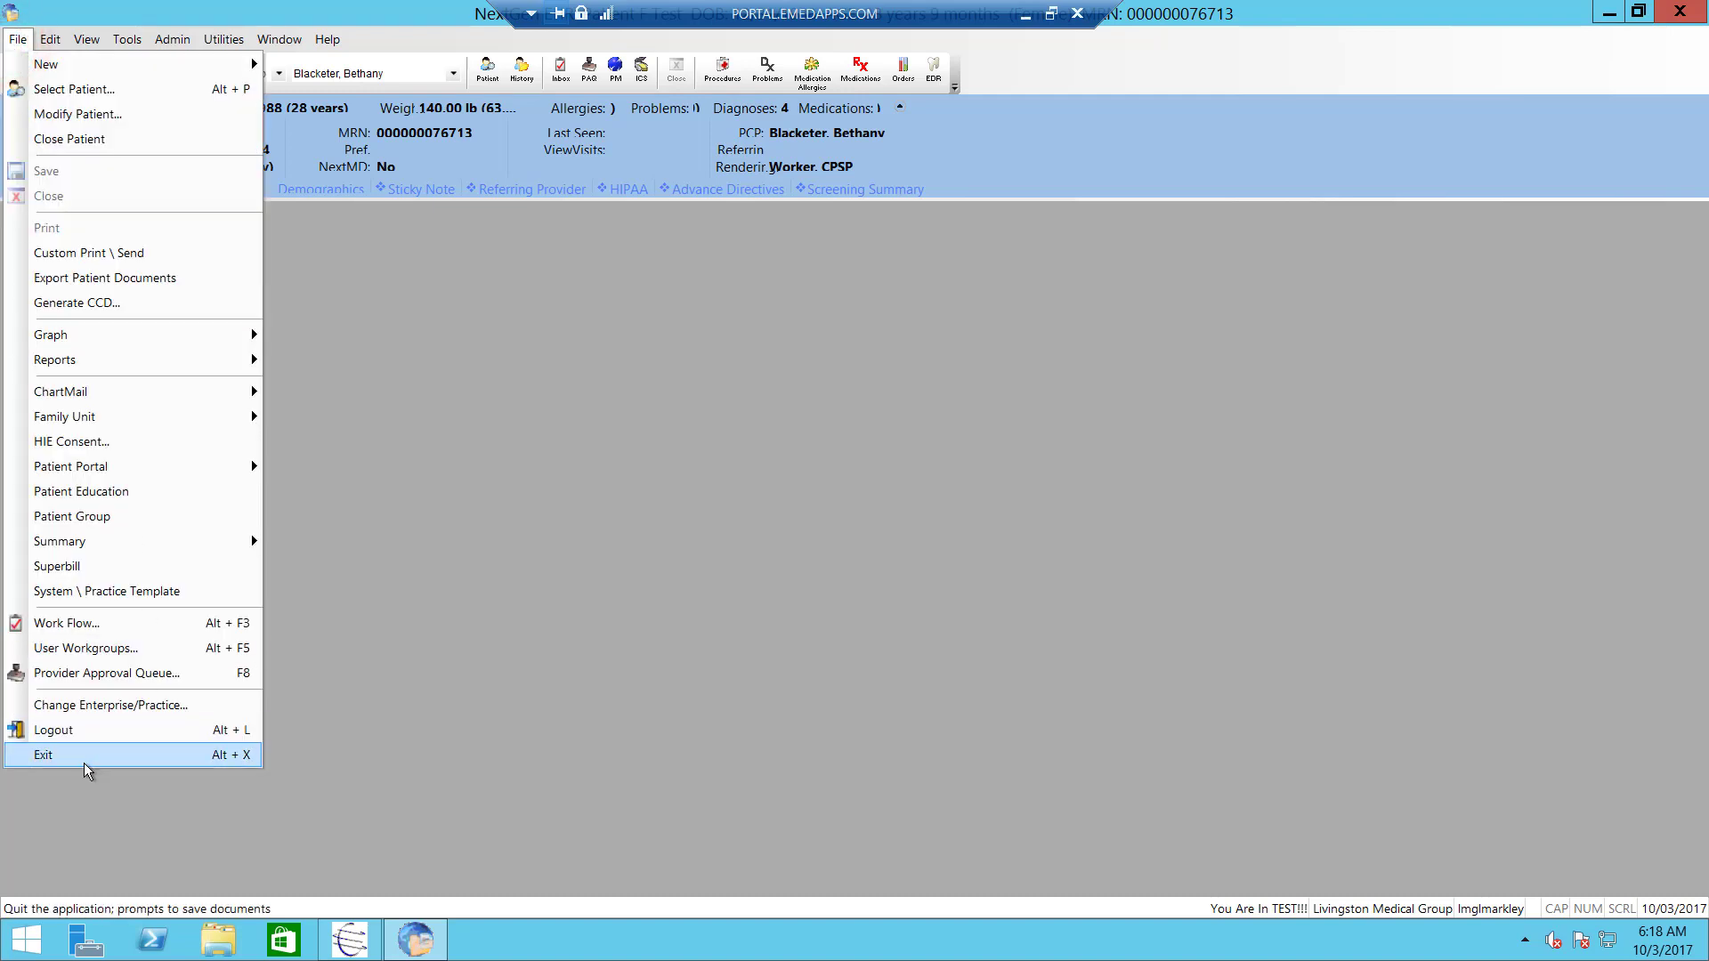
left_click(431, 497)
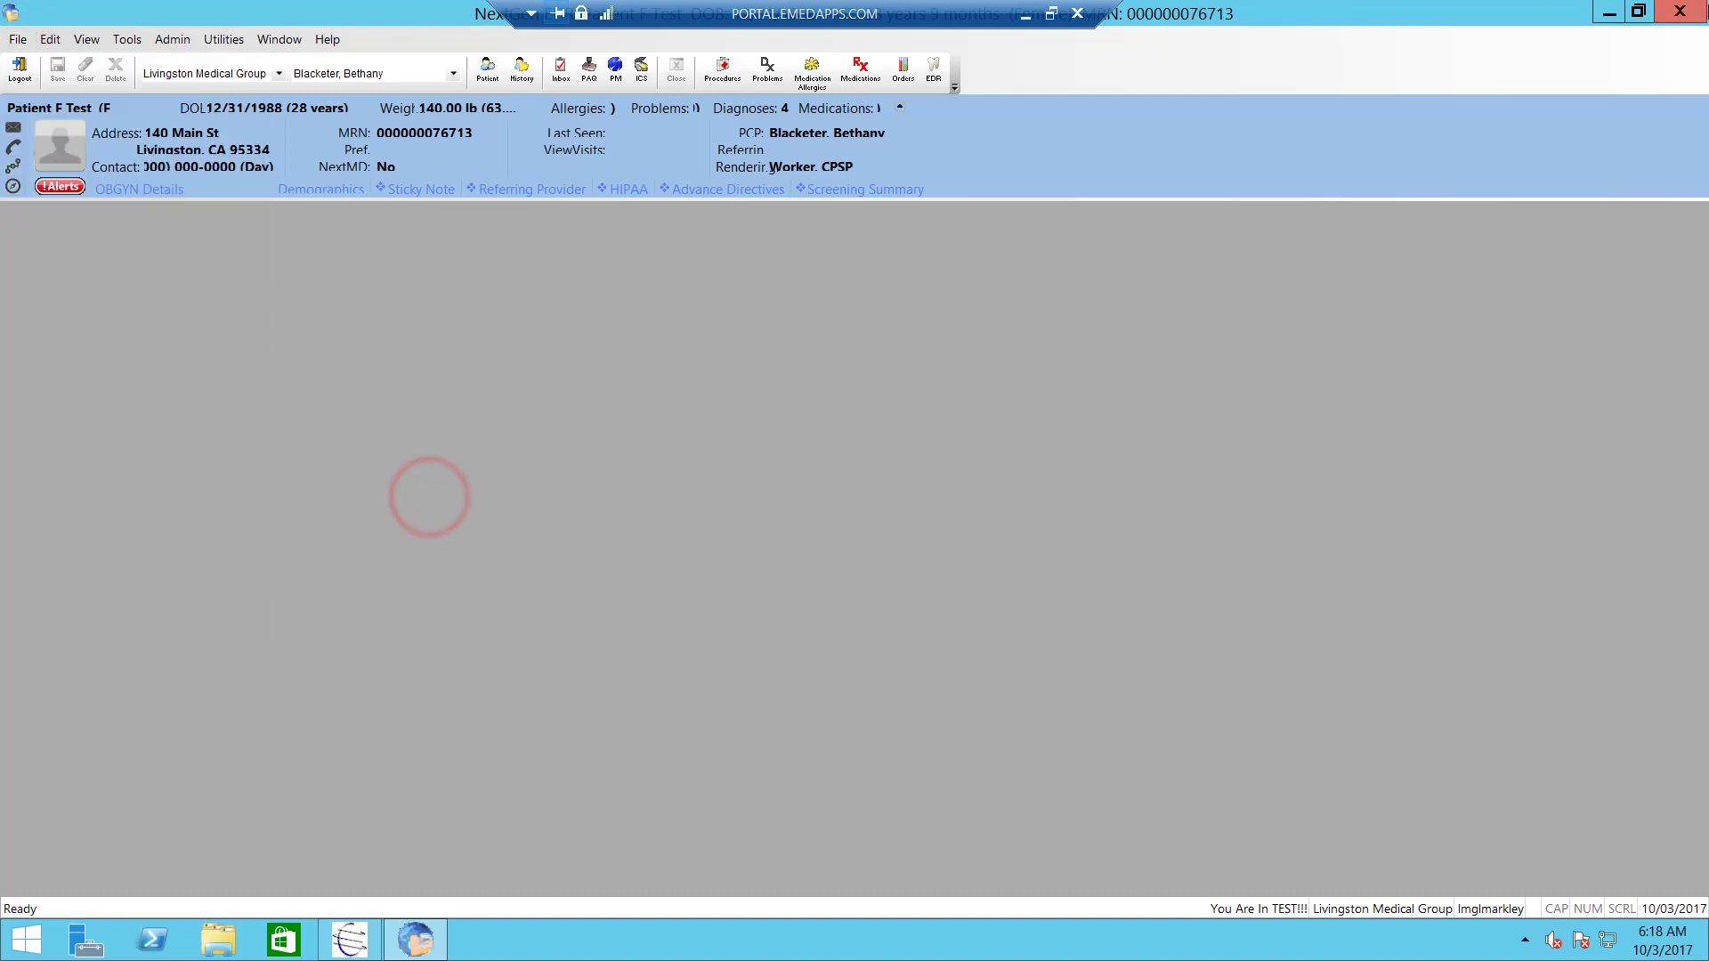
mouse_move(1700, 7)
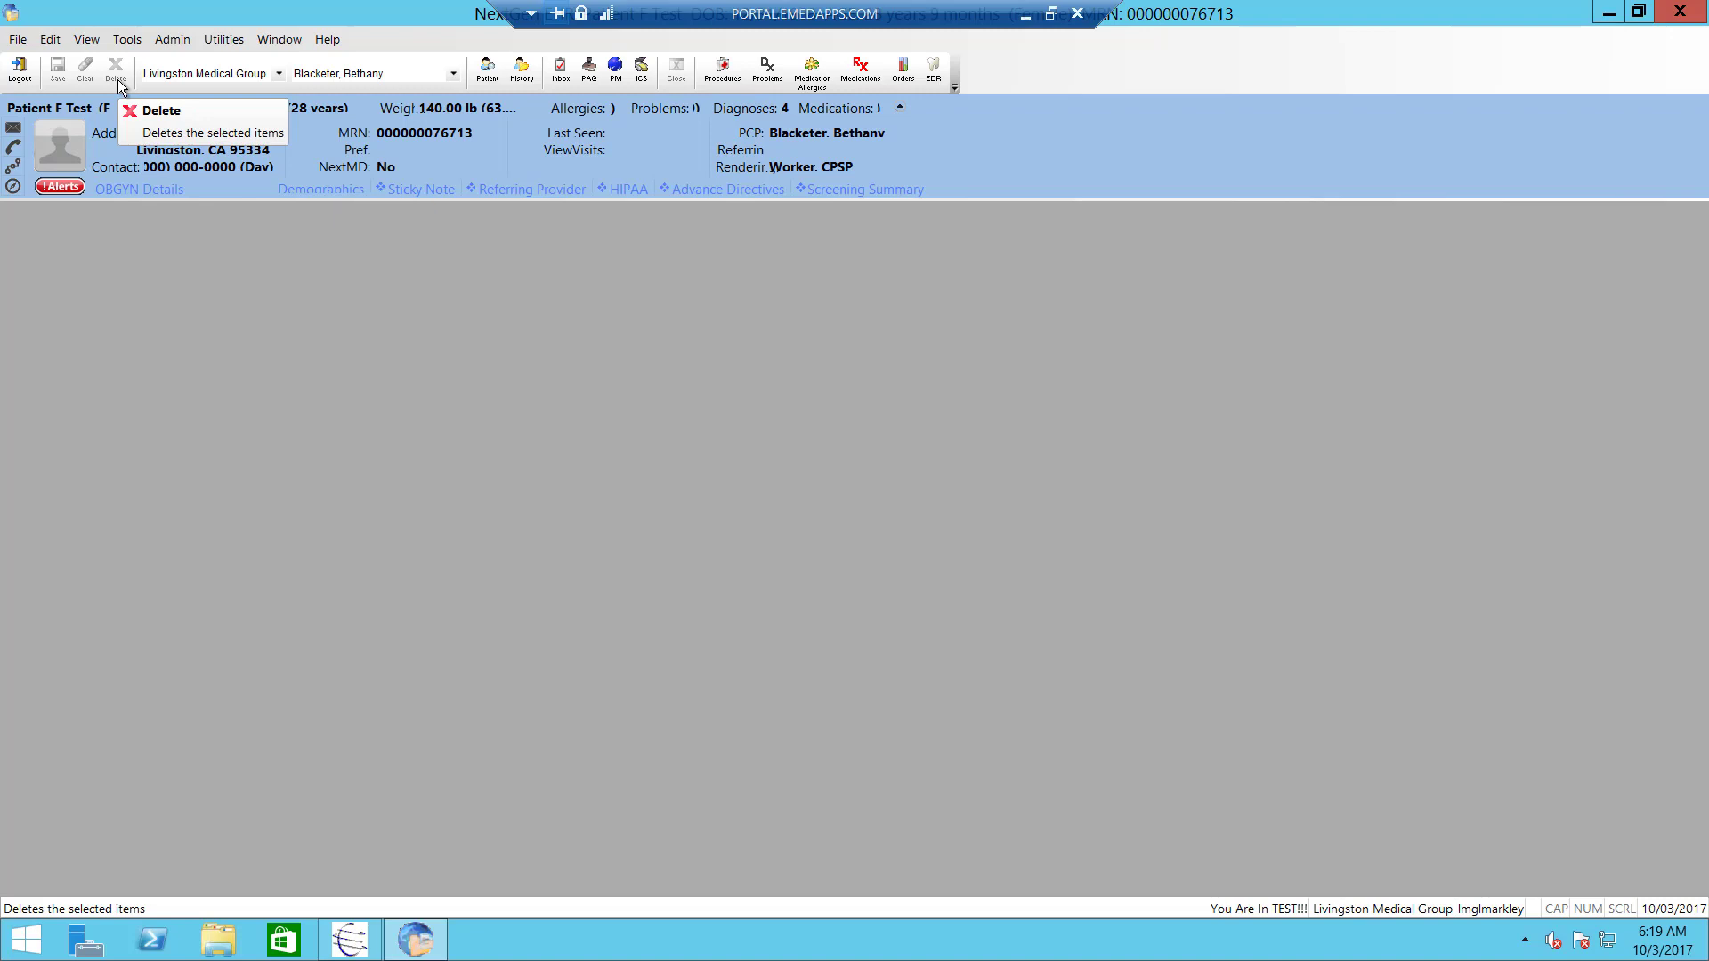
left_click(279, 74)
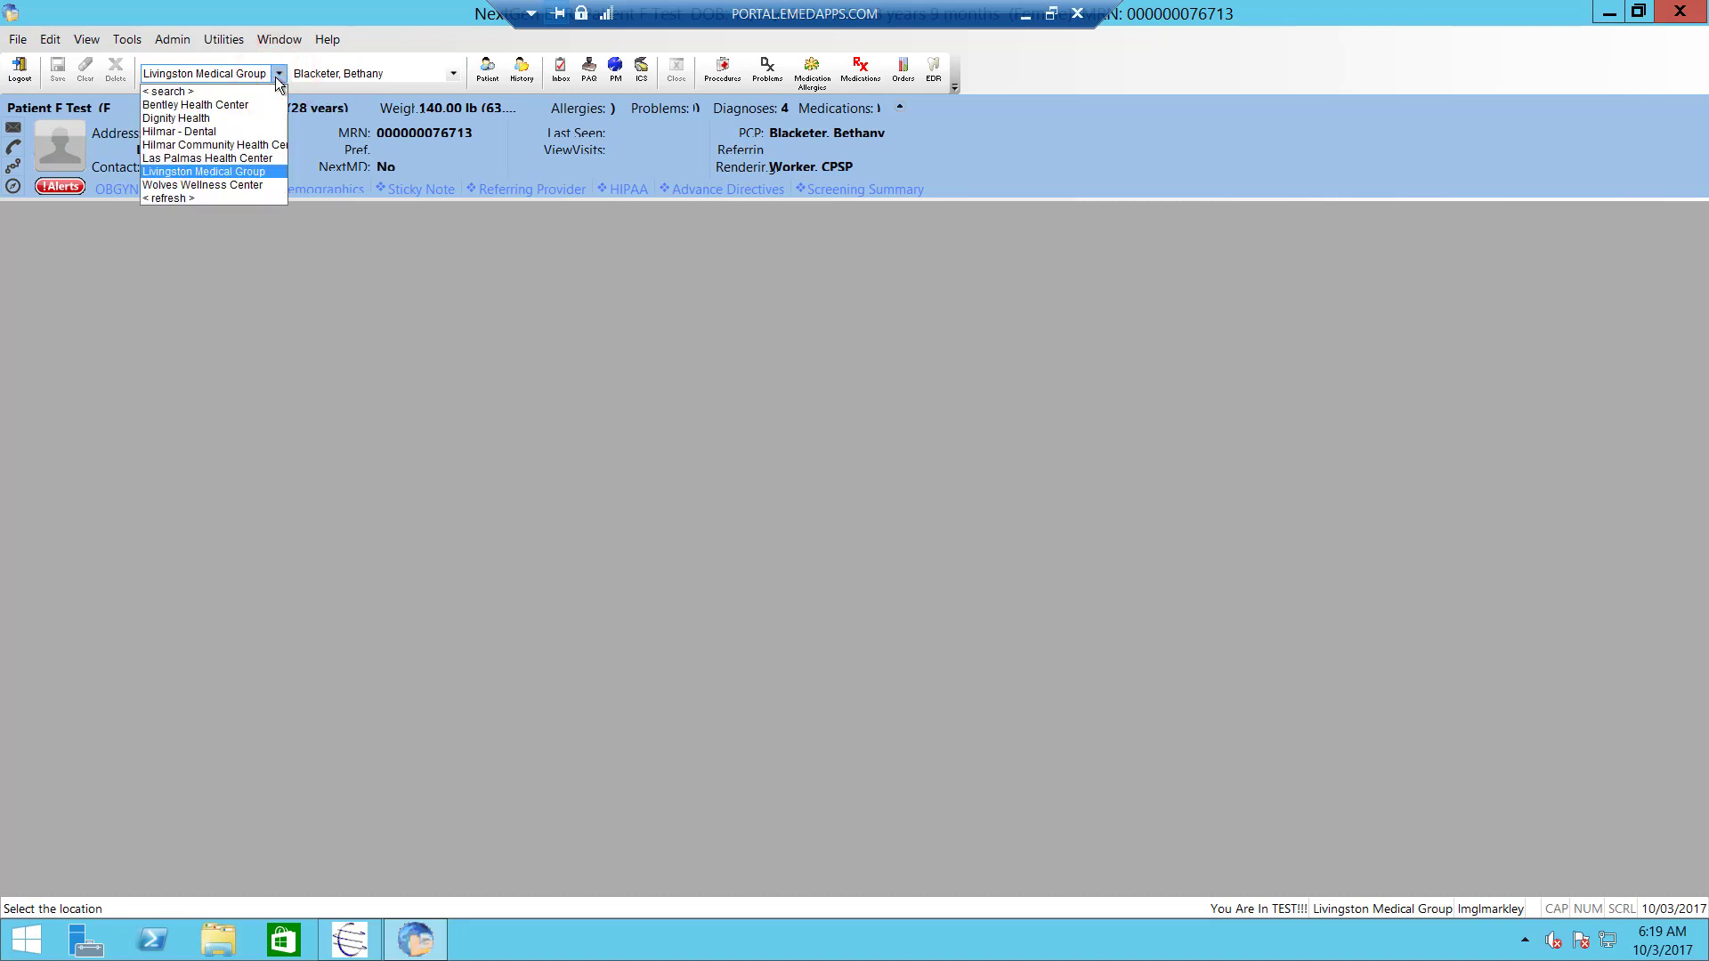
left_click(278, 75)
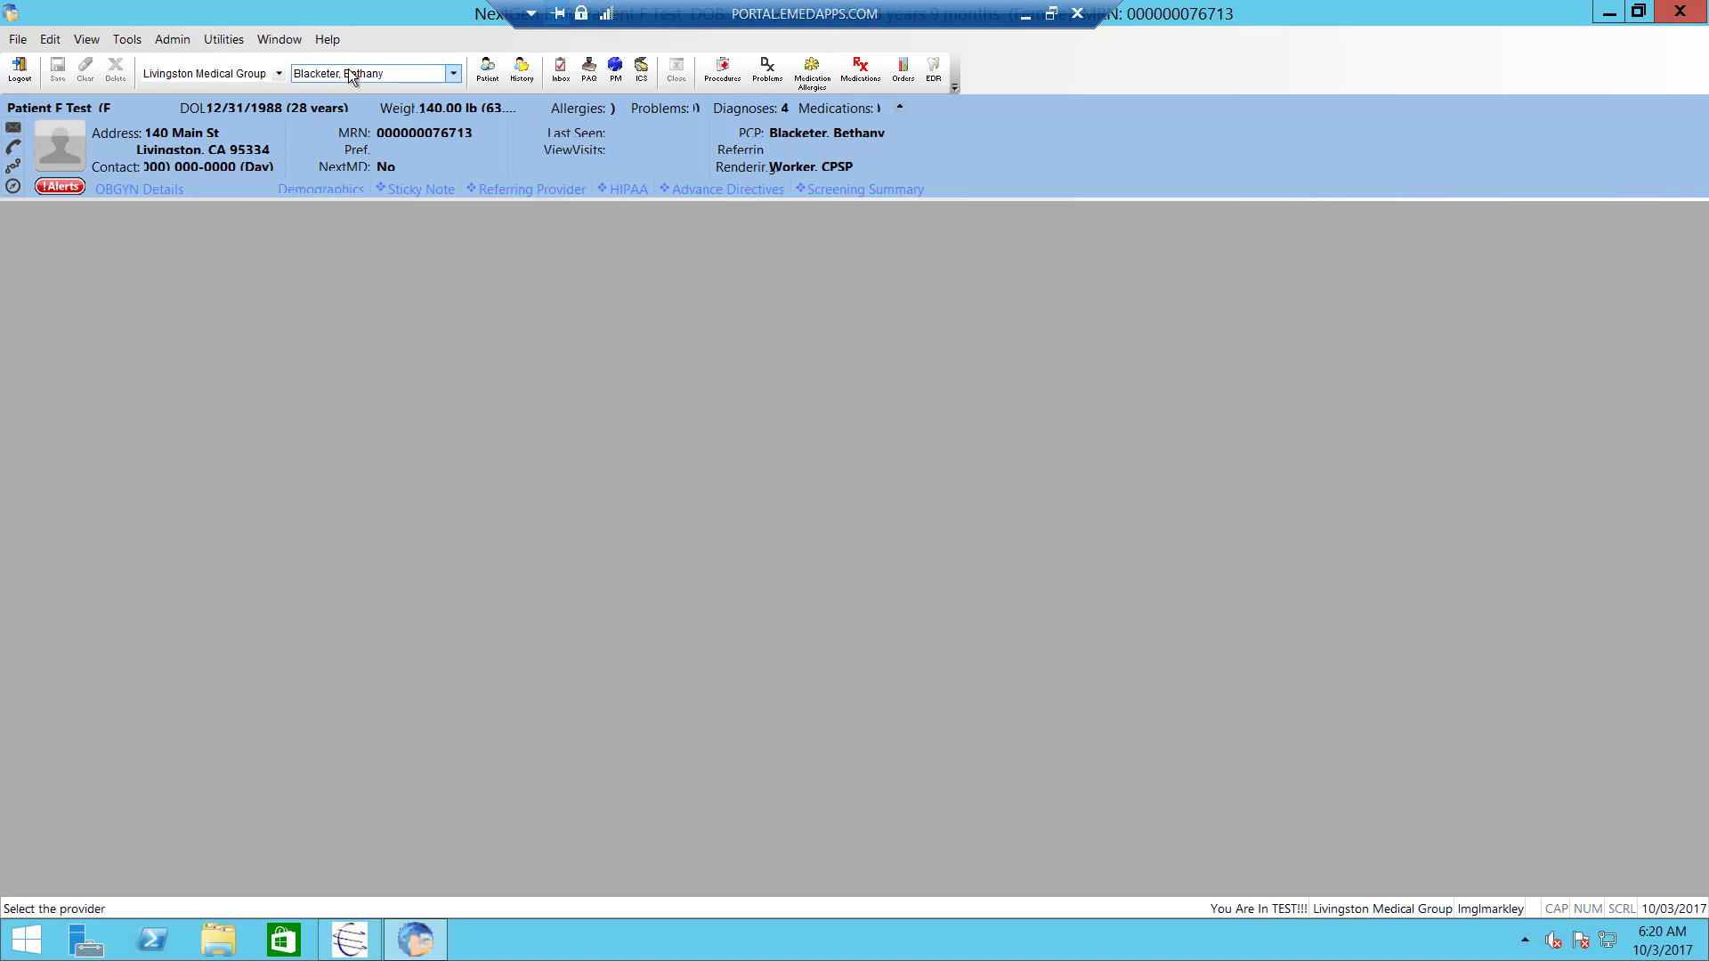
- Show the Patient History panel listing the 2016 Intake and Obstetrics encounters
left_click(521, 78)
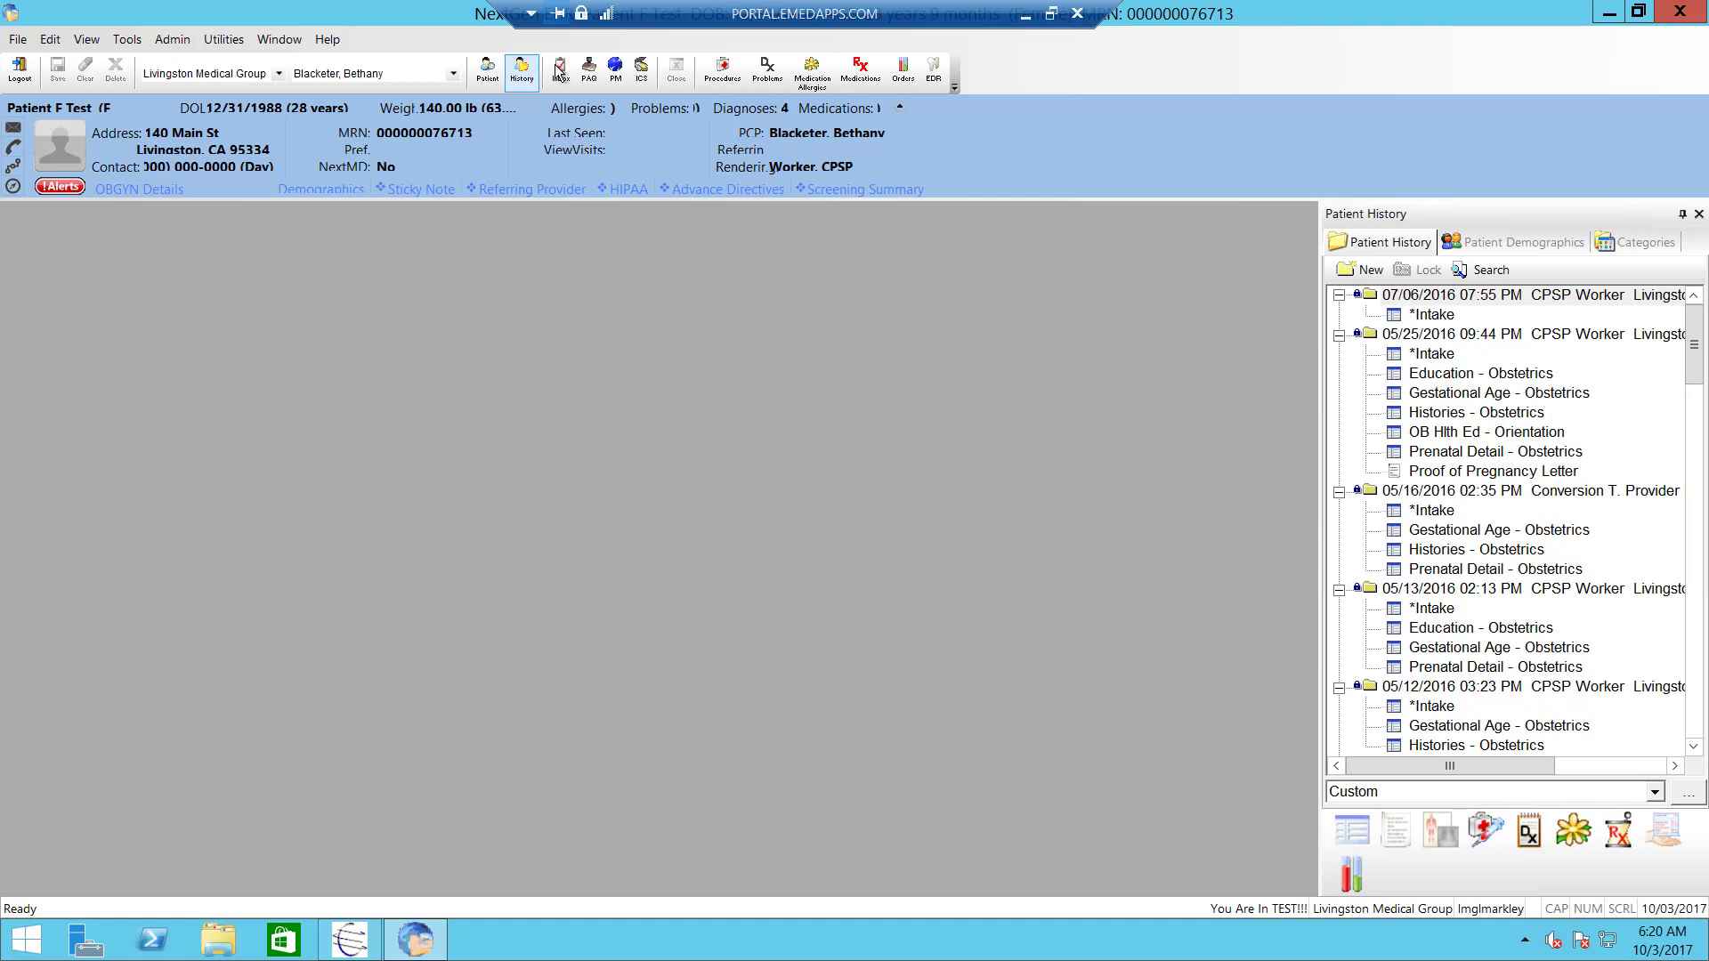
left_click(486, 75)
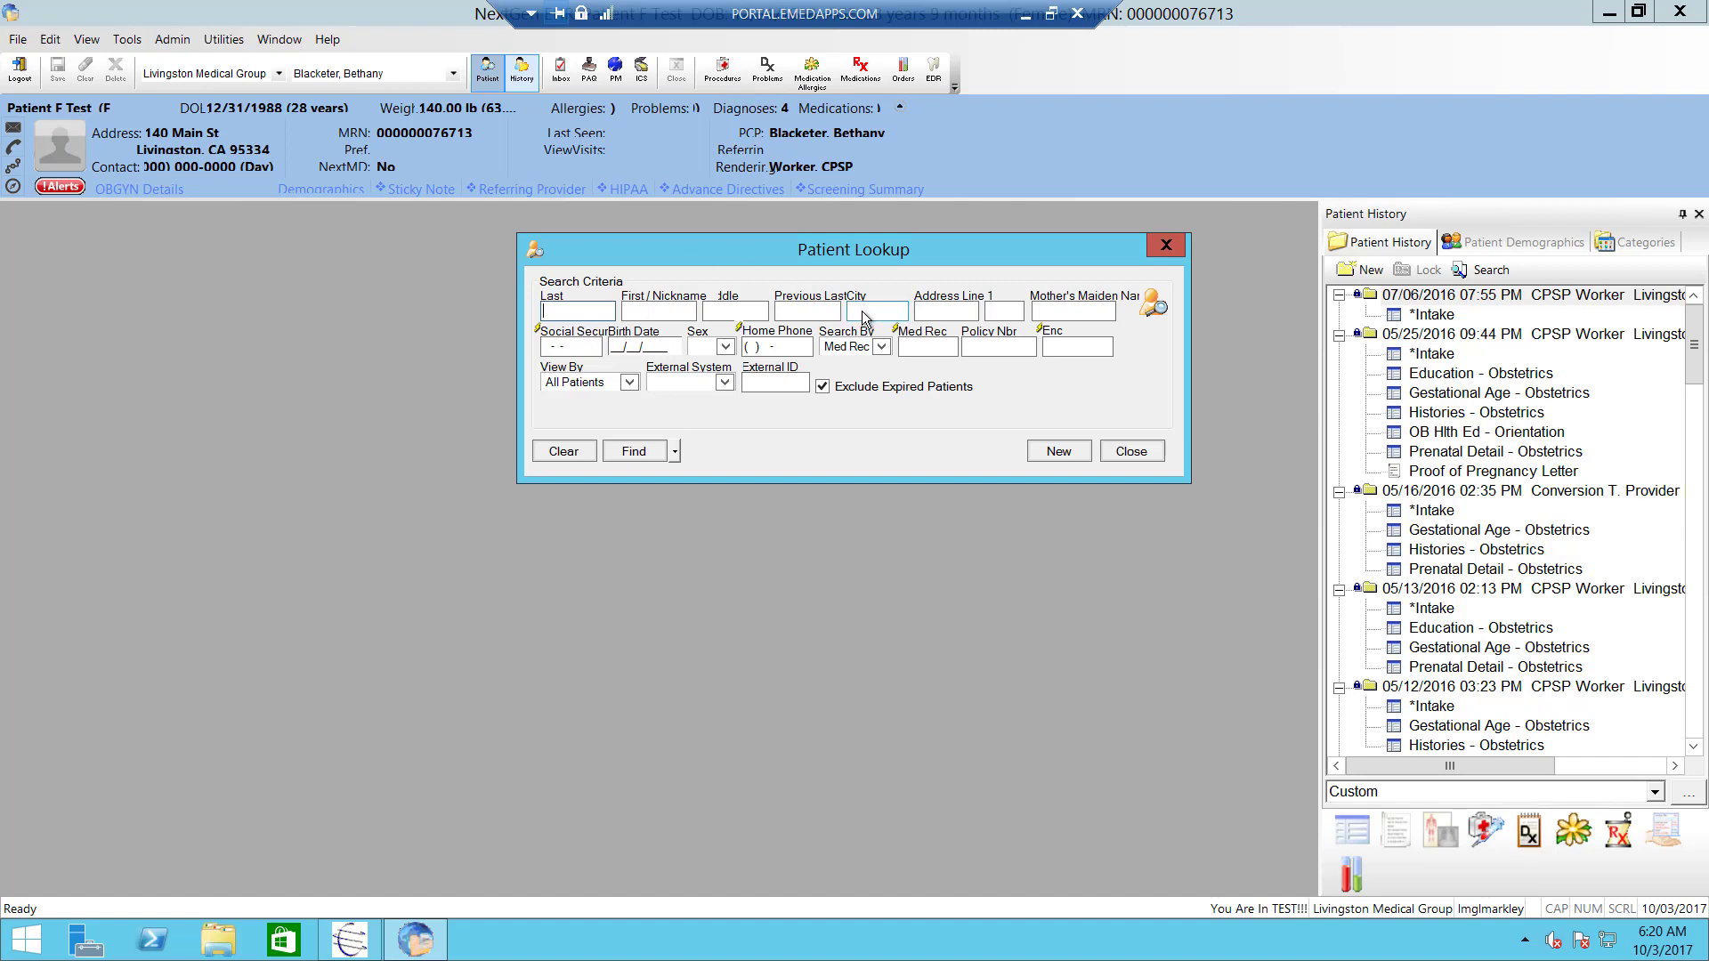
left_click(1164, 250)
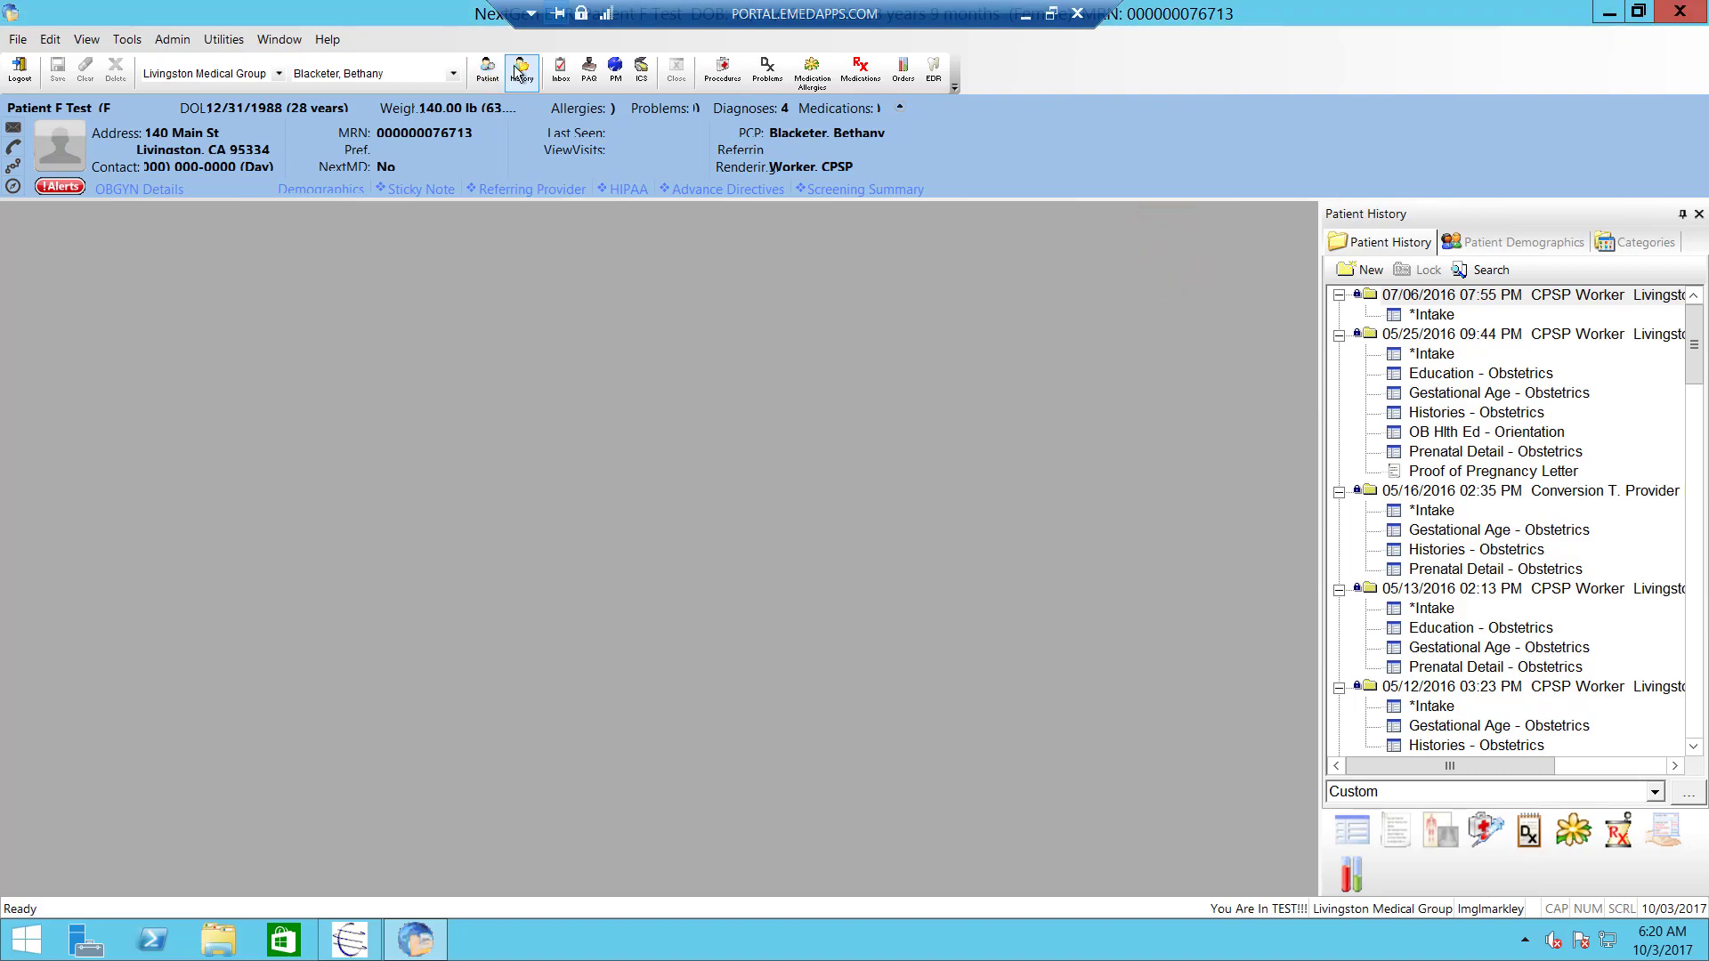
left_click(525, 69)
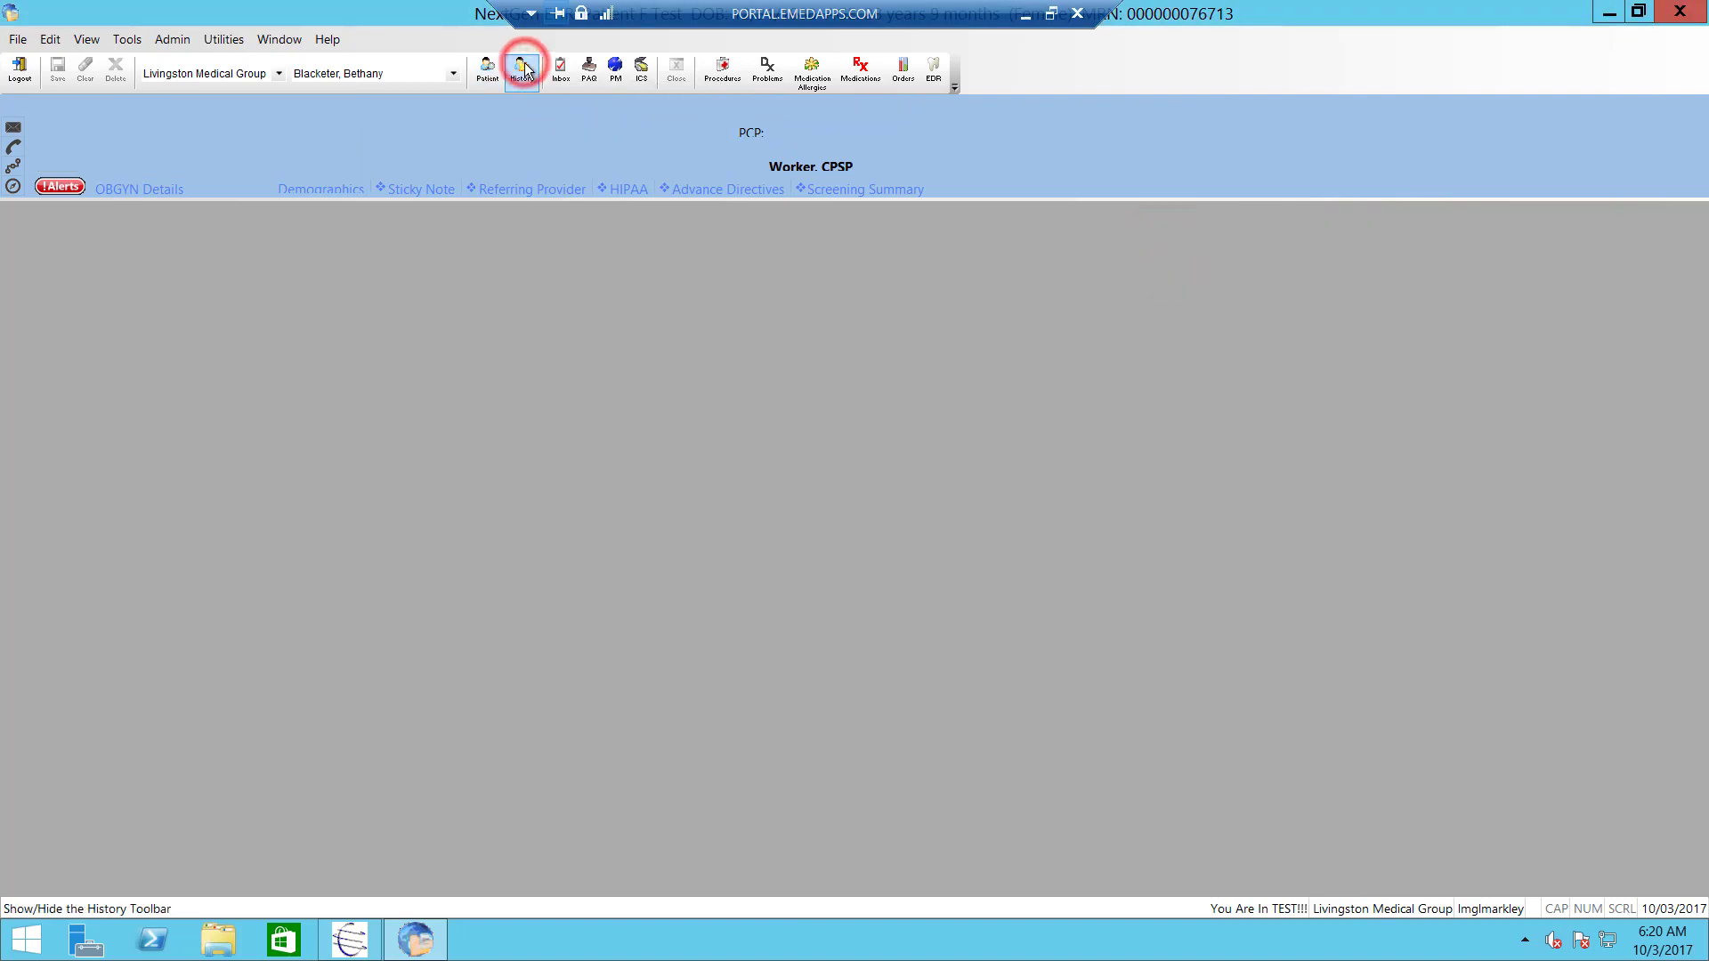
left_click(525, 70)
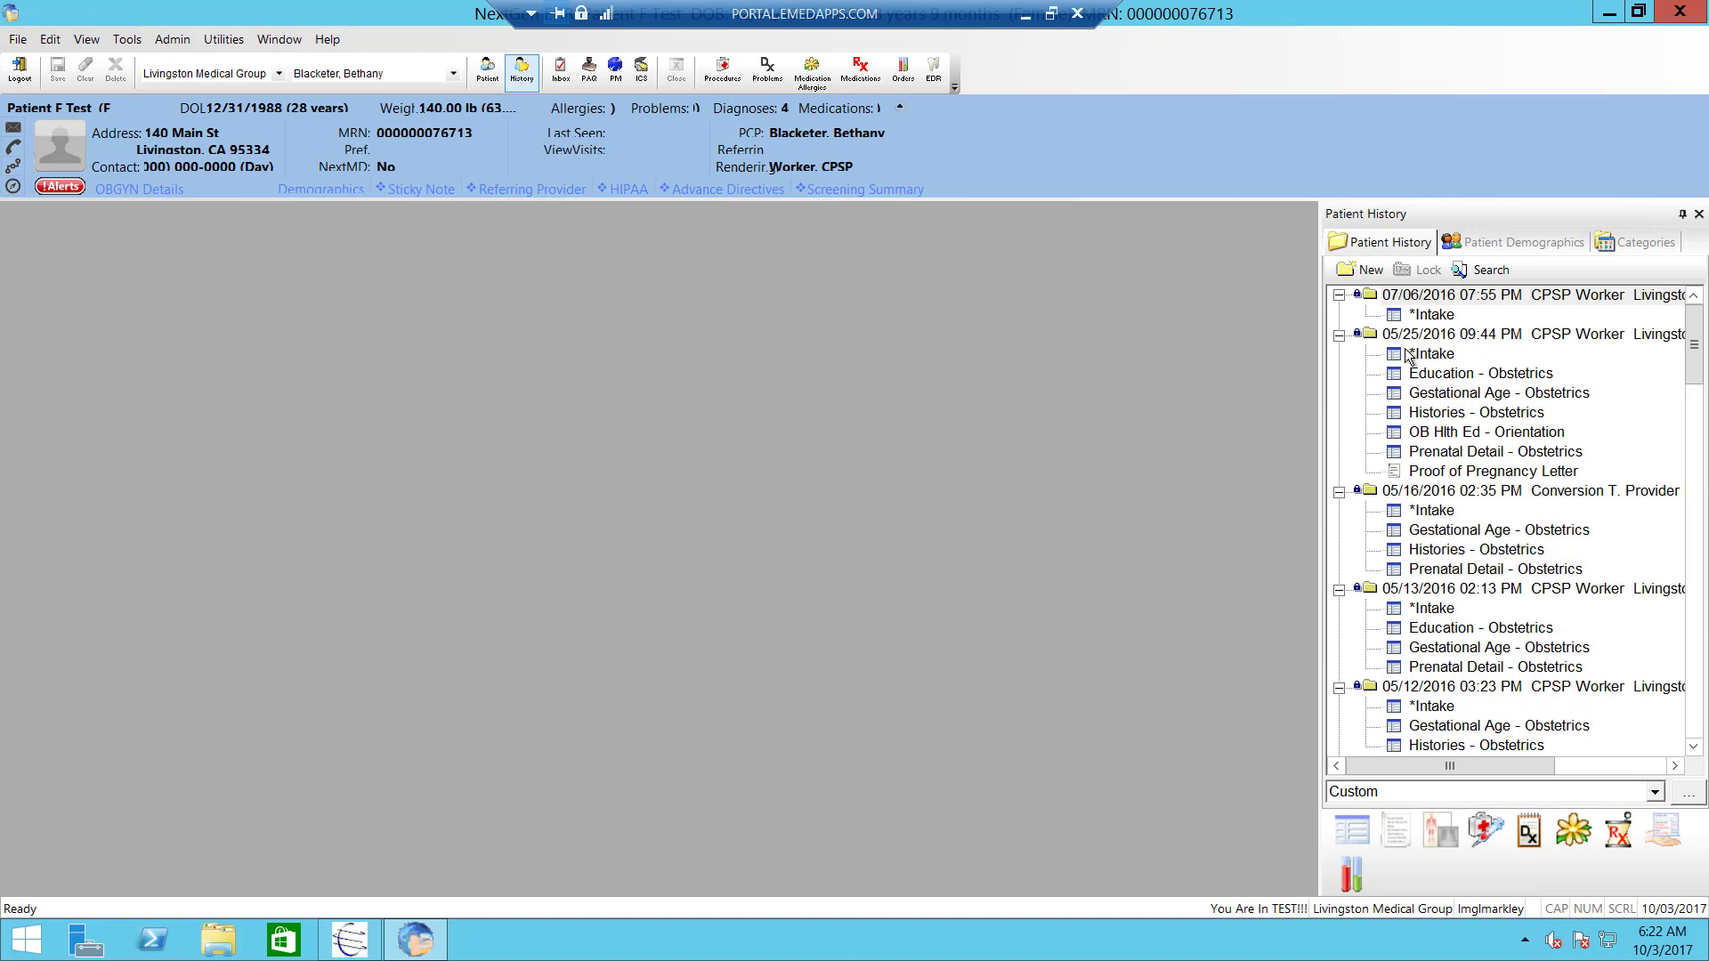
- Open the Work Flow screen for 10/03/2017 and review the provider dropdown
left_click(561, 71)
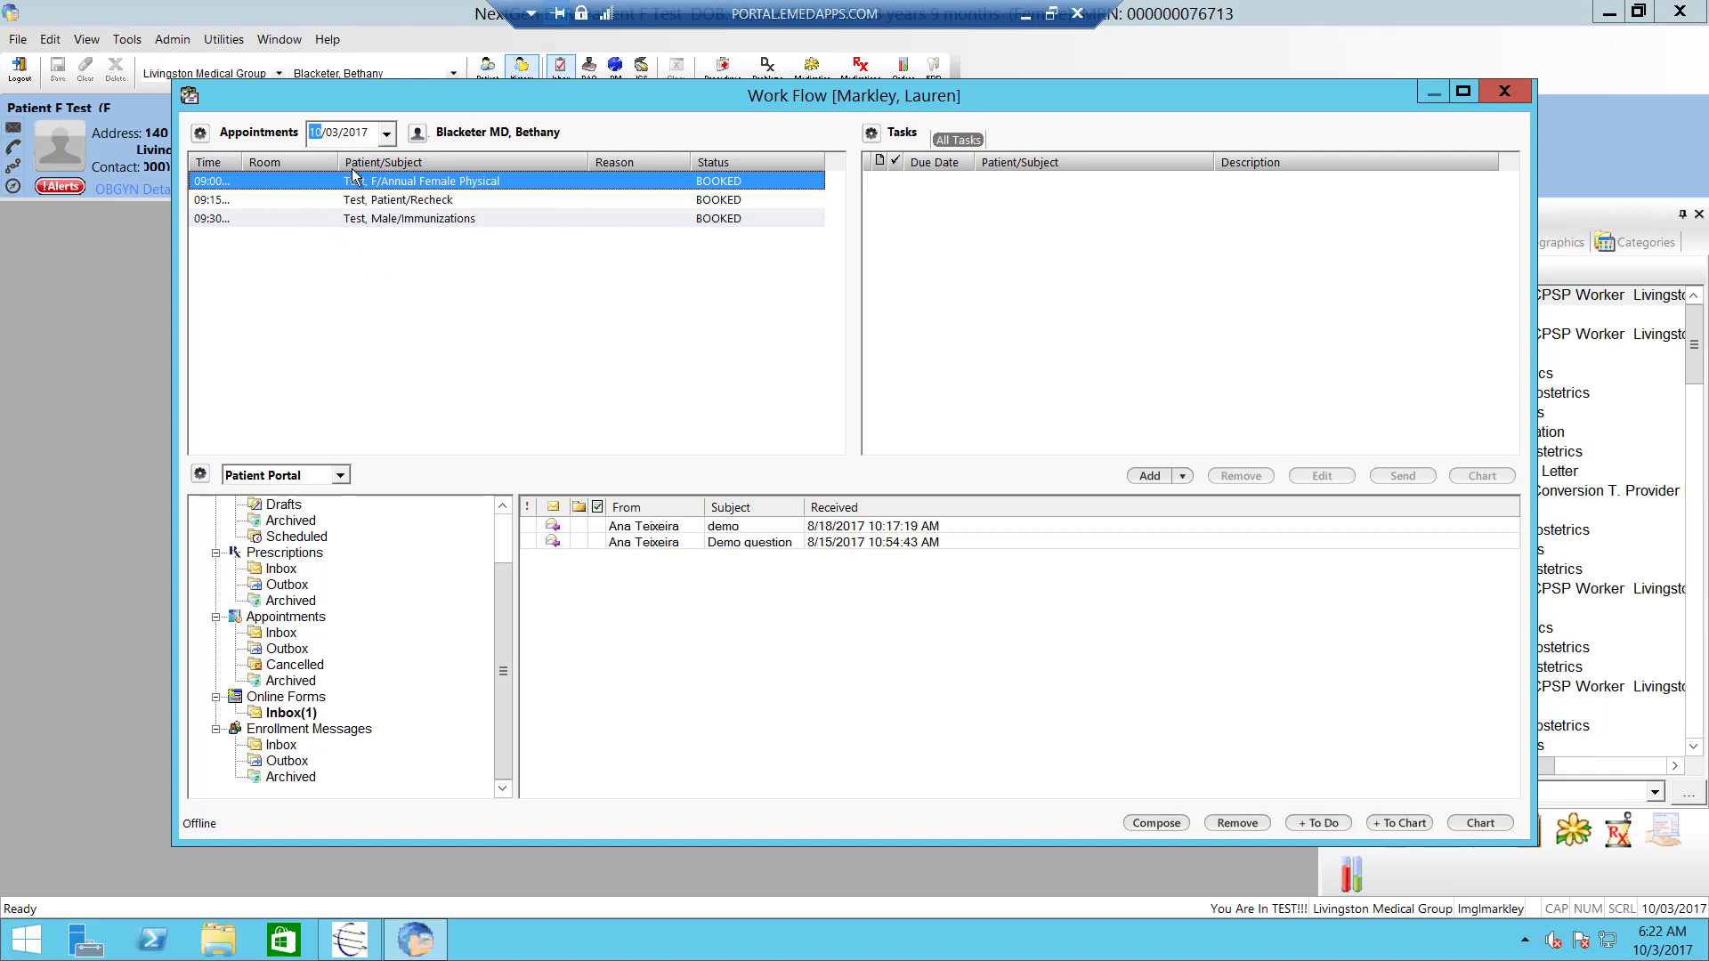
left_click(418, 133)
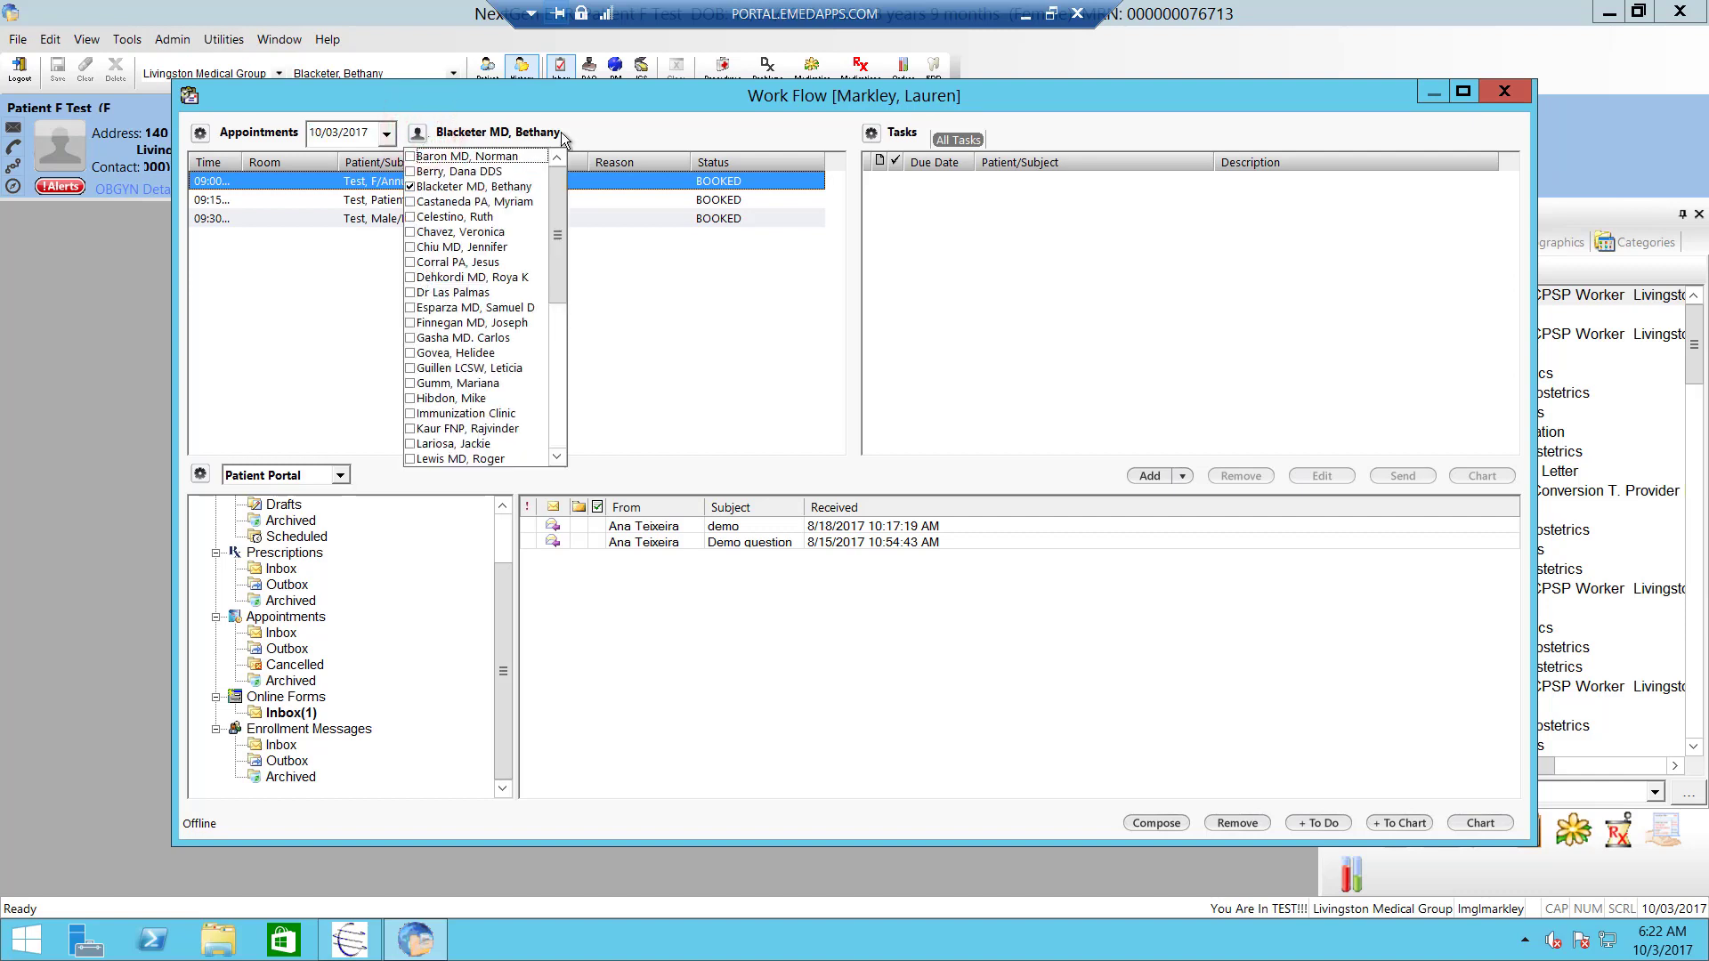
left_click(604, 132)
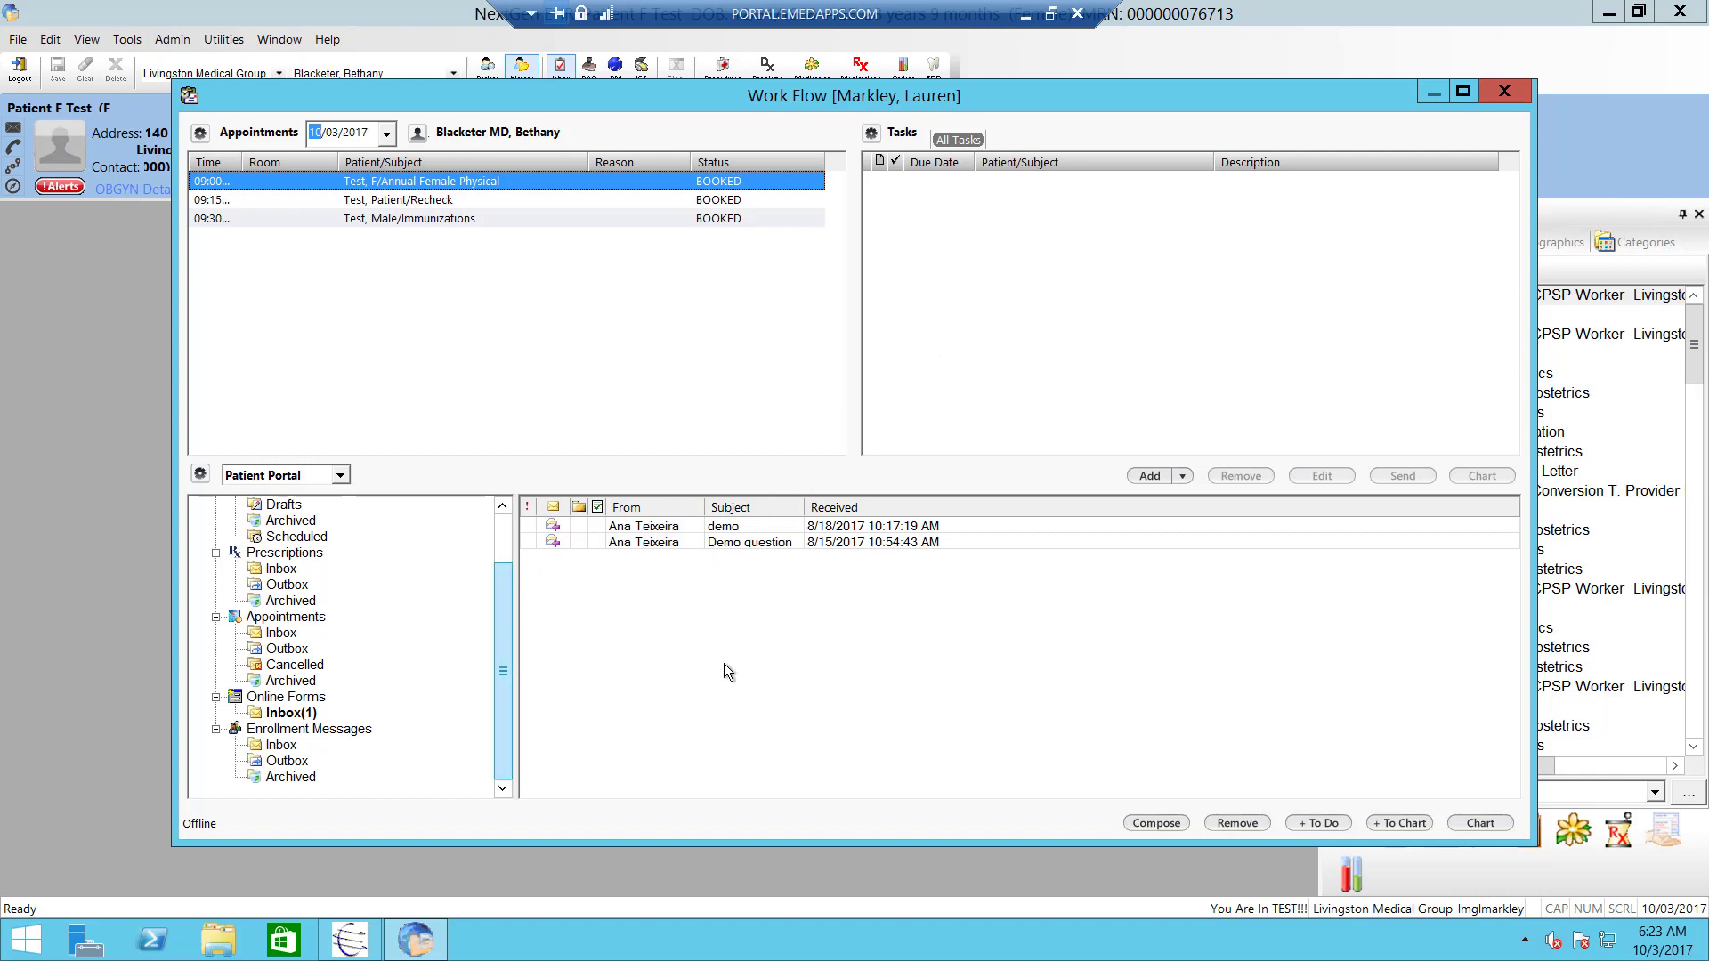
left_click(203, 477)
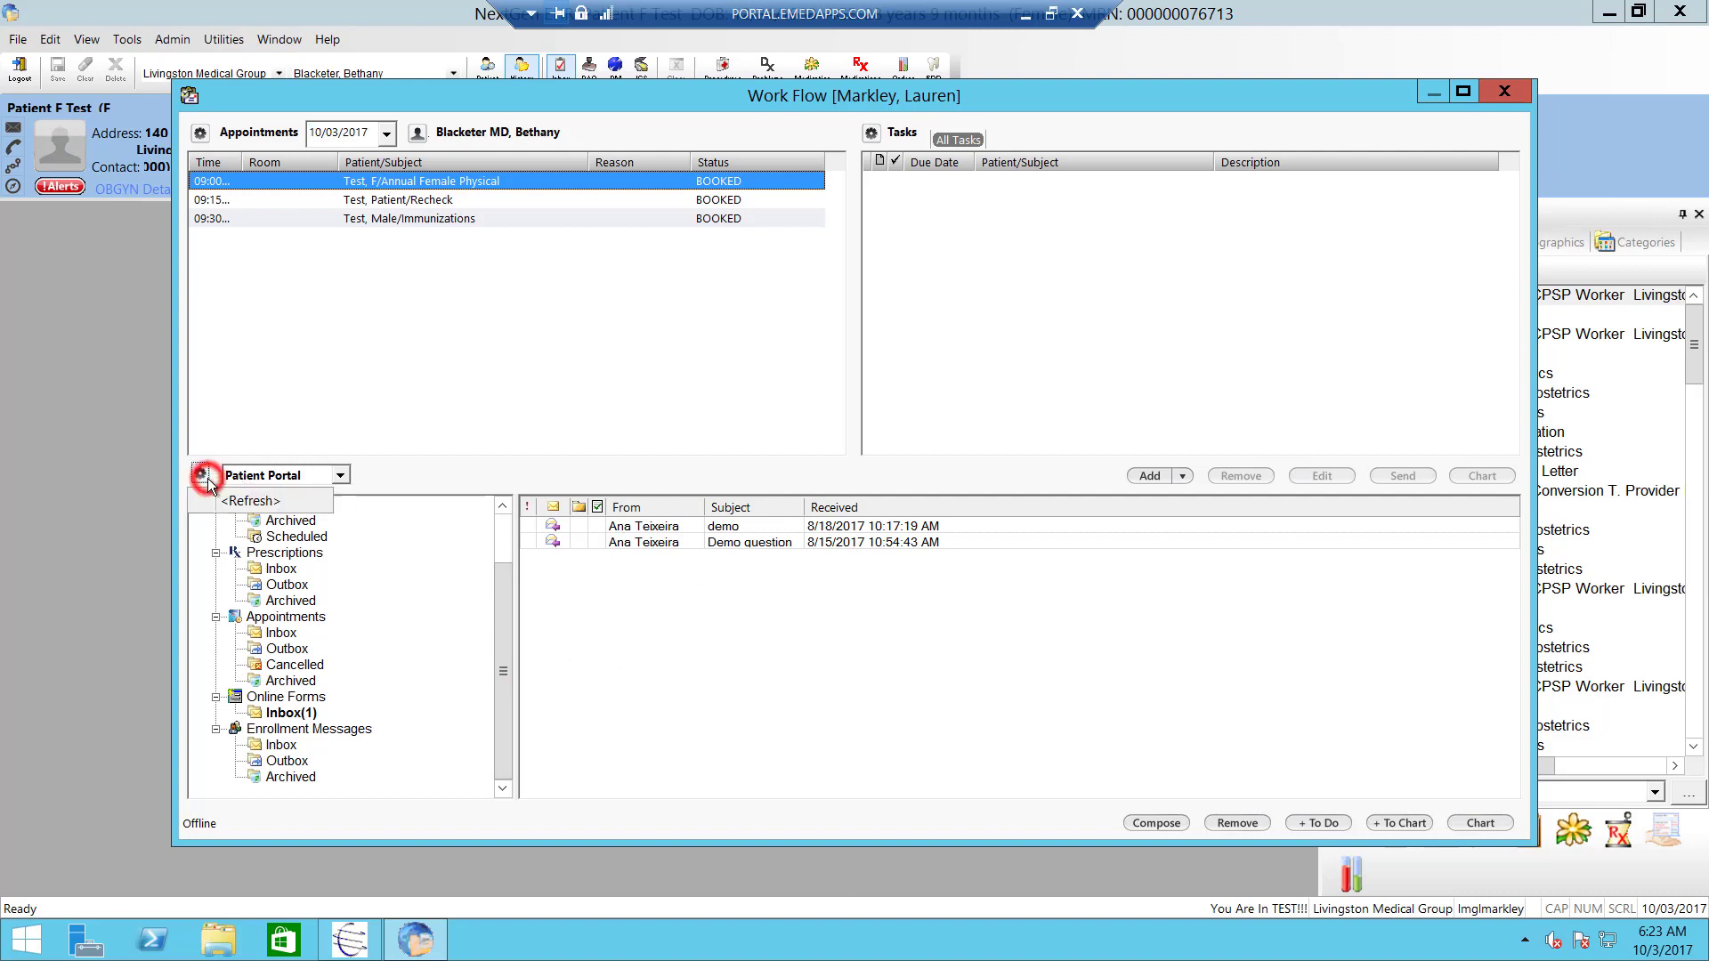
left_click(340, 475)
left_click(270, 496)
left_click(339, 475)
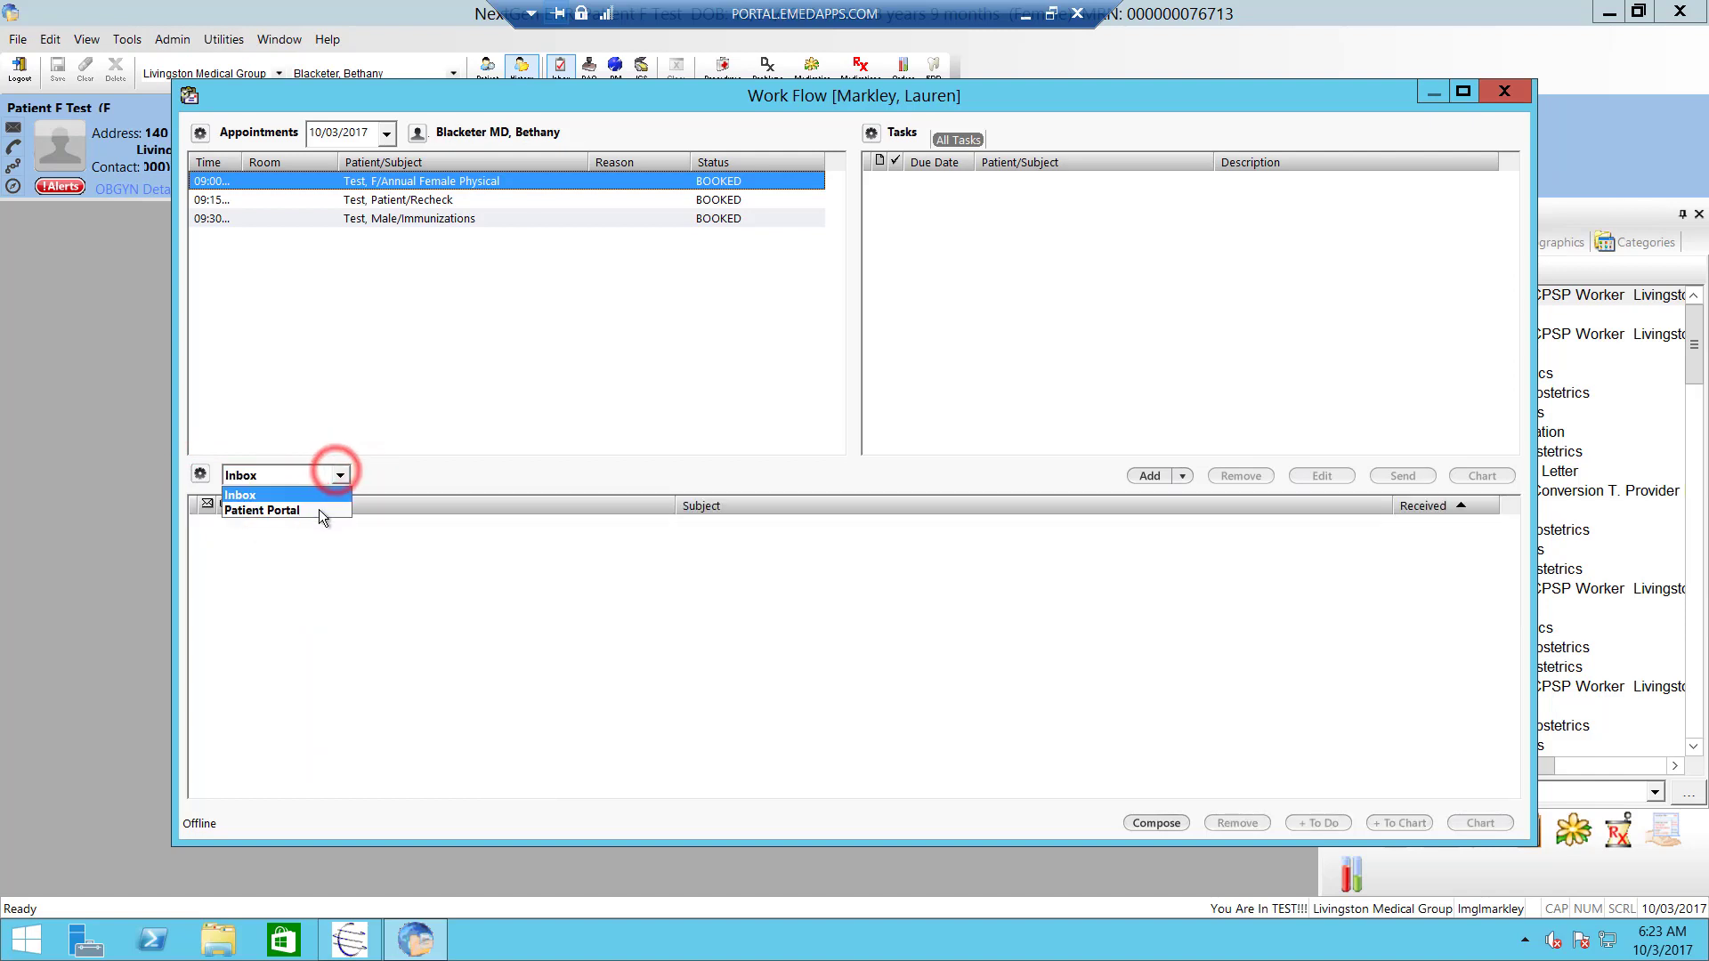
left_click(319, 510)
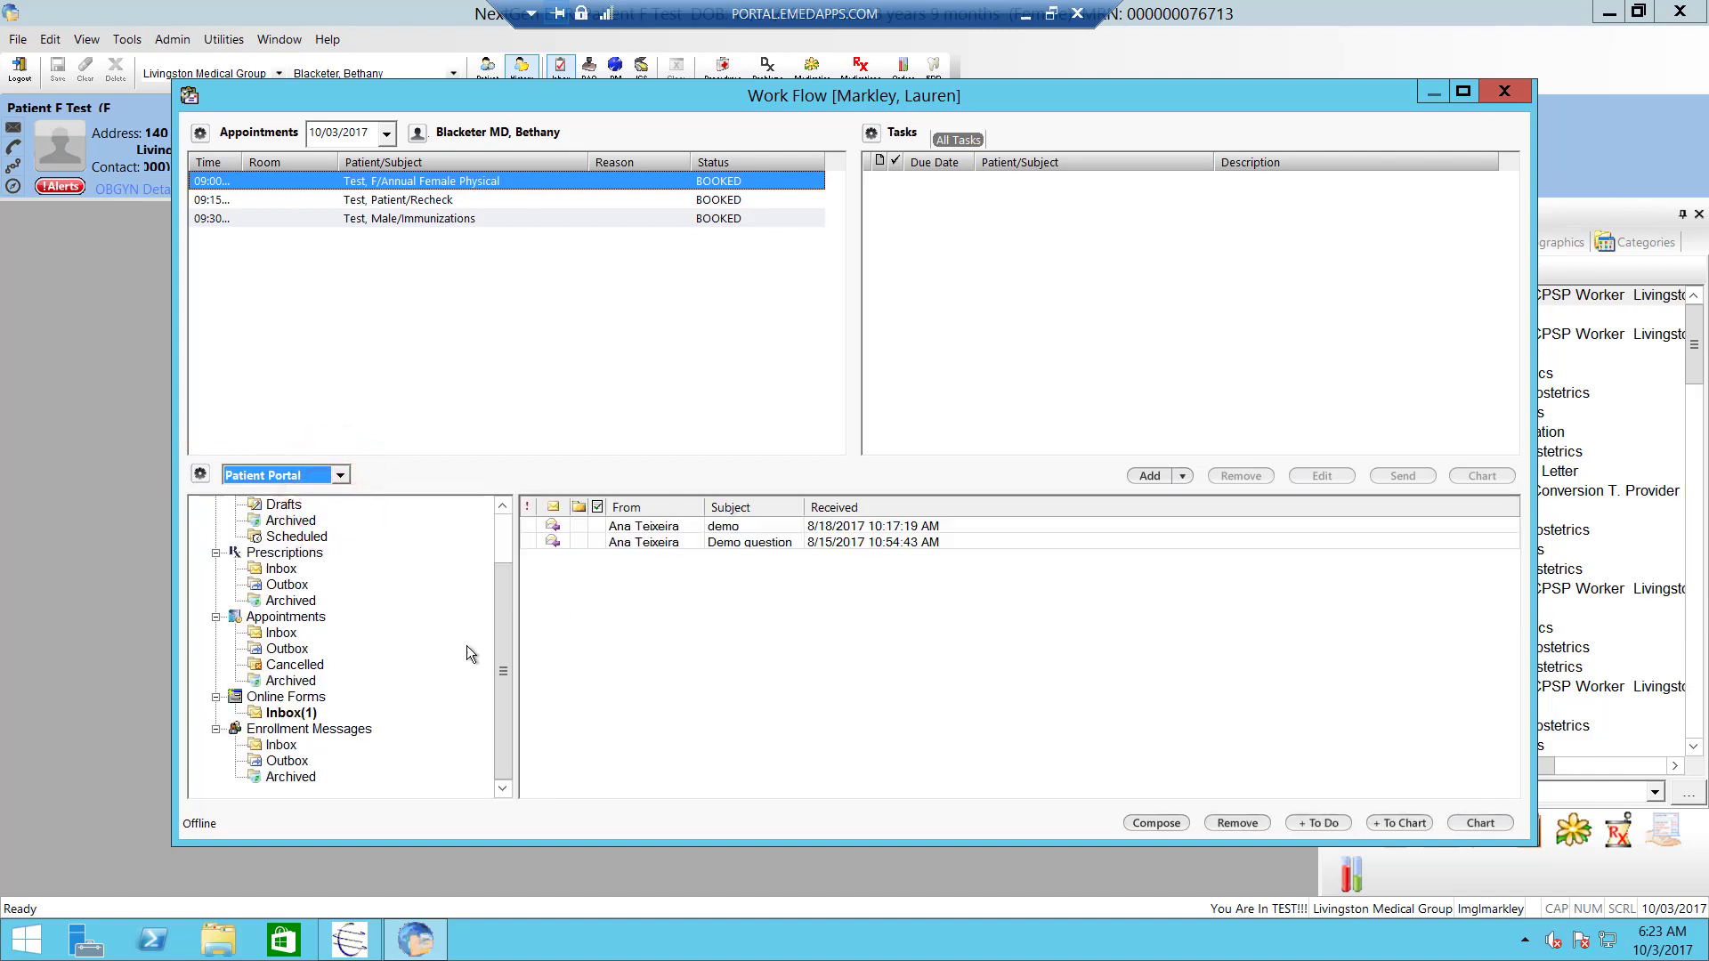
left_click_drag(500, 644, 505, 537)
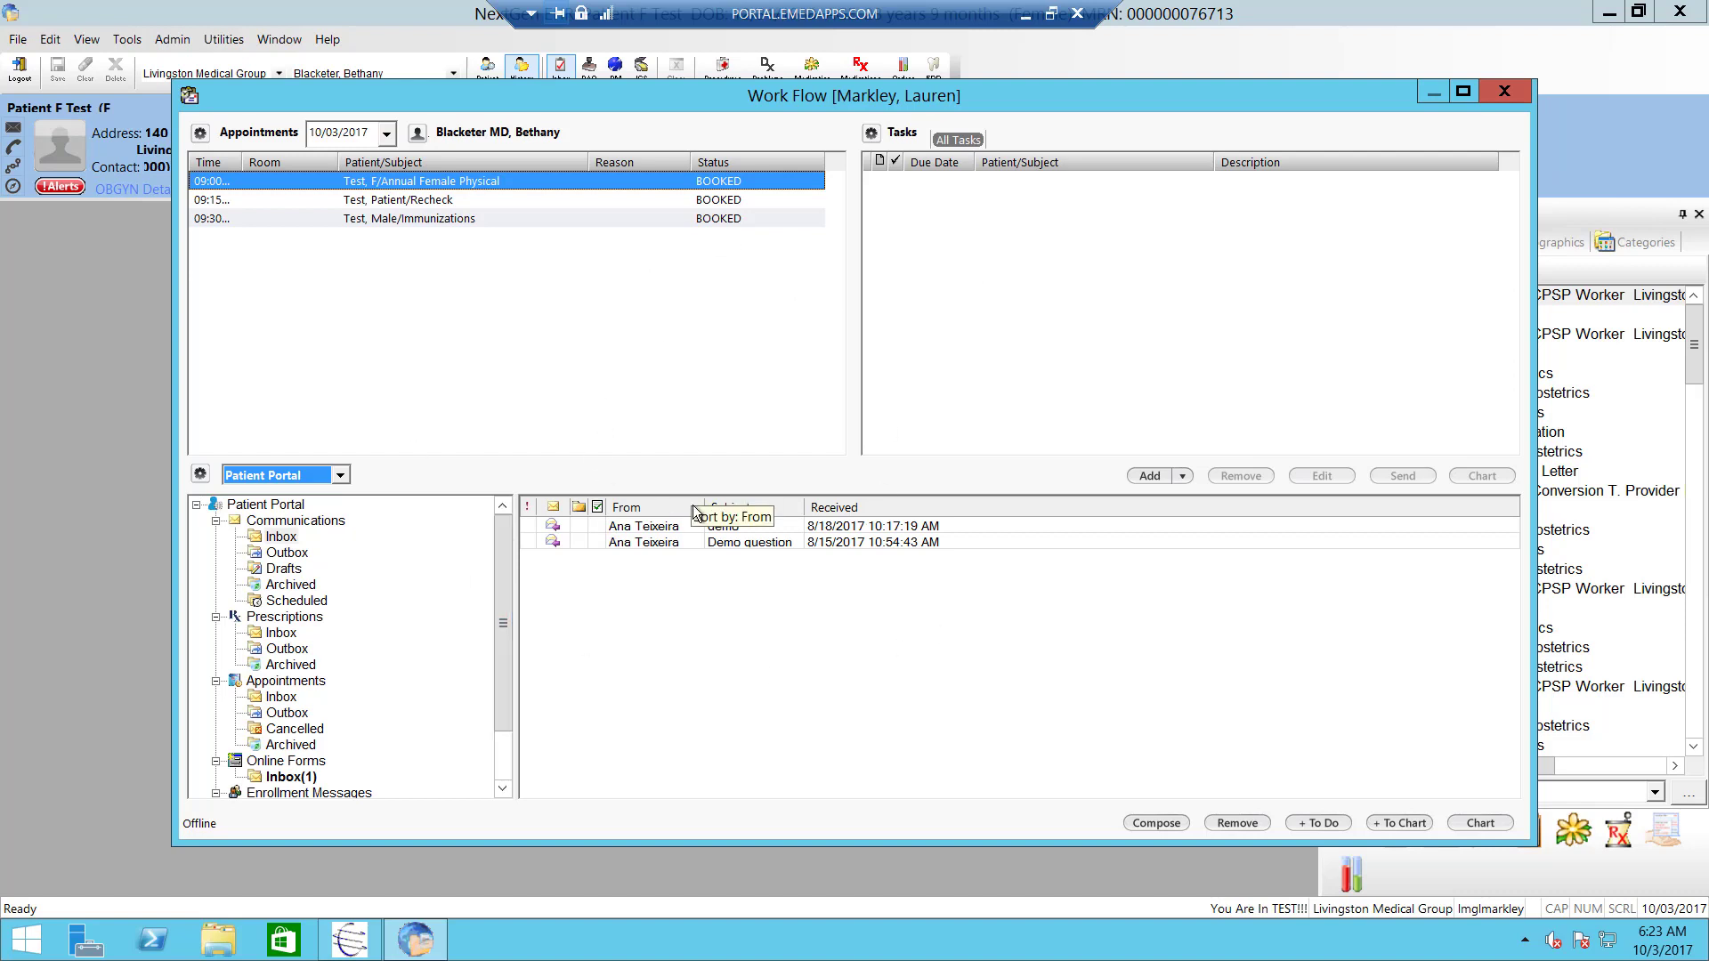
- Close the Work Flow window listing the 10/03/2017 appointments and Patient Portal messages
left_click(1501, 93)
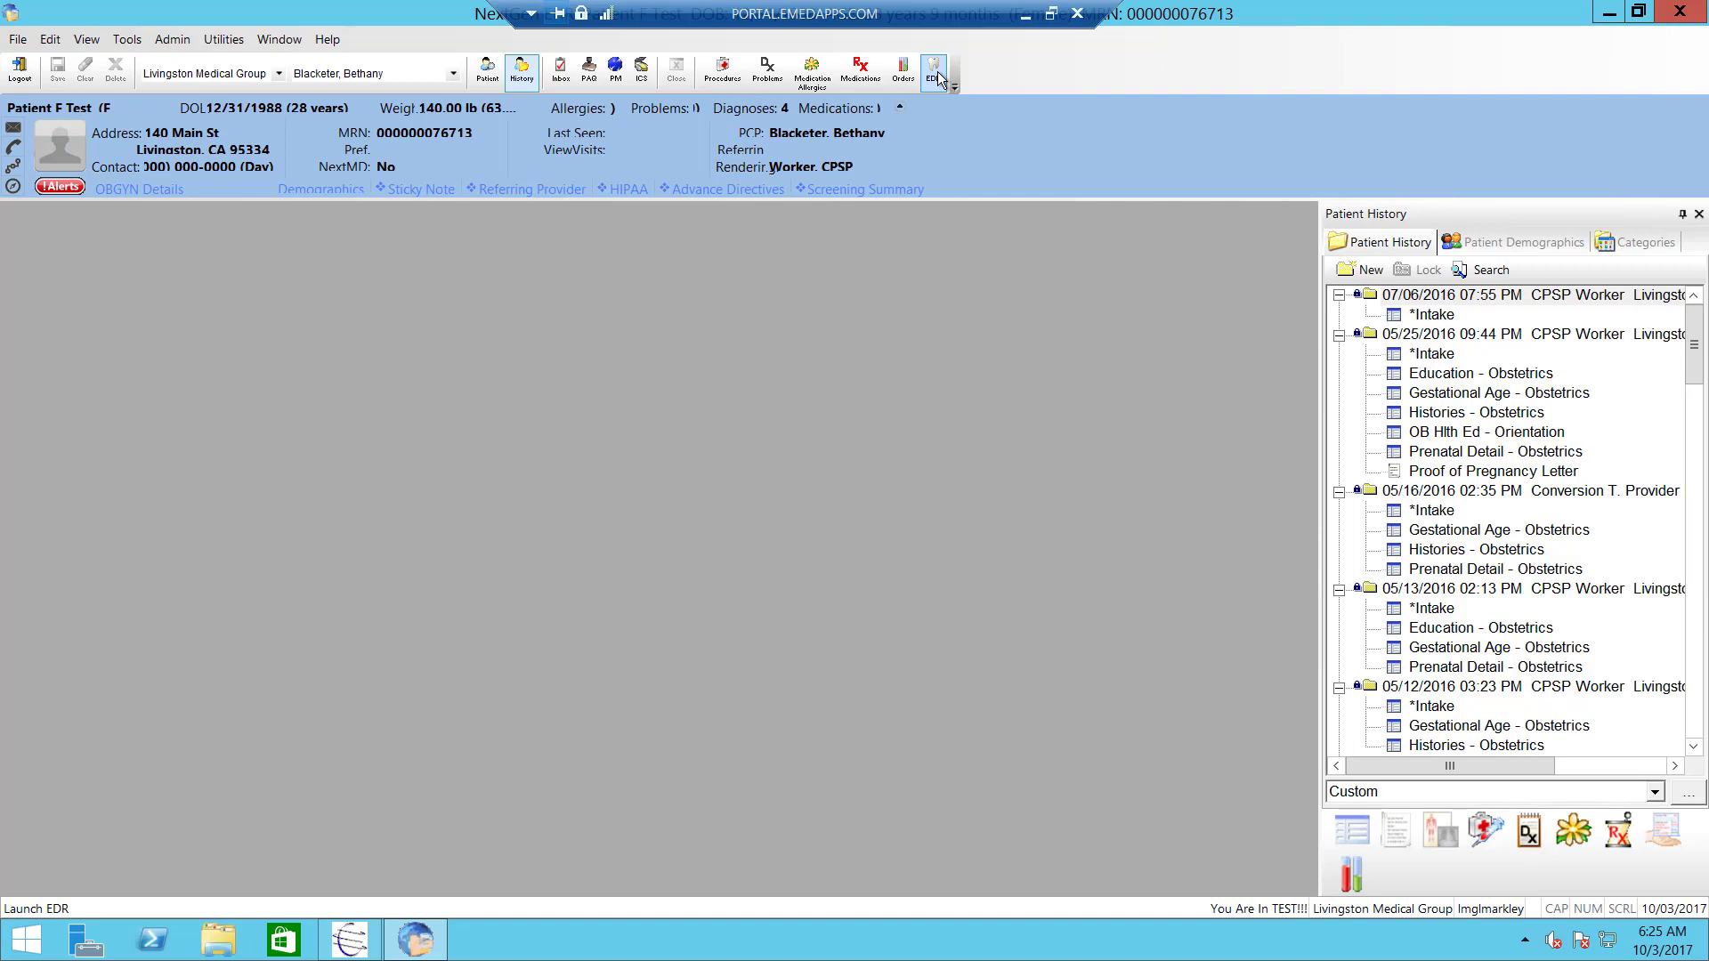
- Bring up the Preferences dialog from the Tools menu, showing its General page
left_click(129, 44)
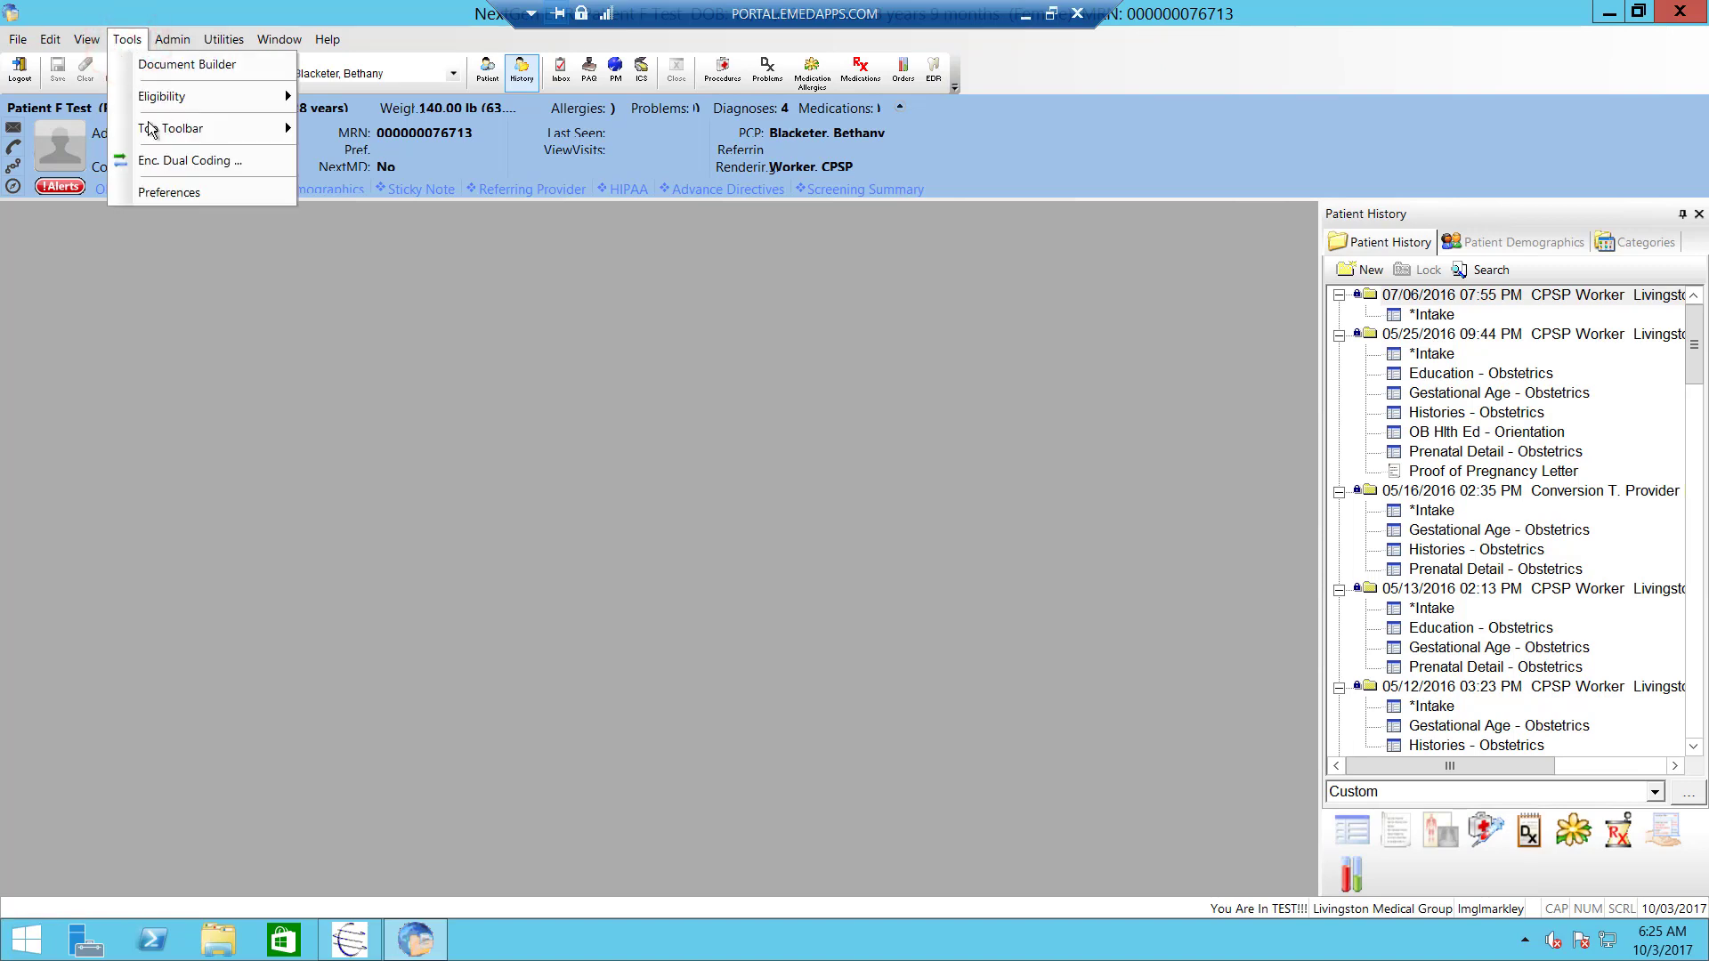
left_click(167, 194)
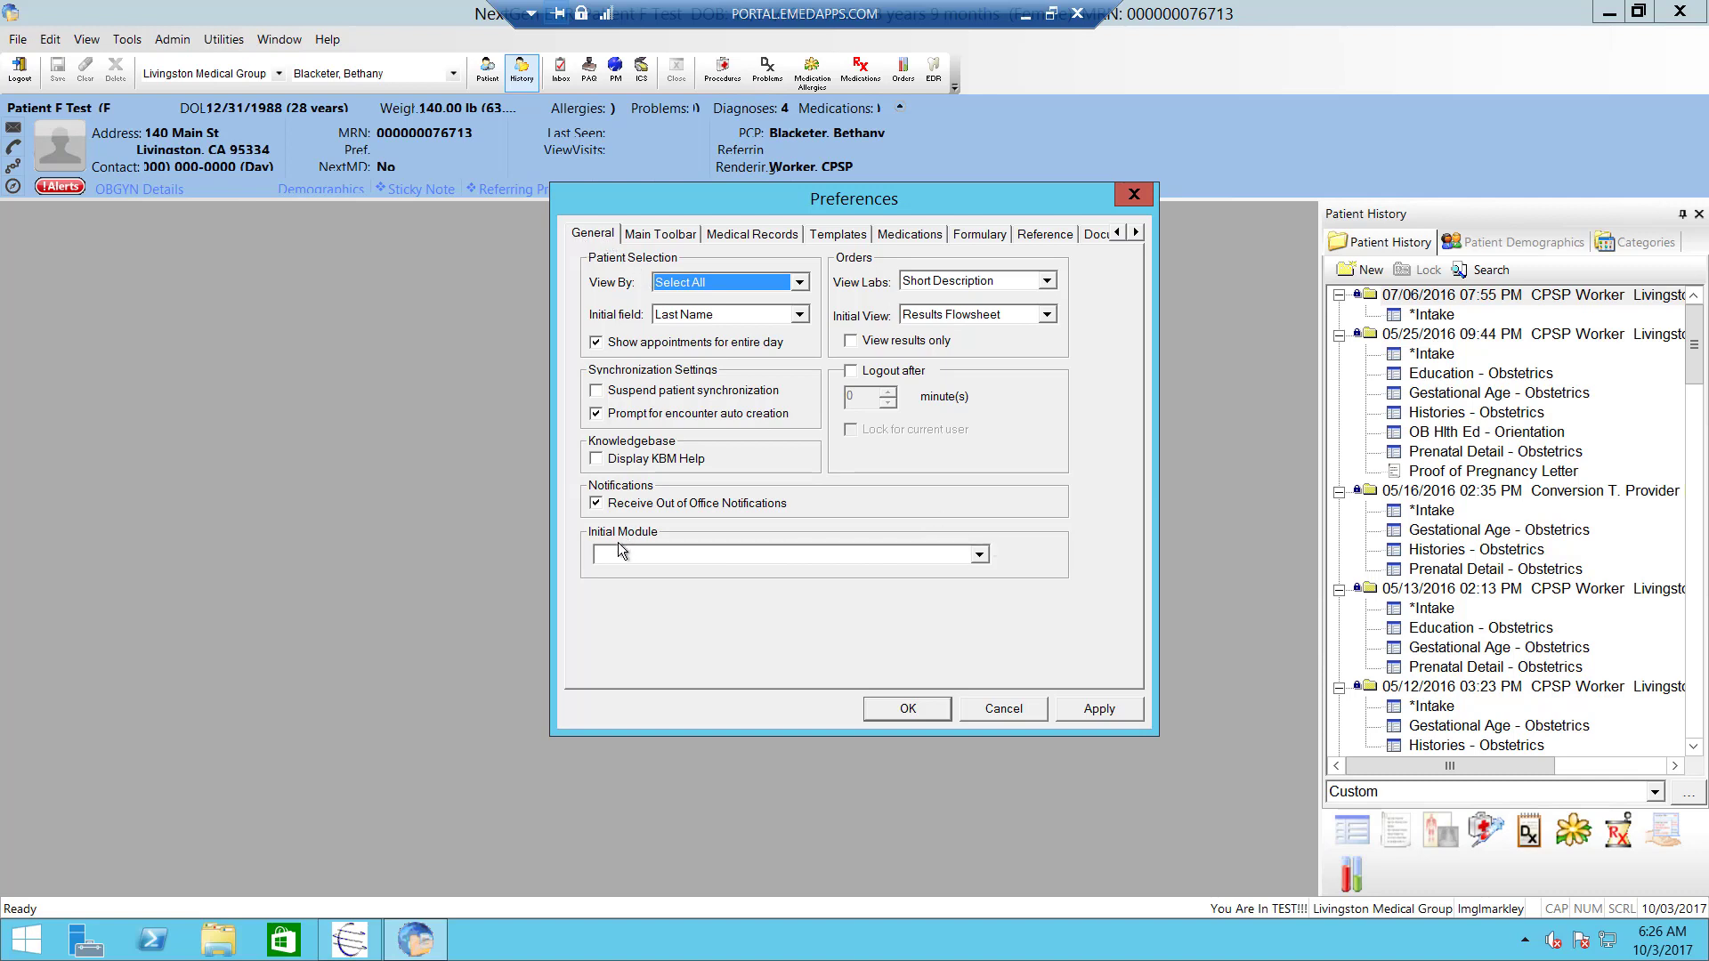
- Choose Work Flow from the bottom of the Initial Module list on the General page
left_click(981, 557)
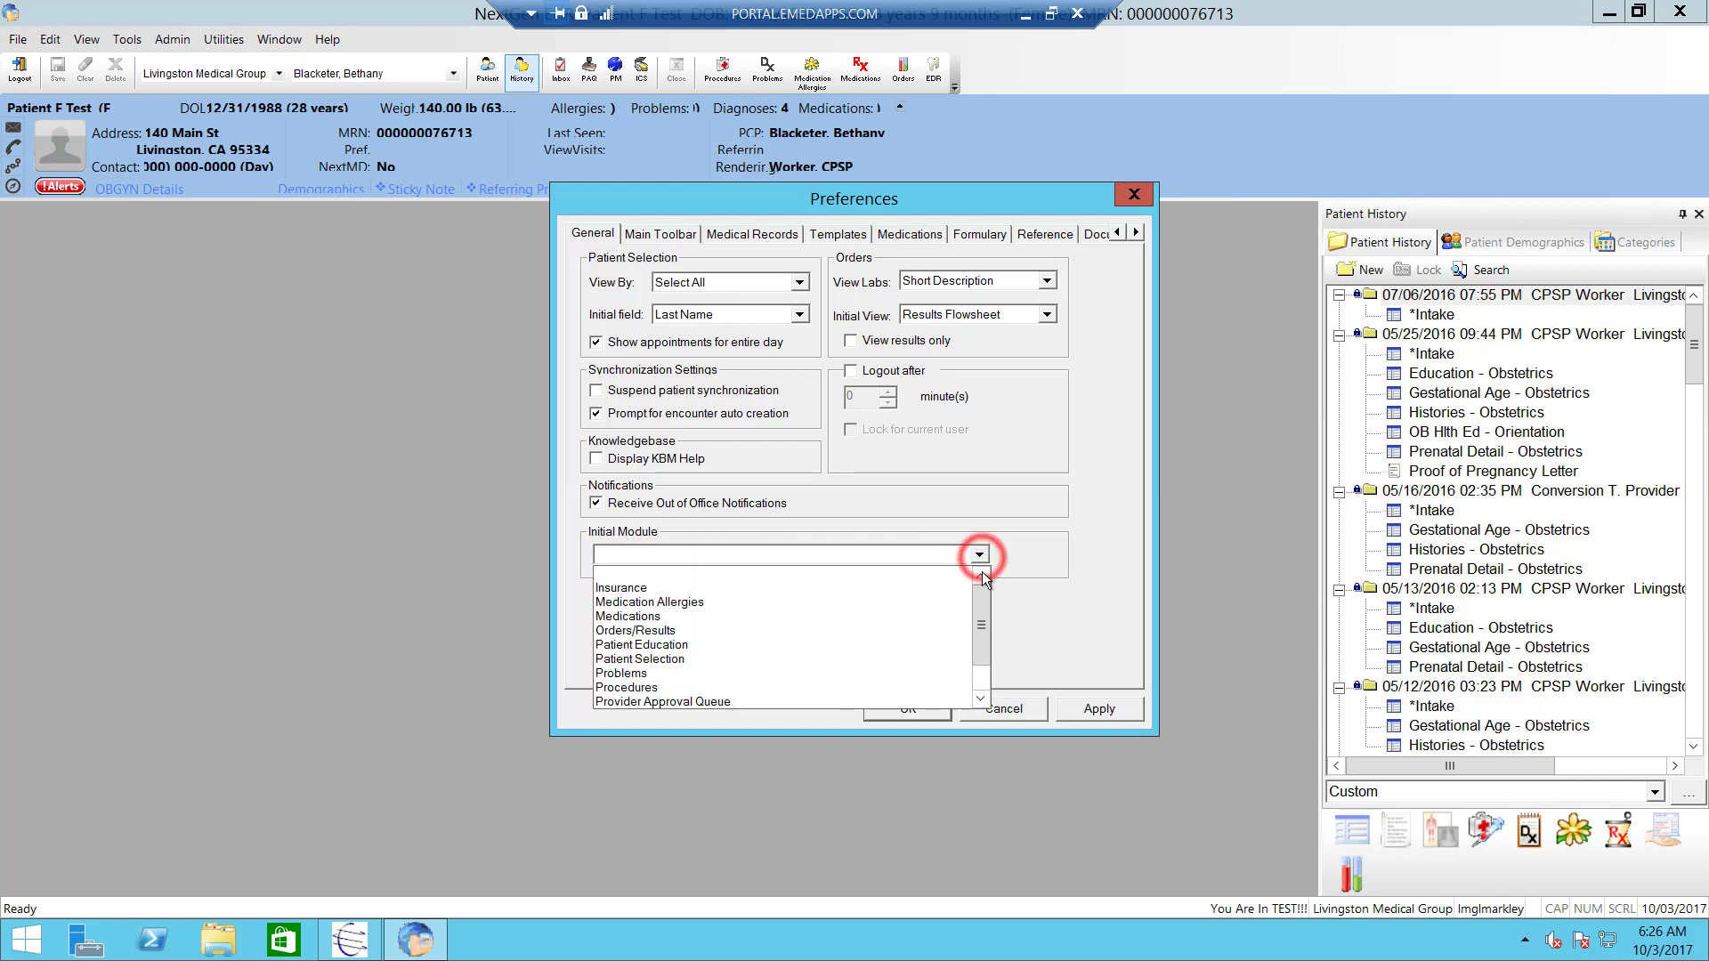
left_click(981, 604)
left_click_drag(979, 658, 935, 680)
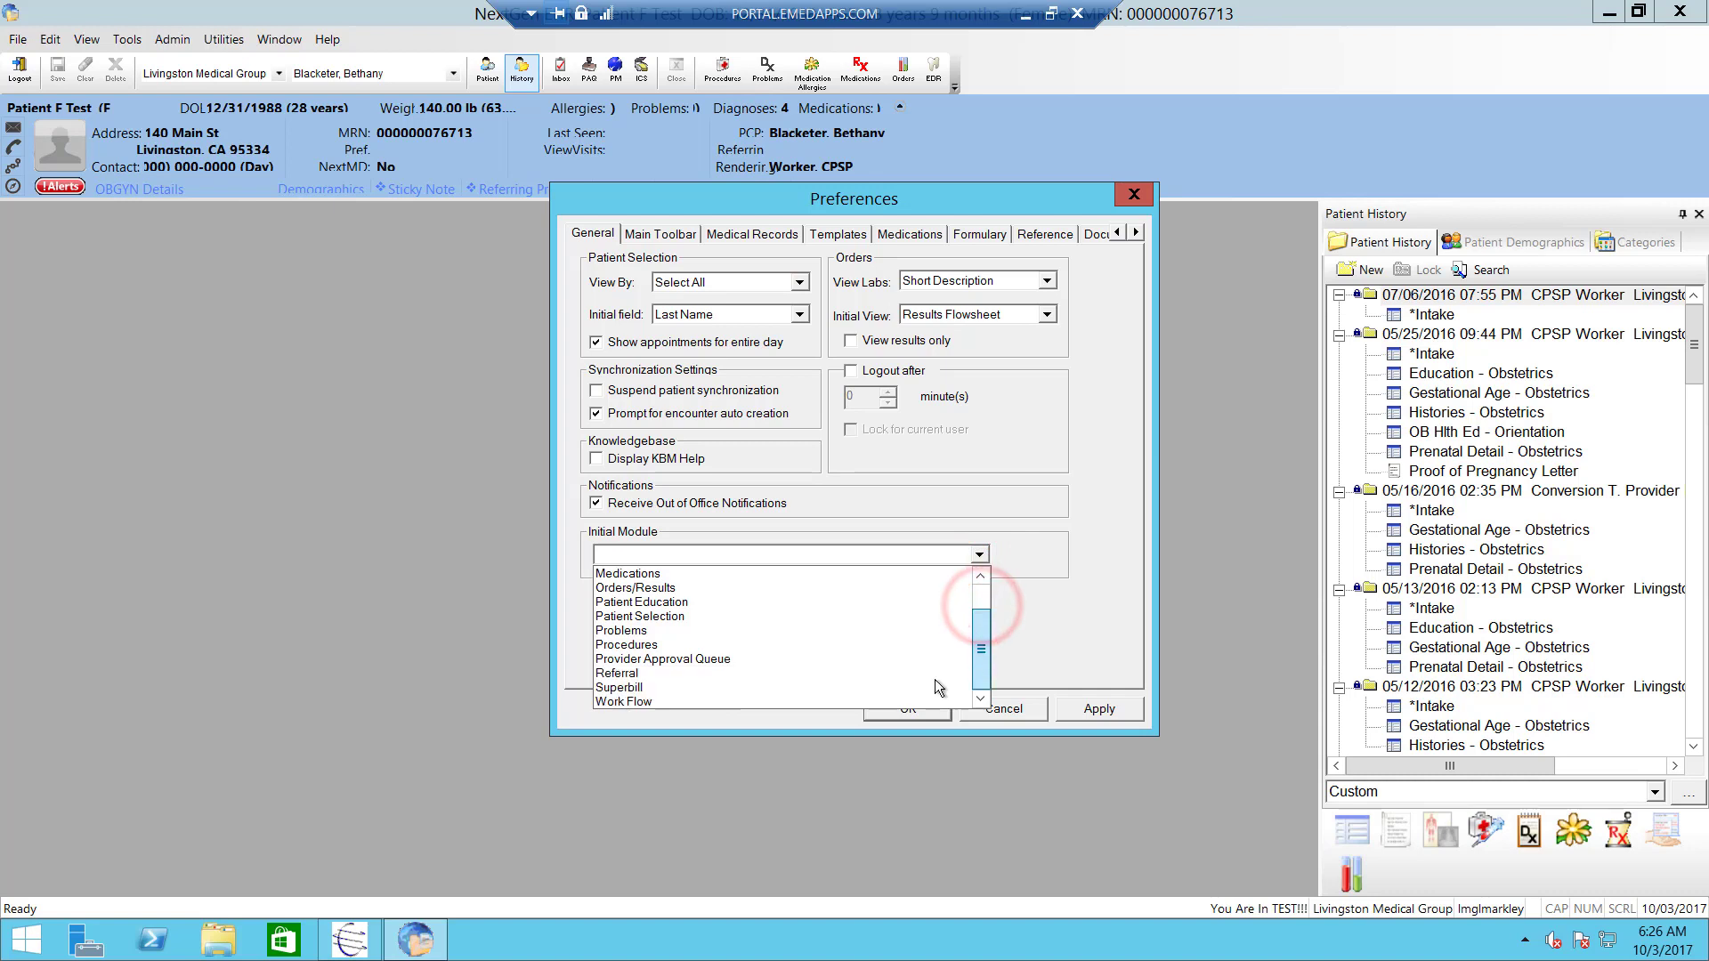
left_click(634, 702)
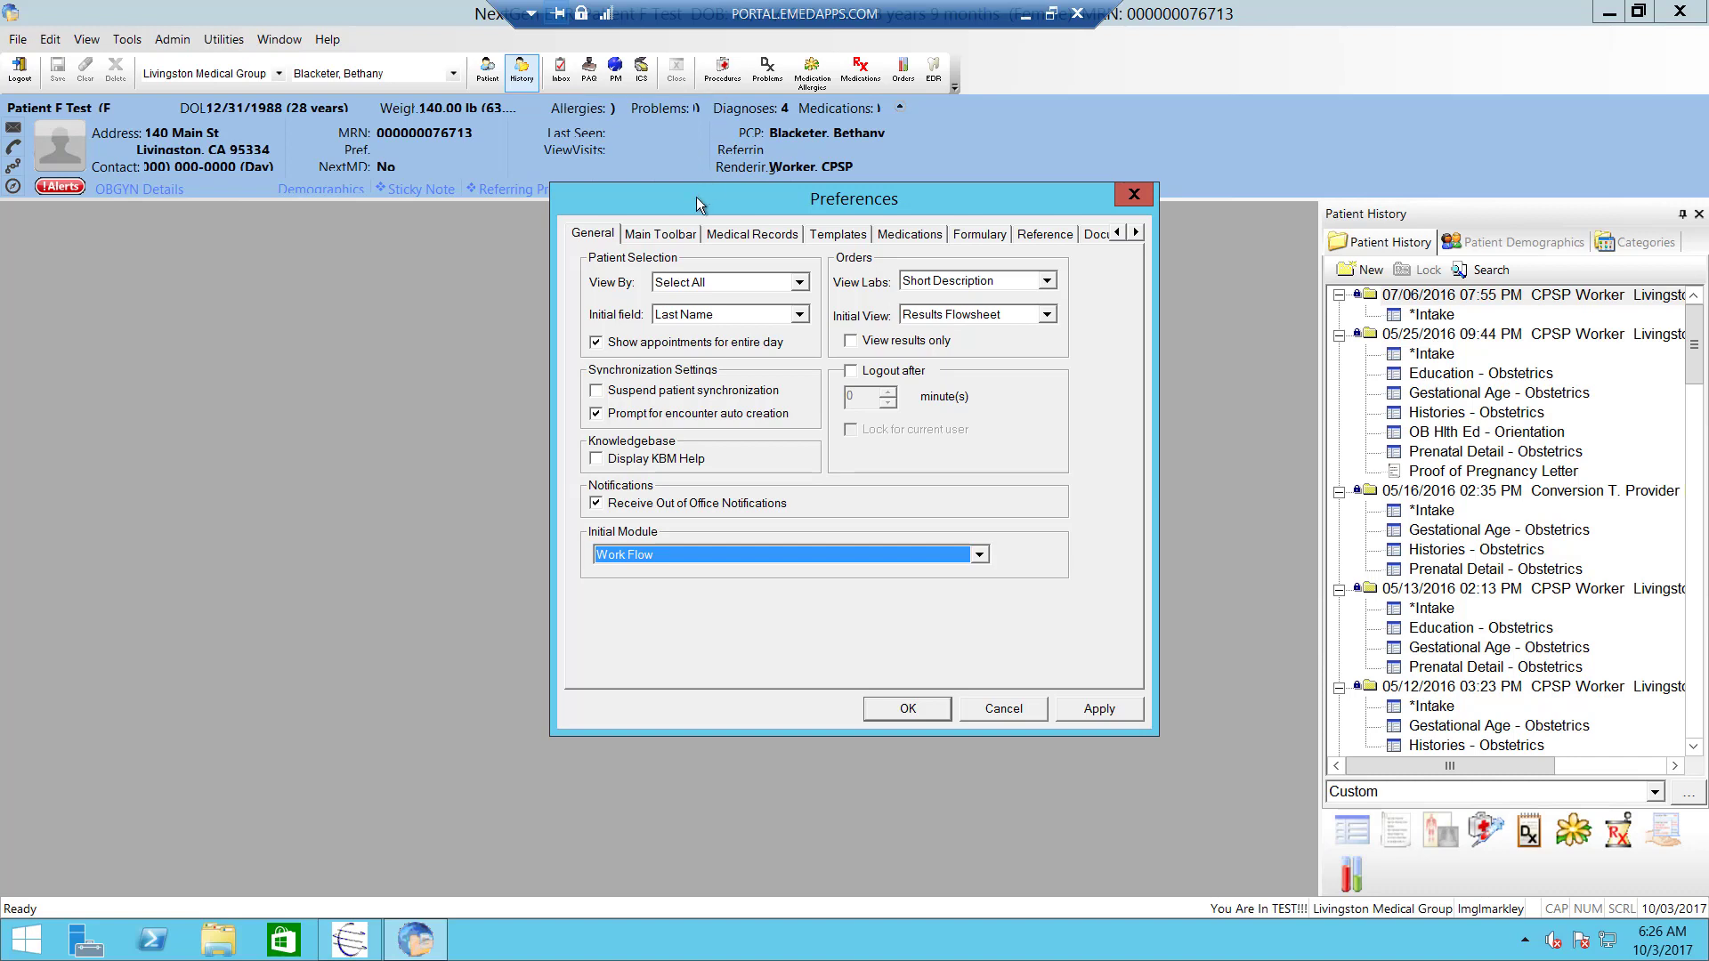
- Go to the Main Toolbar preferences and bring up the Customize Encounter Display options
left_click(671, 239)
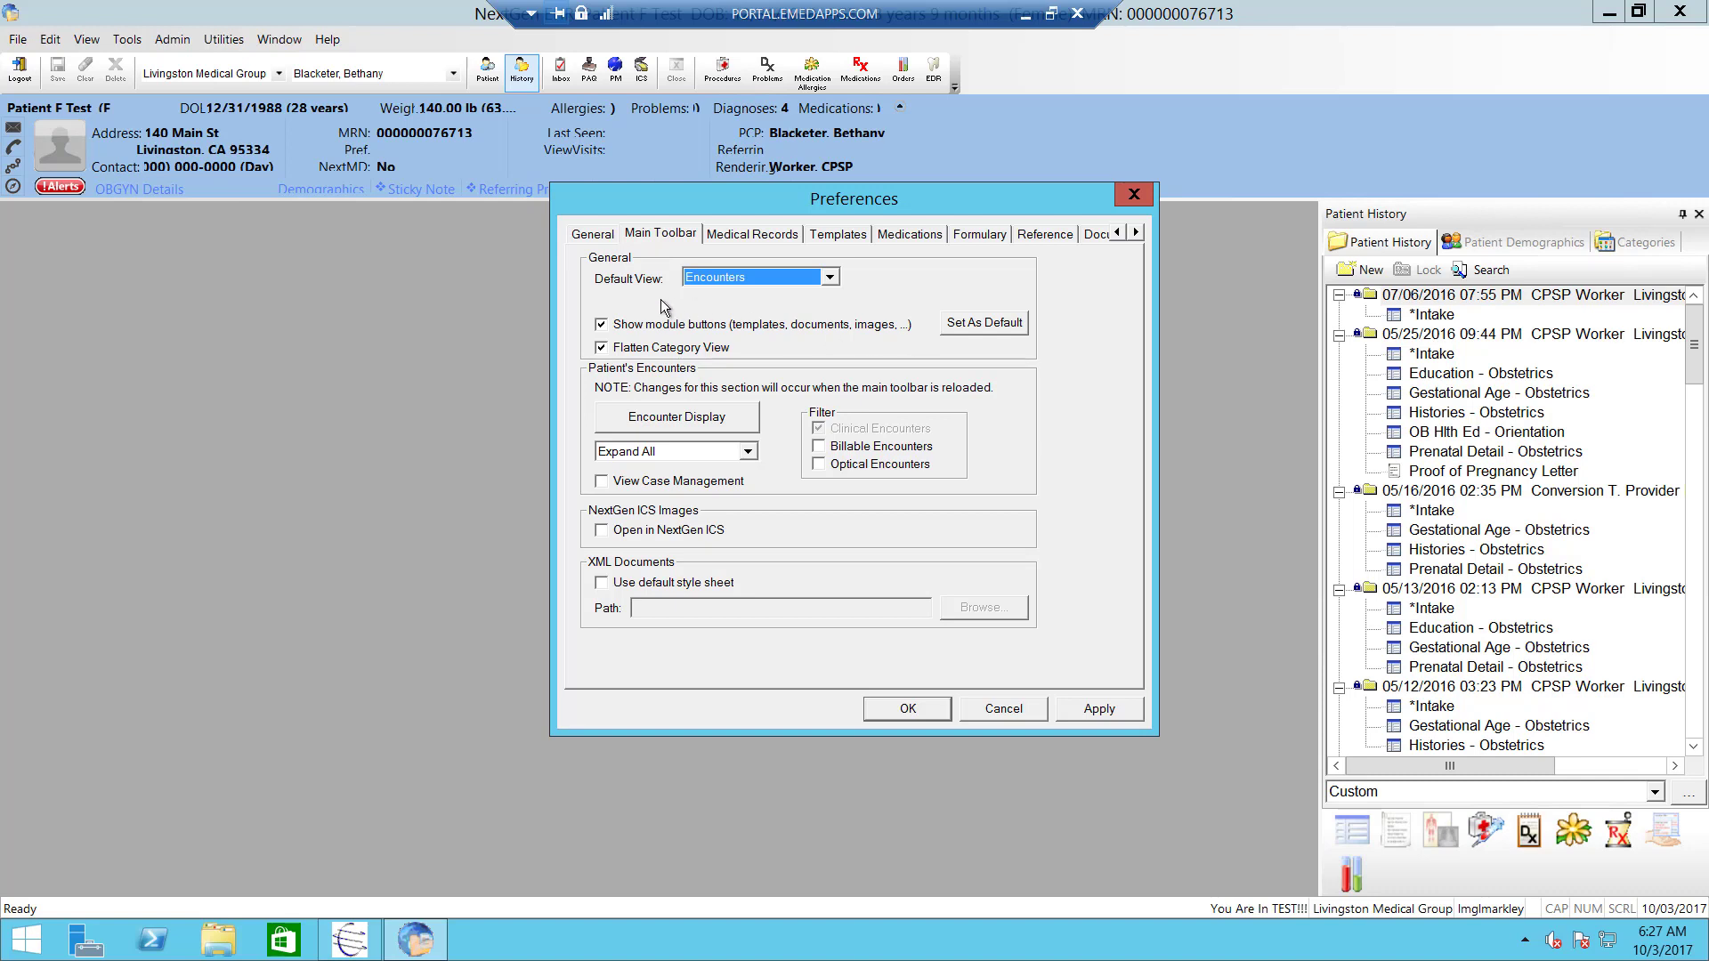
left_click(702, 422)
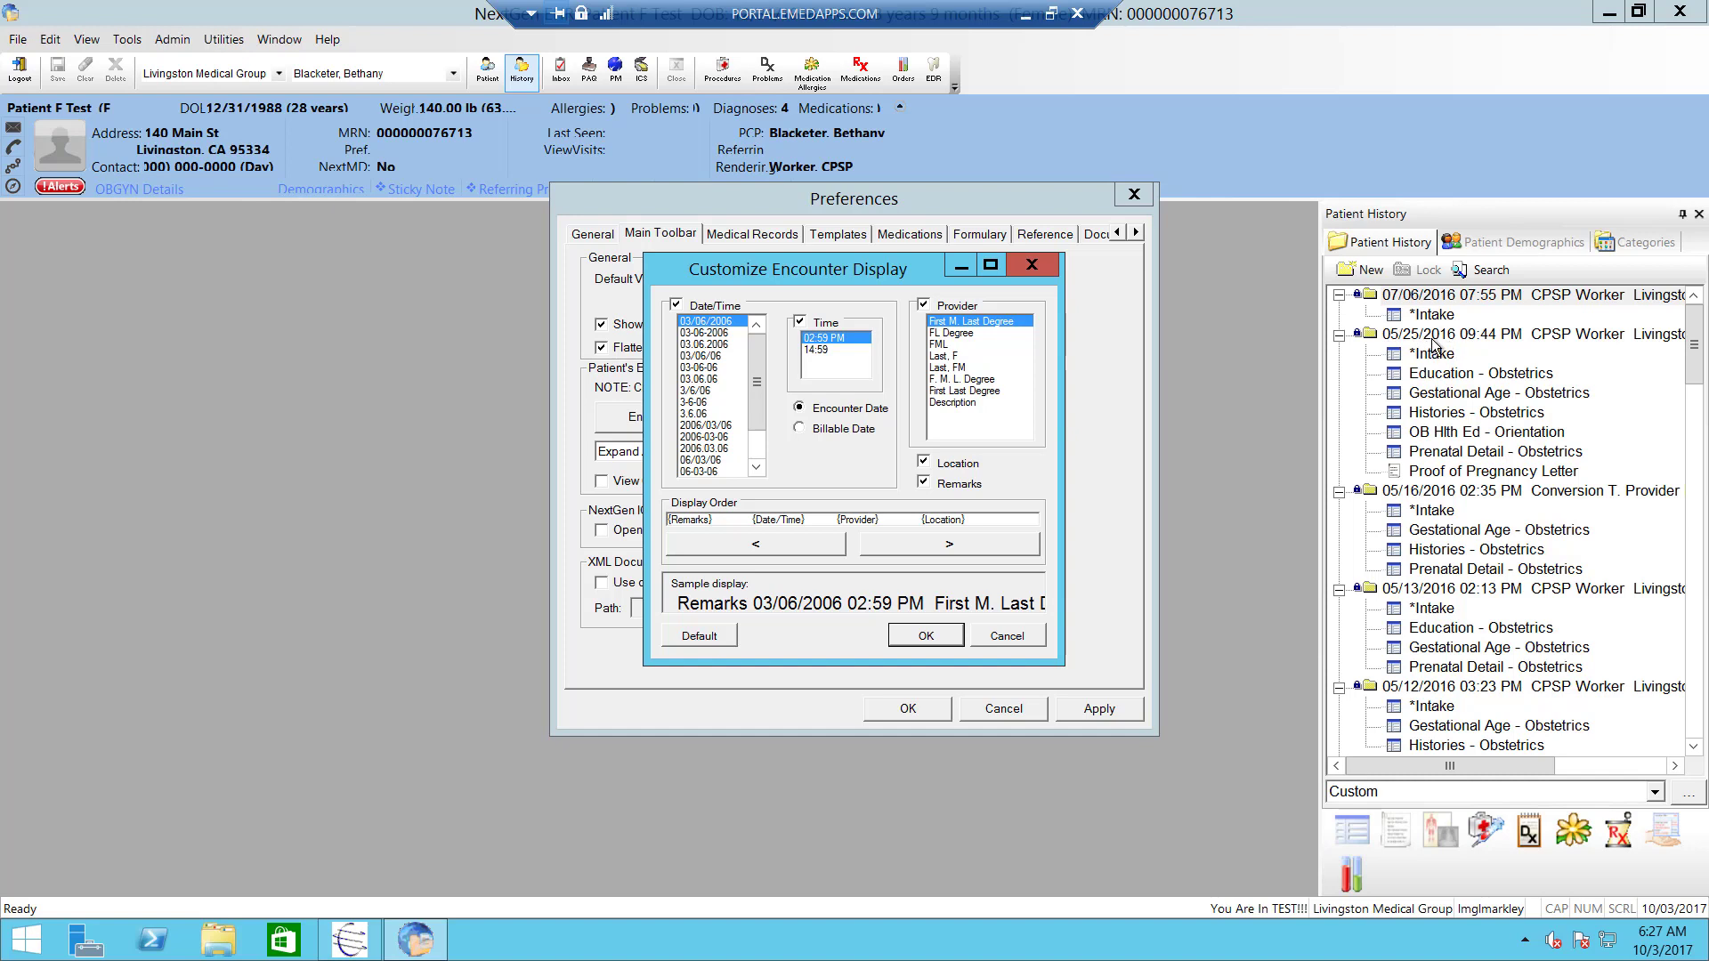
- Show encounter dates in 3.6.06 format and providers as 'Last, FM', then accept the display
left_click(698, 414)
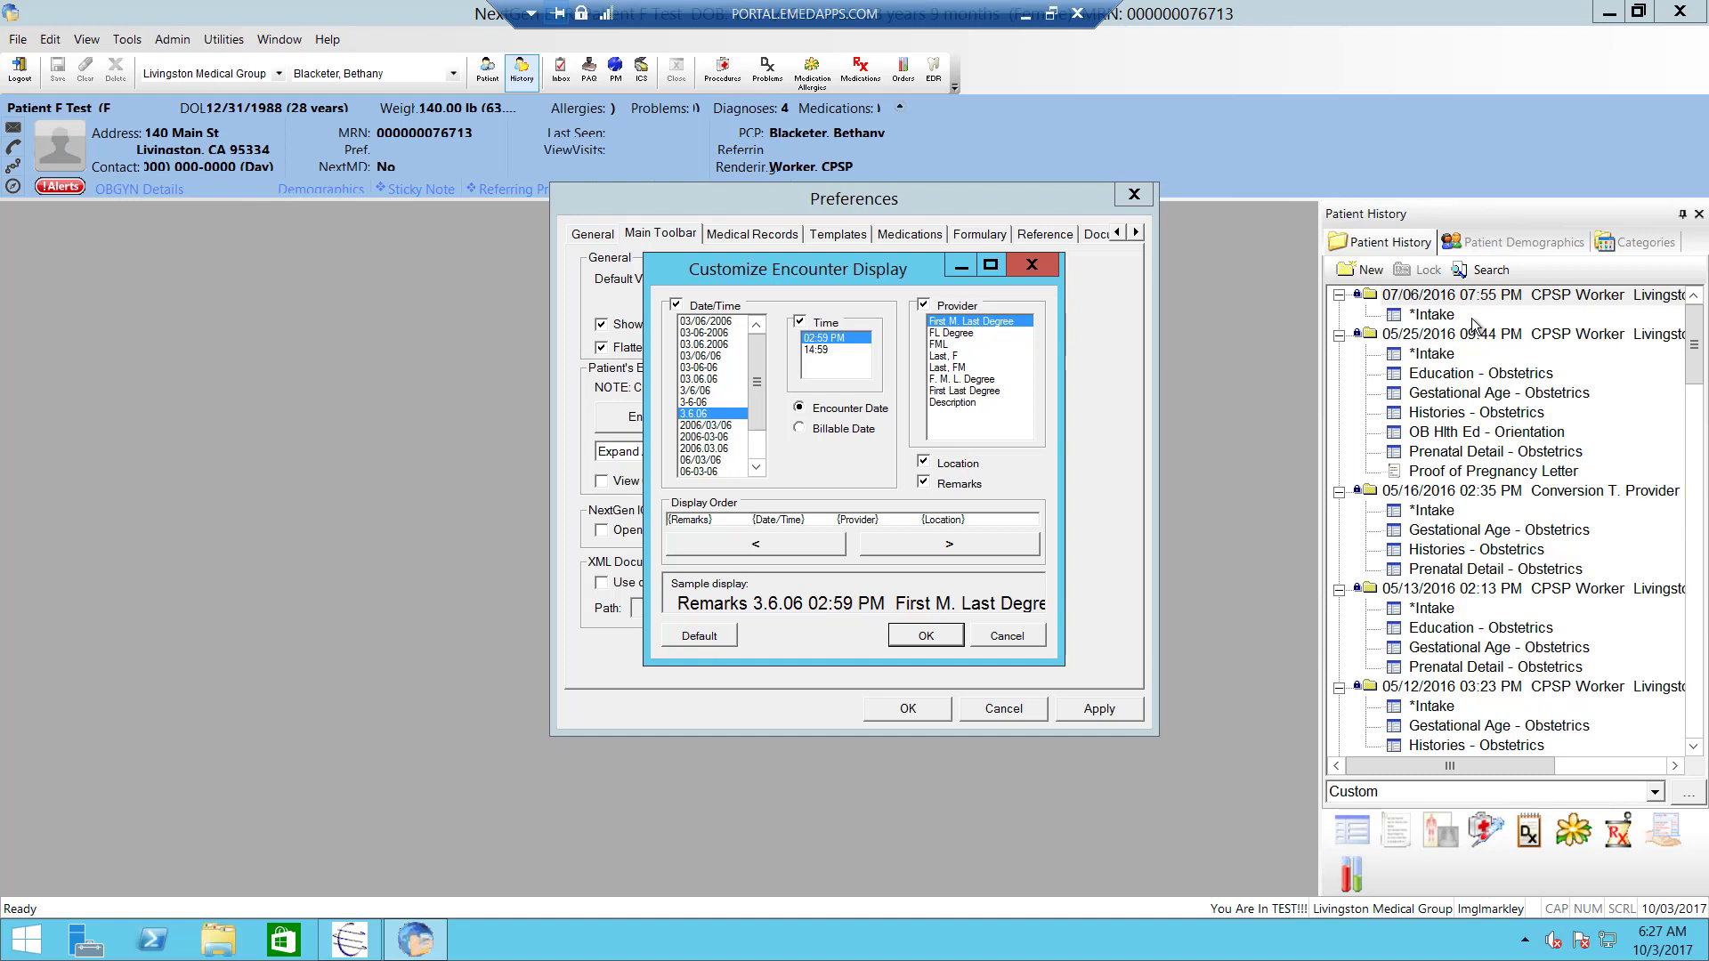
left_click(949, 367)
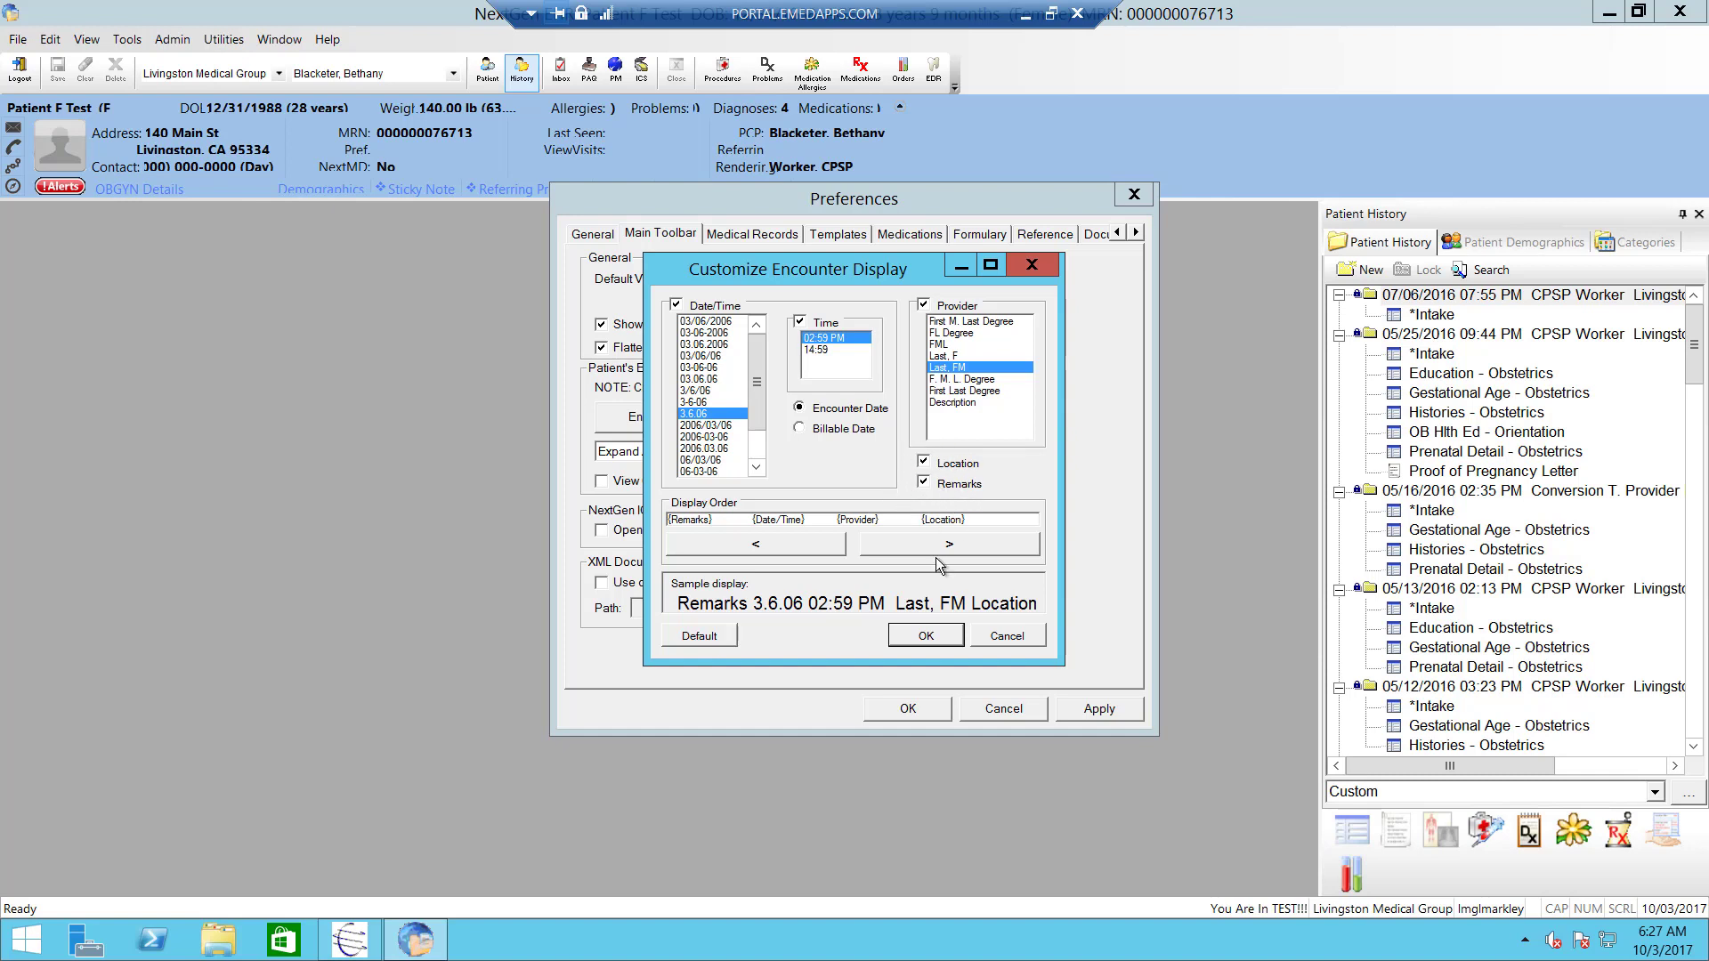
left_click(926, 636)
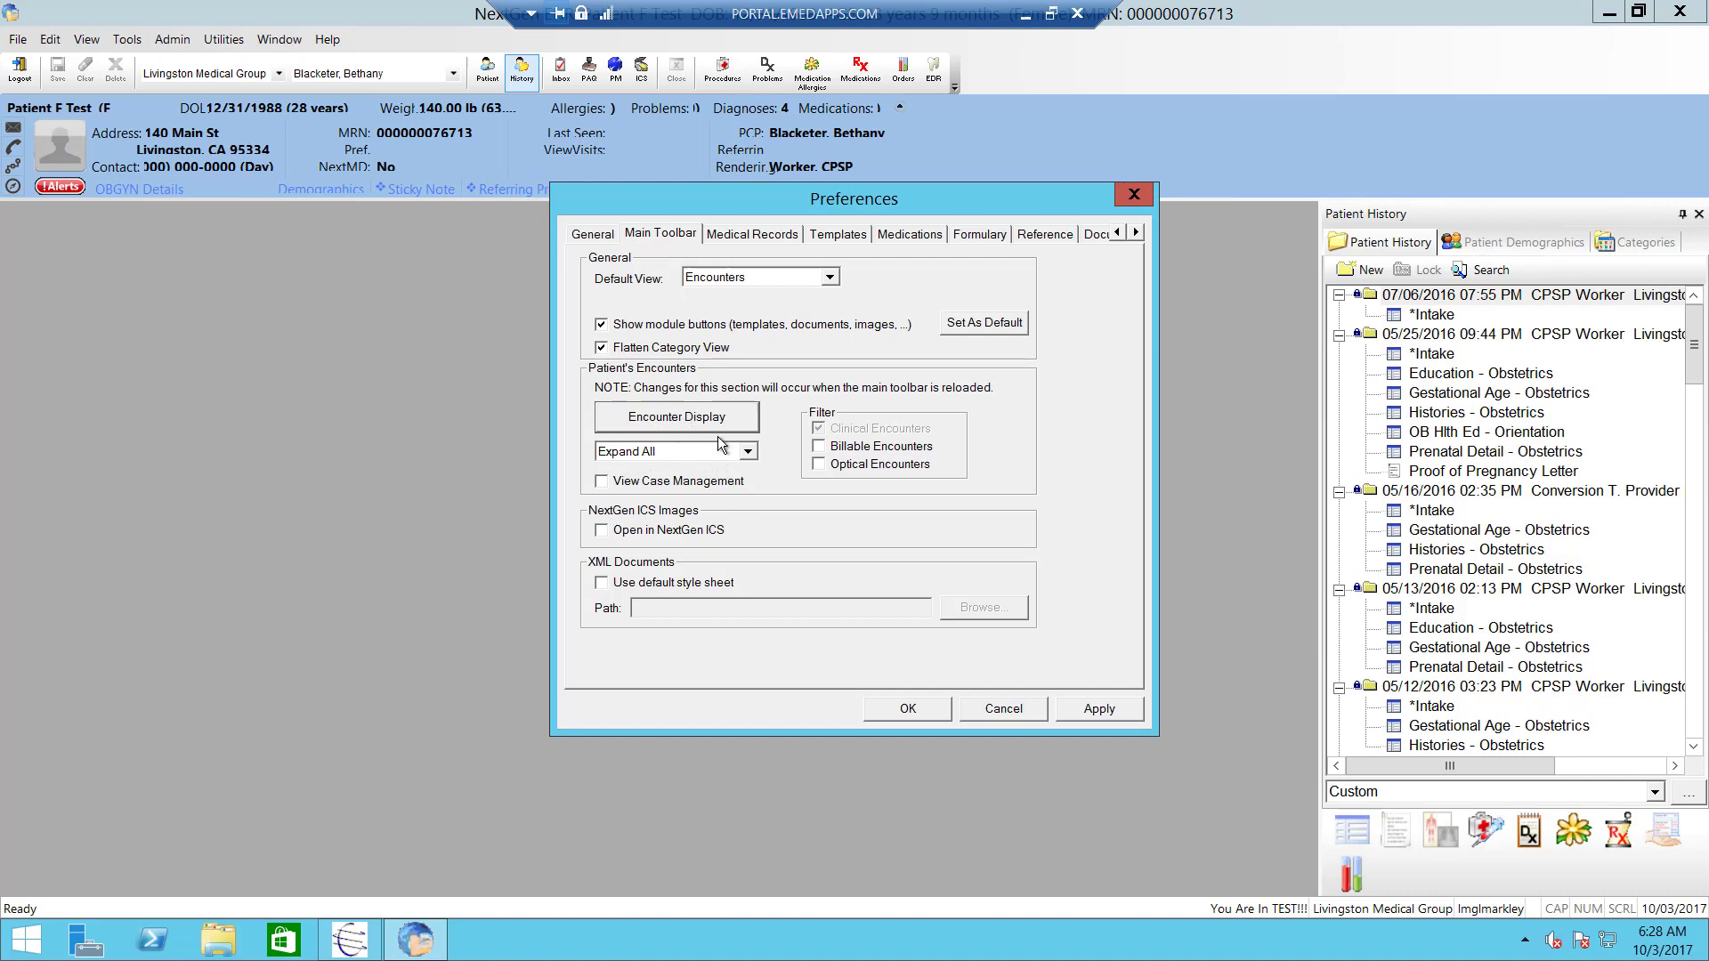
- Set patient encounters to Expand Most Recent and check the Billable Encounters filter
left_click(747, 454)
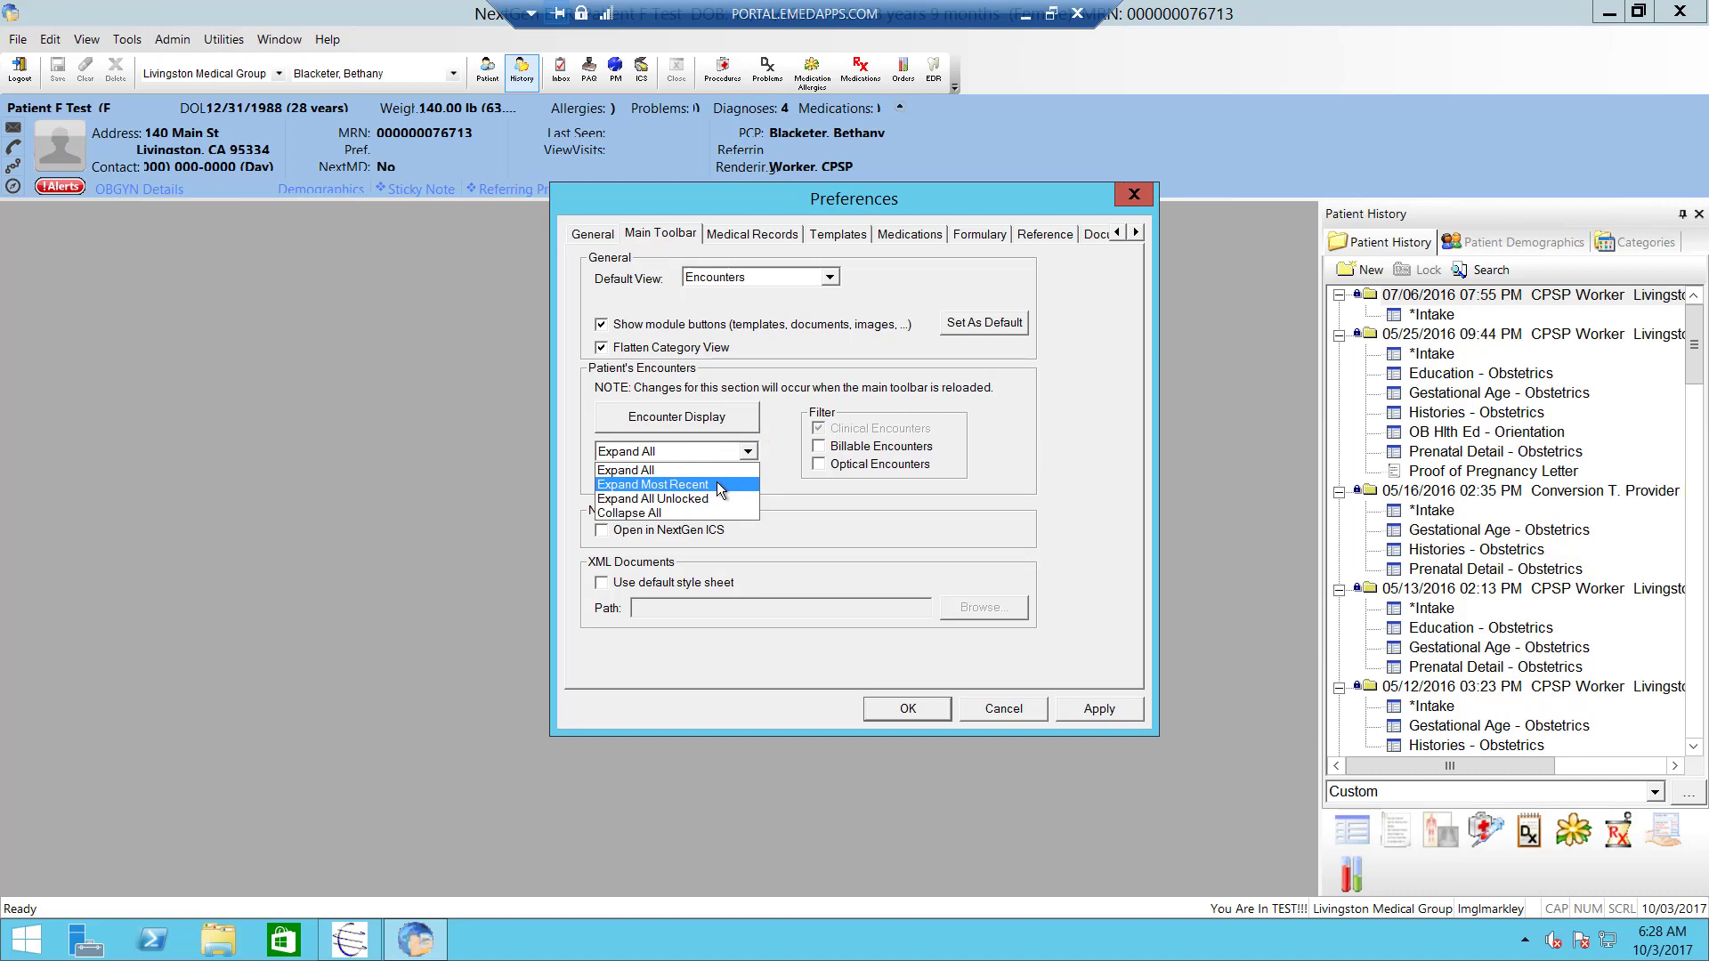
left_click(718, 484)
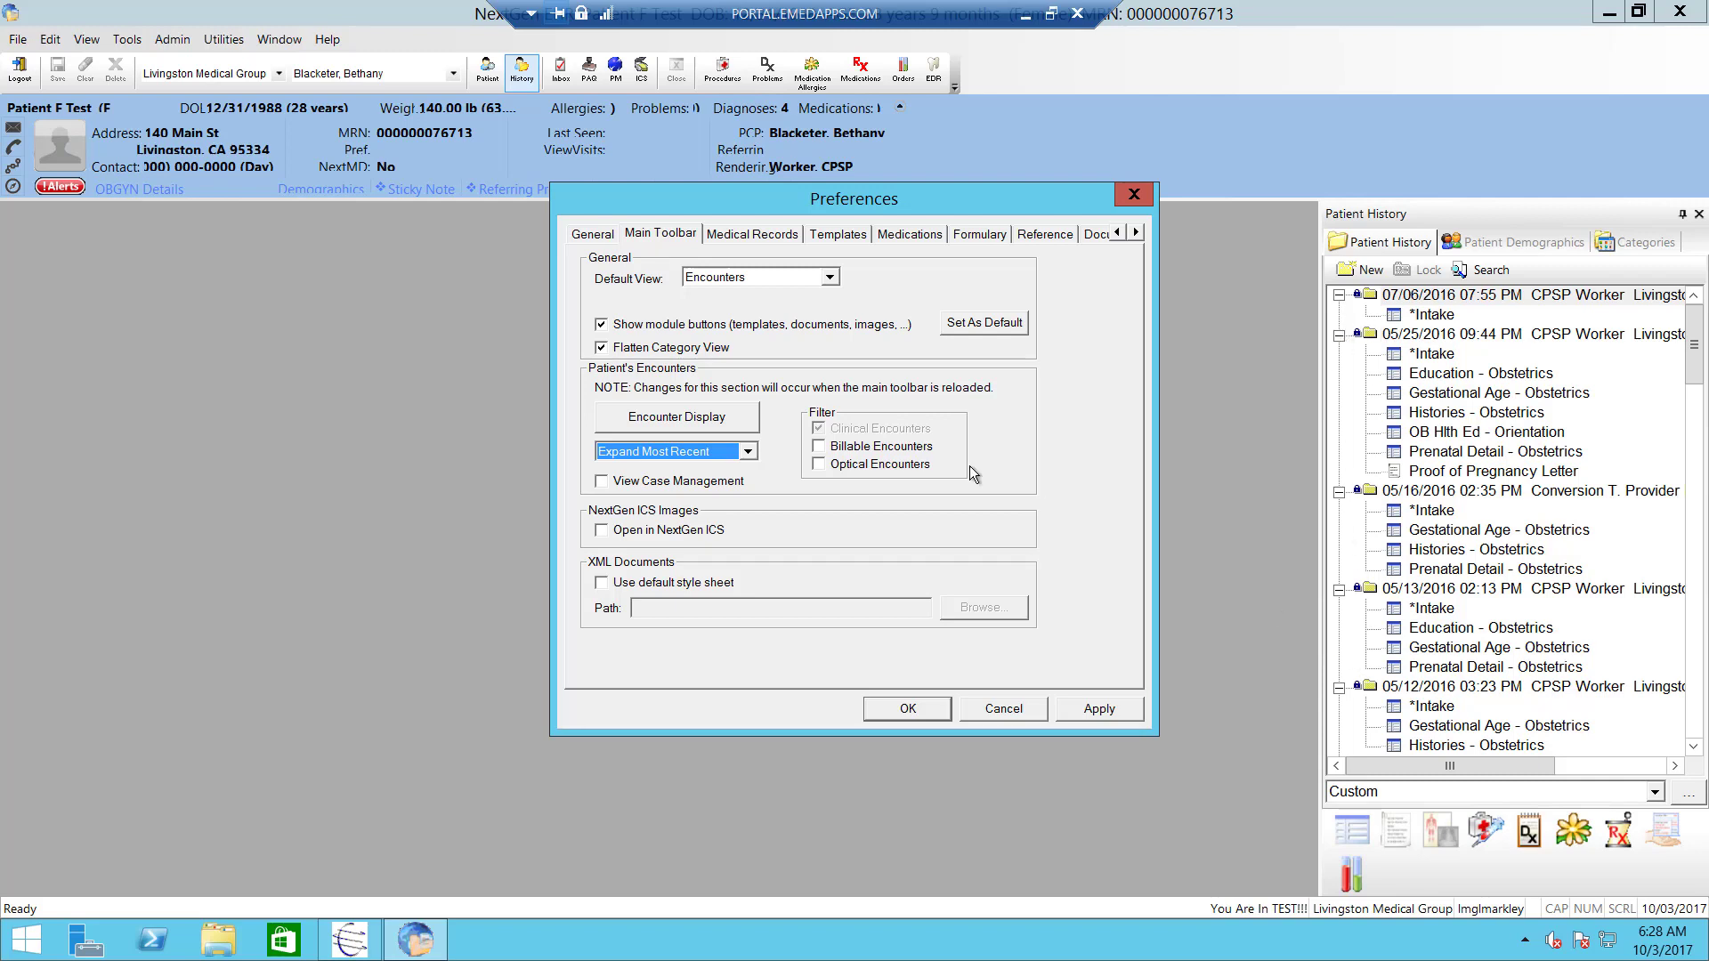
left_click(821, 449)
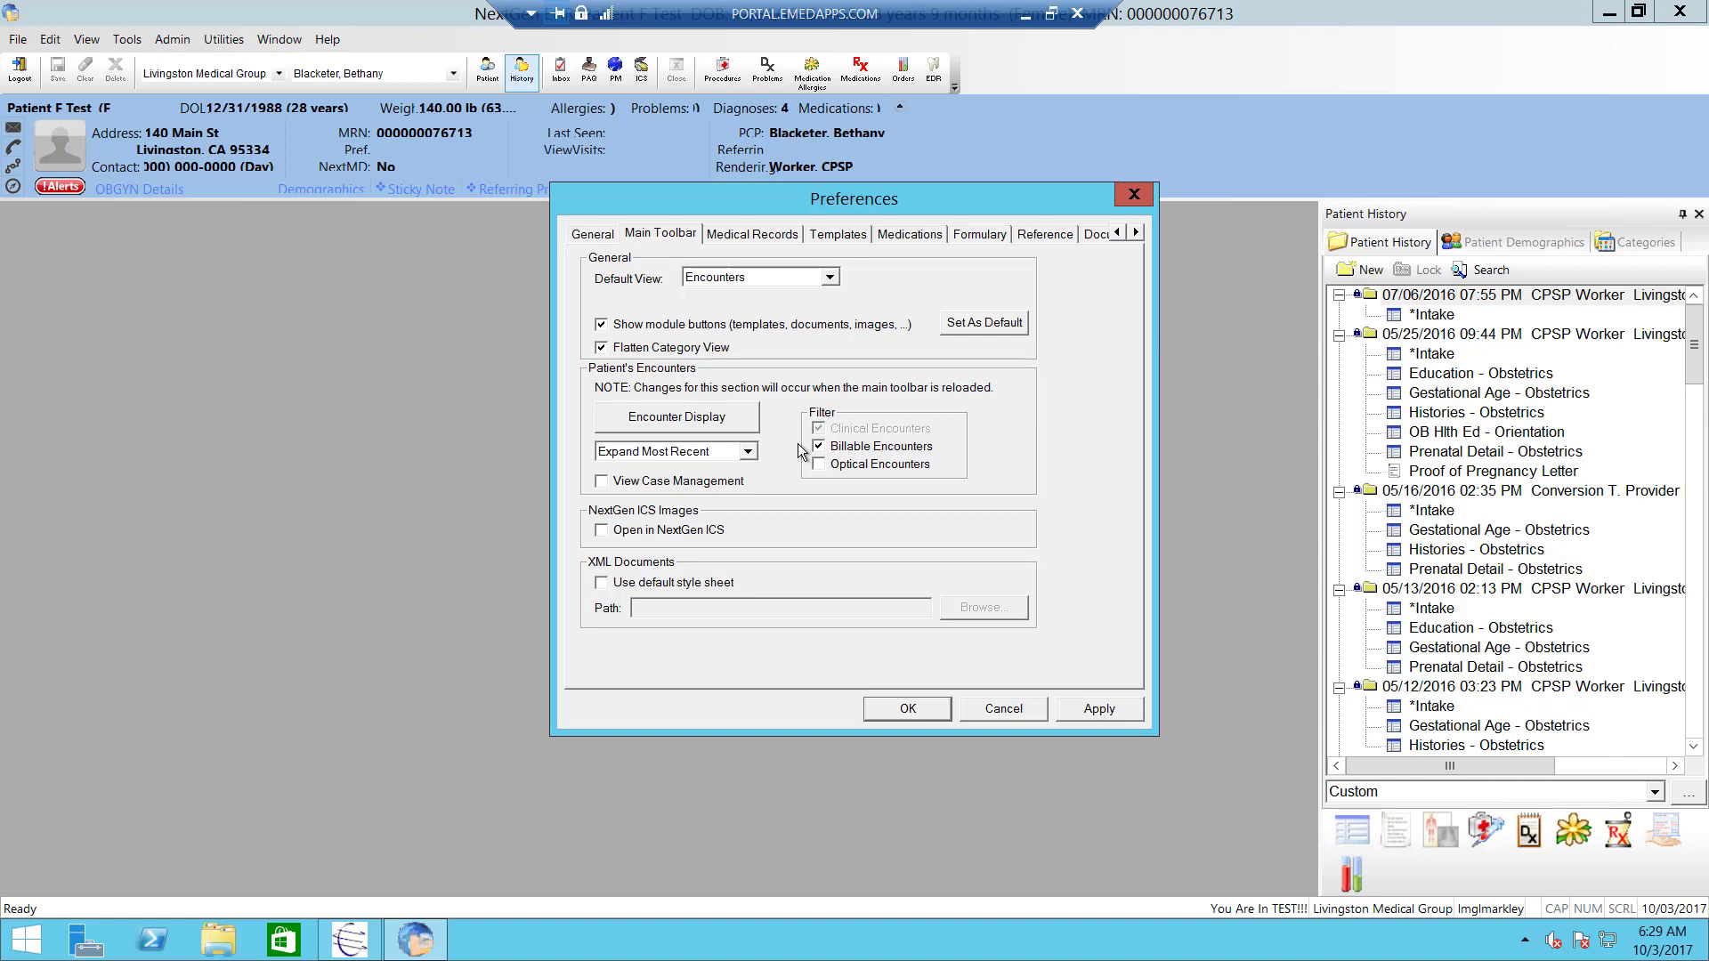
- On Medical Records, default the location to Livingston Medical Group and choose a default provider
left_click(737, 238)
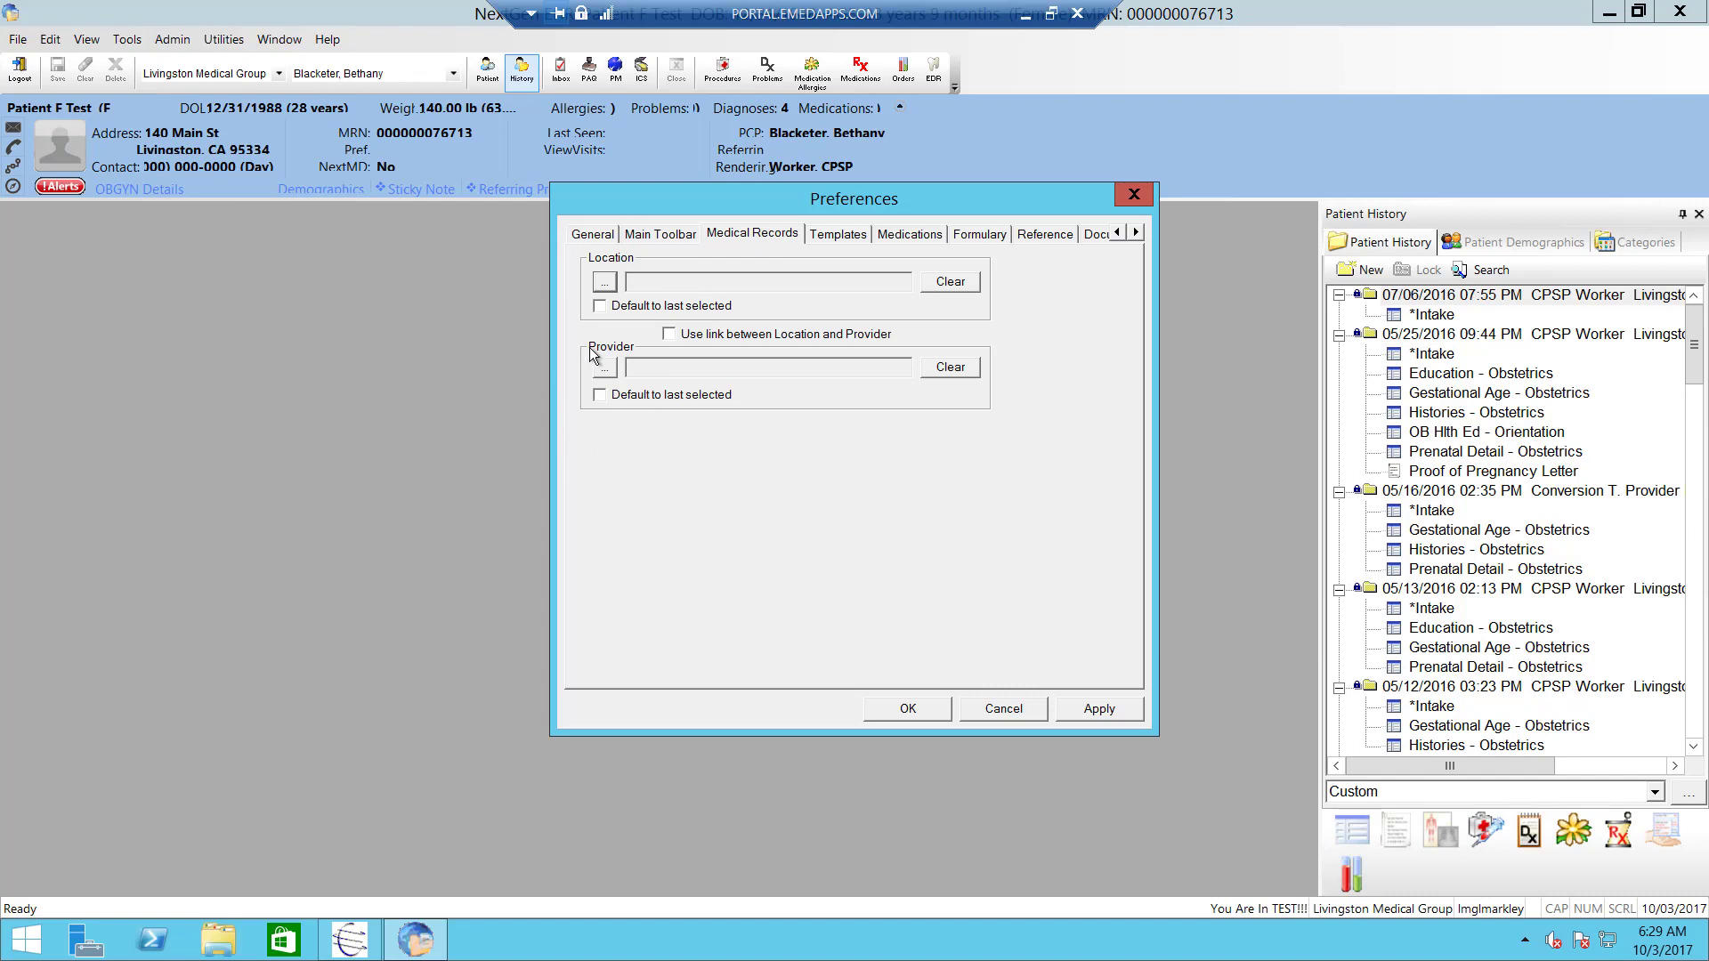
left_click(605, 283)
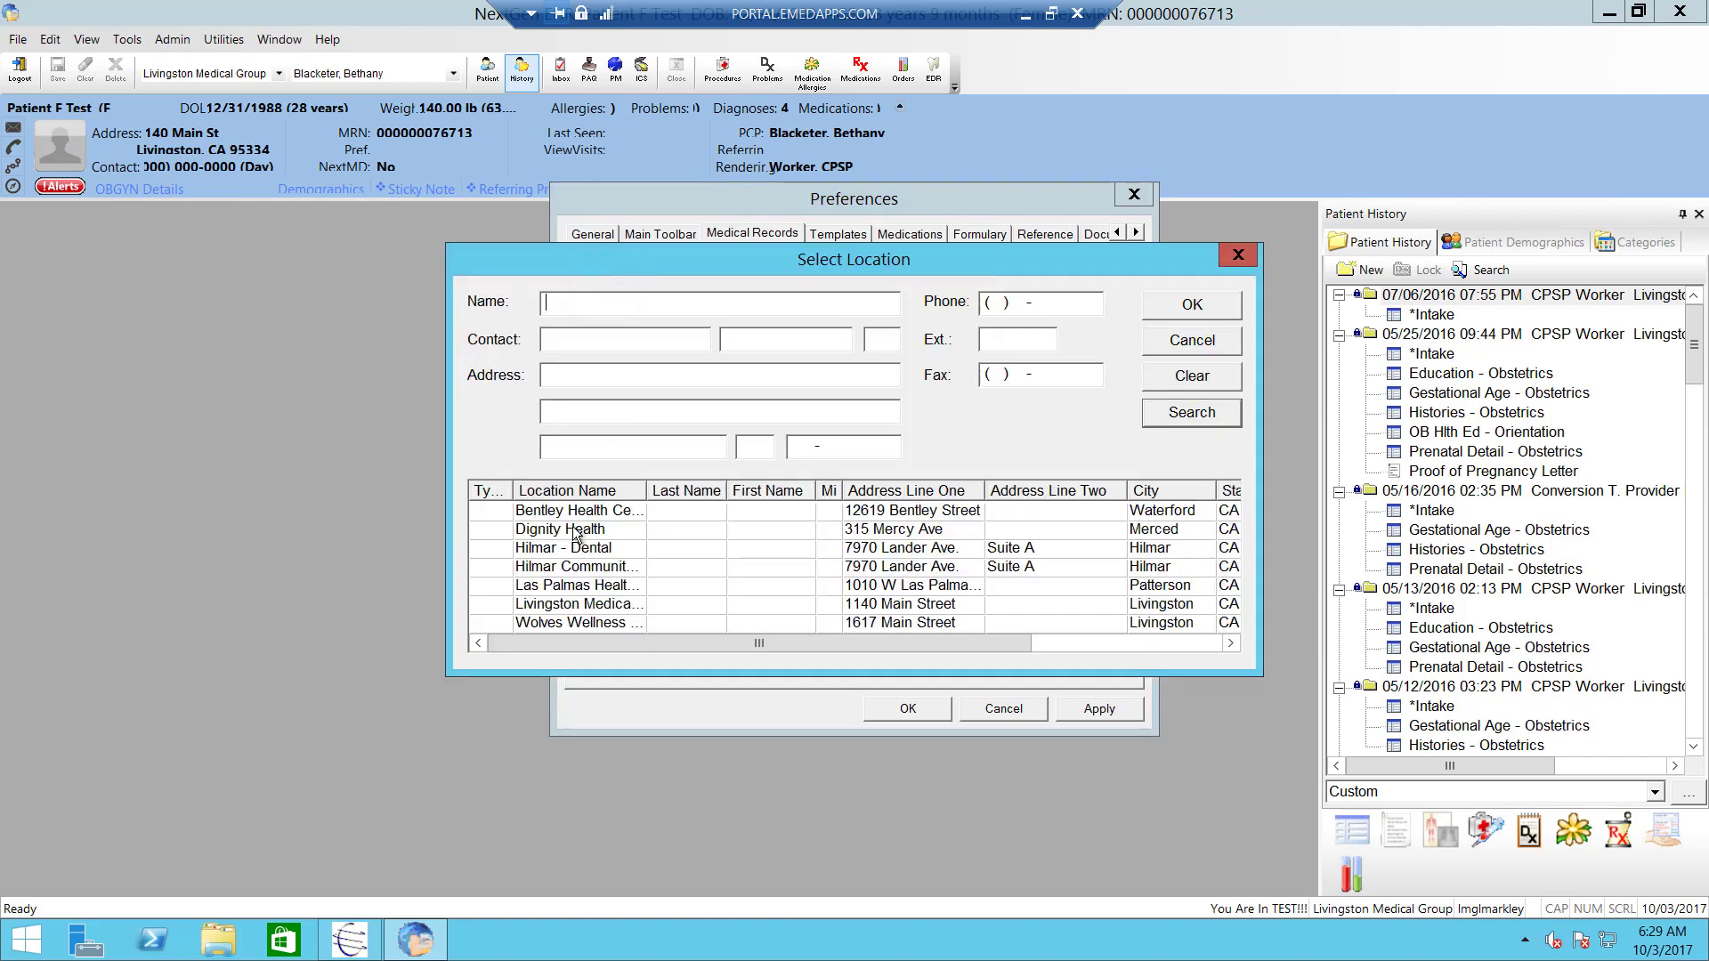
double_click(556, 605)
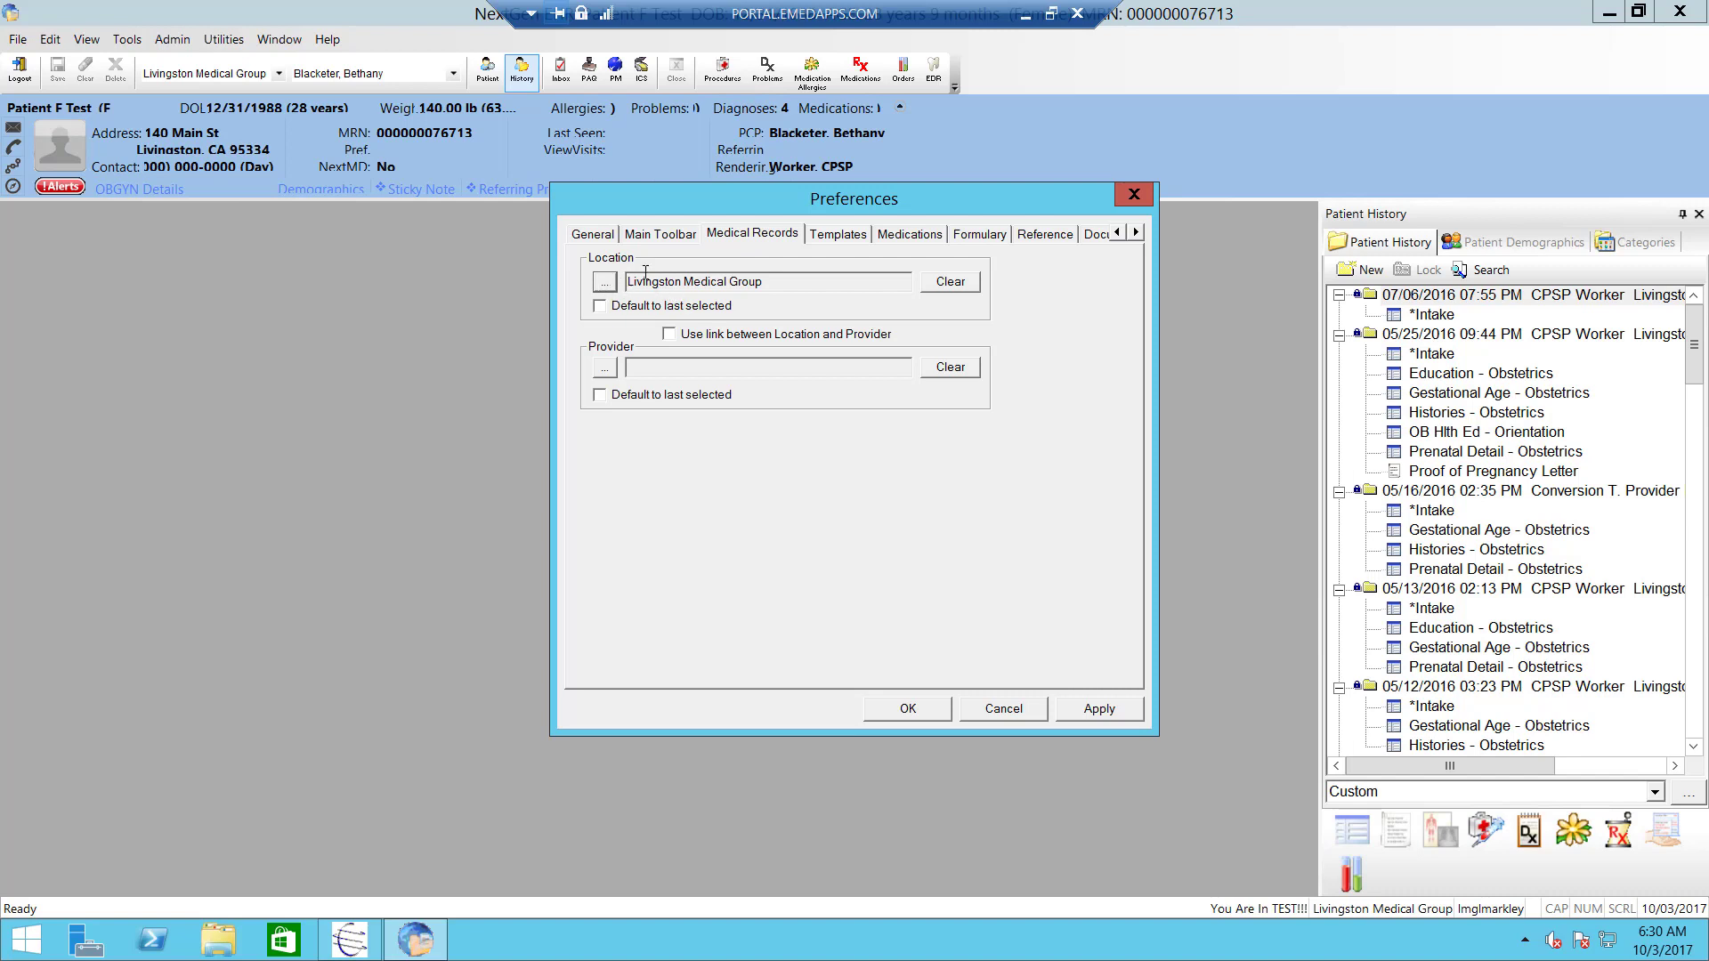
left_click(613, 372)
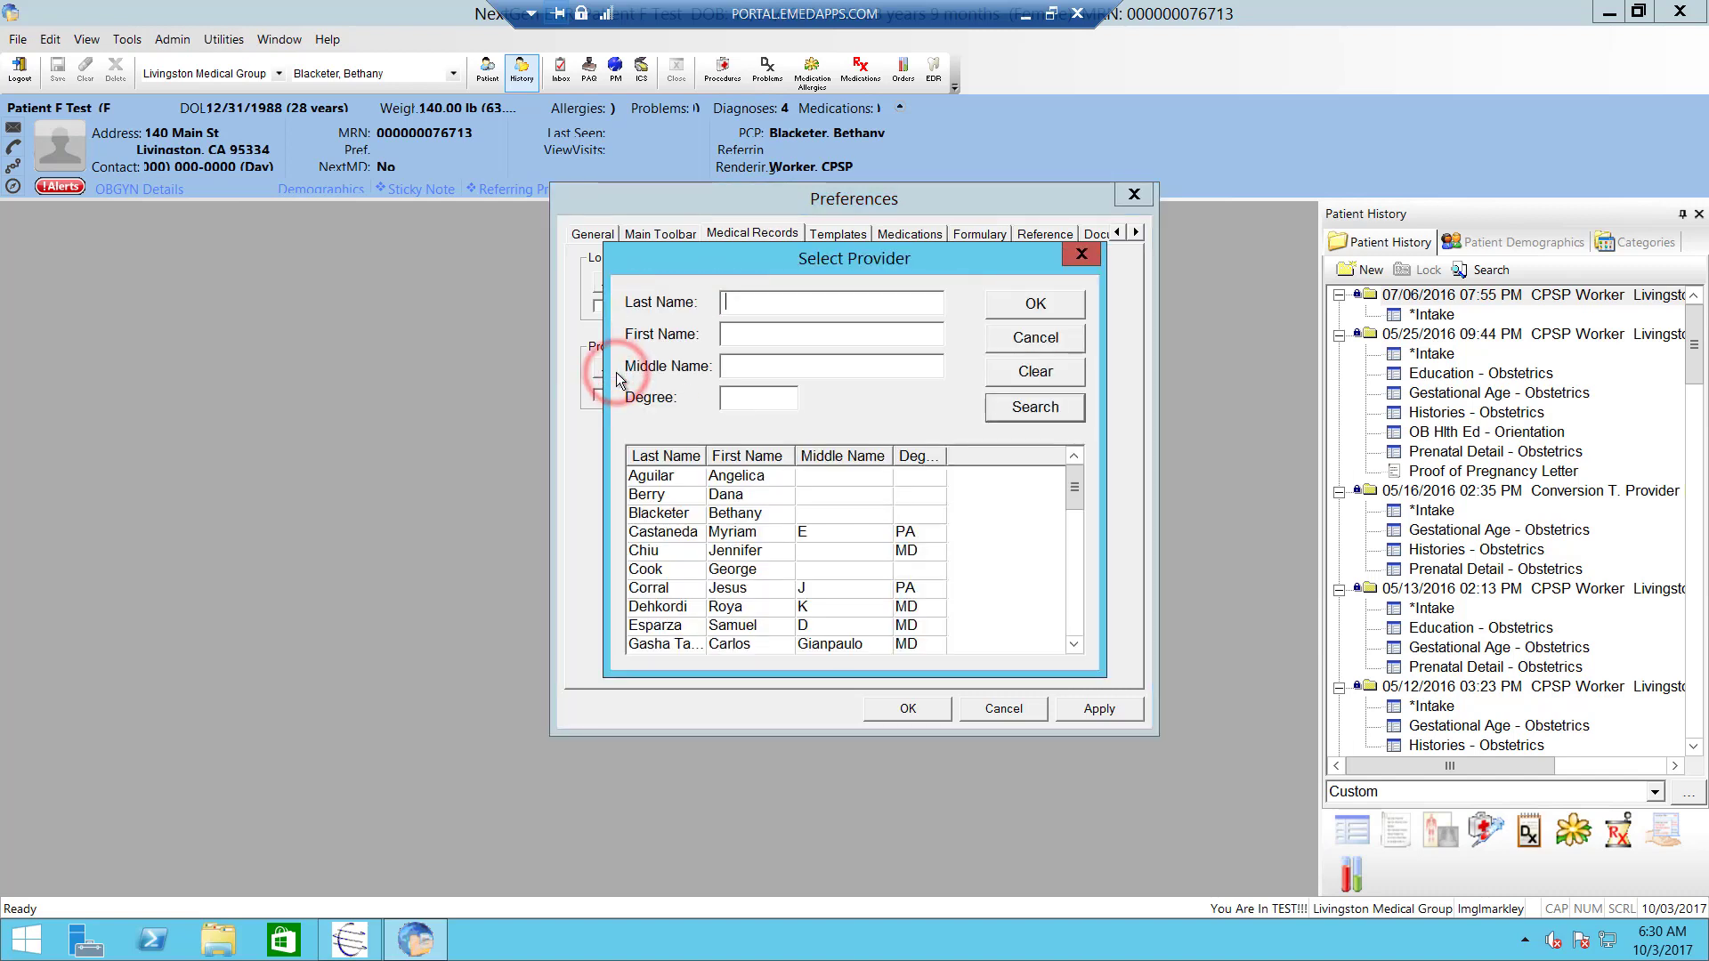
double_click(693, 515)
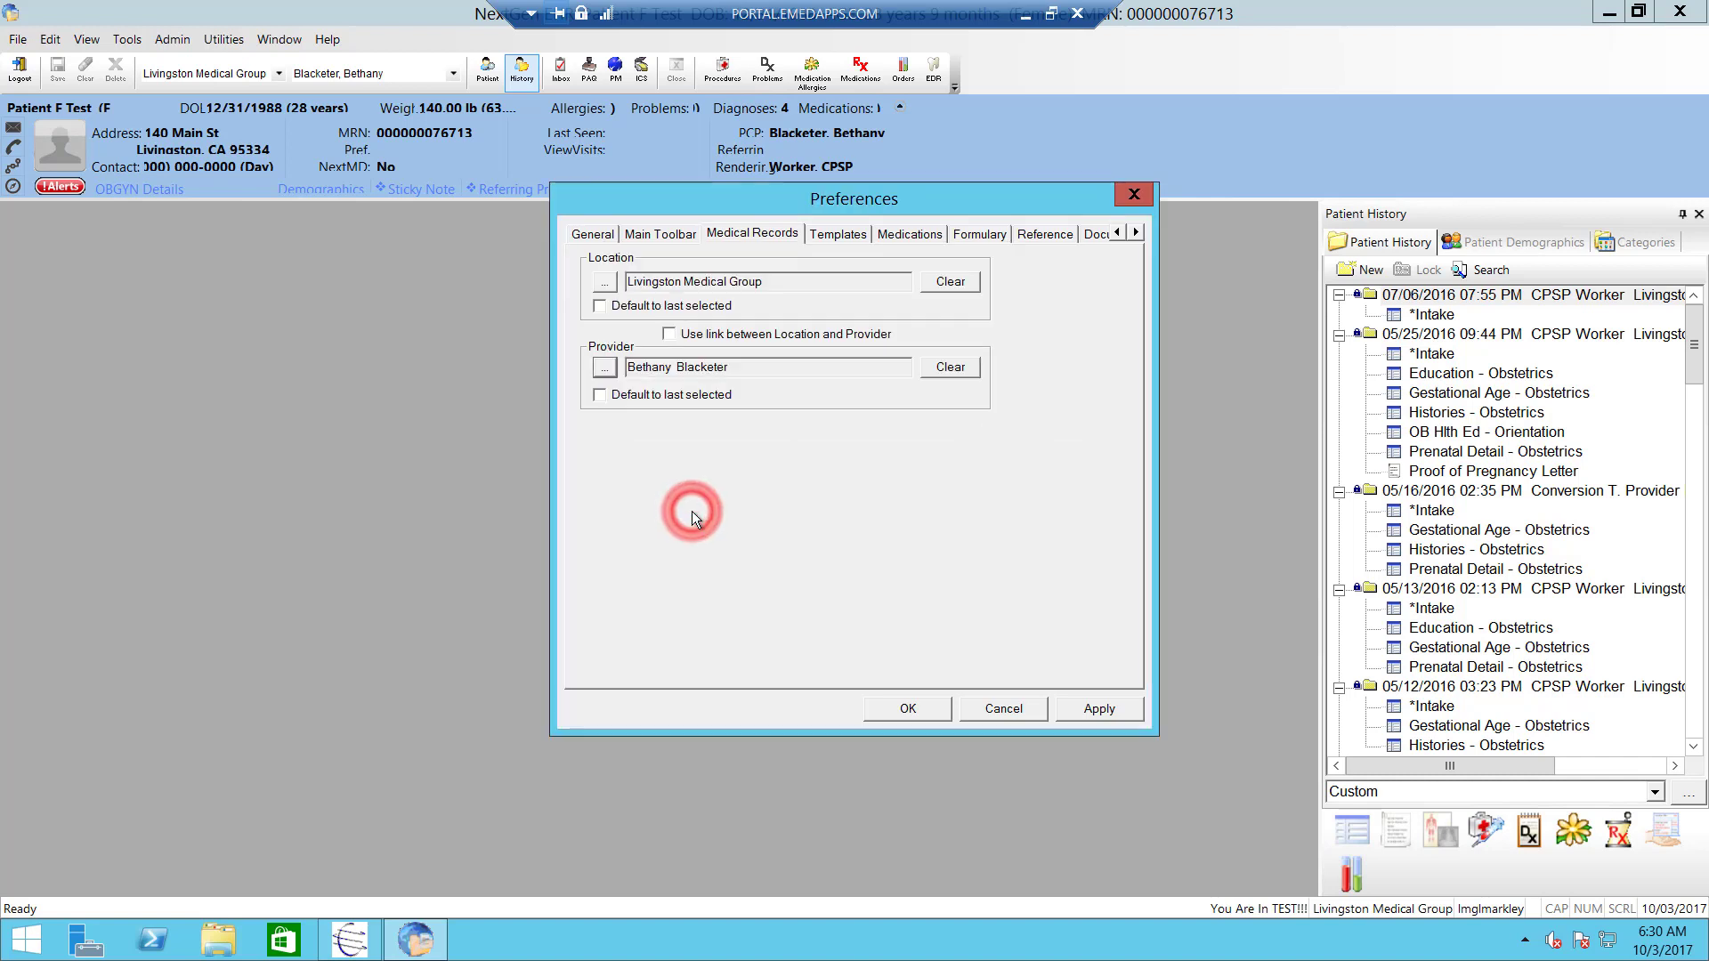
- On the Templates page, browse the available list and select the *Intake and Provider Test Action templates
left_click(845, 238)
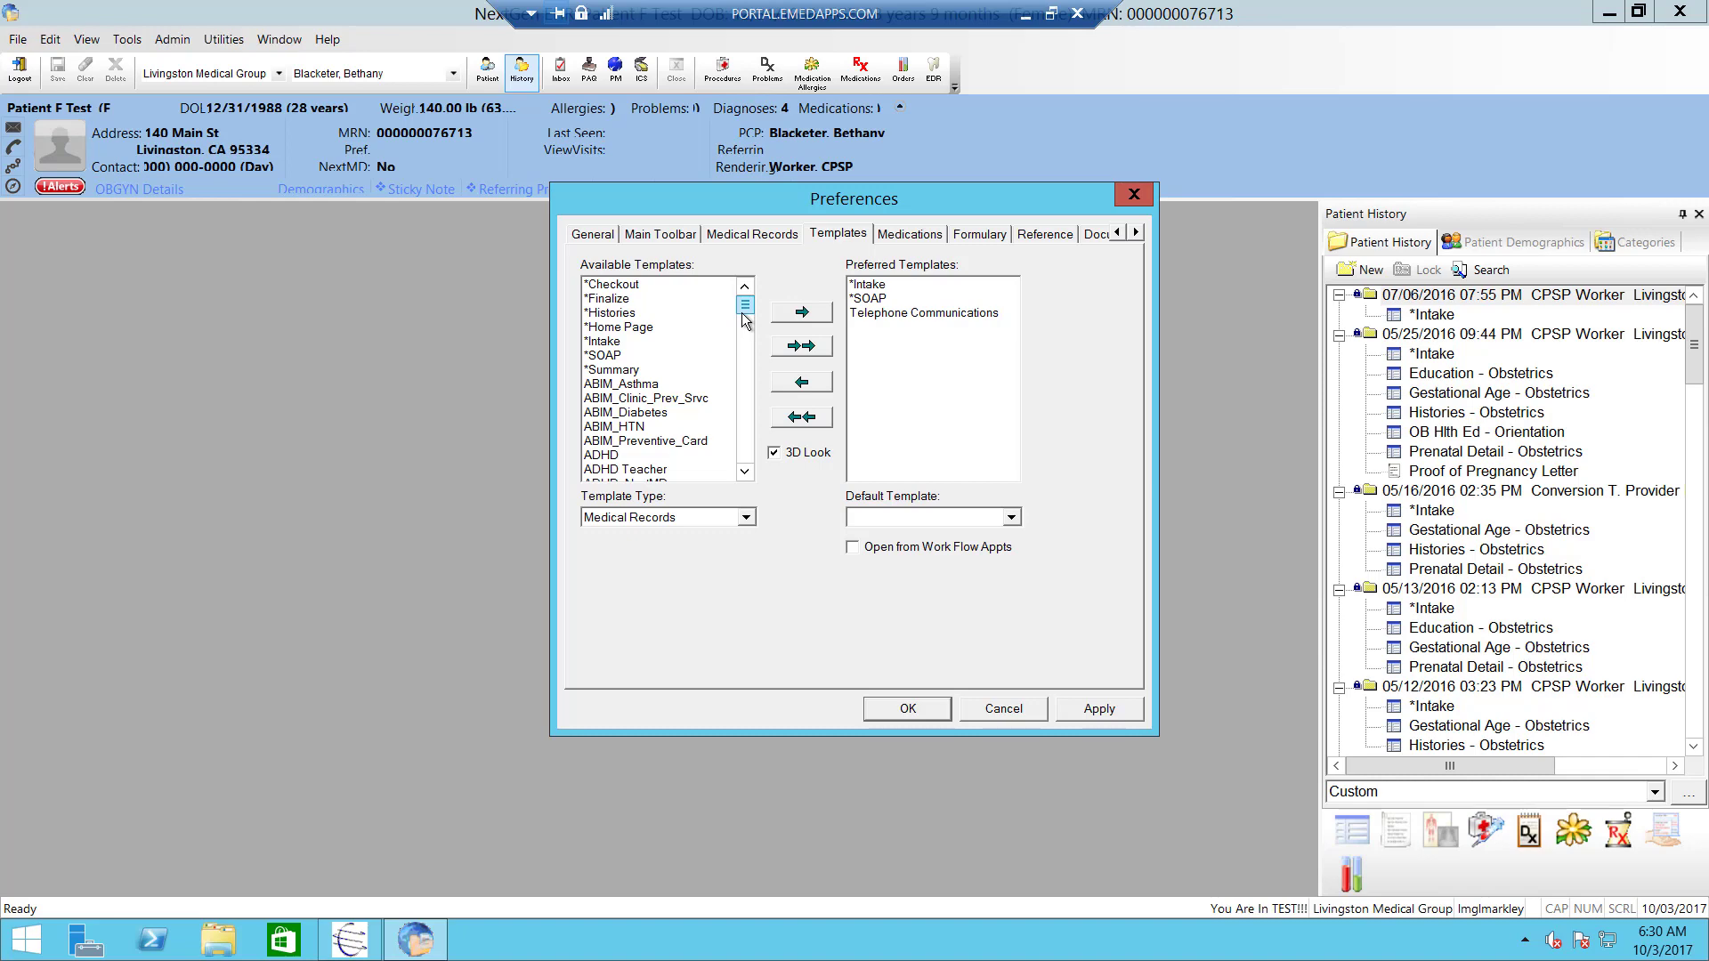
left_click_drag(744, 307, 772, 253)
left_click(599, 344)
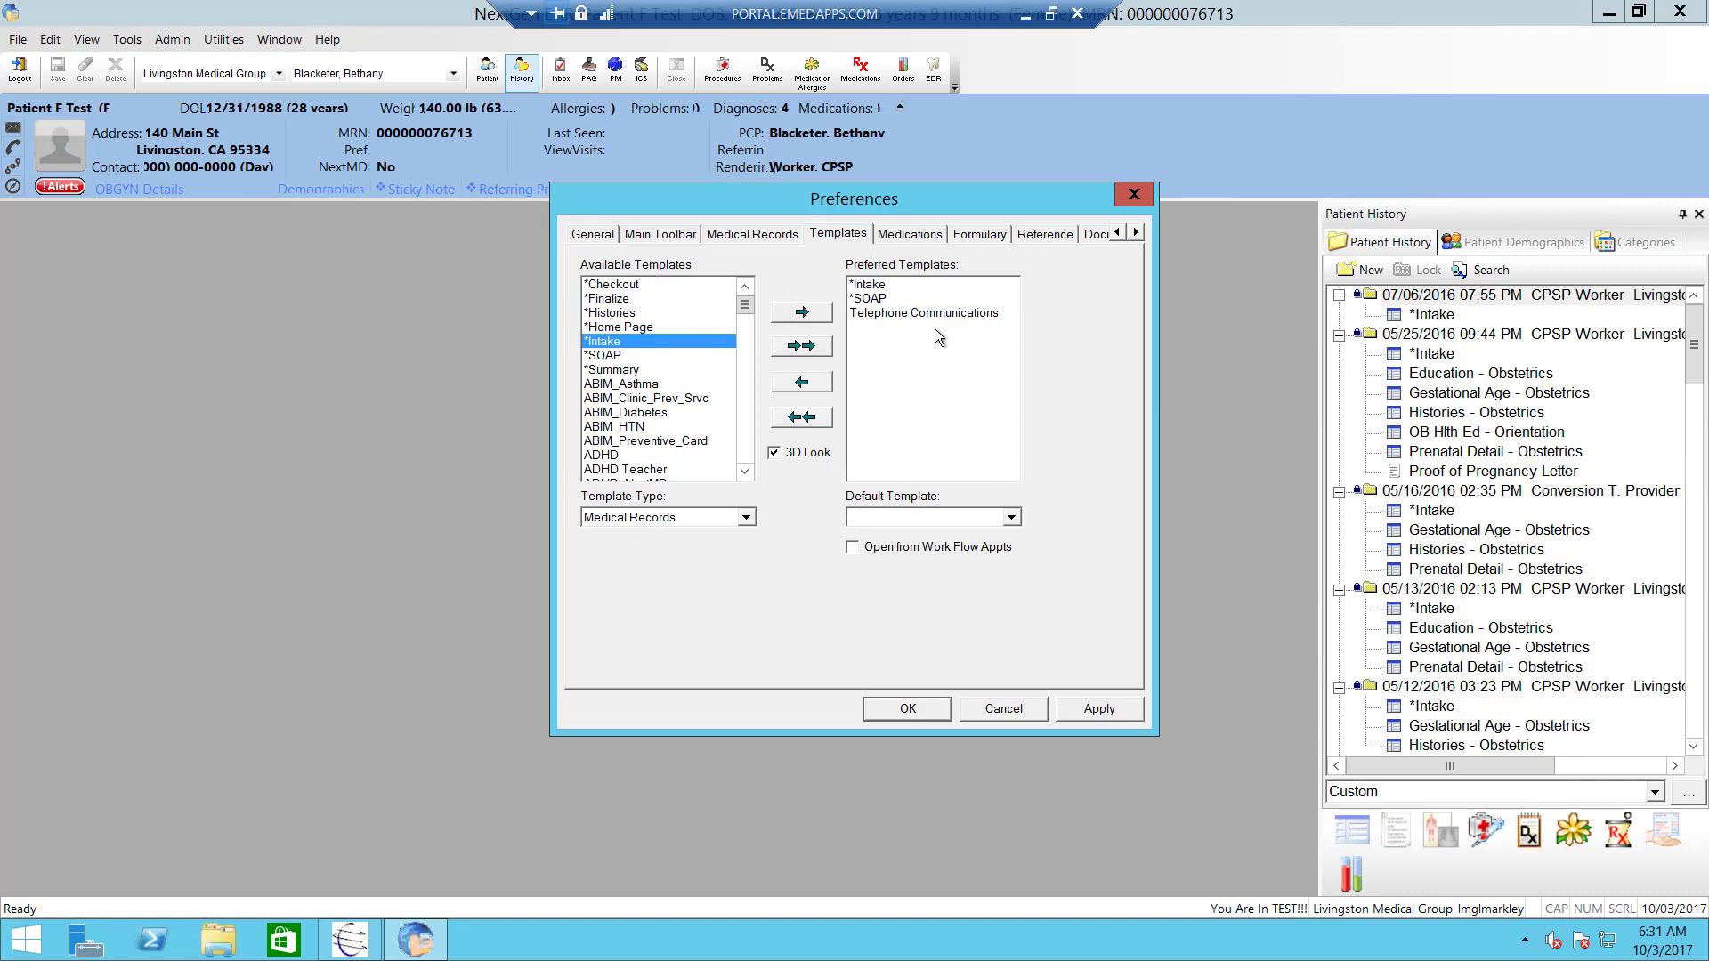
key("Page_Down")
key("Page_Down")
key("Page_Down")
key("Page_Down")
key("Page_Down")
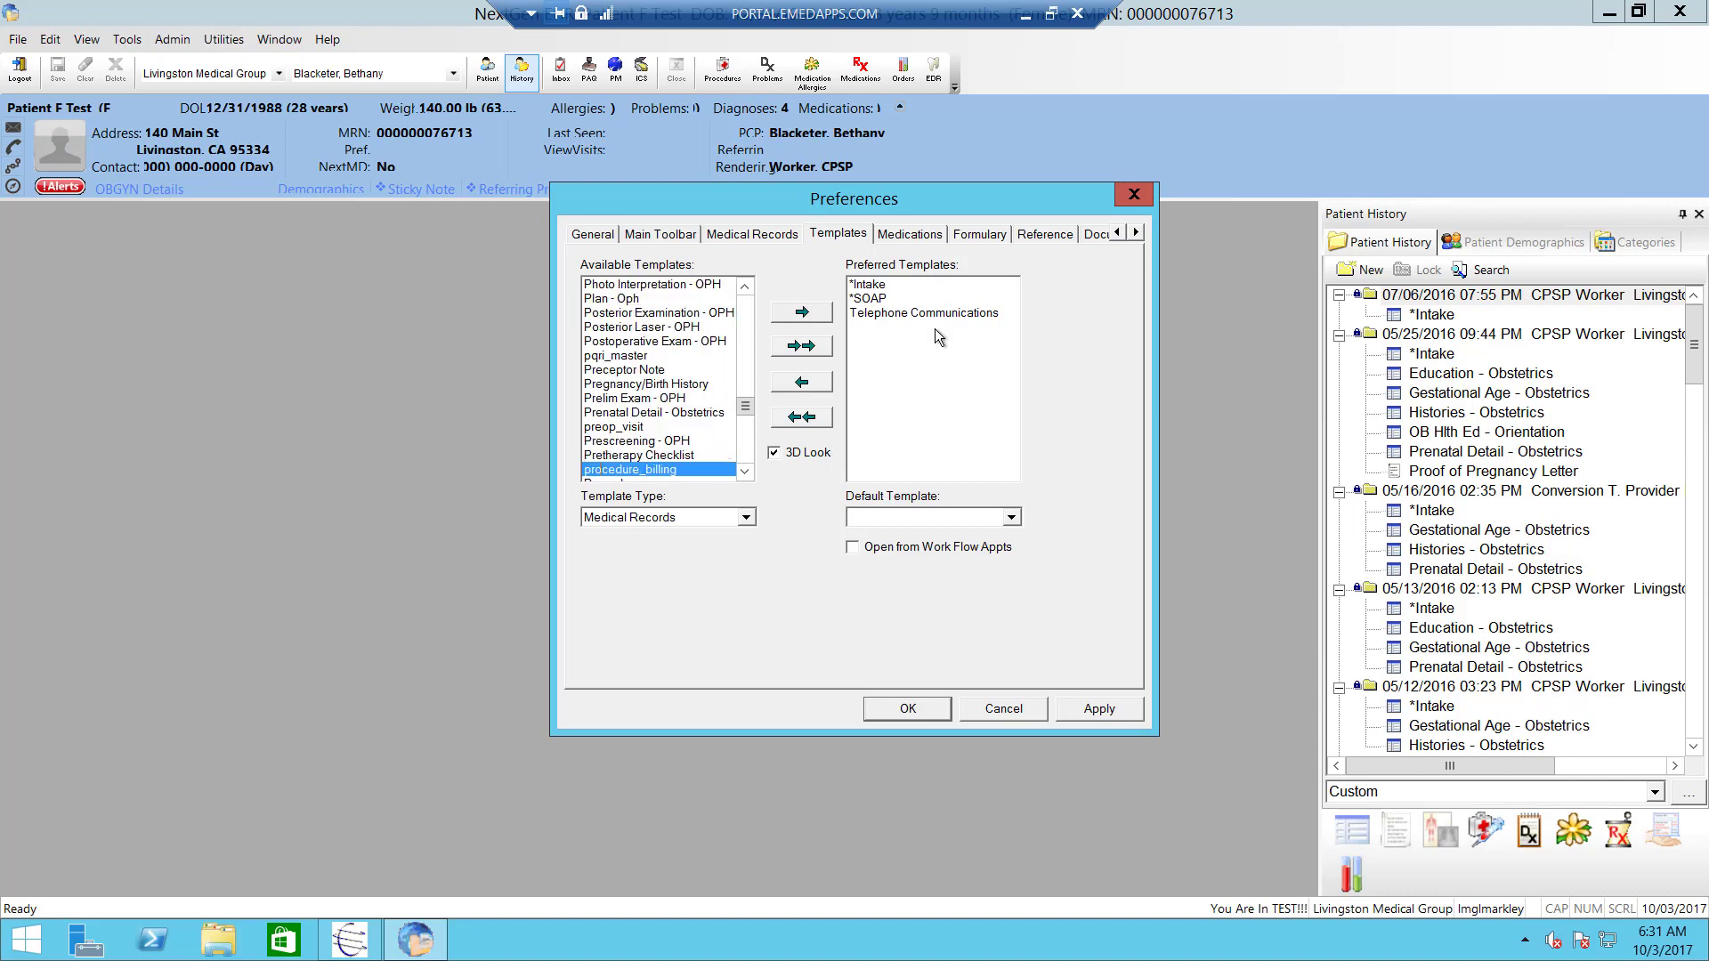
left_click(747, 471)
left_click(746, 477)
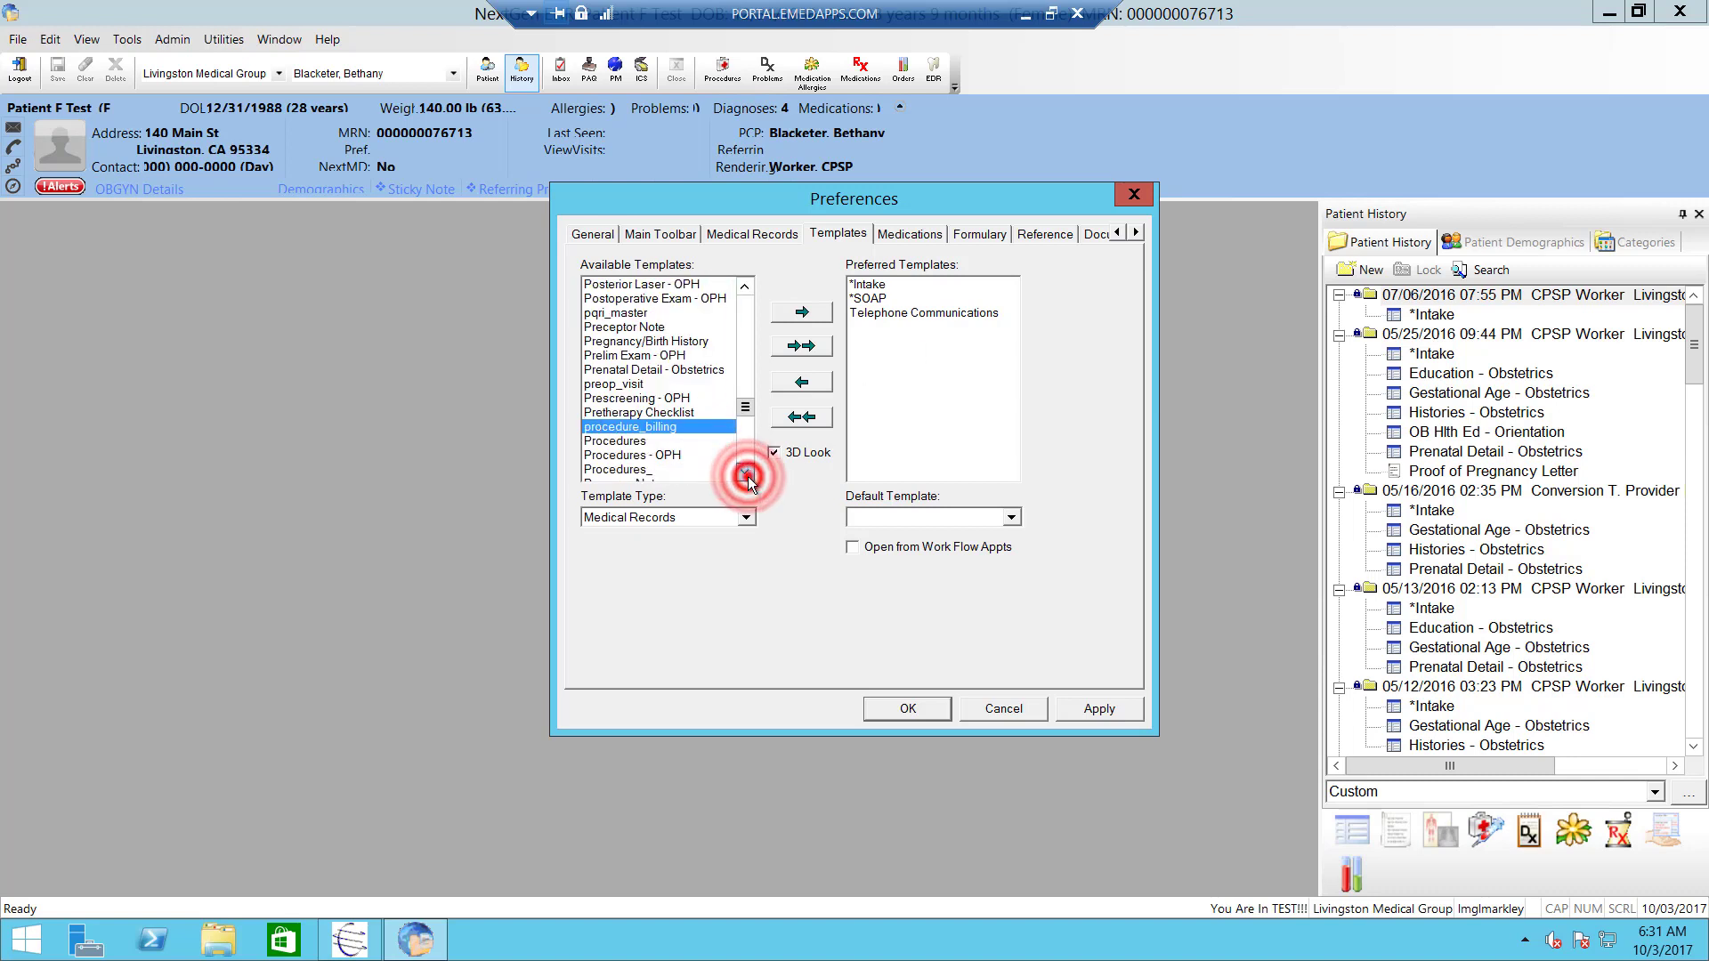
left_click(747, 477)
left_click(747, 476)
left_click(747, 477)
left_click(747, 477)
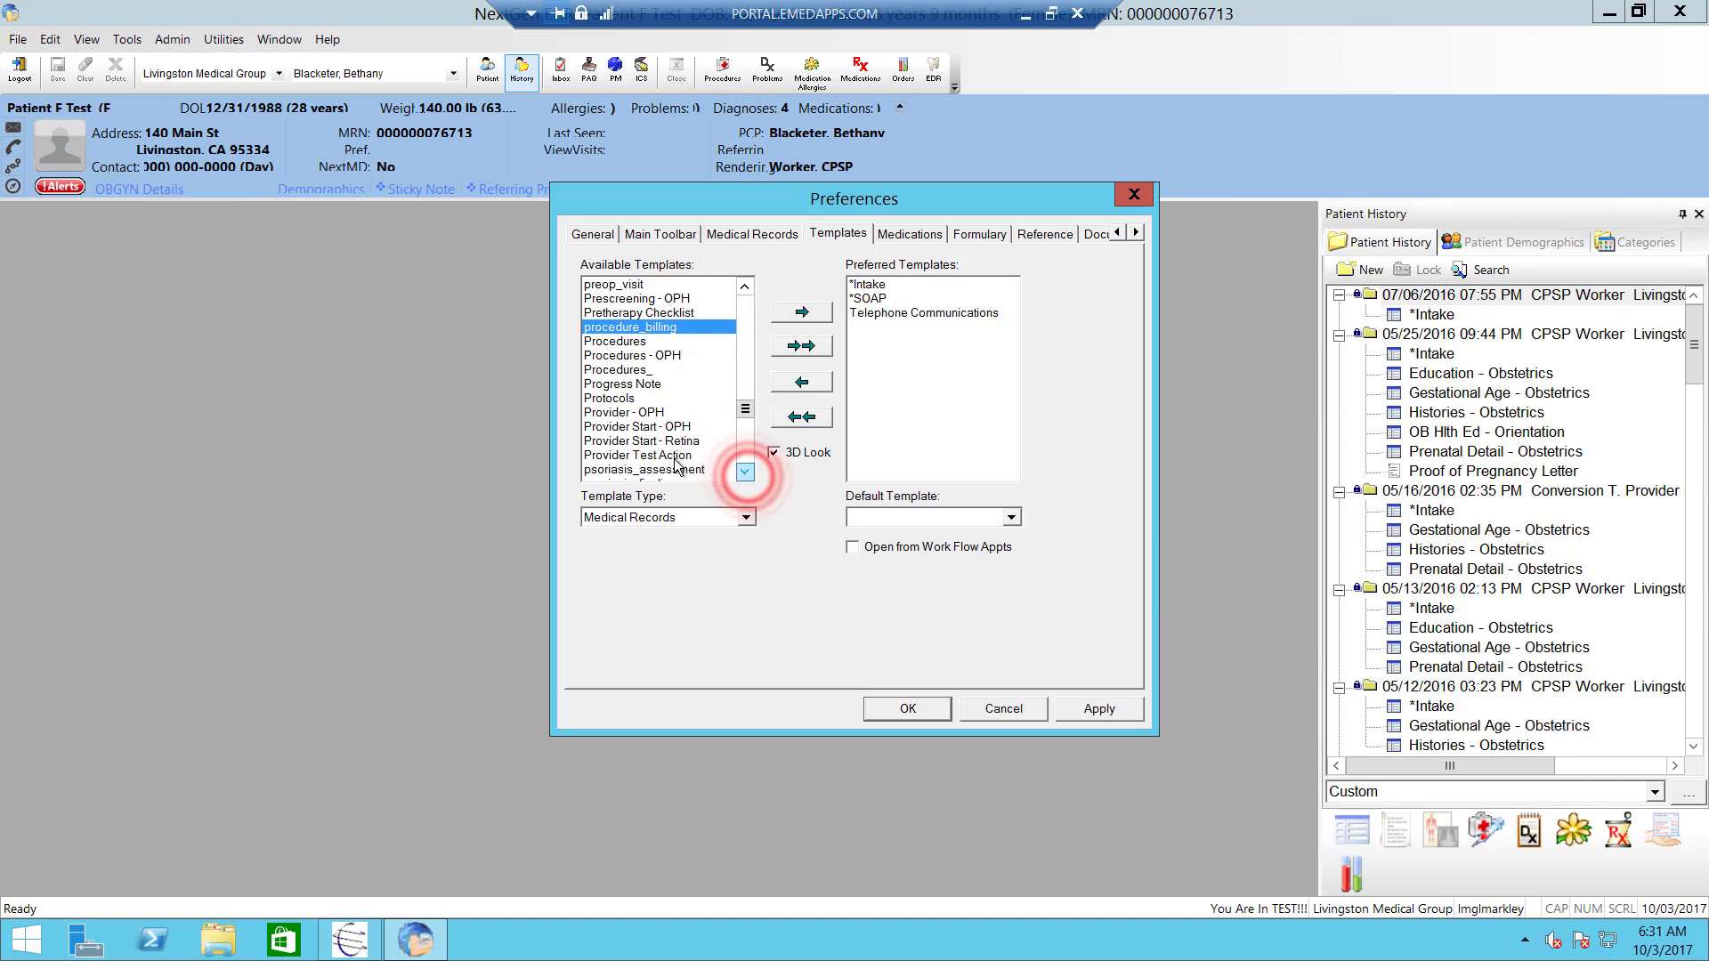
left_click(674, 457)
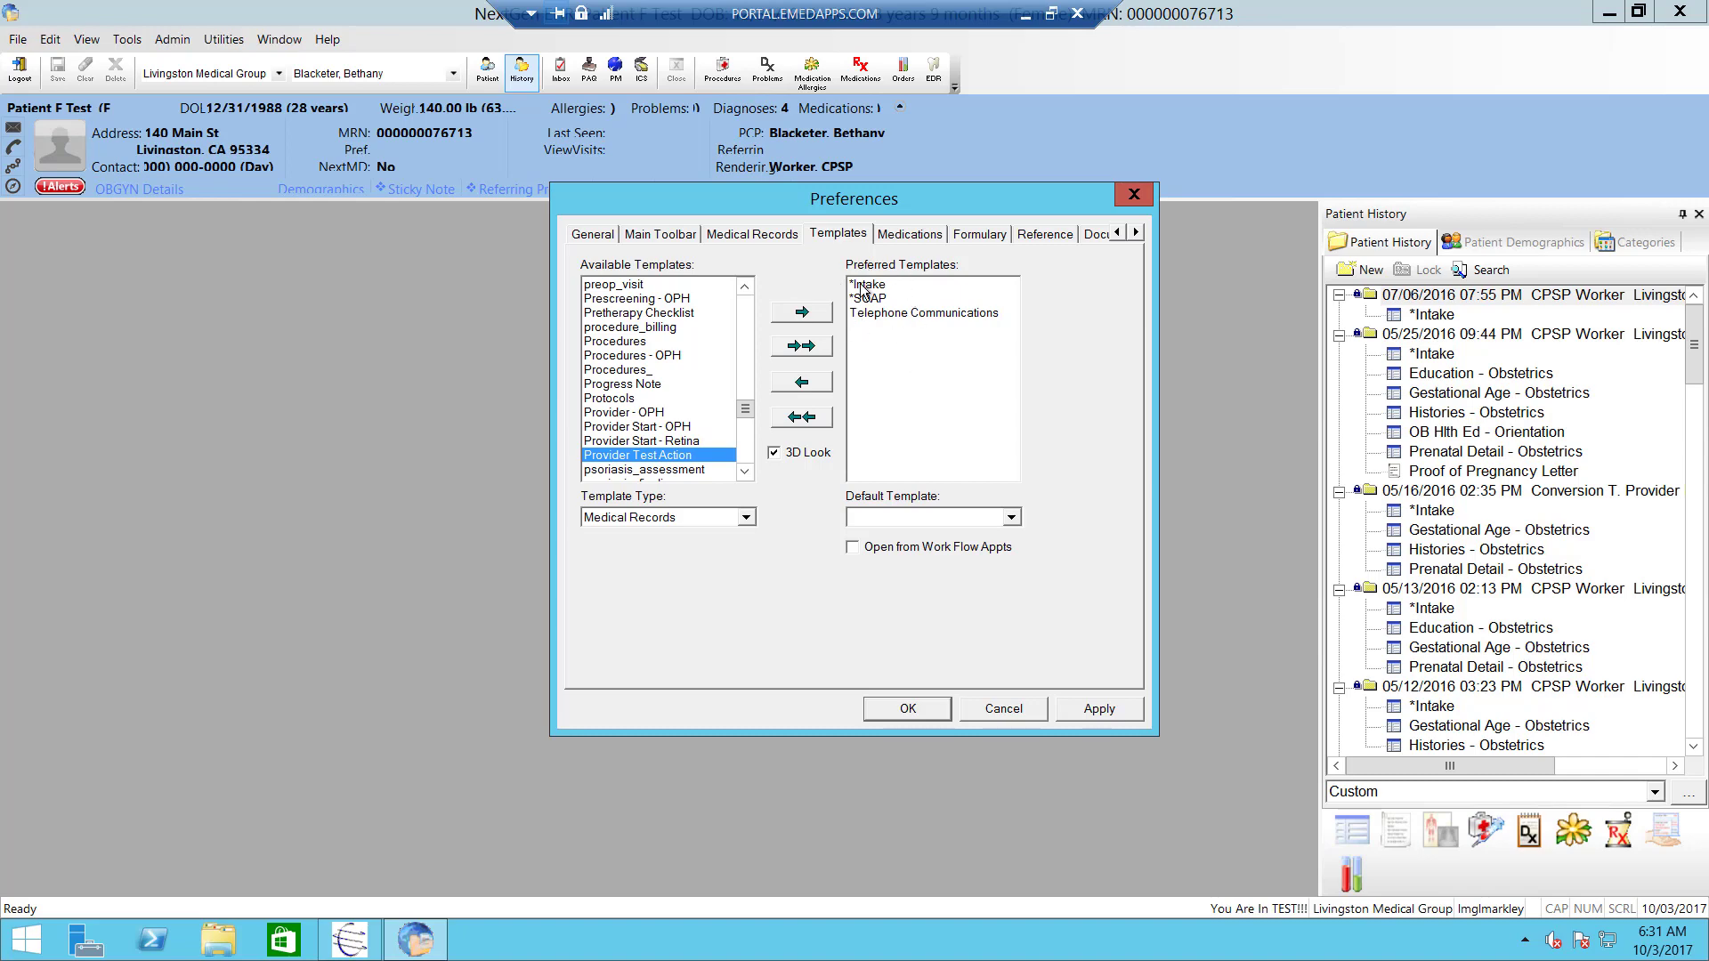
left_click_drag(745, 409, 745, 301)
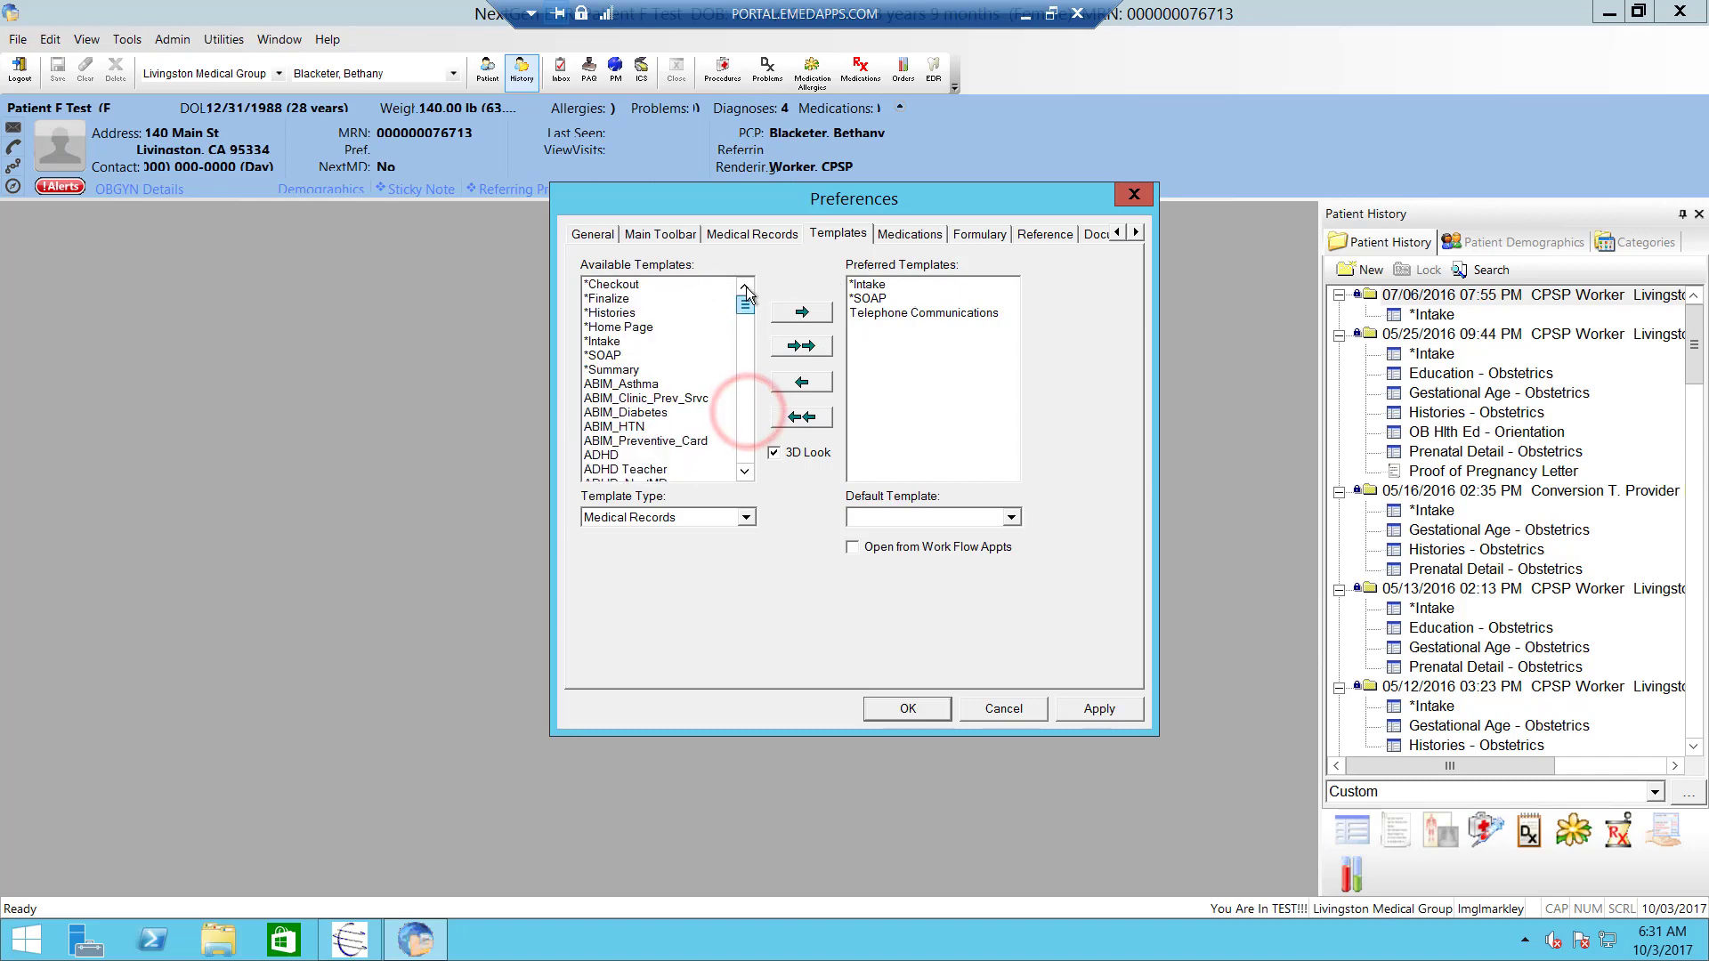
- Review the Medications, Formulary, Reference and Documents preferences, leaving no default printer set
left_click(906, 235)
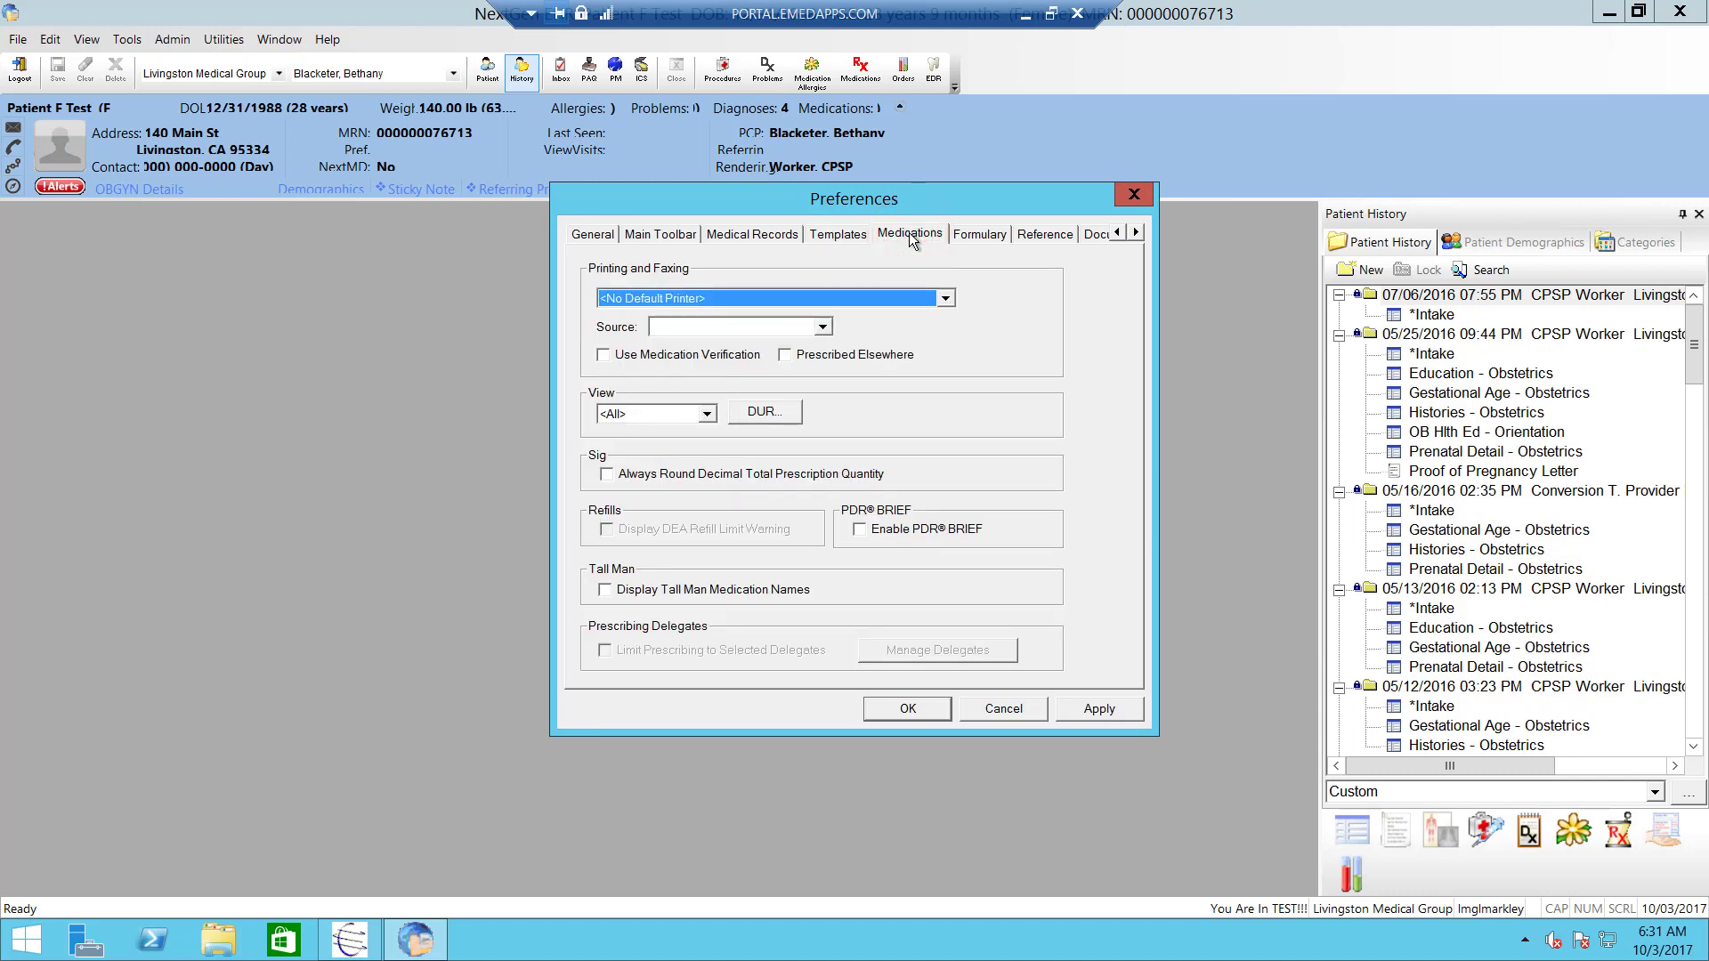
left_click(945, 299)
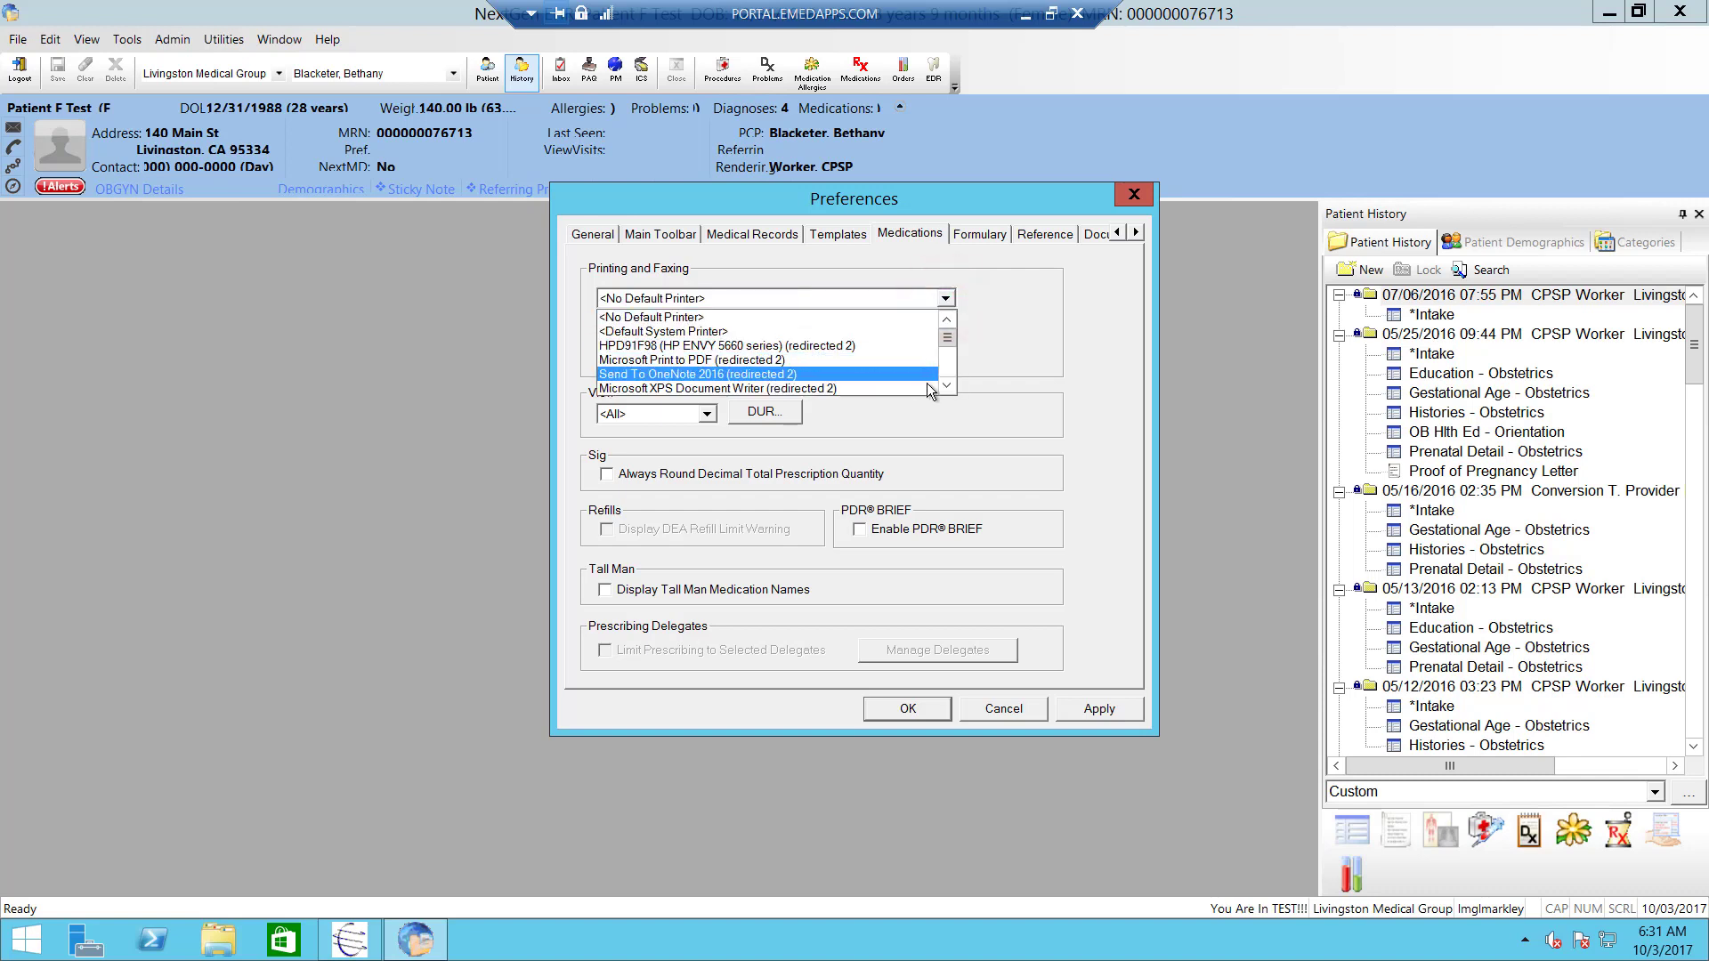
key("Up")
left_click(993, 288)
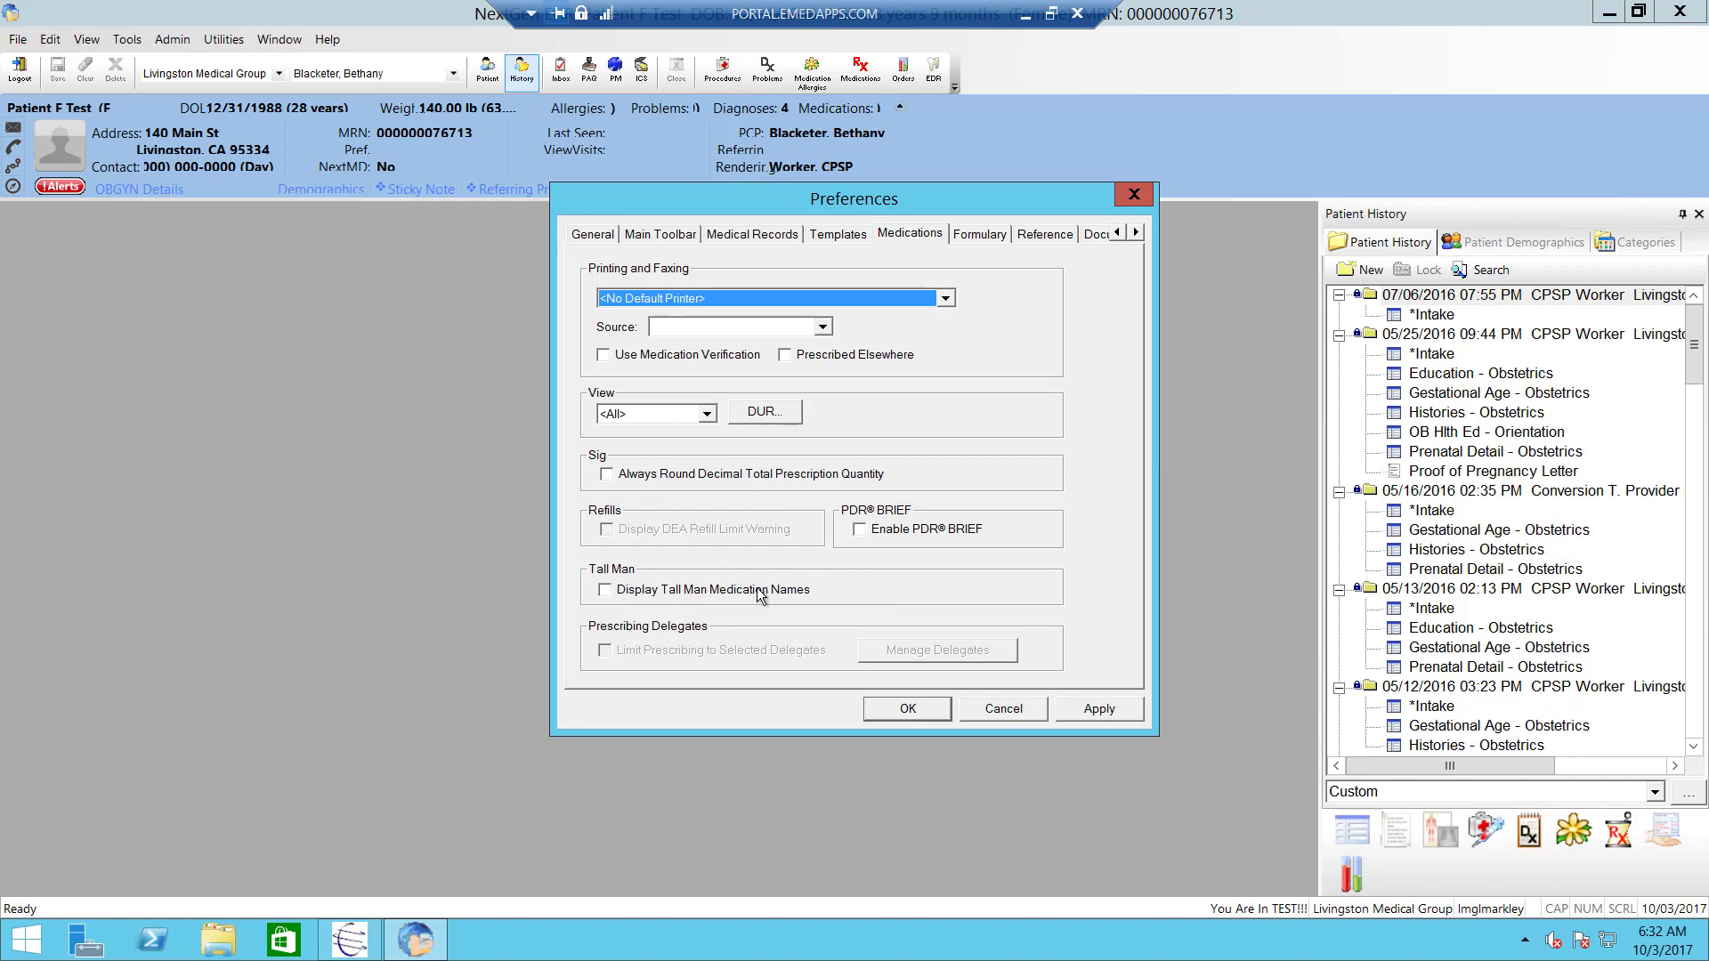
left_click(980, 235)
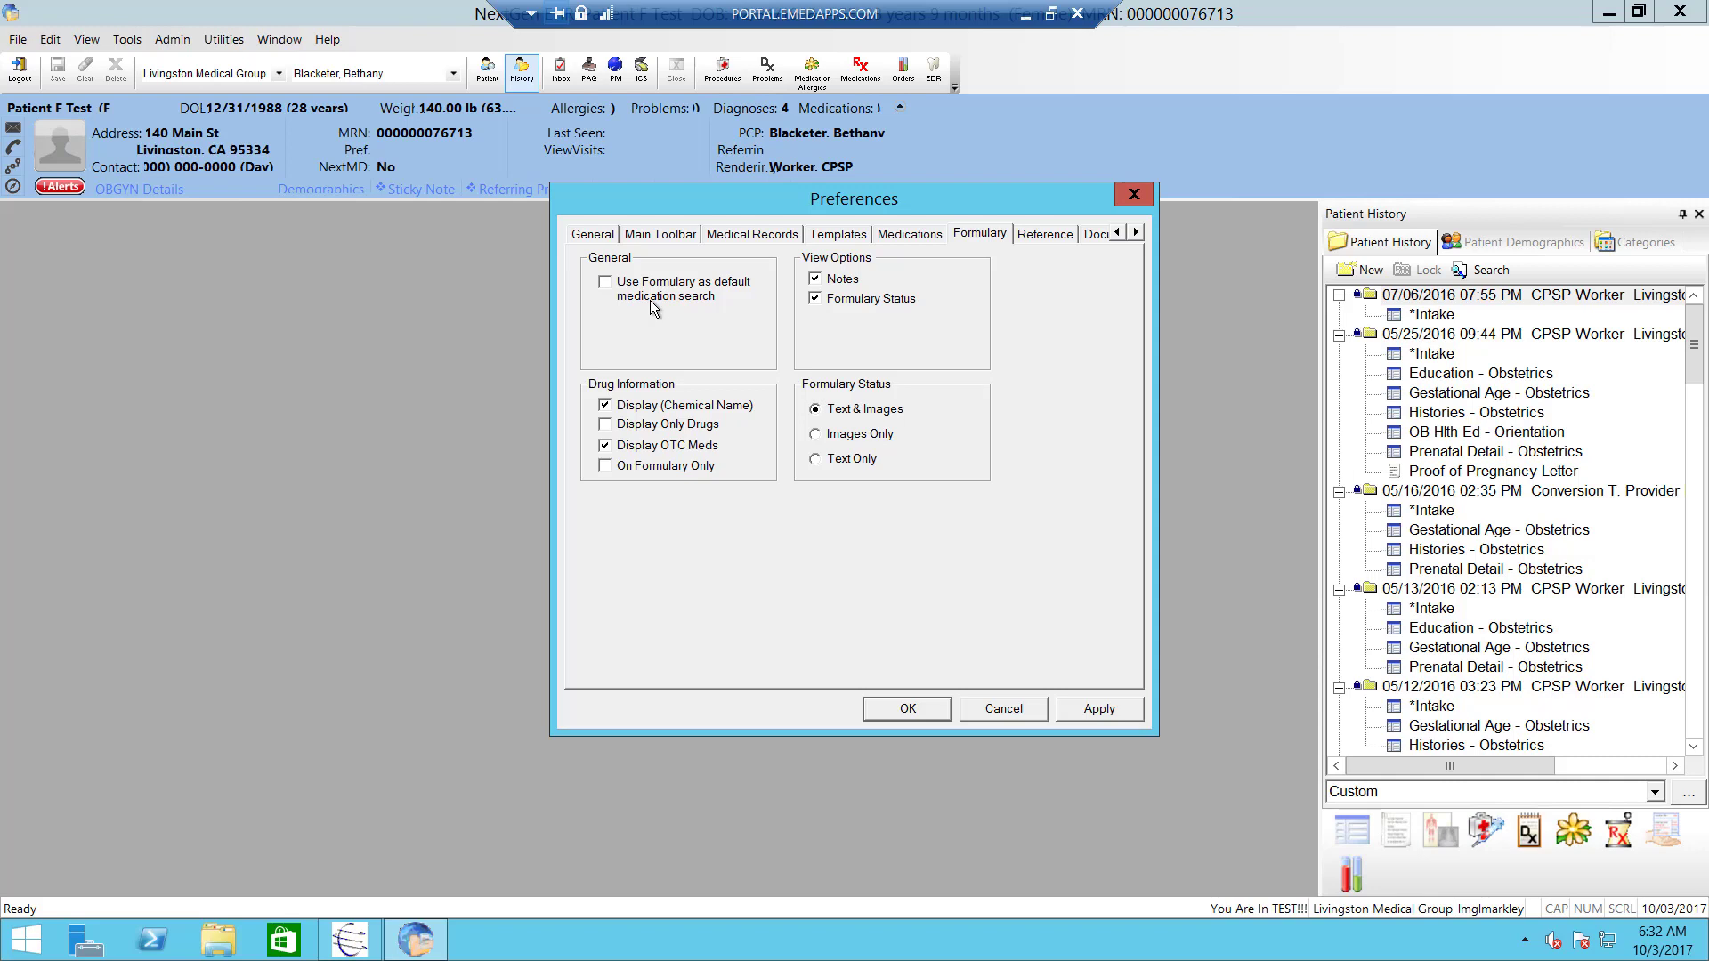
left_click(1033, 235)
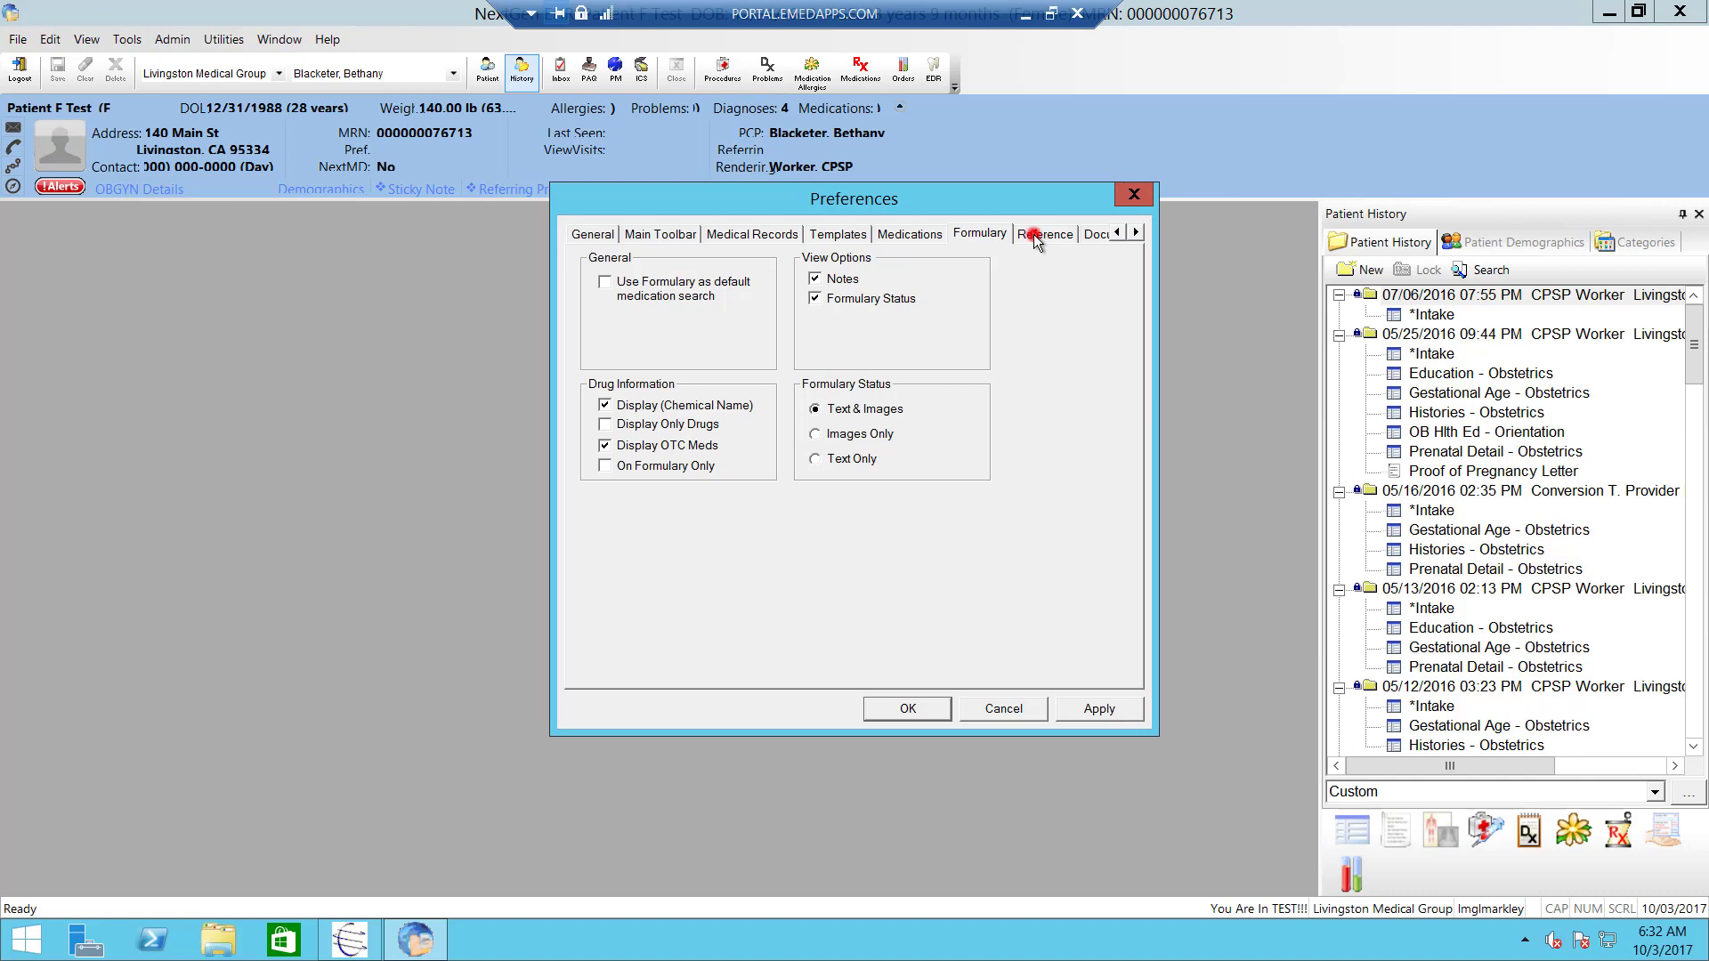
left_click(1083, 234)
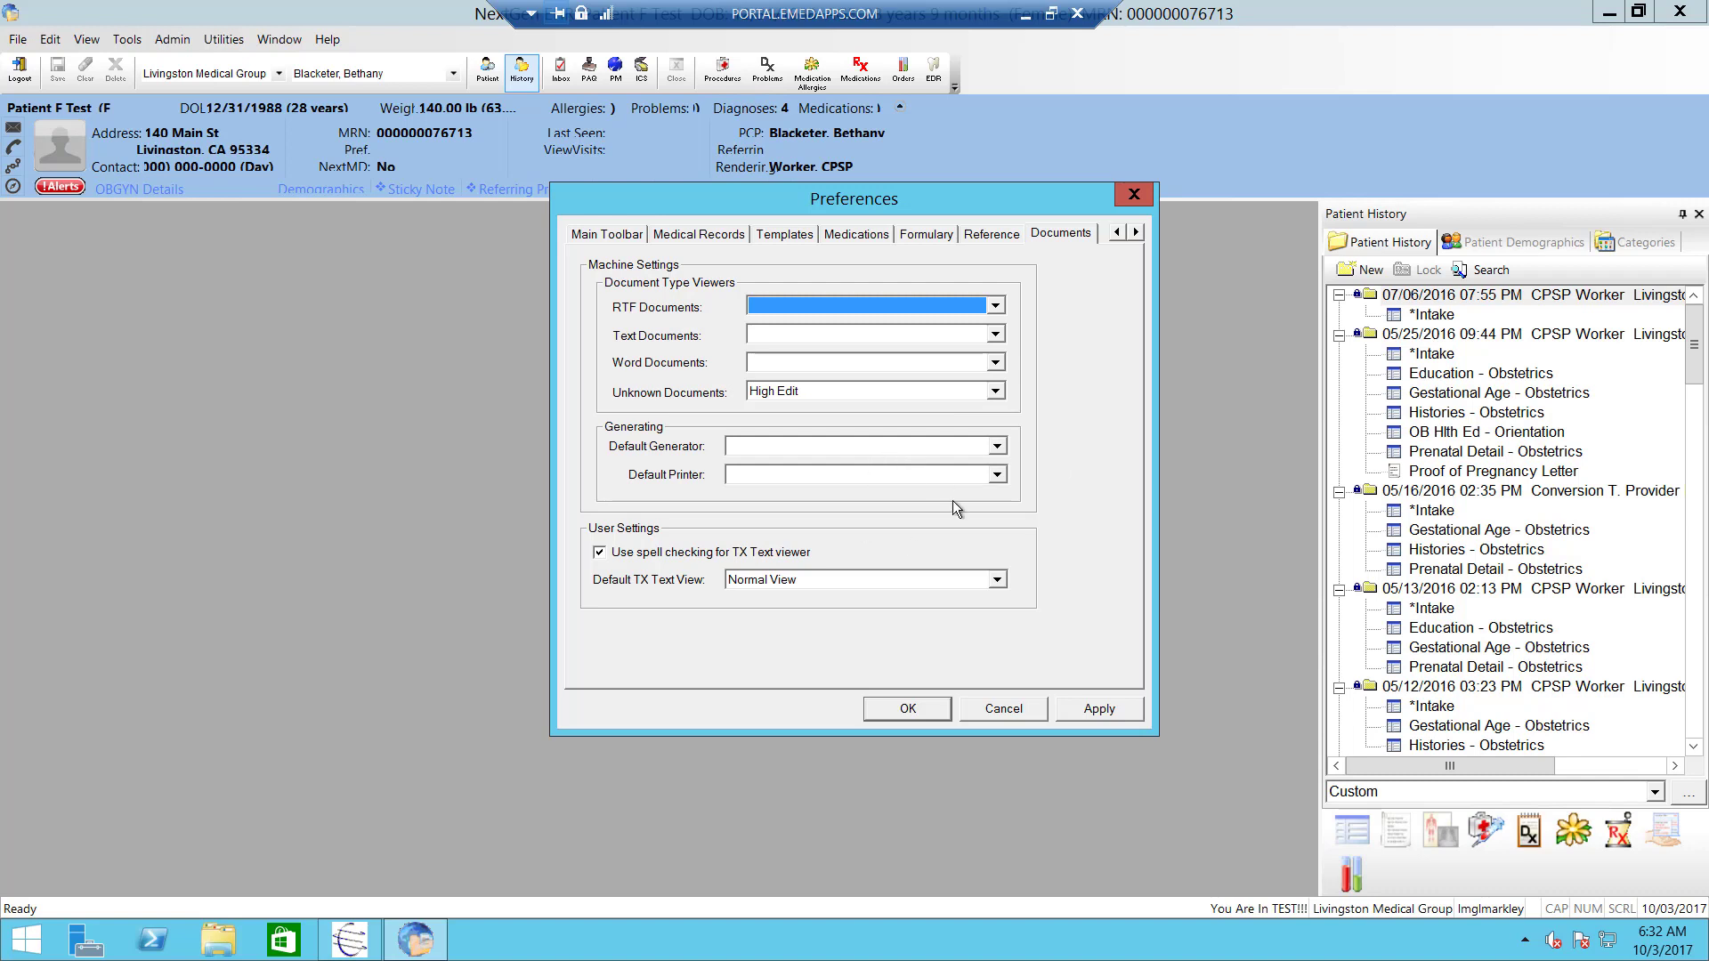
- Apply the Documents settings (High Edit, Normal View) and close Preferences with OK
left_click(1077, 709)
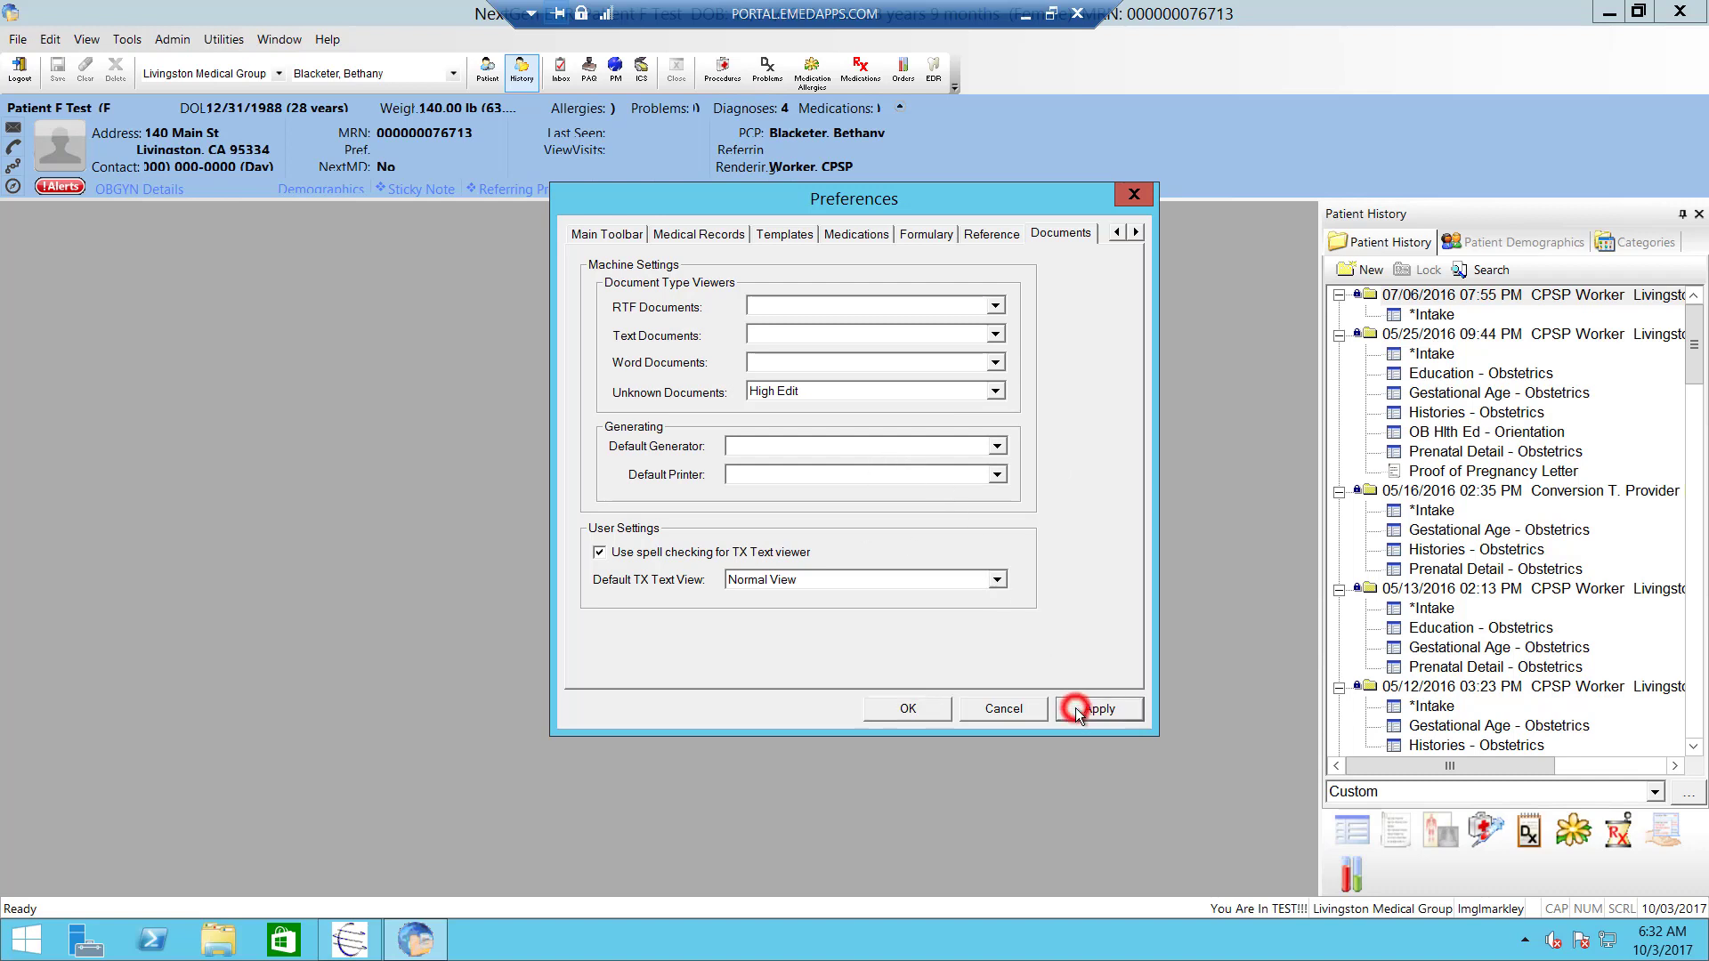
left_click(877, 709)
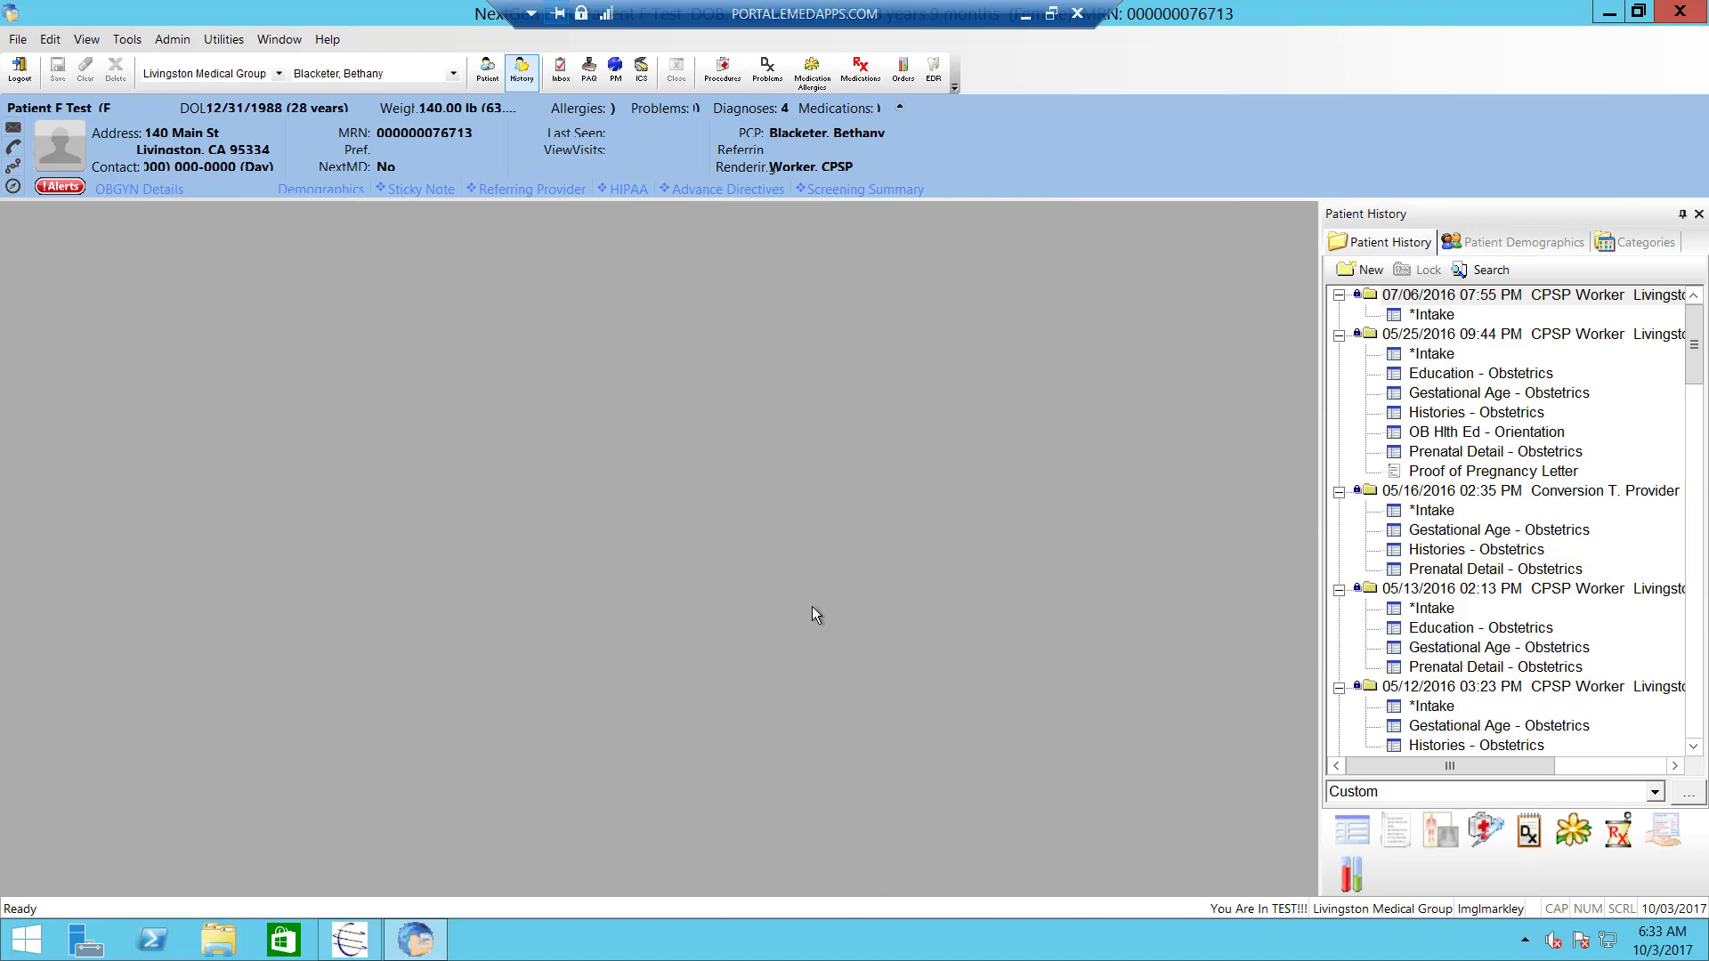
- Show the Work Flow screen with the 10/03/2017 appointments and open the appointments date calendar
left_click(560, 78)
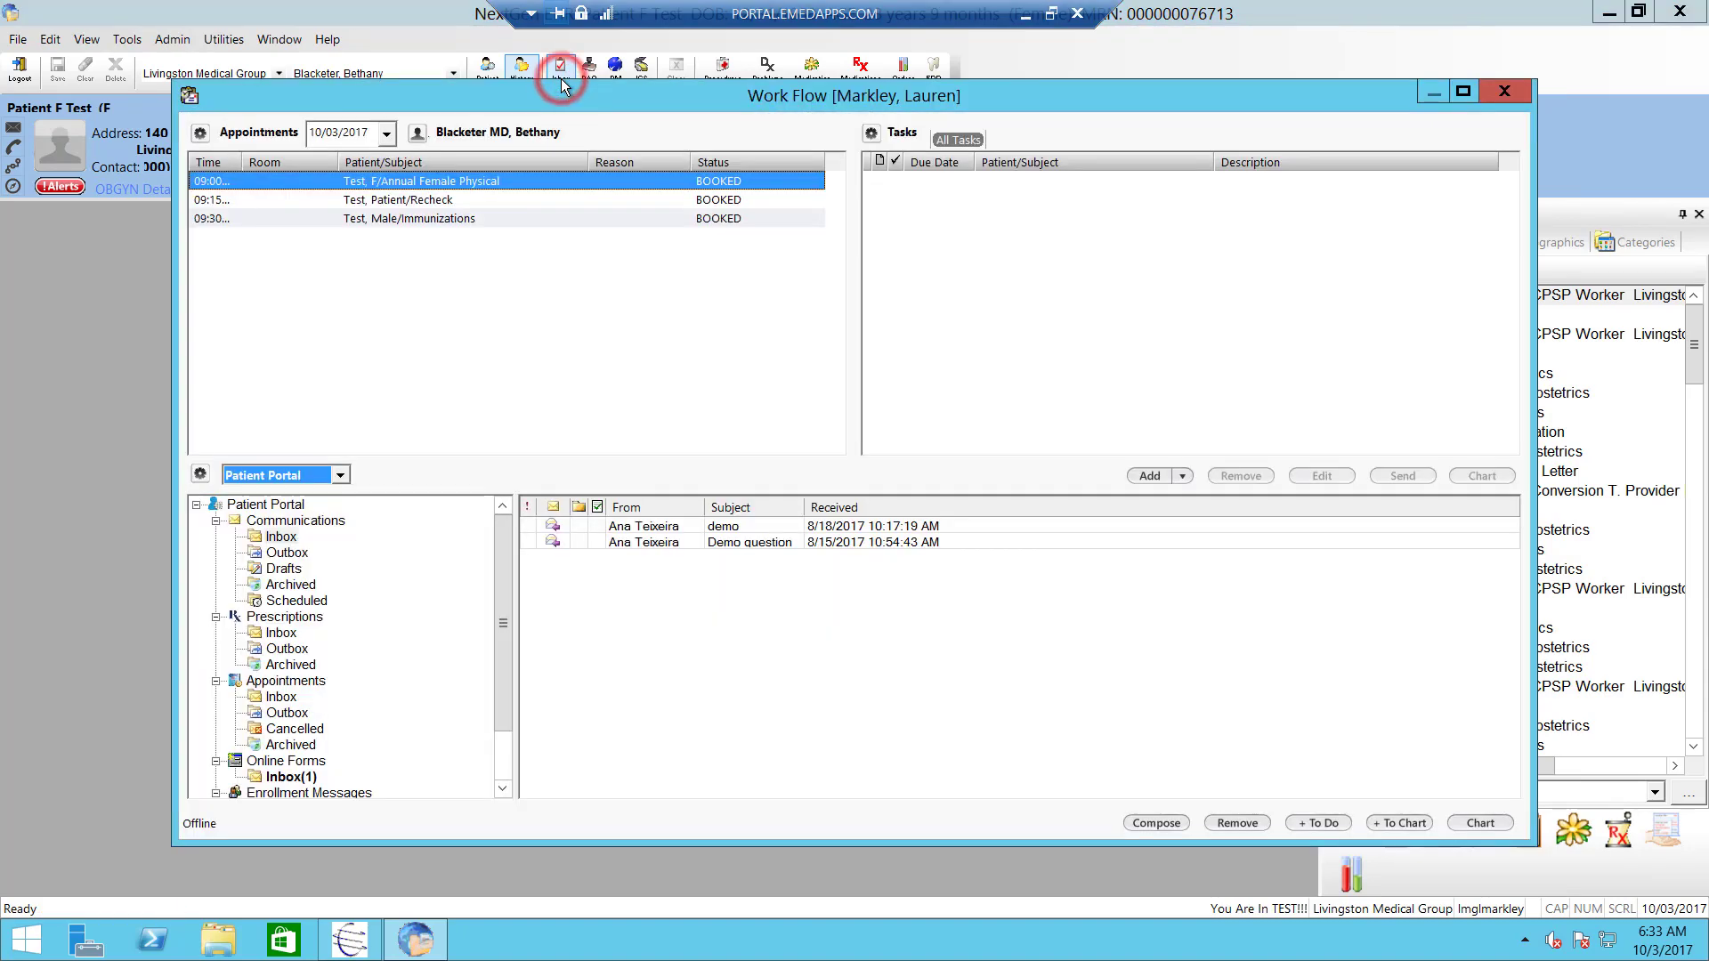
left_click_drag(585, 96, 564, 116)
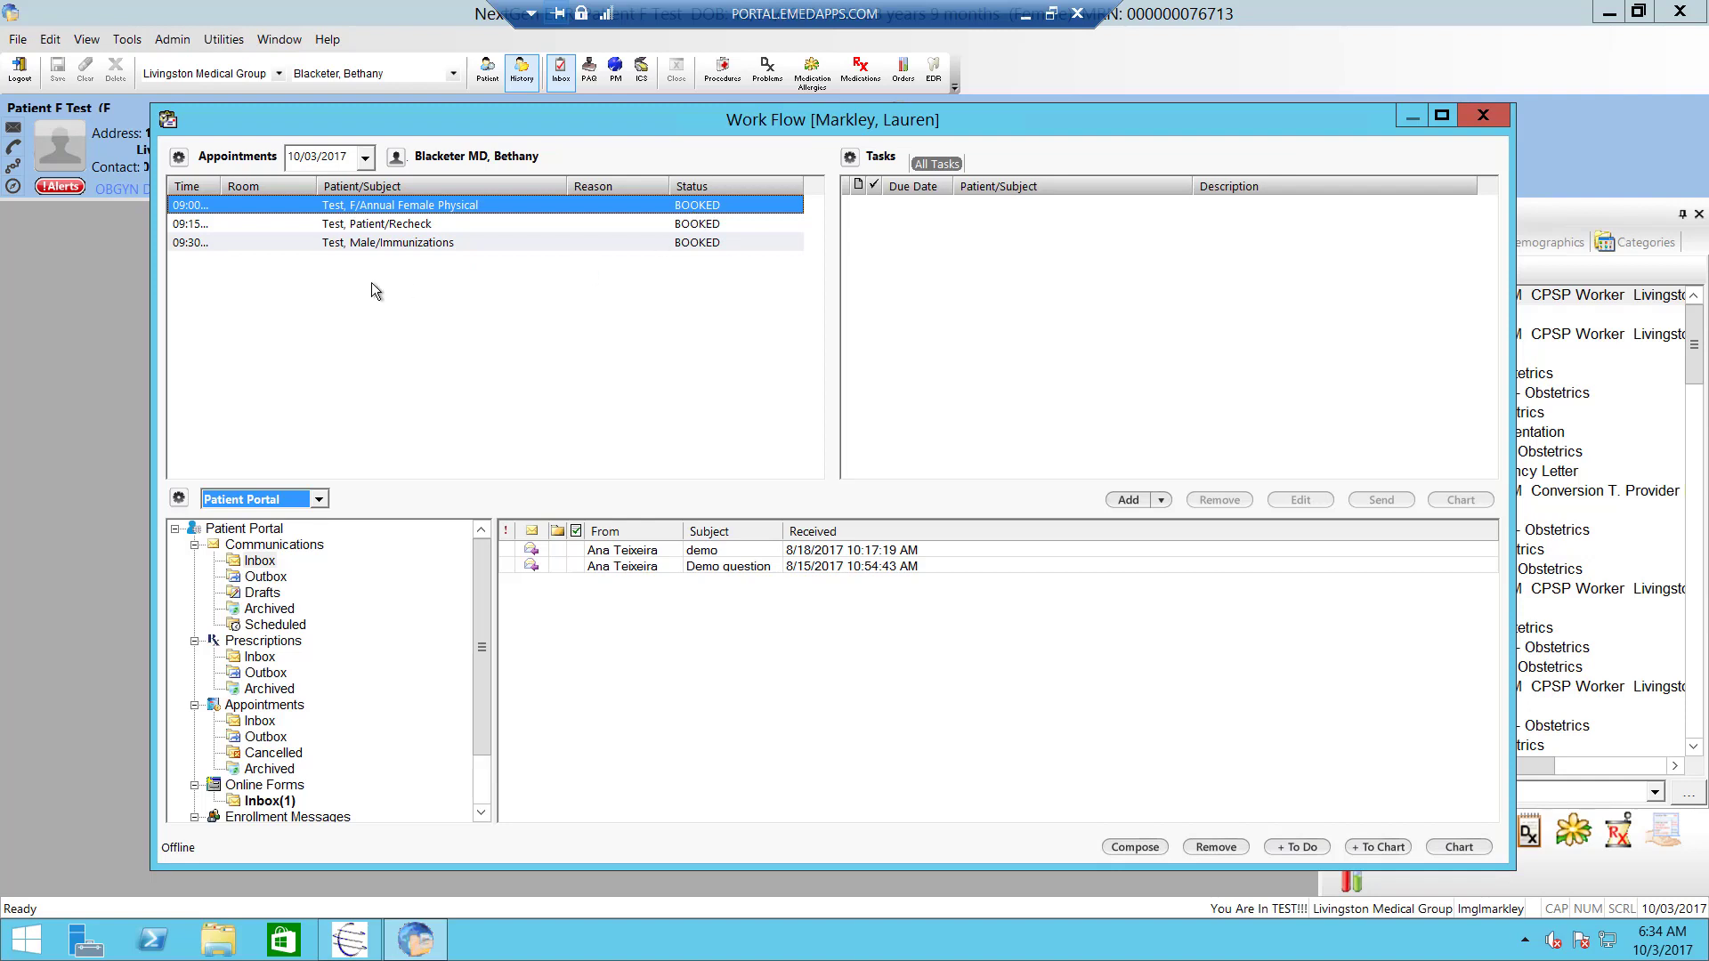
left_click(365, 159)
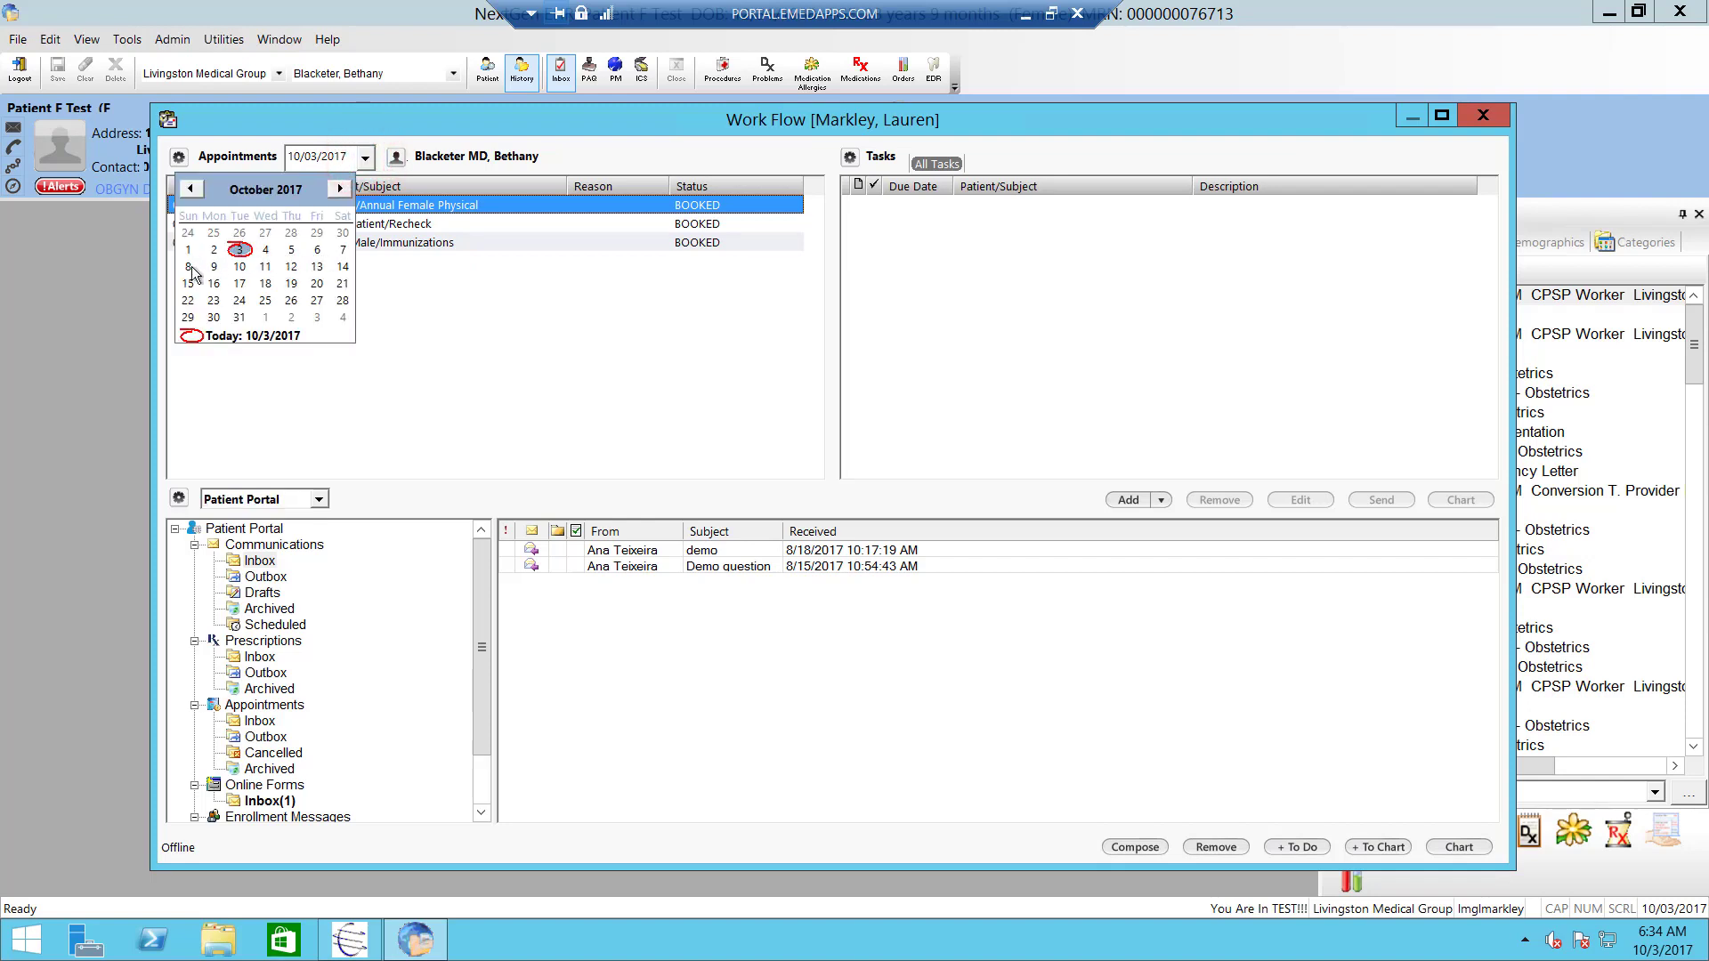
- Close the calendar and add Baron as a second provider to the appointments schedule
left_click(563, 155)
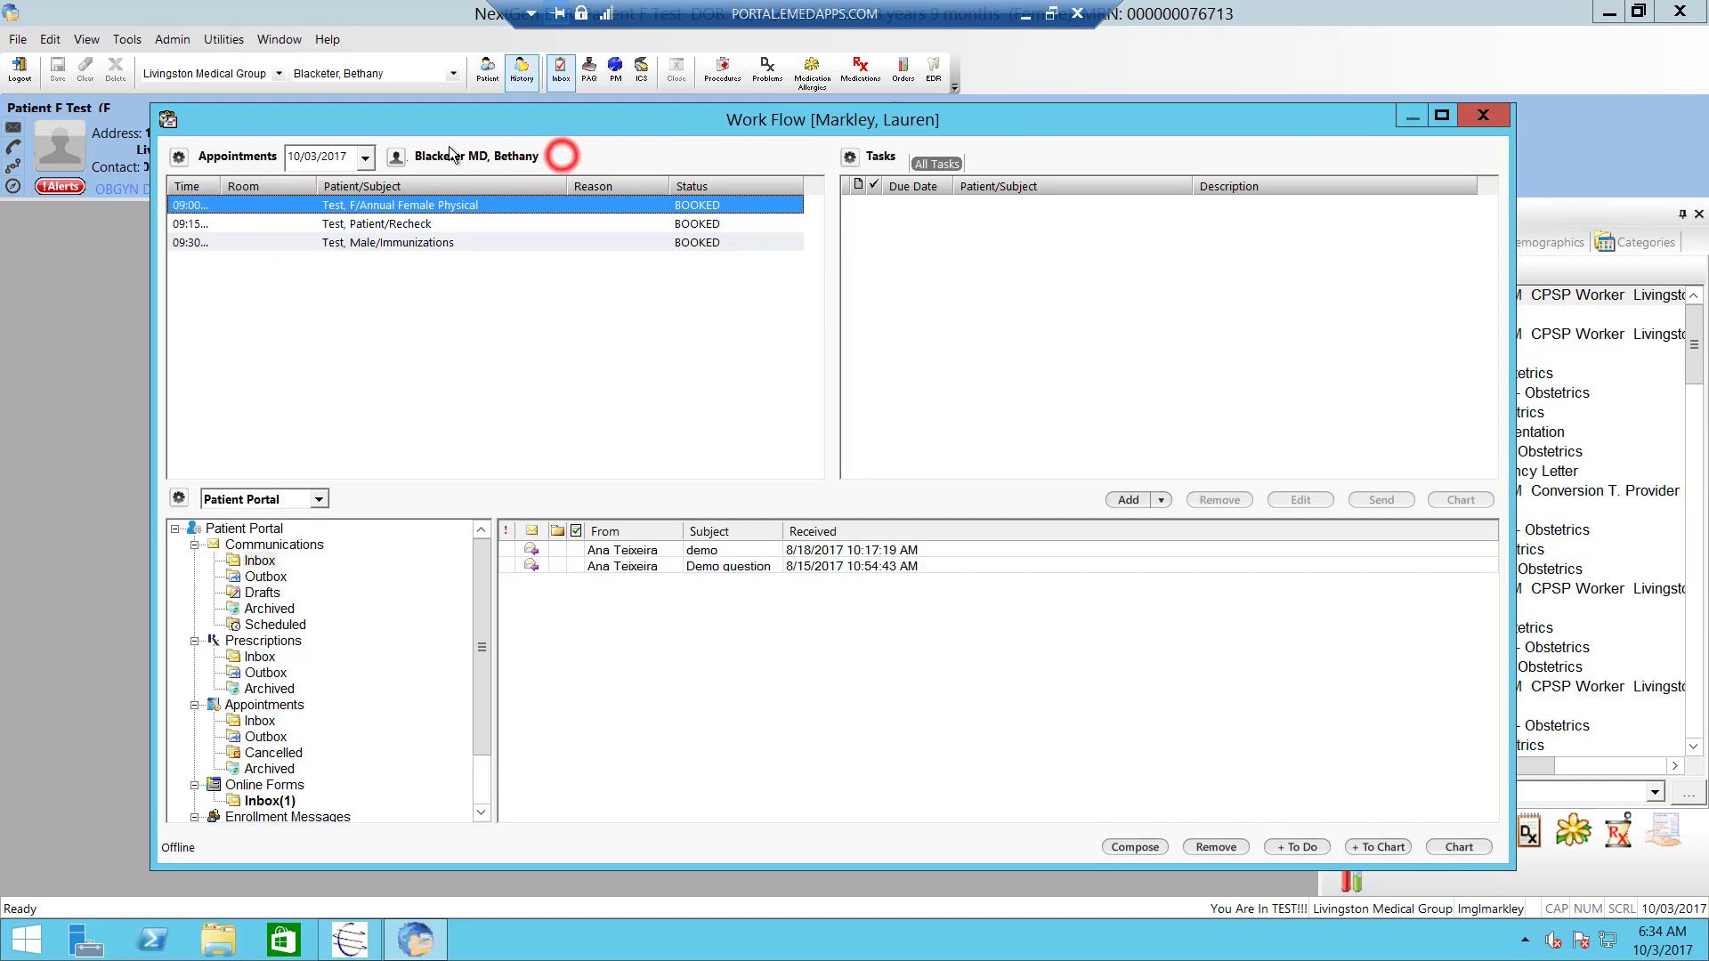
left_click(402, 162)
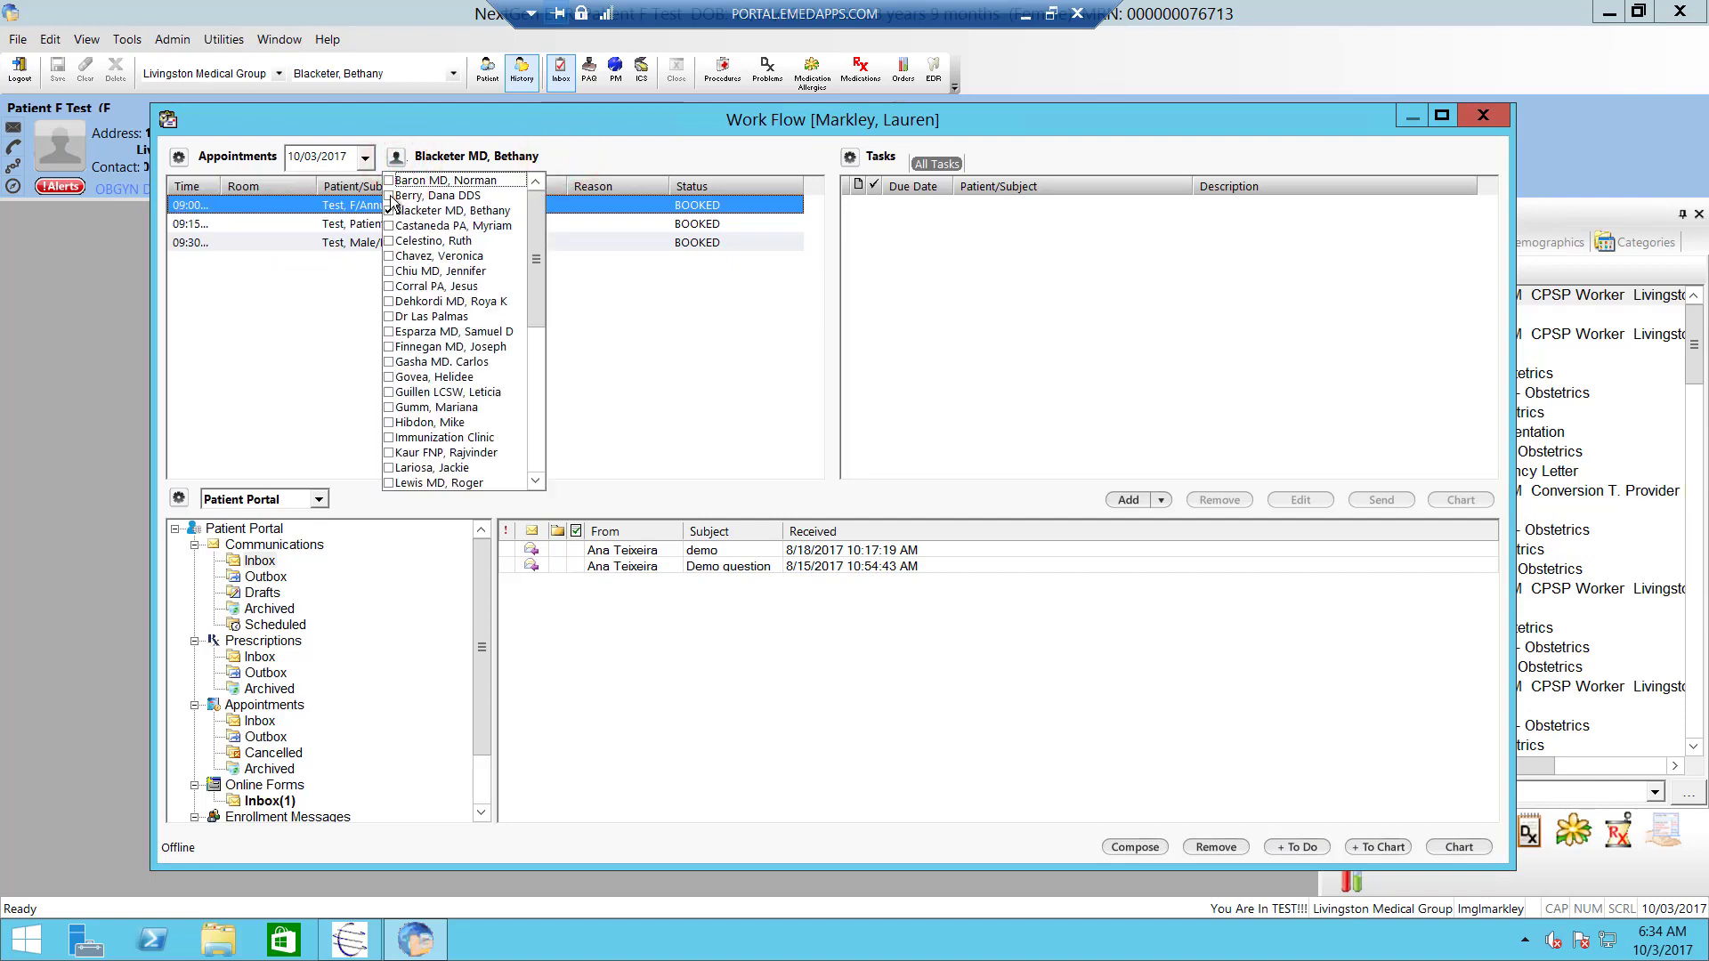
left_click(389, 180)
left_click(571, 157)
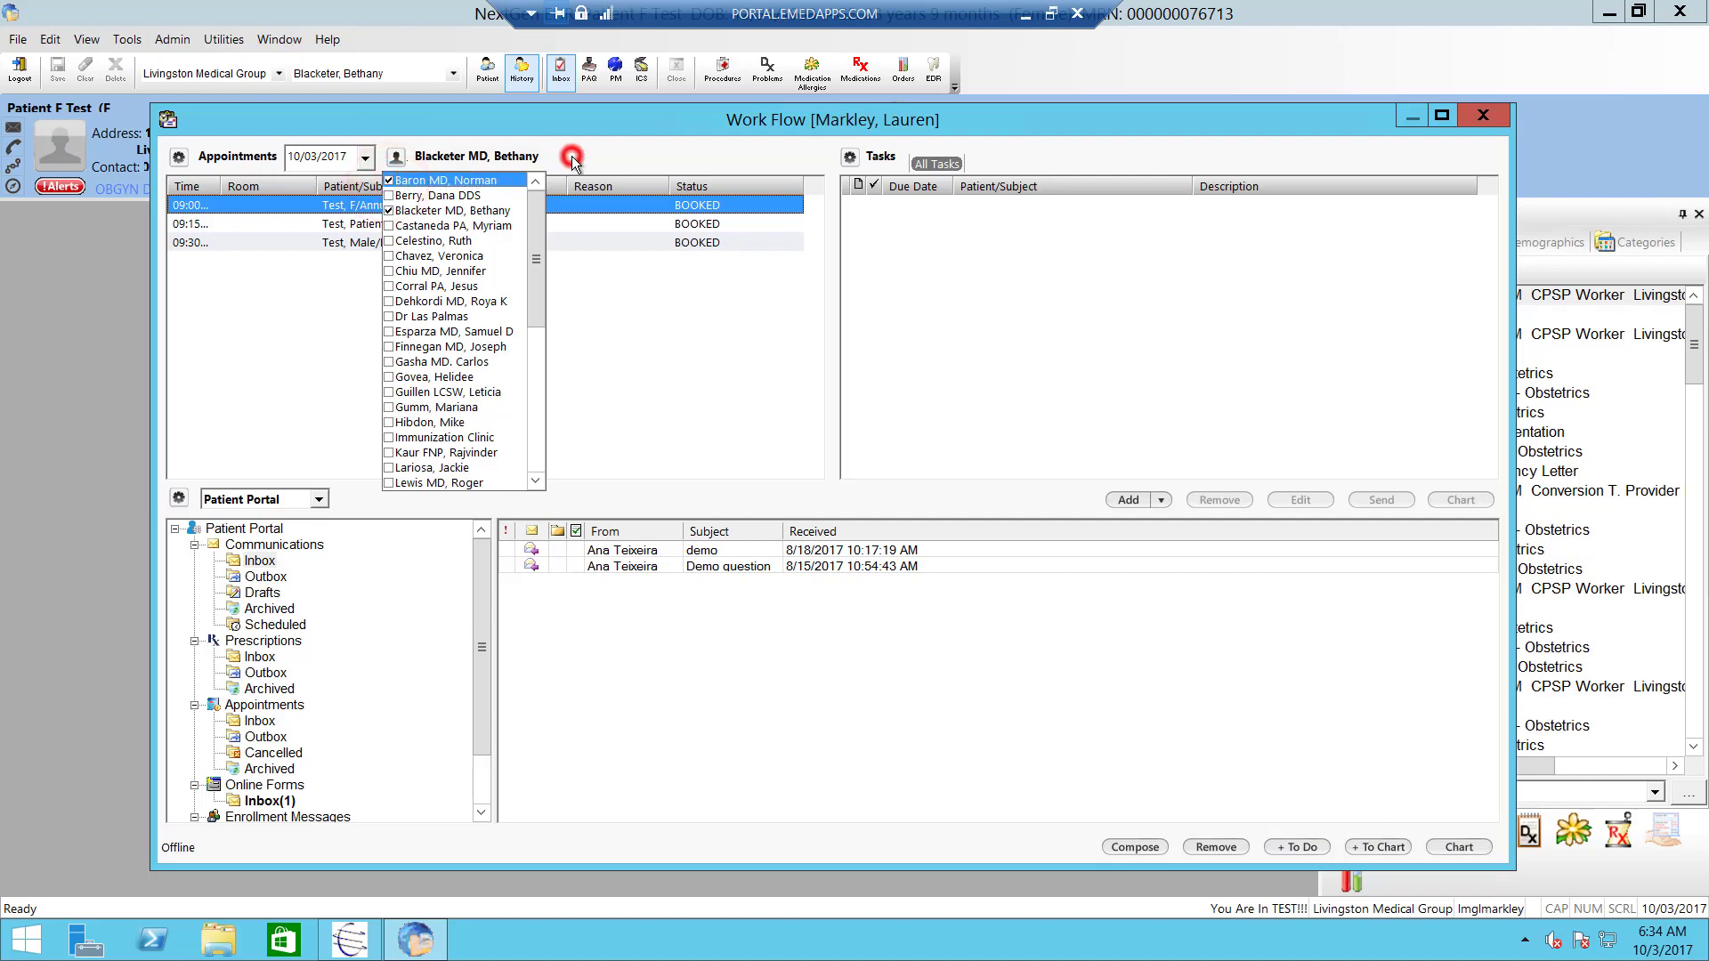
- Remove Baron again to restore the original provider, then bring up the appointments options
left_click(396, 158)
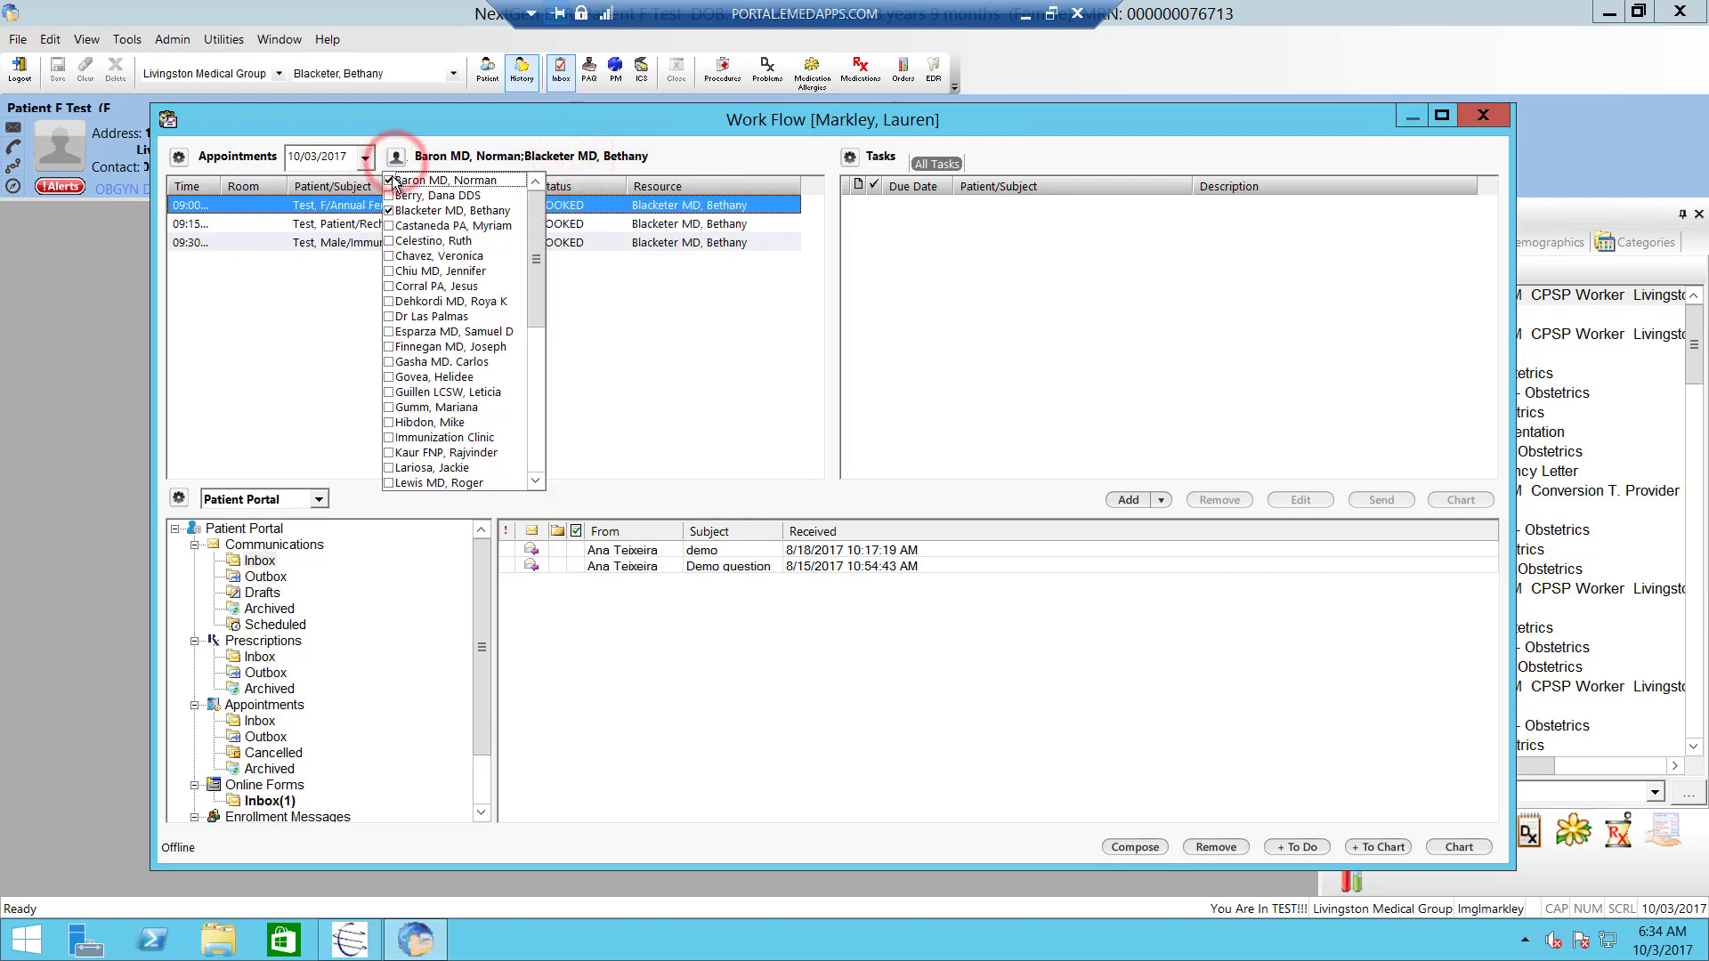
left_click(389, 180)
left_click(685, 153)
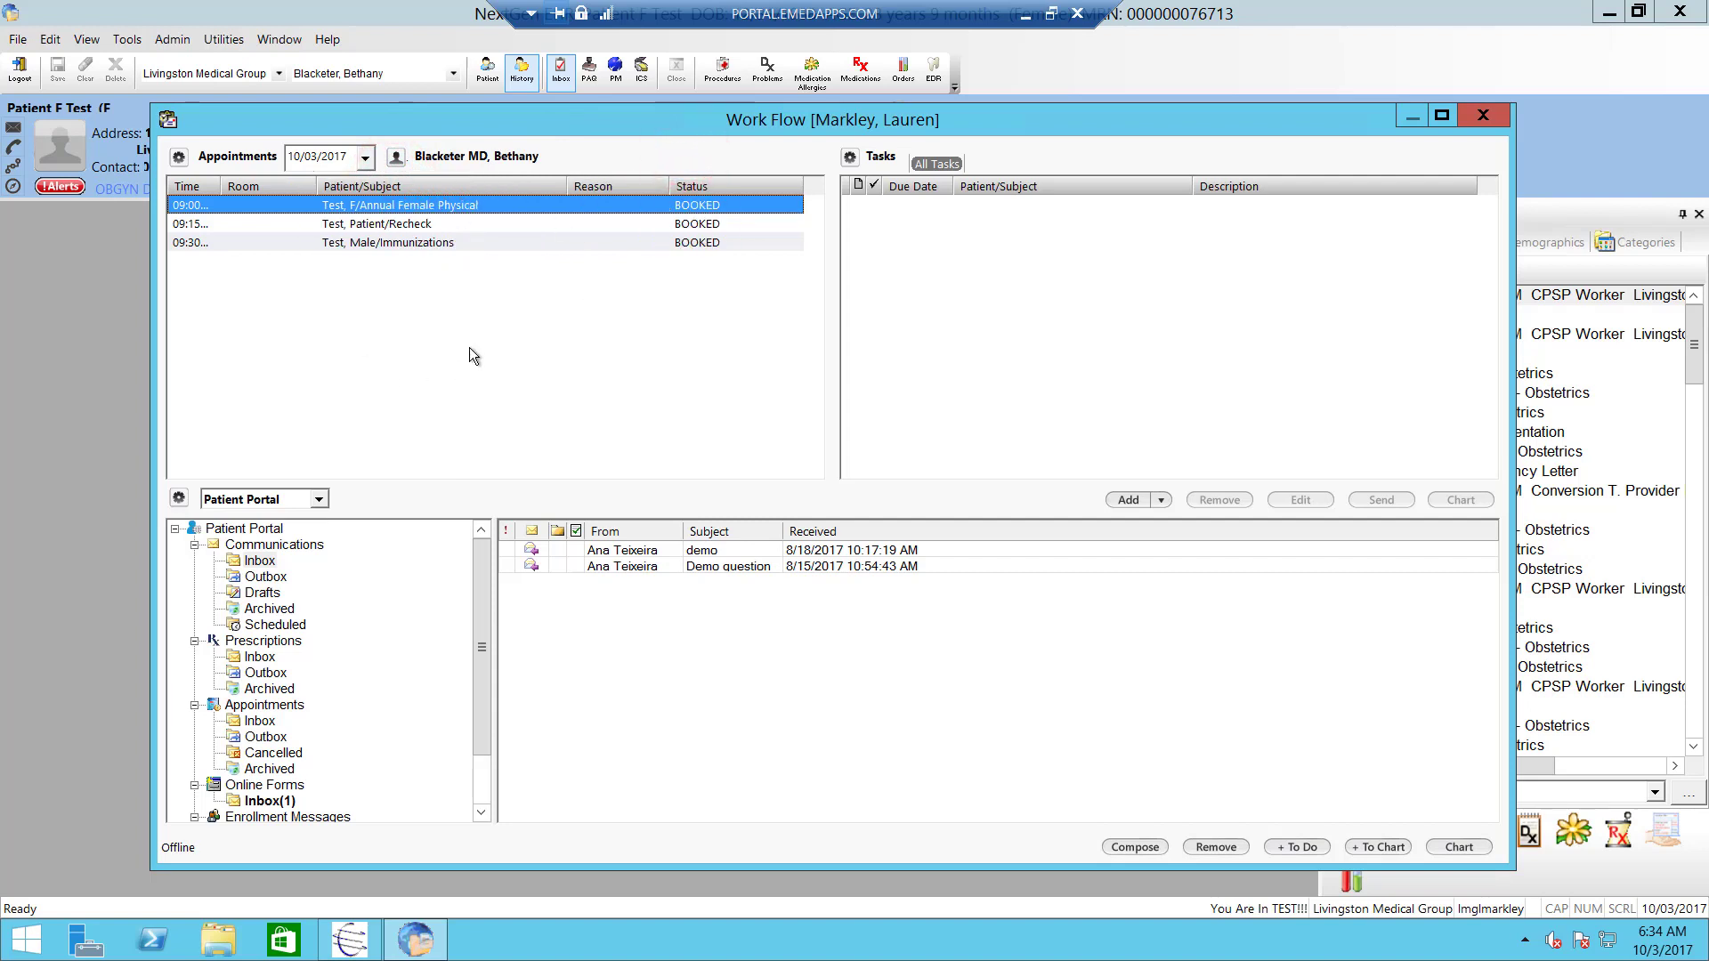
left_click(179, 161)
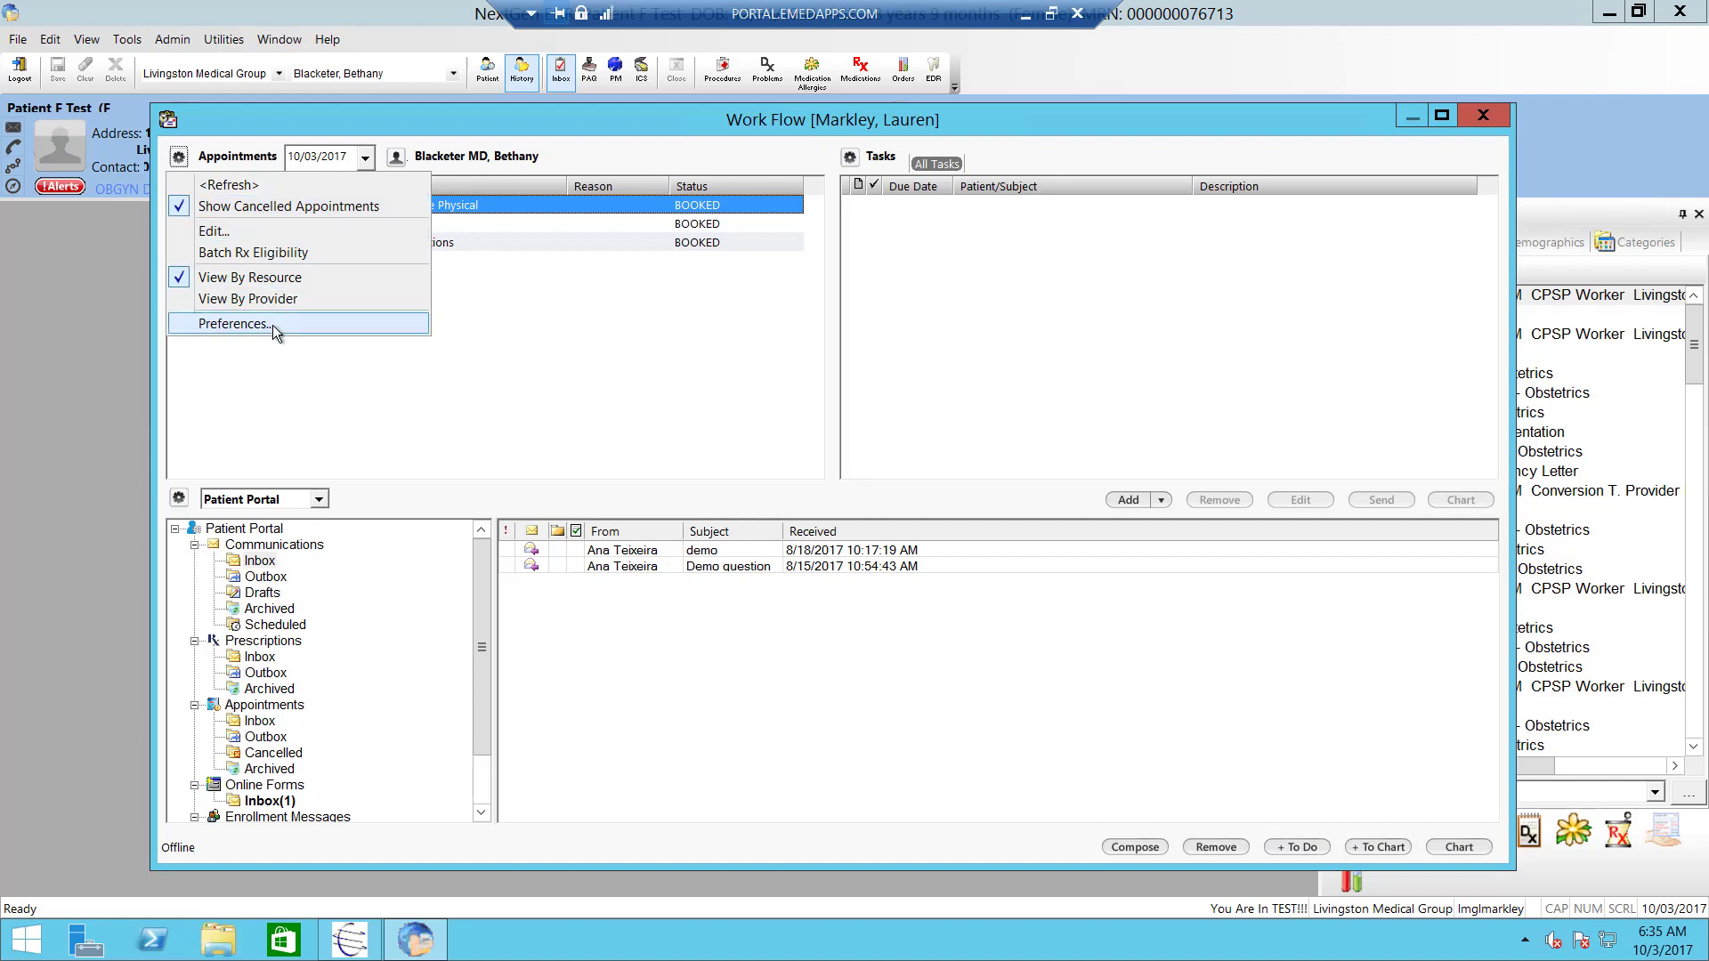
- In Appointments Preferences, enable automatic refresh every 5 minutes and save with OK
left_click(237, 328)
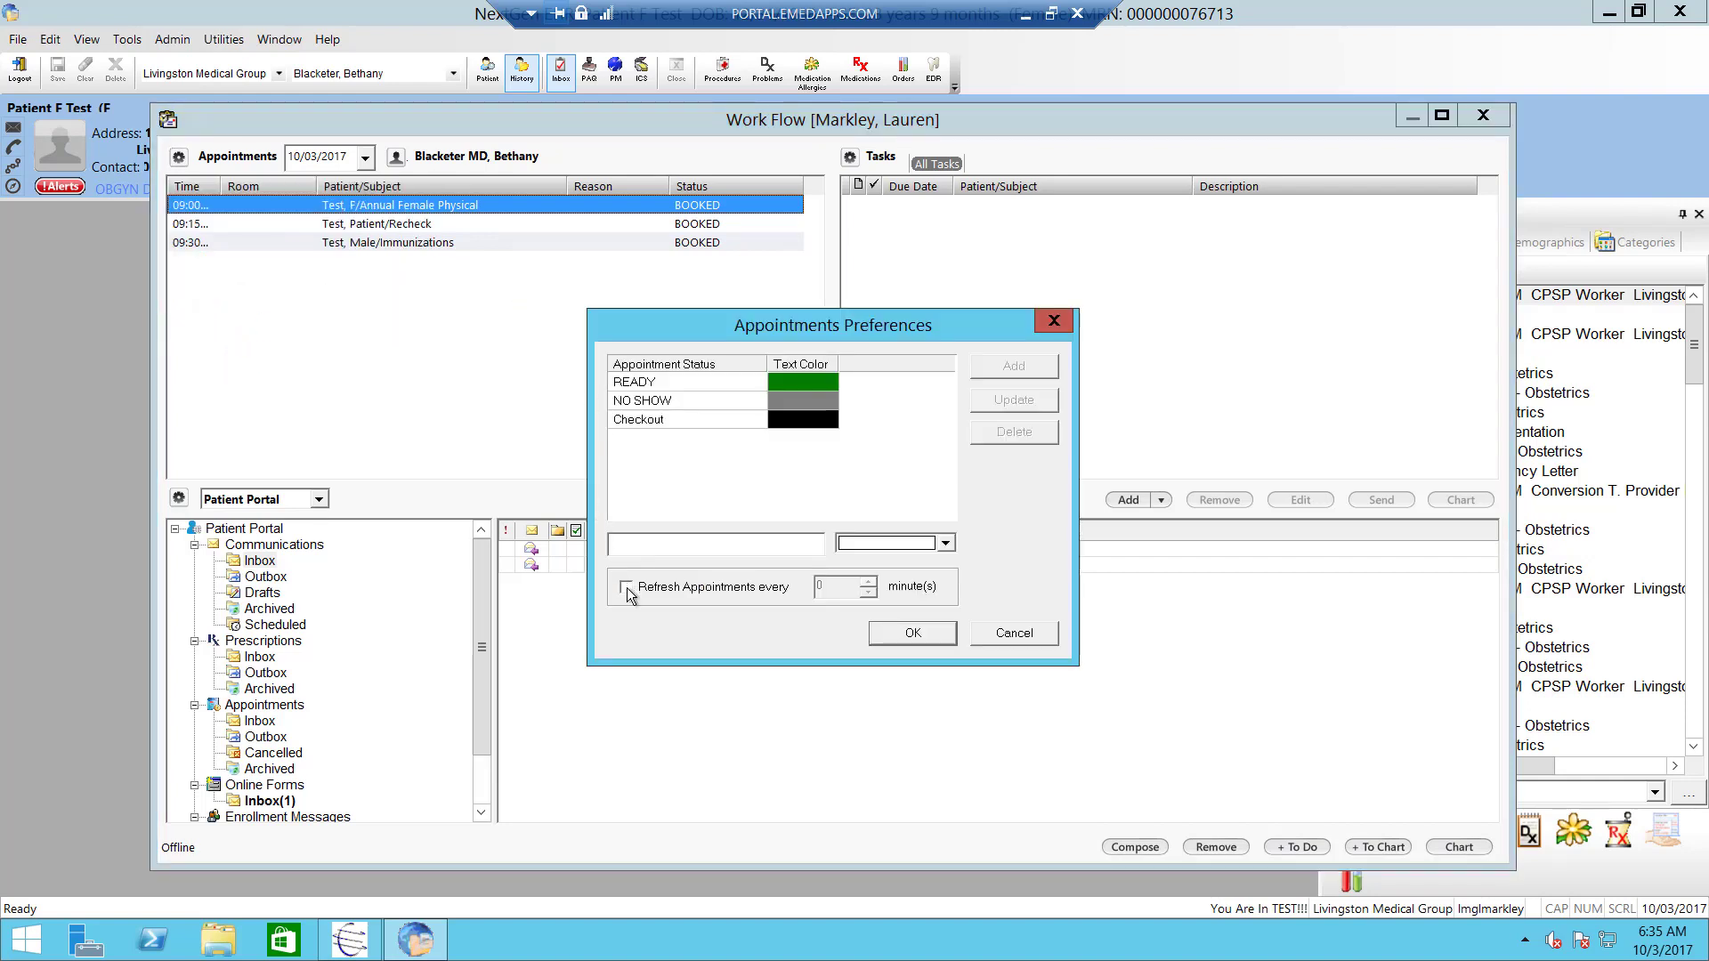
left_click(626, 586)
left_click(868, 582)
left_click(869, 582)
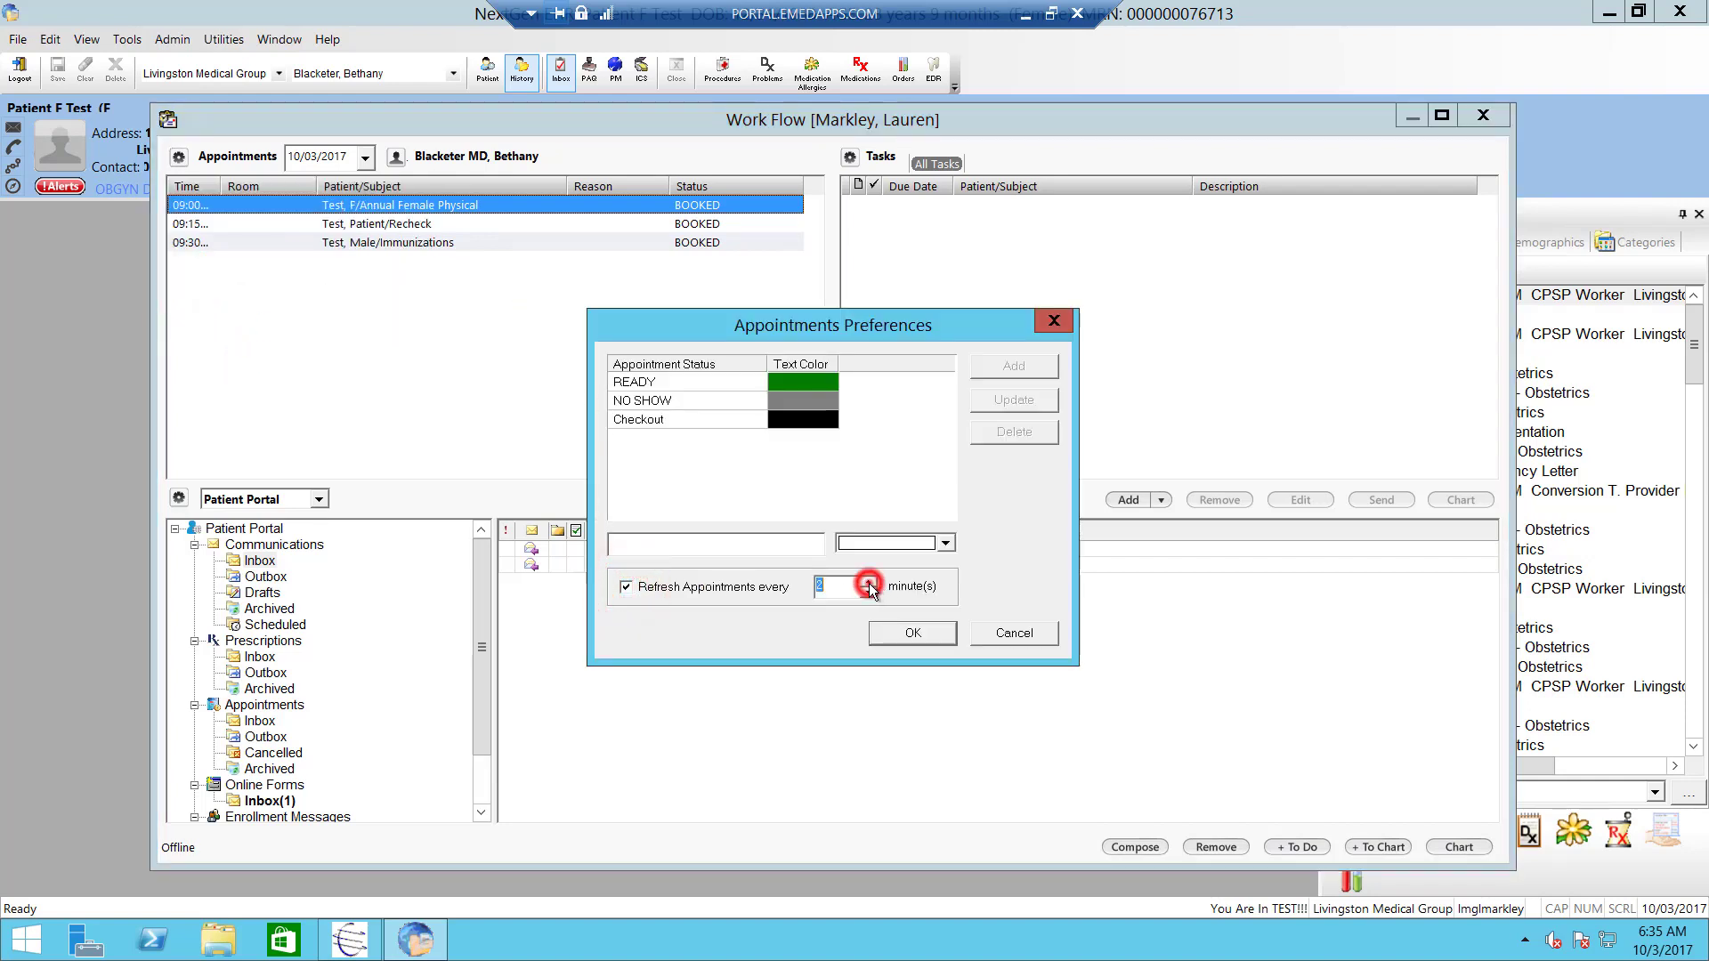
left_click(868, 582)
left_click(869, 582)
left_click(868, 582)
left_click(664, 383)
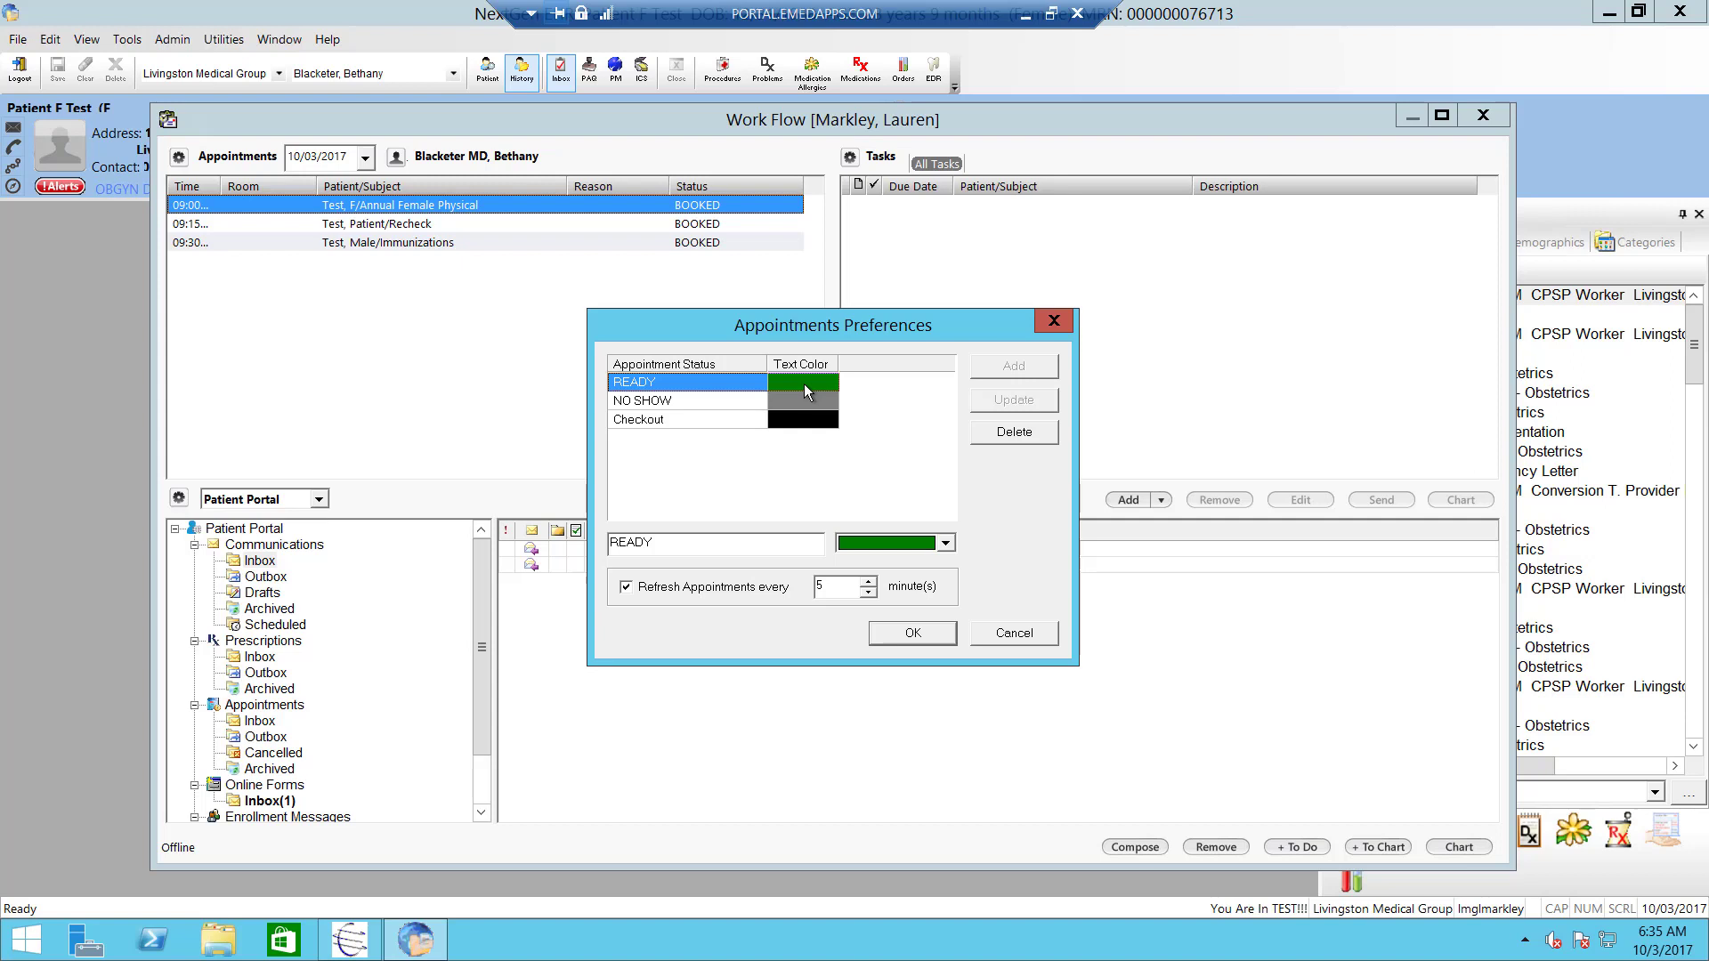
left_click(918, 634)
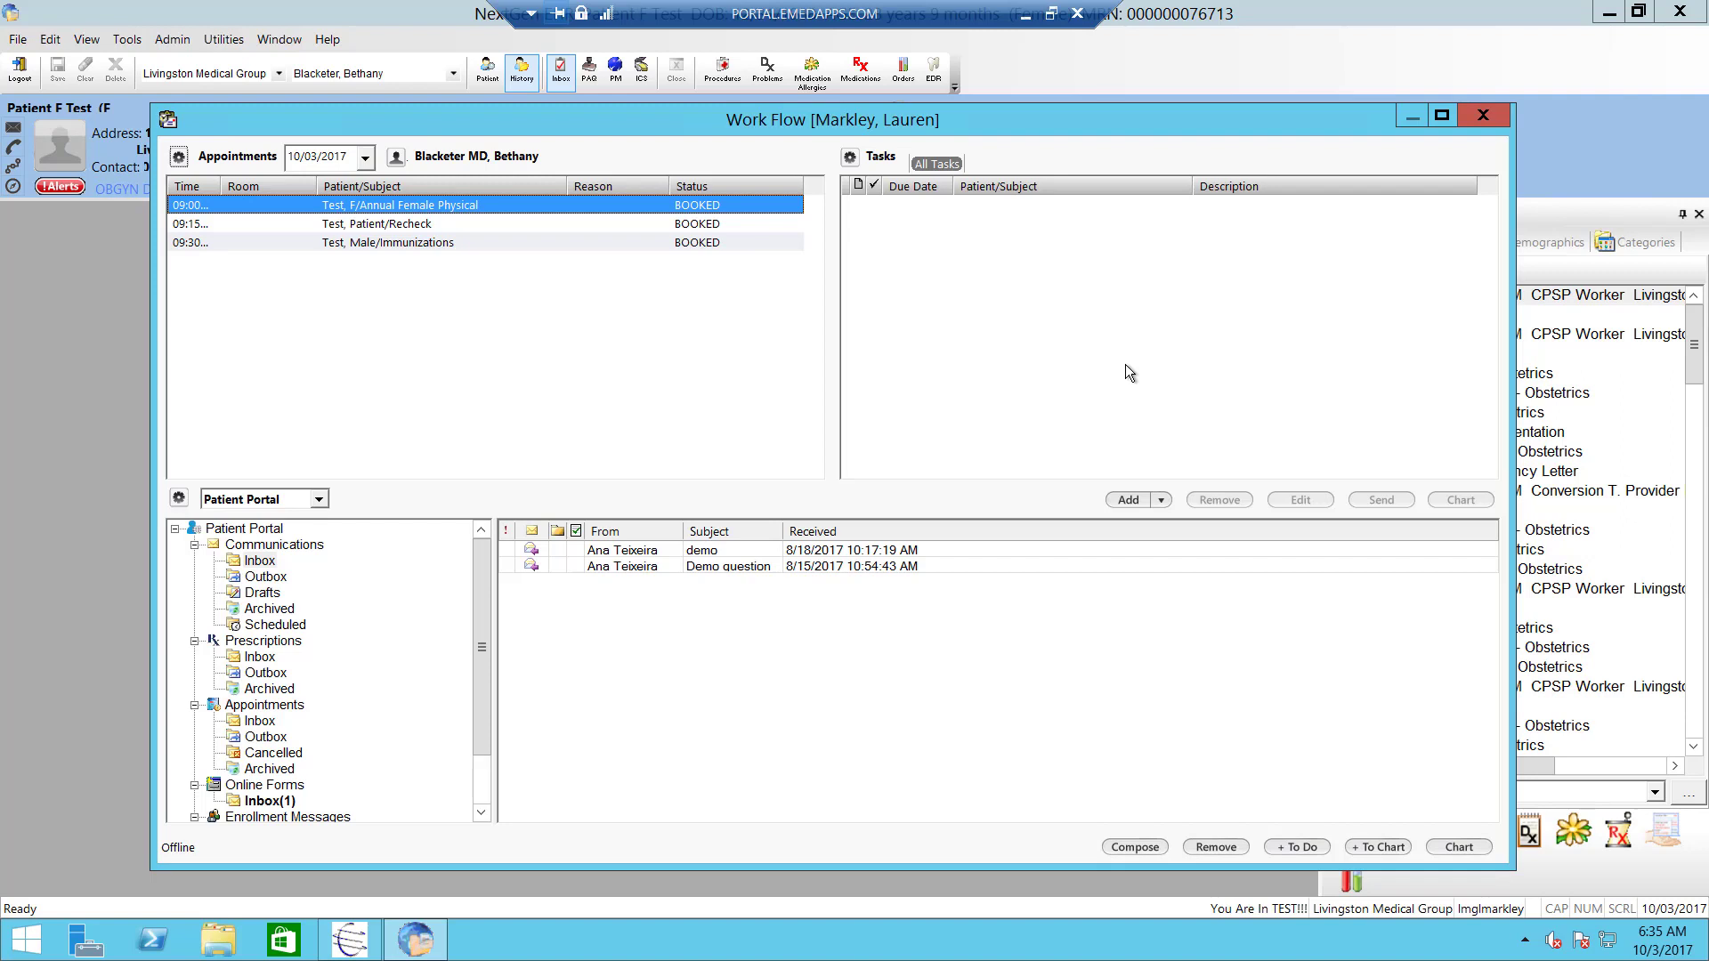
left_click(1125, 501)
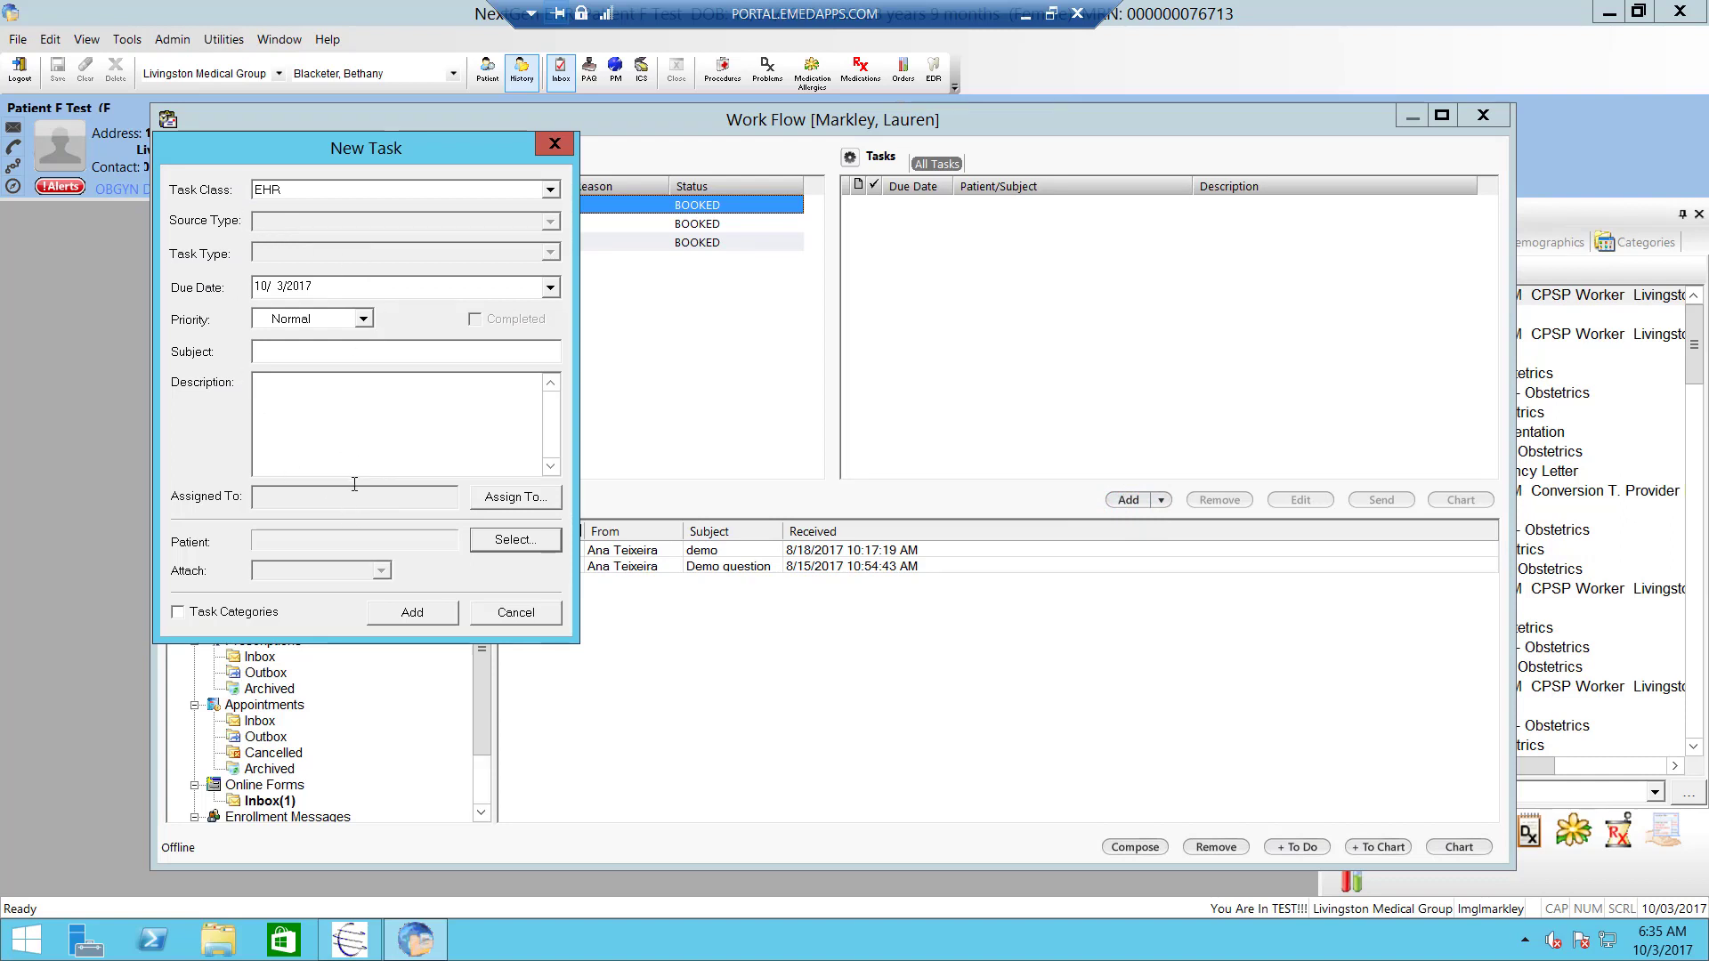
left_click(563, 149)
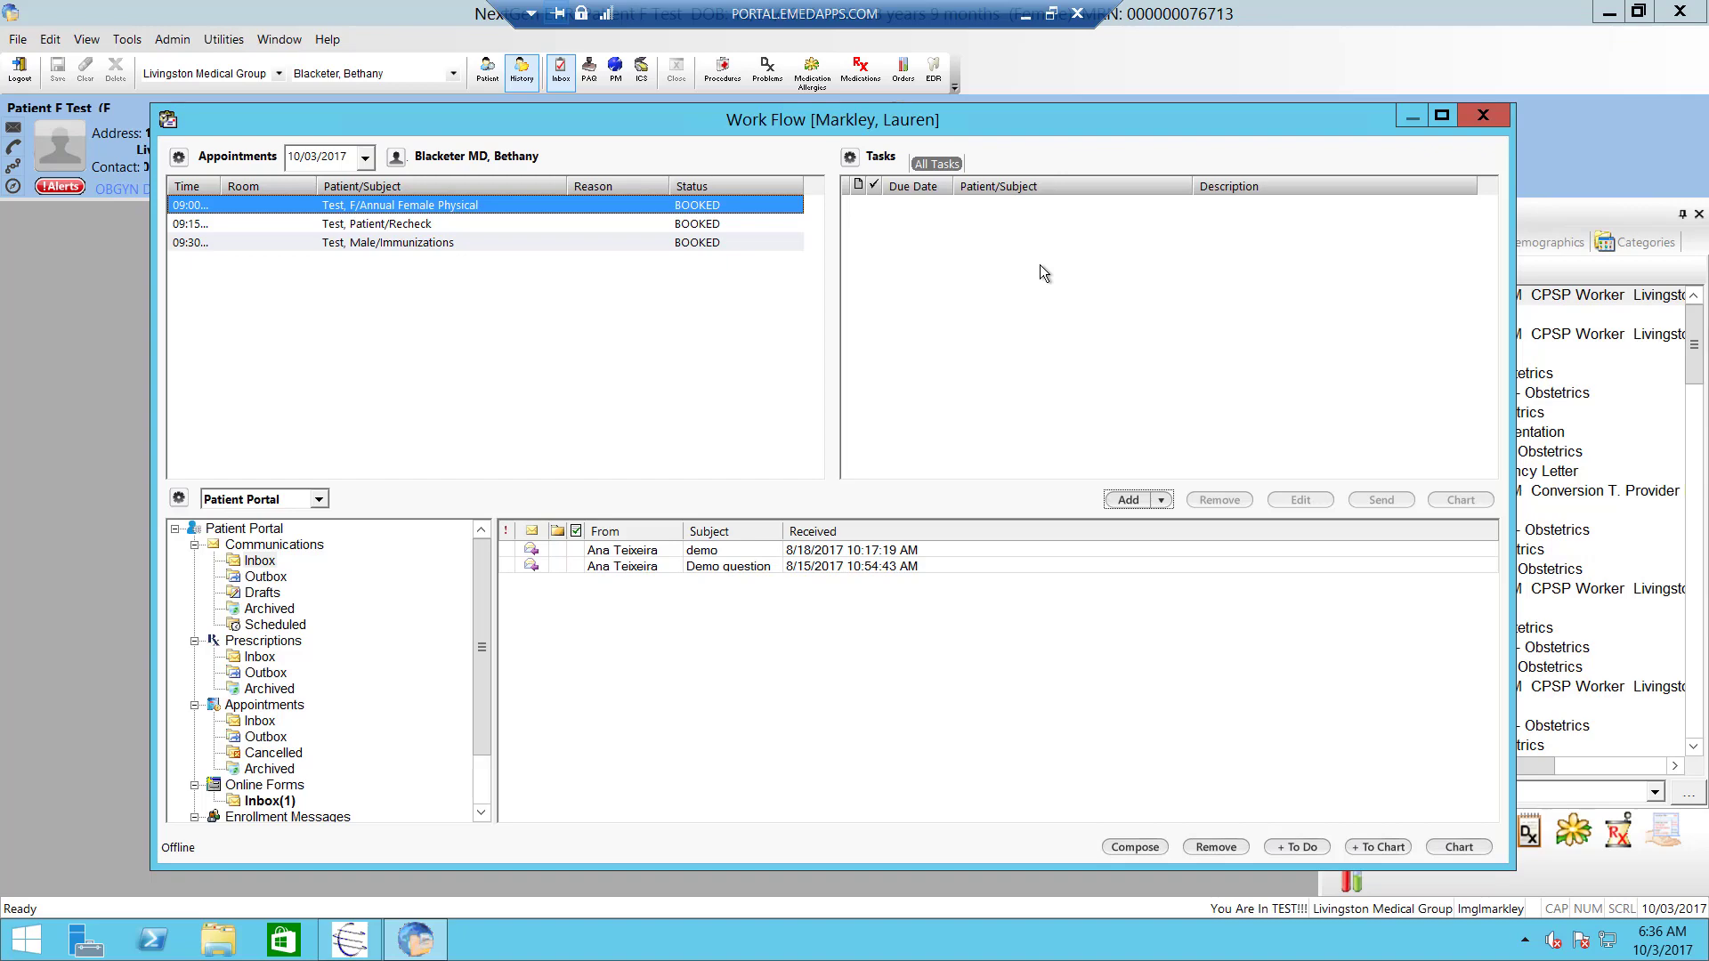
- Close the Work Flow window, widen the Patient History panel, and select the 07/06/2016 visit
left_click(1479, 123)
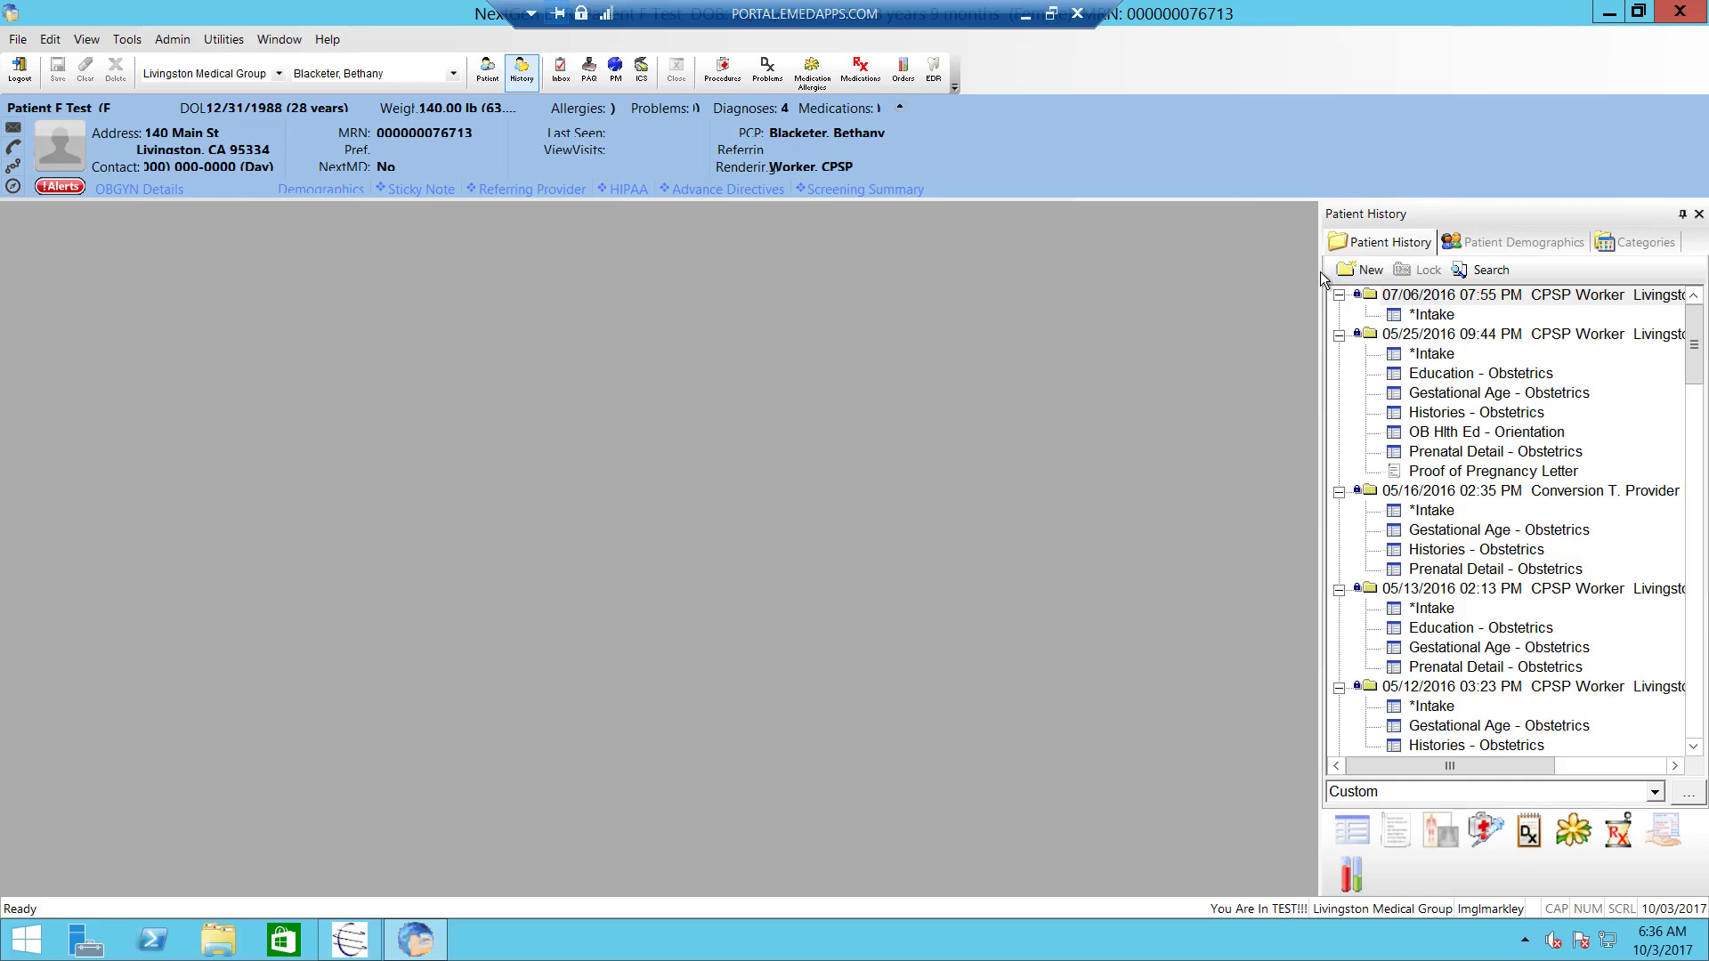
left_click_drag(1318, 270, 1287, 271)
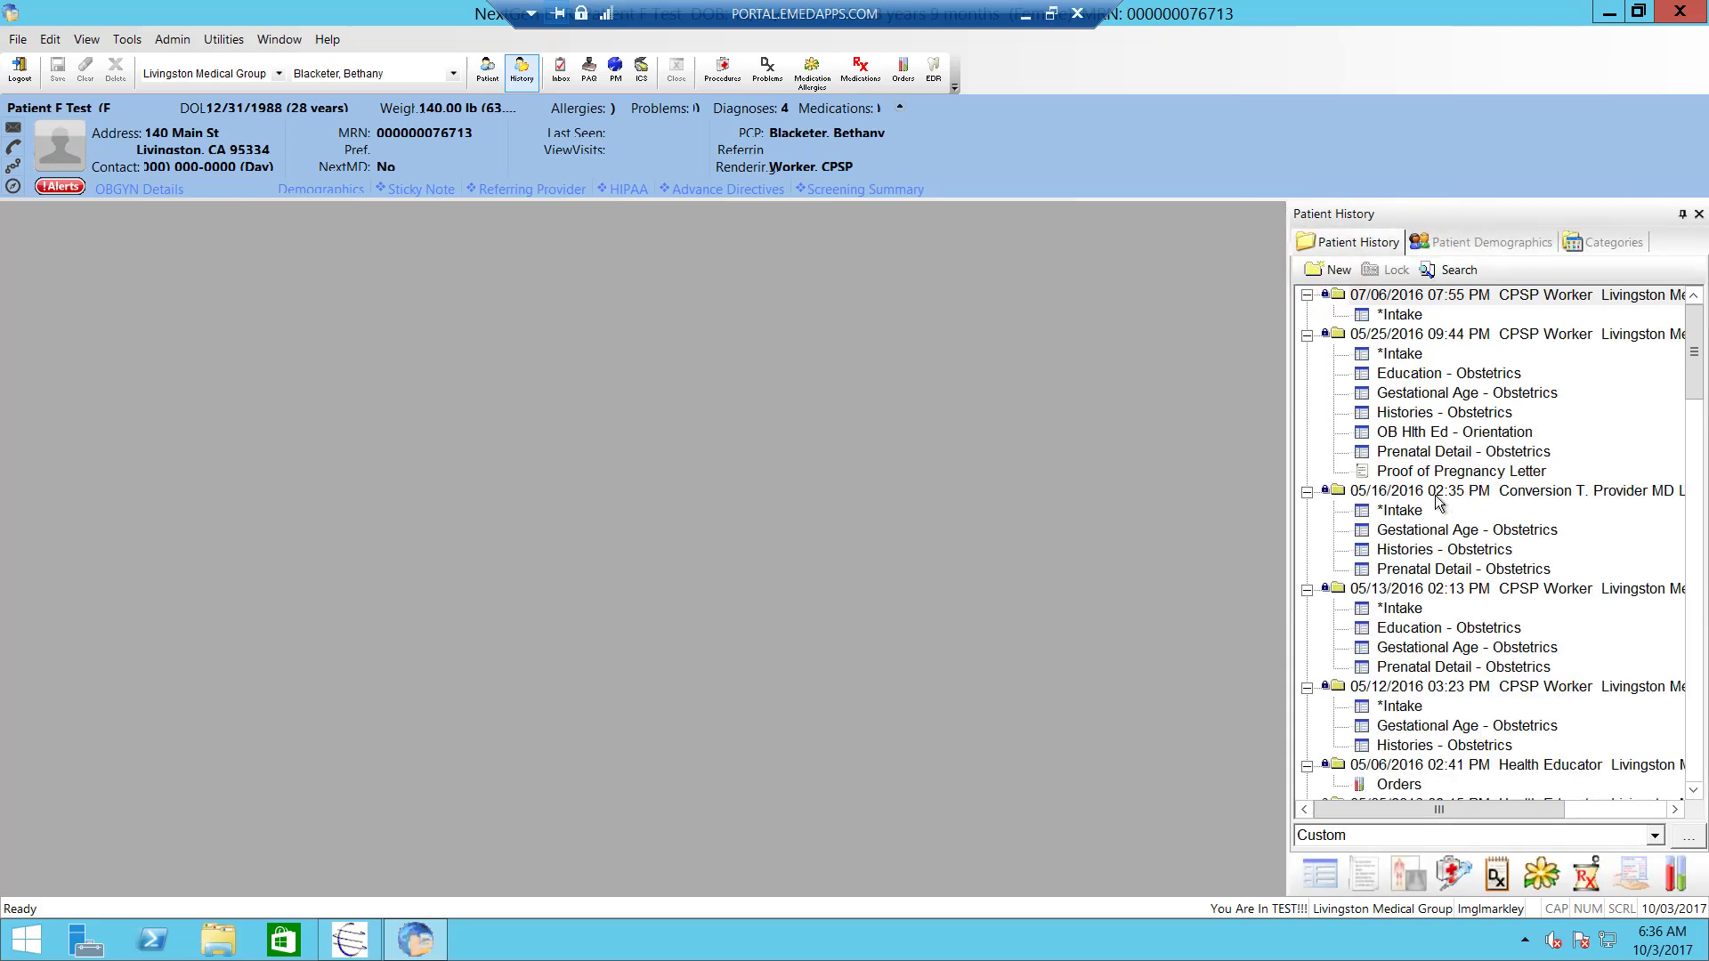
left_click(1370, 302)
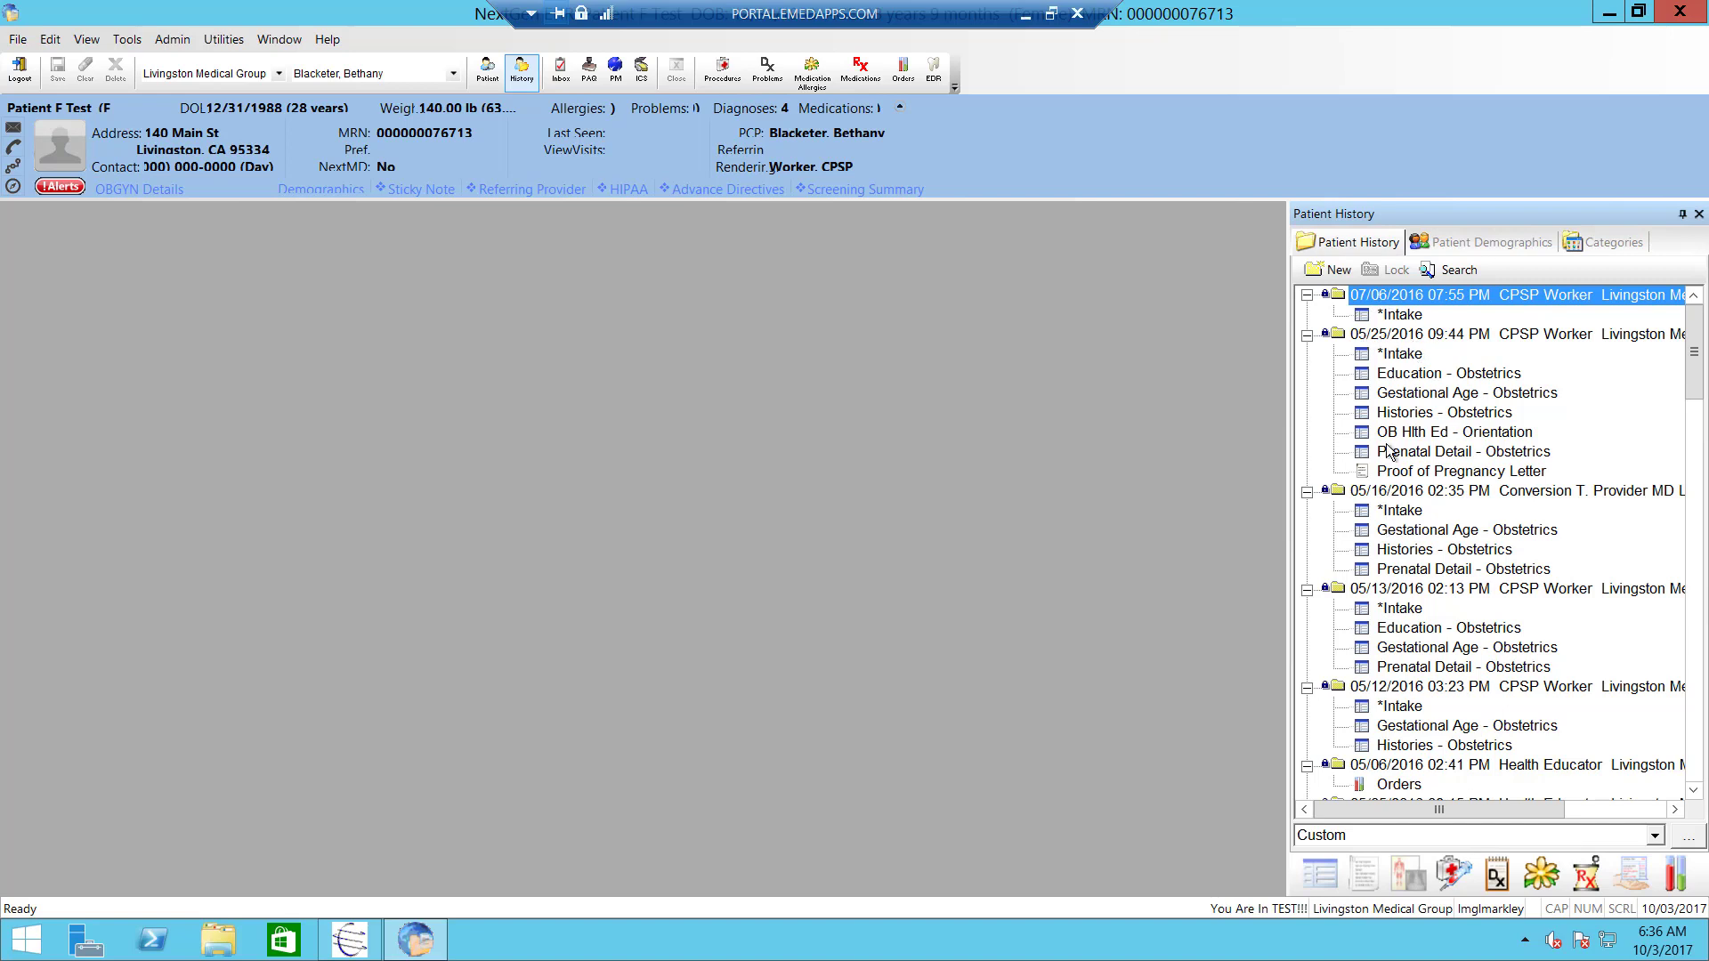
- Open the 07/06/2016 visit's read-only *Intake document, then close it
double_click(1385, 315)
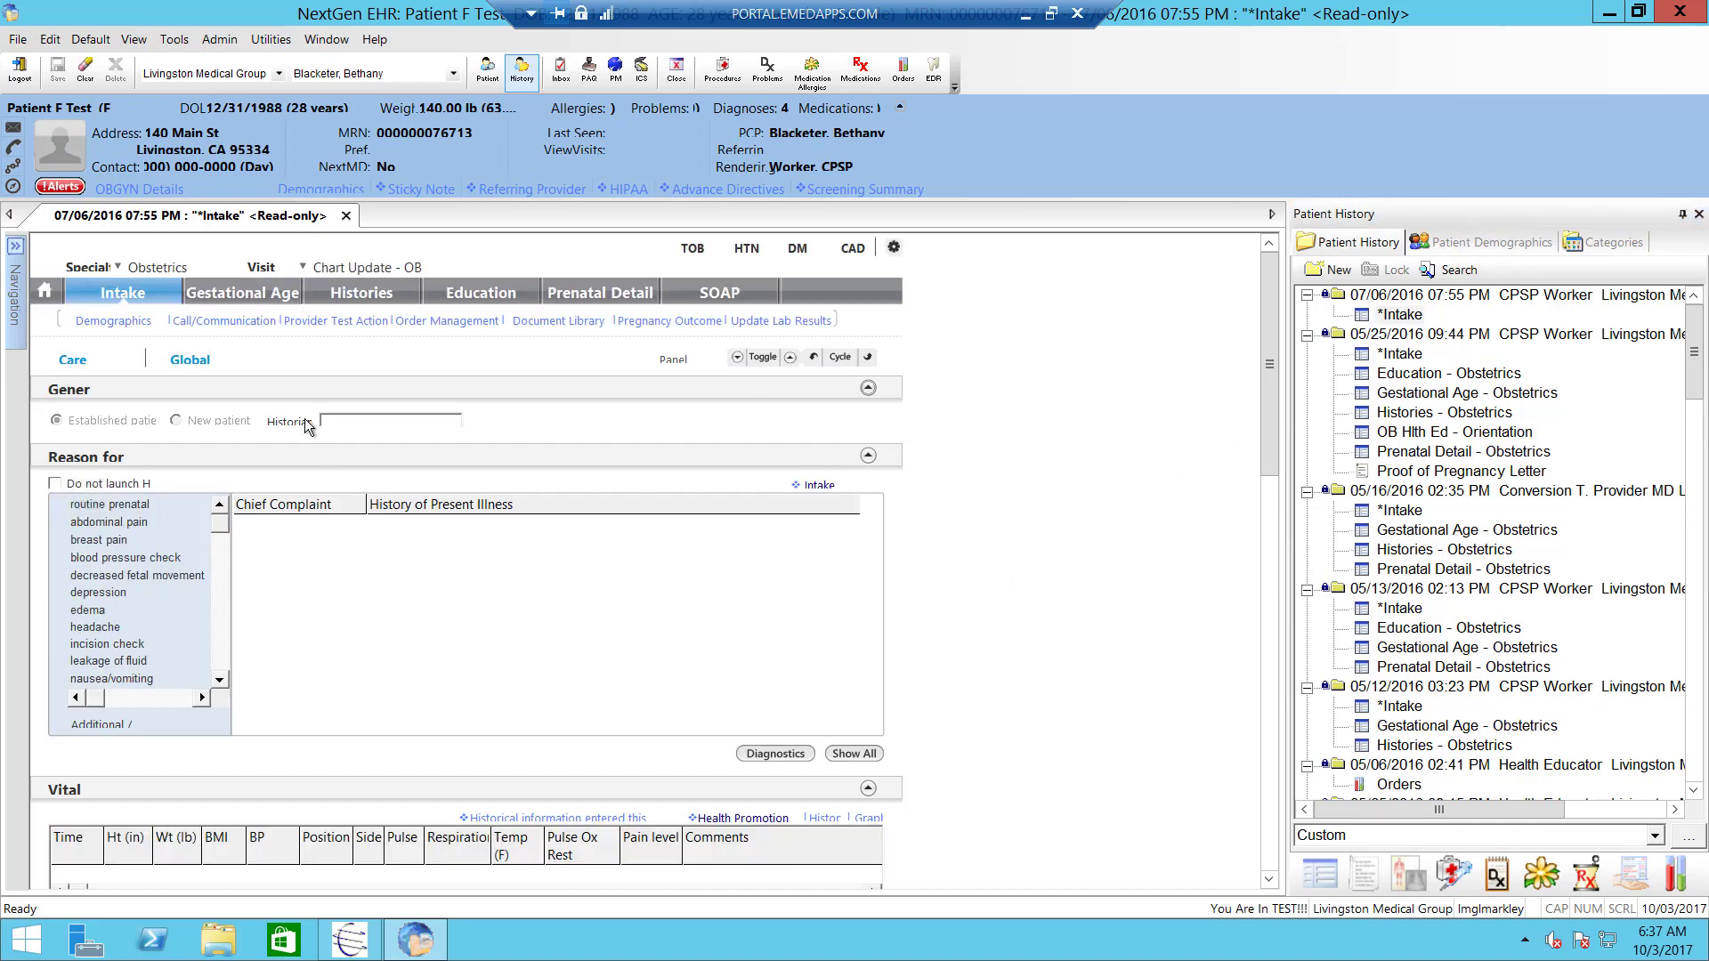
left_click_drag(1266, 344, 1210, 249)
left_click(345, 215)
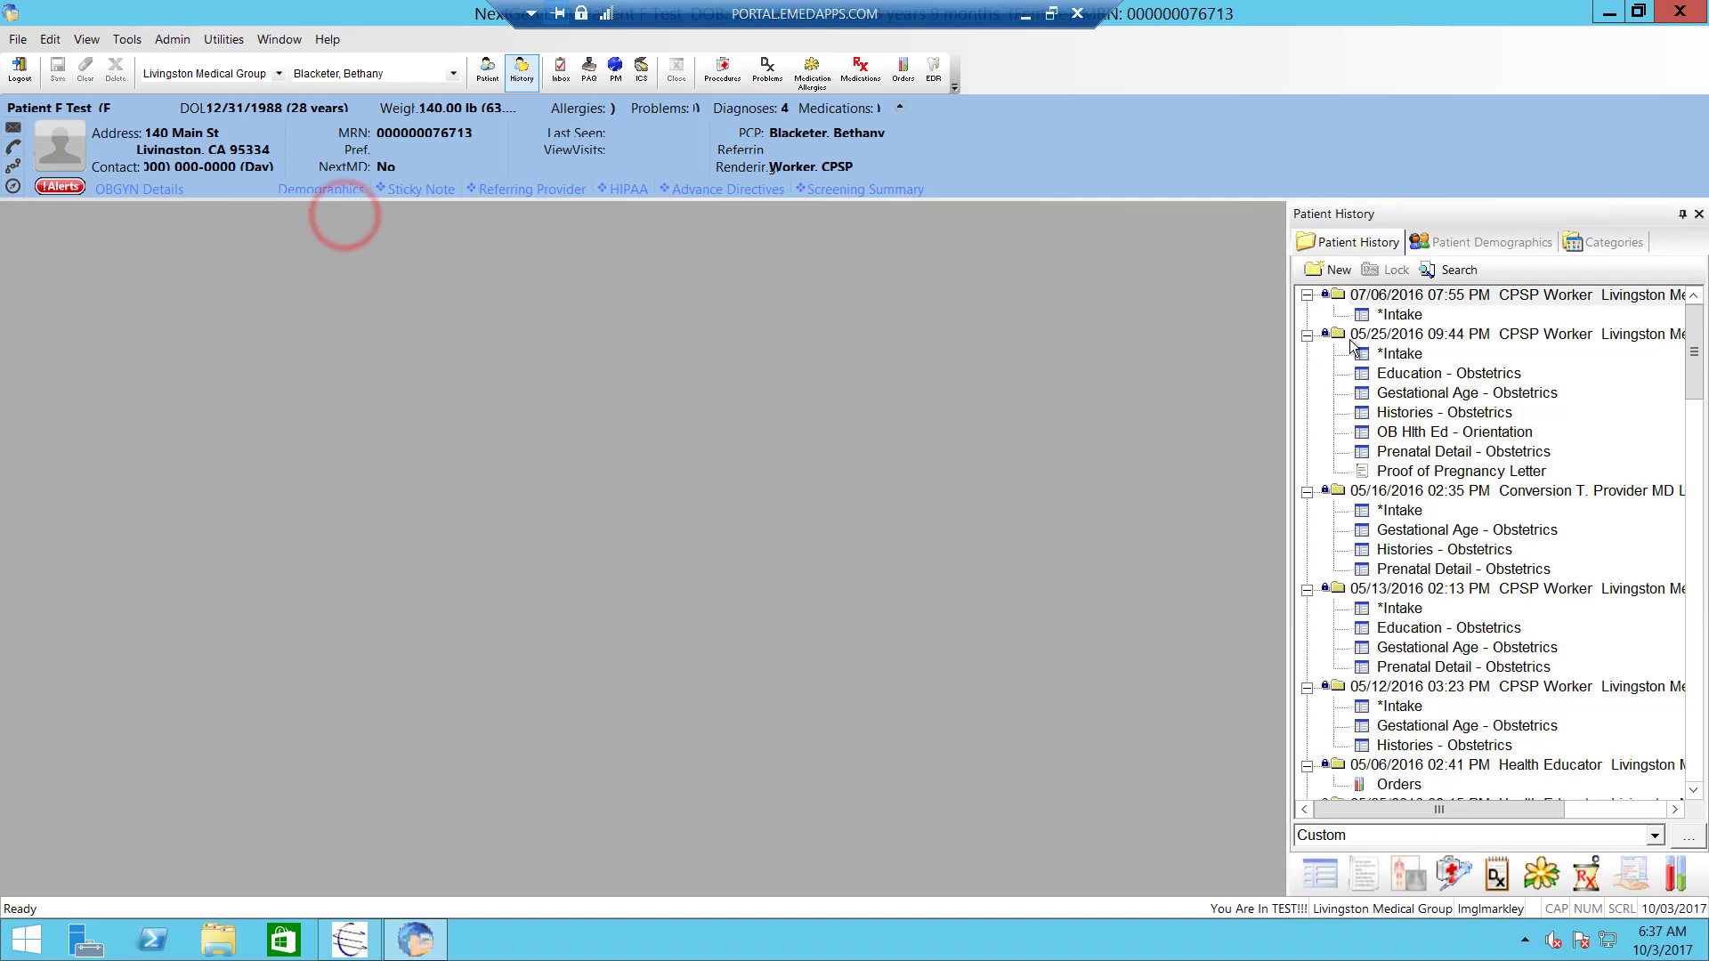
- Open the 05/25/2016 *Intake note, select 'sister' in the Historian field, then close the note
double_click(1379, 356)
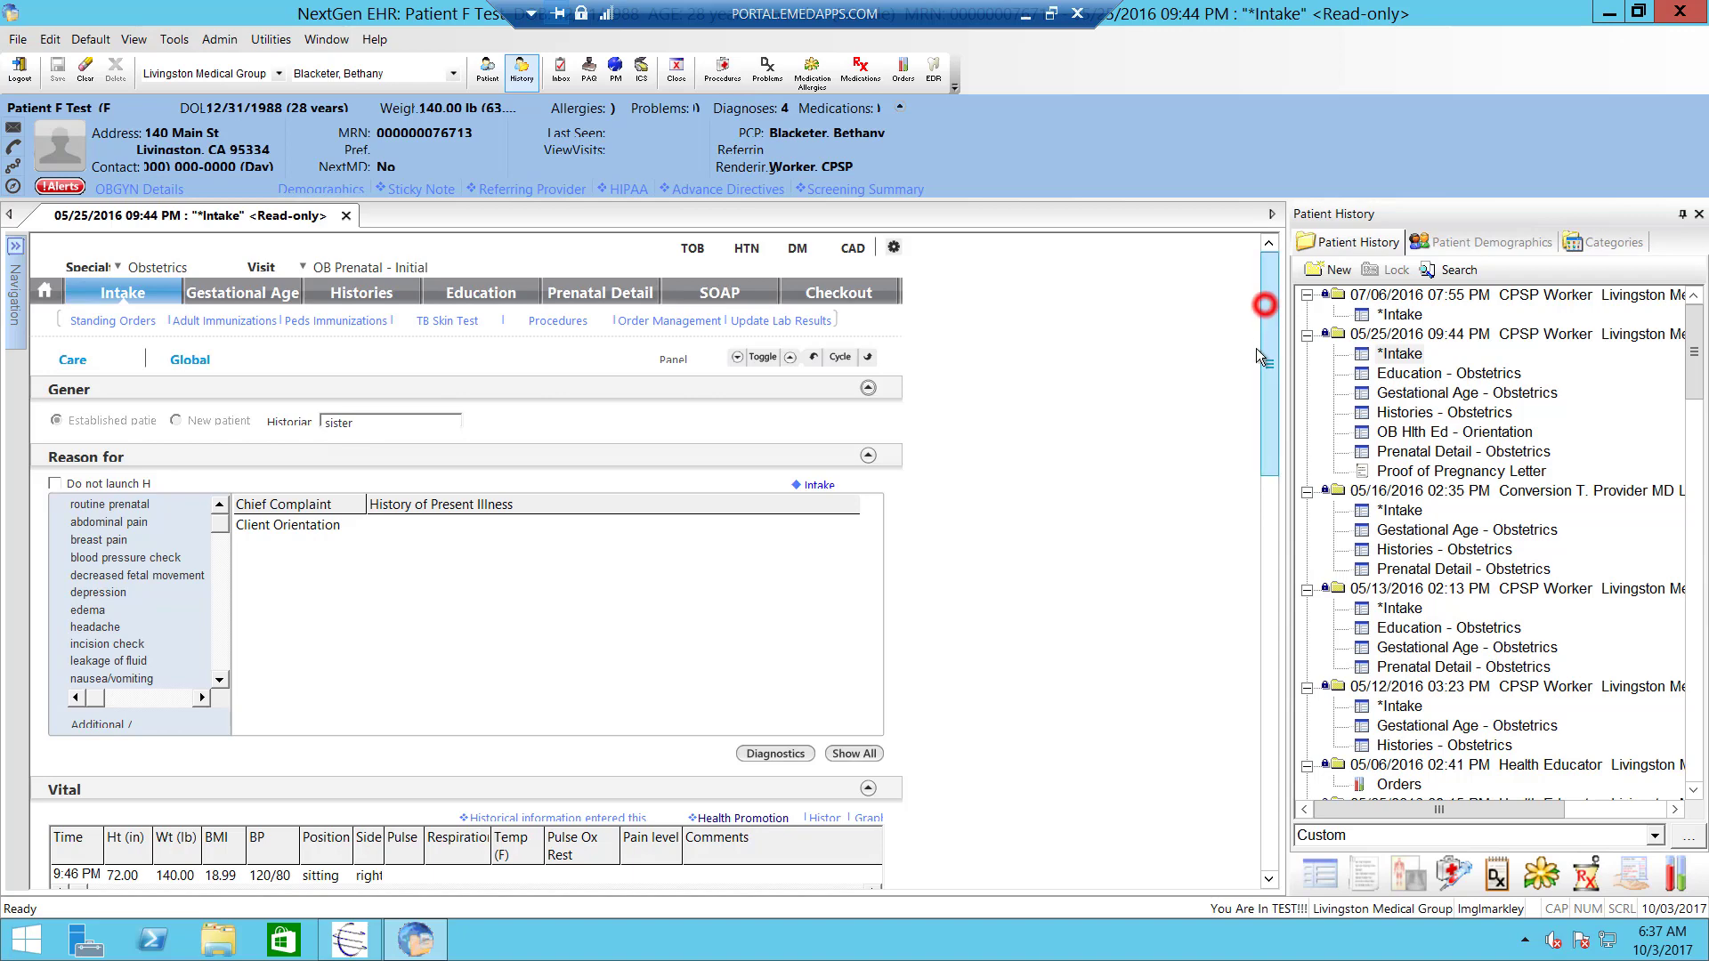
scroll(1257, 350, "down", 3)
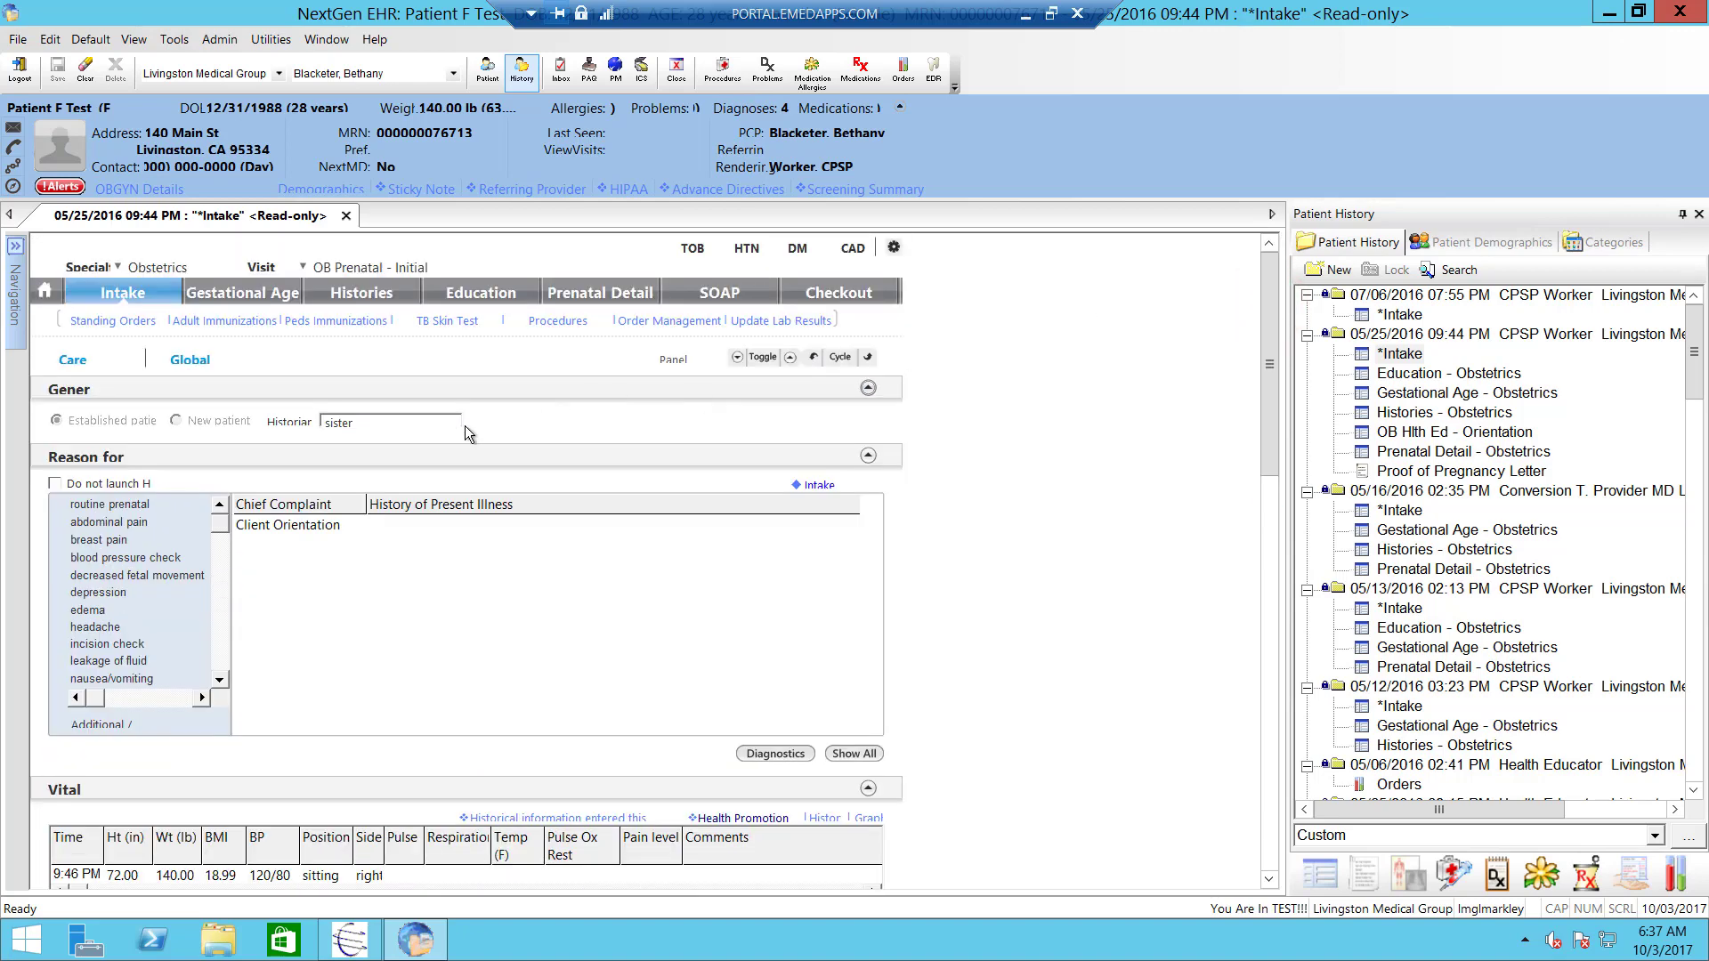
left_click(426, 430)
left_click(377, 415)
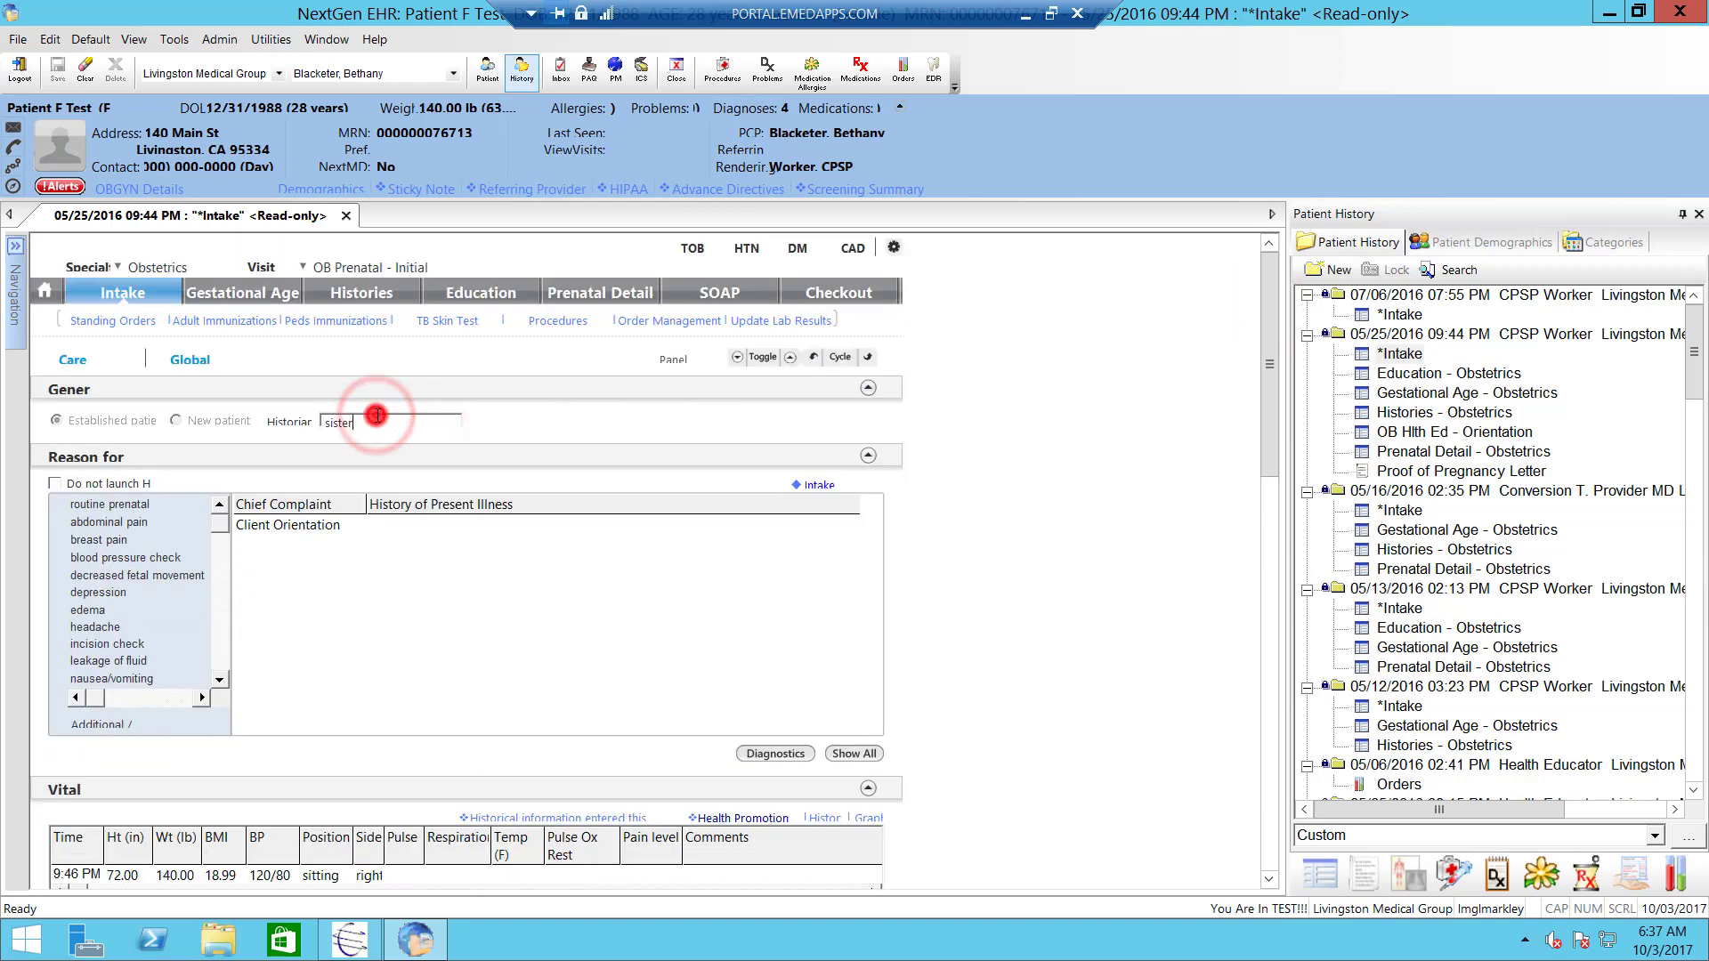
double_click(377, 415)
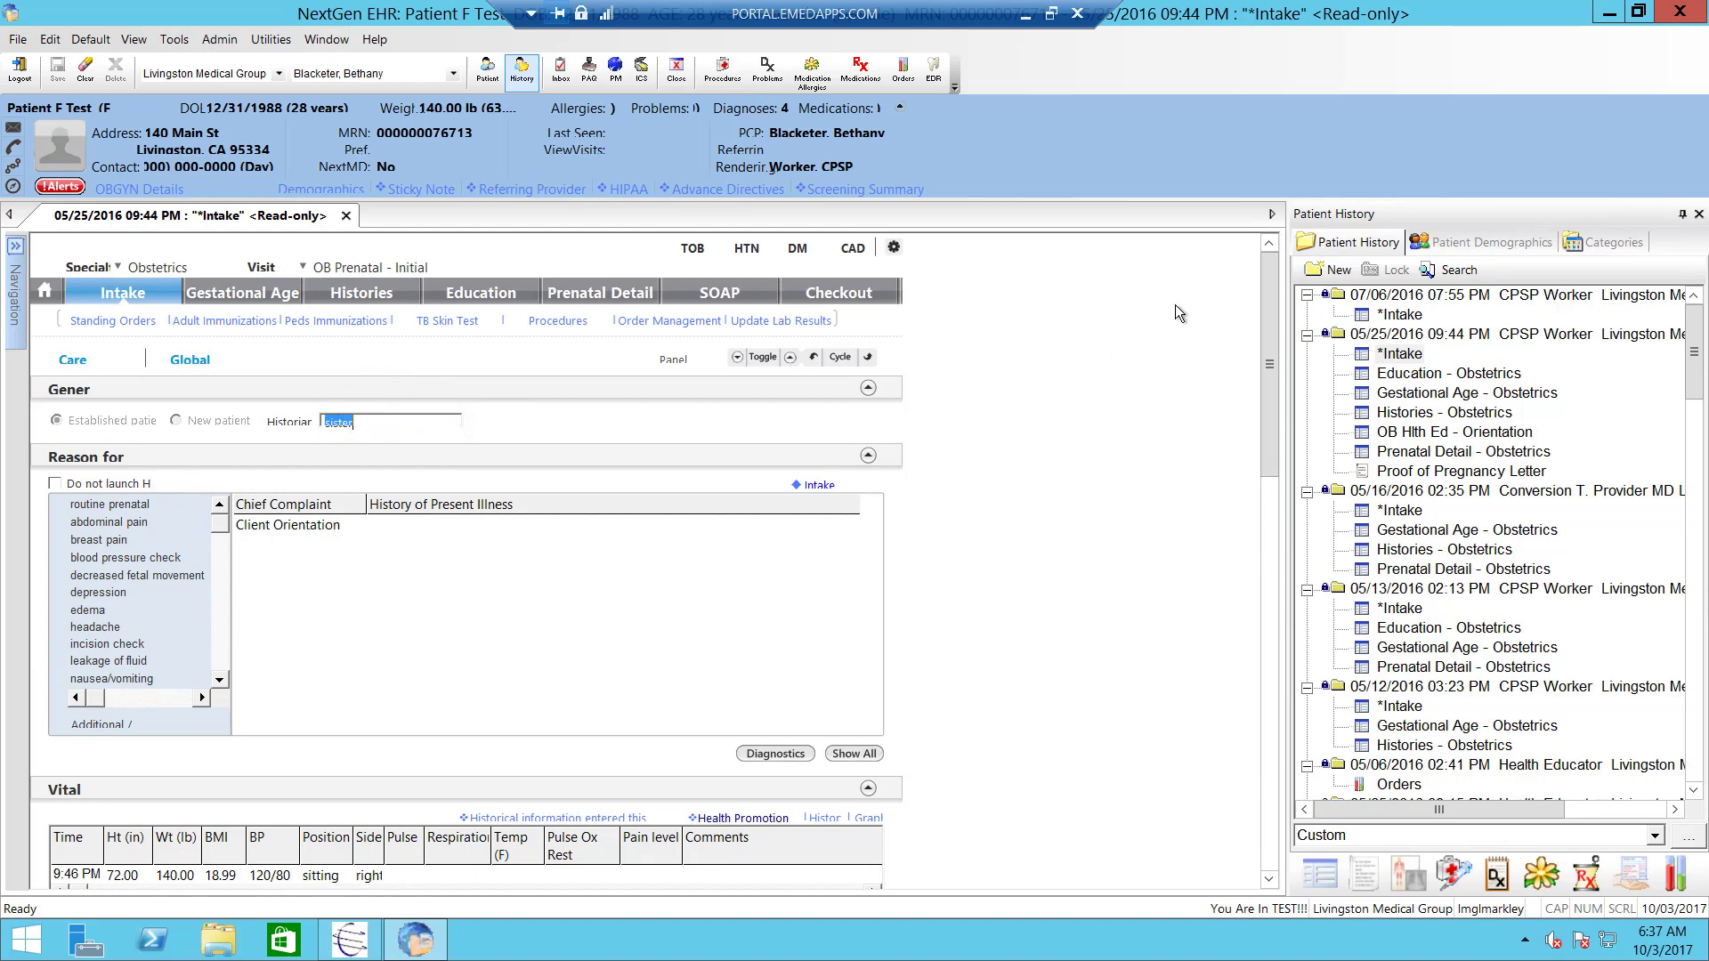
left_click(400, 423)
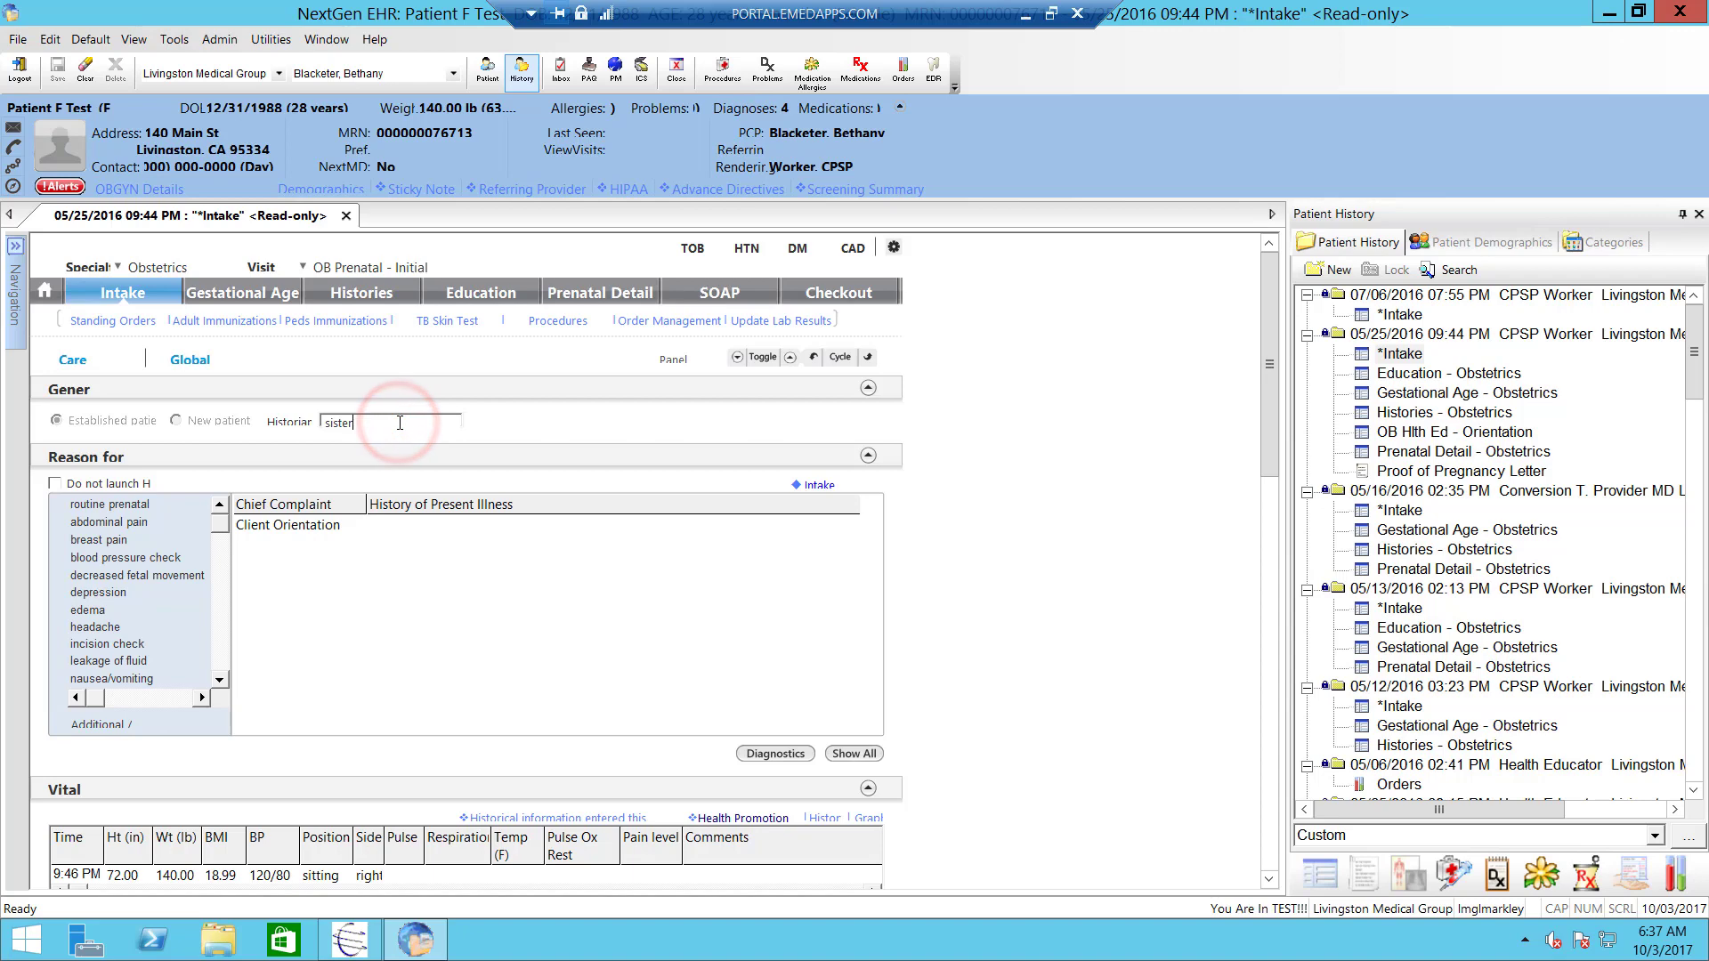
left_click(343, 216)
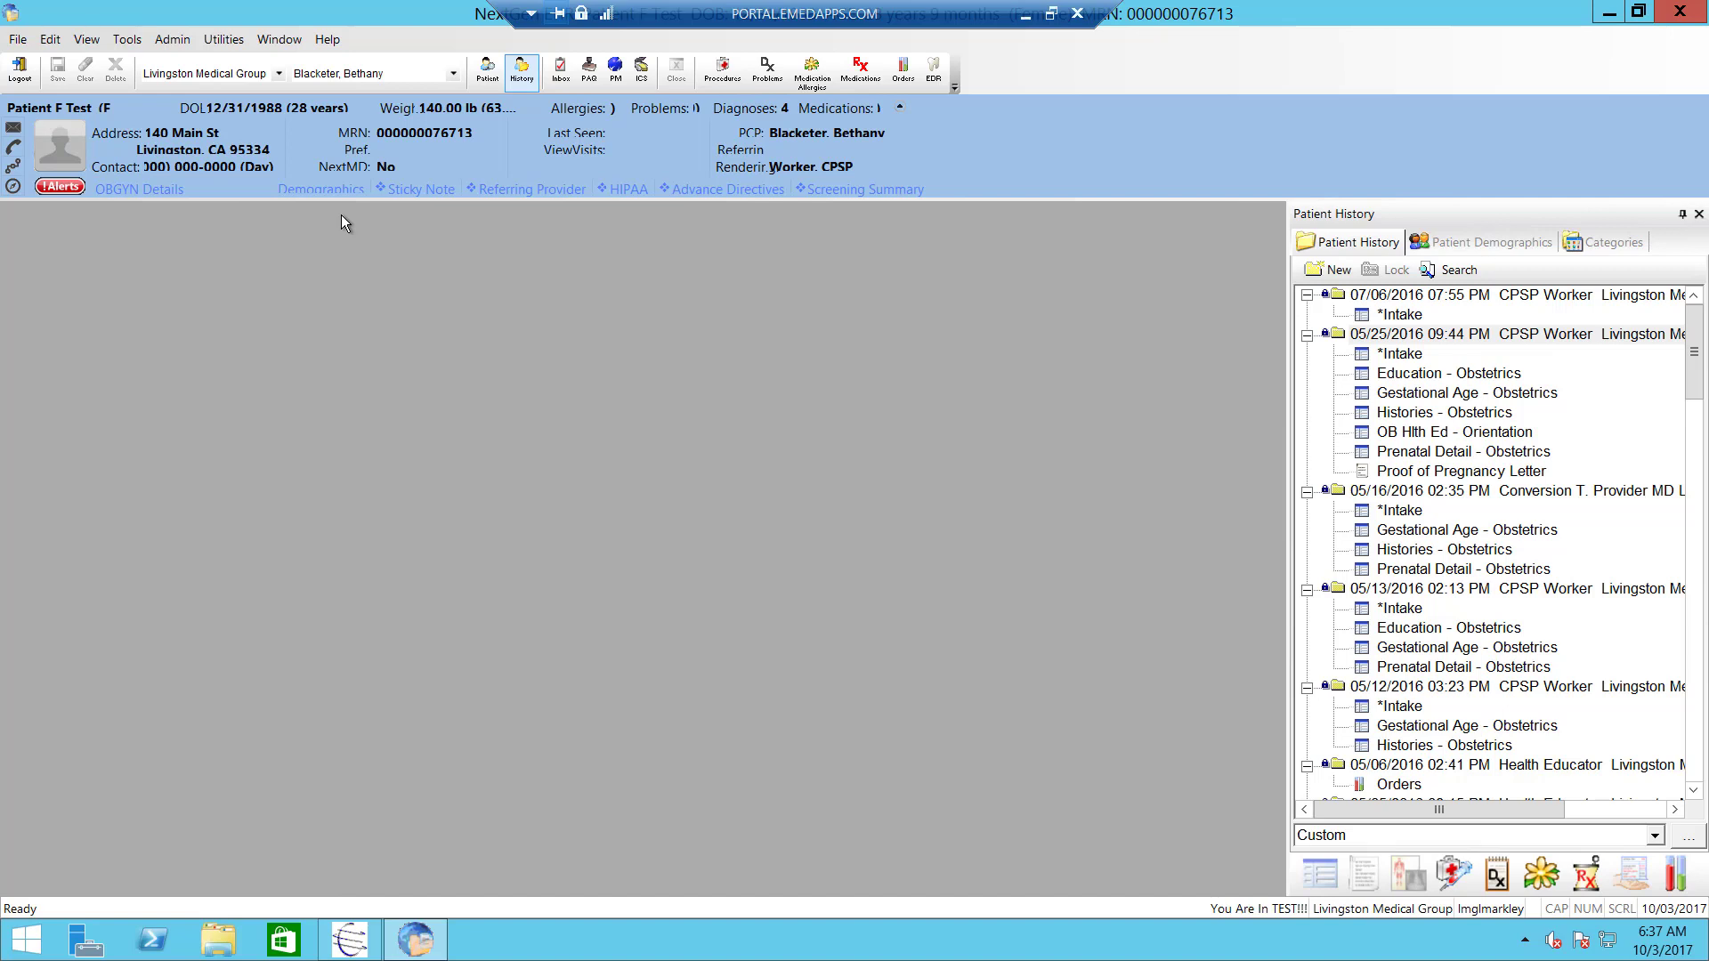
- Create a new 10/03/2017 encounter from the latest history entry and select it
left_click(1373, 298)
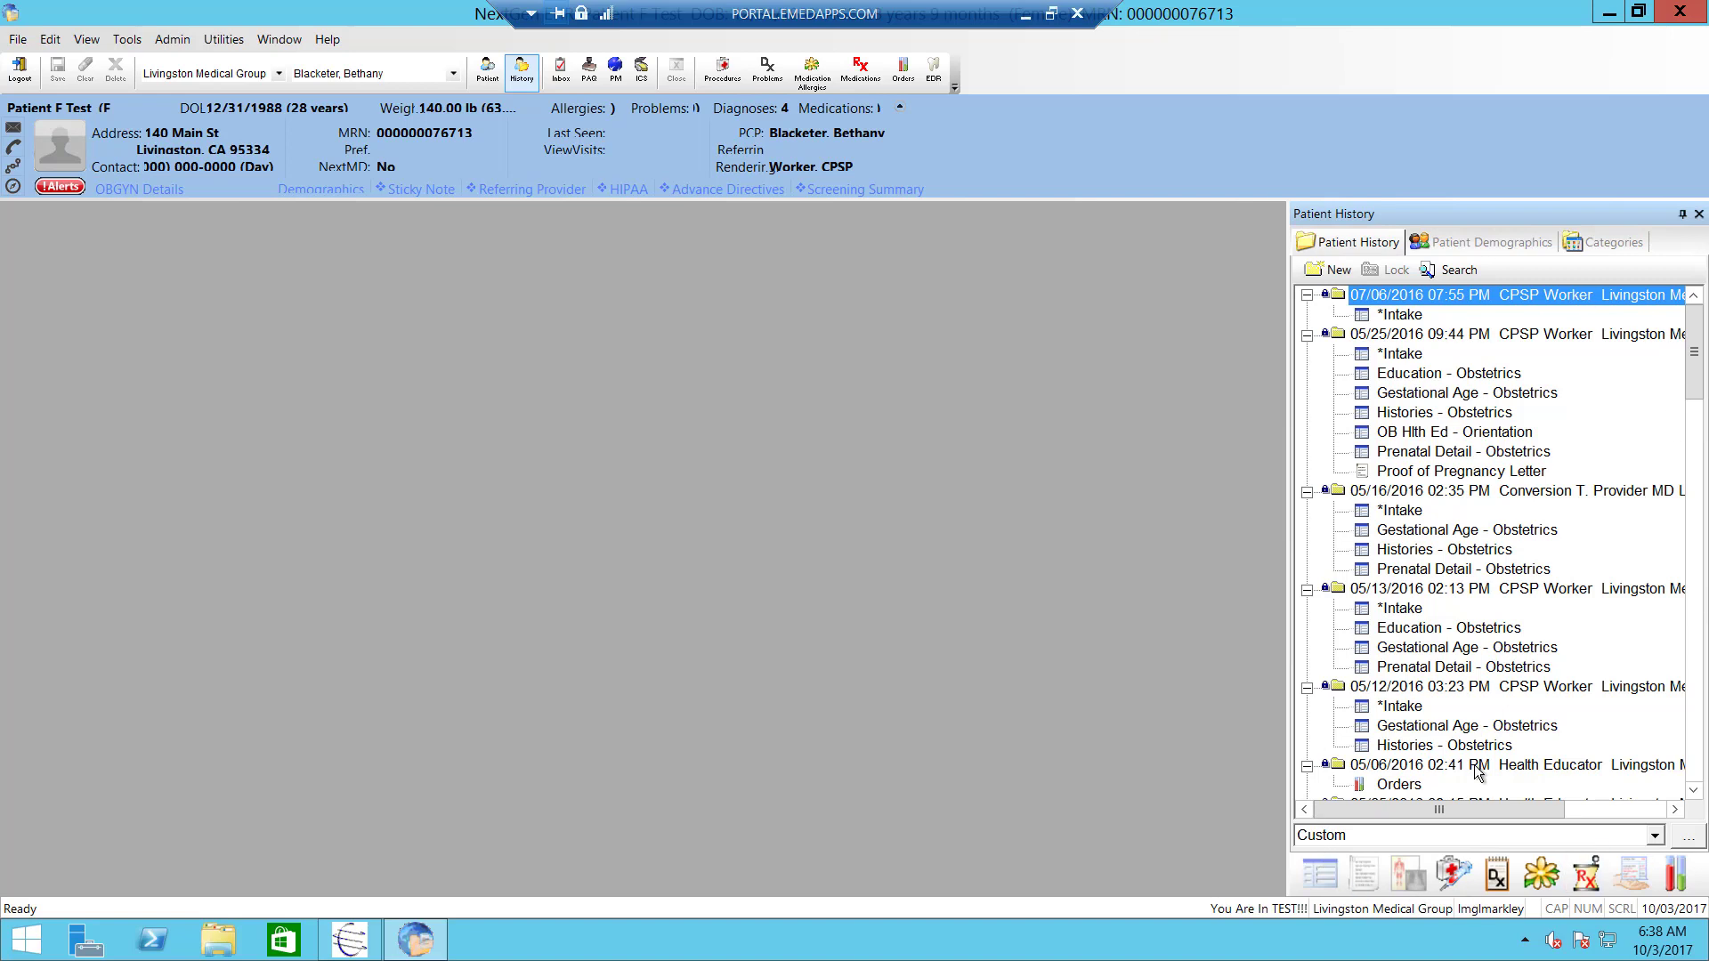
left_click(1321, 271)
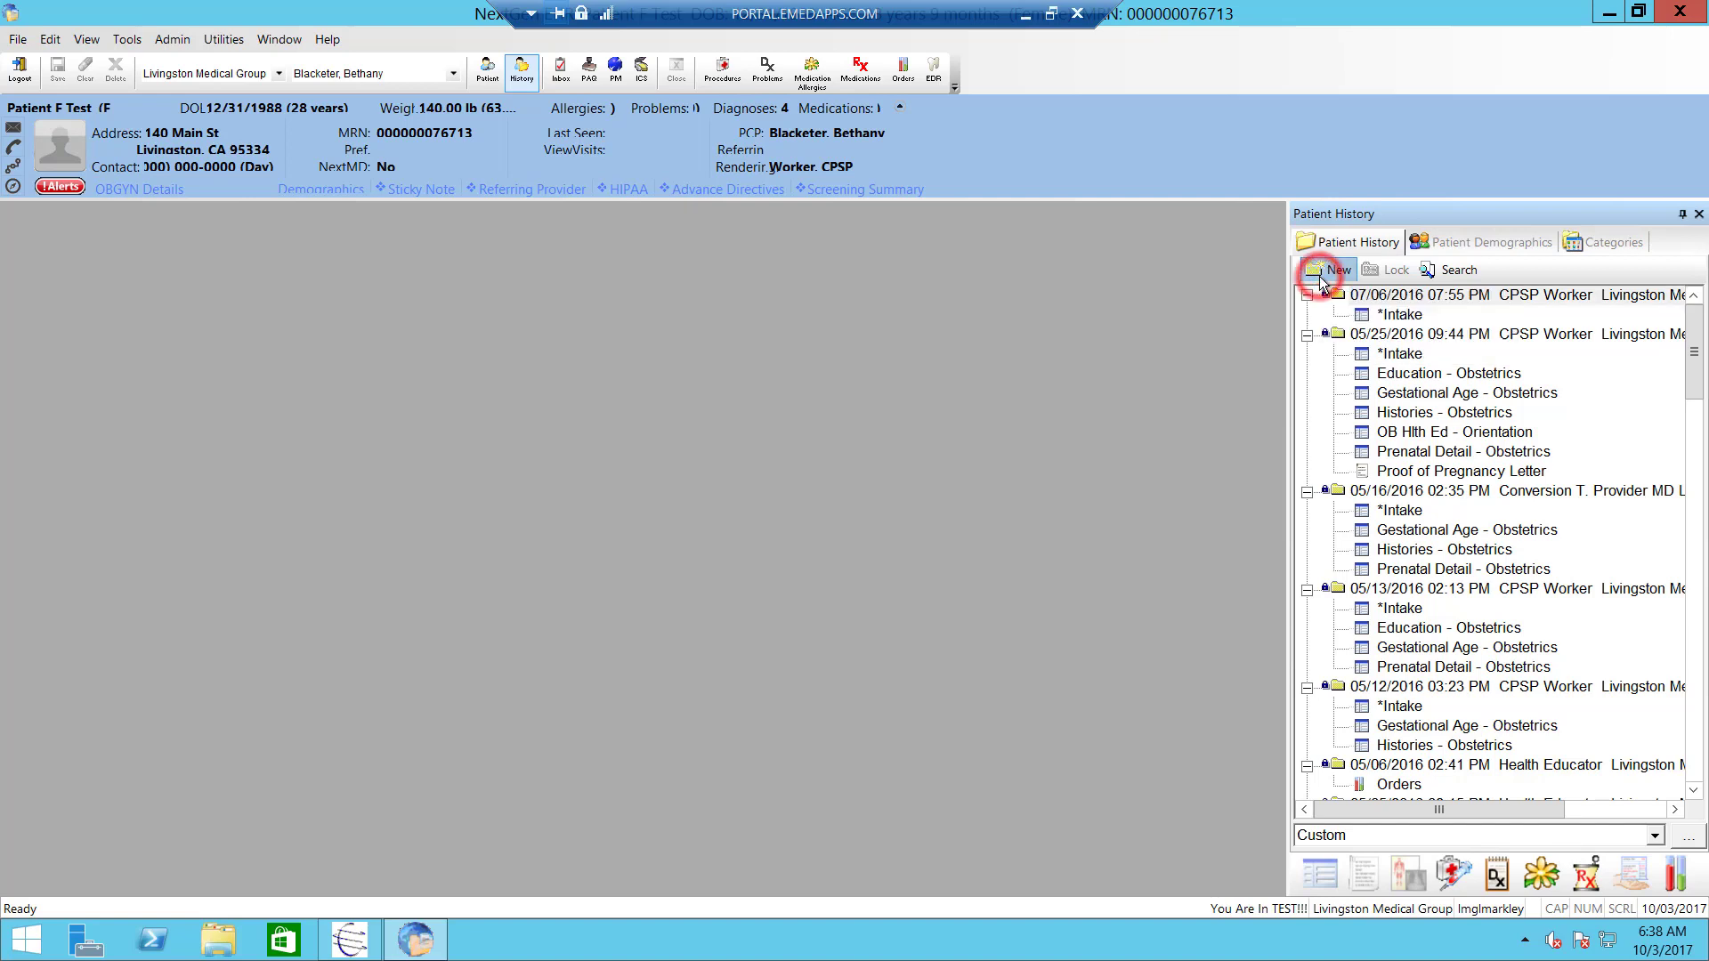
left_click(1390, 299)
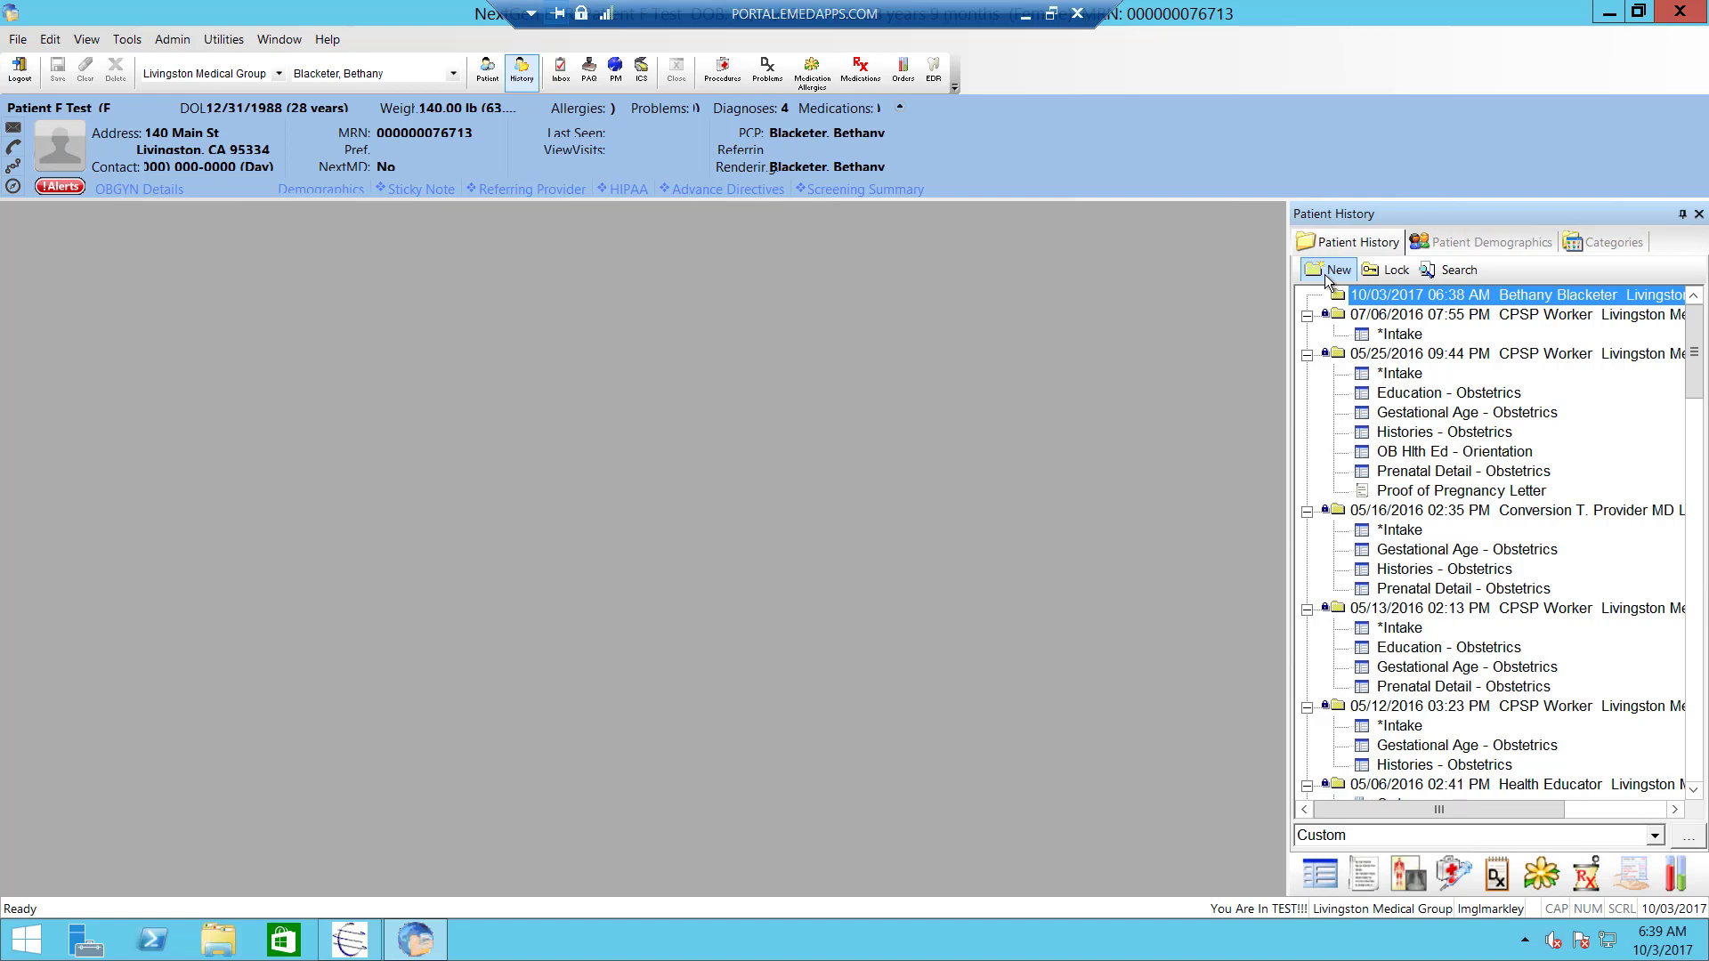
left_click(1389, 303)
- Widen the Patient History panel and select the new 10/03/2017 encounter
left_click(1286, 313)
left_click_drag(1285, 317, 1215, 318)
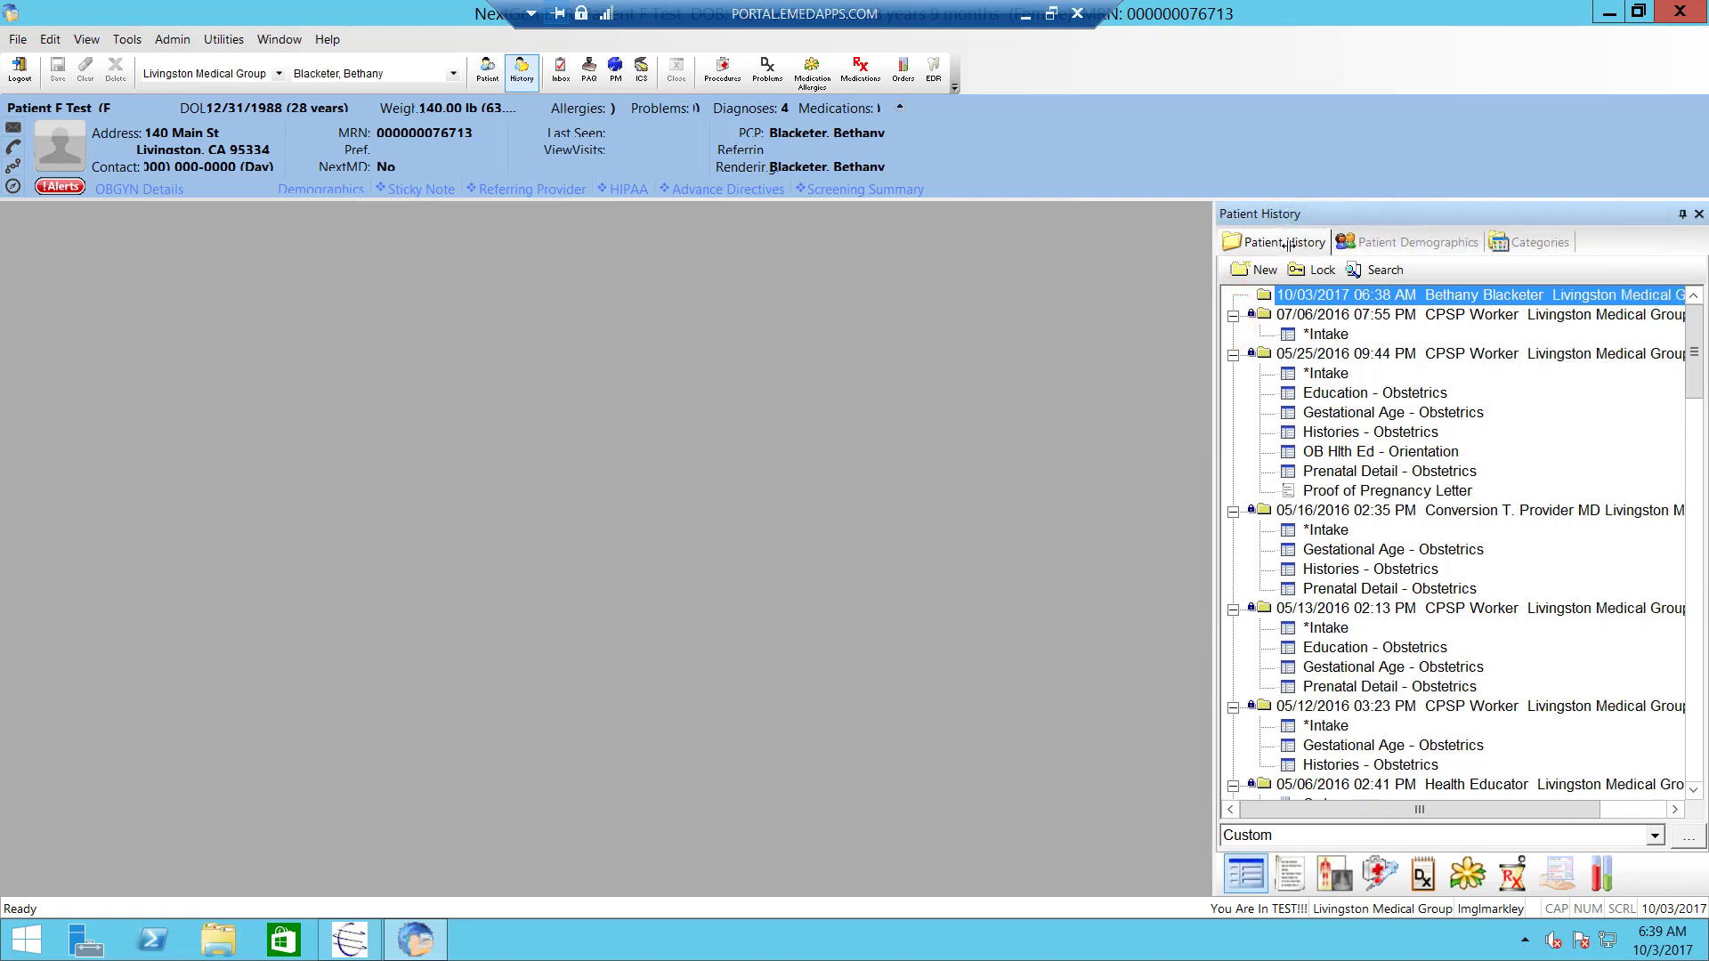
left_click(1429, 295)
- Enter the encounter remark 'History Toolbar Overview', correcting the typo
right_click(1517, 301)
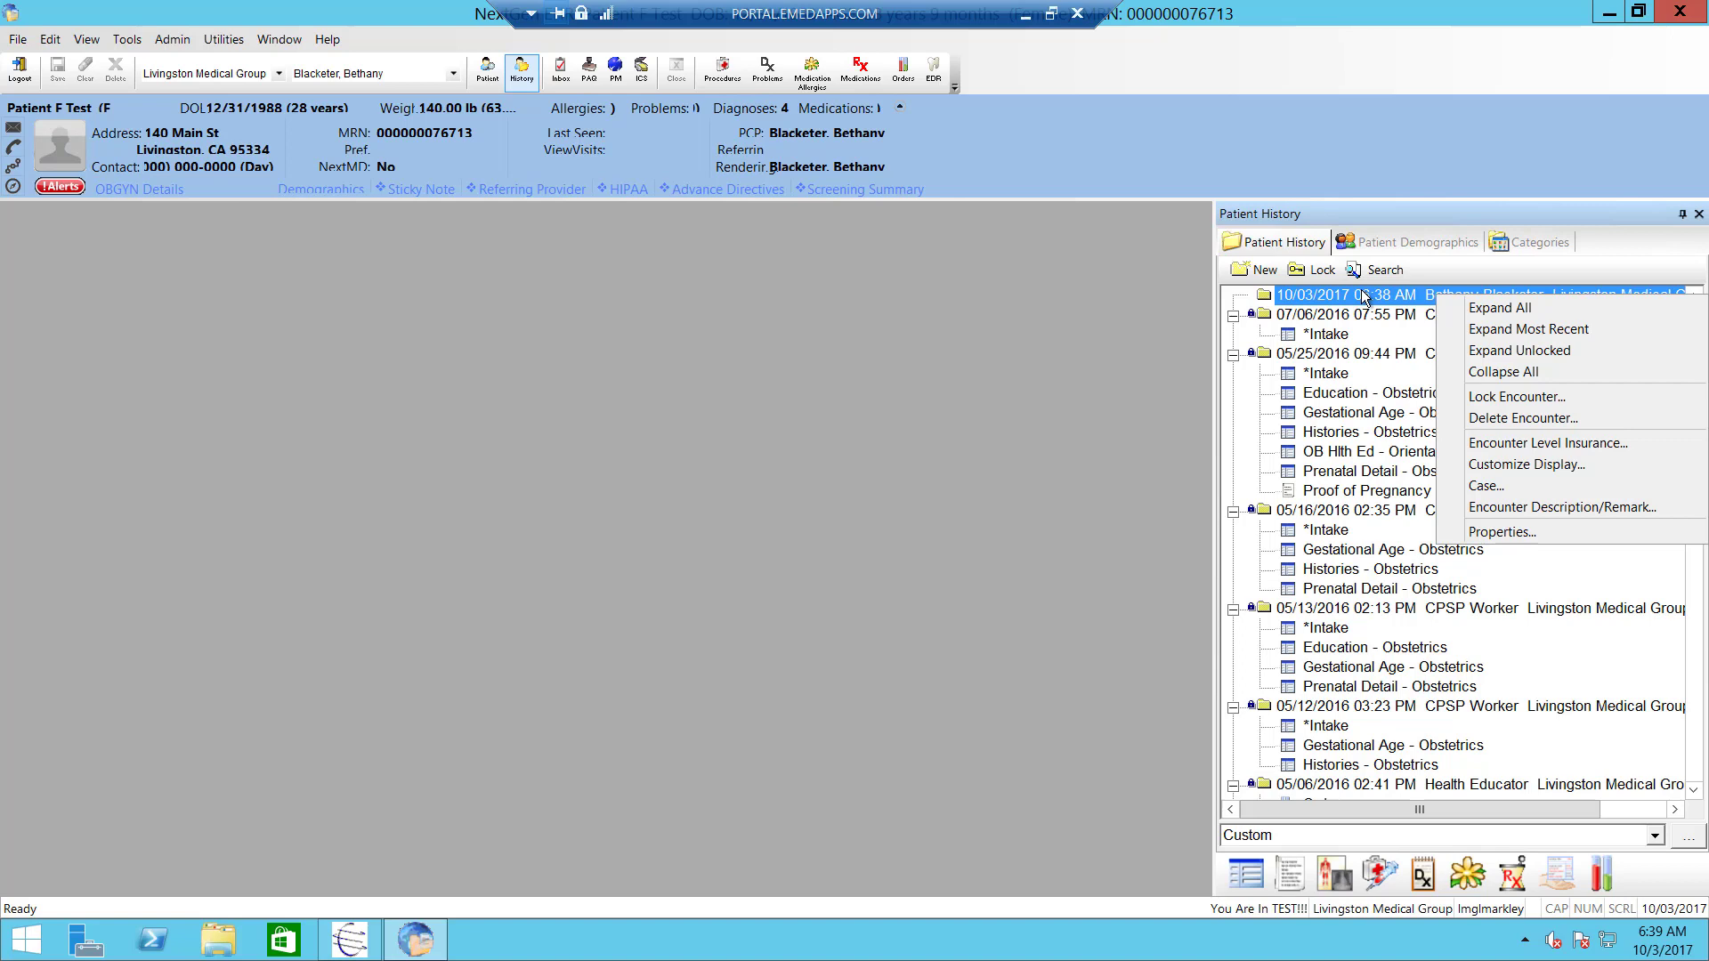
left_click(1520, 507)
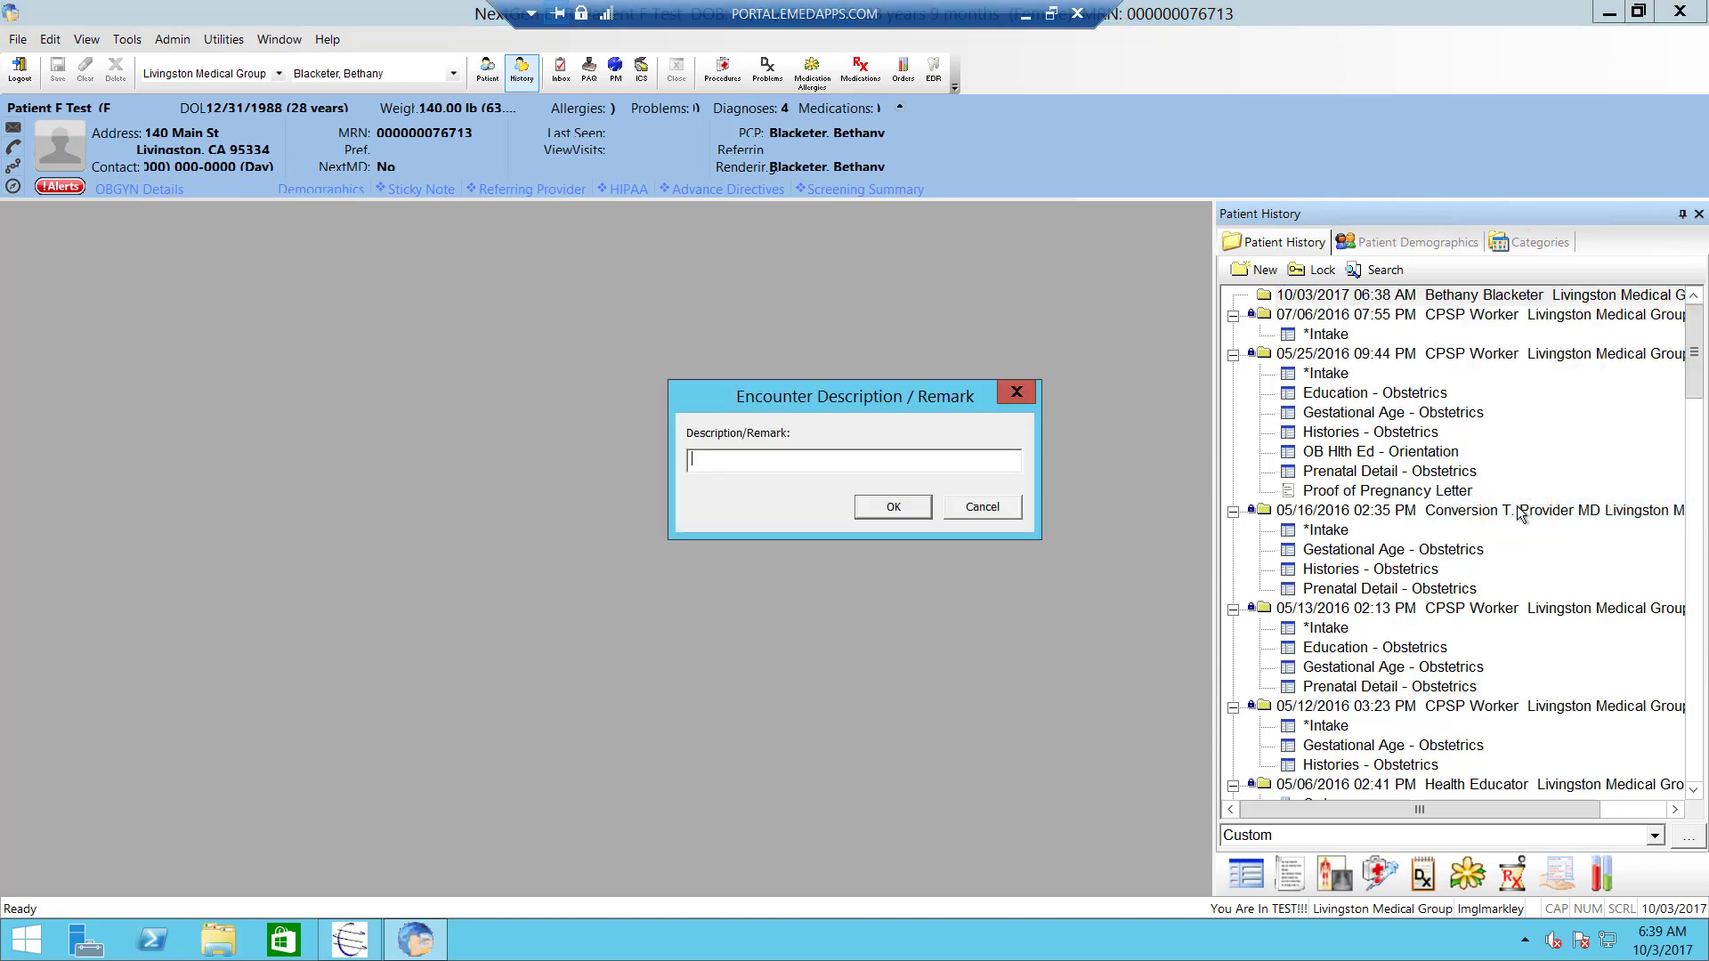
type("History Toolbar Ovewview")
key("BackSpace")
key("BackSpace")
key("BackSpace")
key("BackSpace")
key("BackSpace")
type("rview")
- Confirm the remark, refresh the history view, and select the History Toolbar Overview encounter
left_click(891, 509)
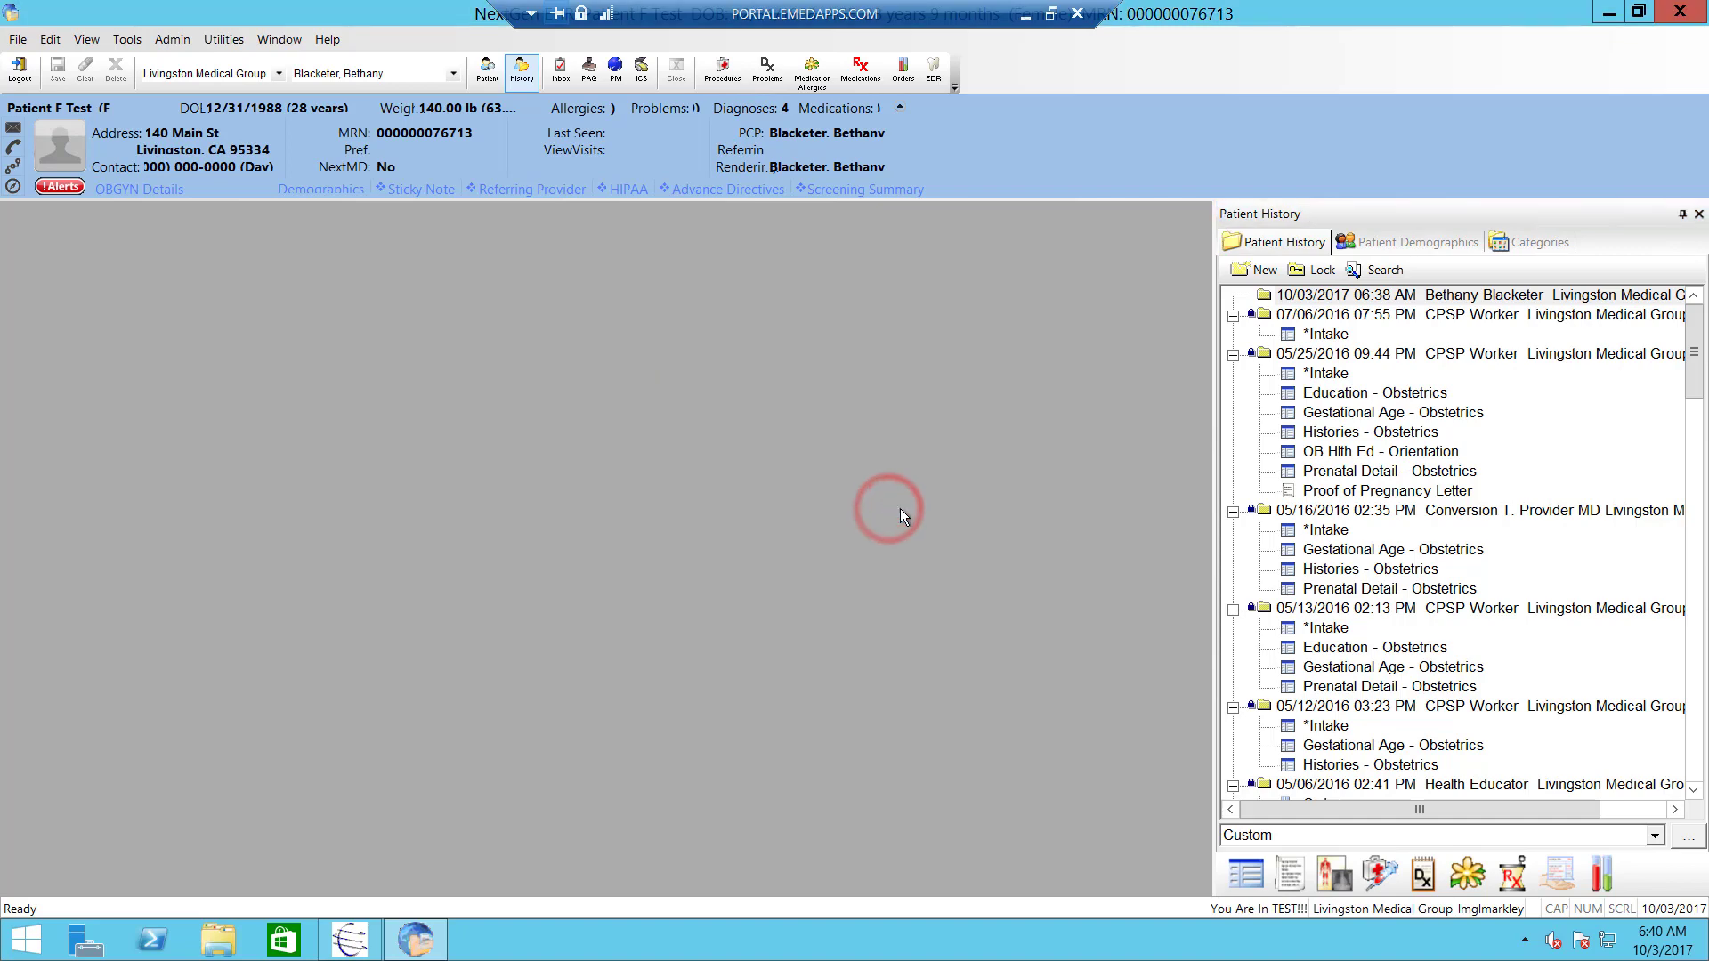
left_click(1257, 836)
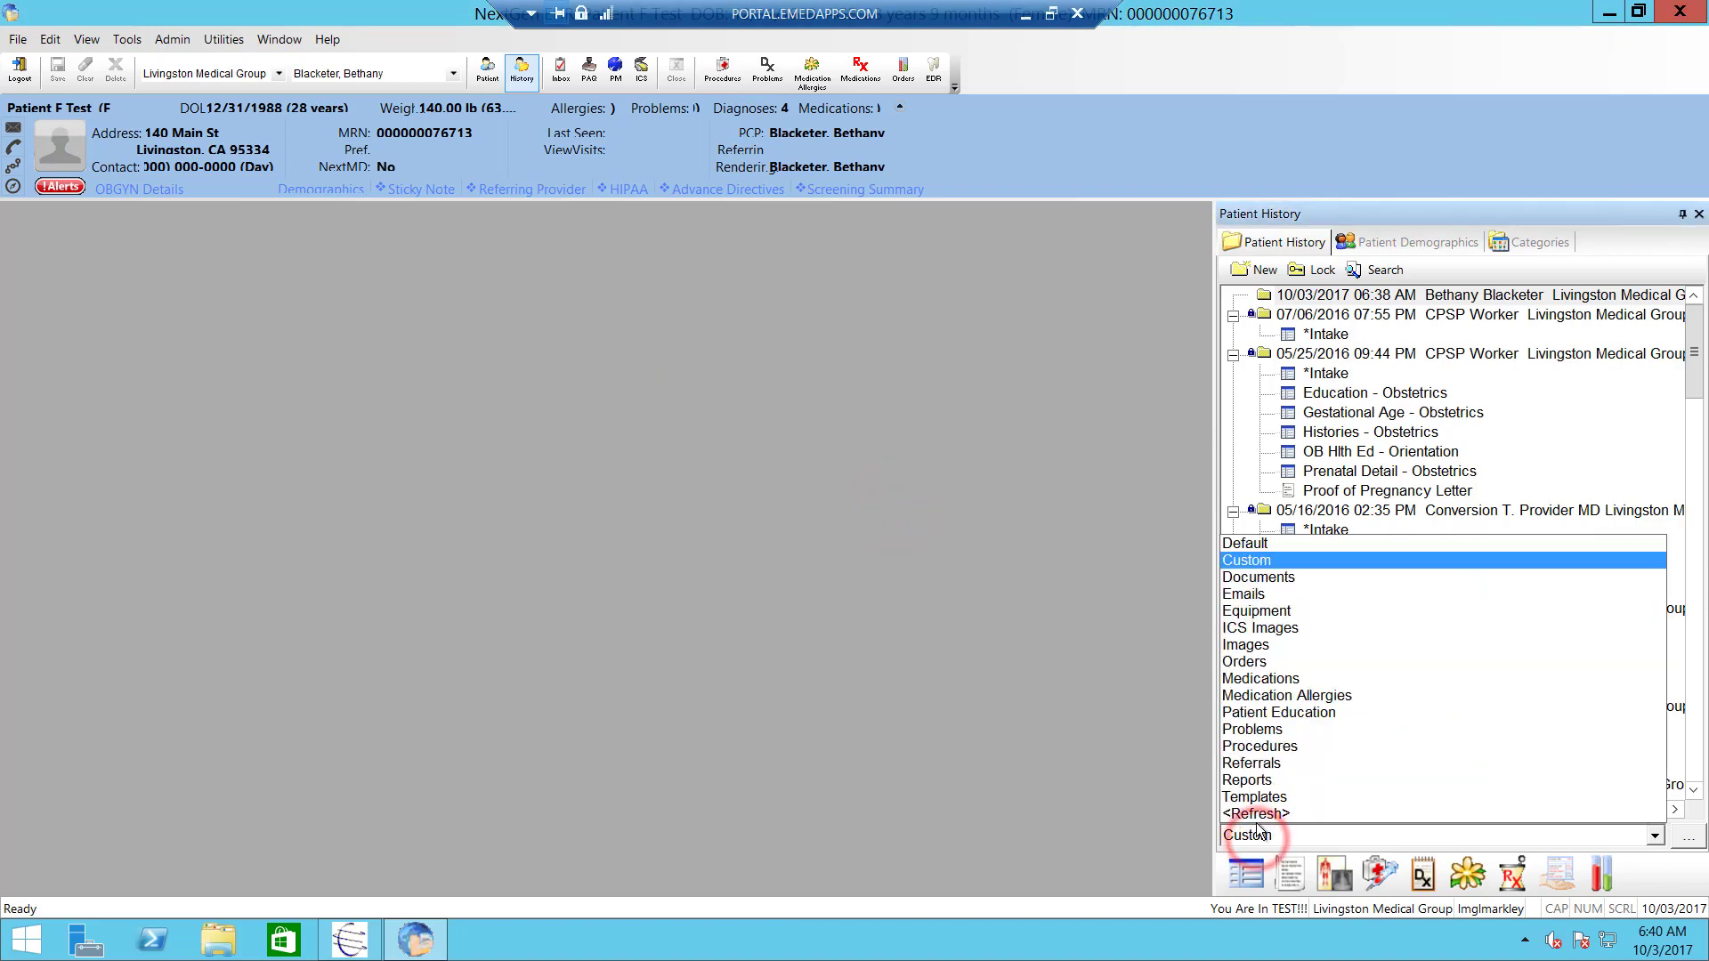
left_click(1257, 819)
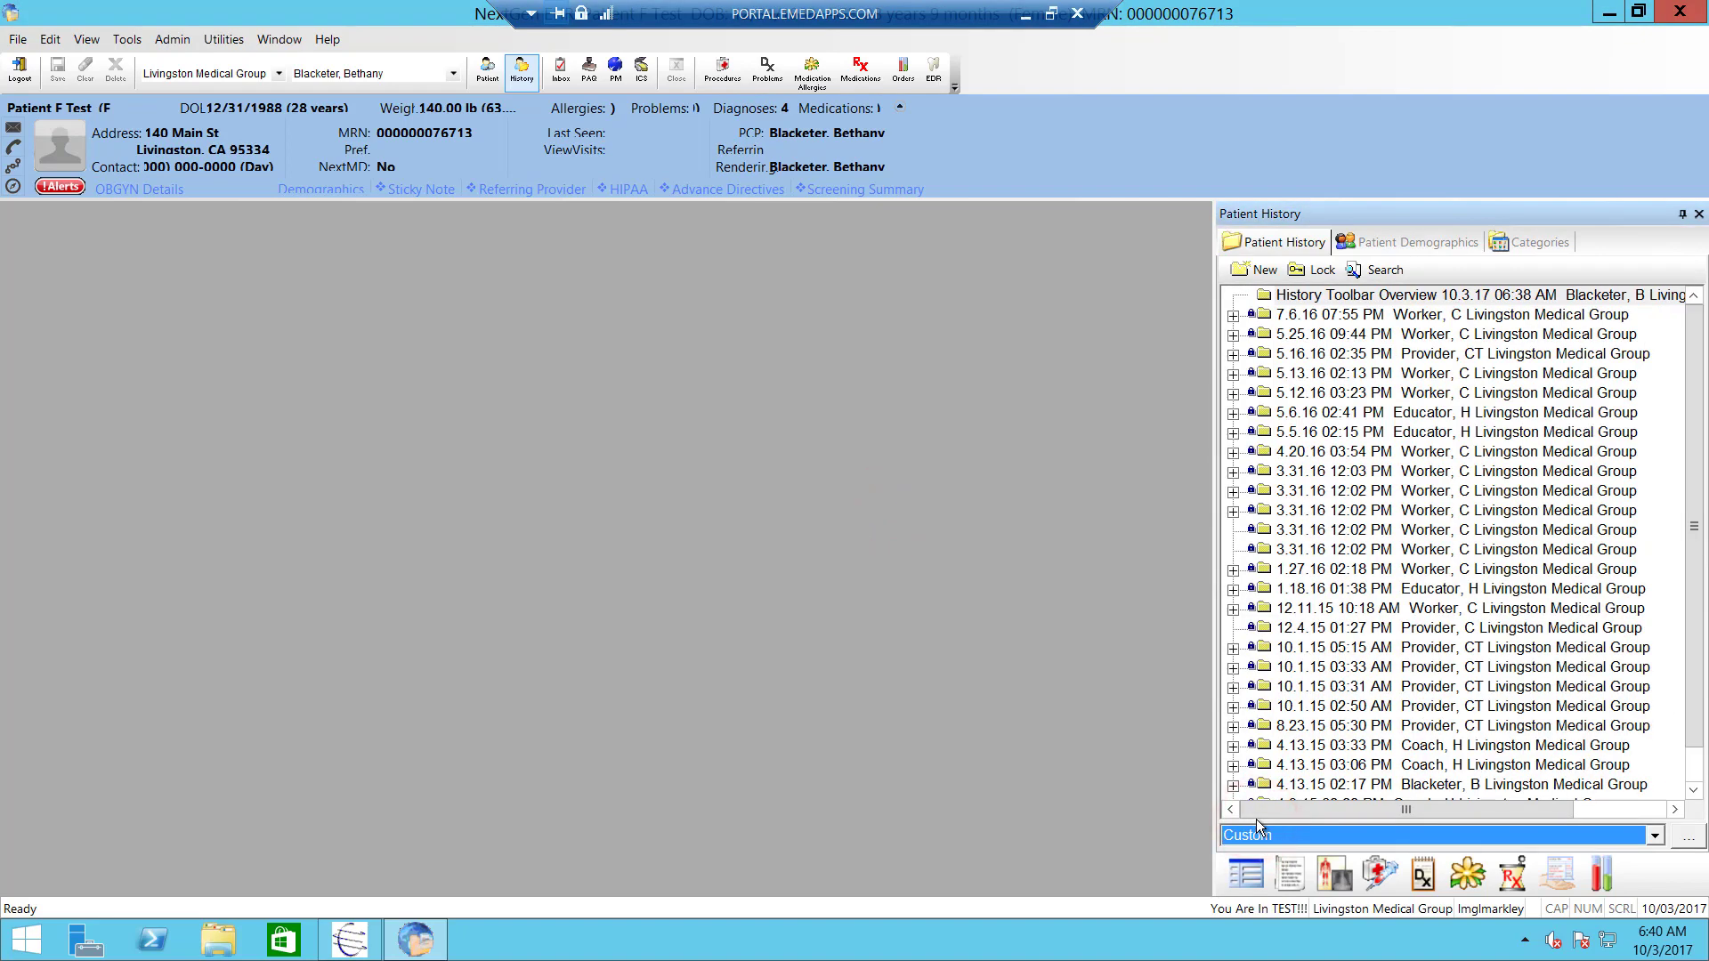
left_click(1283, 294)
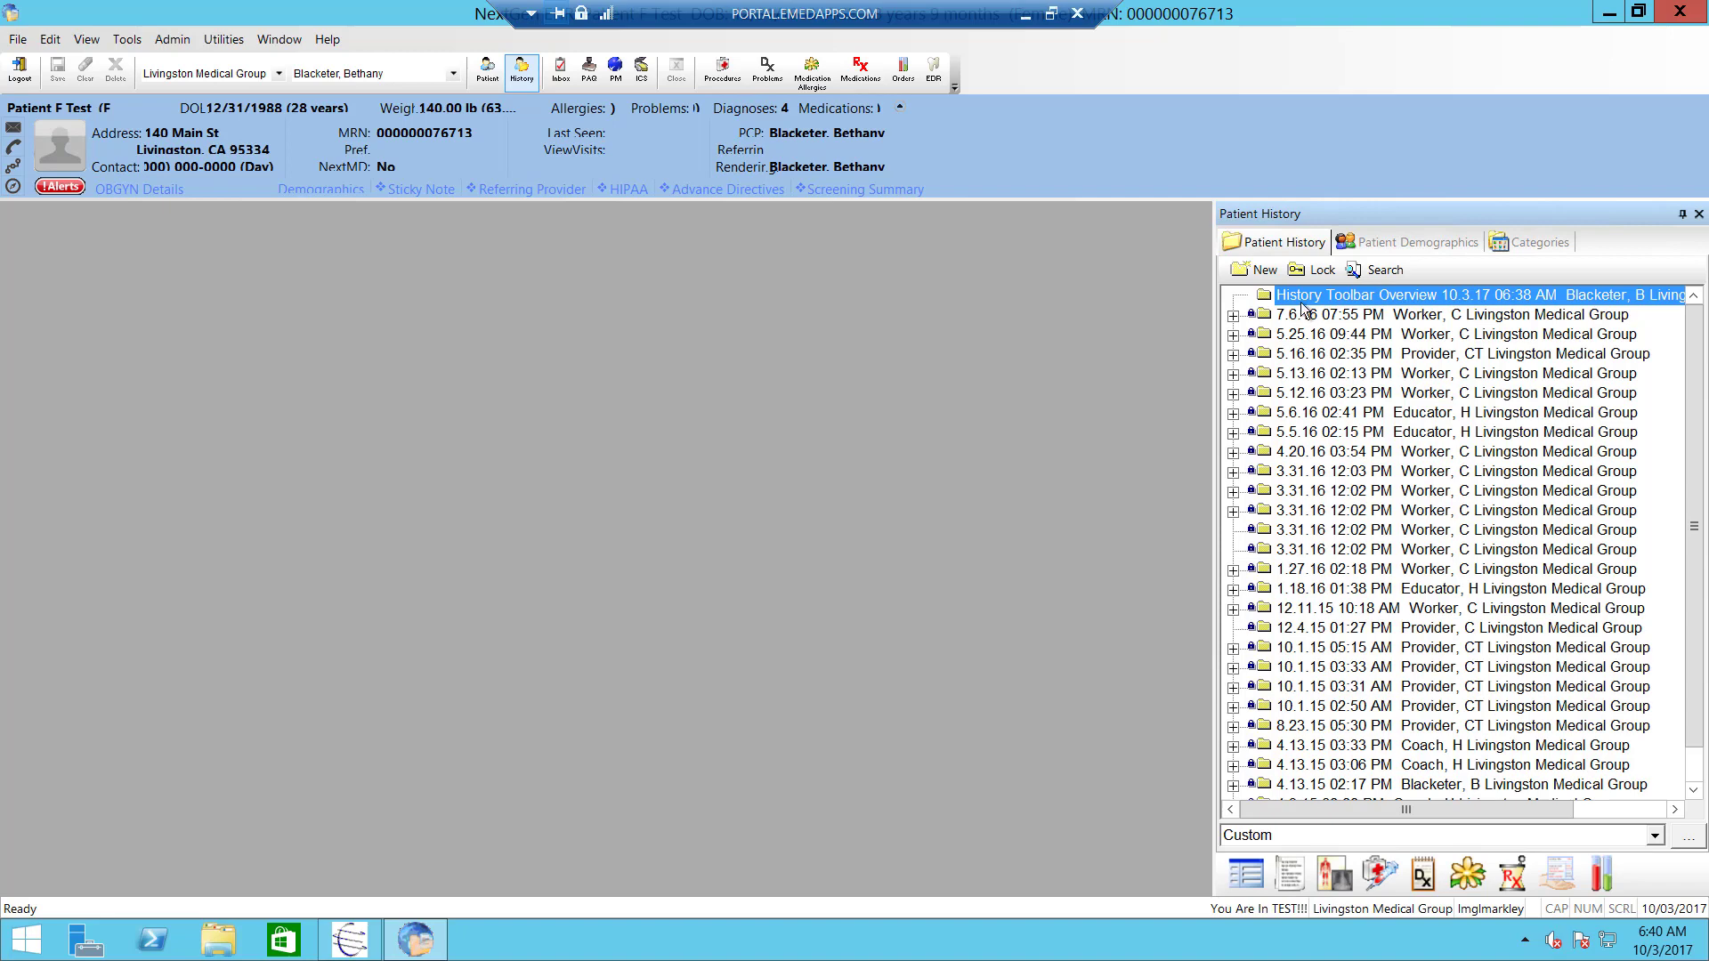
- Open the *Intake template for the new encounter, choosing Family Practice specialty and Office Visit
left_click(1247, 881)
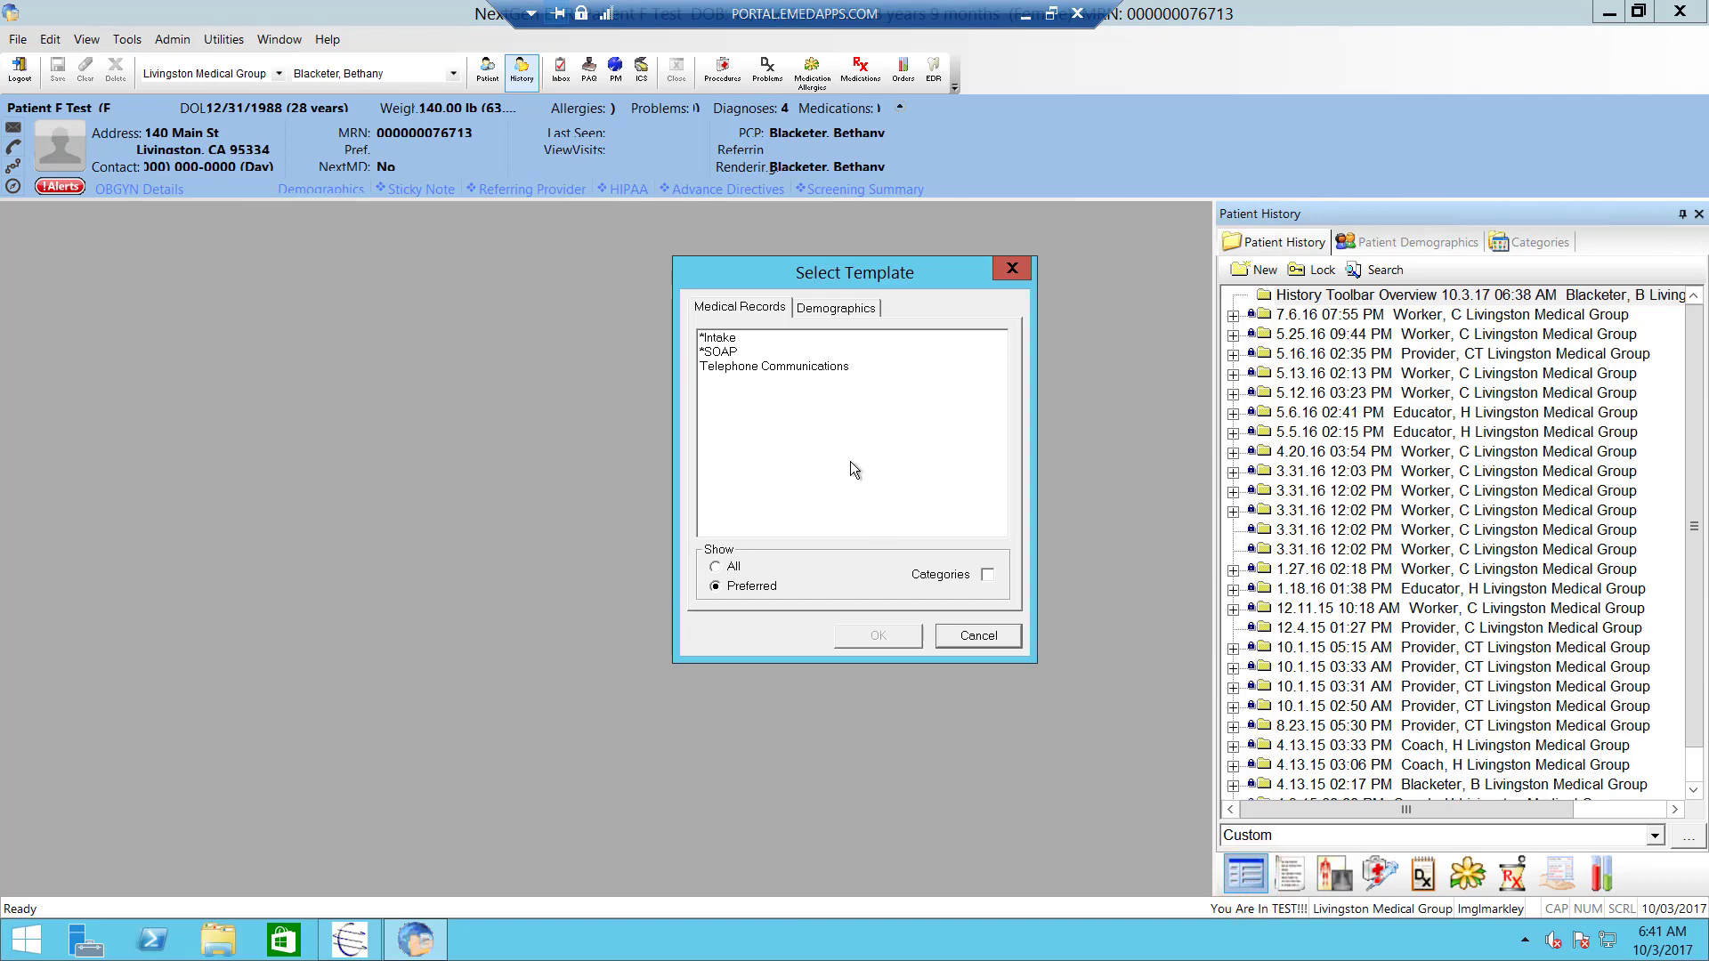
double_click(723, 338)
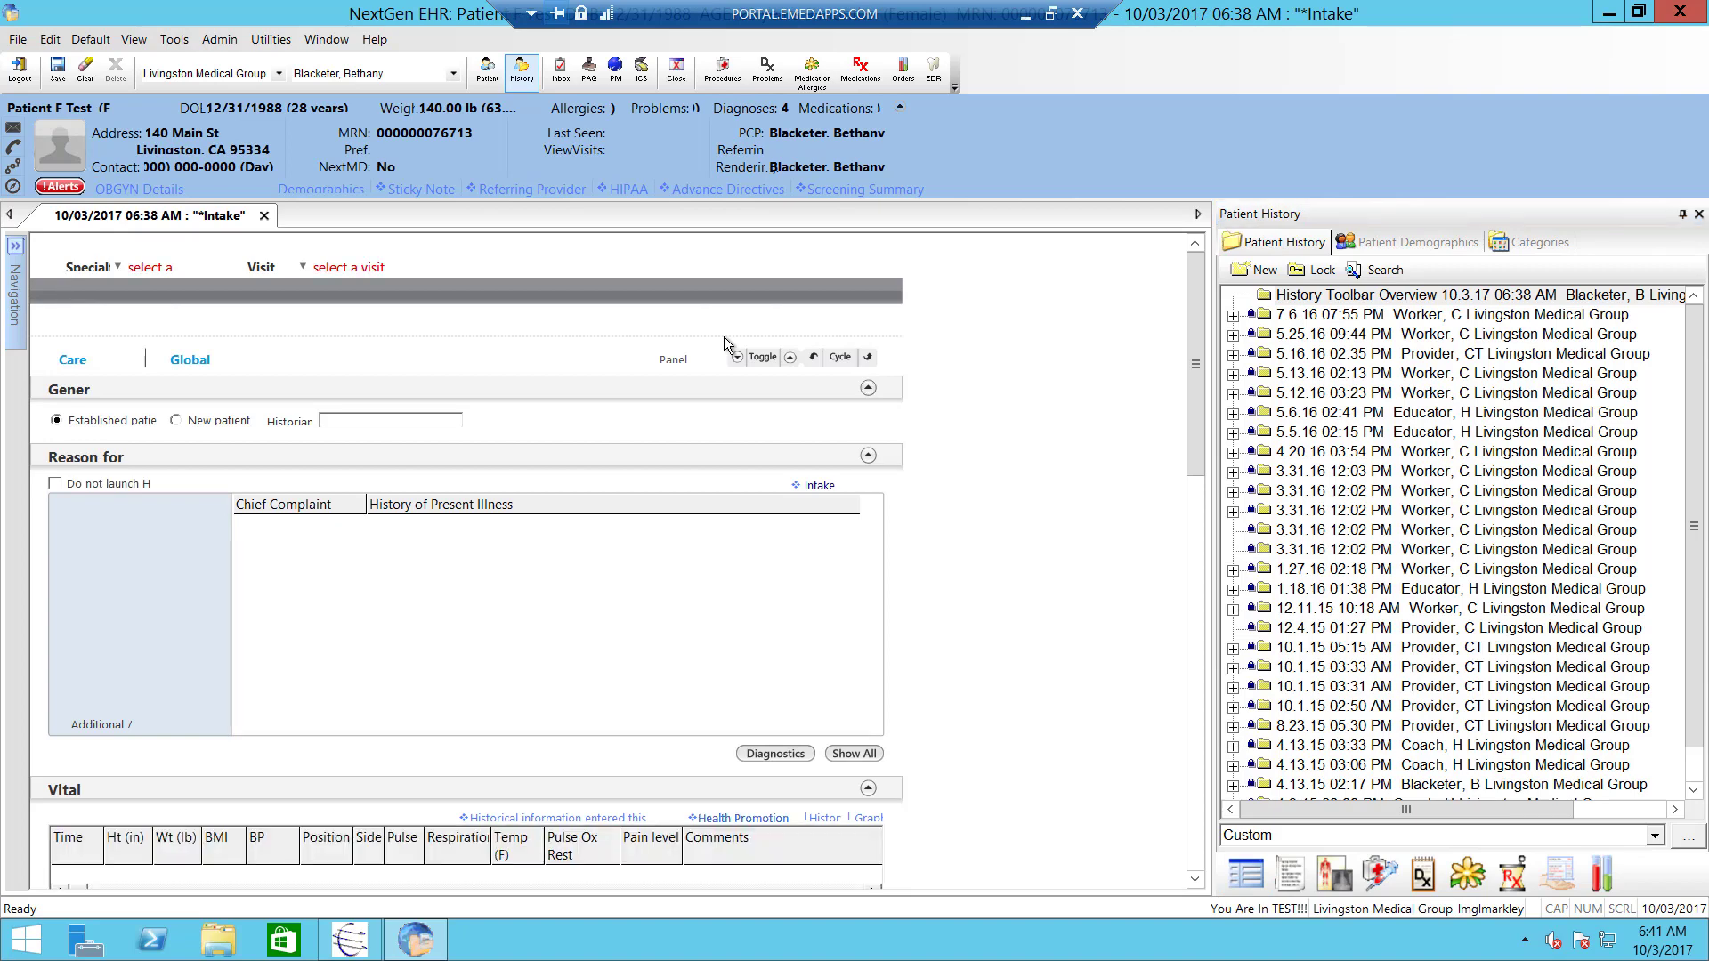
left_click(144, 269)
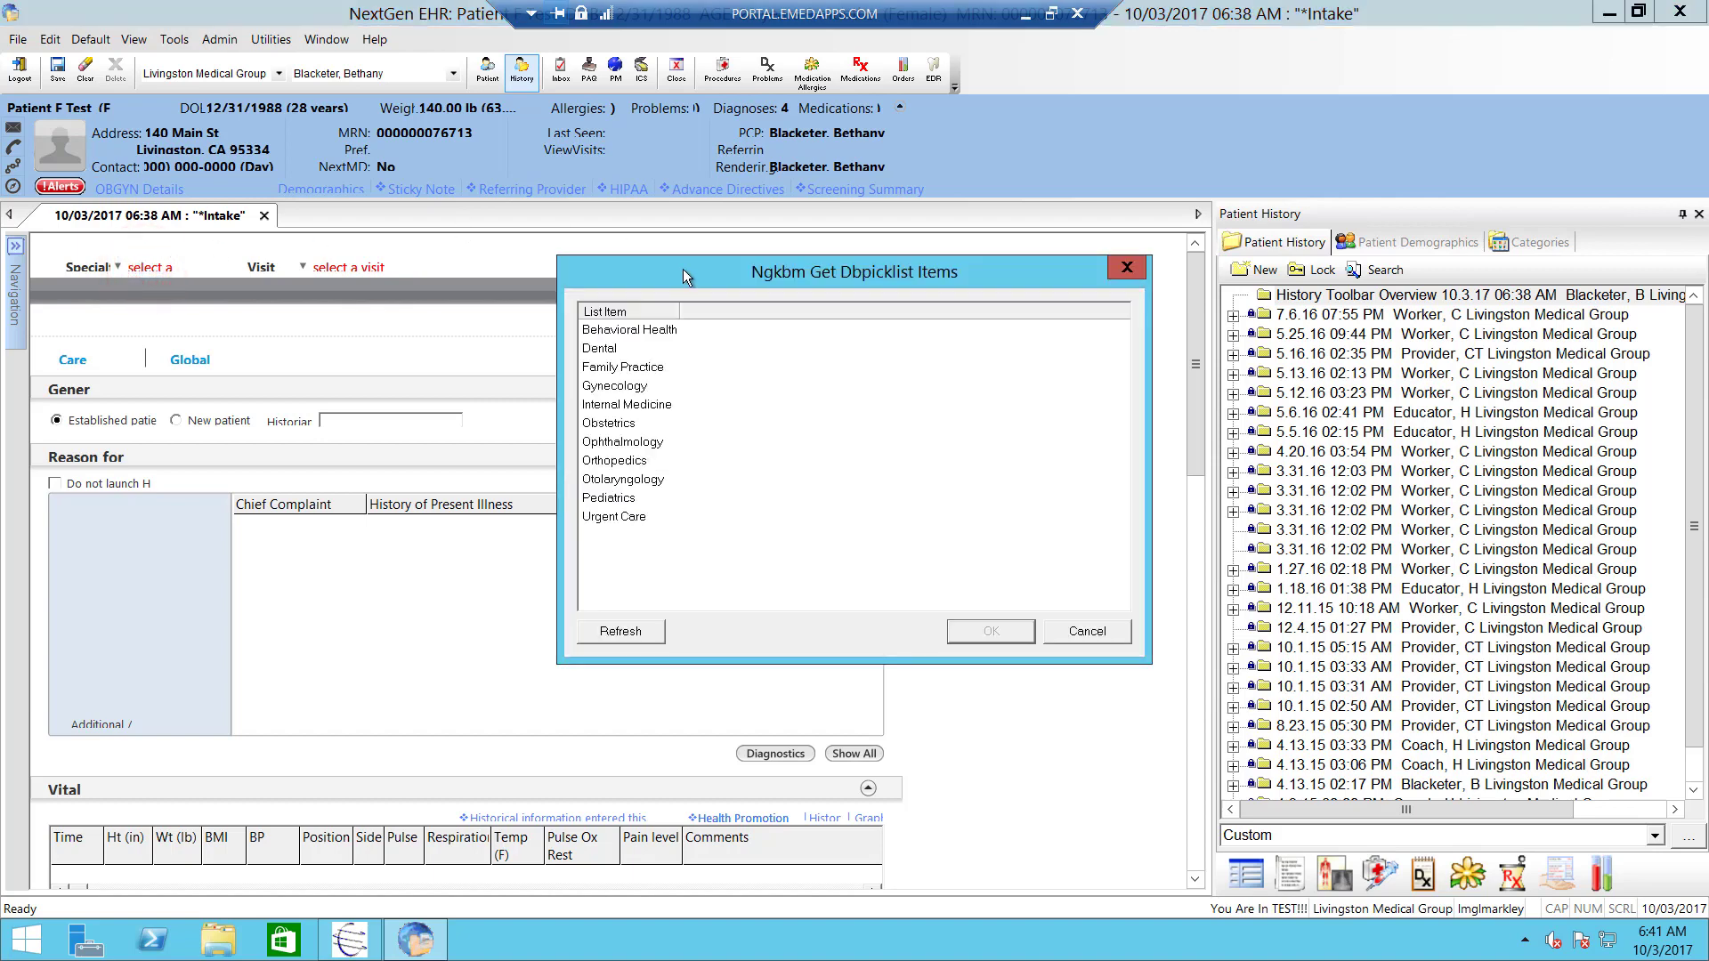
left_click(632, 366)
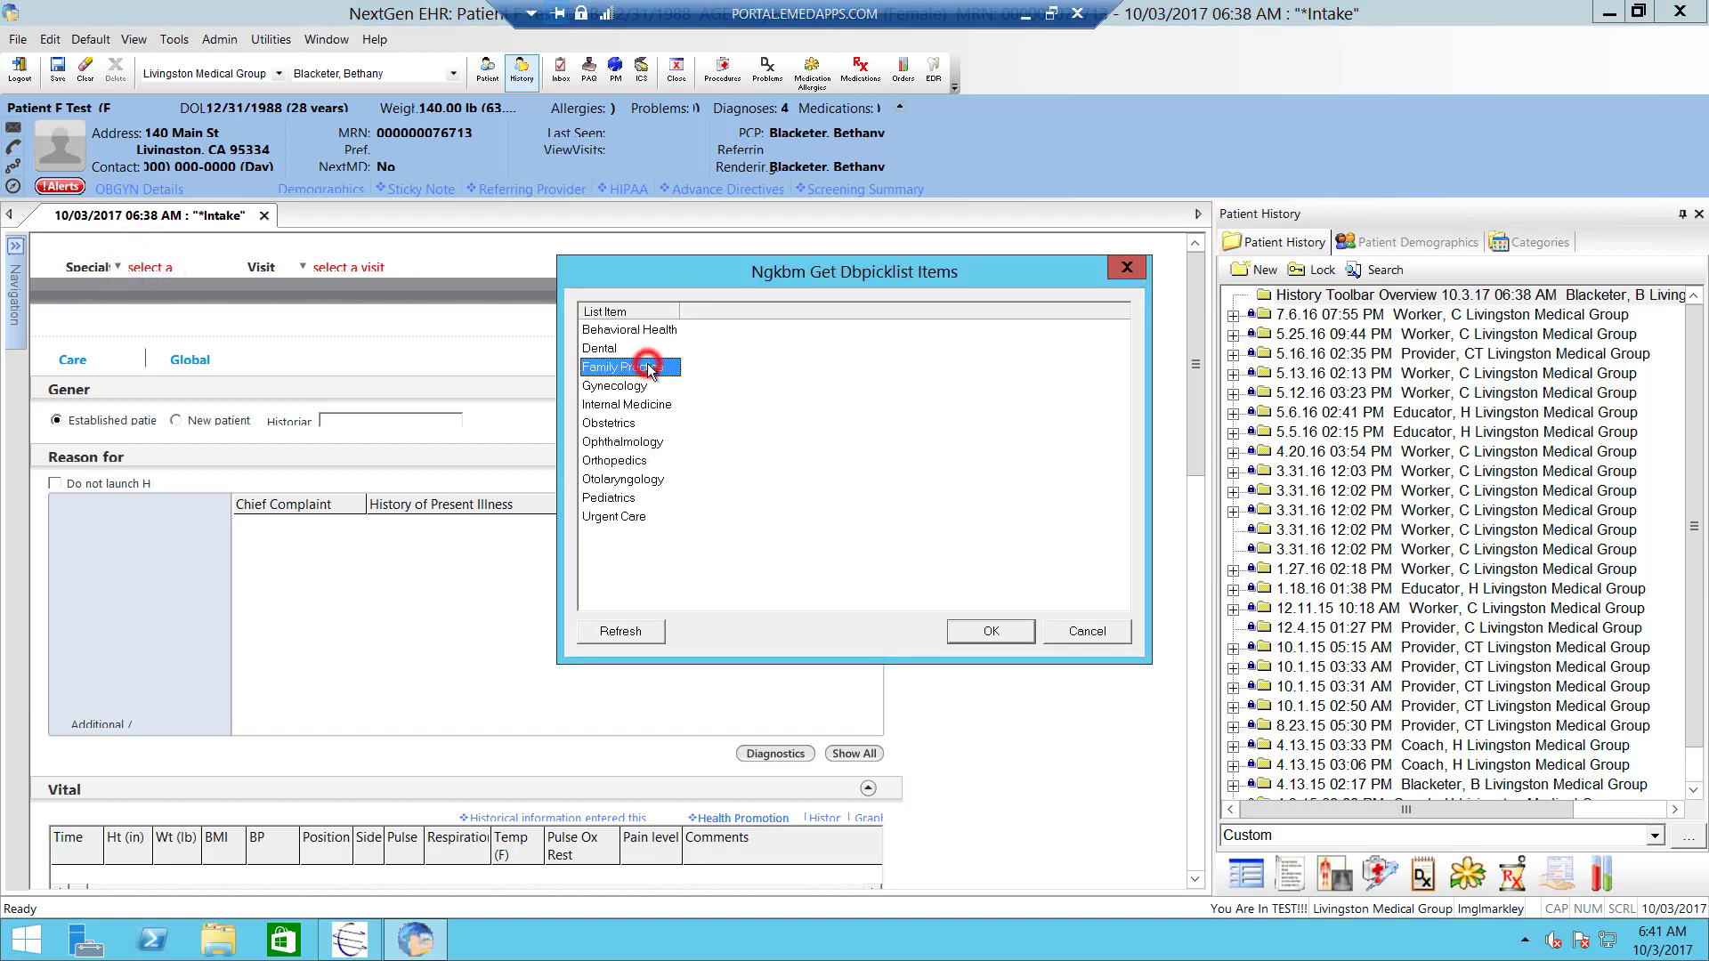
double_click(630, 367)
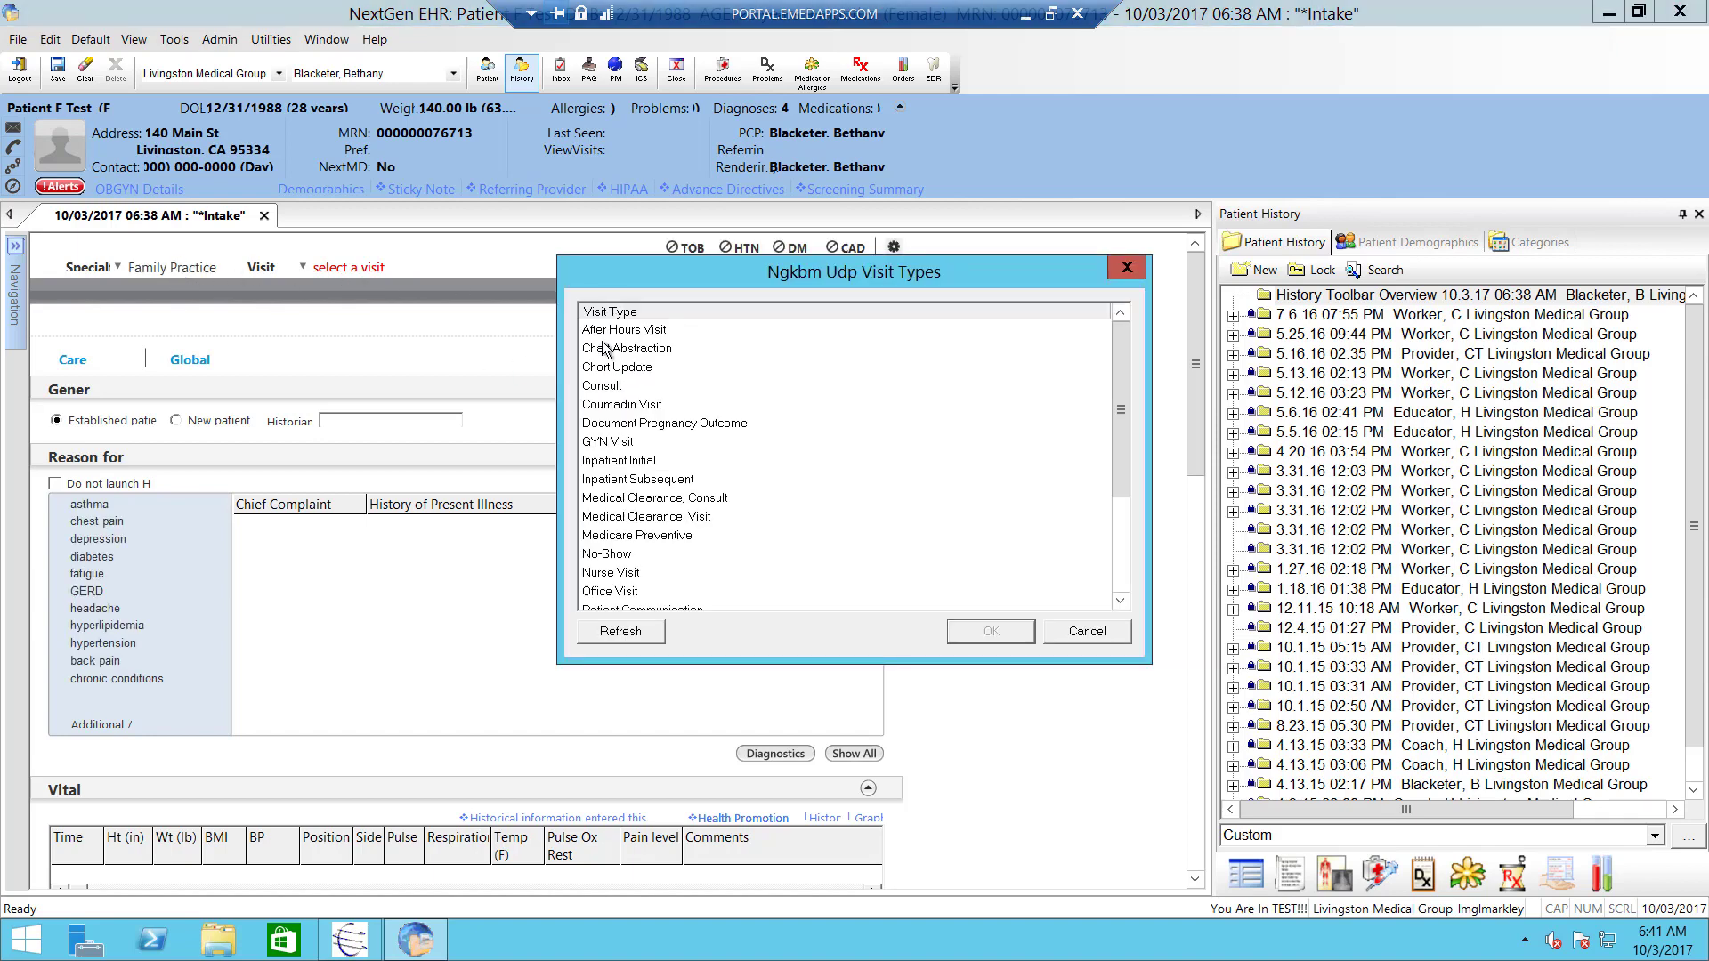
left_click(623, 592)
double_click(623, 593)
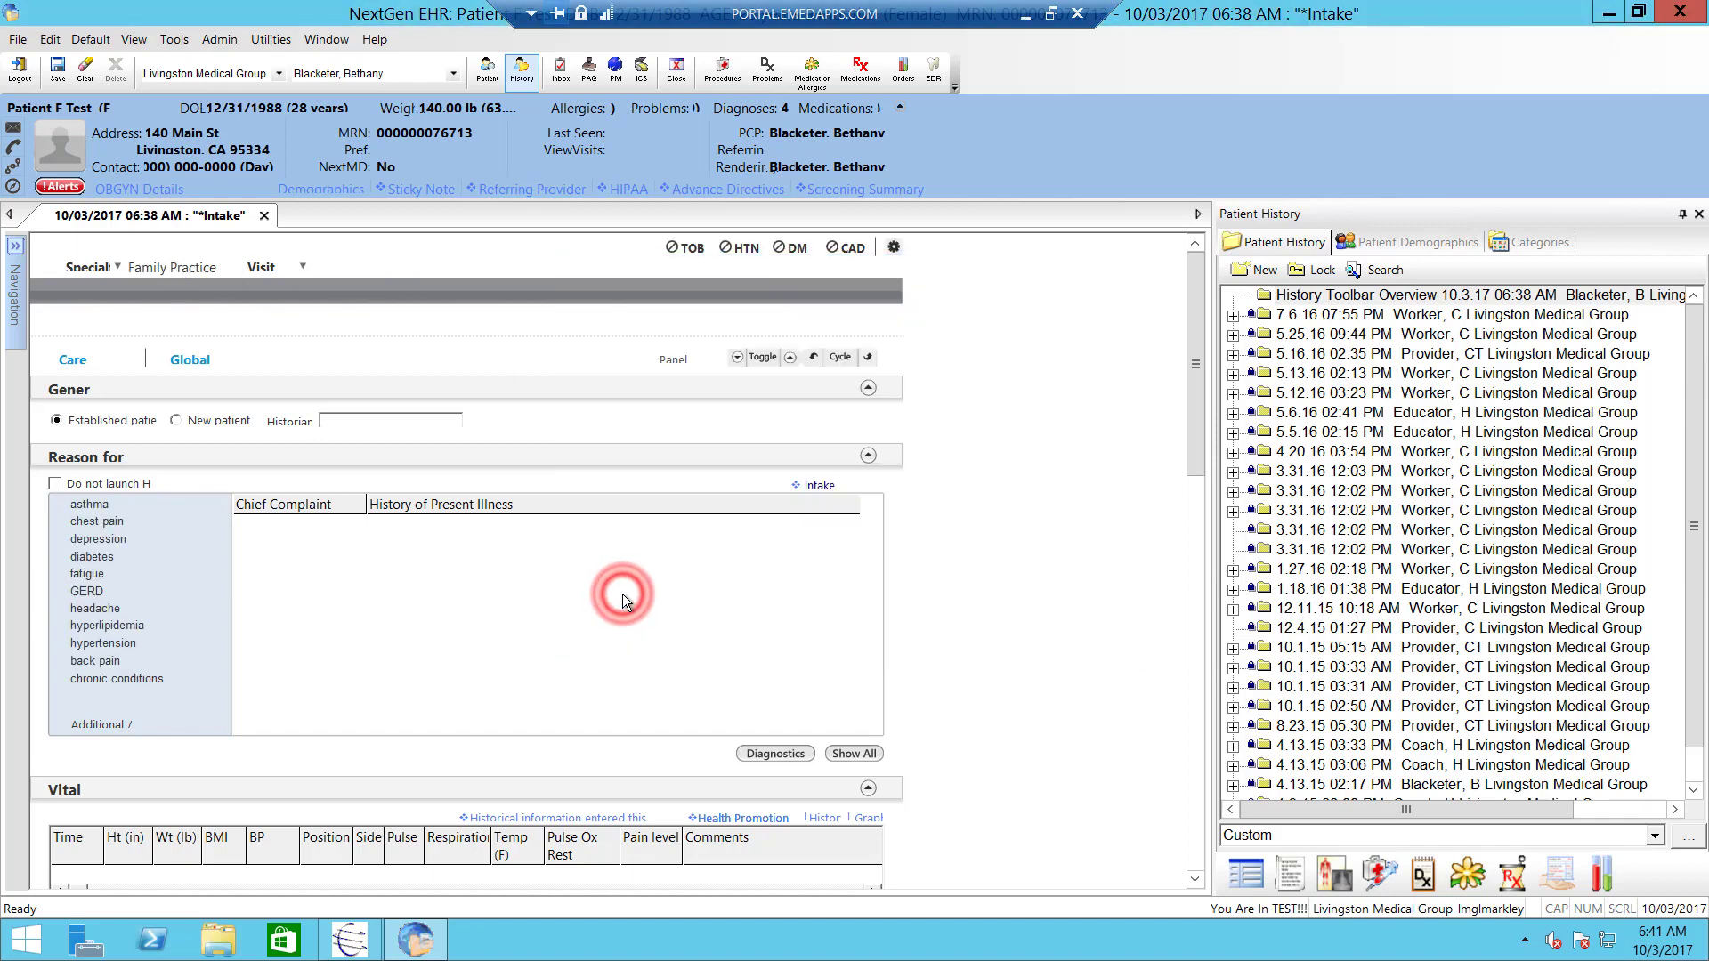
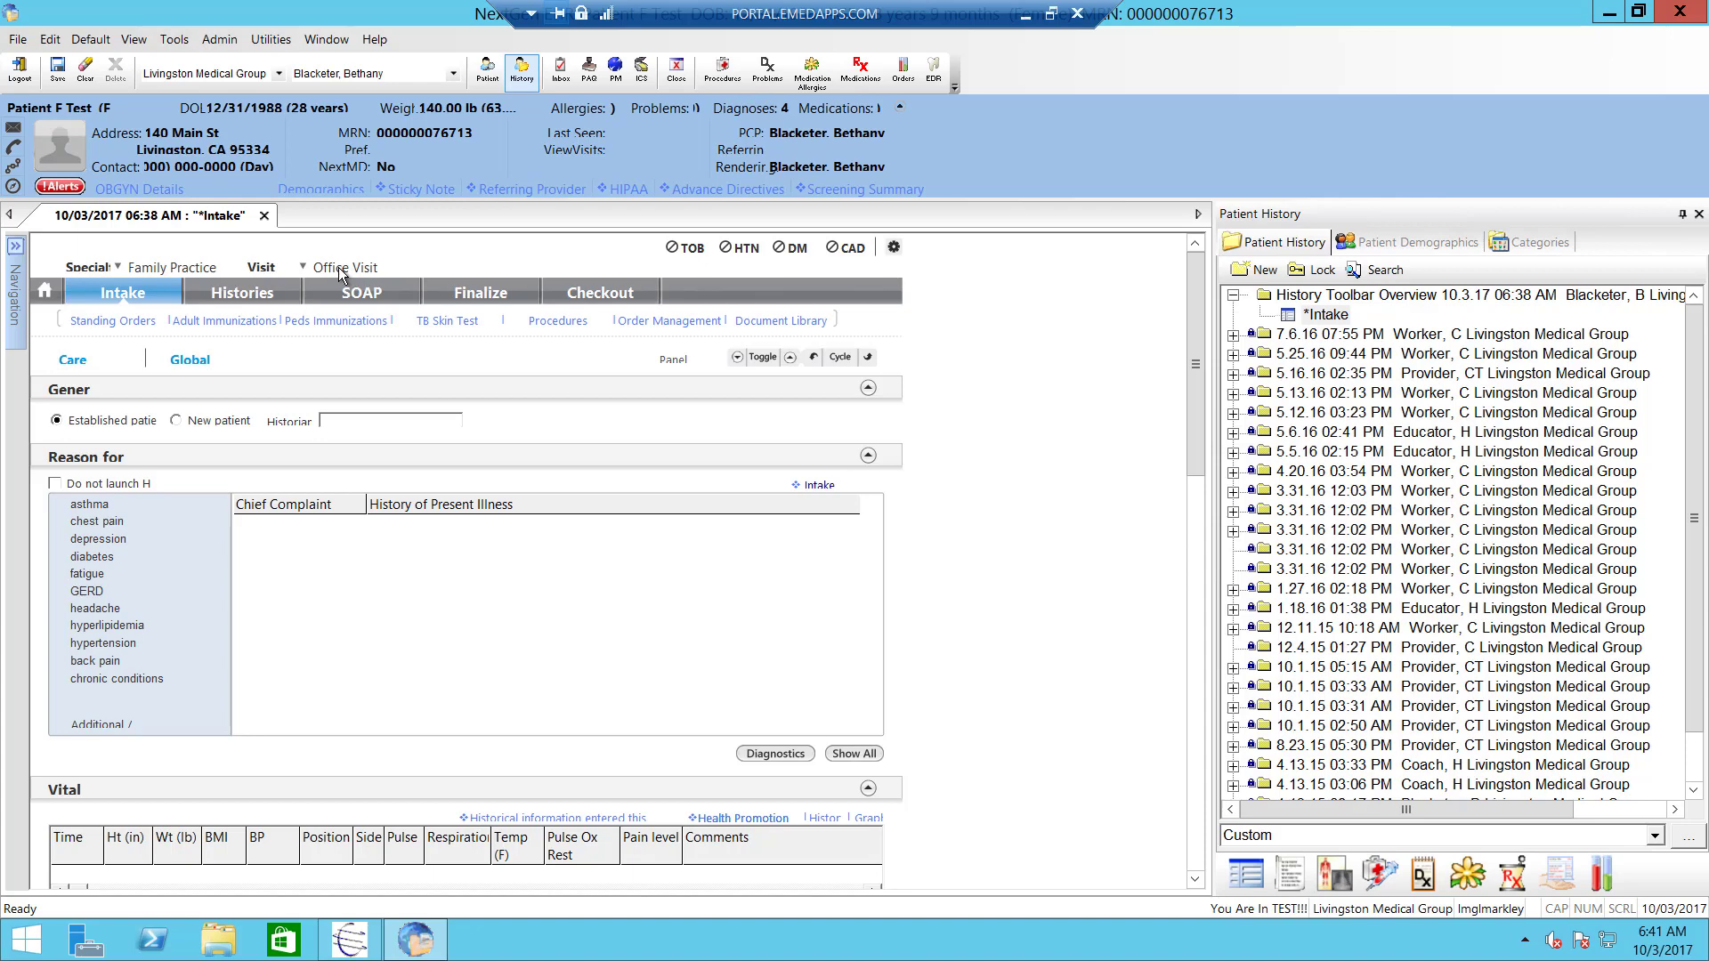
- Close the 10/03/2017 Intake encounter form, choosing Yes to save its changes
left_click(1196, 303)
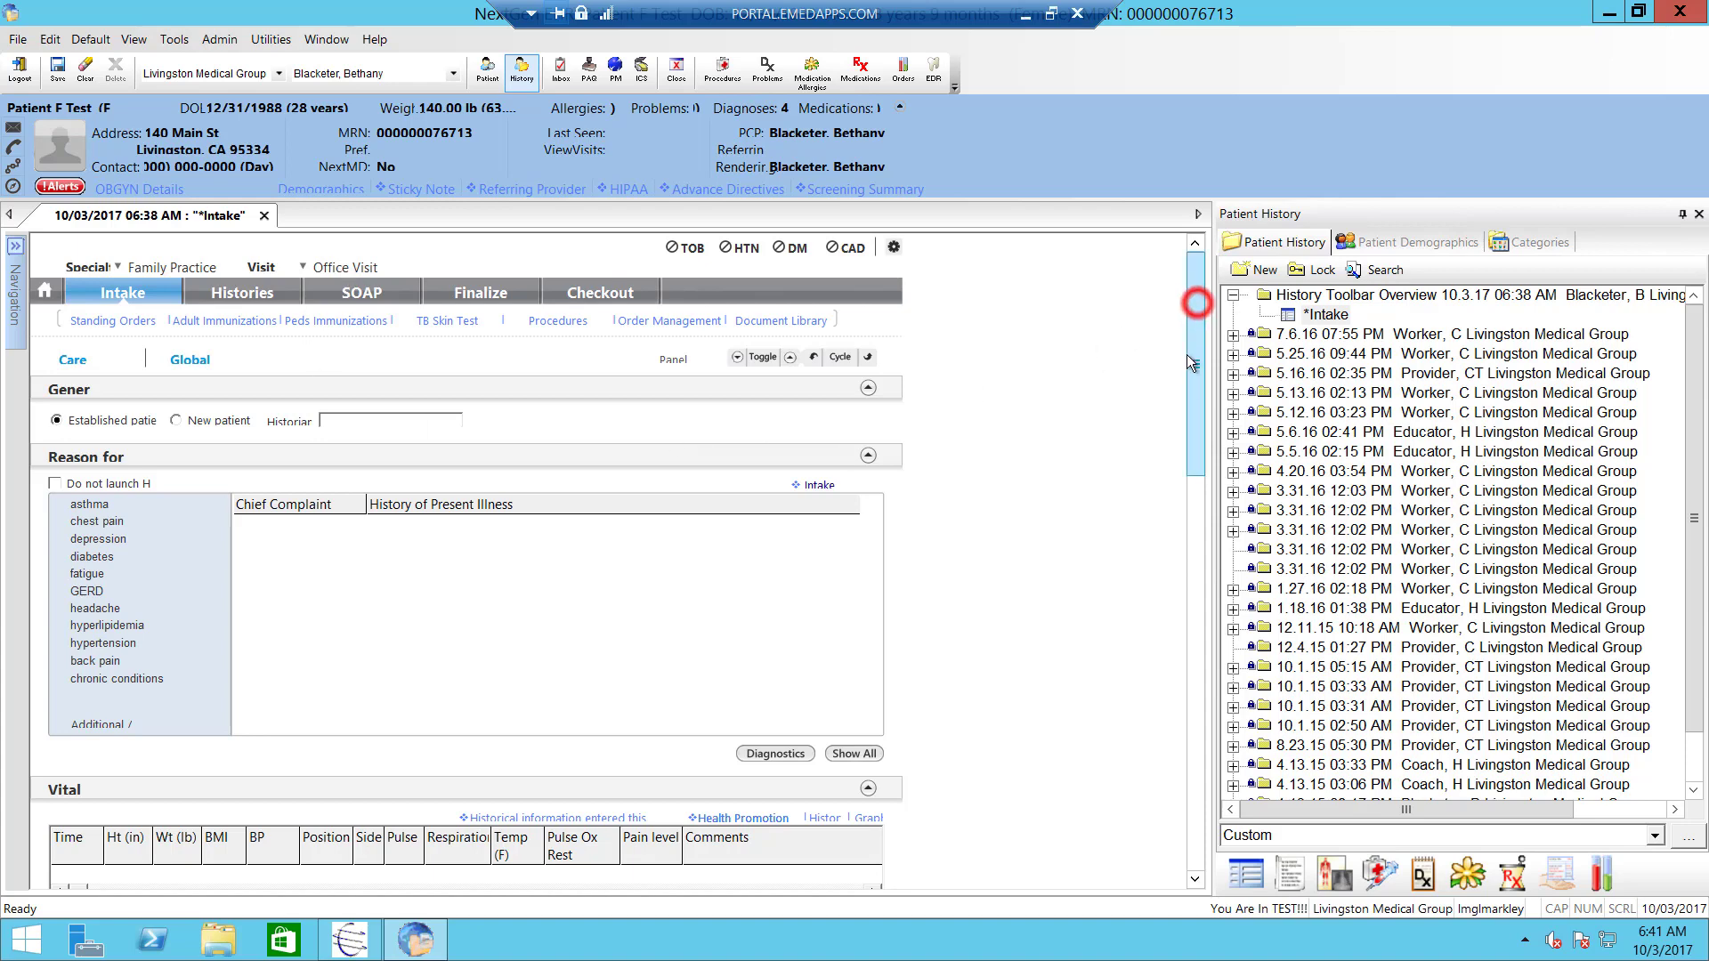
left_click_drag(1189, 359, 1187, 253)
left_click(265, 216)
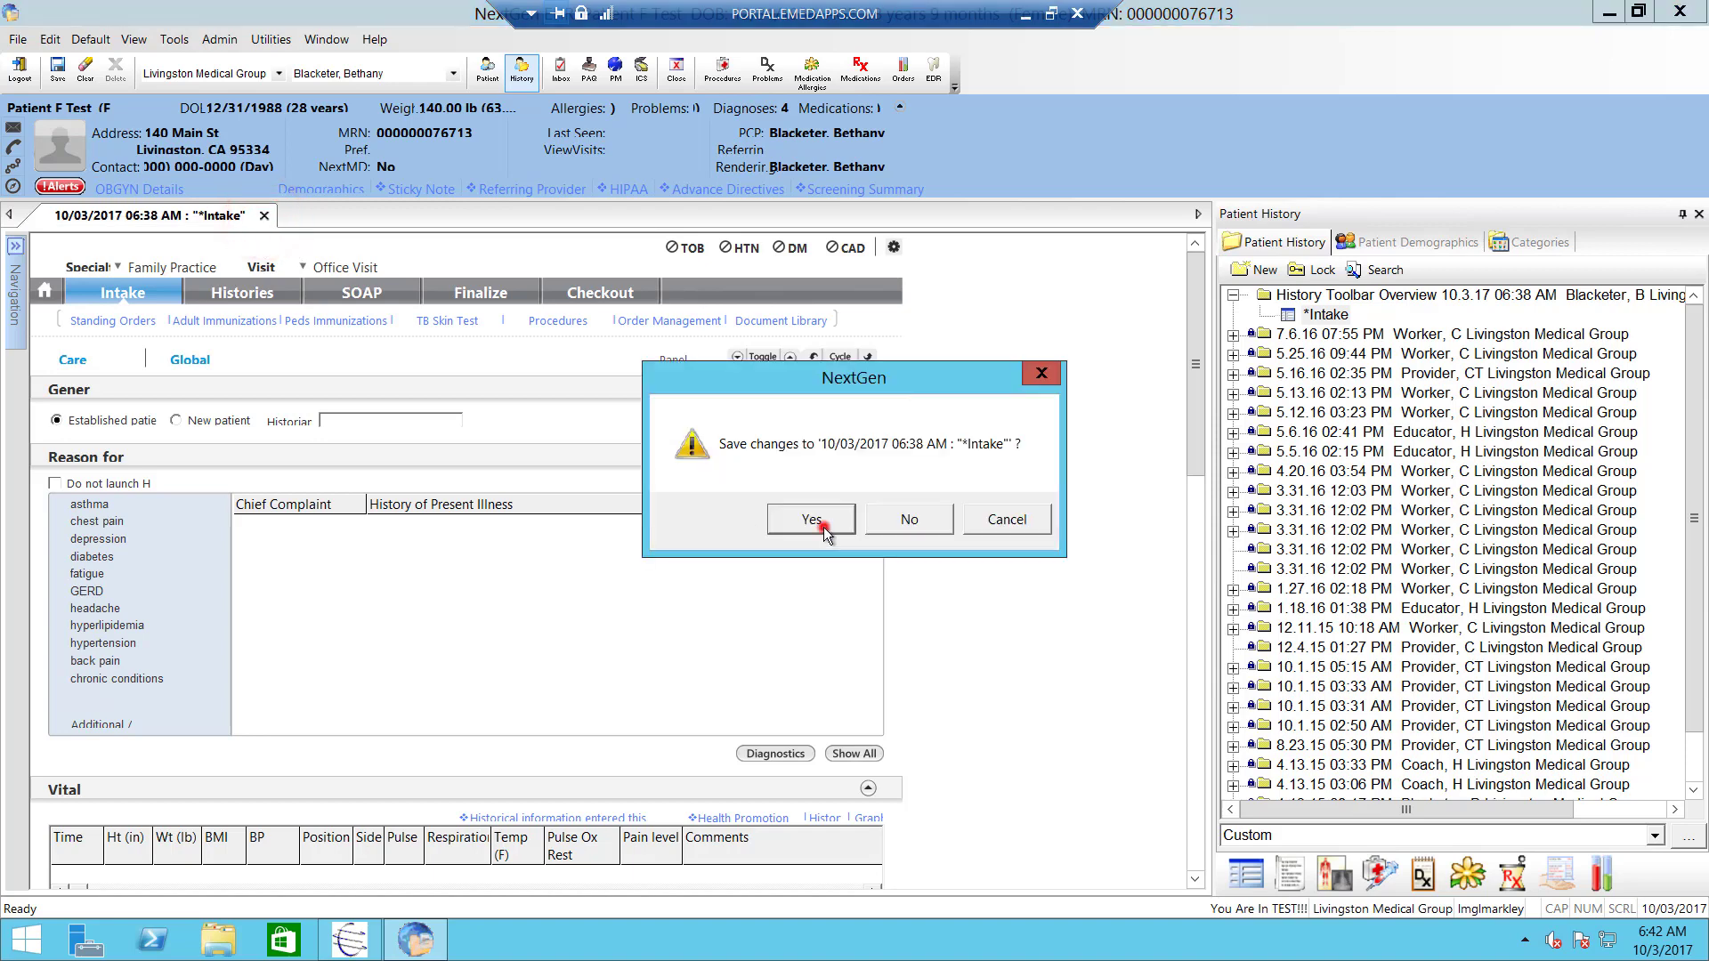
left_click(822, 525)
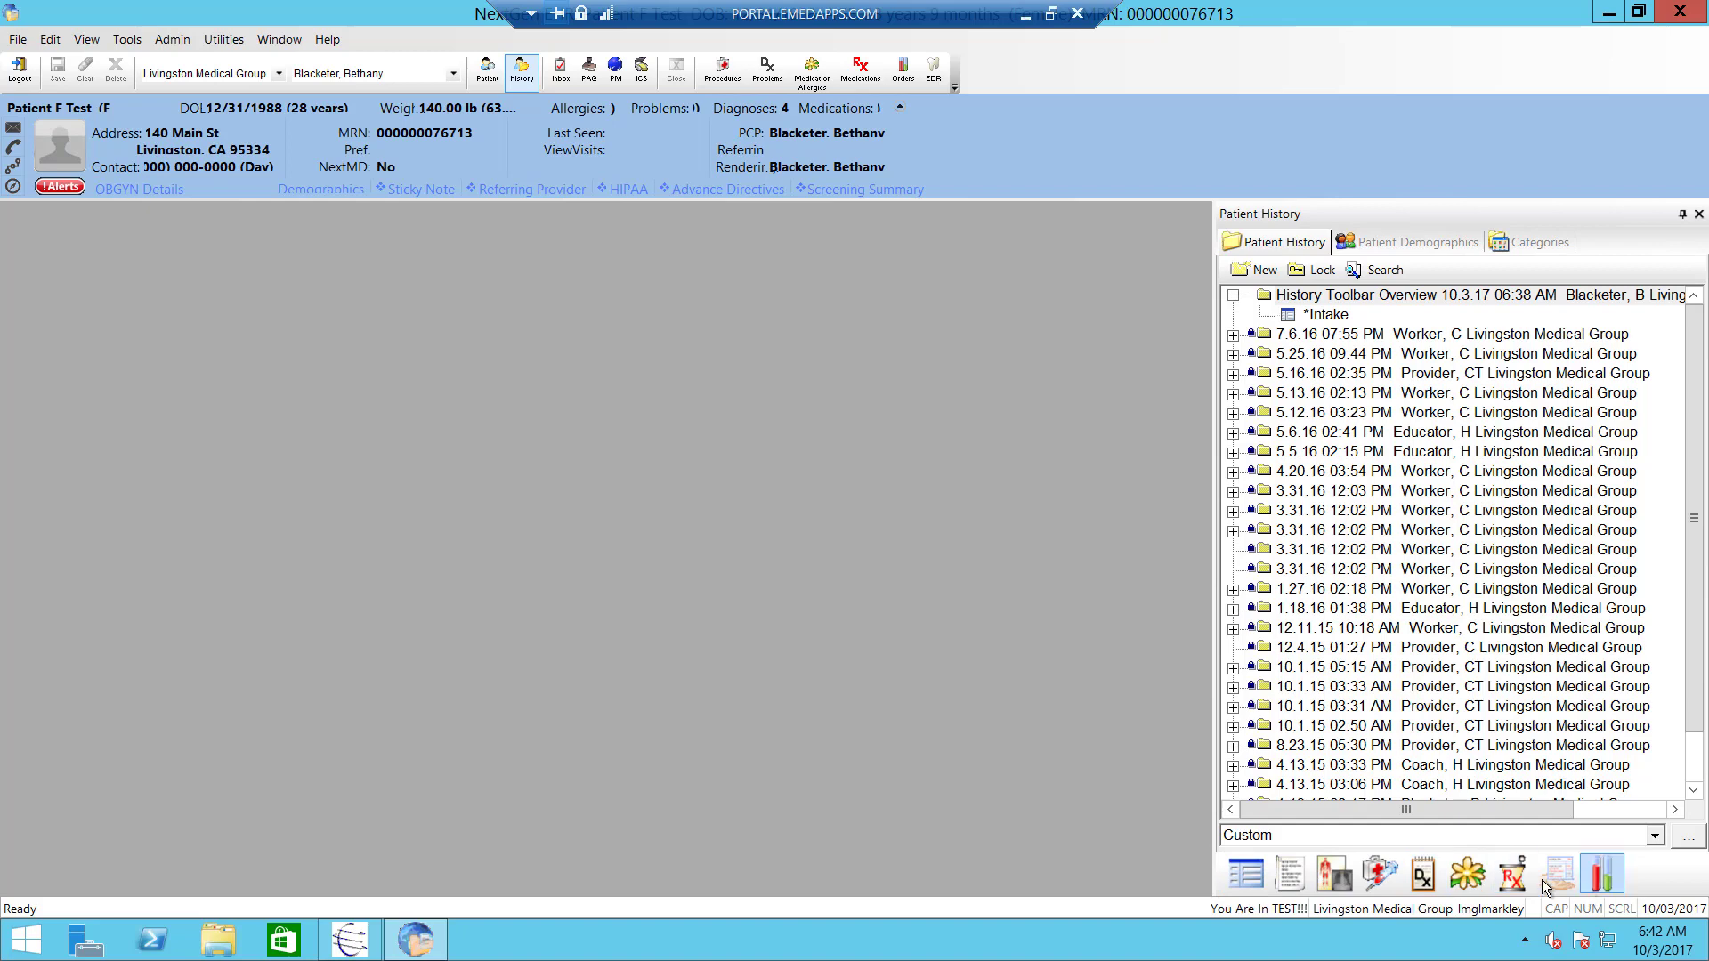
- Browse and close the Generate Document dialog, then reopen the *Intake encounter from history
left_click(1293, 877)
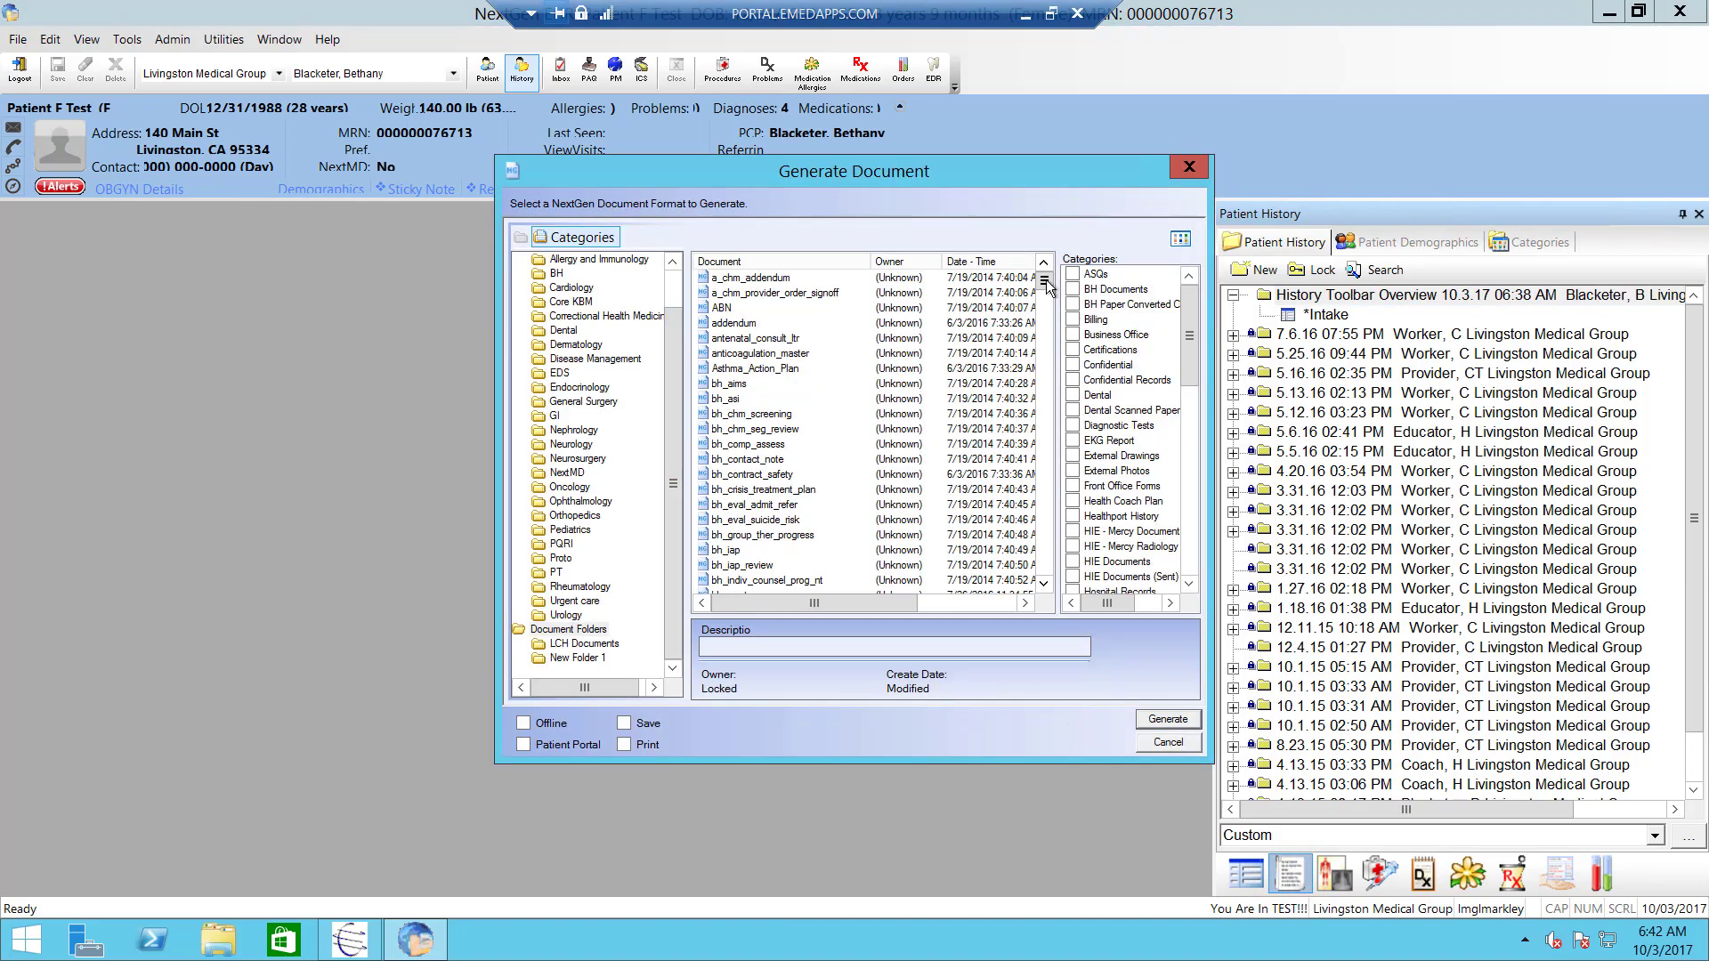
left_click_drag(1045, 283, 1044, 472)
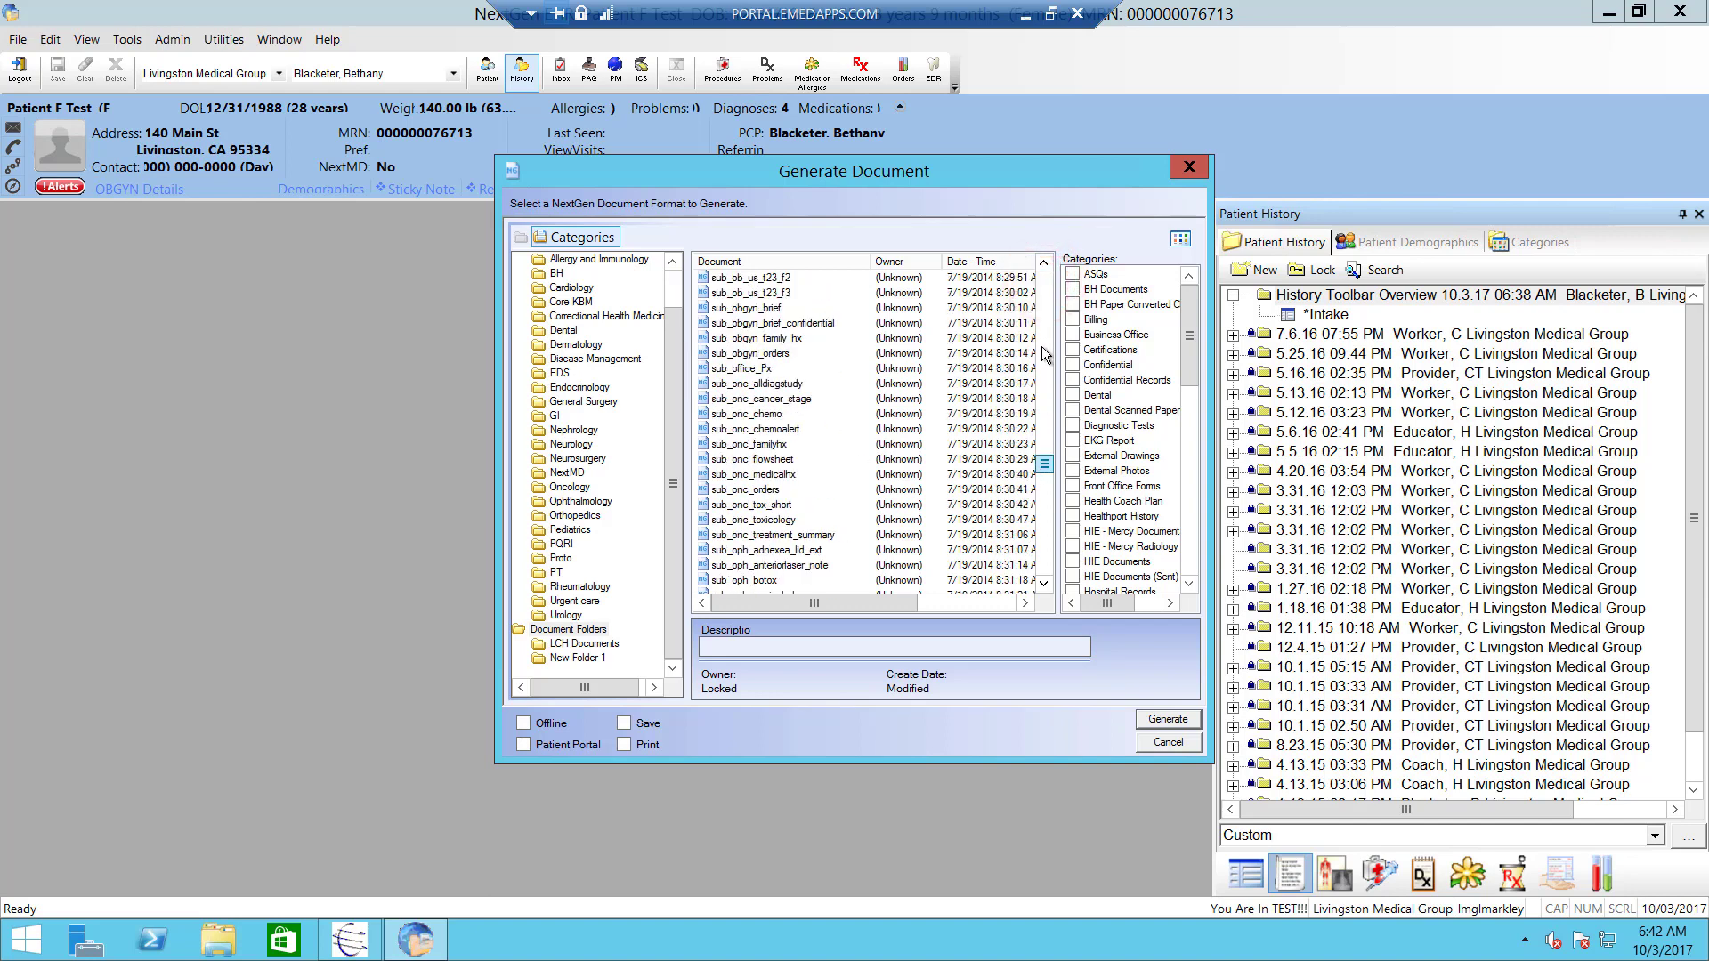
left_click_drag(1046, 354, 1045, 277)
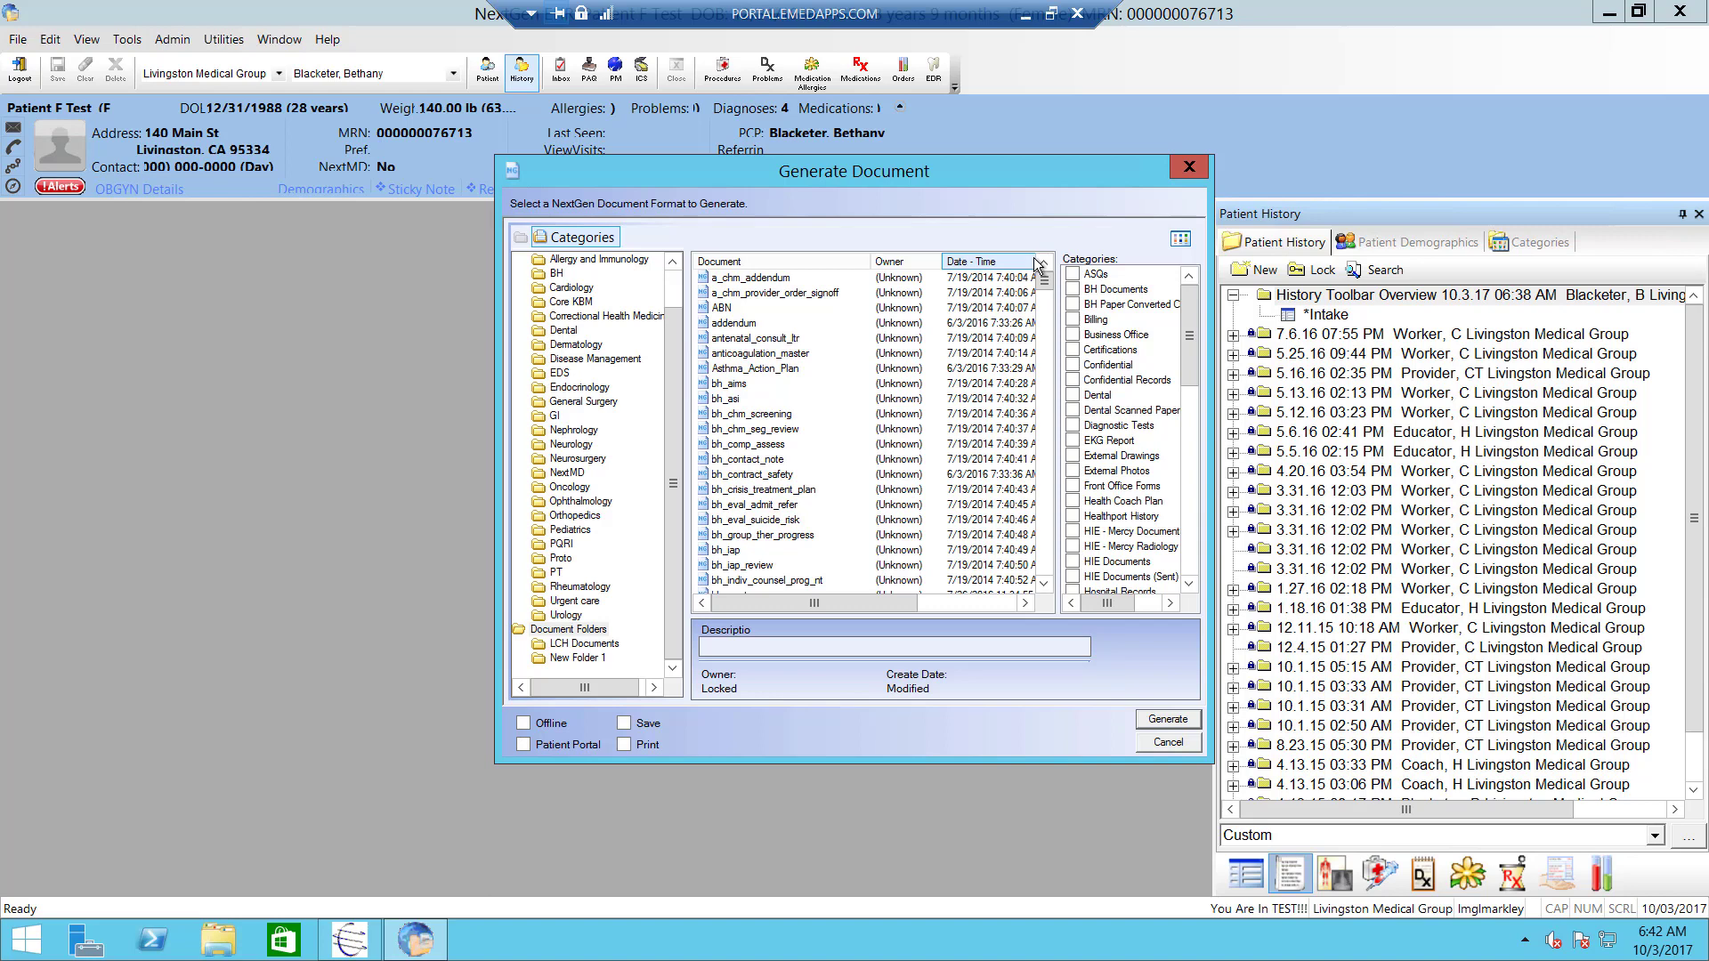
left_click(1175, 172)
double_click(1324, 314)
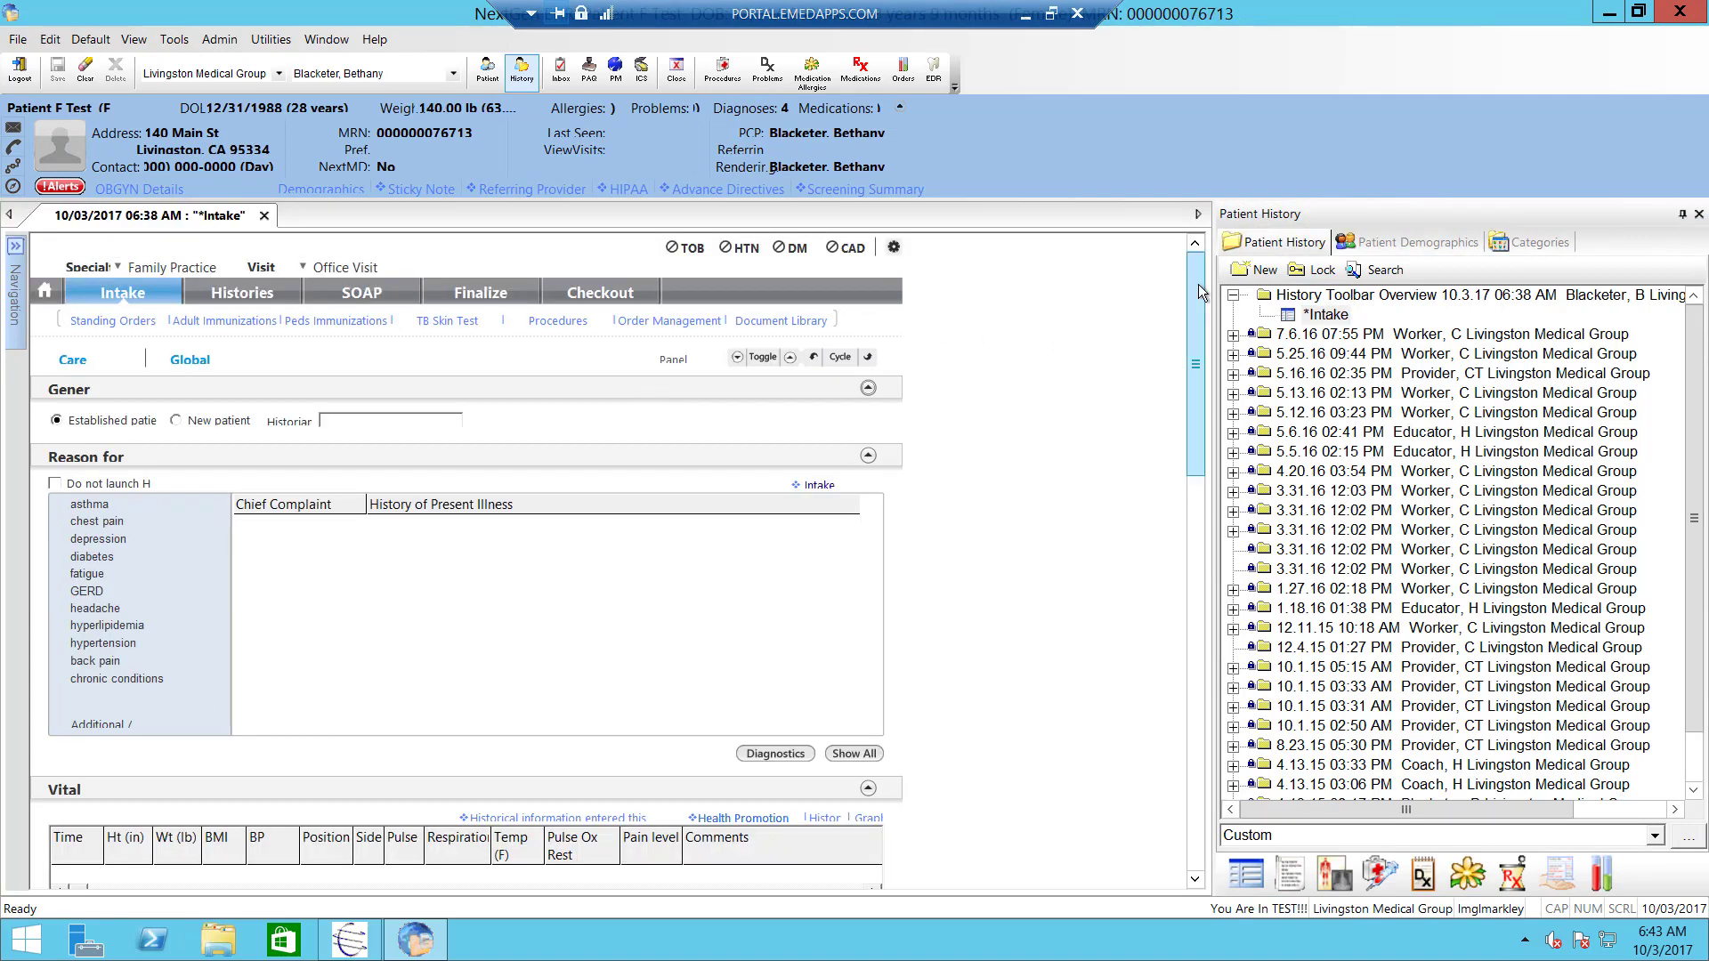
- Generate the intake_note document from the bottom of the Intake form, then close its tab
scroll(1200, 525, "down", 10)
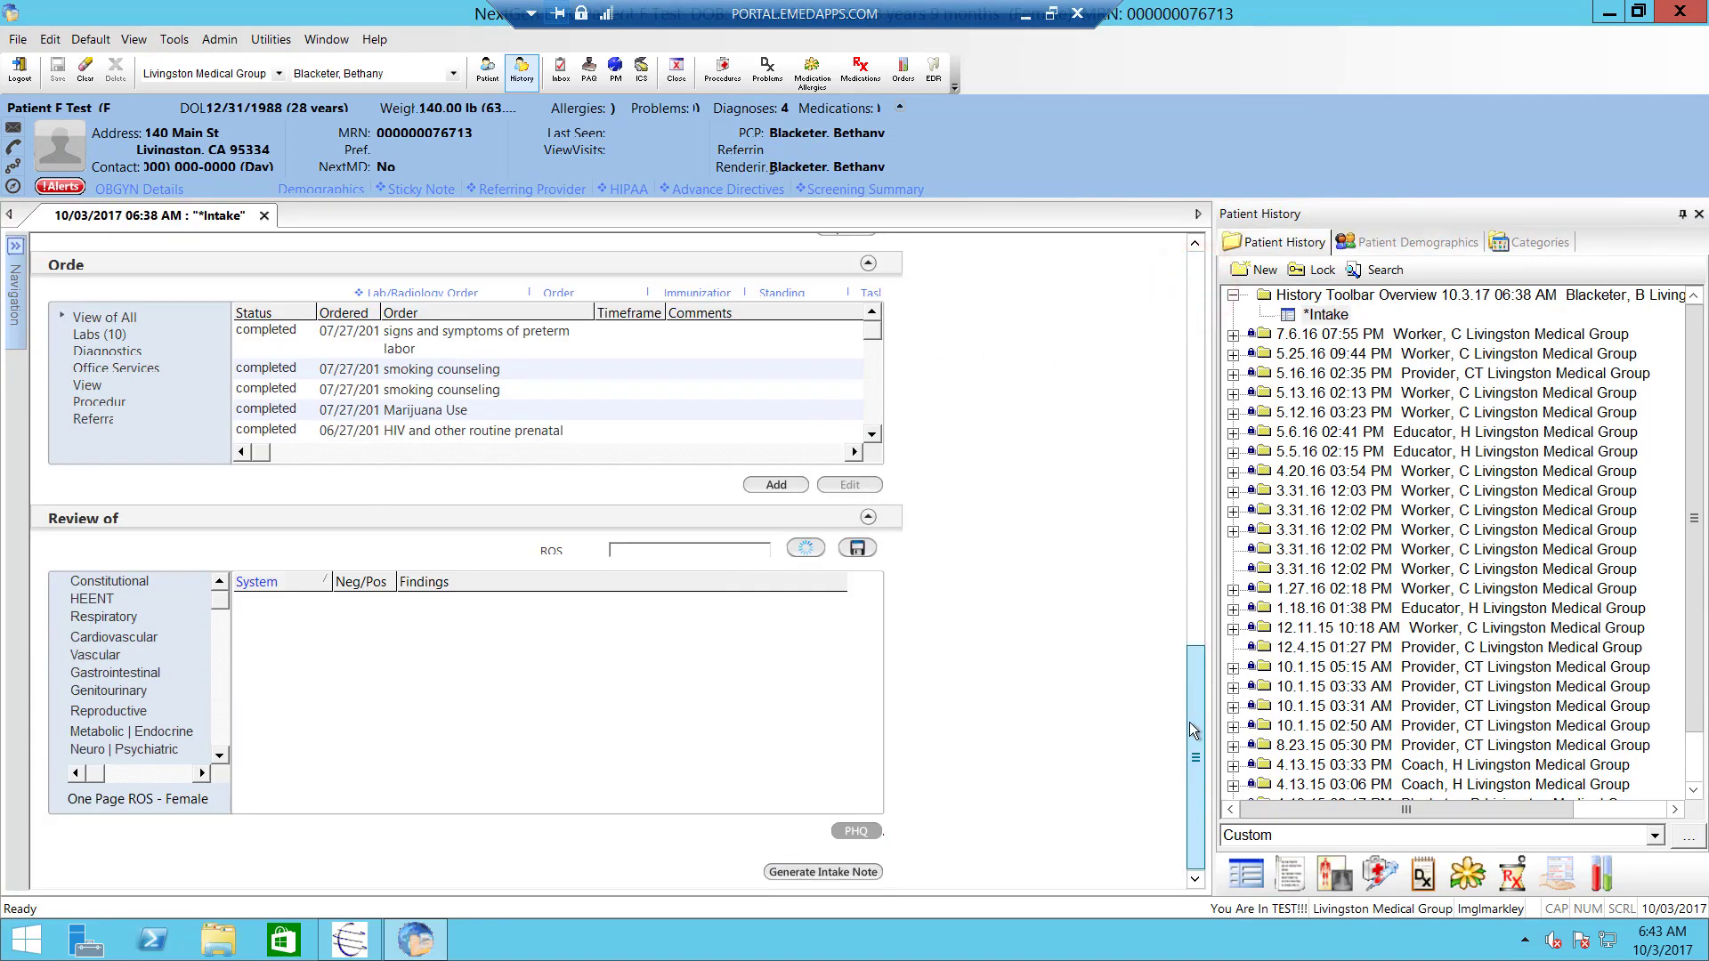
left_click(808, 871)
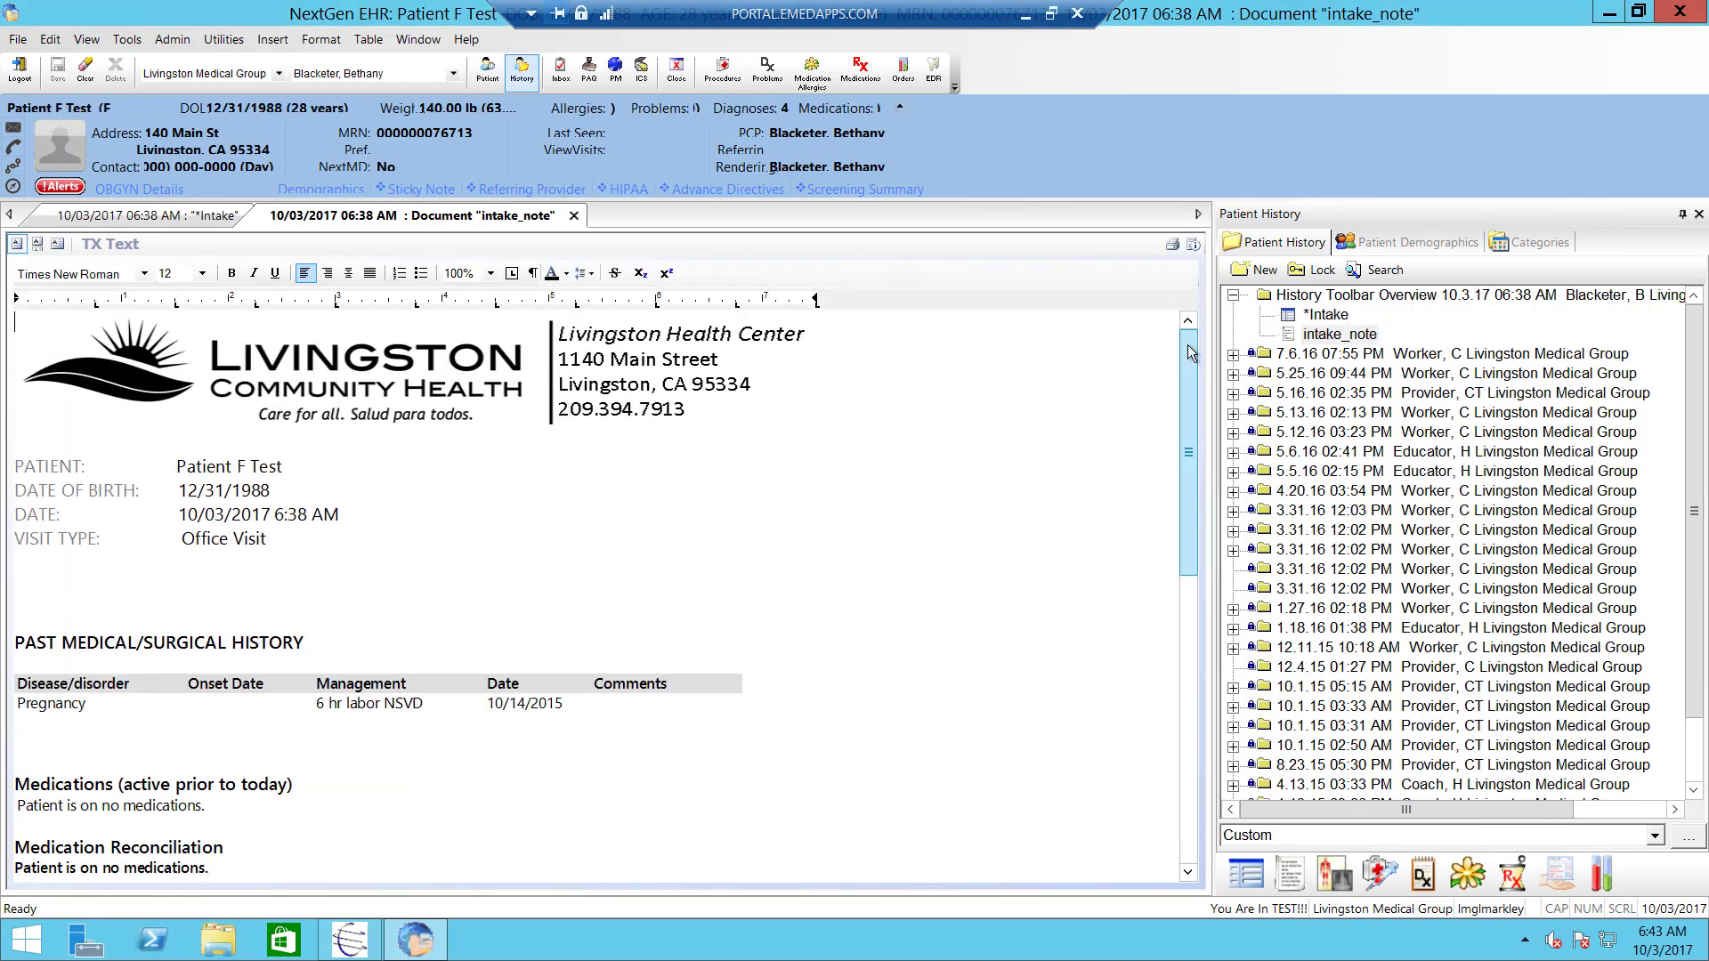
mouse_move(1192, 353)
left_mouse_down()
mouse_move(1178, 343)
mouse_move(1173, 552)
mouse_move(1167, 342)
left_mouse_up()
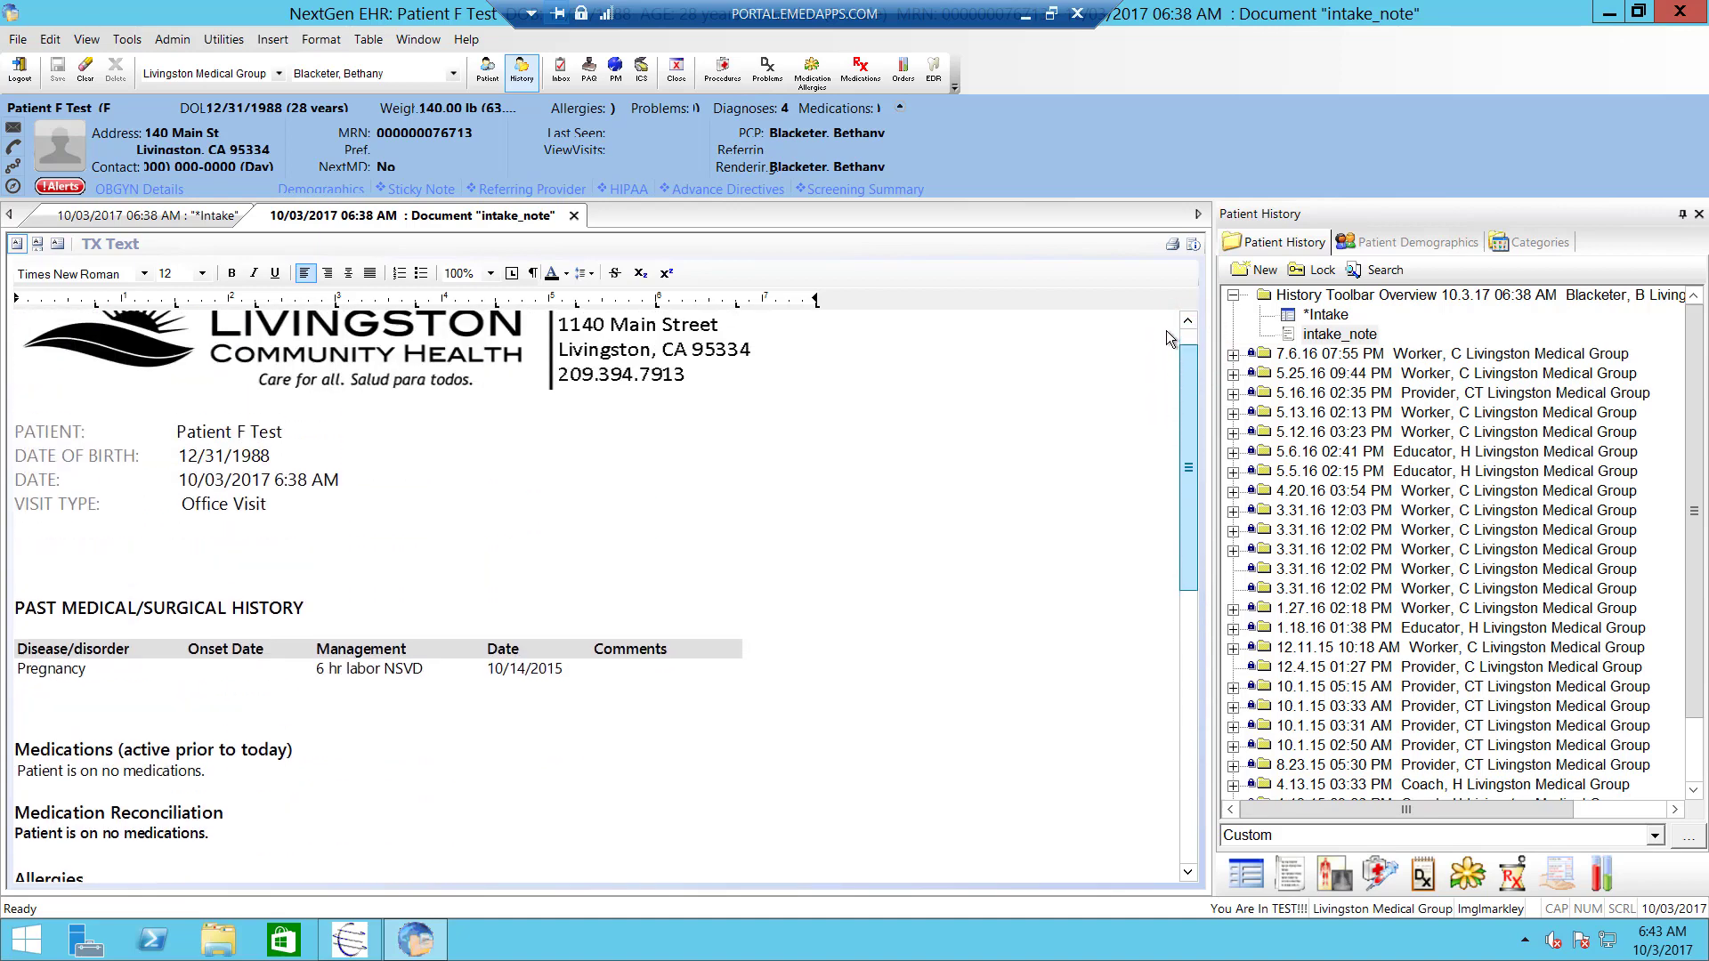
left_click(572, 217)
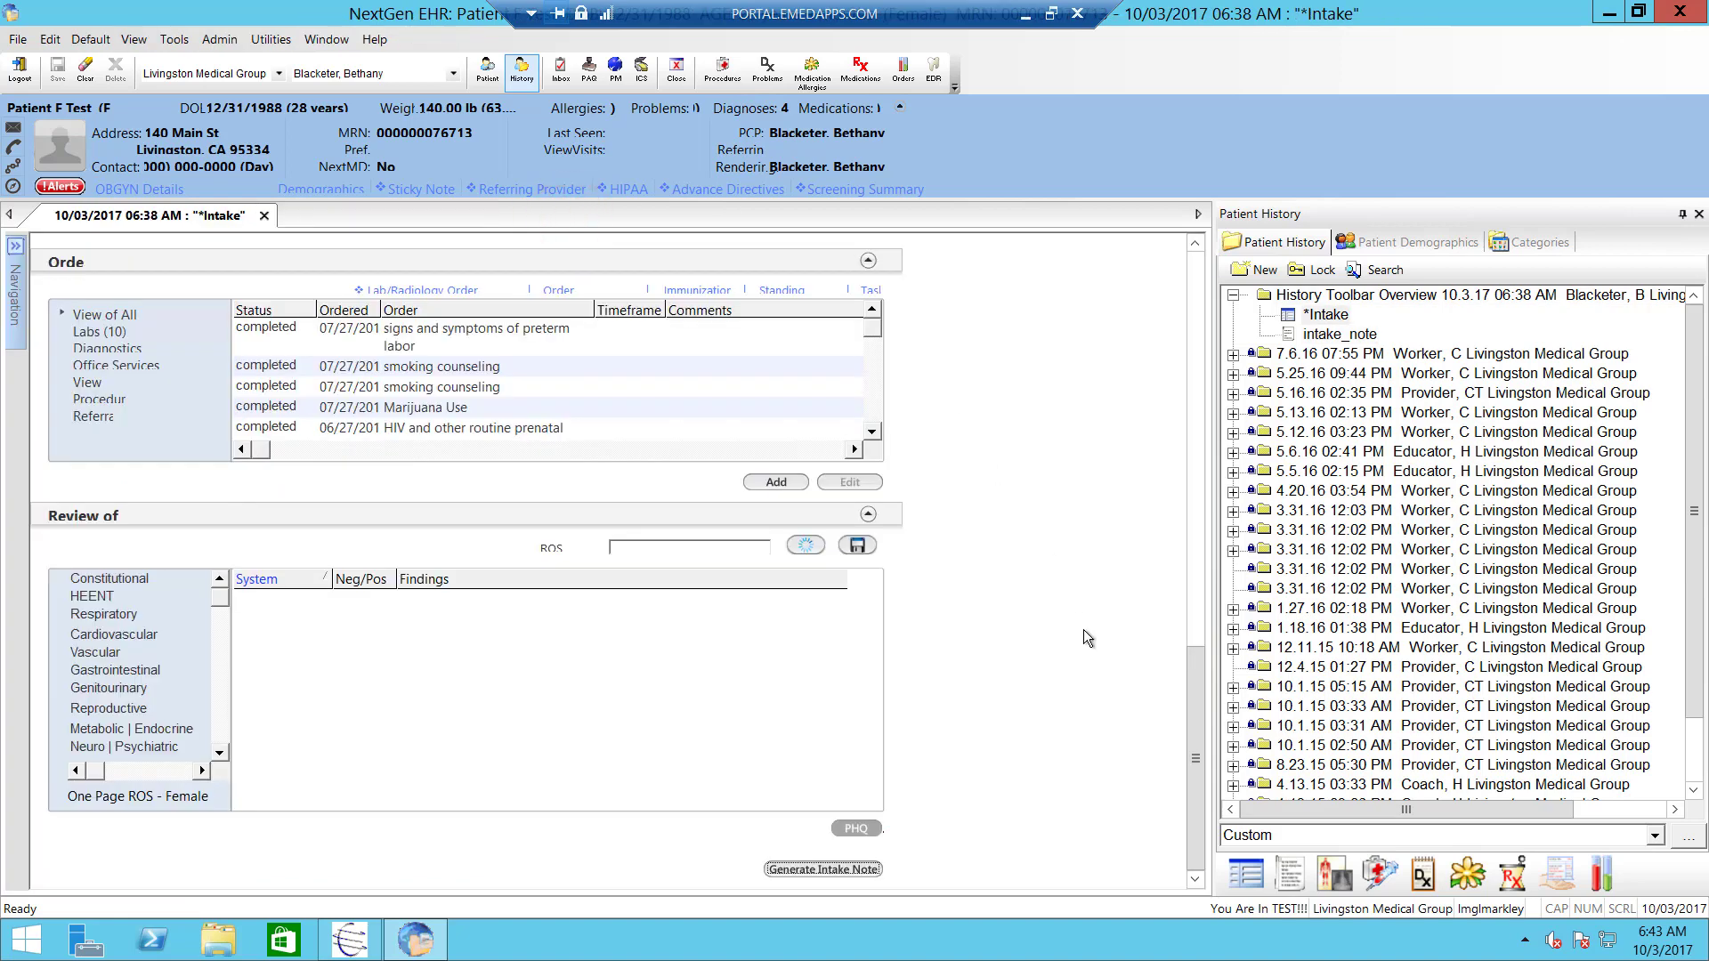
- Browse the patient images as extra large icons and open the amabreastaxilla_int diagram
left_click(1335, 874)
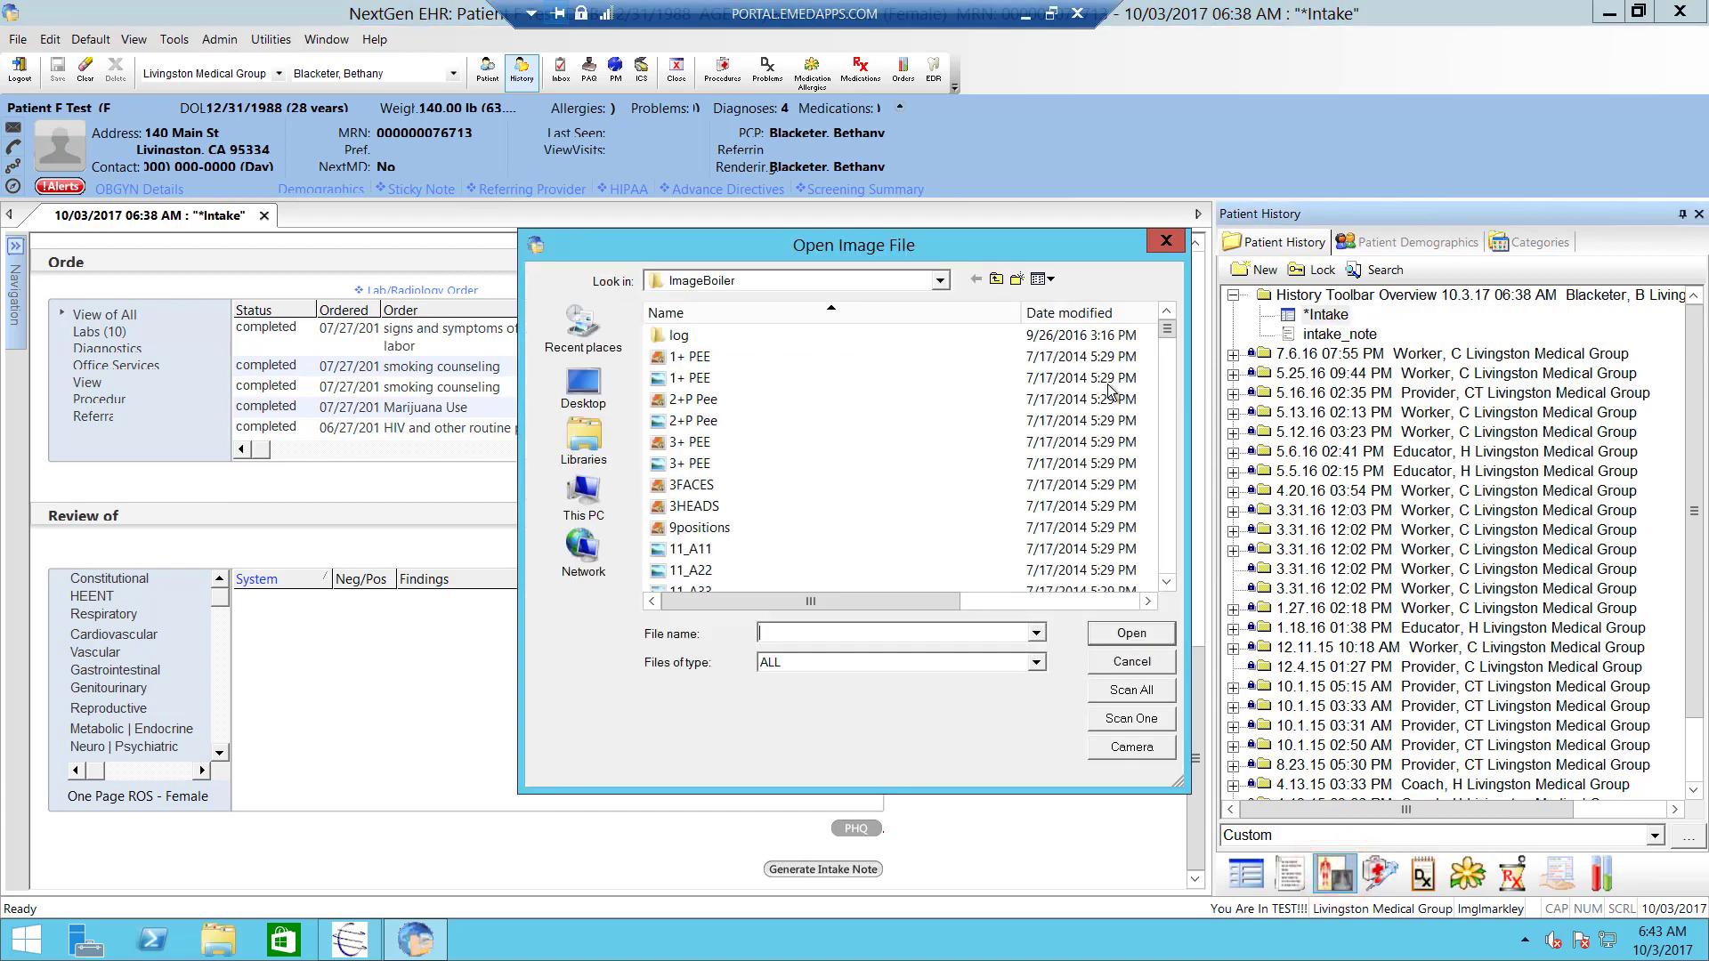
left_click(1041, 279)
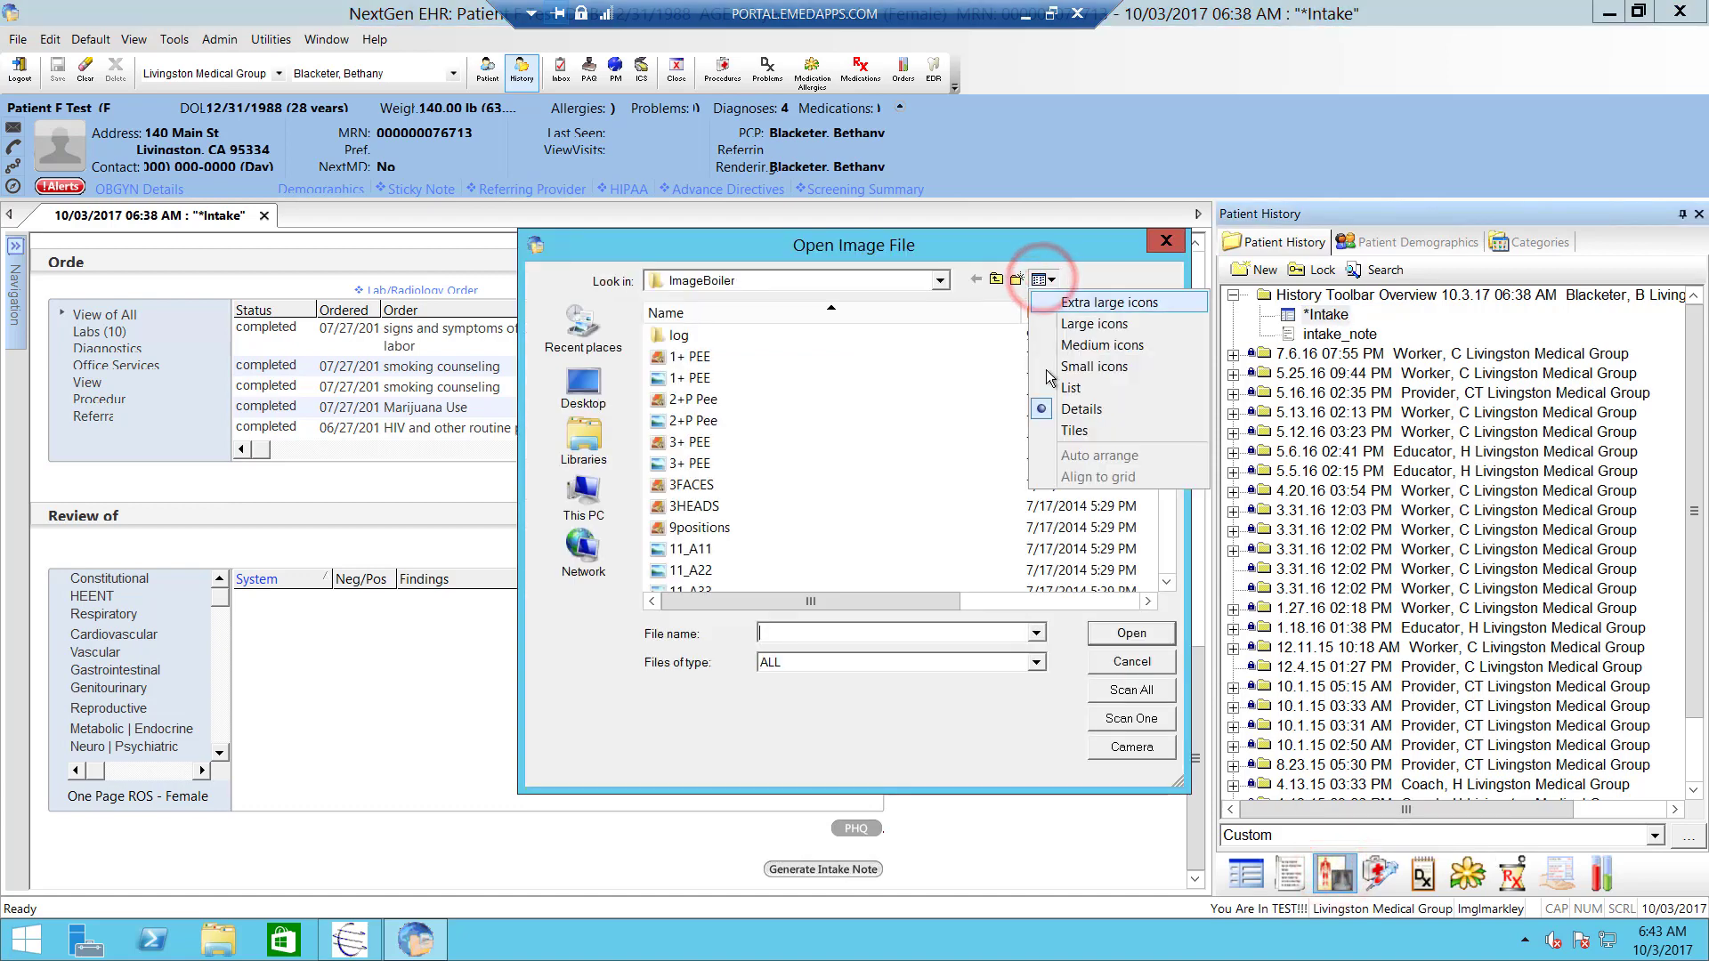
left_click(1046, 297)
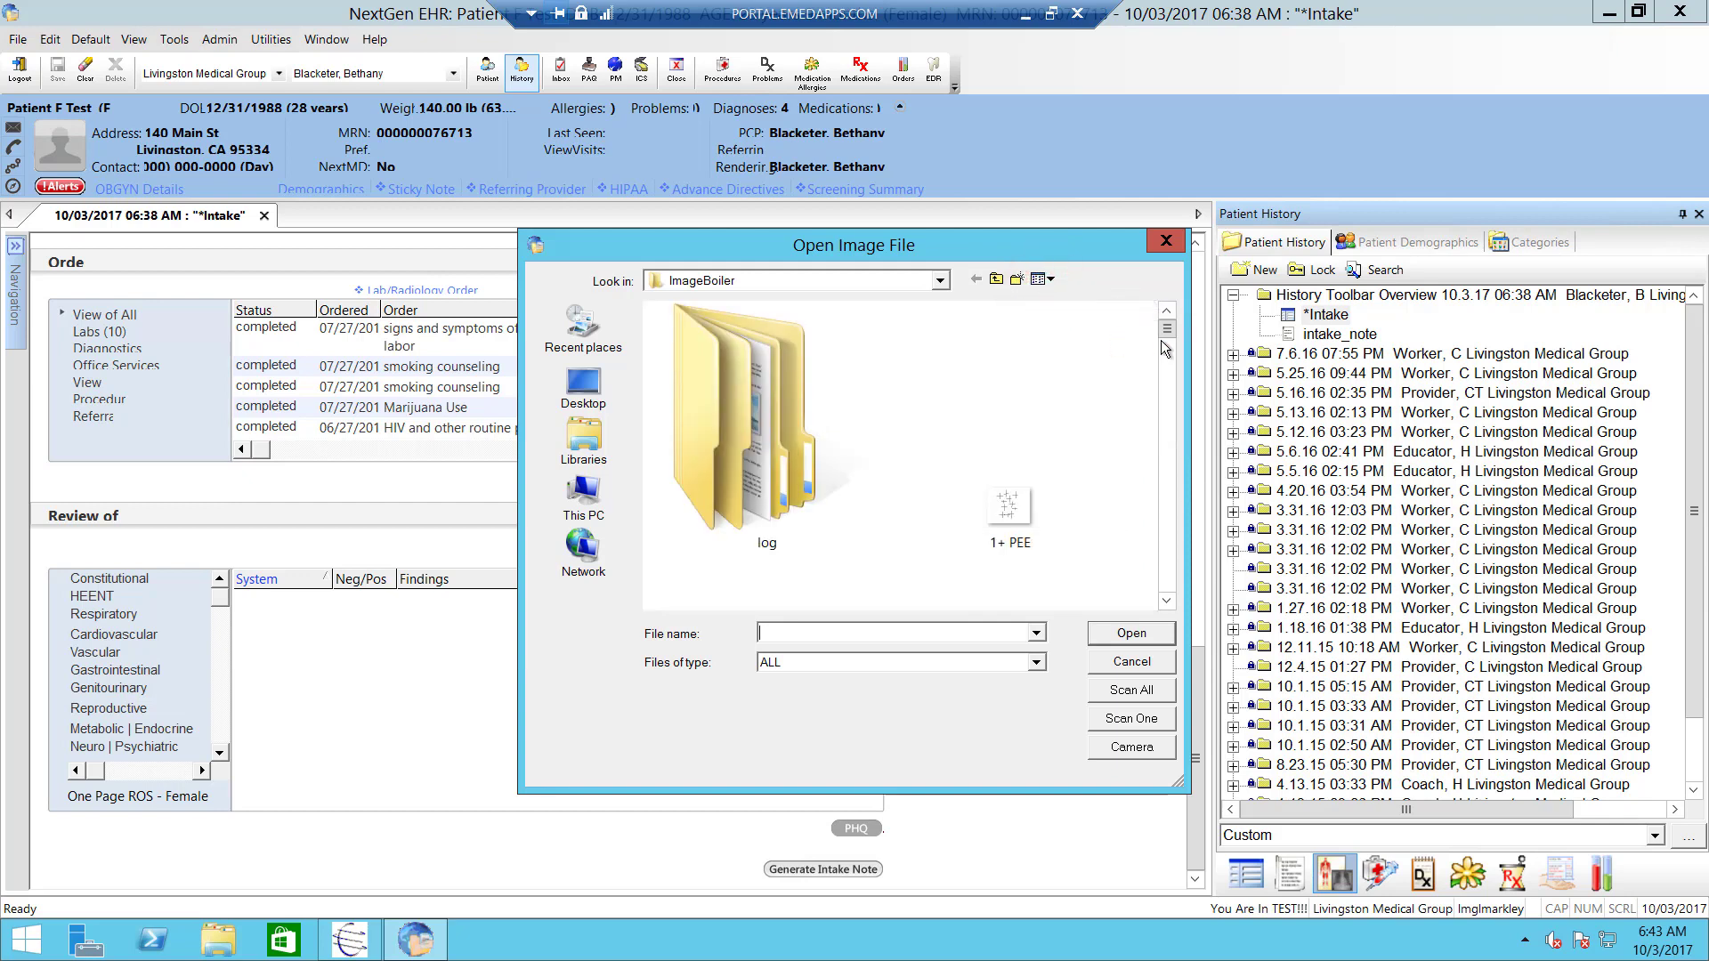
left_click_drag(1155, 365, 1153, 367)
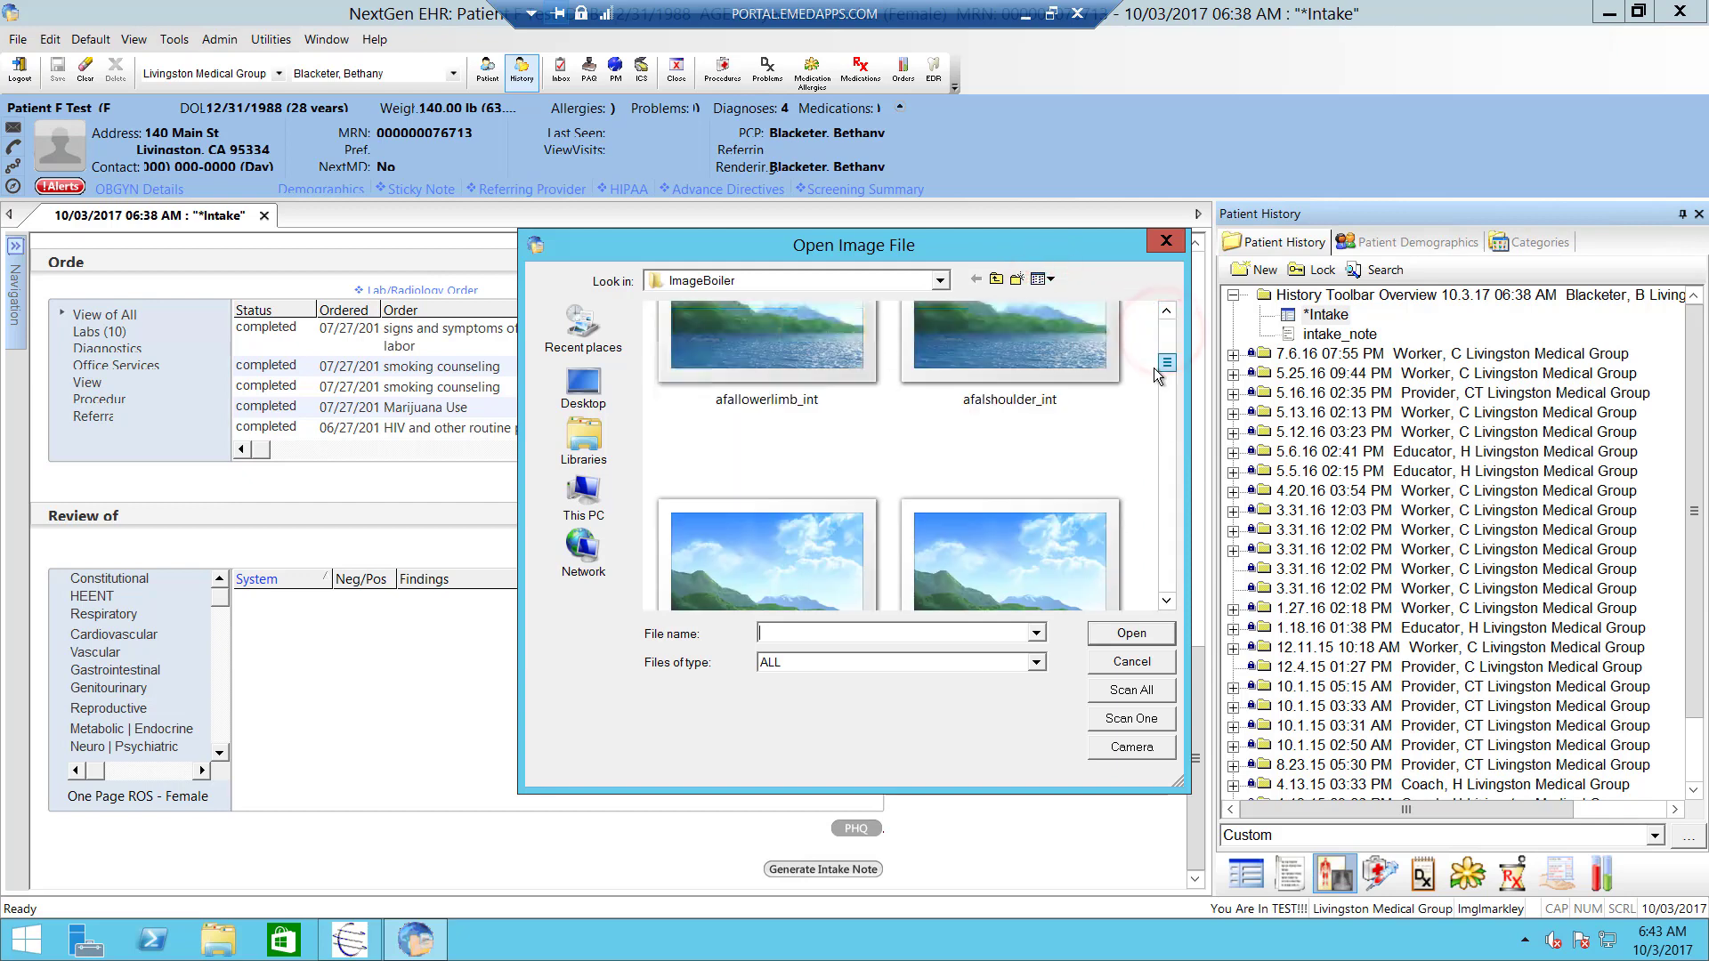
left_click(1001, 449)
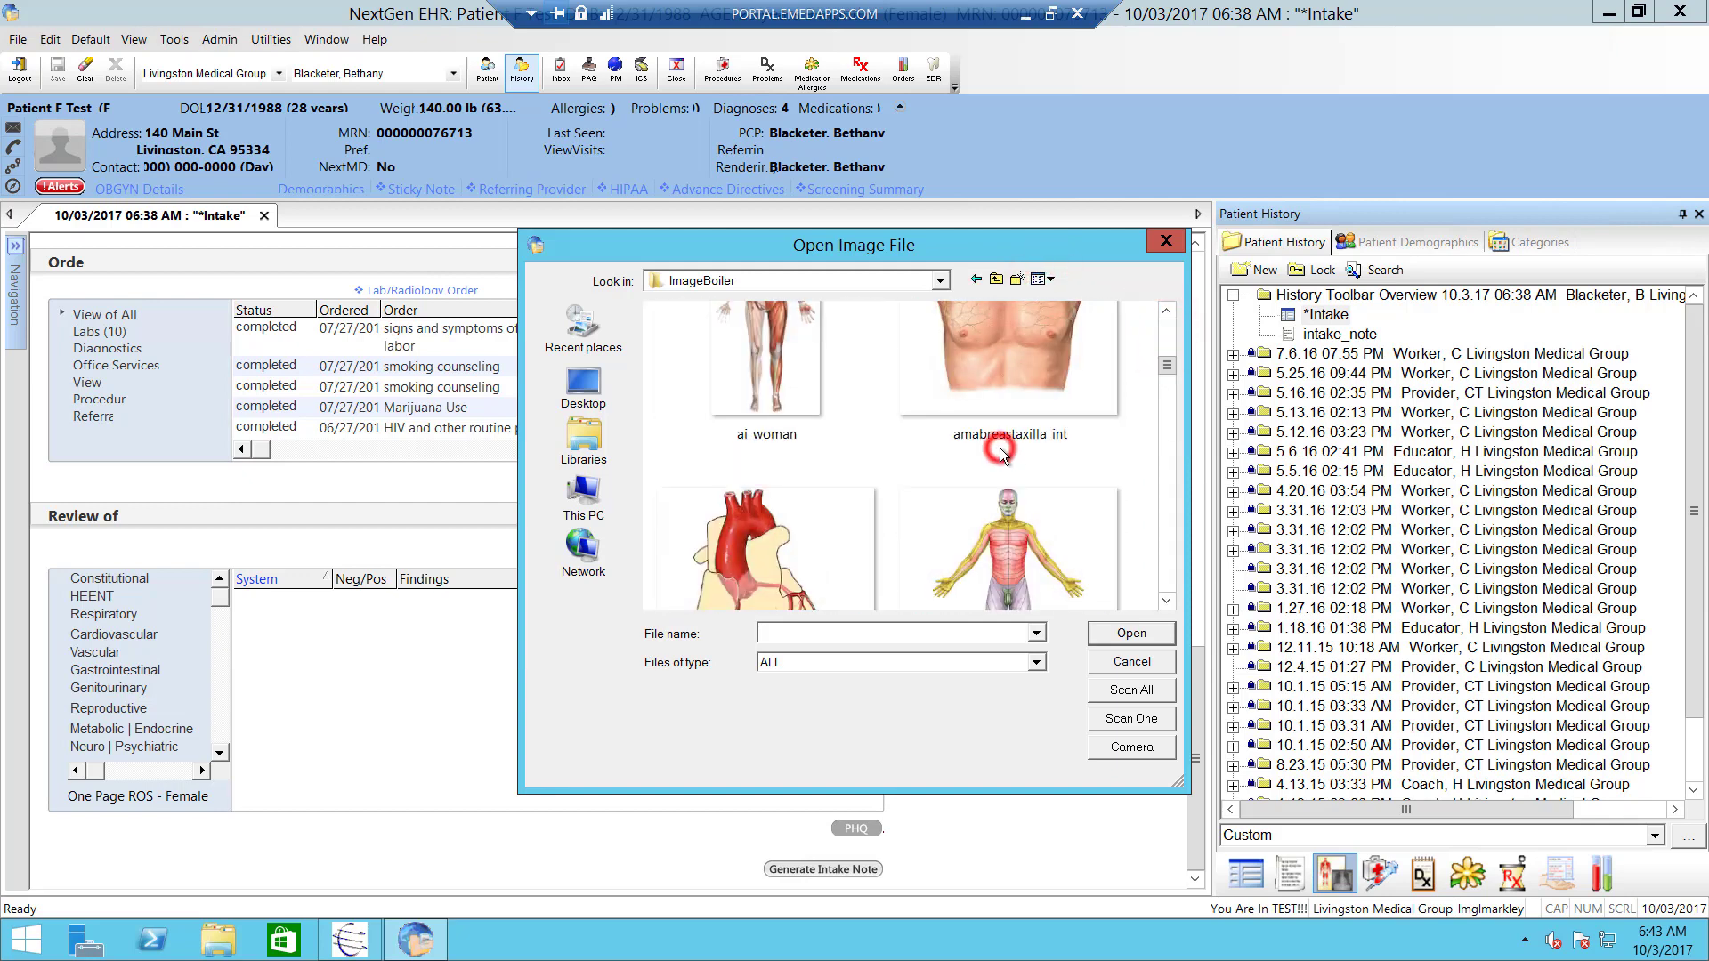
double_click(965, 349)
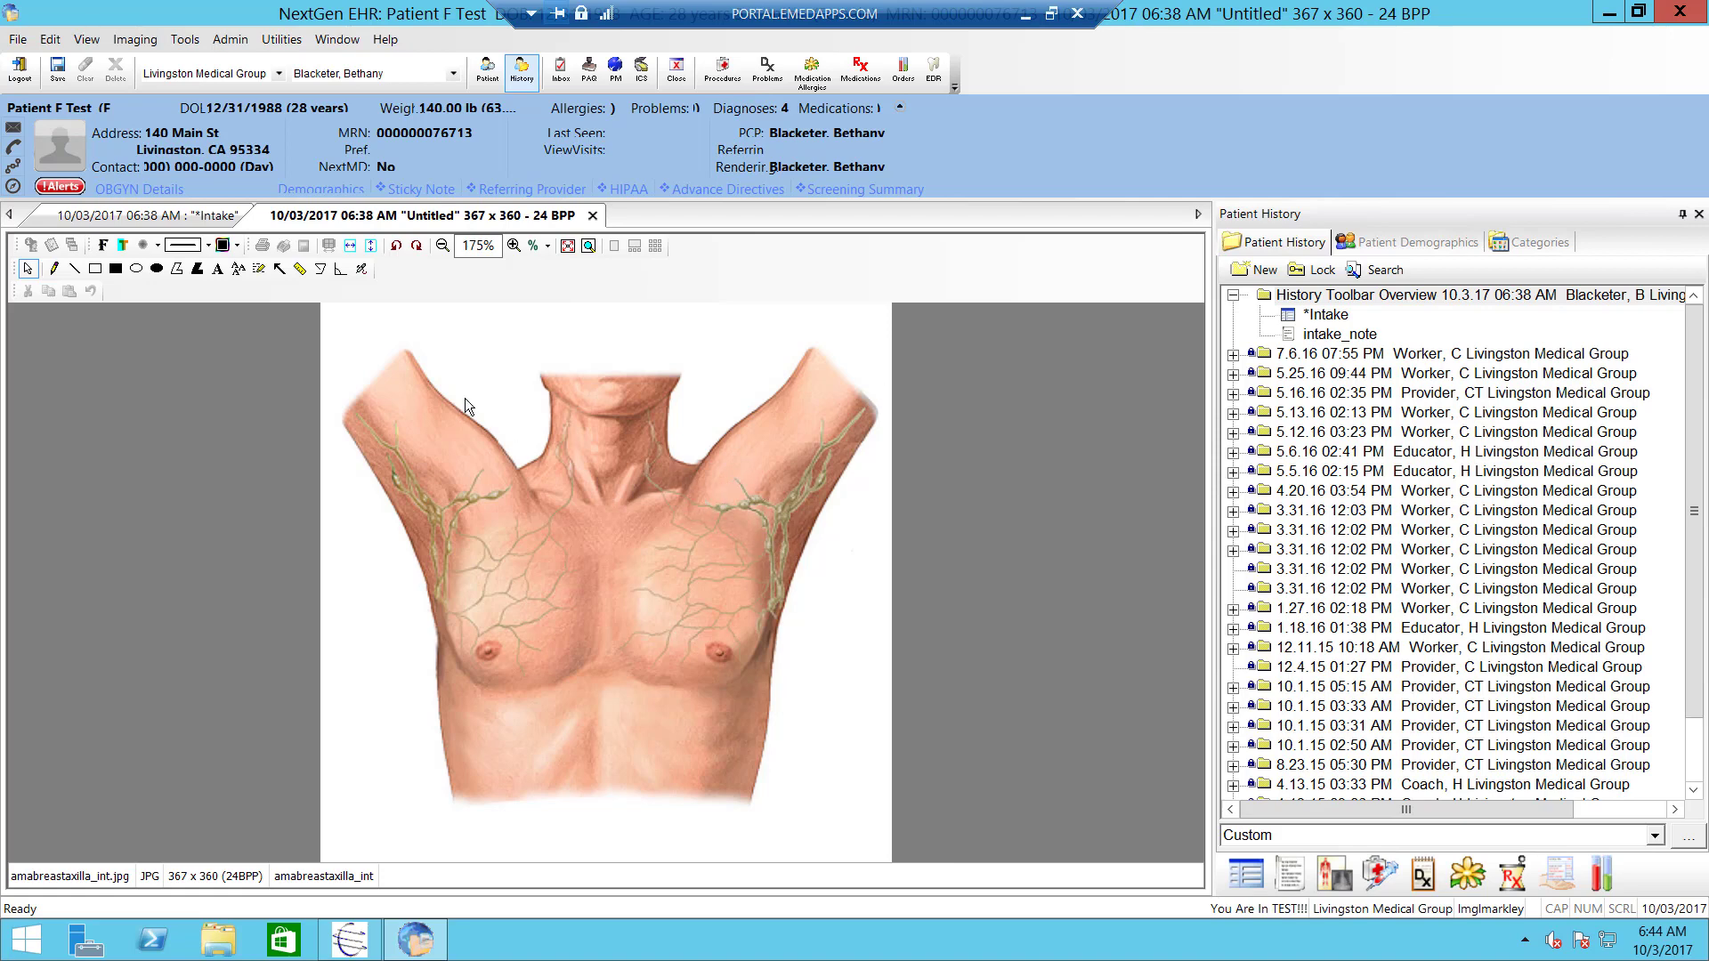
- Mark the shoulder with a solid black dot and add a 'Lesion' text label beside it
left_click(155, 270)
left_click_drag(747, 443, 781, 475)
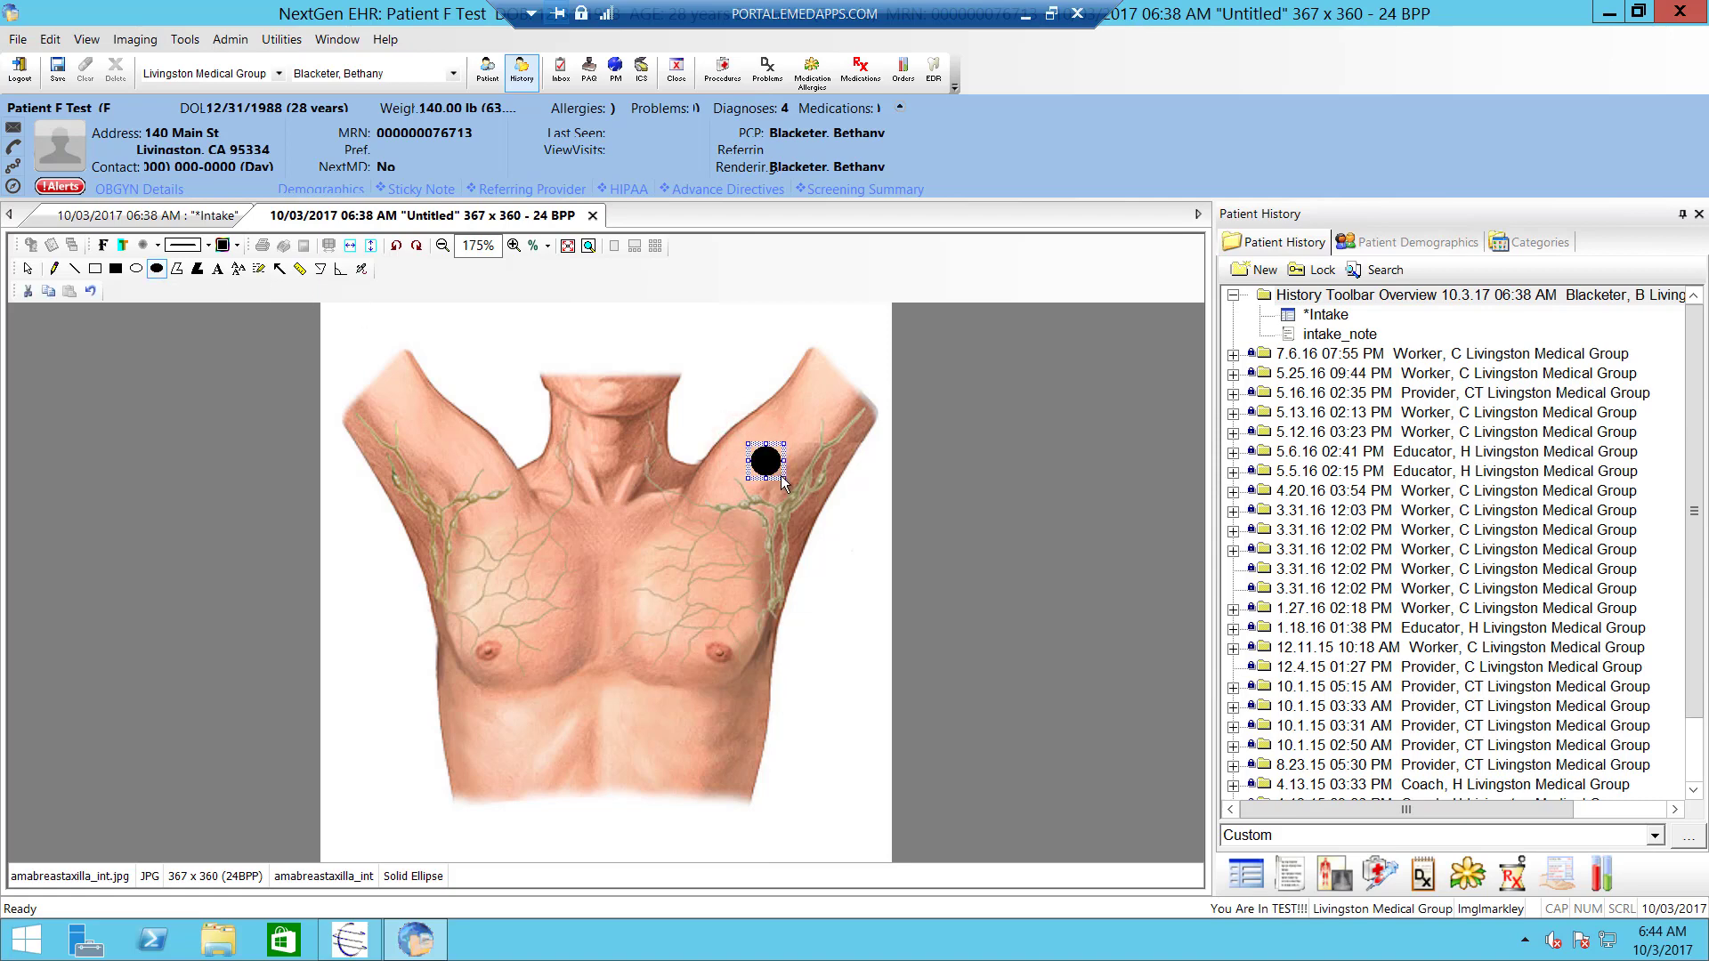
left_click(218, 269)
left_click(681, 375)
left_click_drag(691, 383, 766, 420)
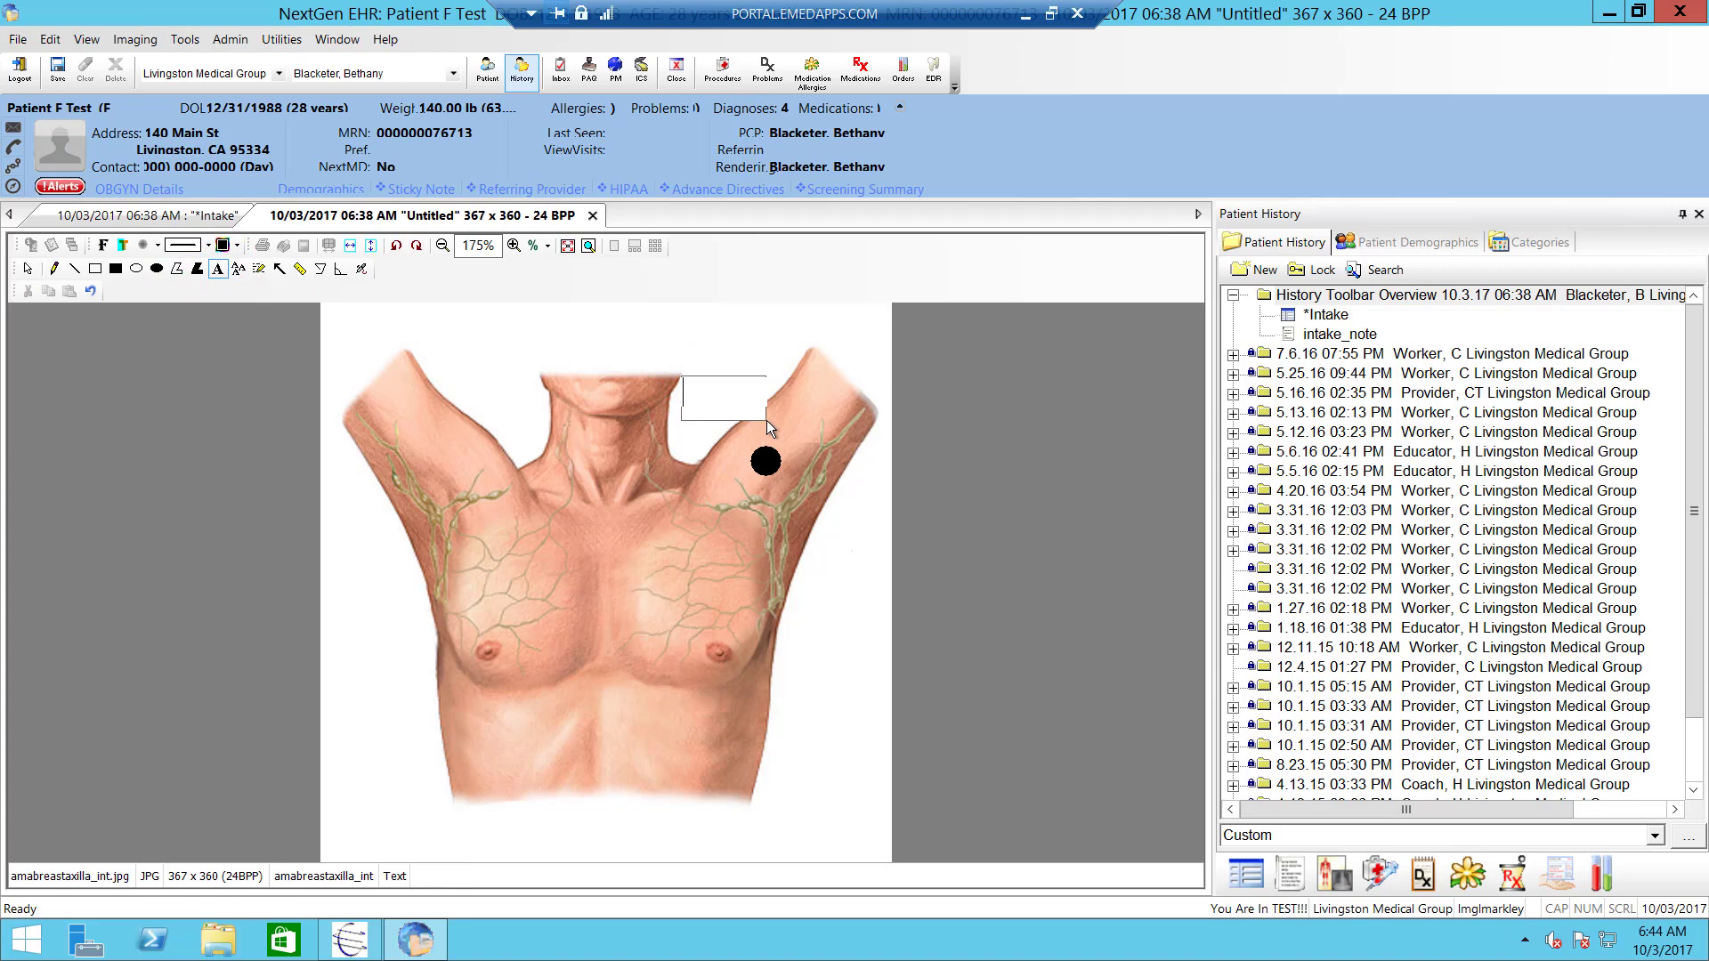
type("Lesion")
left_click(750, 356)
- Save the annotated image with description 'arm lesion', check it in history, and close it
left_click(57, 71)
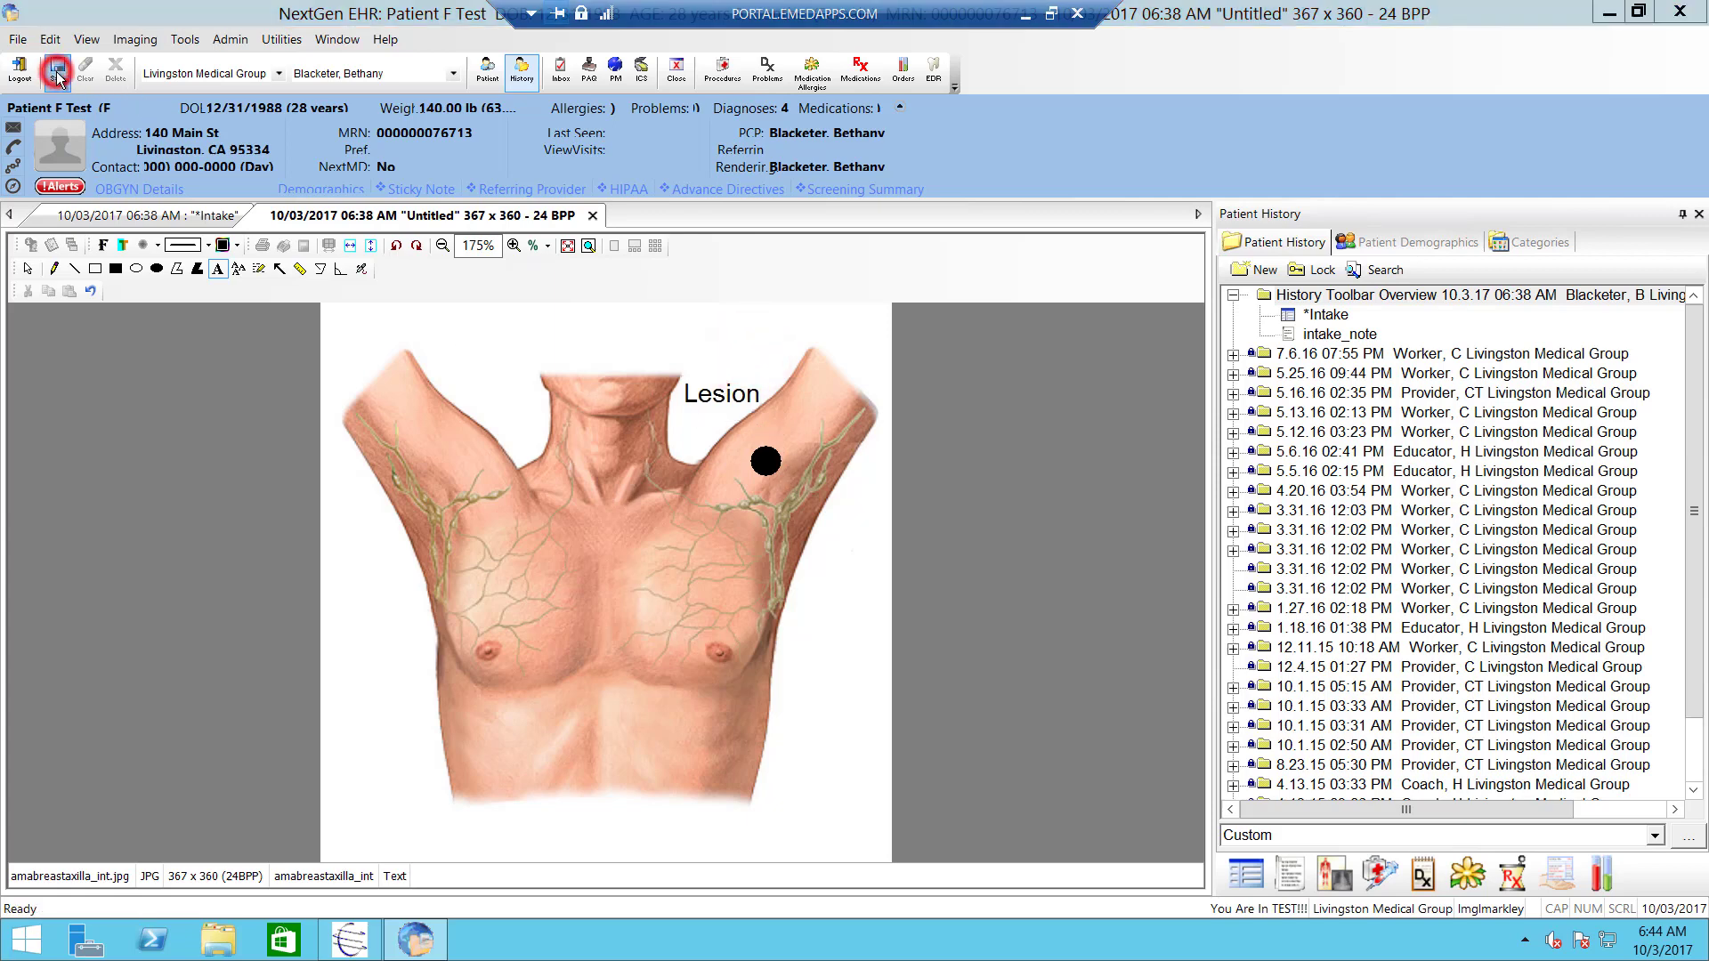
type("arm le")
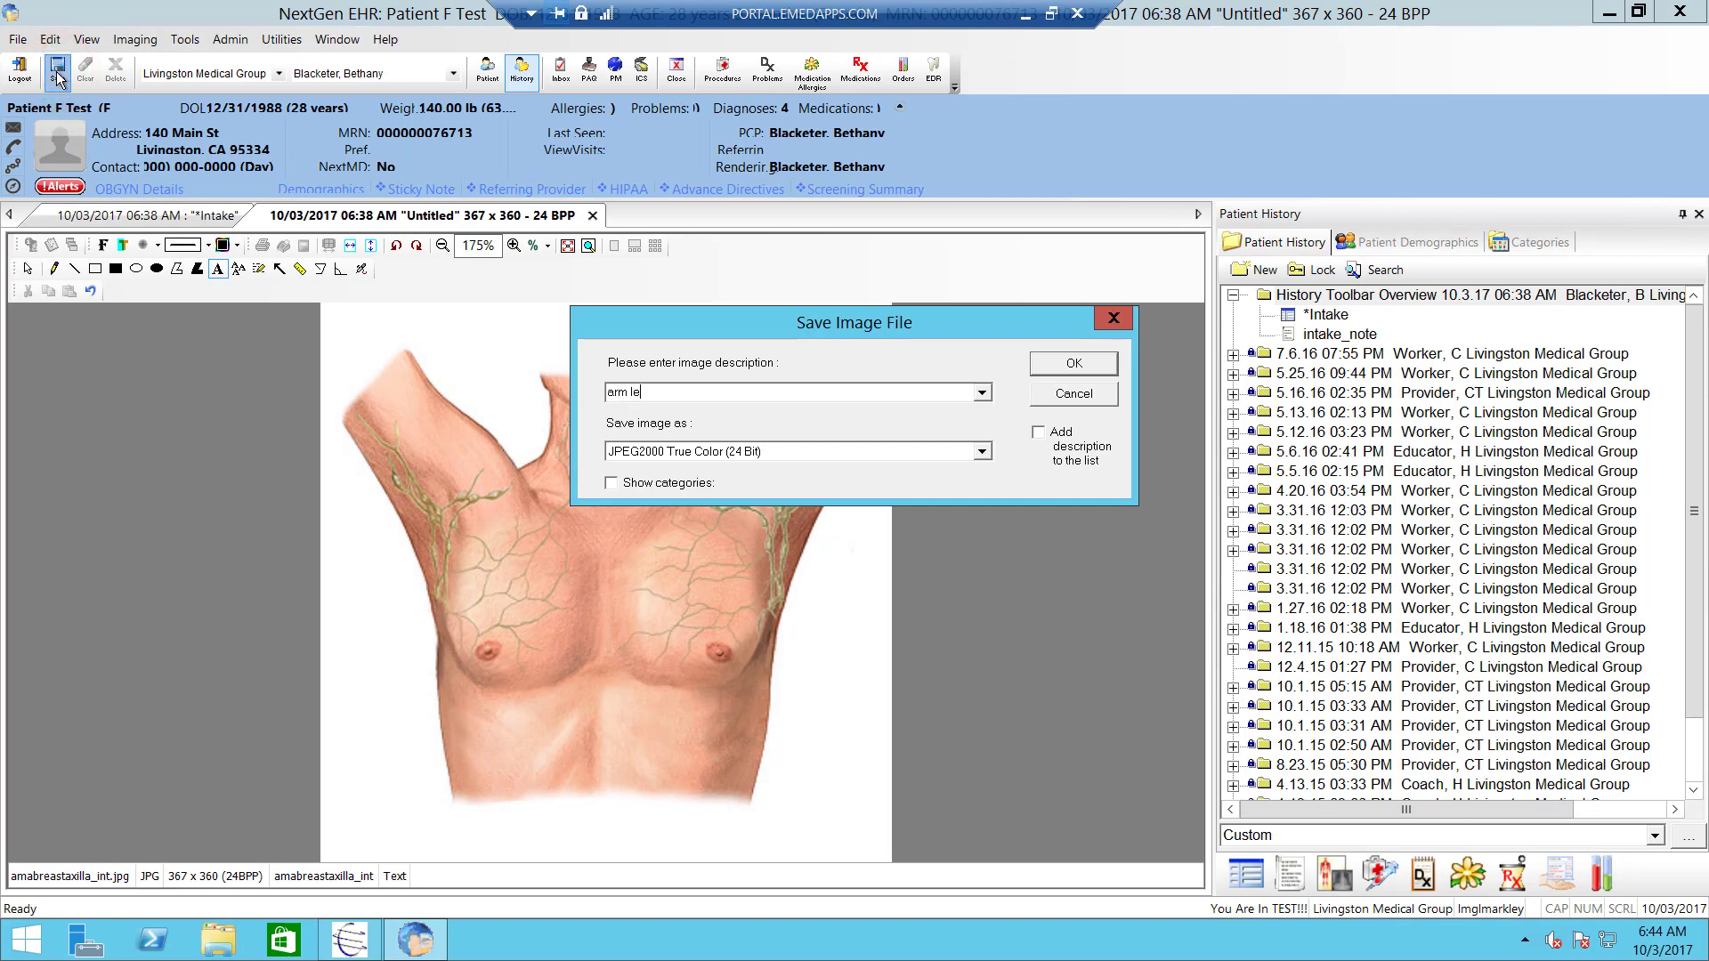
type("sion")
key("Return")
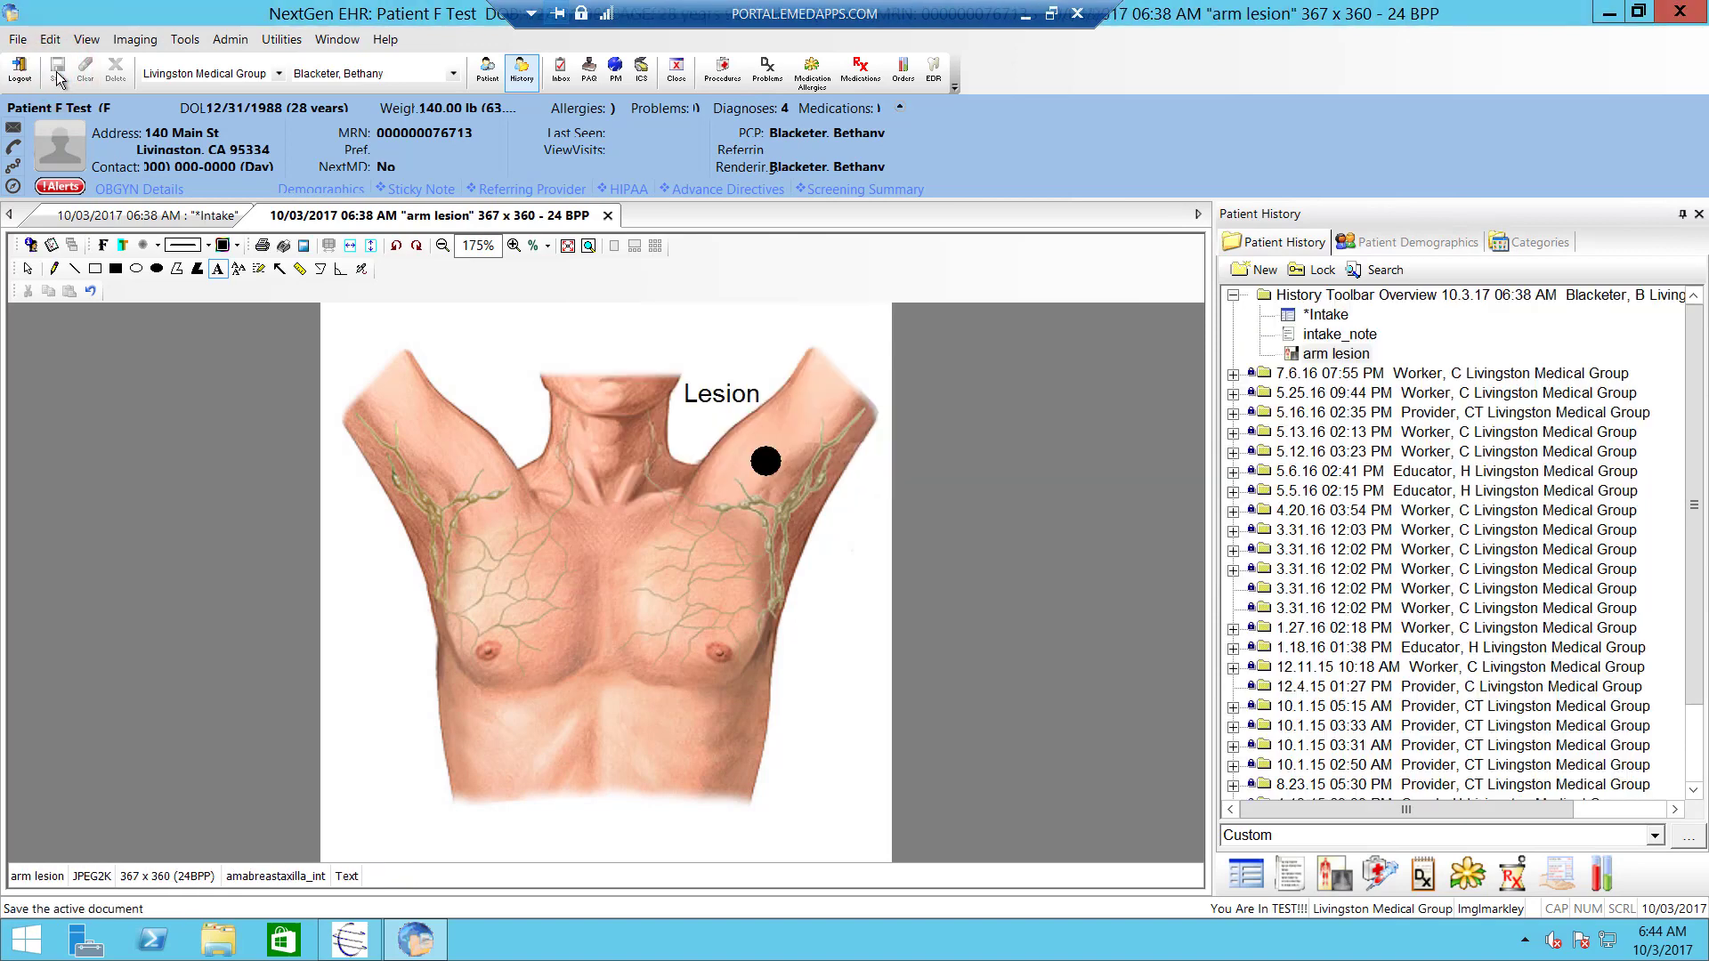
left_click(1323, 355)
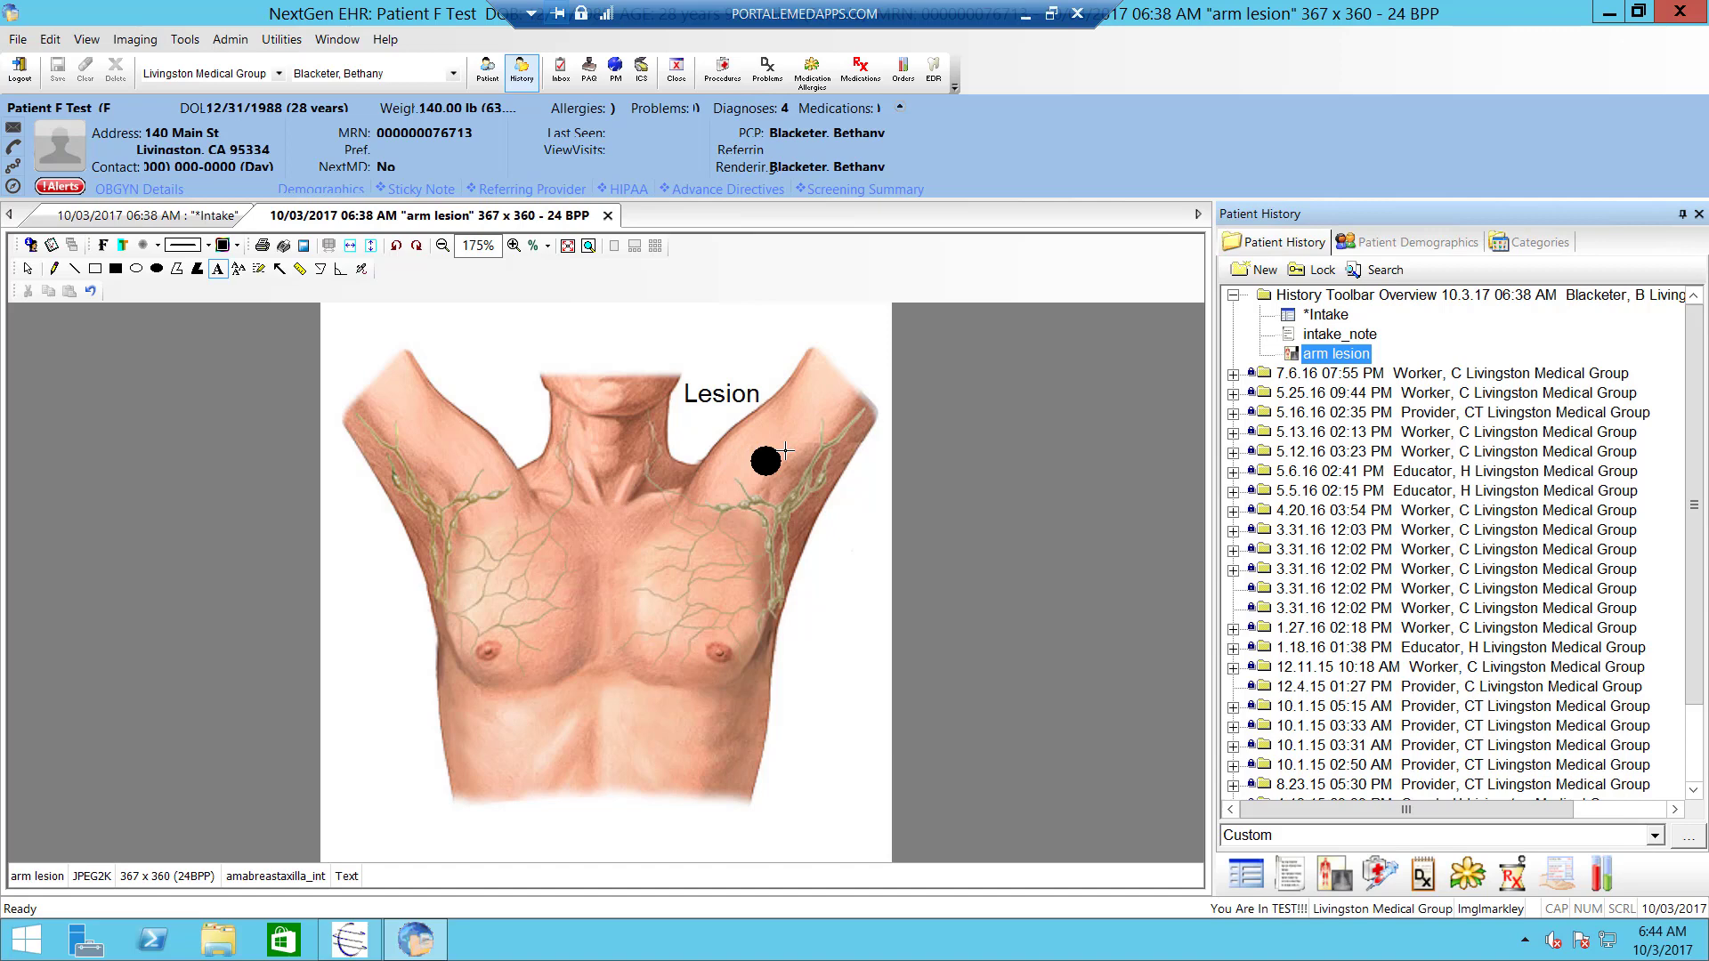
left_click(608, 217)
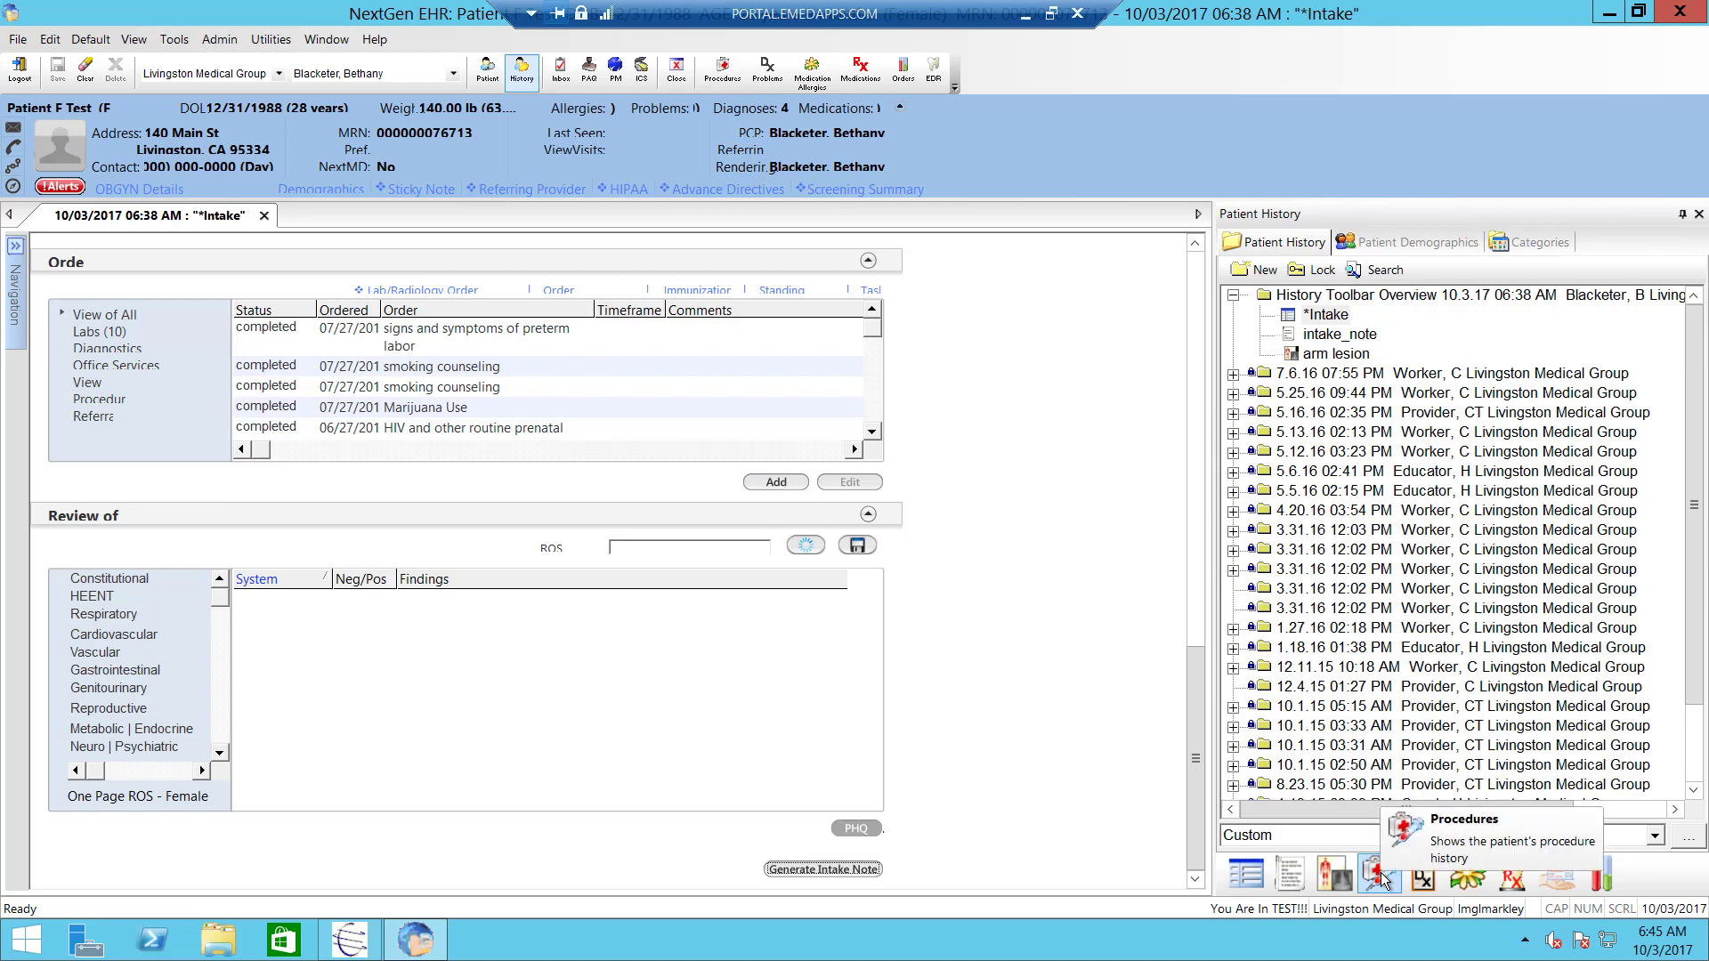
- In Office Services, place the Rapid Strep order with a positive interpretation
left_click(1192, 703)
left_click_drag(1192, 706, 1192, 638)
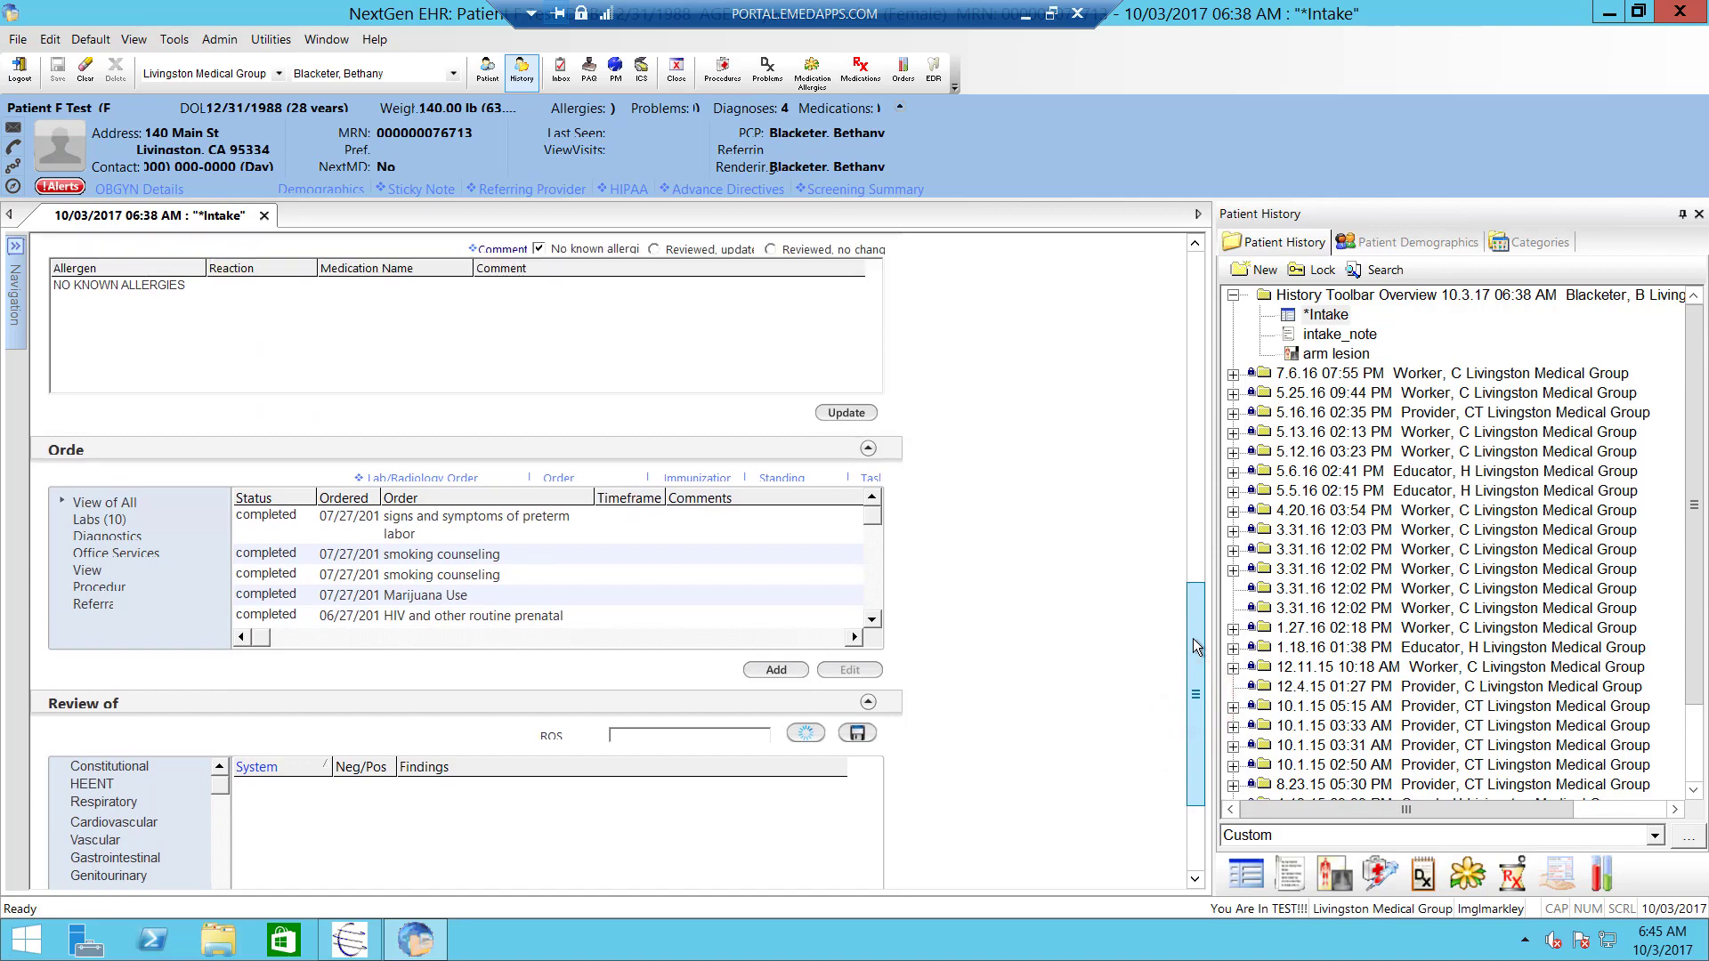
left_click(782, 480)
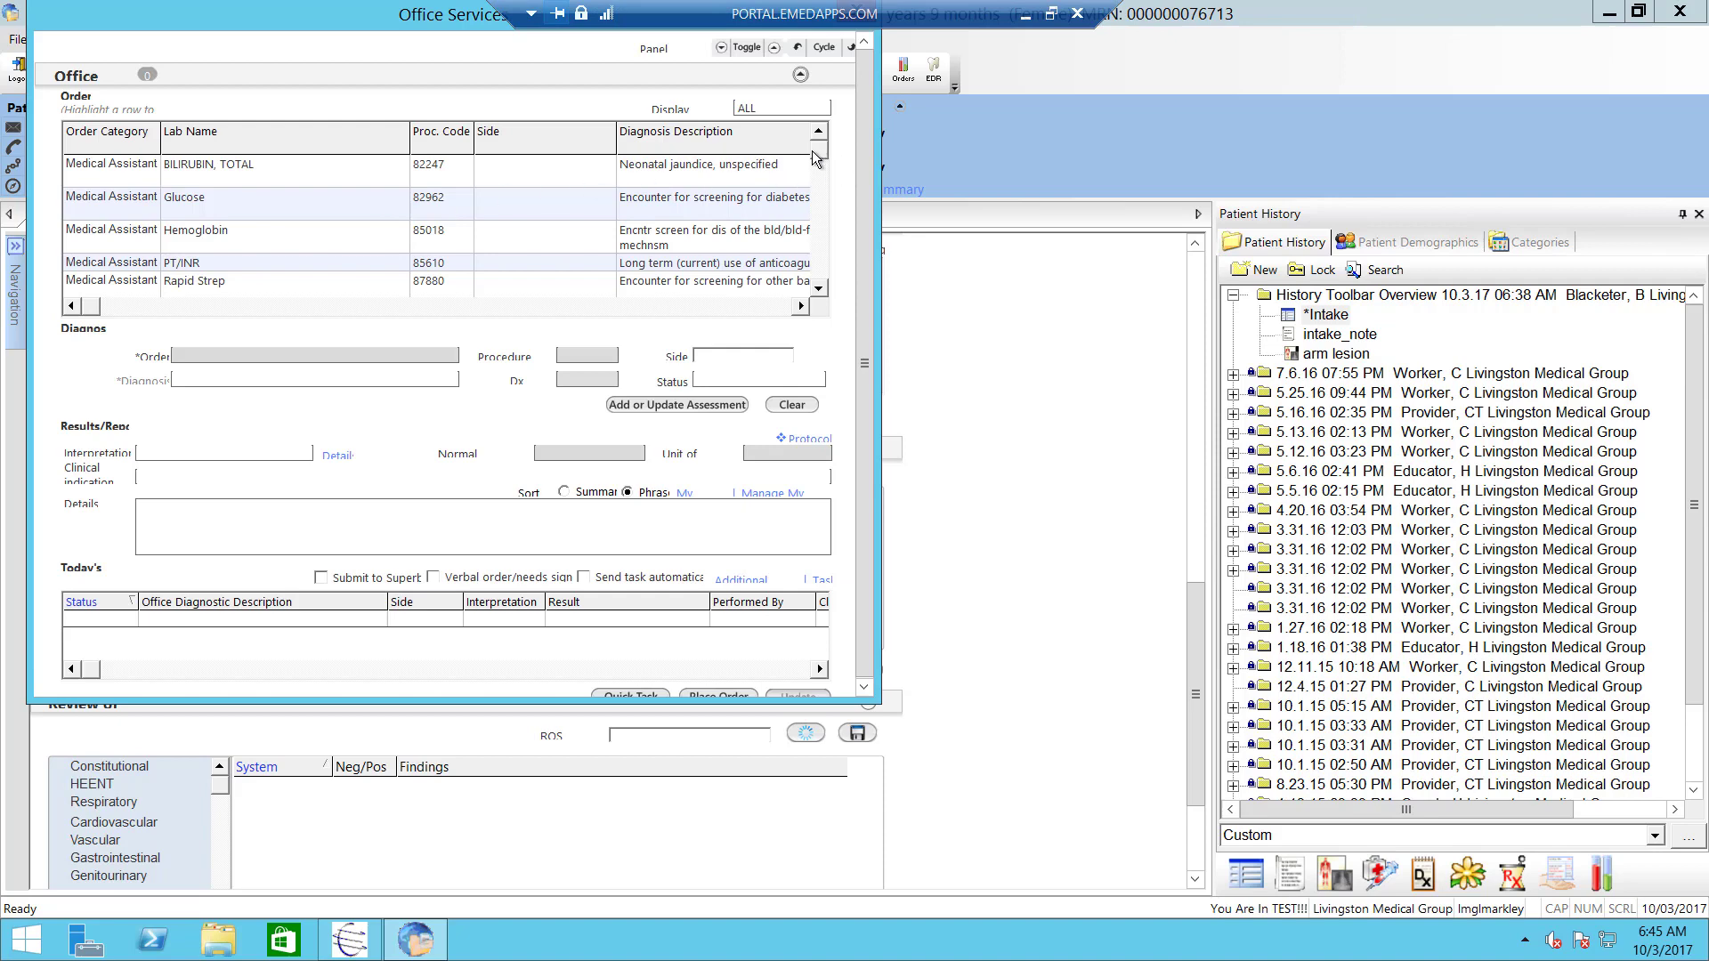
left_click(397, 285)
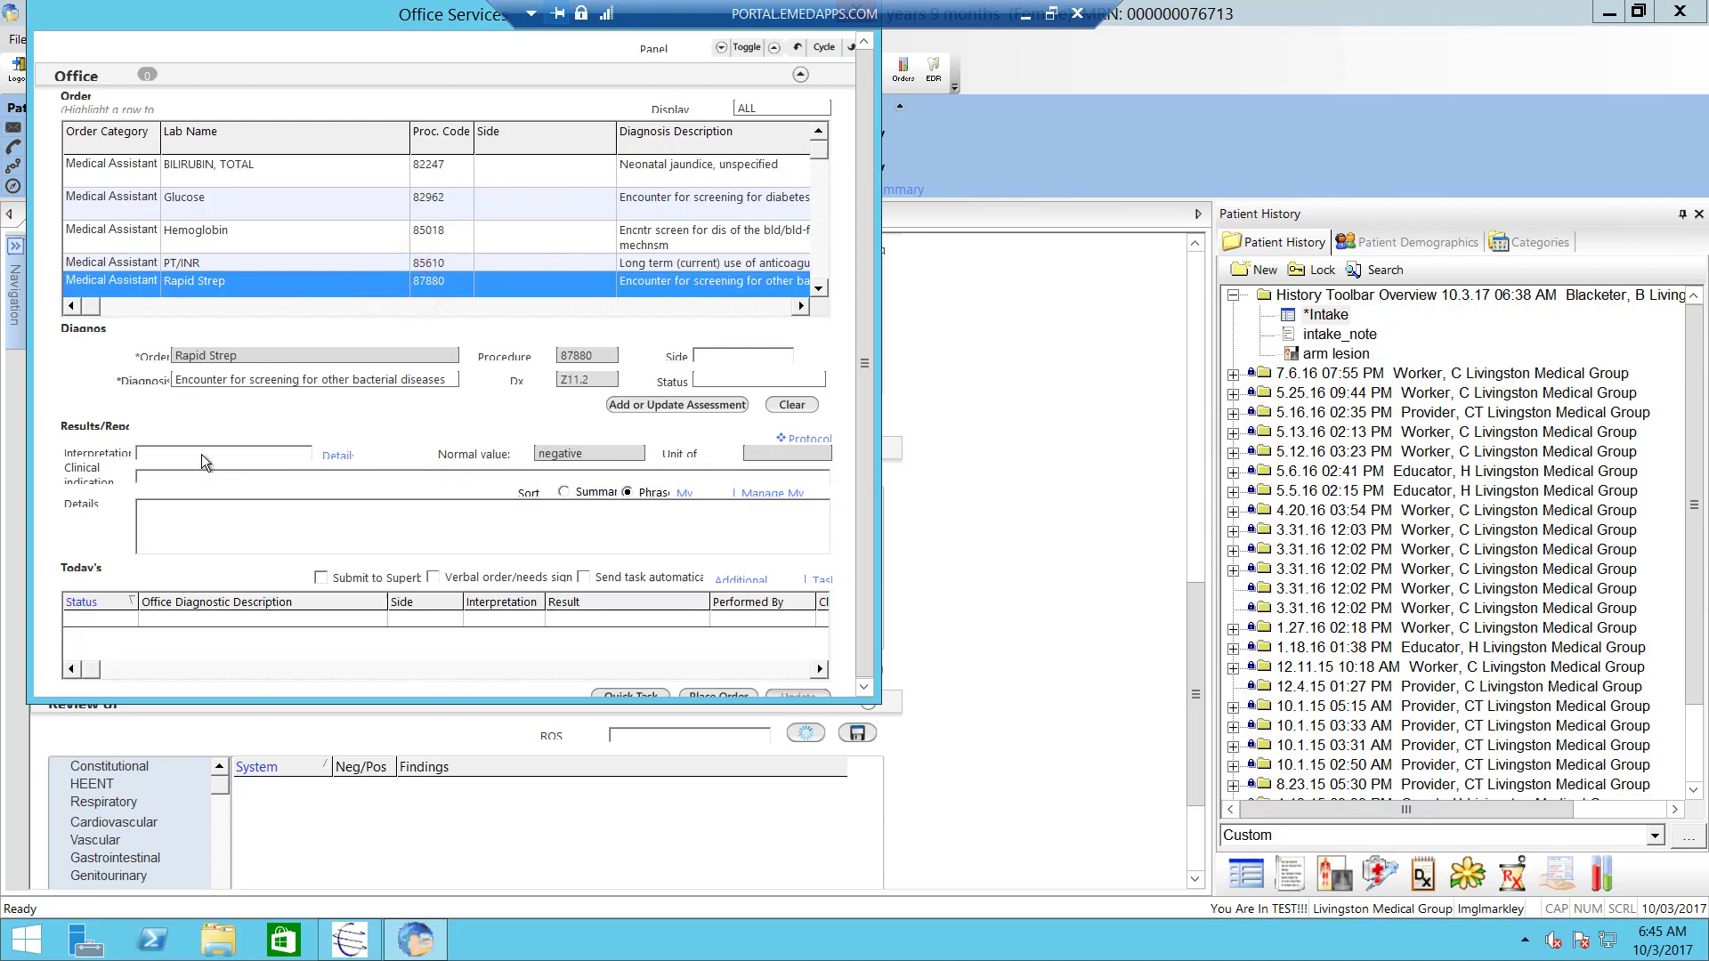
left_click(201, 454)
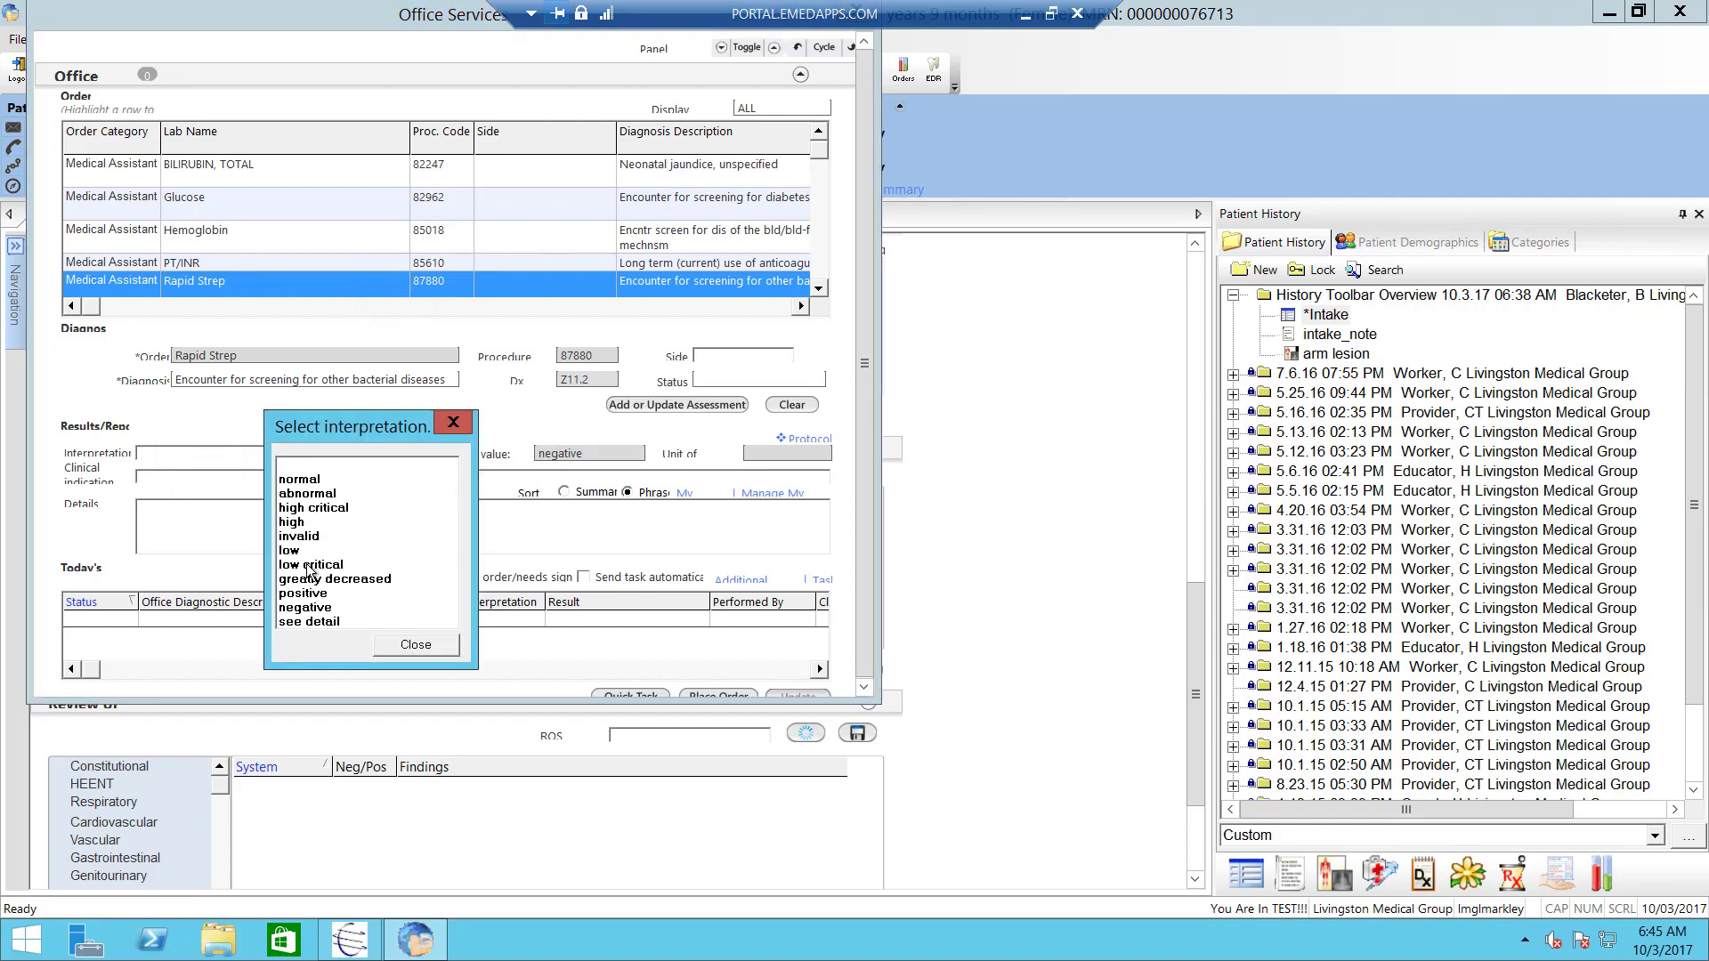
left_click(307, 591)
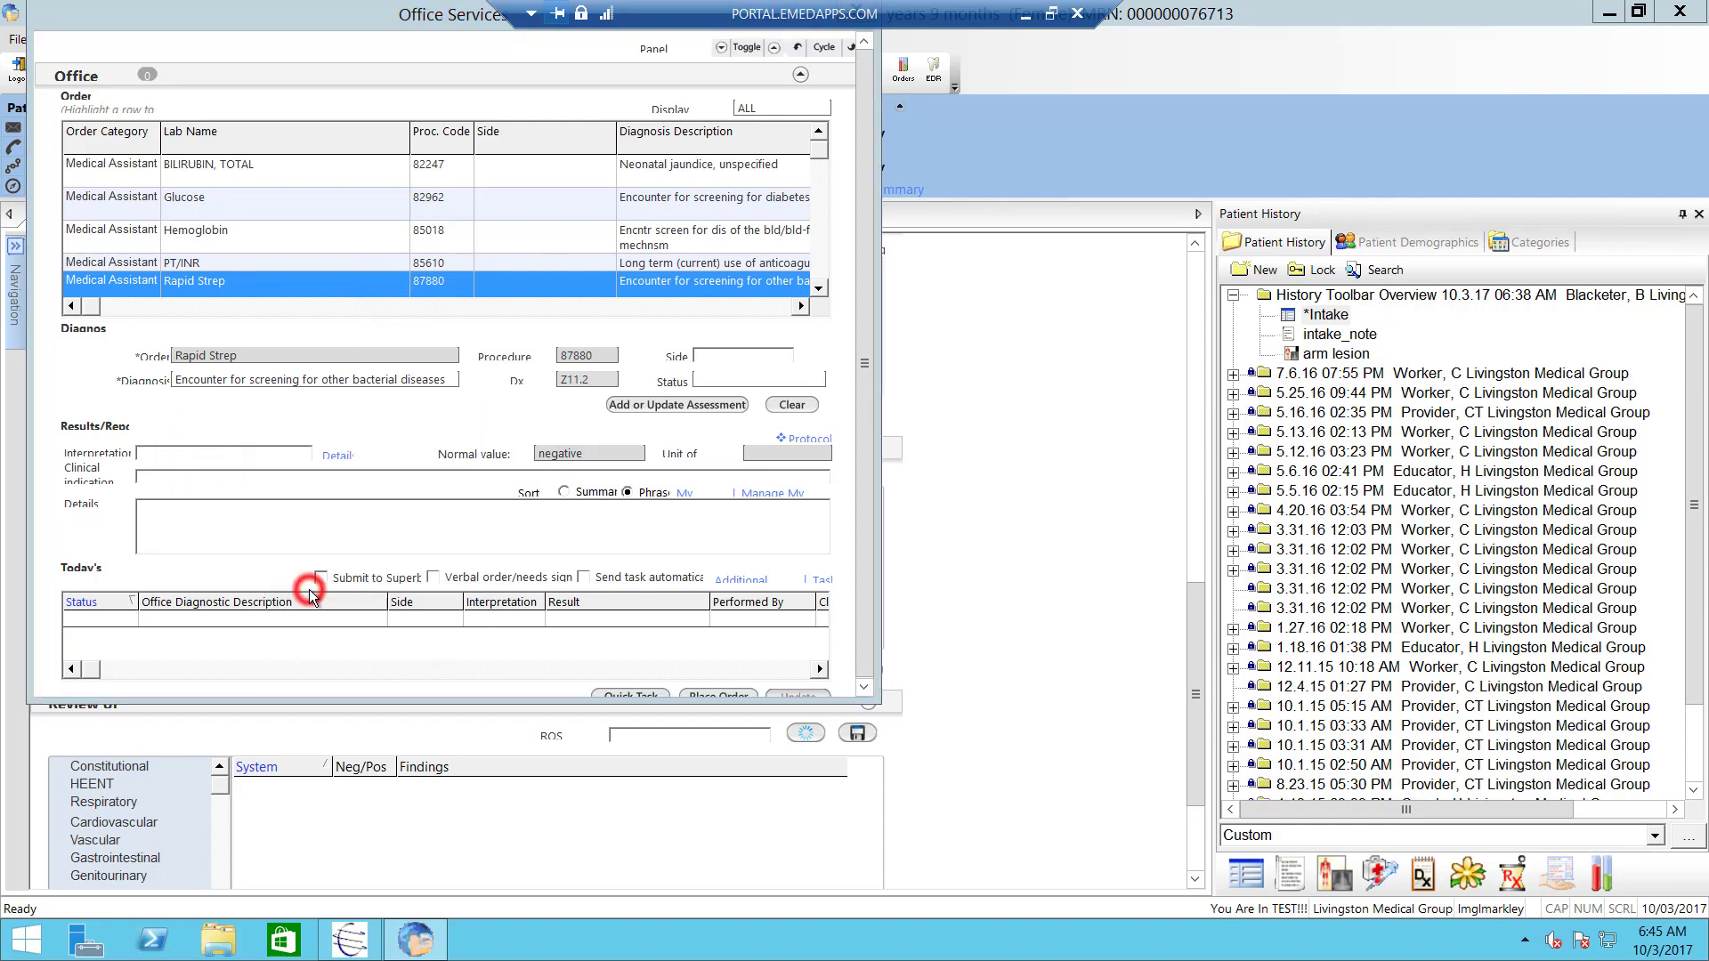
left_click(870, 655)
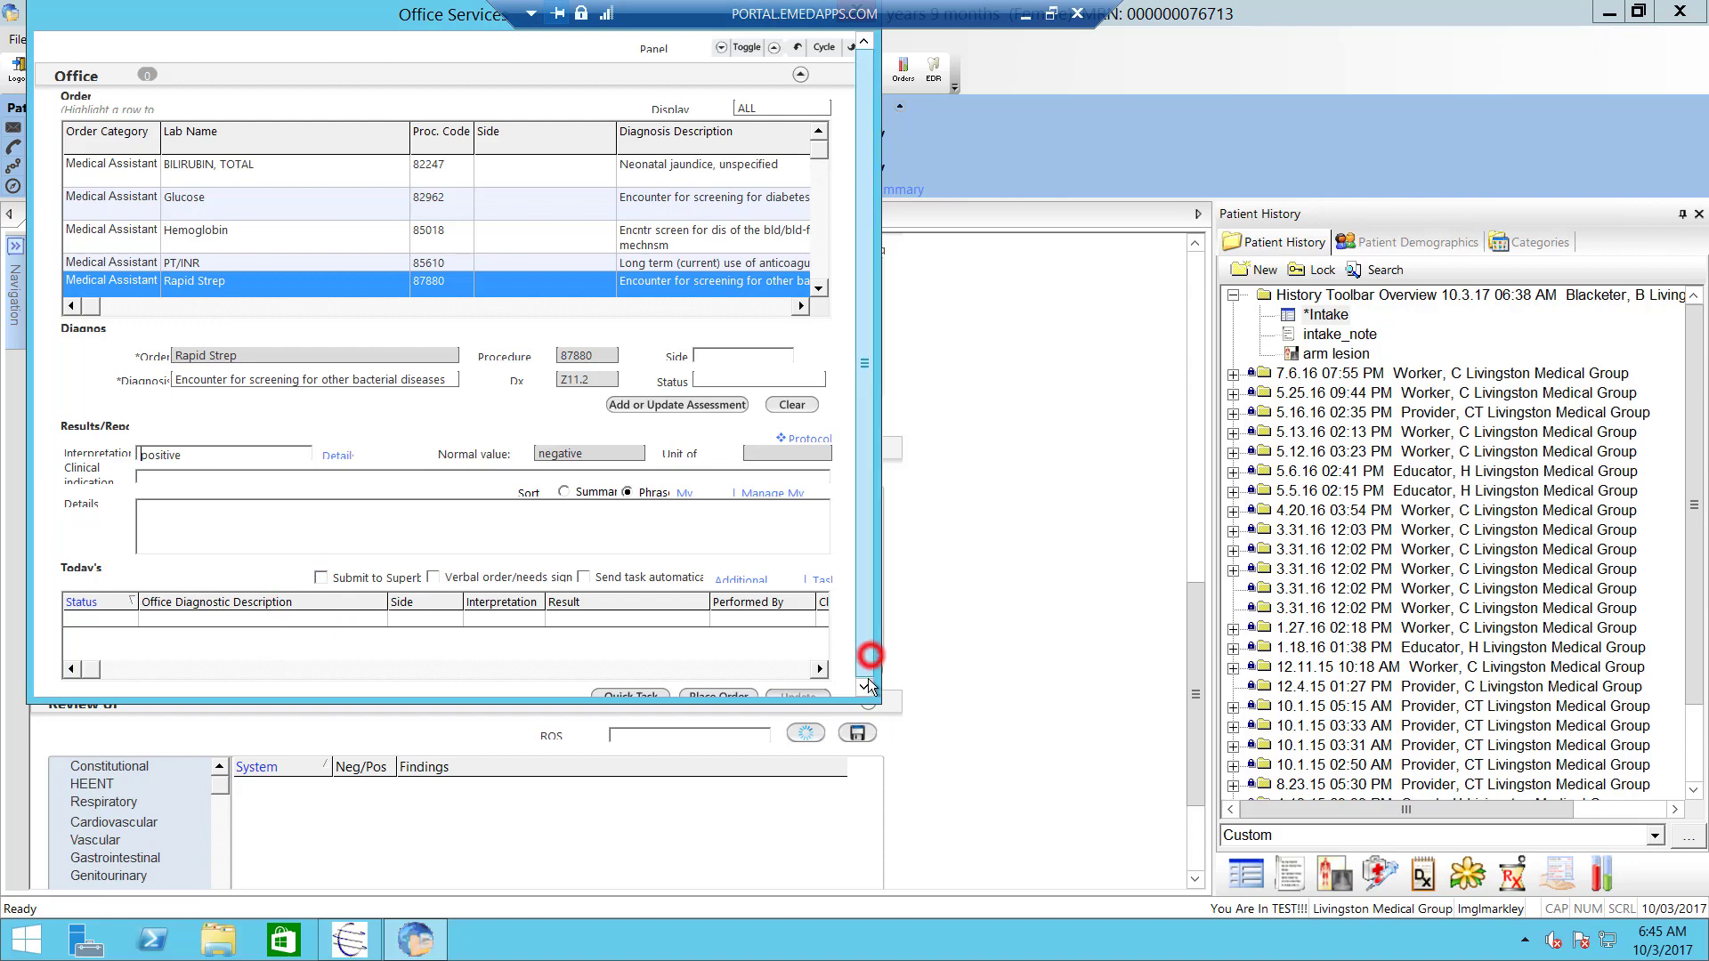
left_click(724, 696)
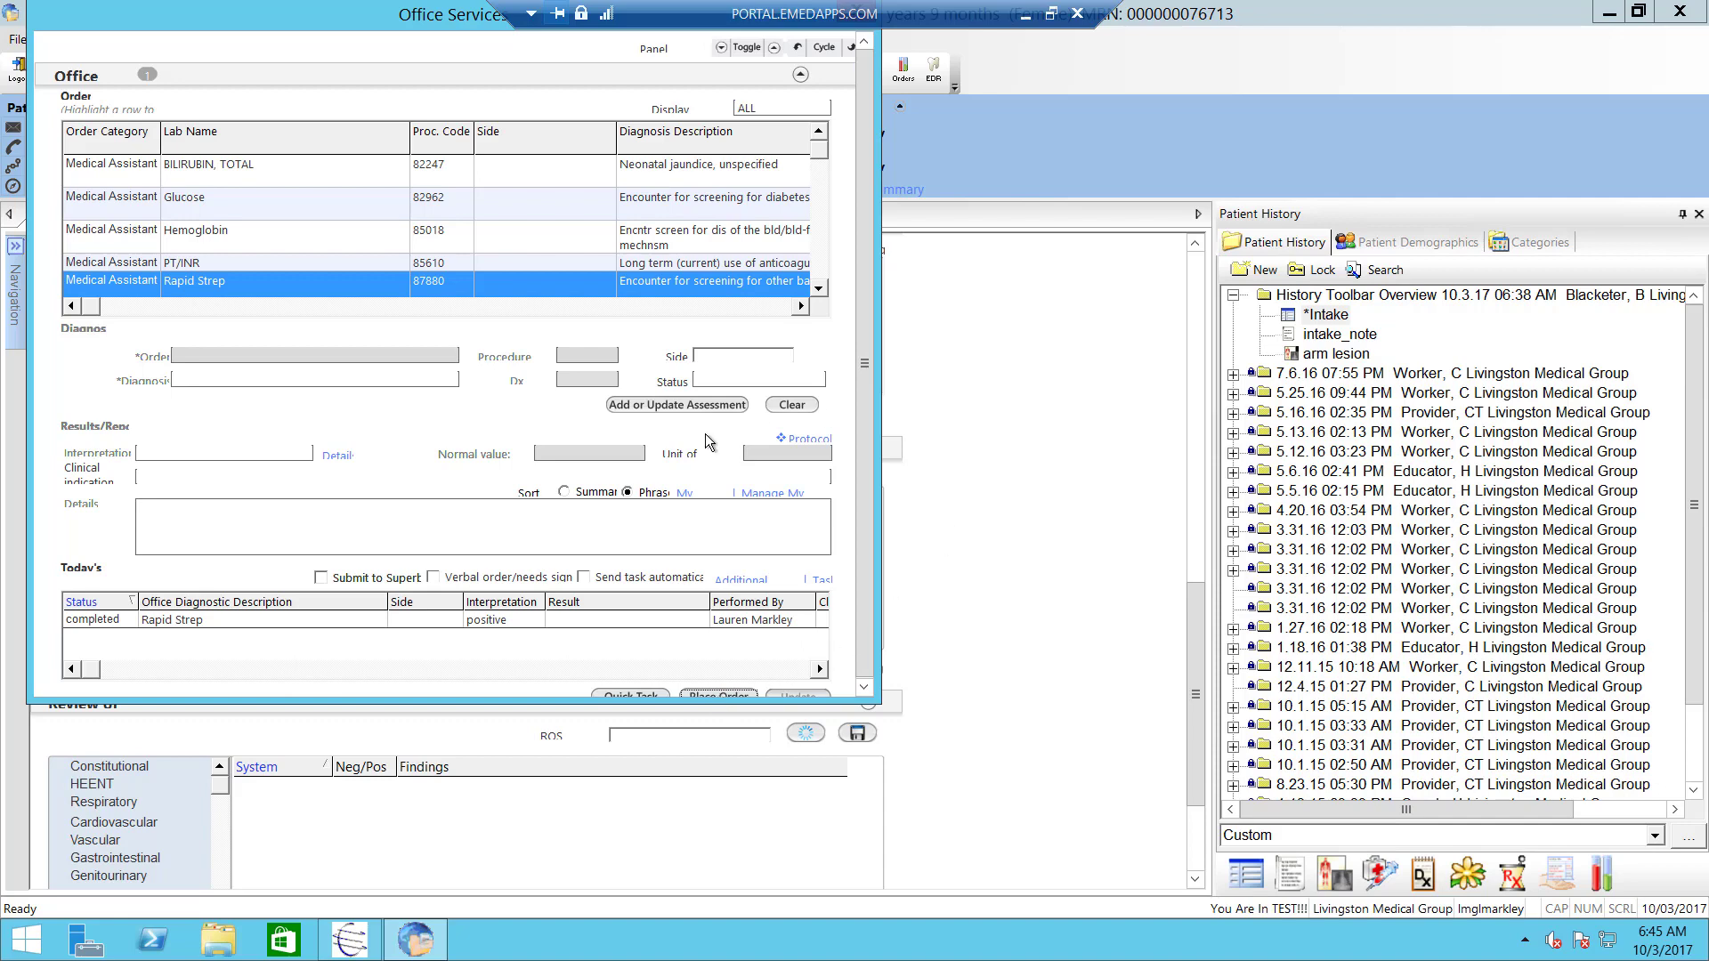
- Move the Office Services window aside and close it
left_click(862, 525)
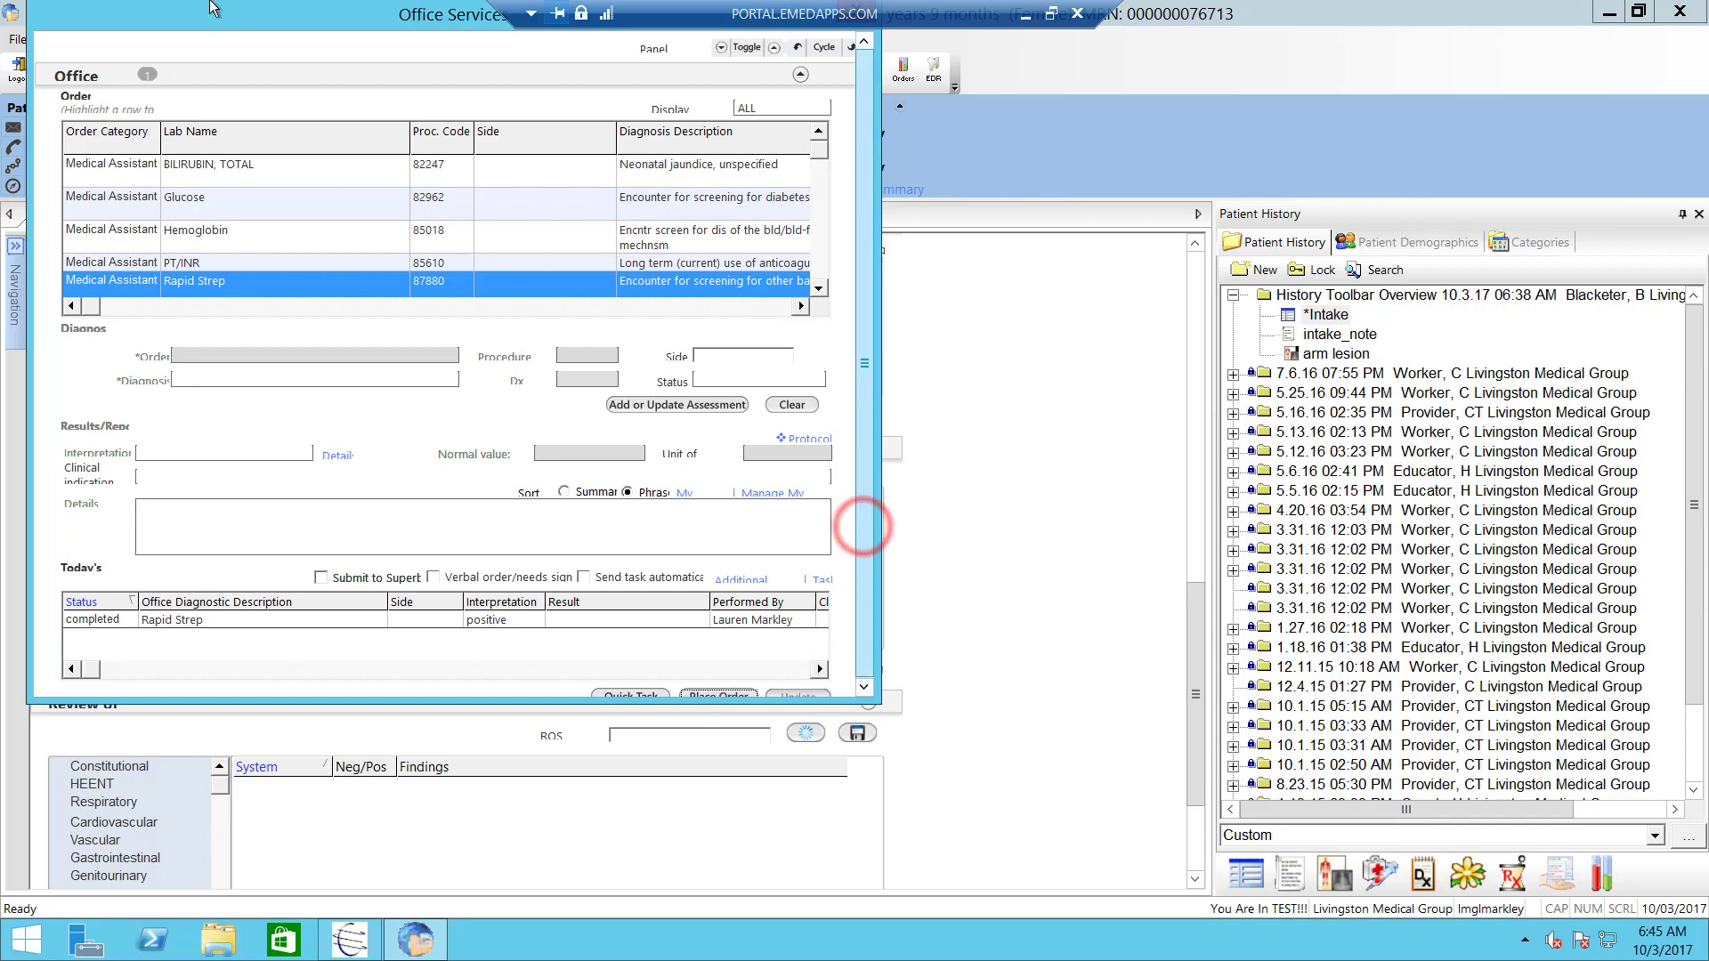
left_click_drag(220, 16, 354, 133)
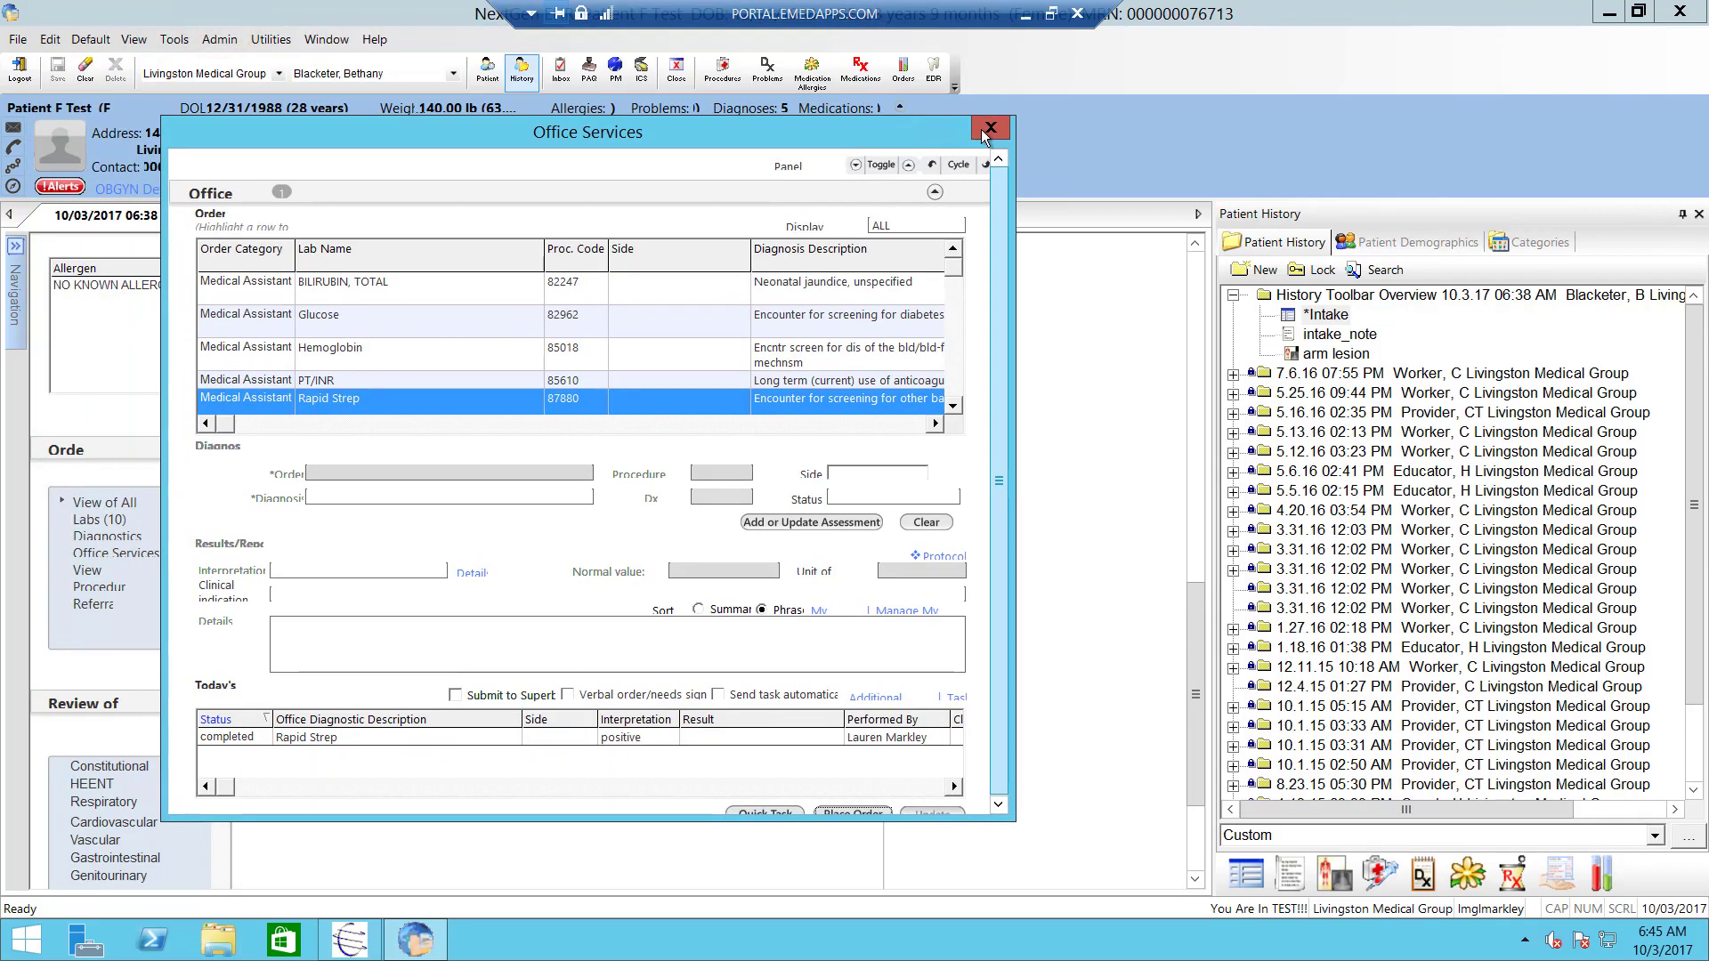
left_click(989, 129)
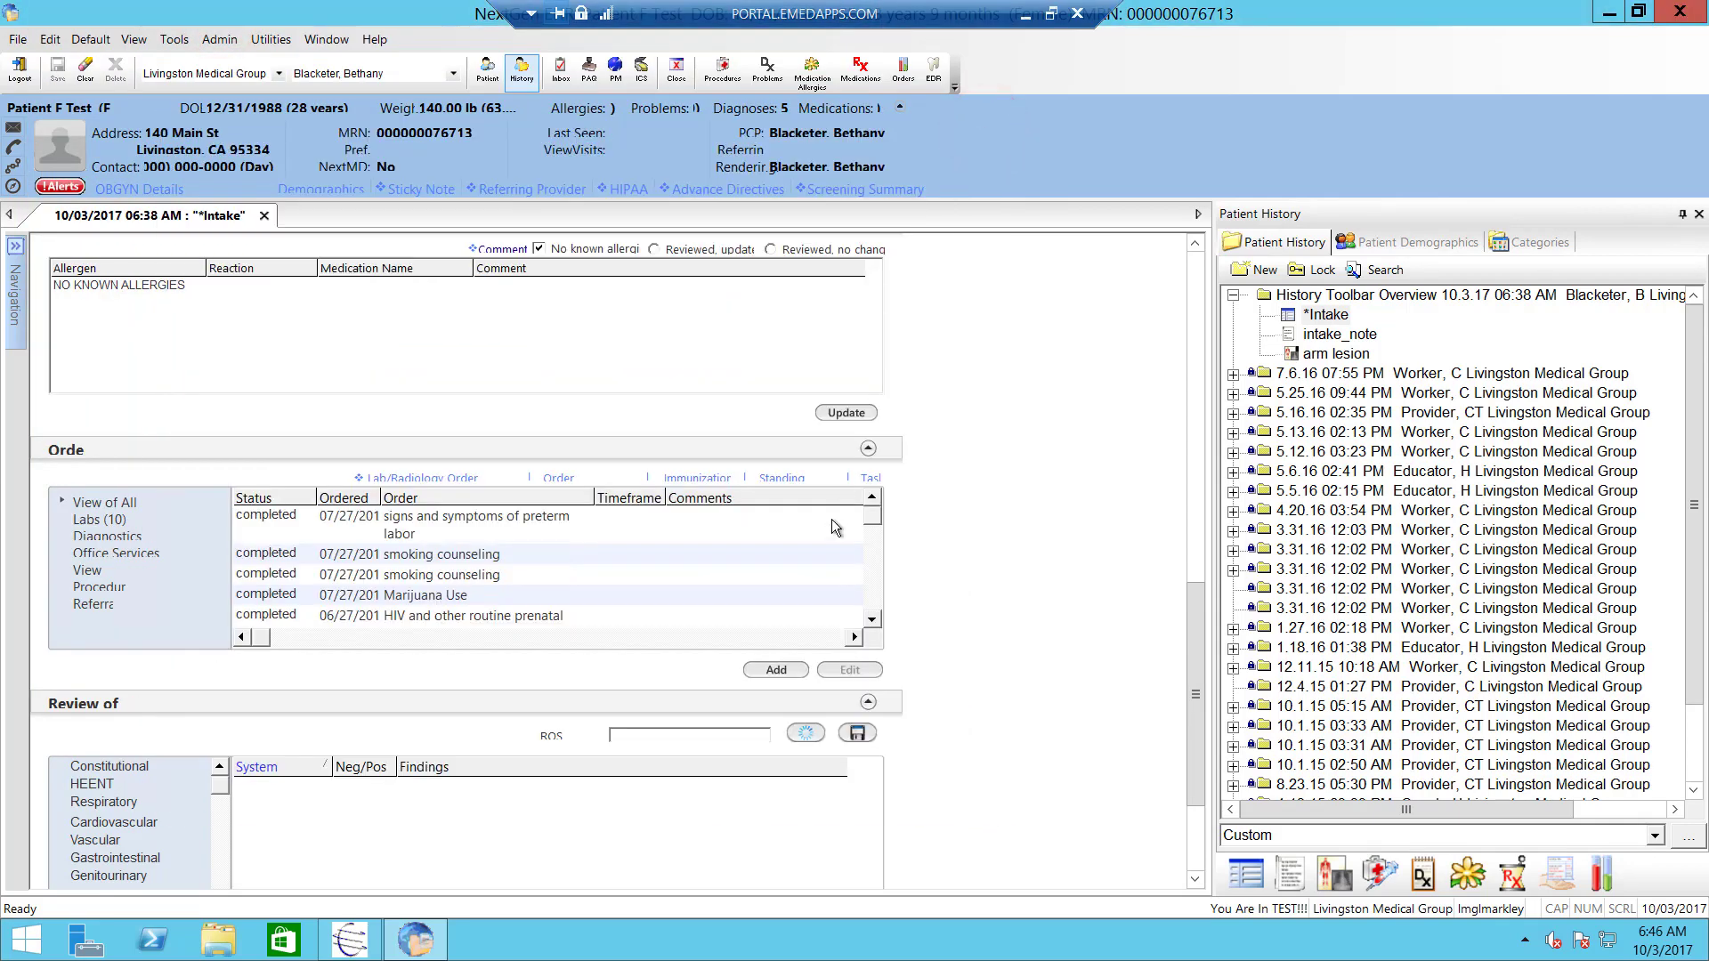
left_click(1386, 876)
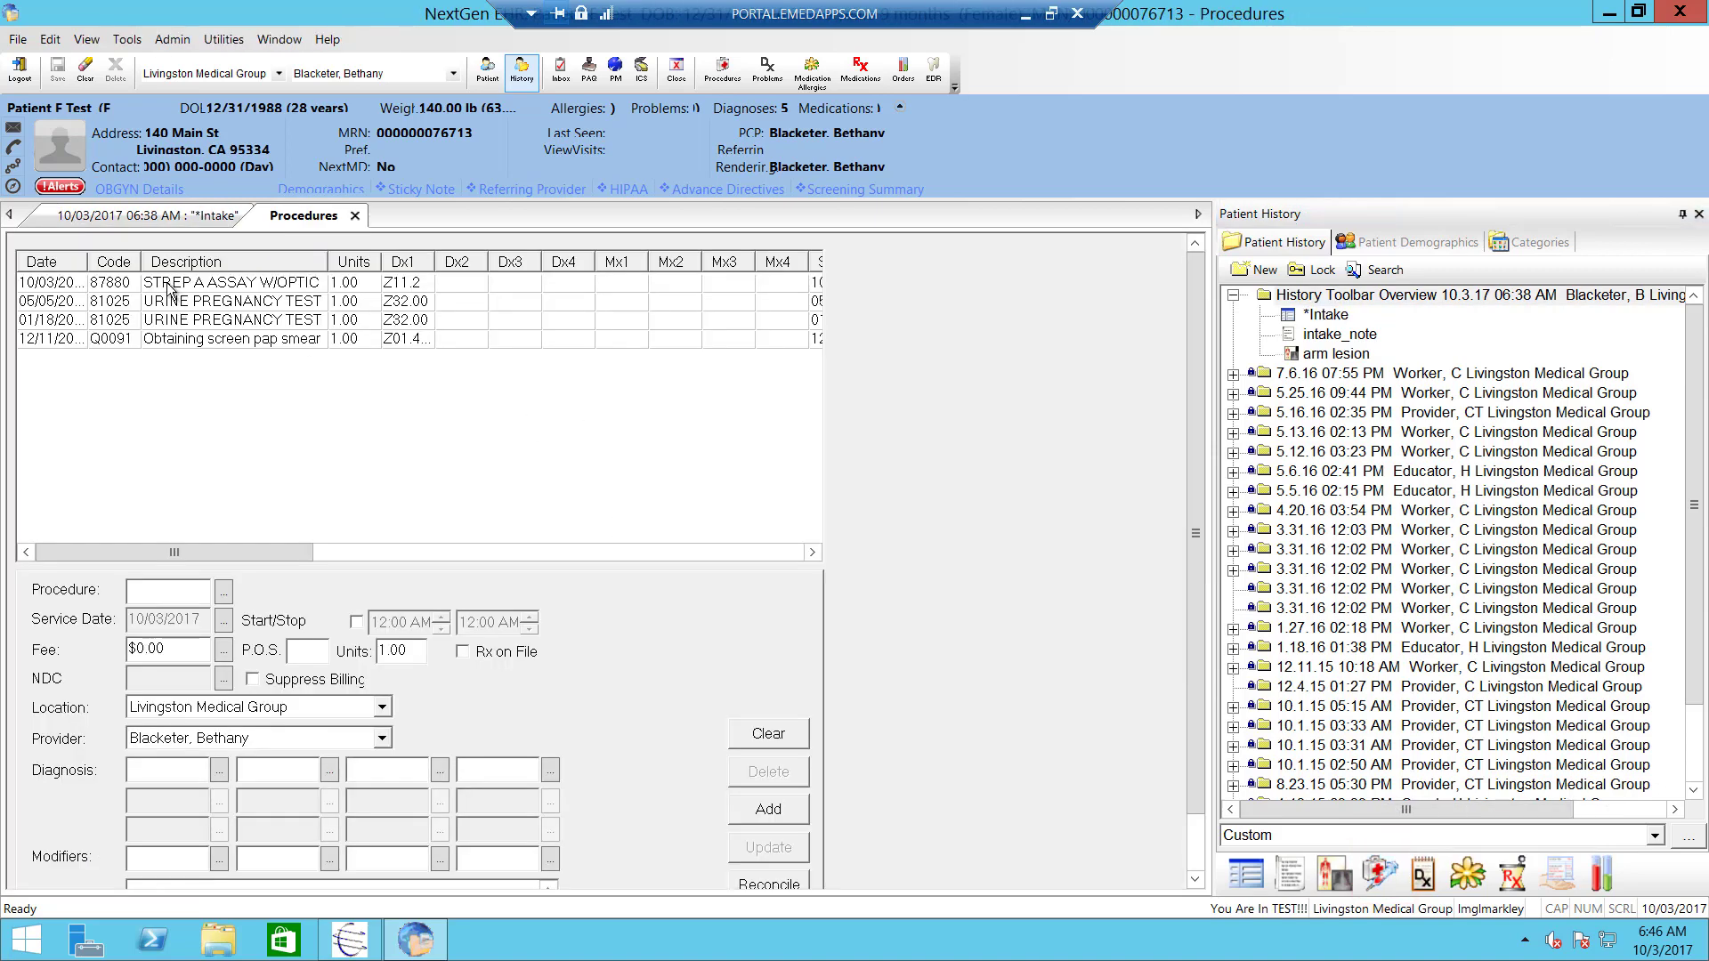
left_click(169, 287)
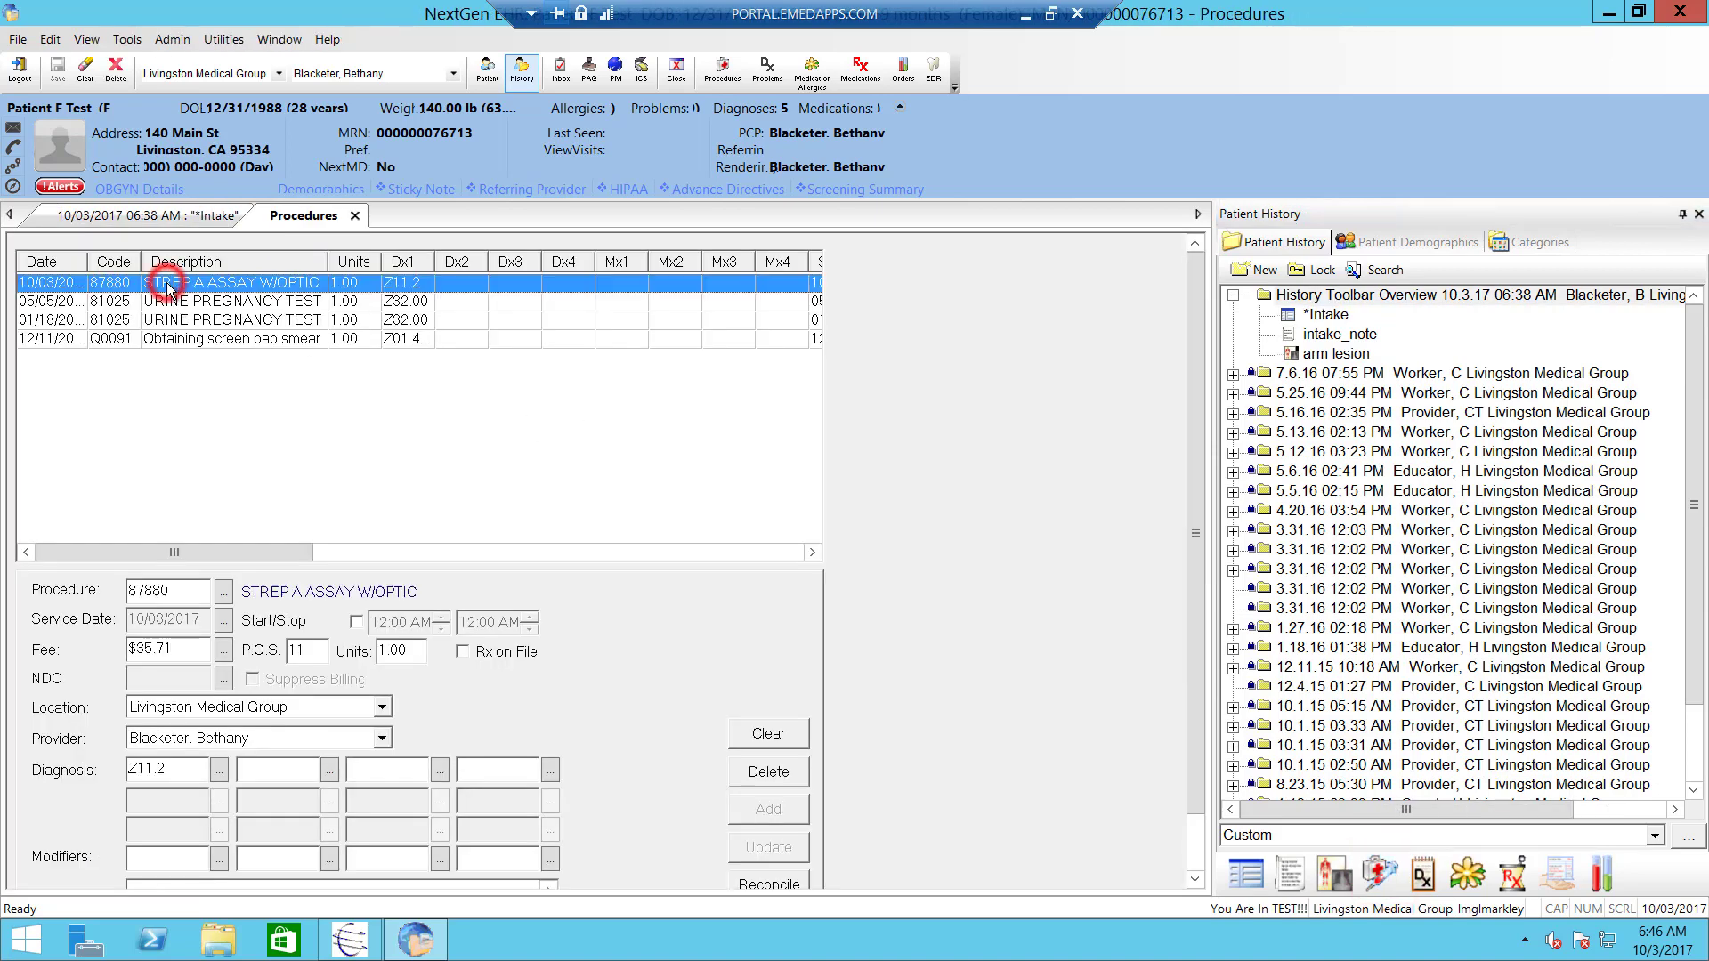
left_click(91, 262)
double_click(88, 262)
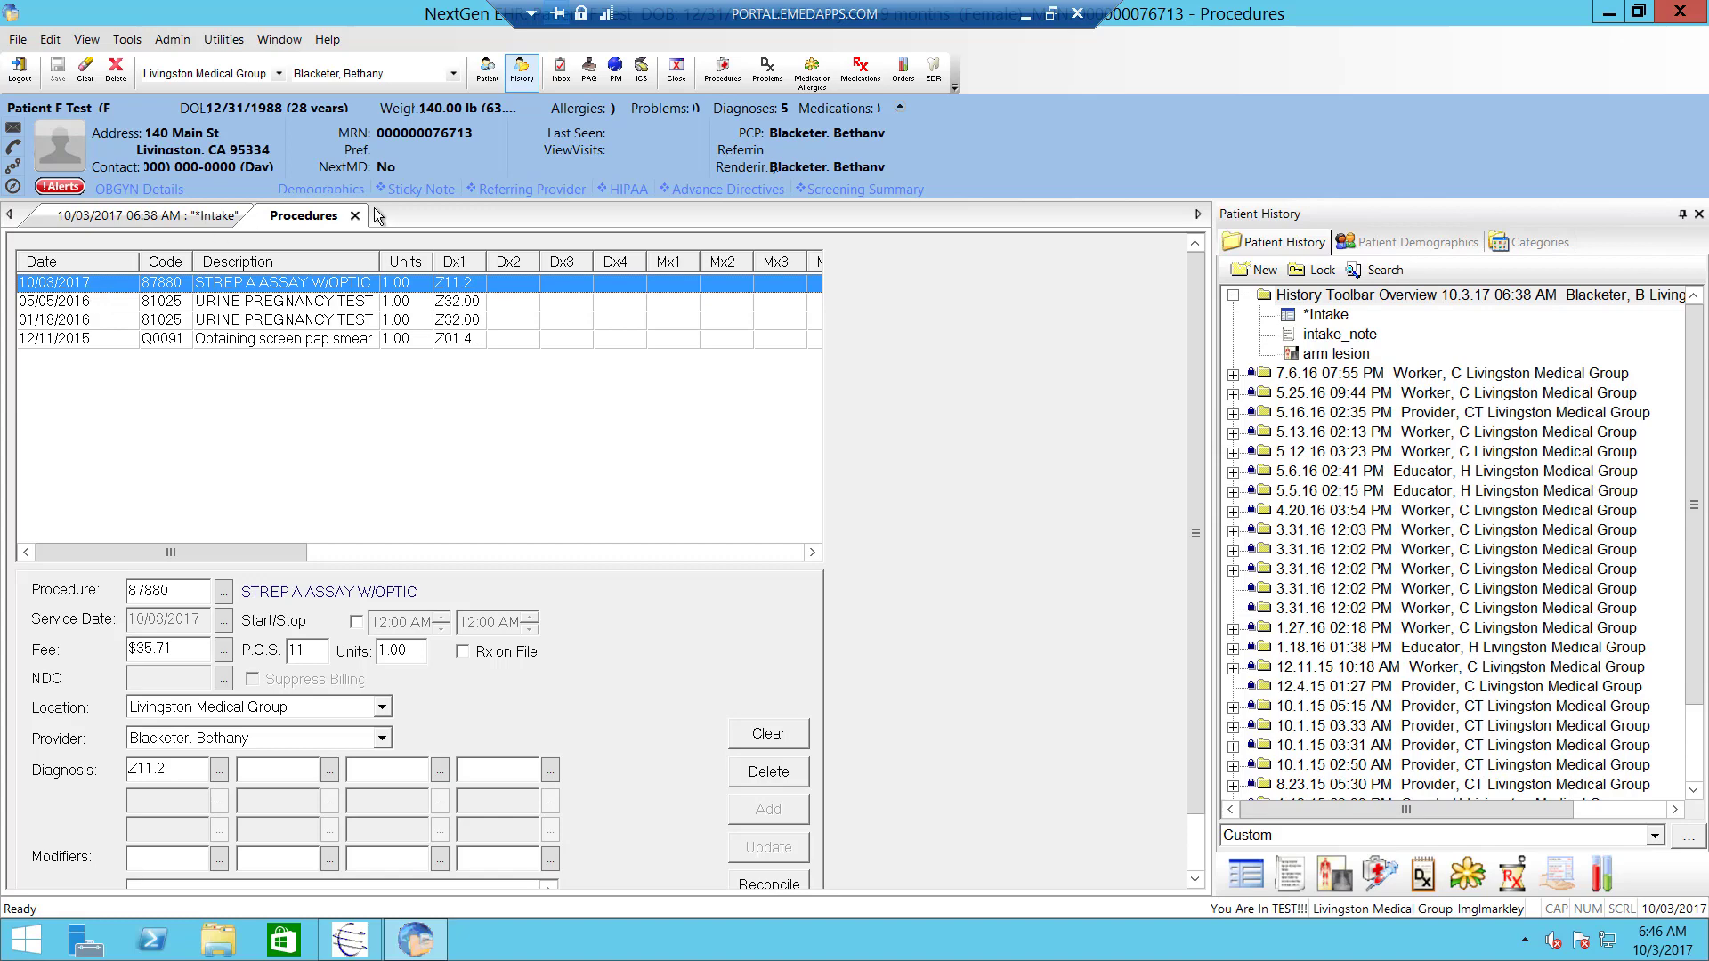
left_click(355, 216)
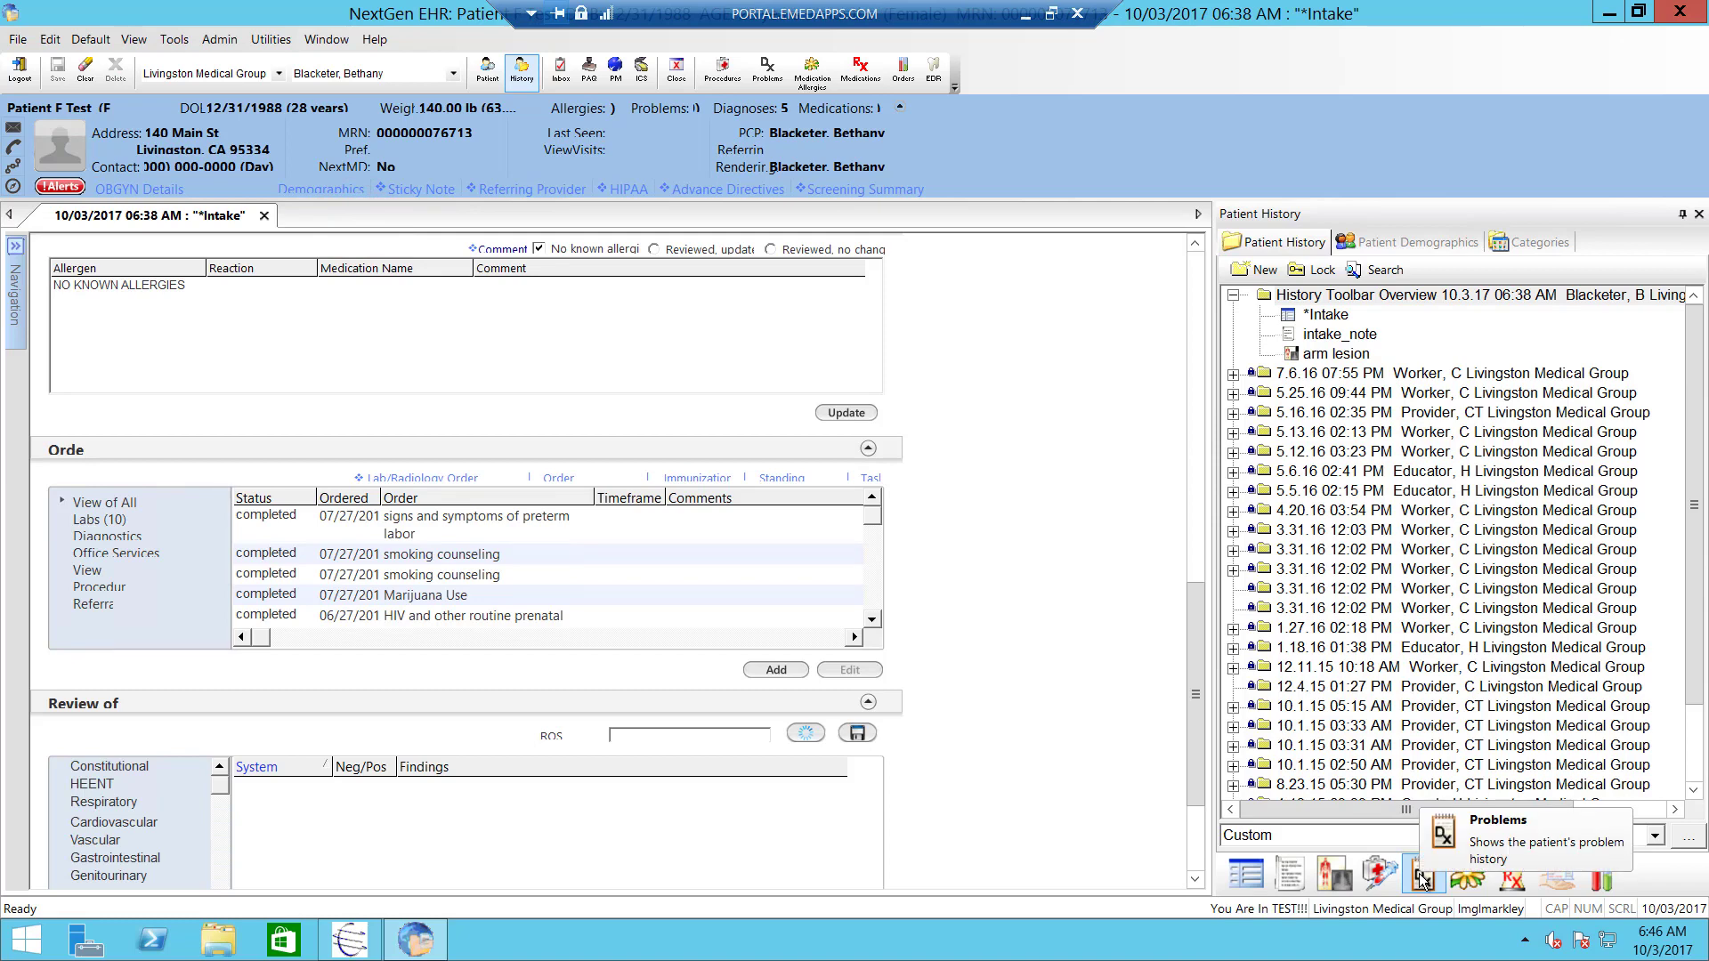
- Open Problems, view the Billing ICD List with Description as the first column
left_click(1421, 877)
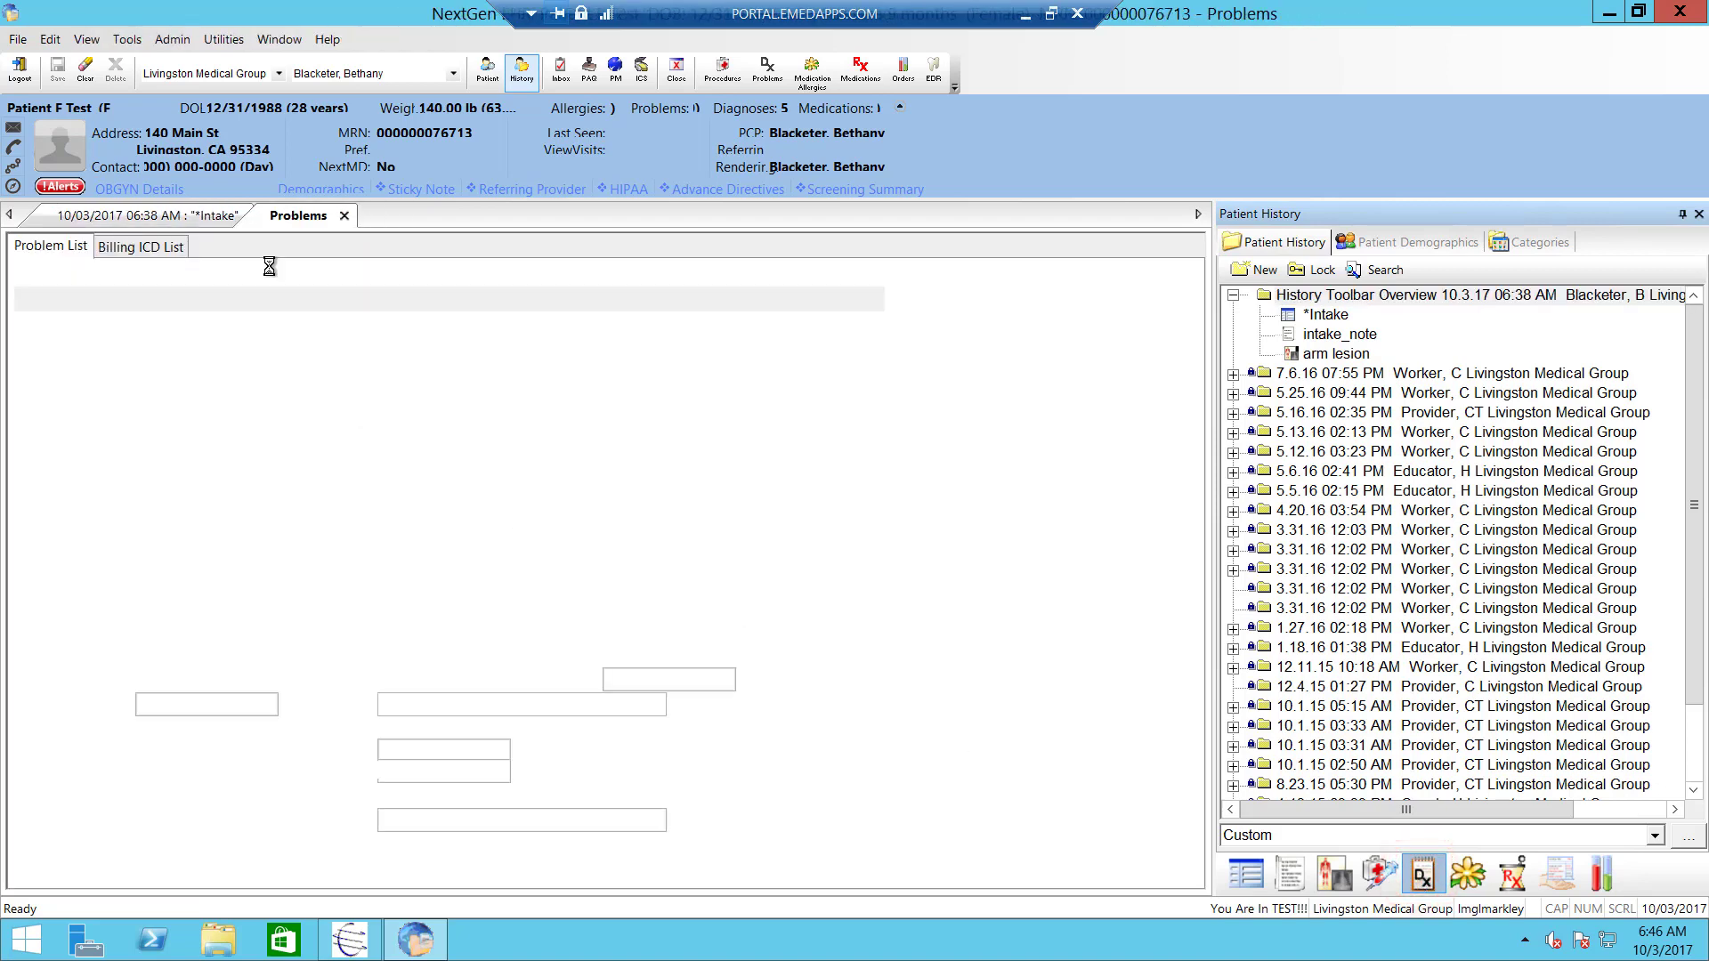
left_click(140, 248)
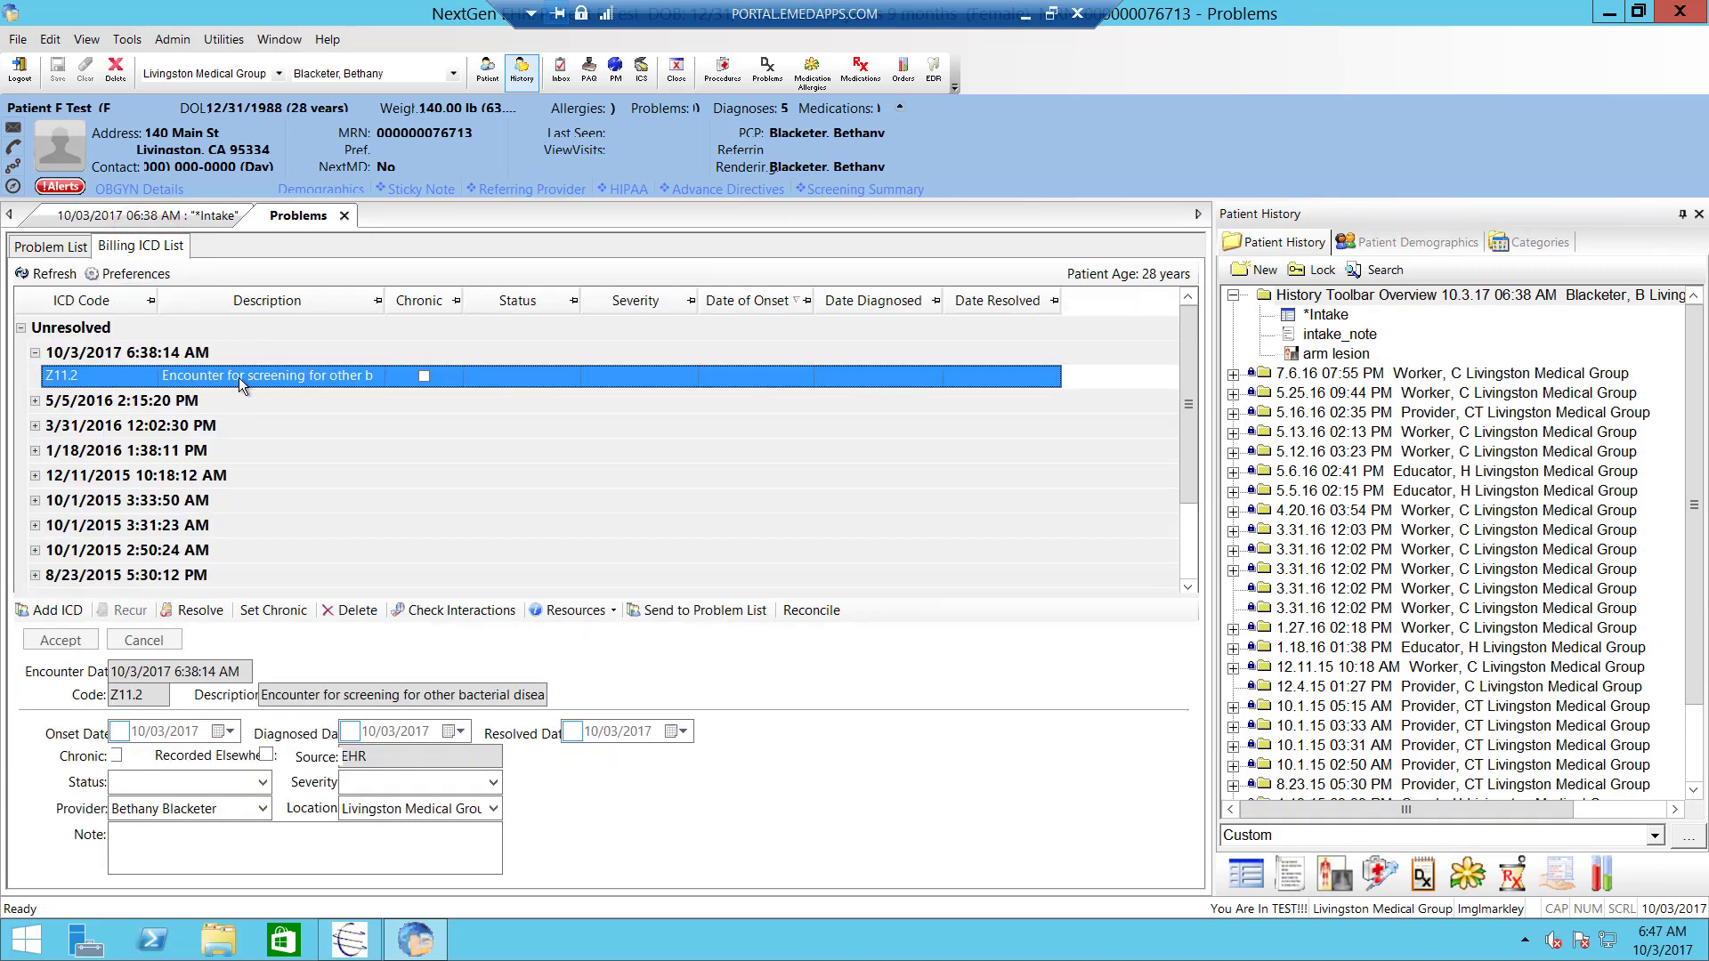
left_click(380, 299)
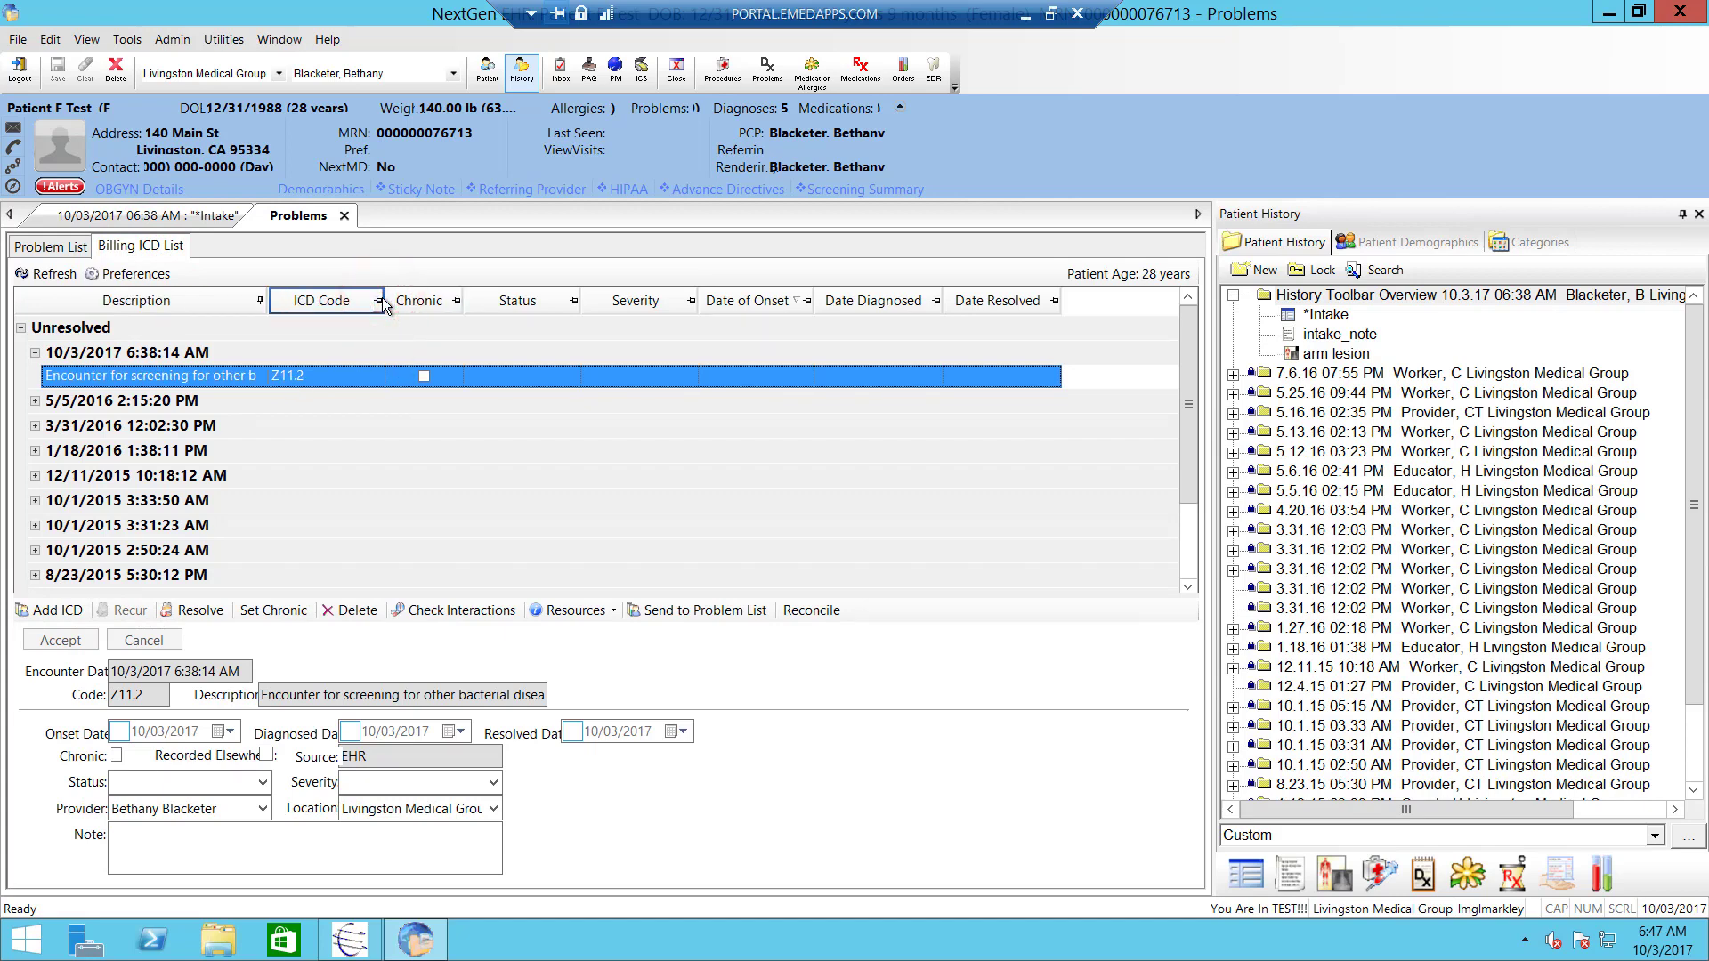
left_click(53, 250)
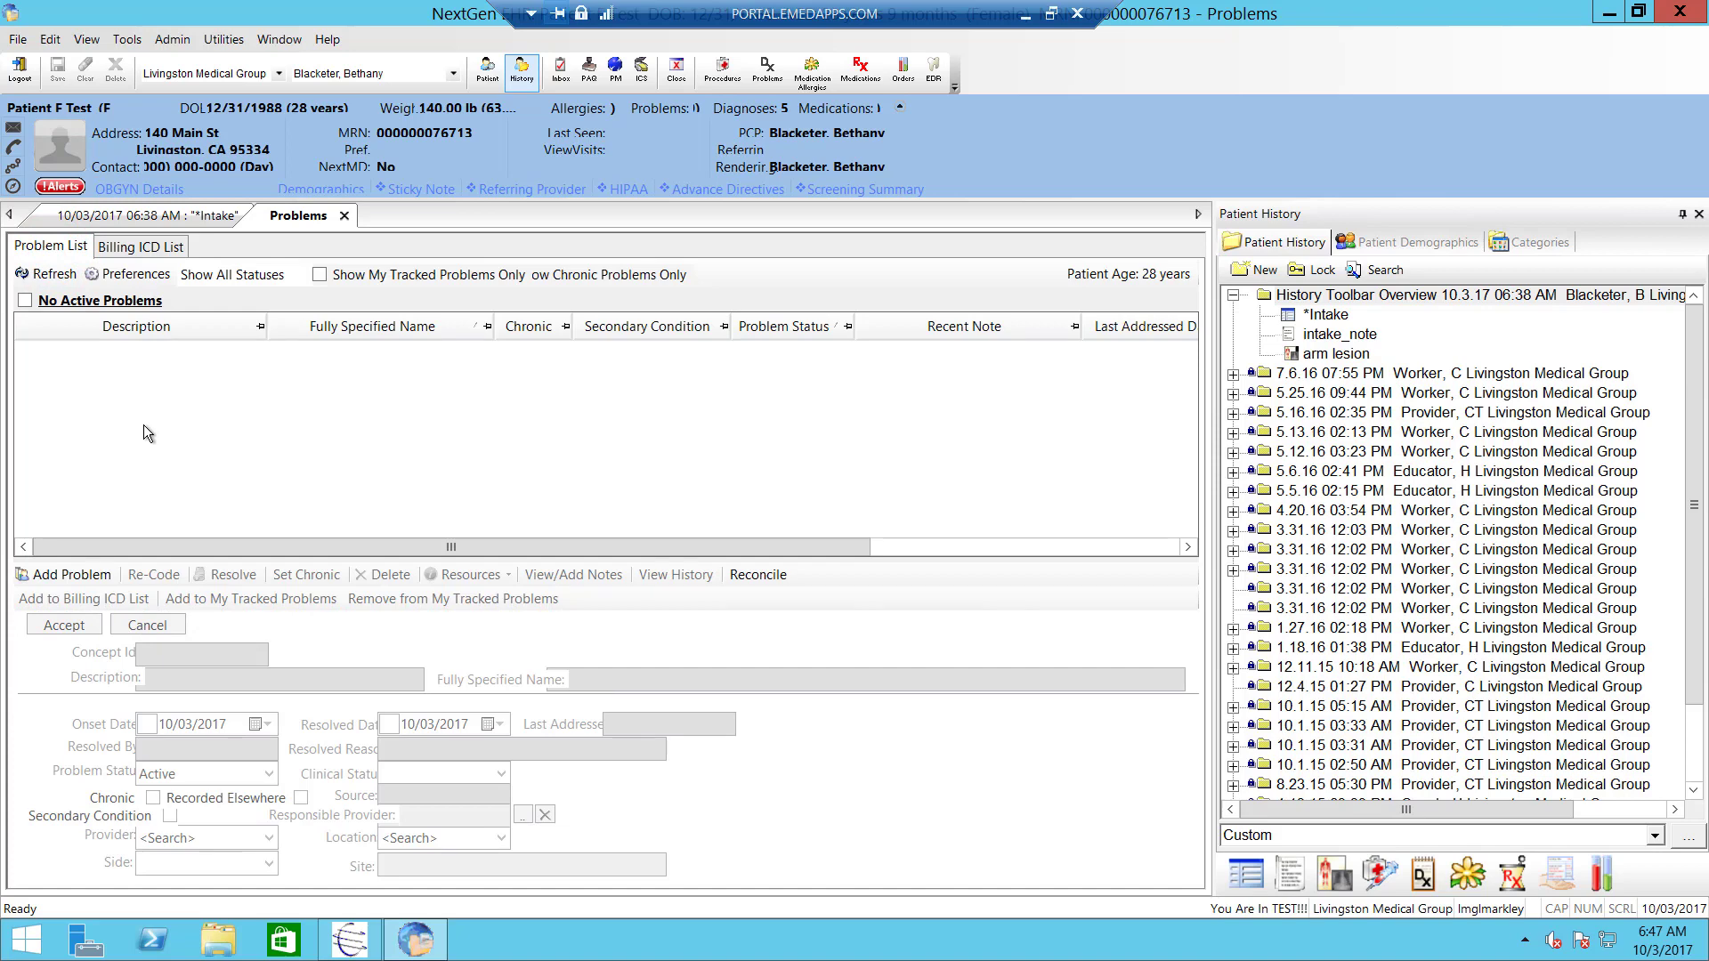
- Expand and collapse the 5/5/2016, 3/31/2016 and 1/18/2016 encounters, then return to Problem List
left_click(143, 248)
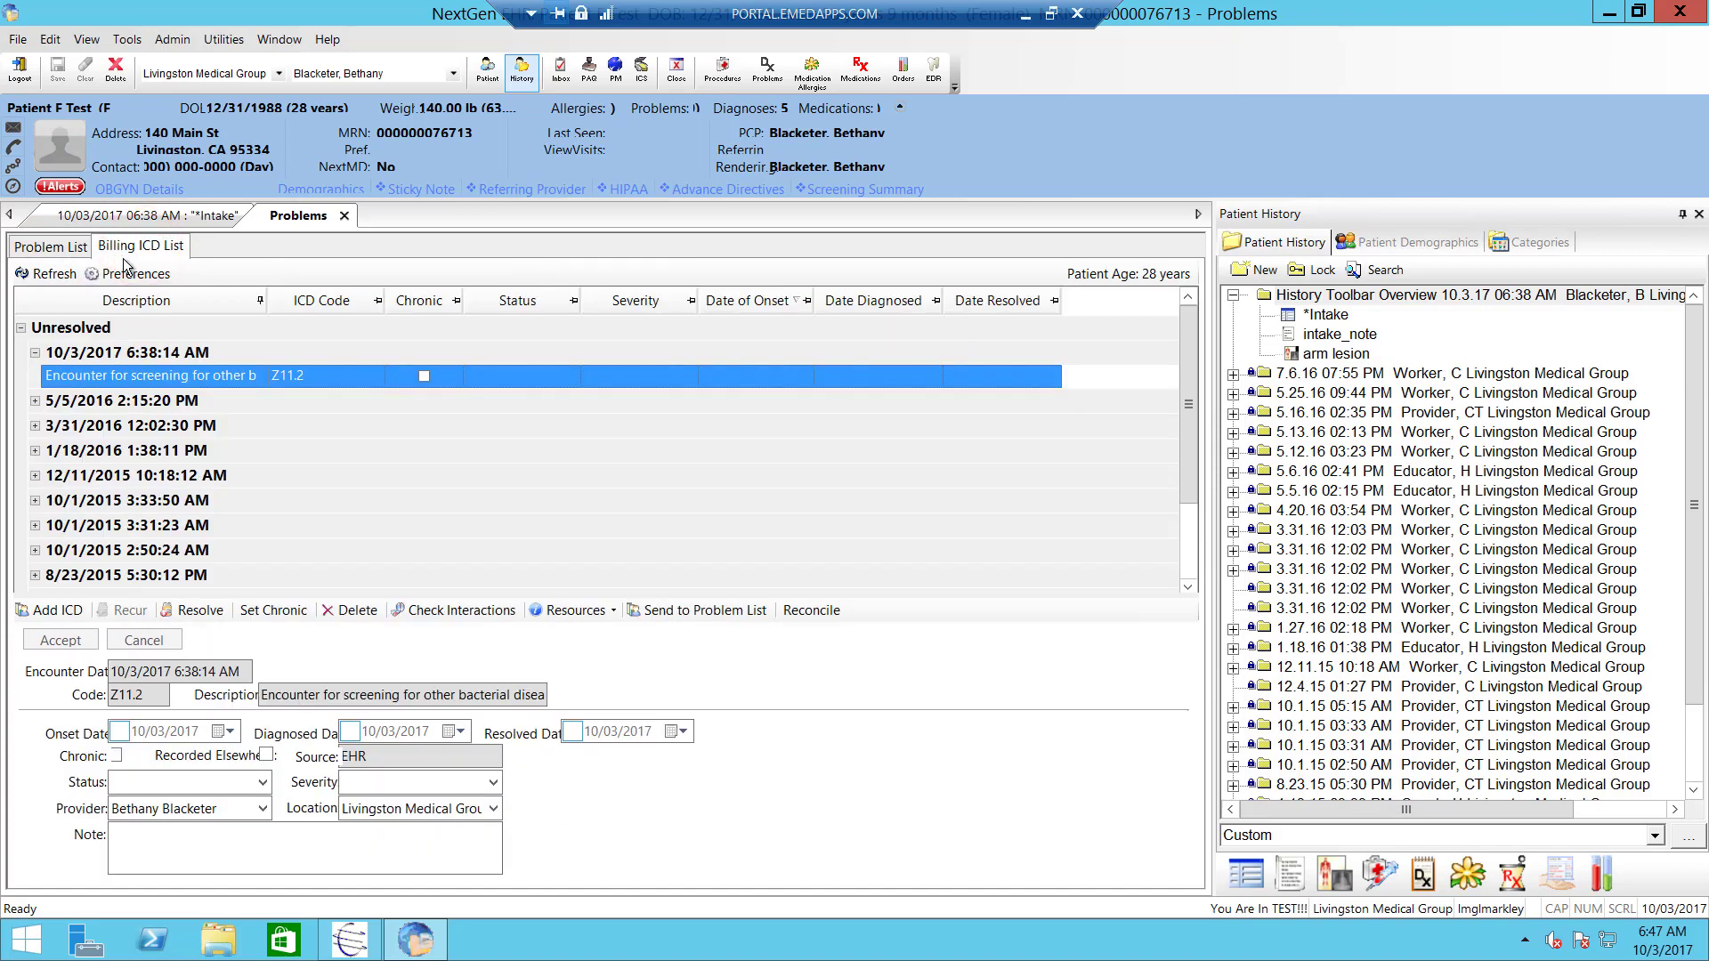
left_click(35, 401)
left_click(36, 450)
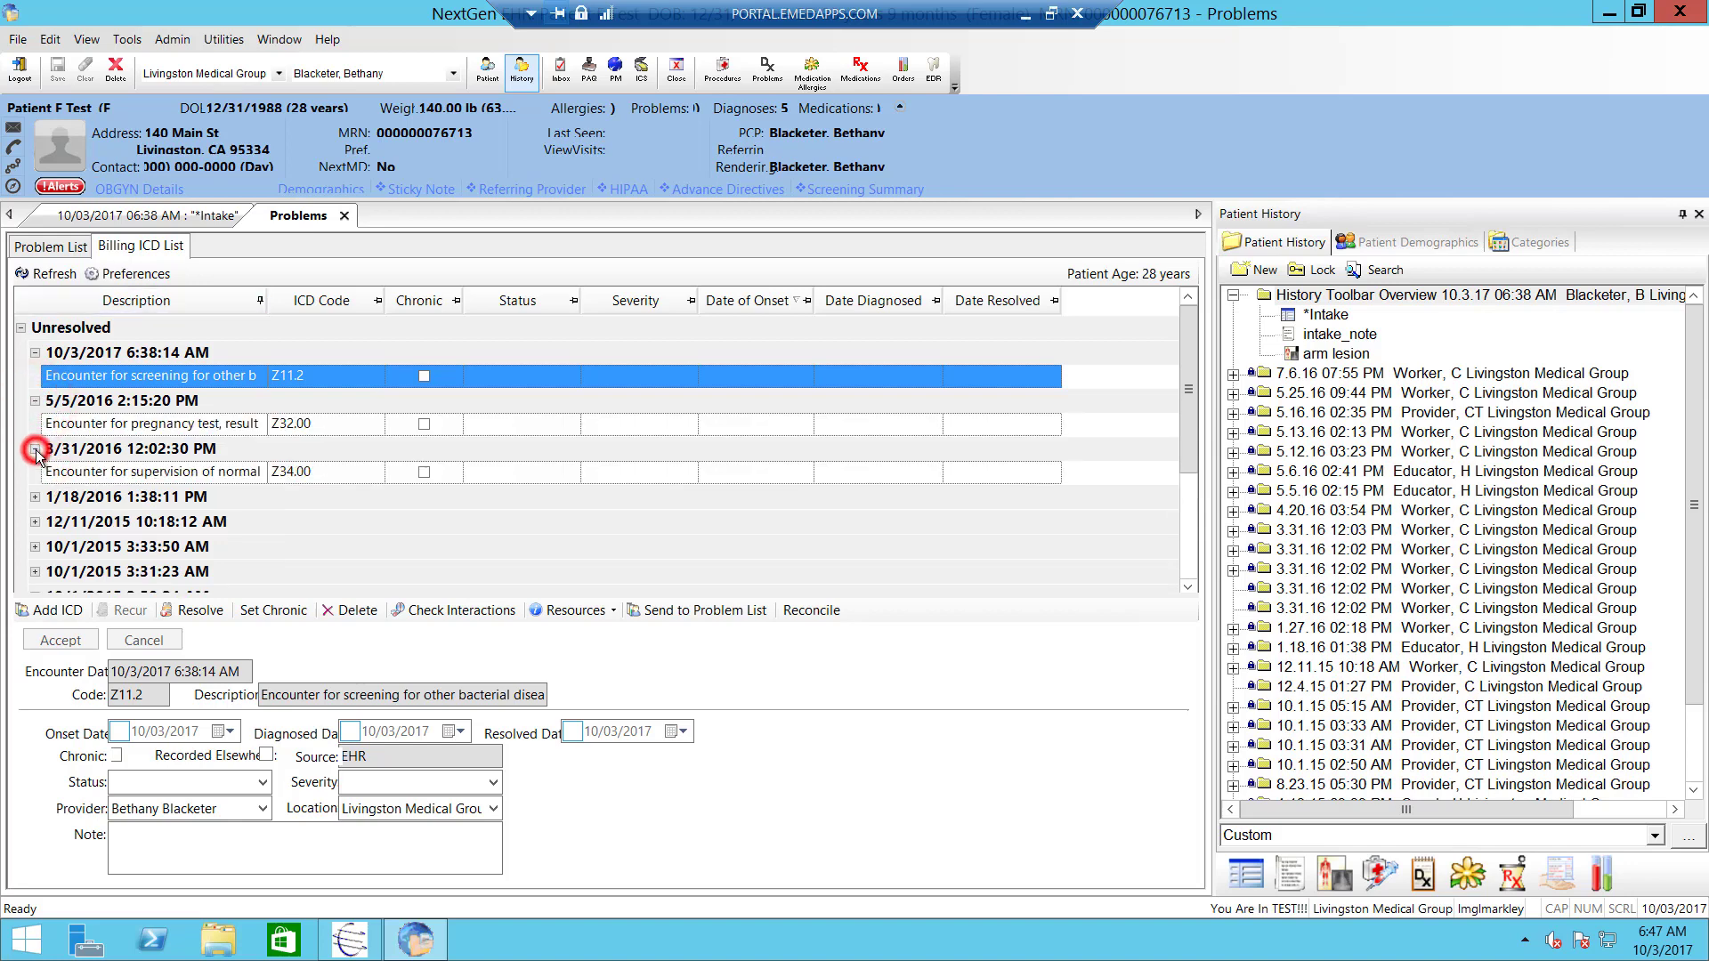
left_click(34, 499)
left_click(36, 502)
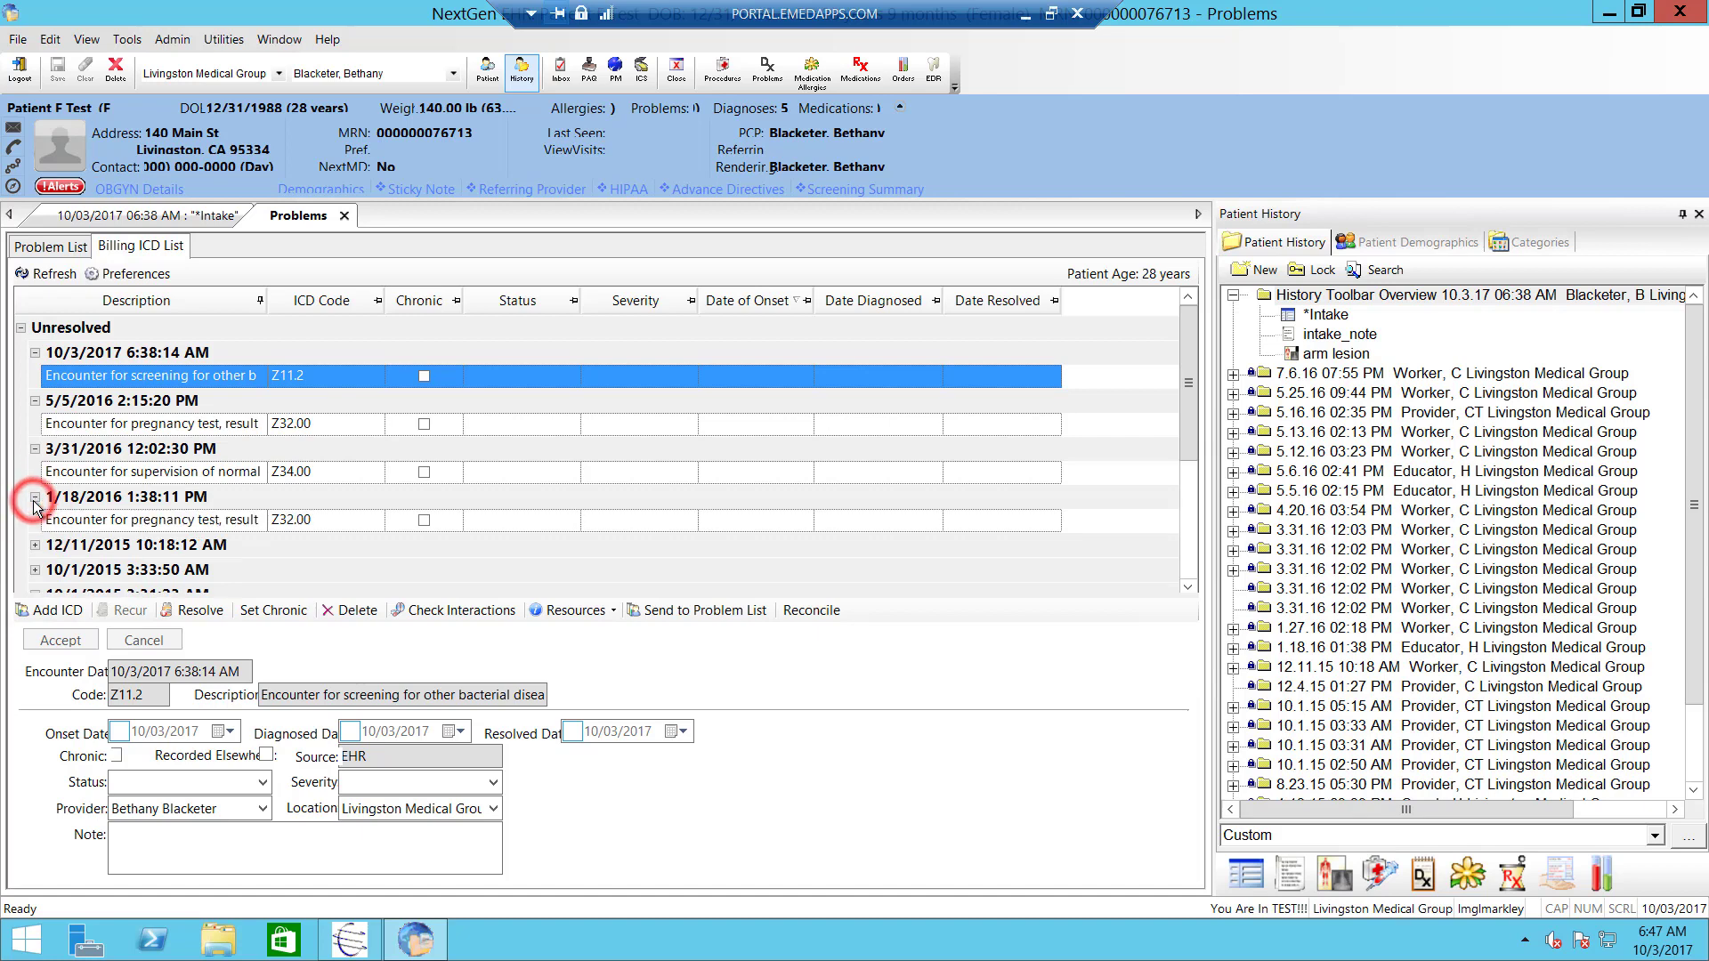
left_click(35, 498)
left_click(35, 450)
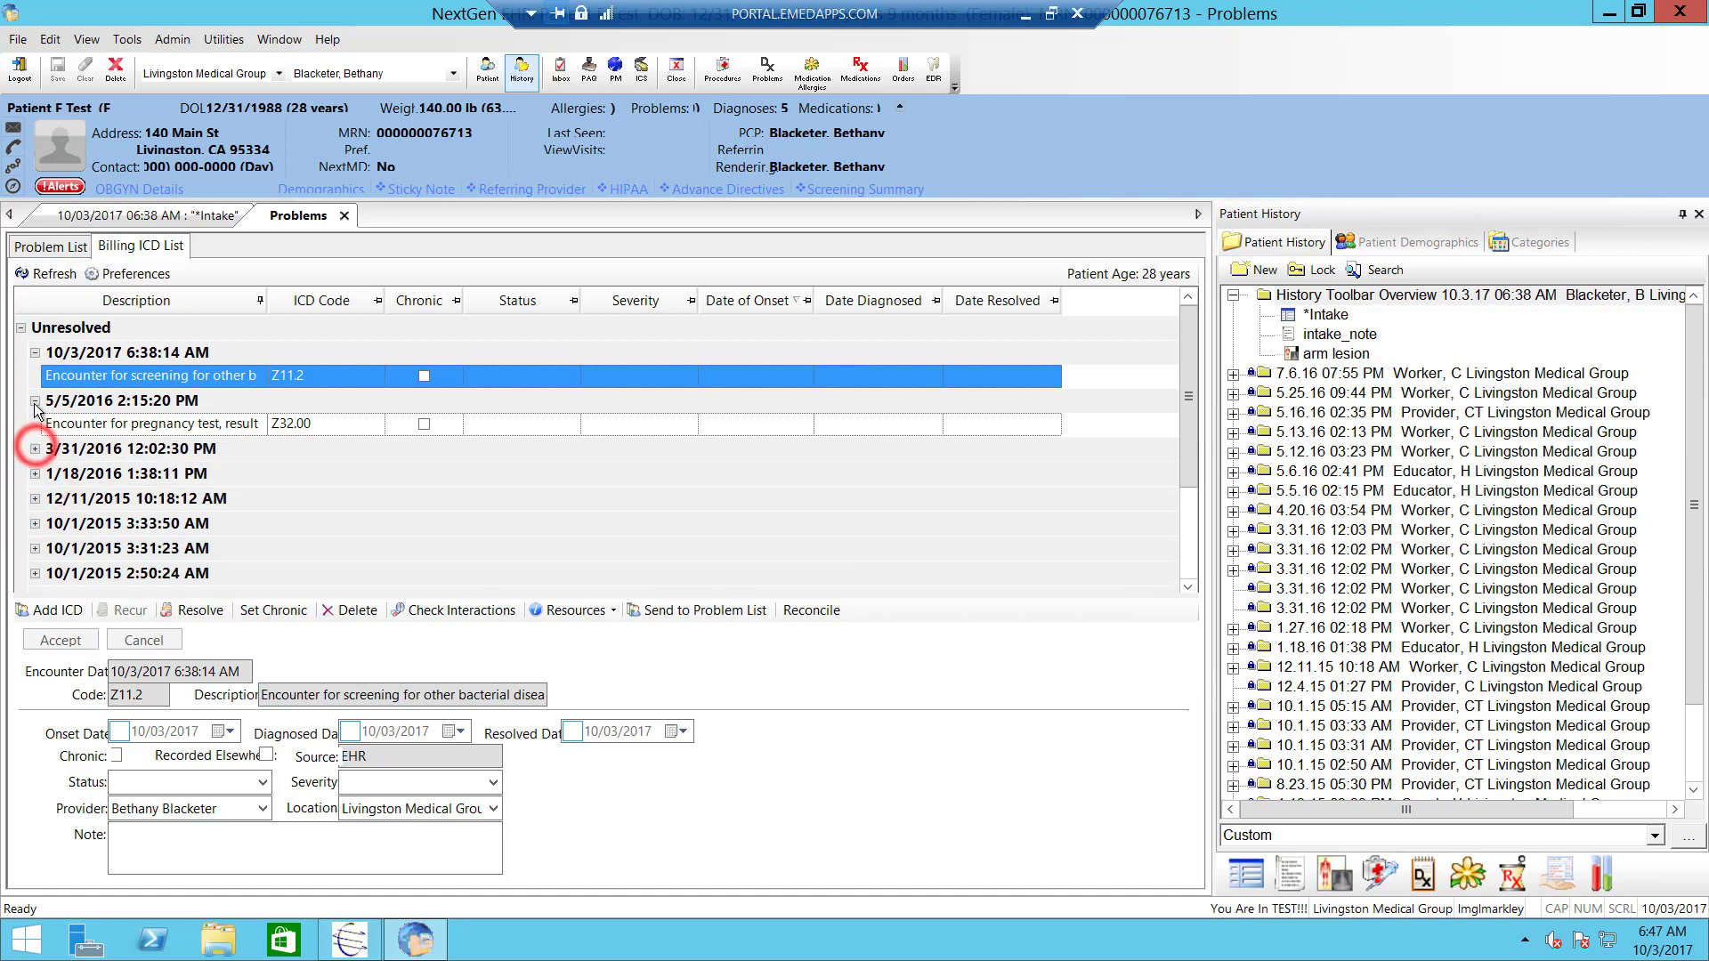
left_click(35, 404)
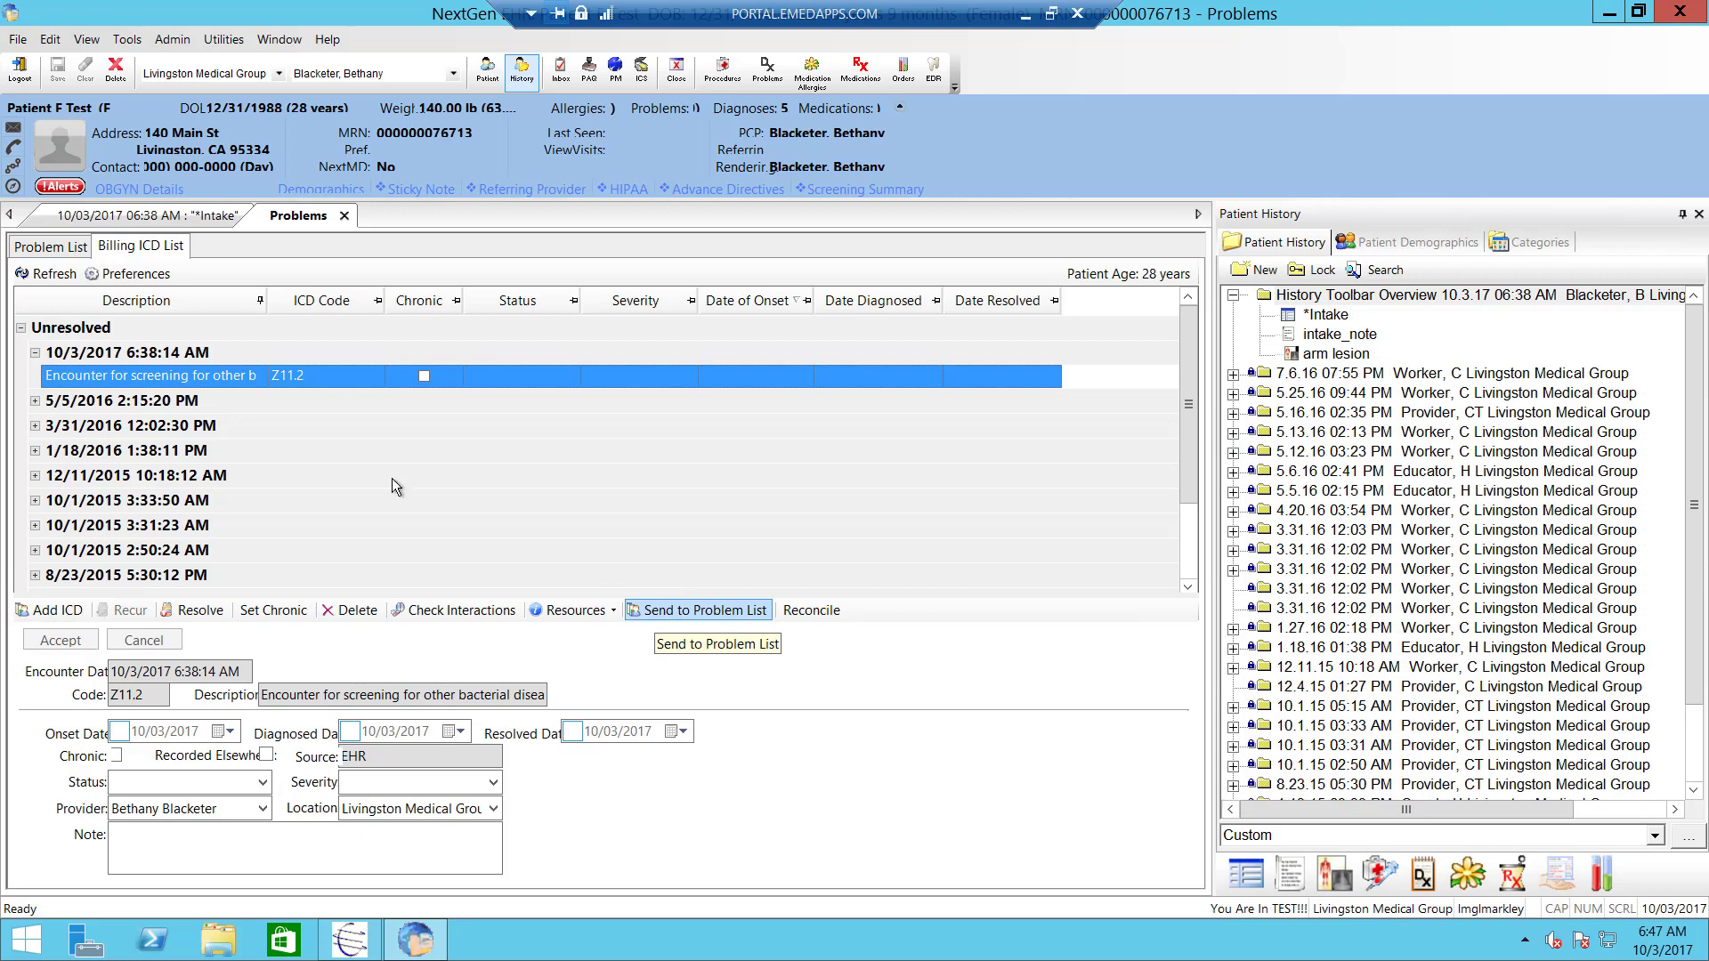
left_click(59, 246)
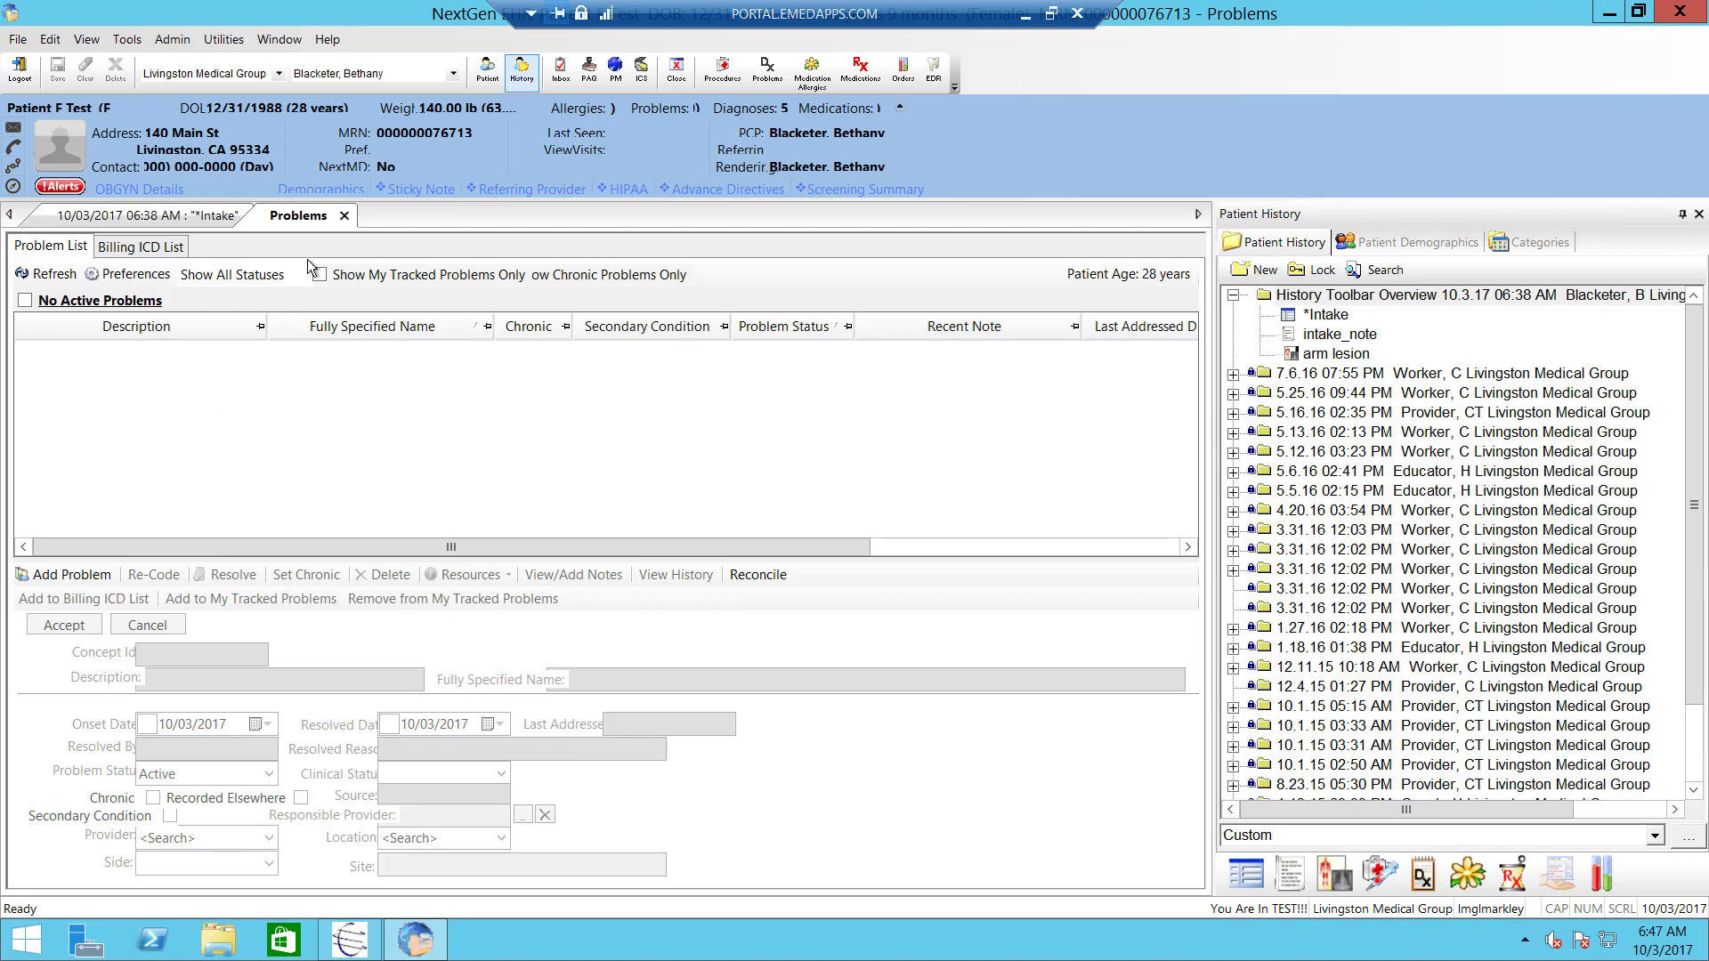
- Close the Problems tab and go from the Histories section back to Intake
left_click(345, 216)
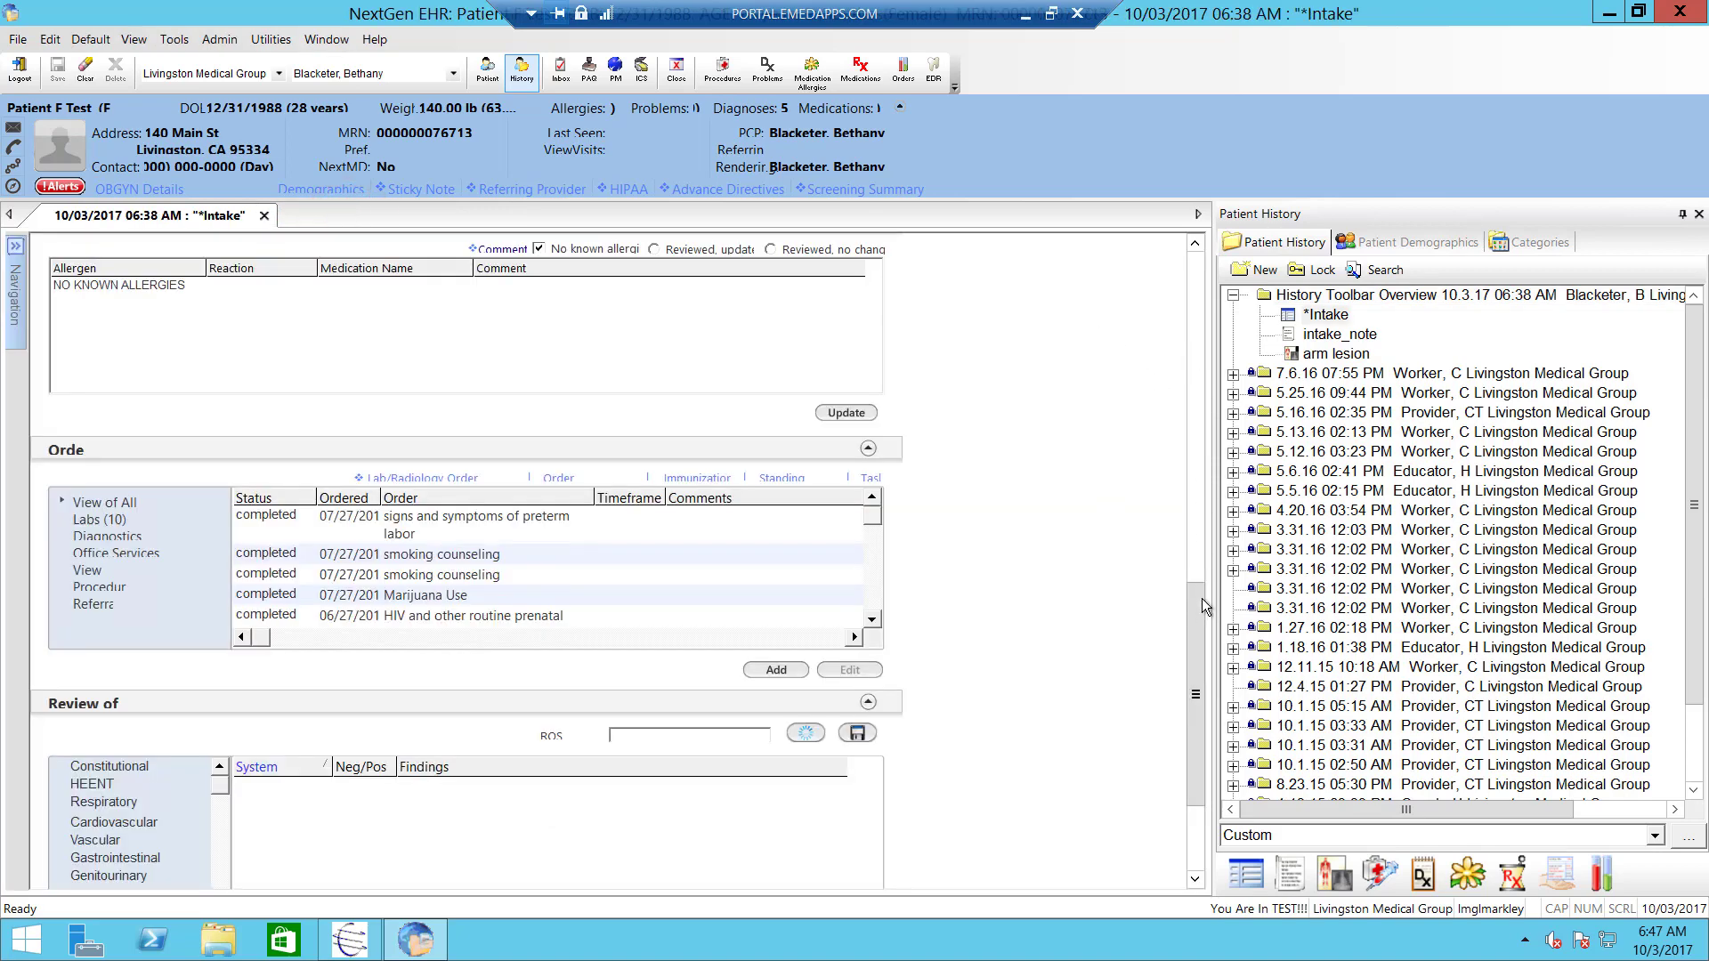
left_click_drag(1199, 614, 1197, 249)
left_click(246, 297)
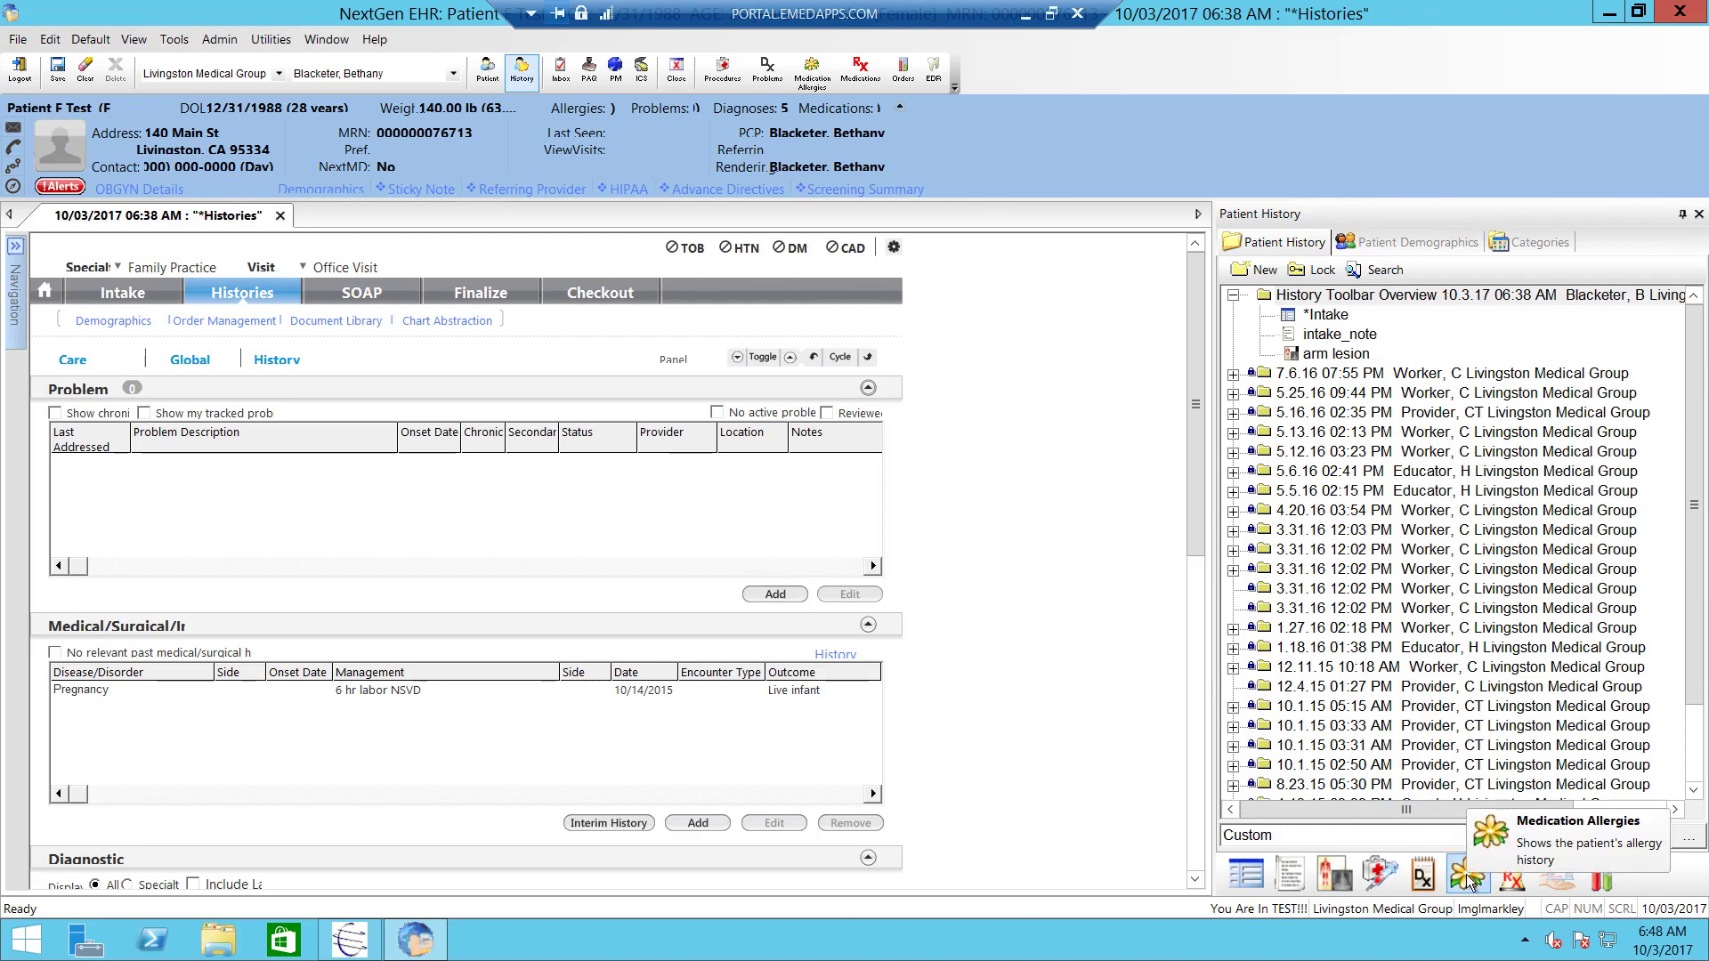
left_click(125, 293)
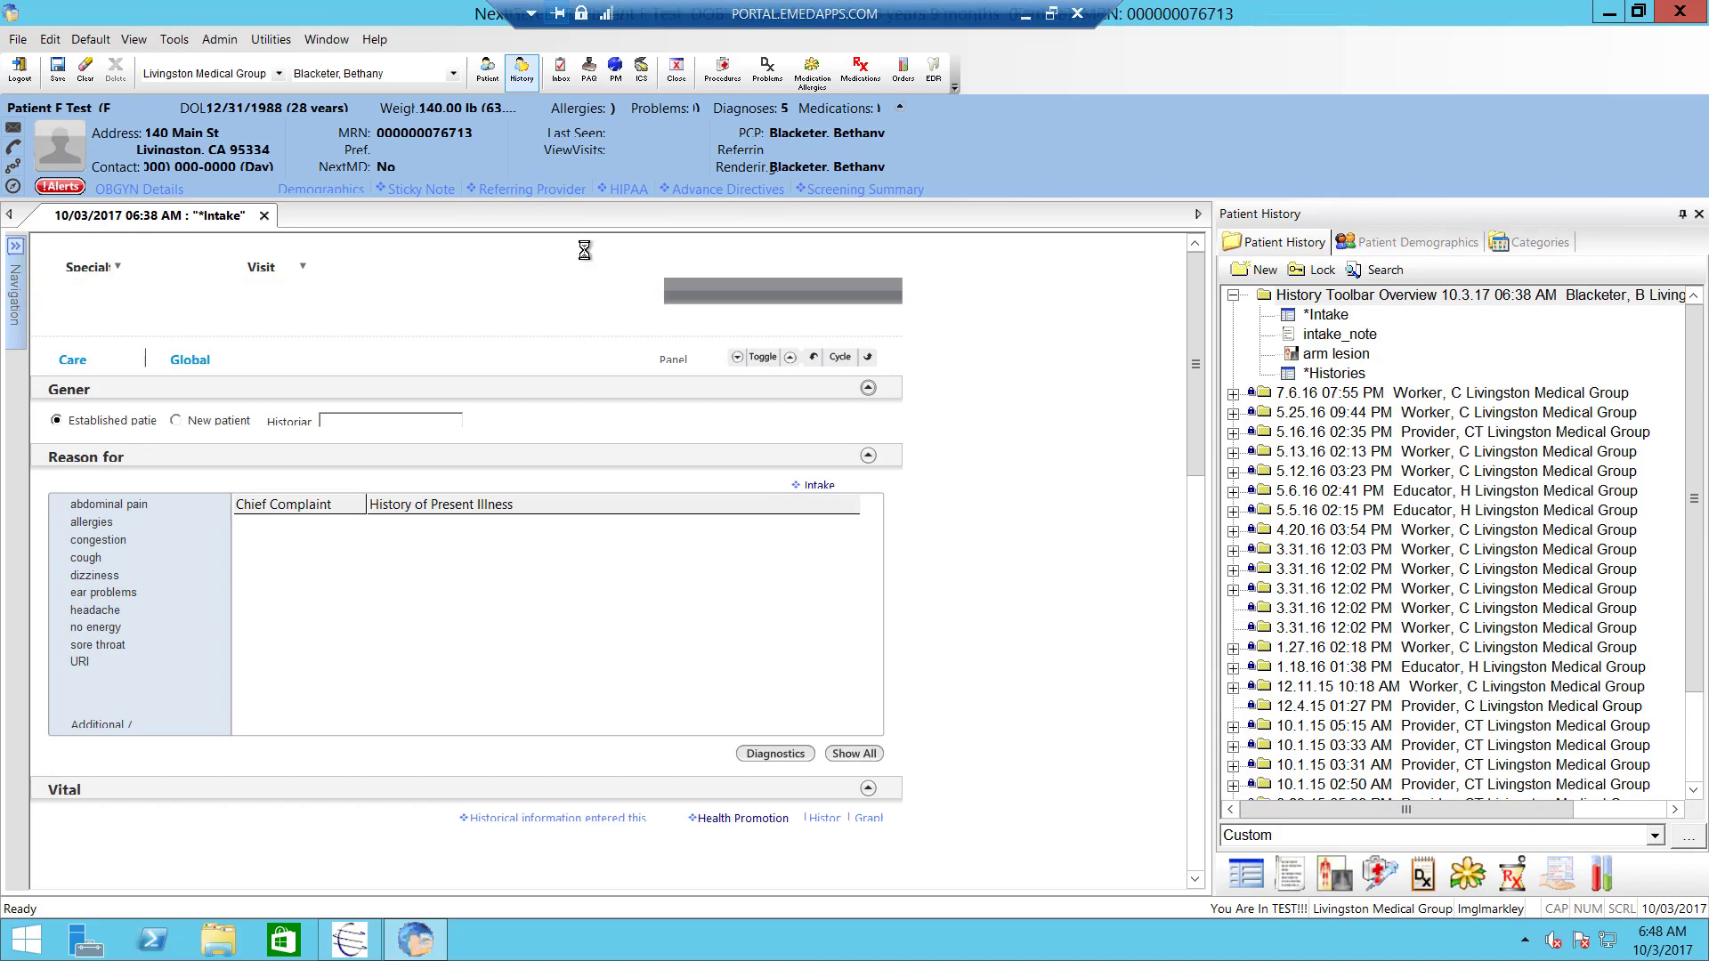
- Clear the 'No known allergies' mark in the Intake Allergies section and open medication allergies
left_click(1187, 393)
left_click_drag(1185, 429, 1164, 697)
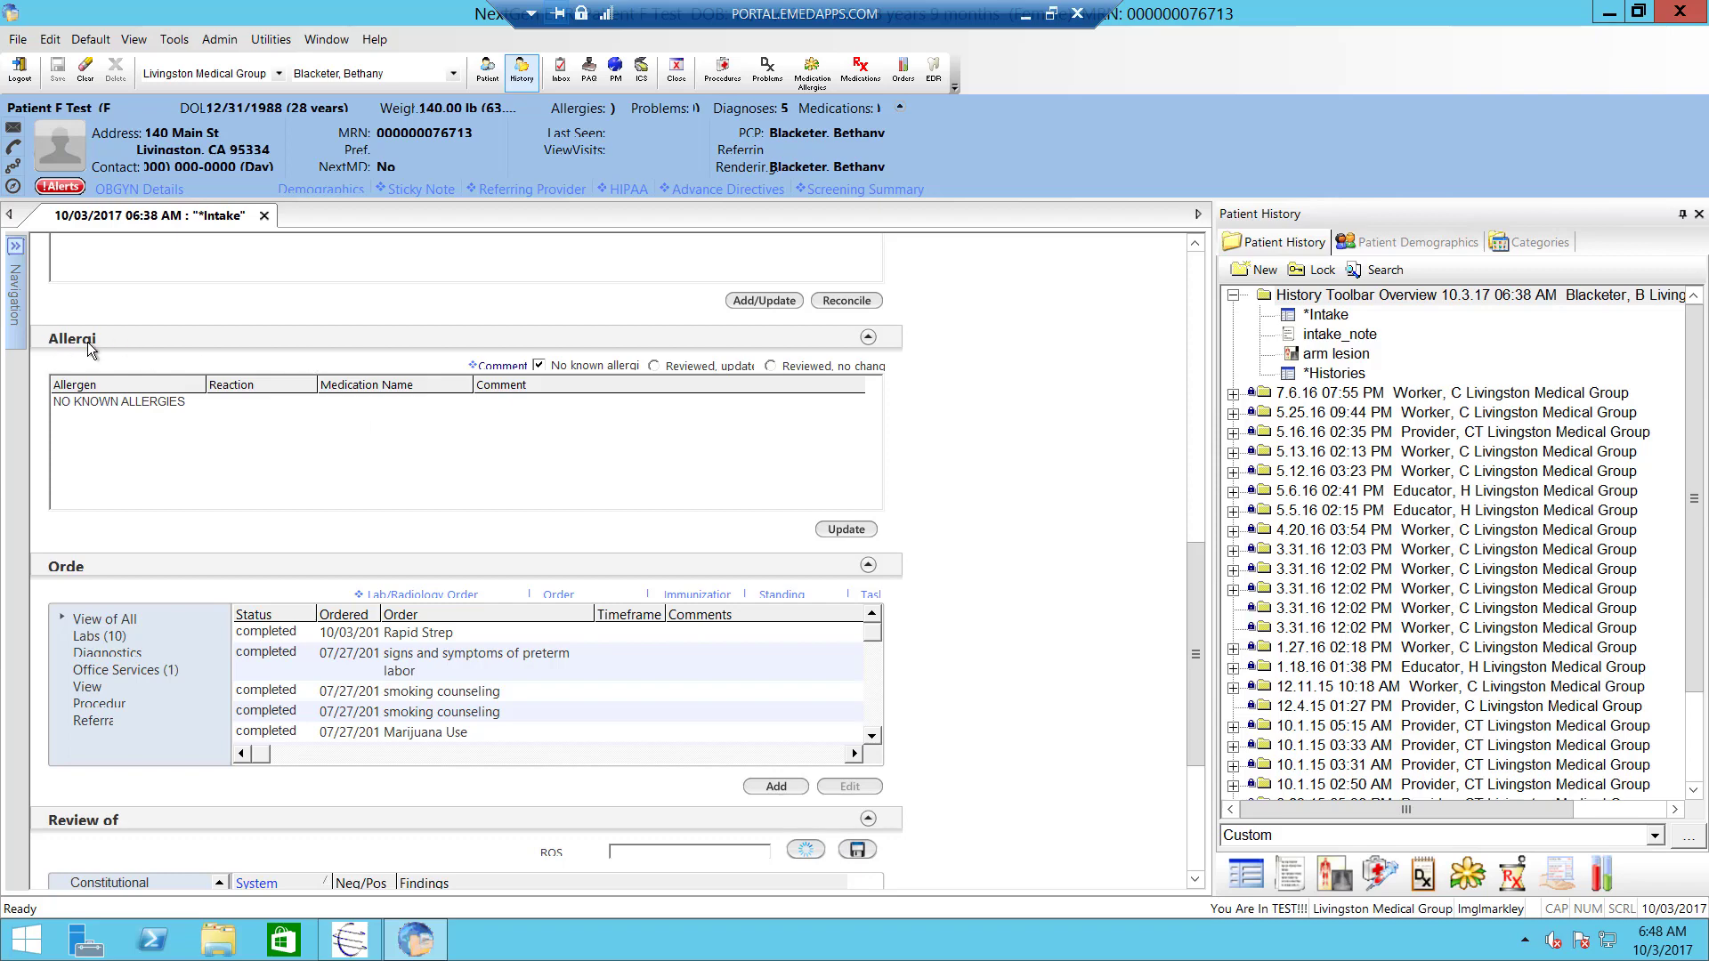
left_click(539, 365)
left_click(535, 366)
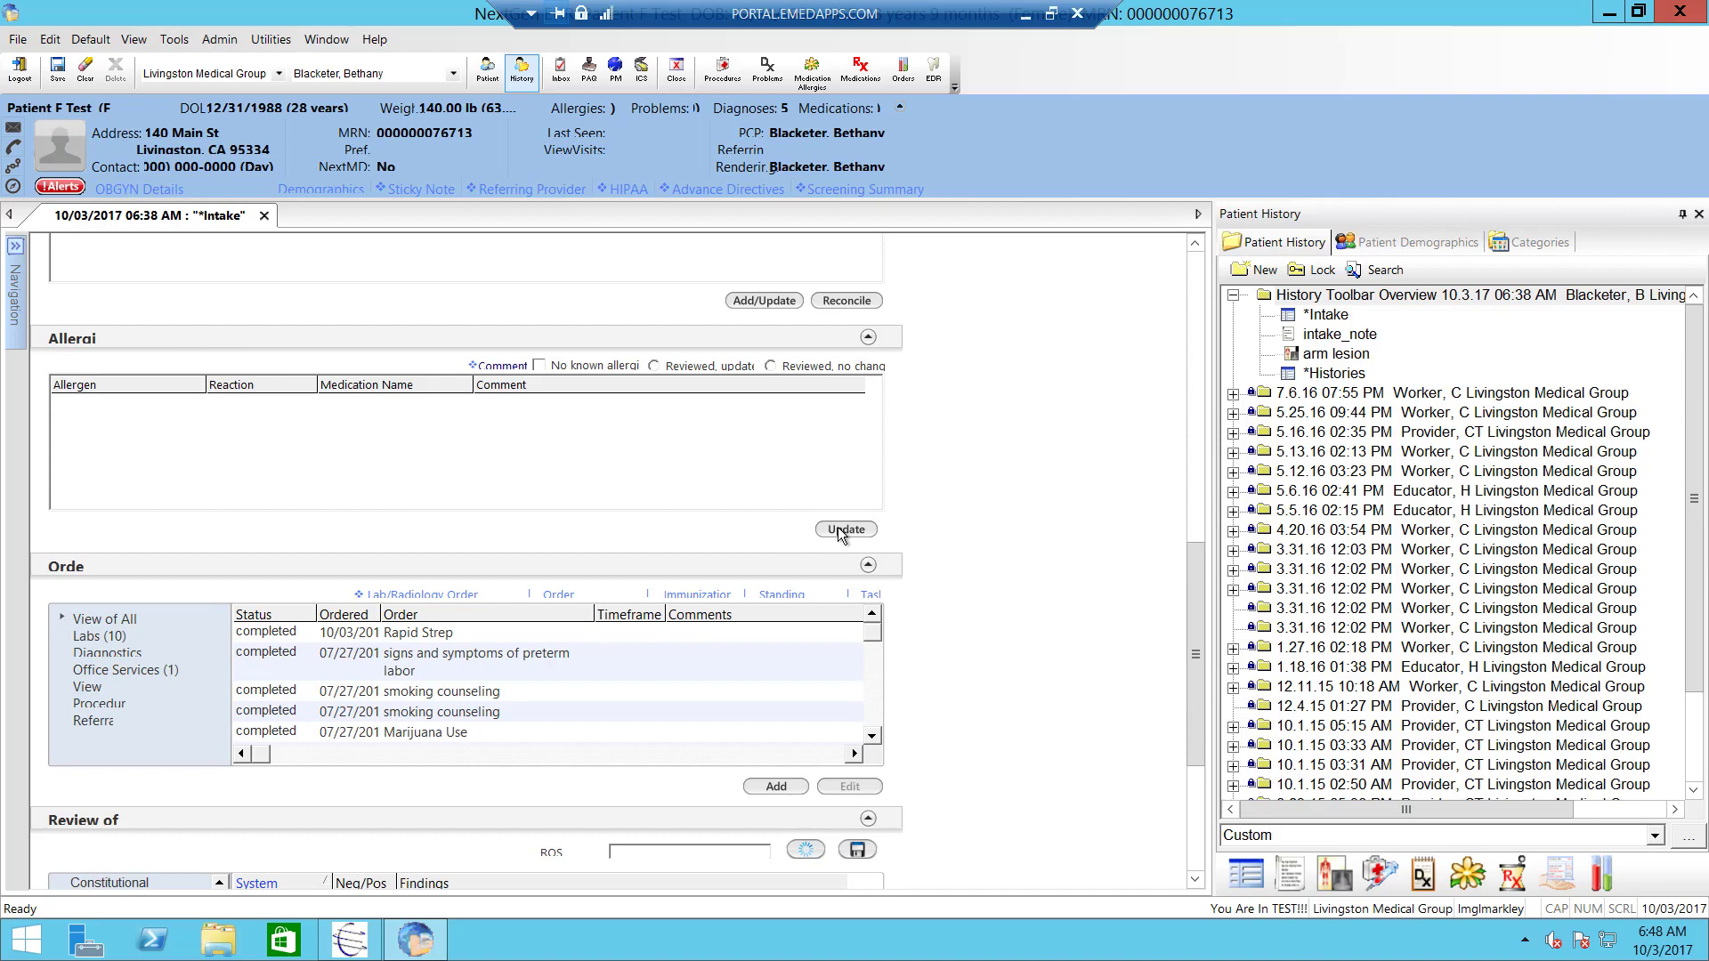
left_click(1466, 874)
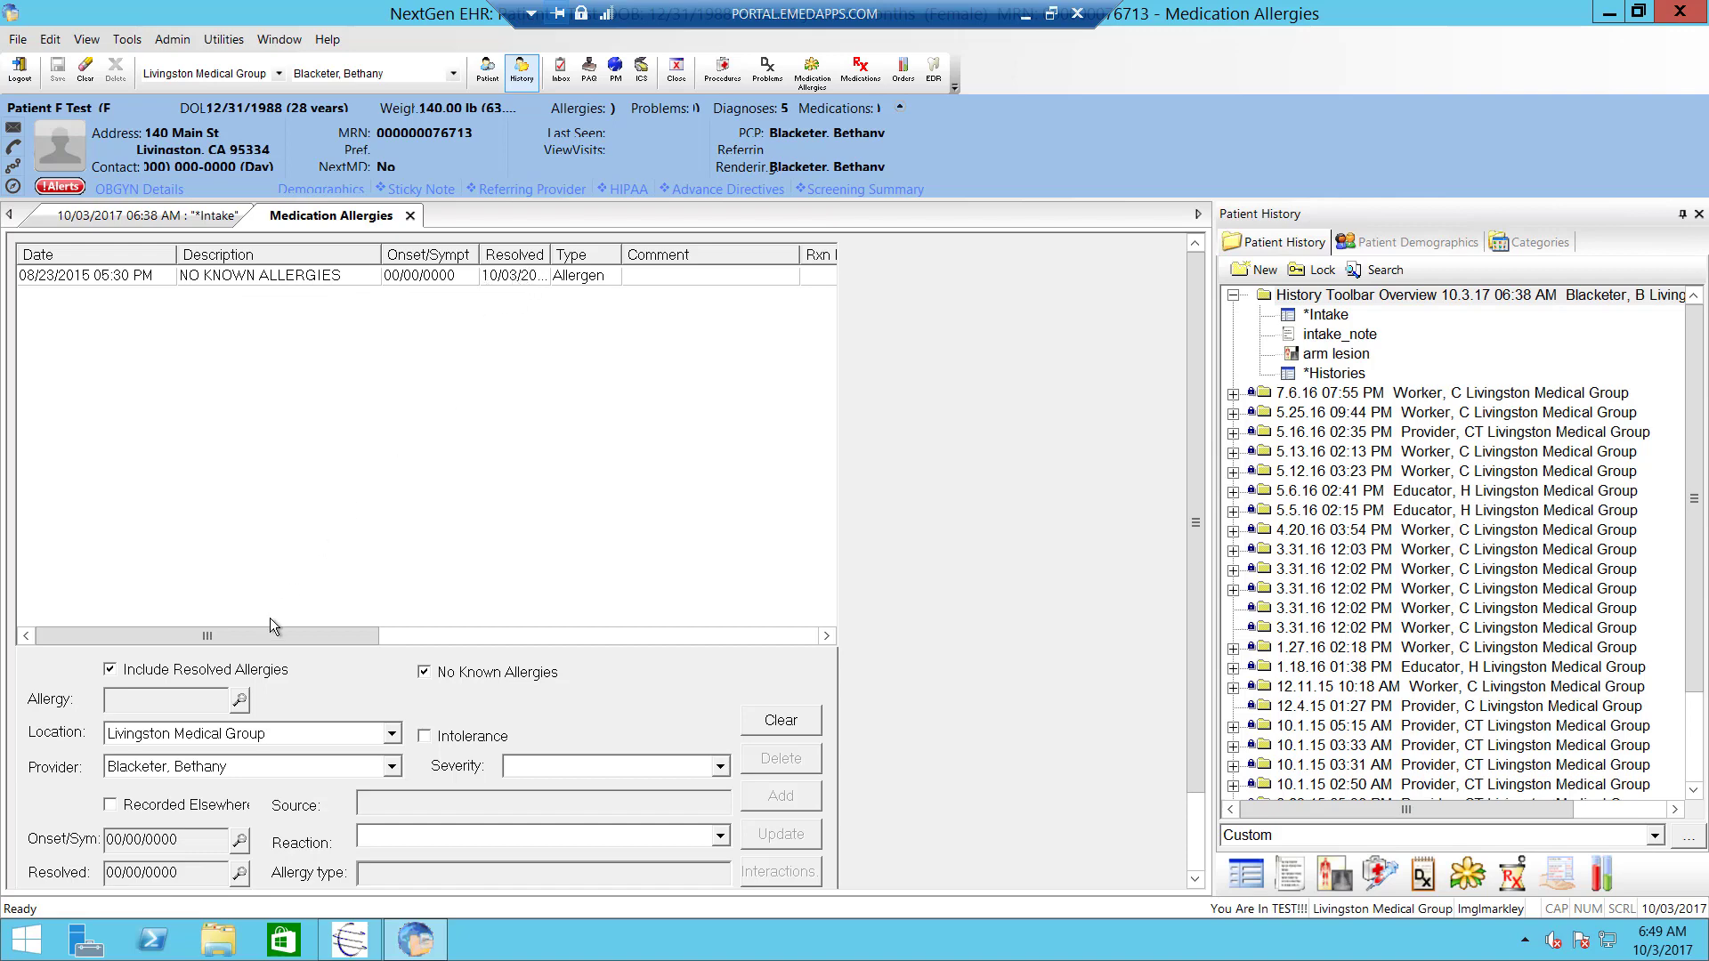
- Add a PENICILLIN medication allergy with a Joint Pain reaction
left_click(241, 701)
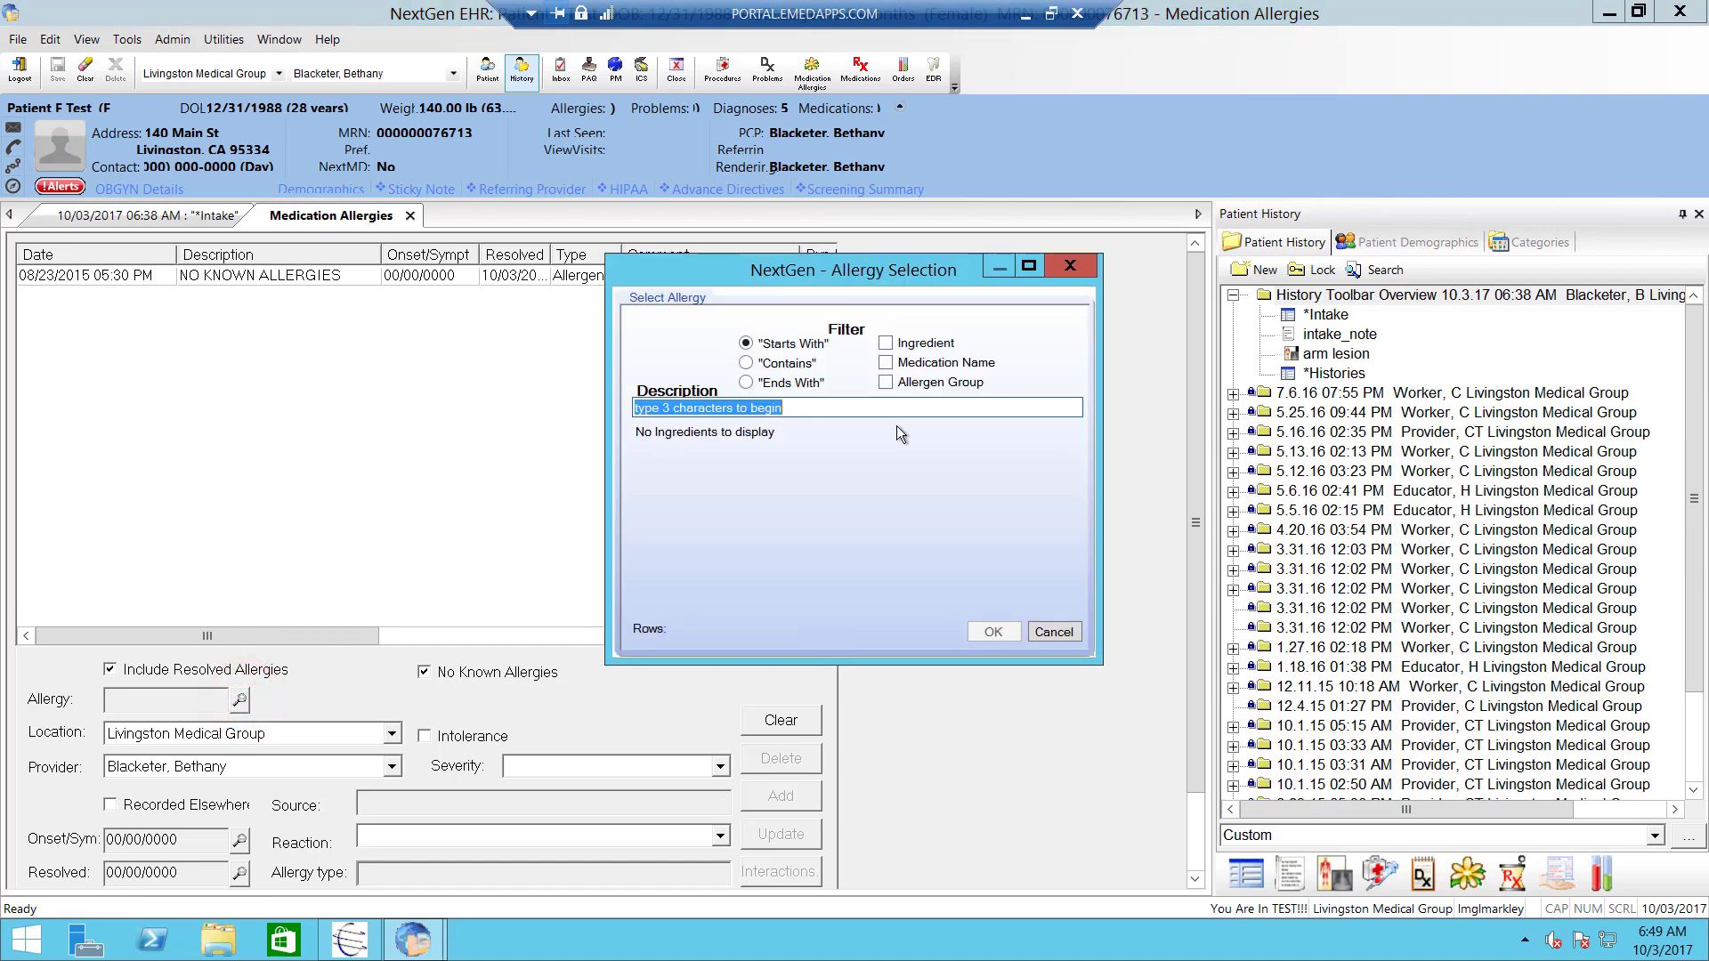
type("penicillin")
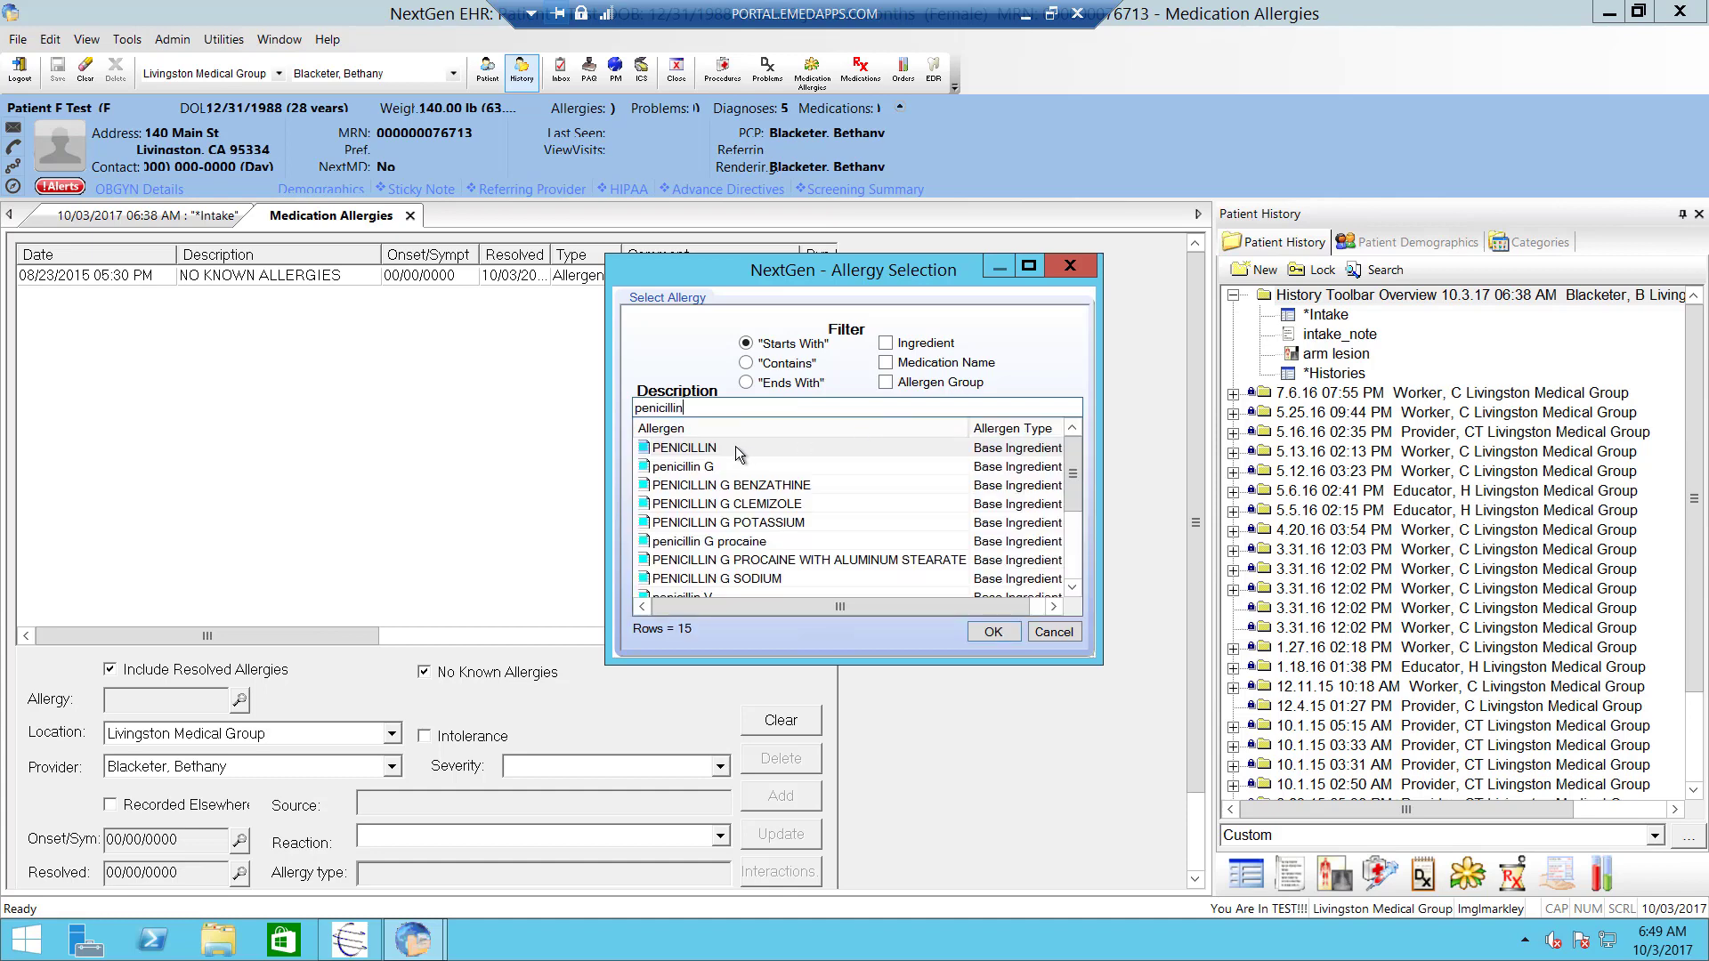
left_click(735, 447)
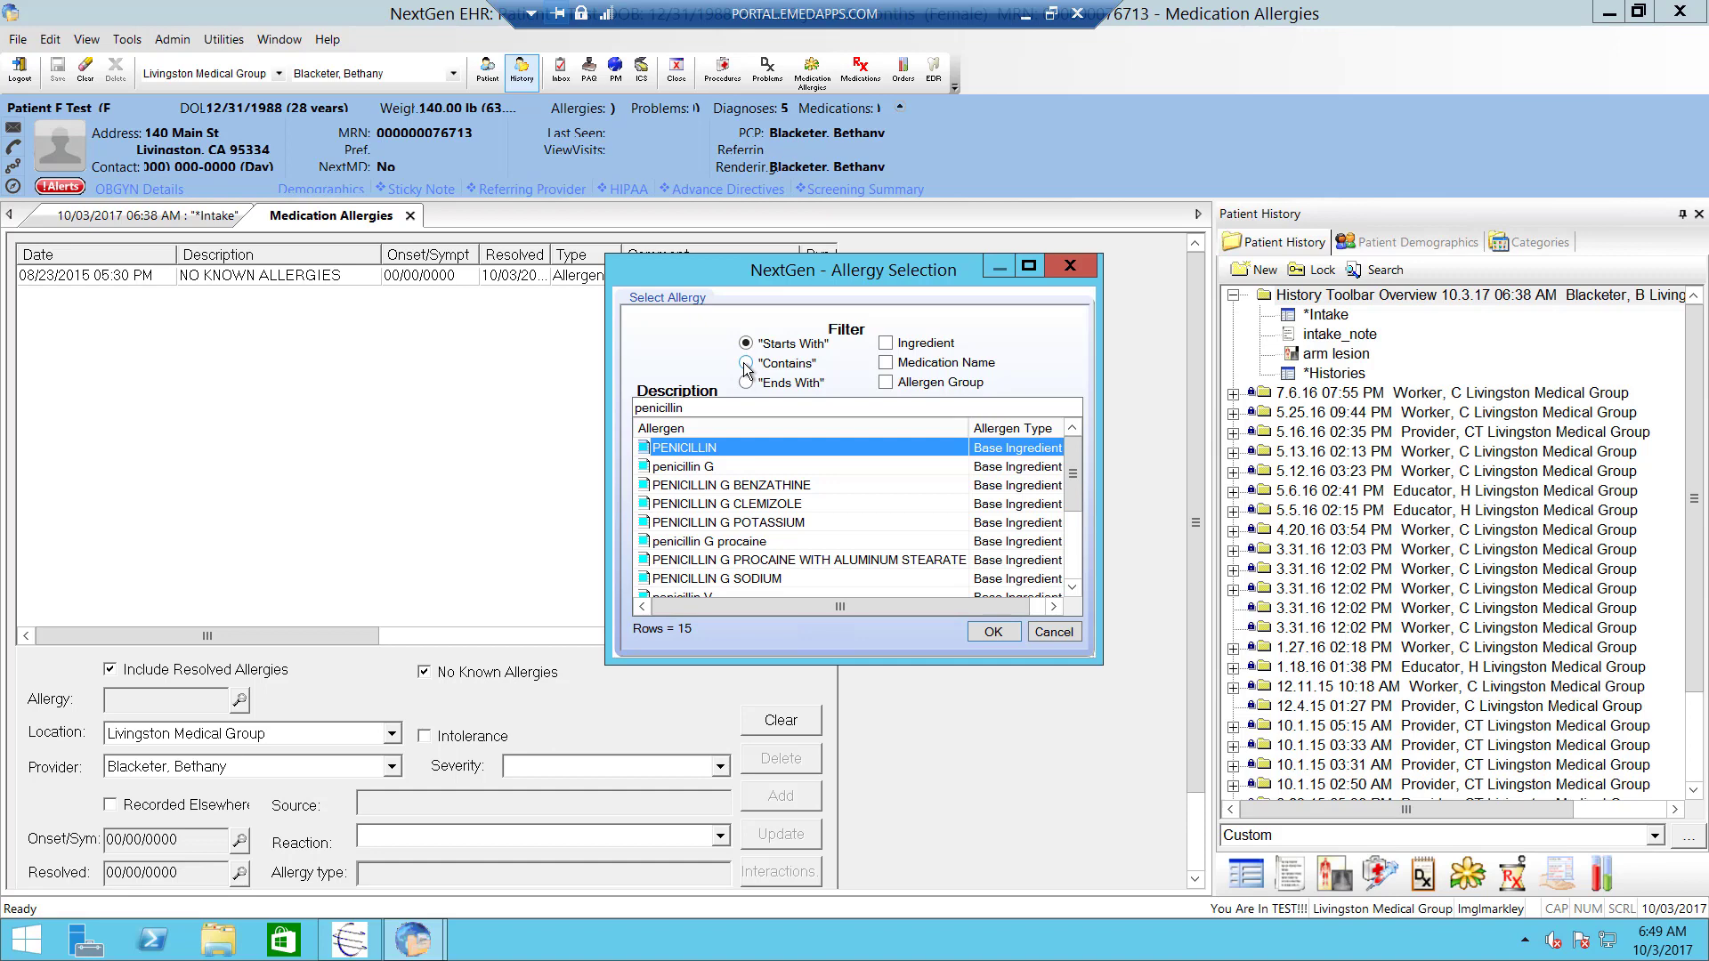
left_click(1006, 632)
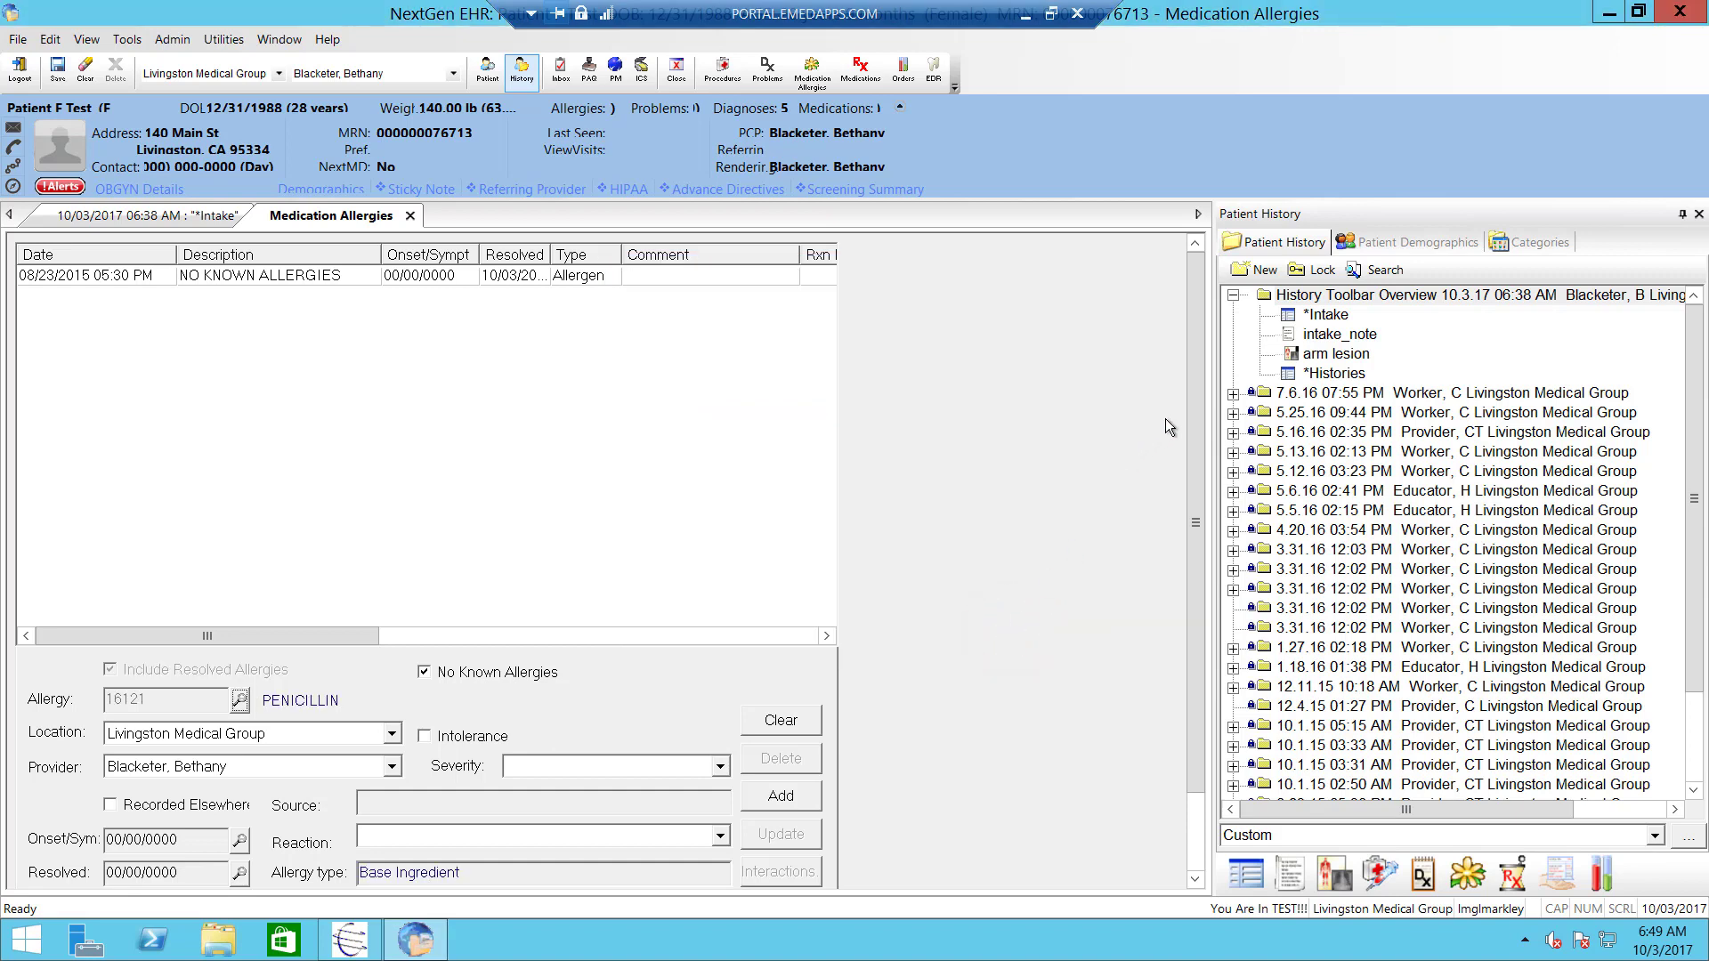
left_click_drag(1198, 406, 1186, 553)
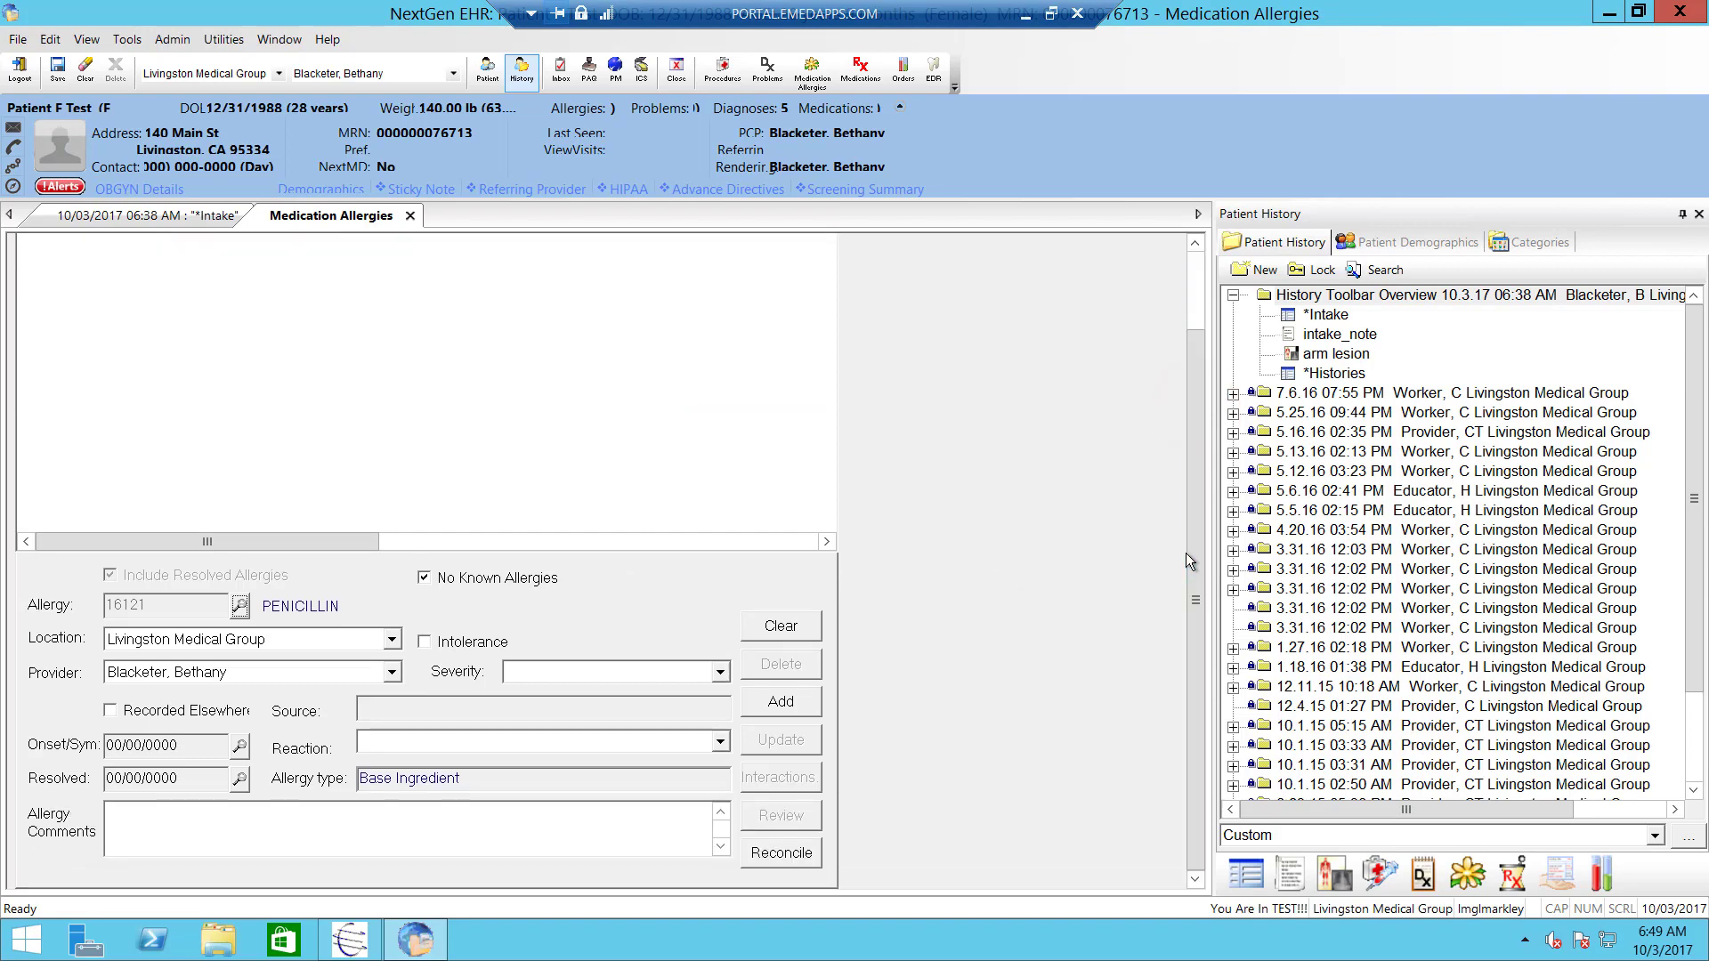
left_click(720, 742)
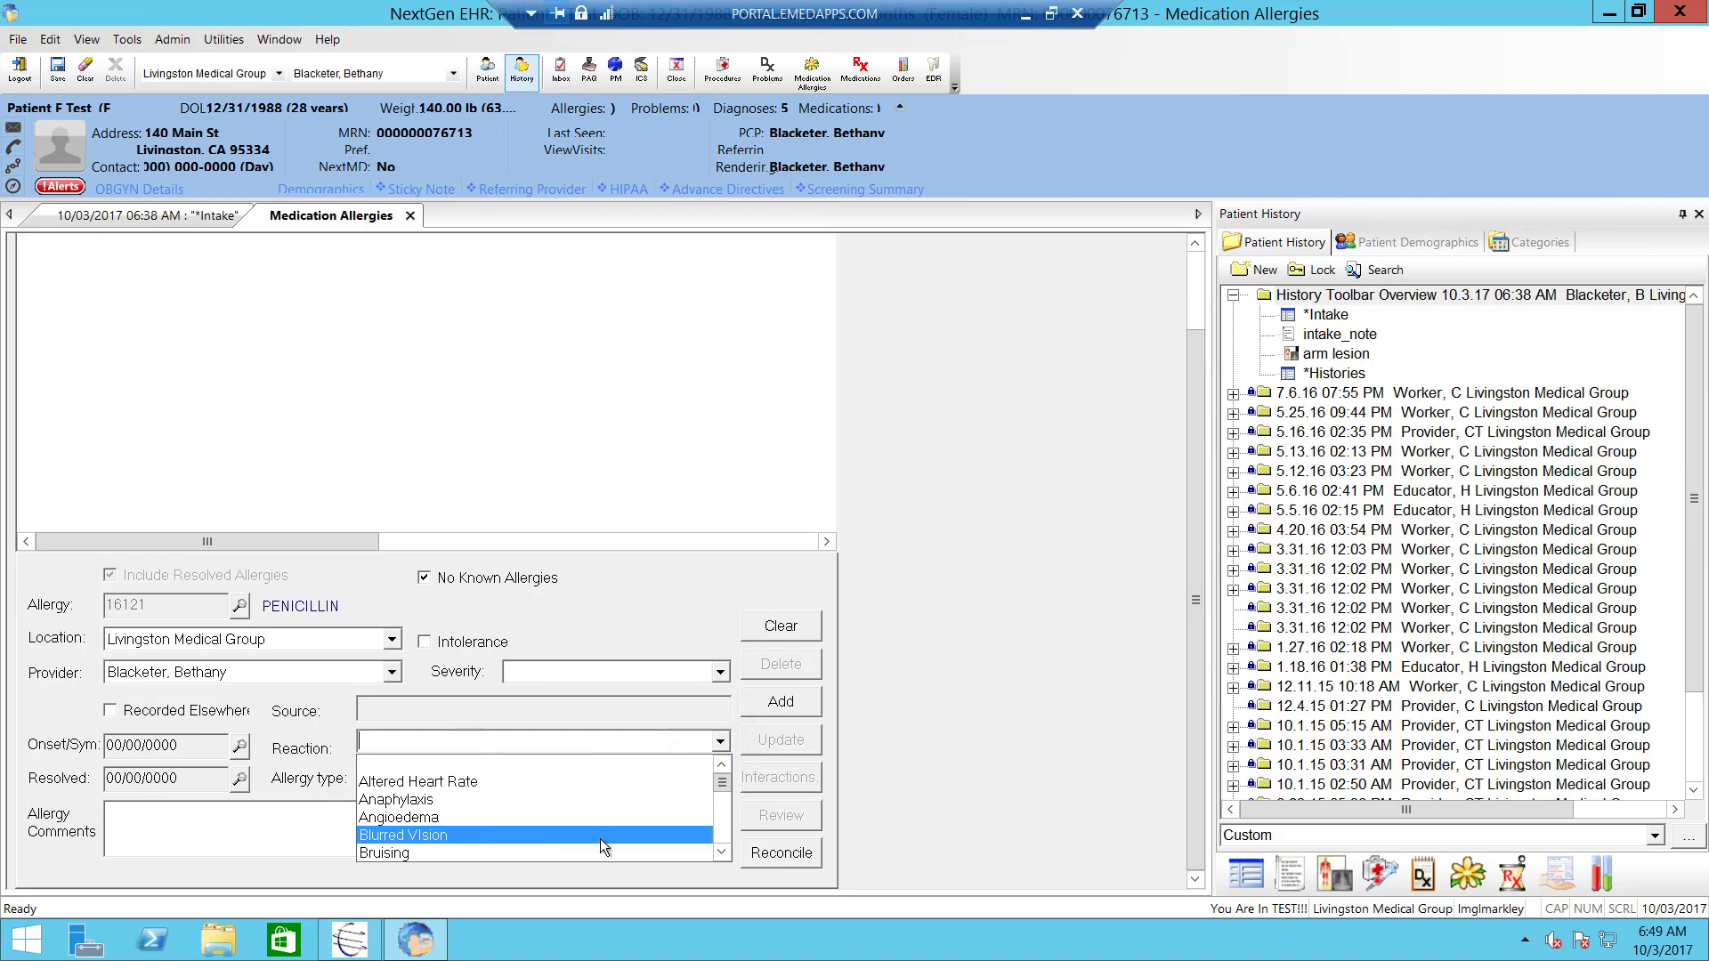
left_click(726, 828)
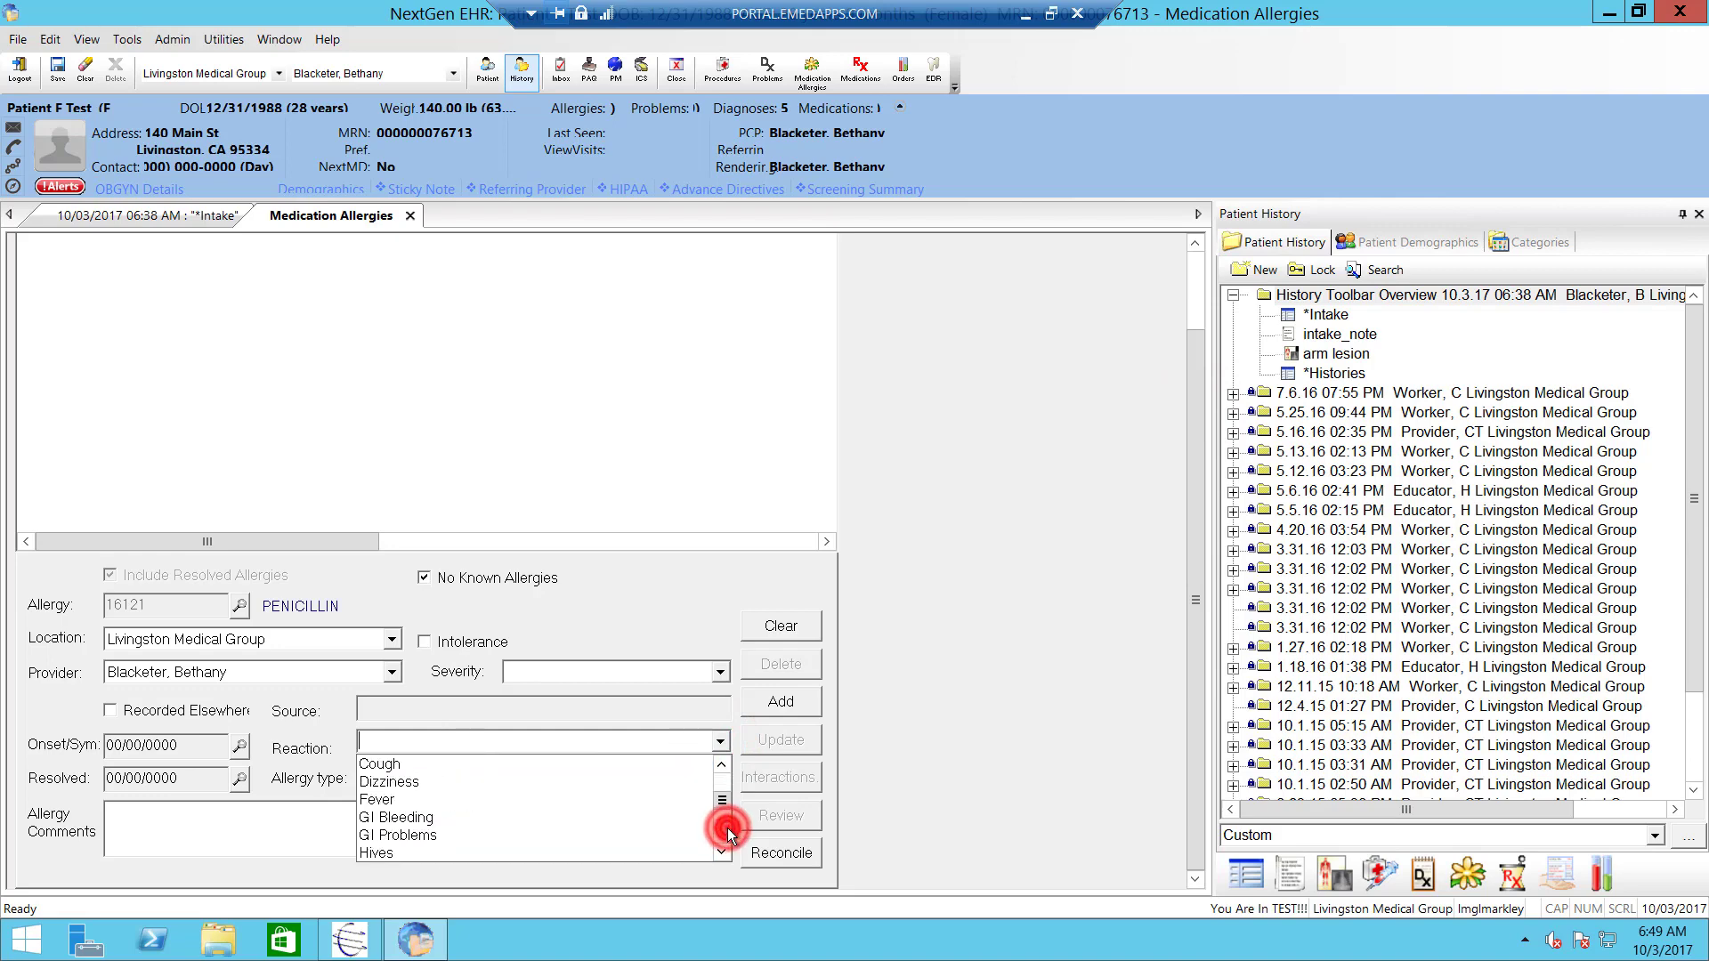
left_click(558, 784)
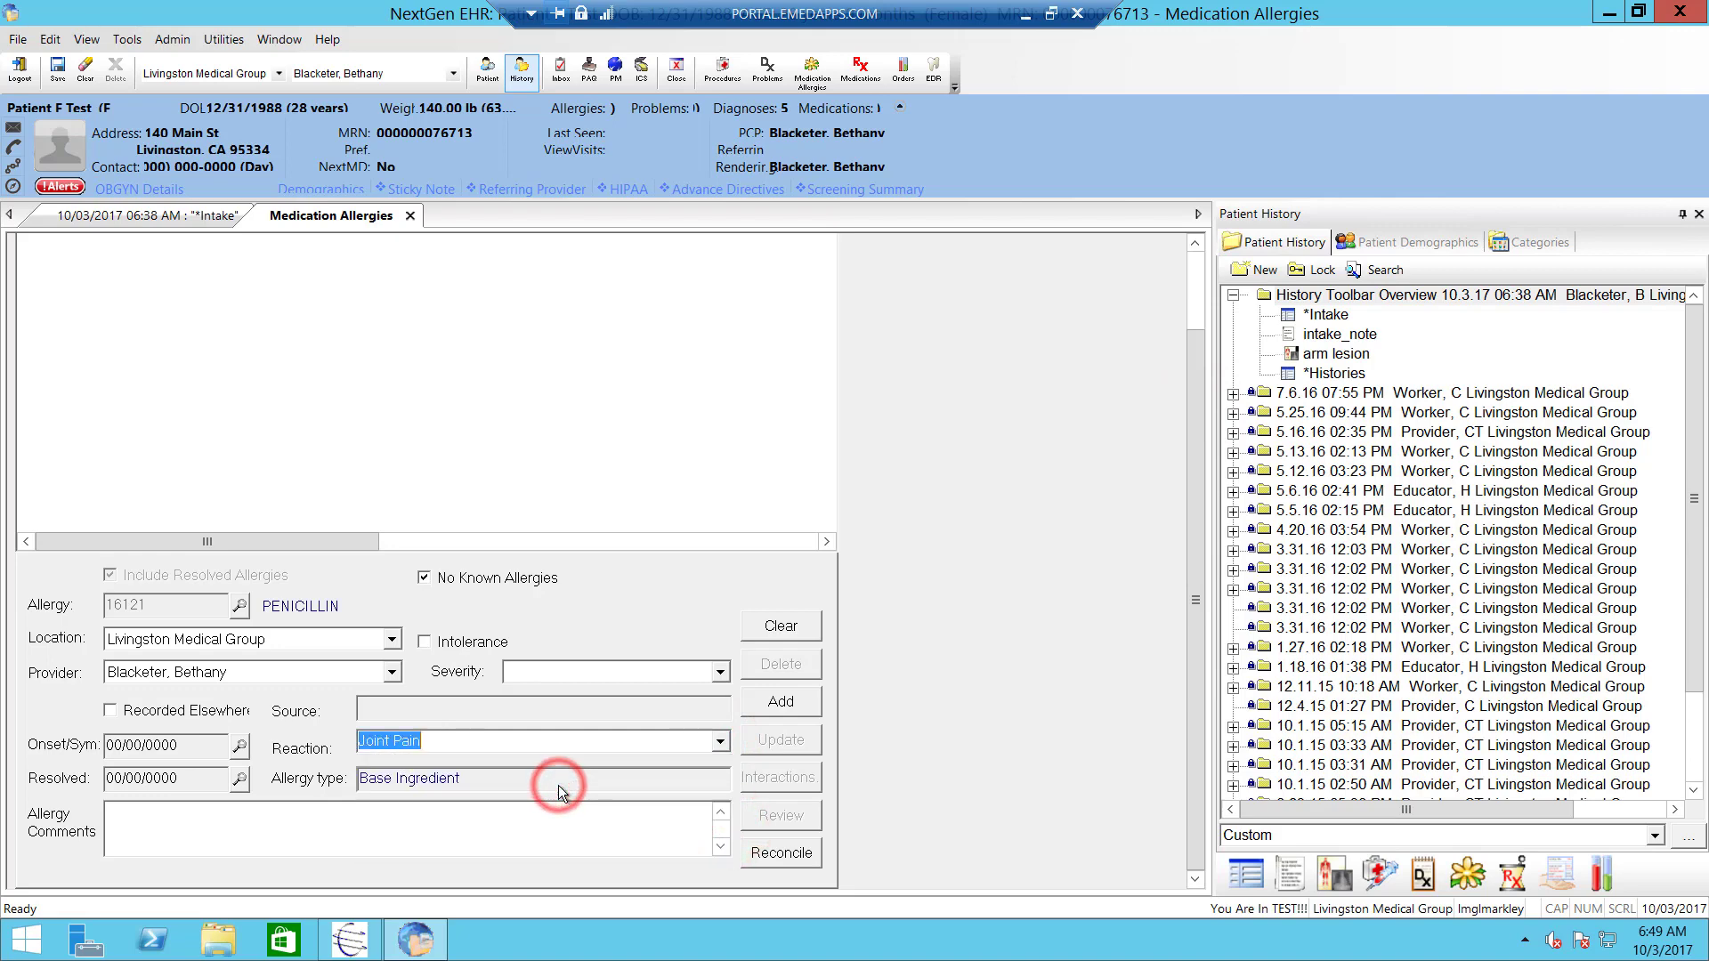
left_click(782, 701)
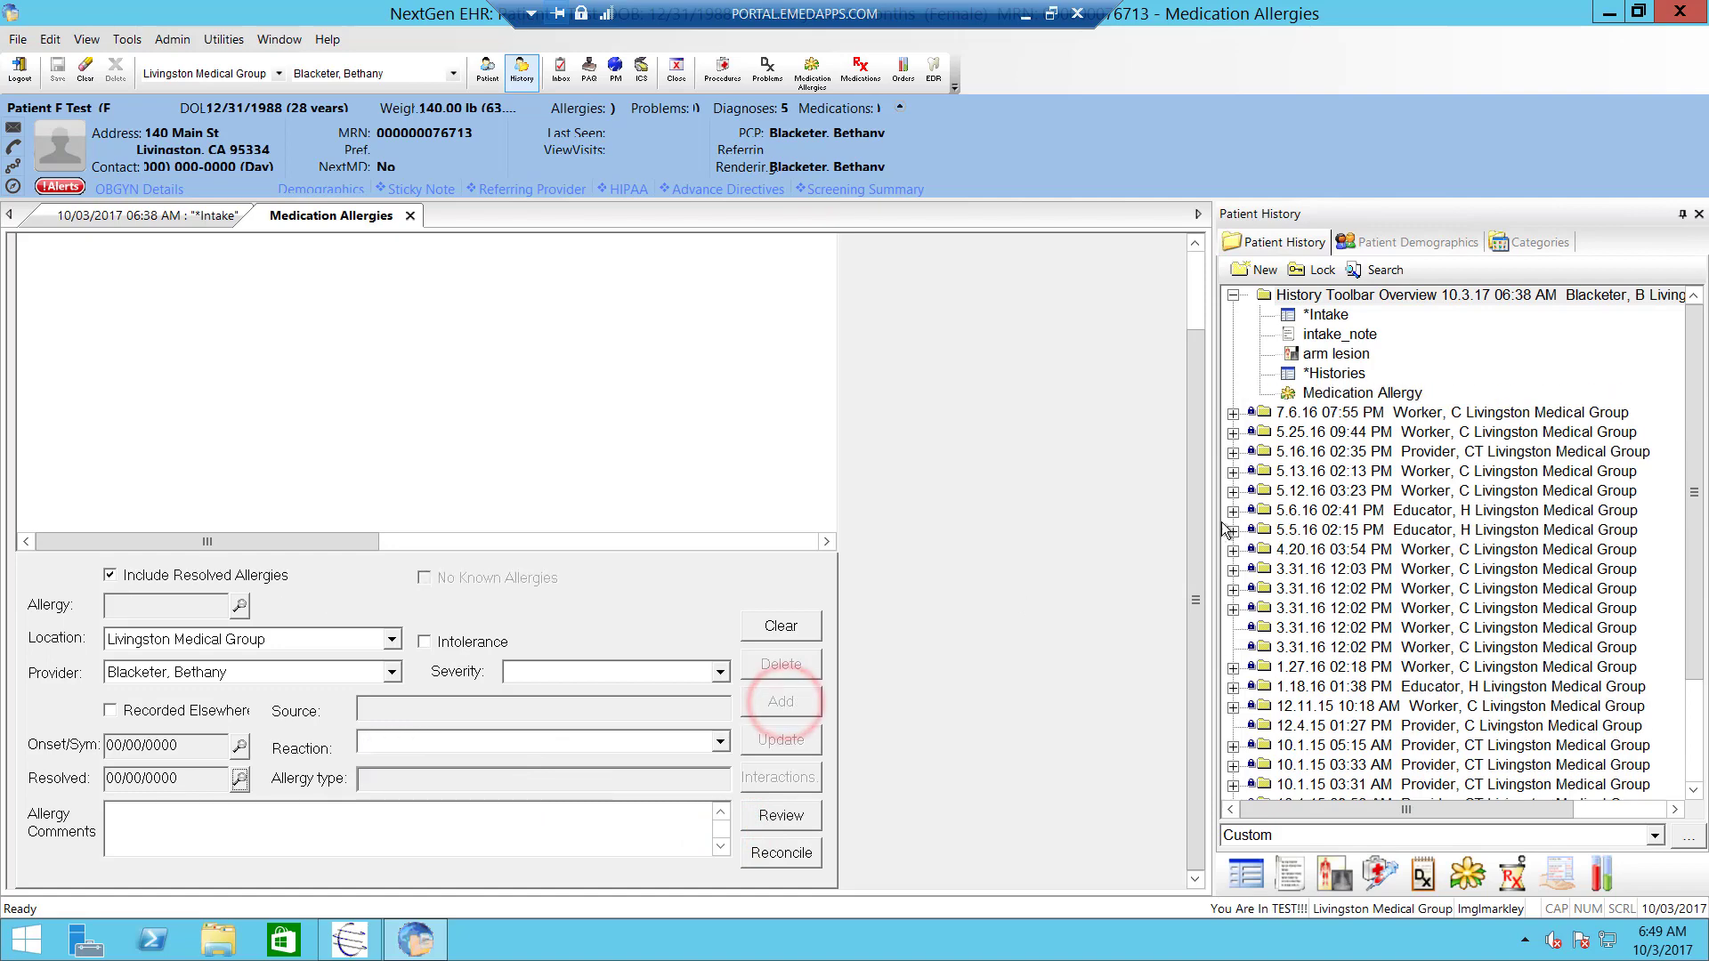
left_click(1195, 522)
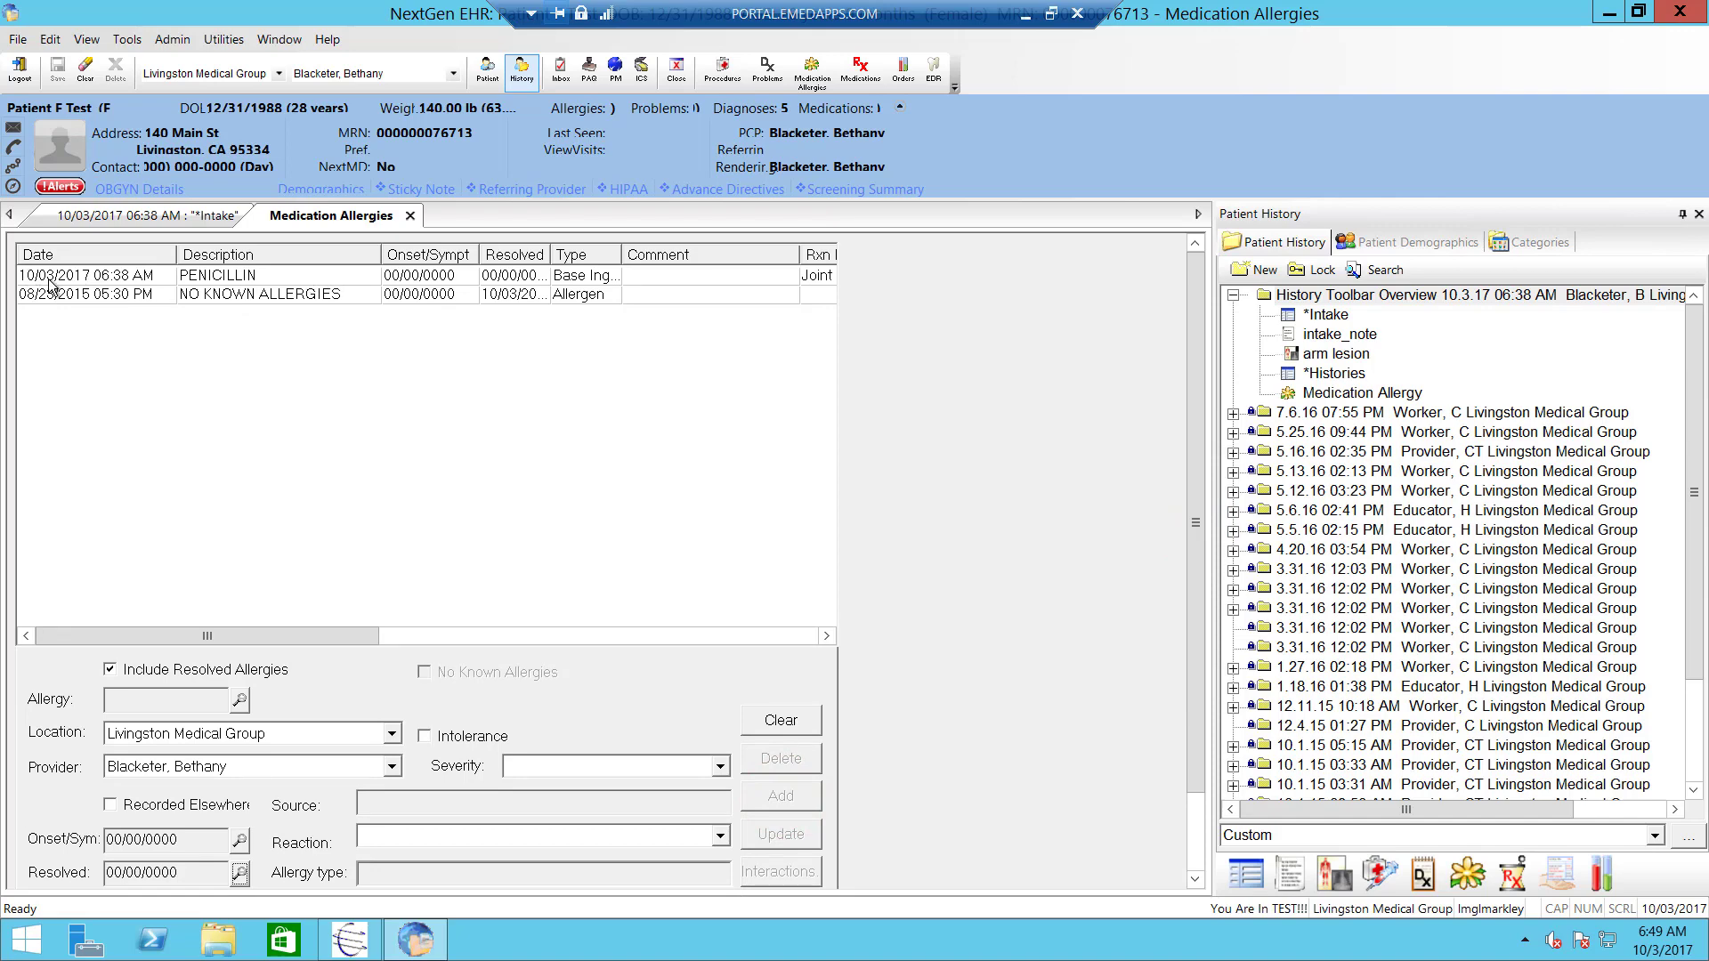
- Close the Medication Allergies module and save the Intake encounter
left_click(410, 217)
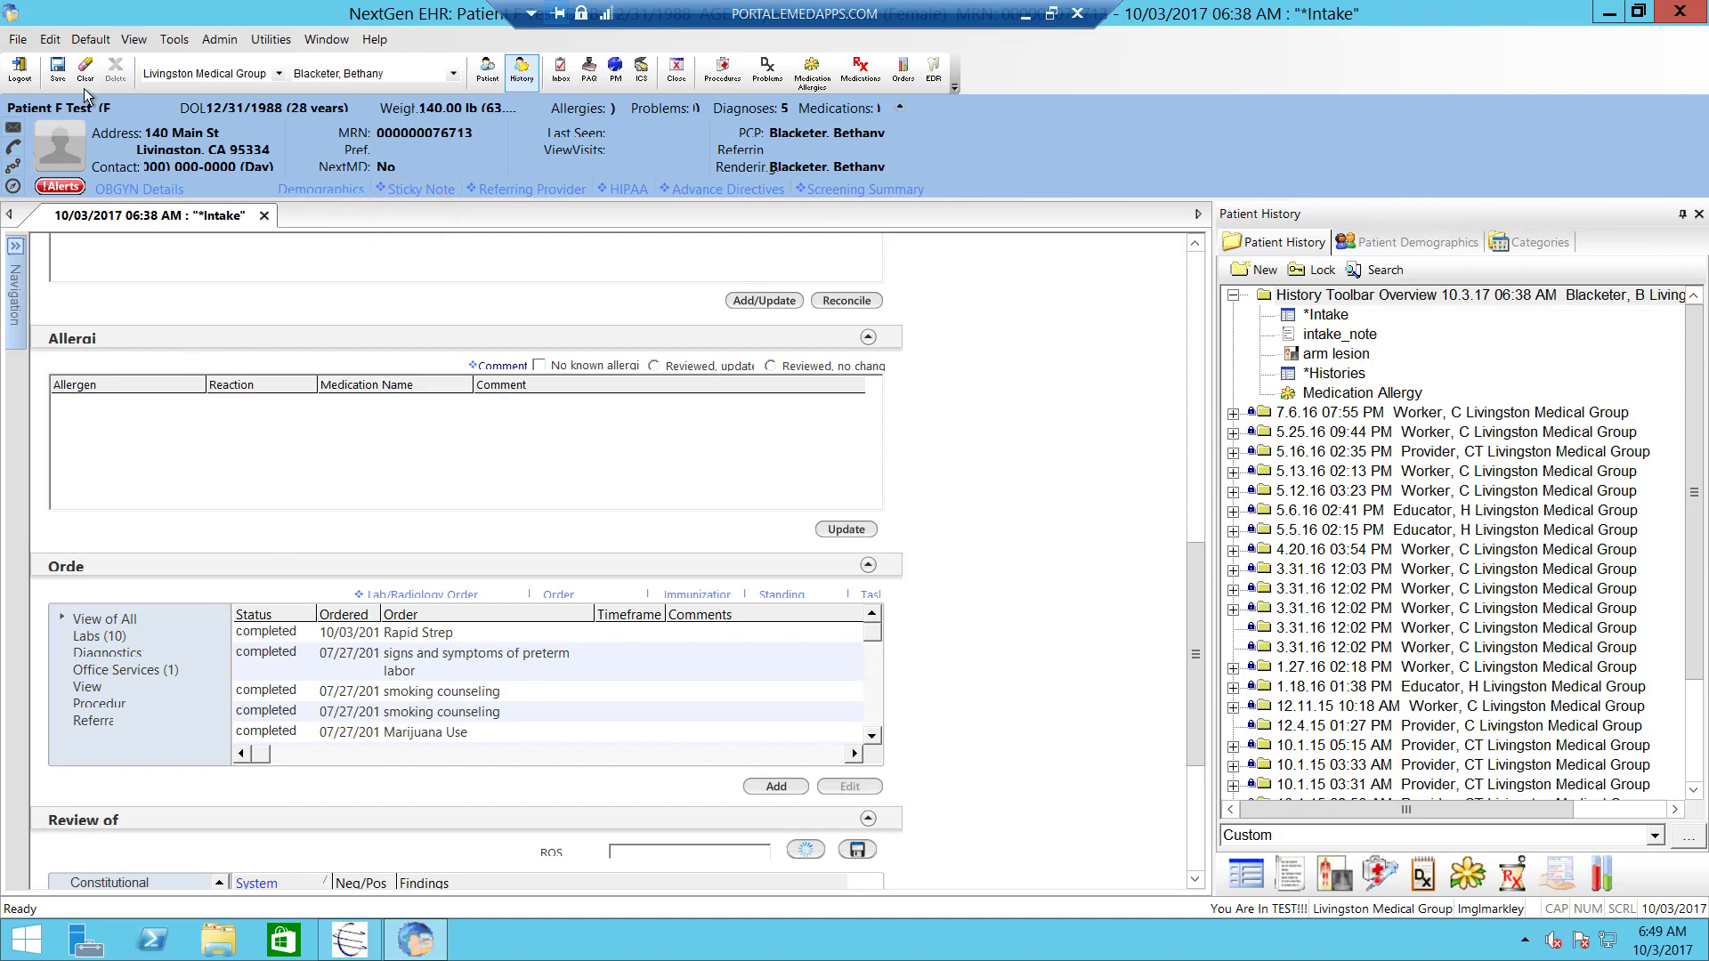
left_click(54, 66)
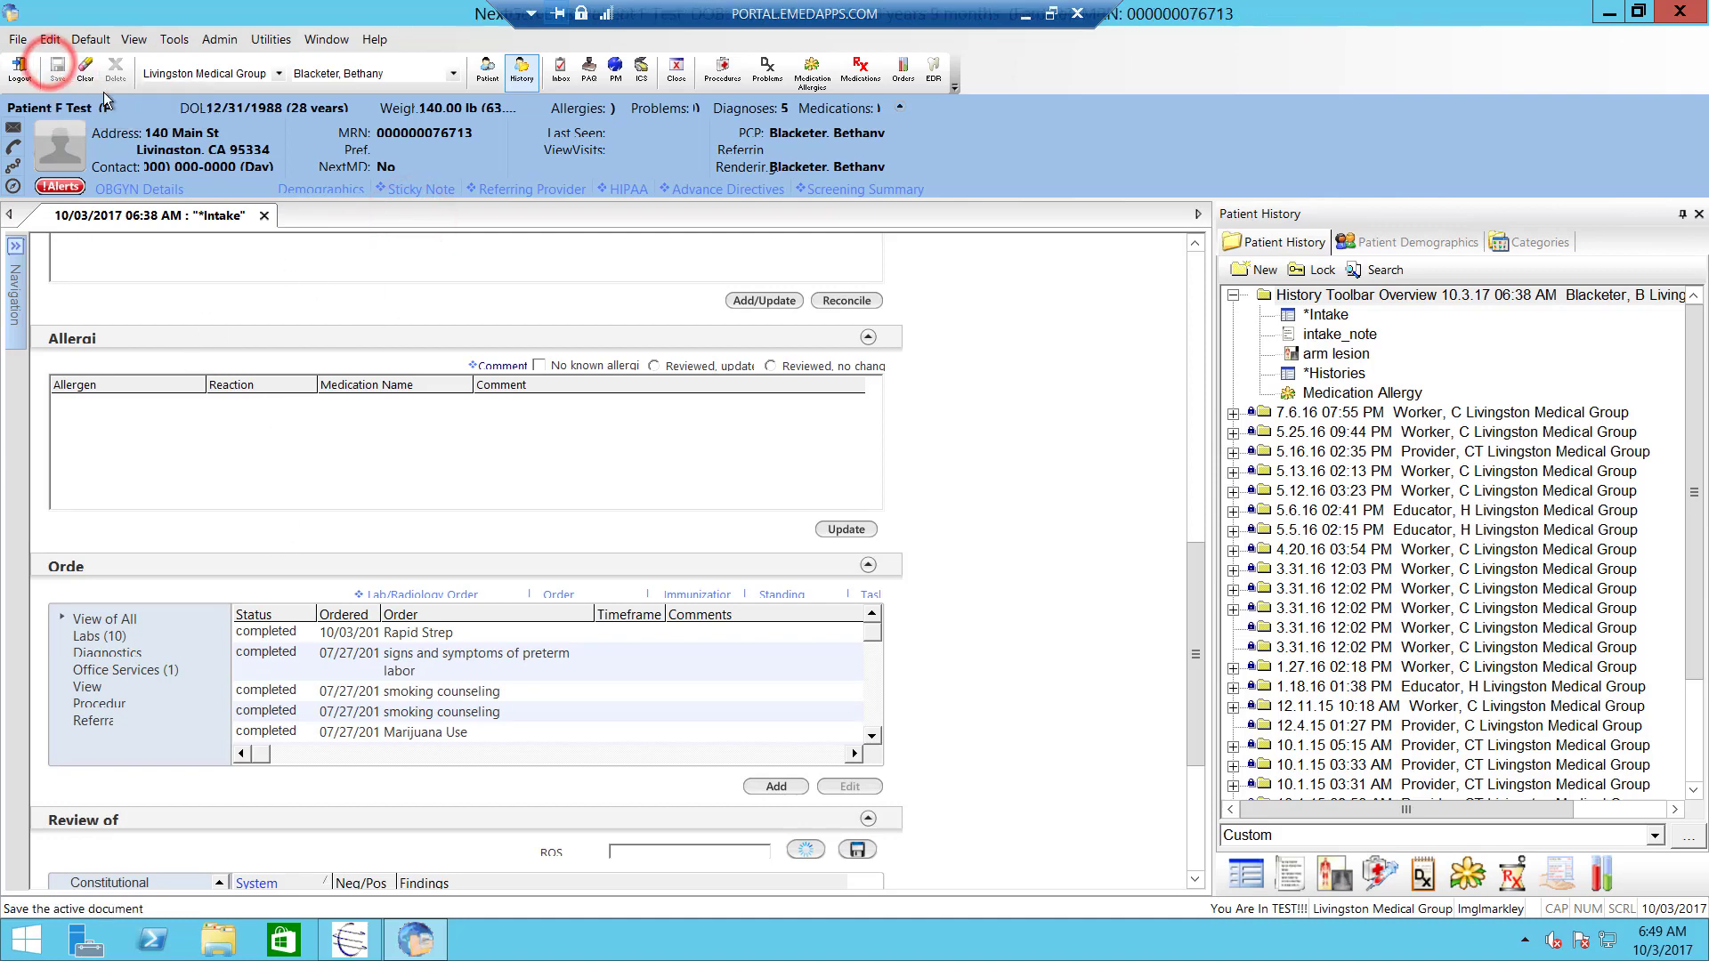
right_click(892, 390)
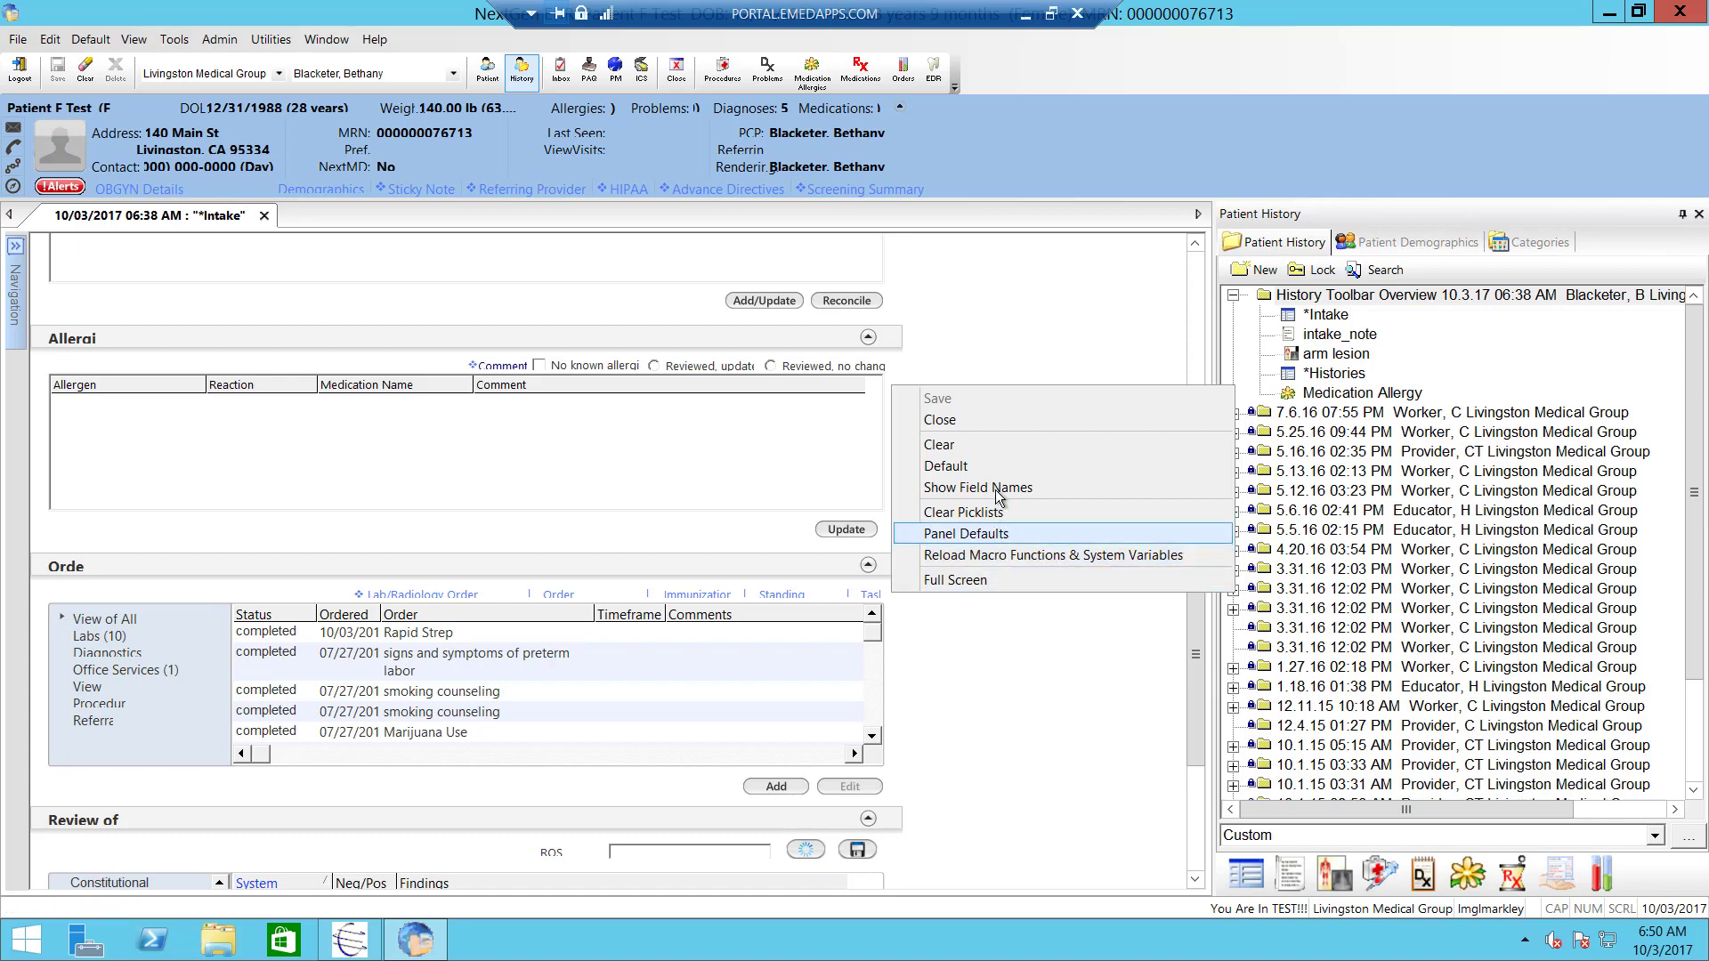
left_click(995, 314)
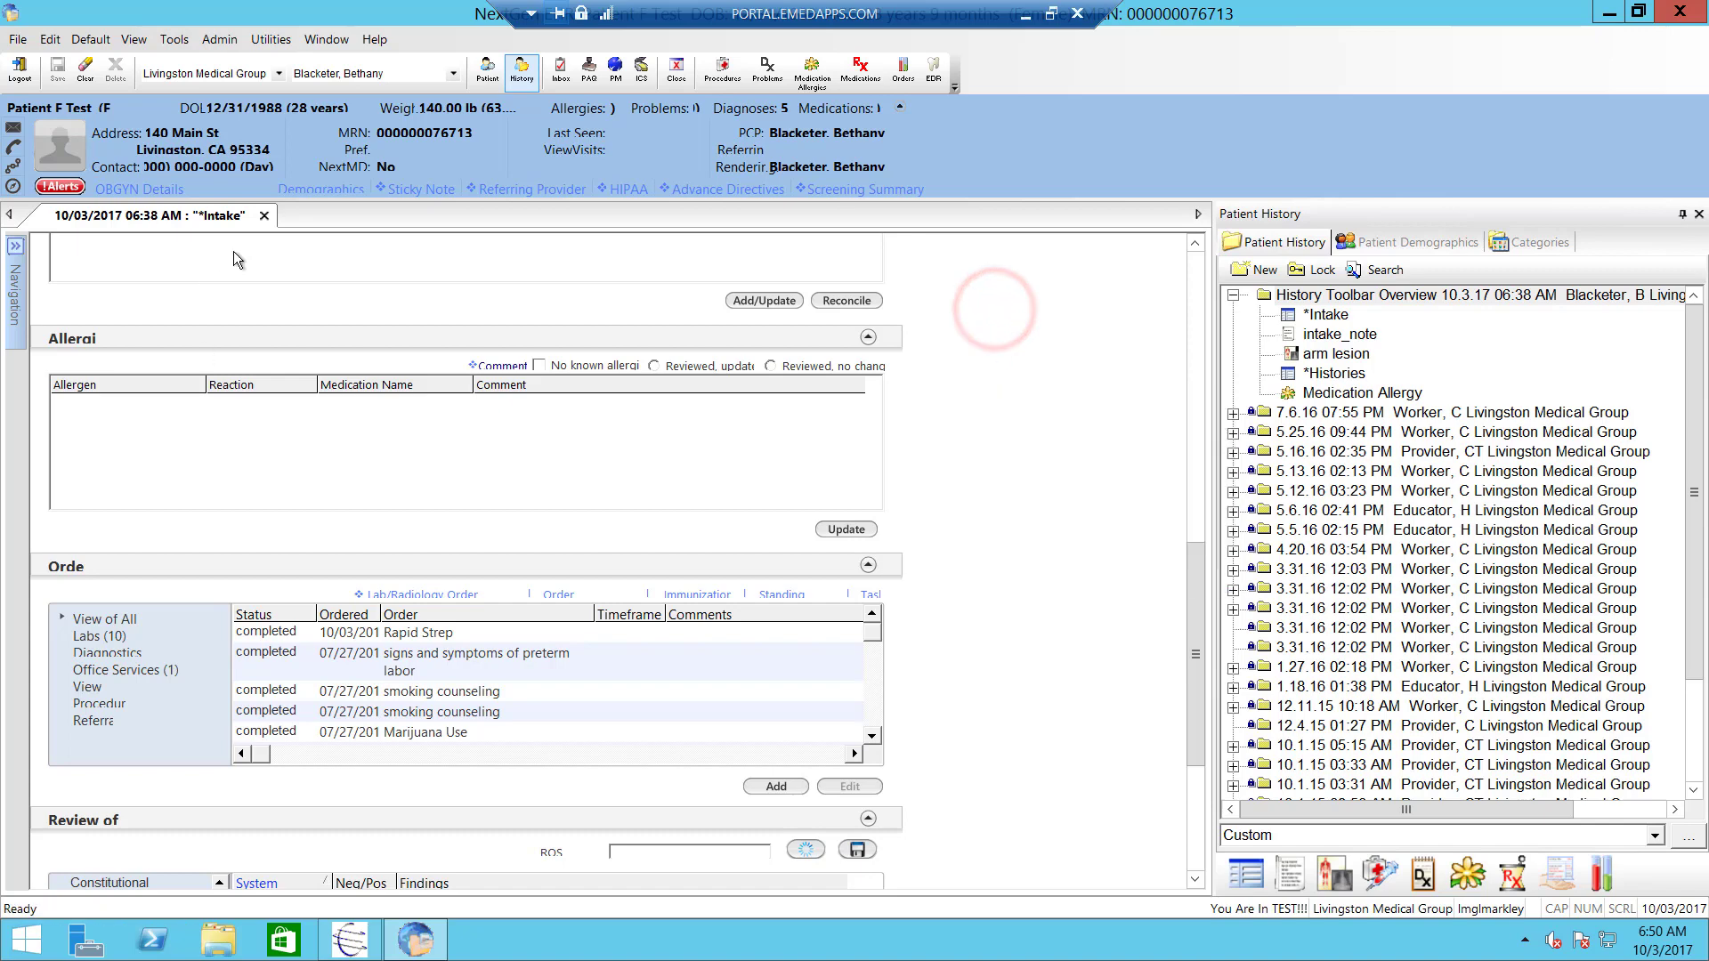
- Close and reopen the Intake encounter to show the penicillin allergy, then open Medications
left_click(263, 216)
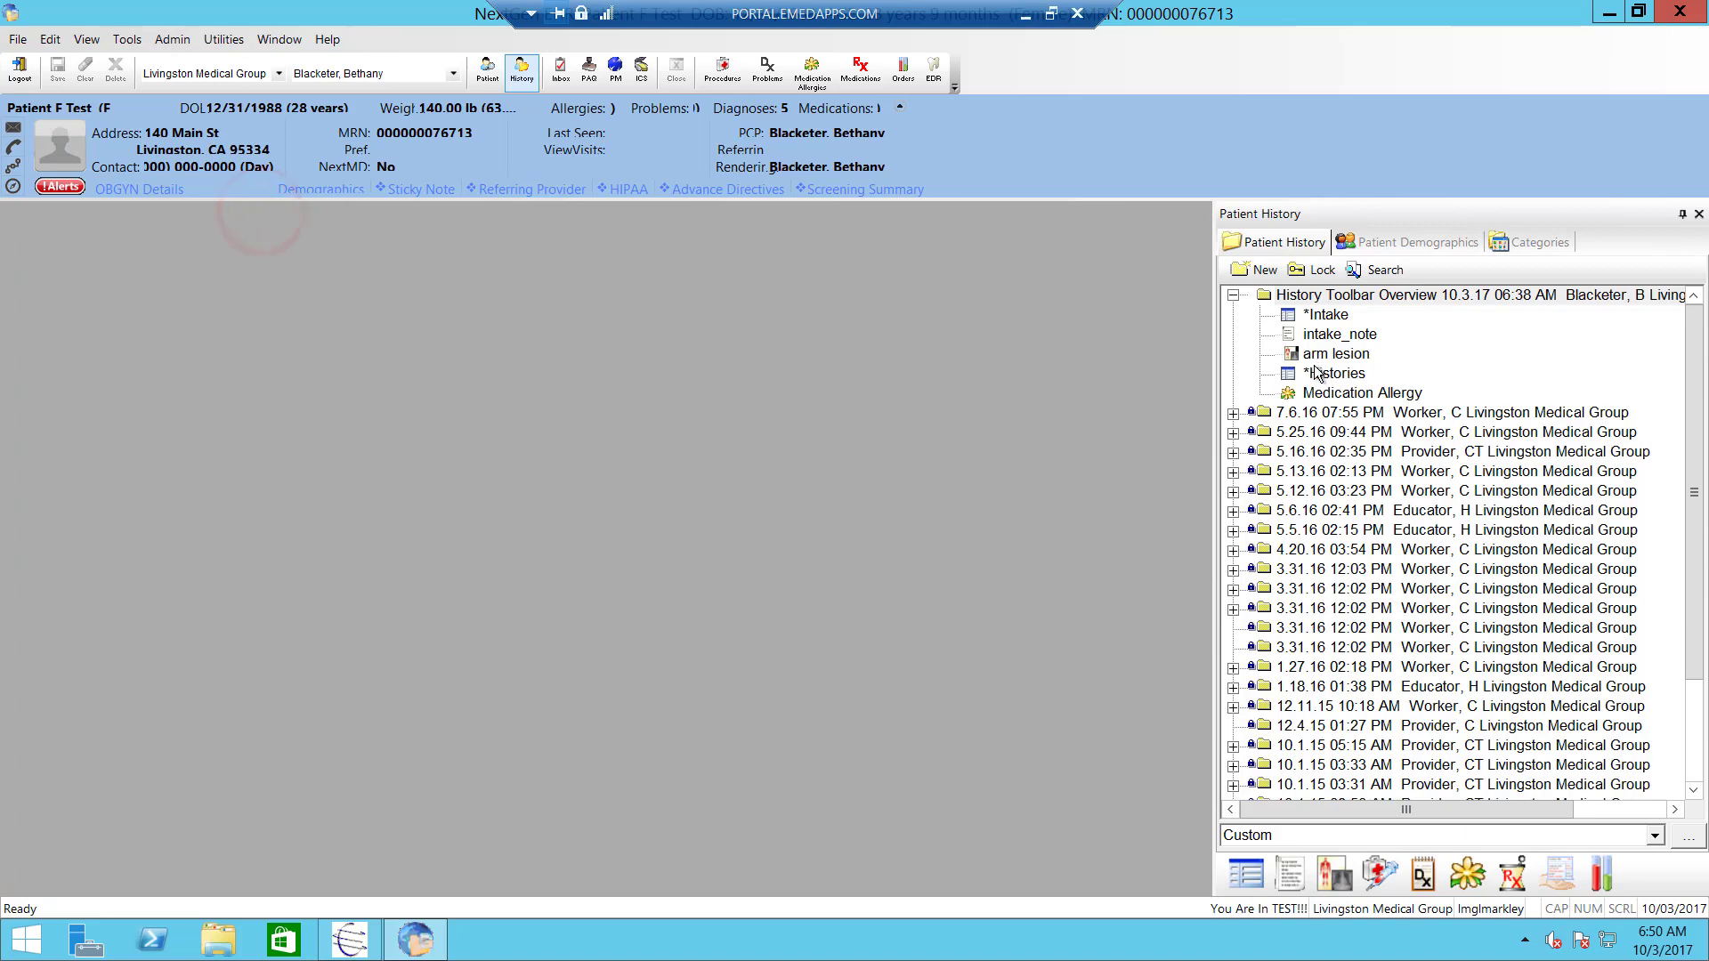
left_click(1332, 318)
double_click(1332, 318)
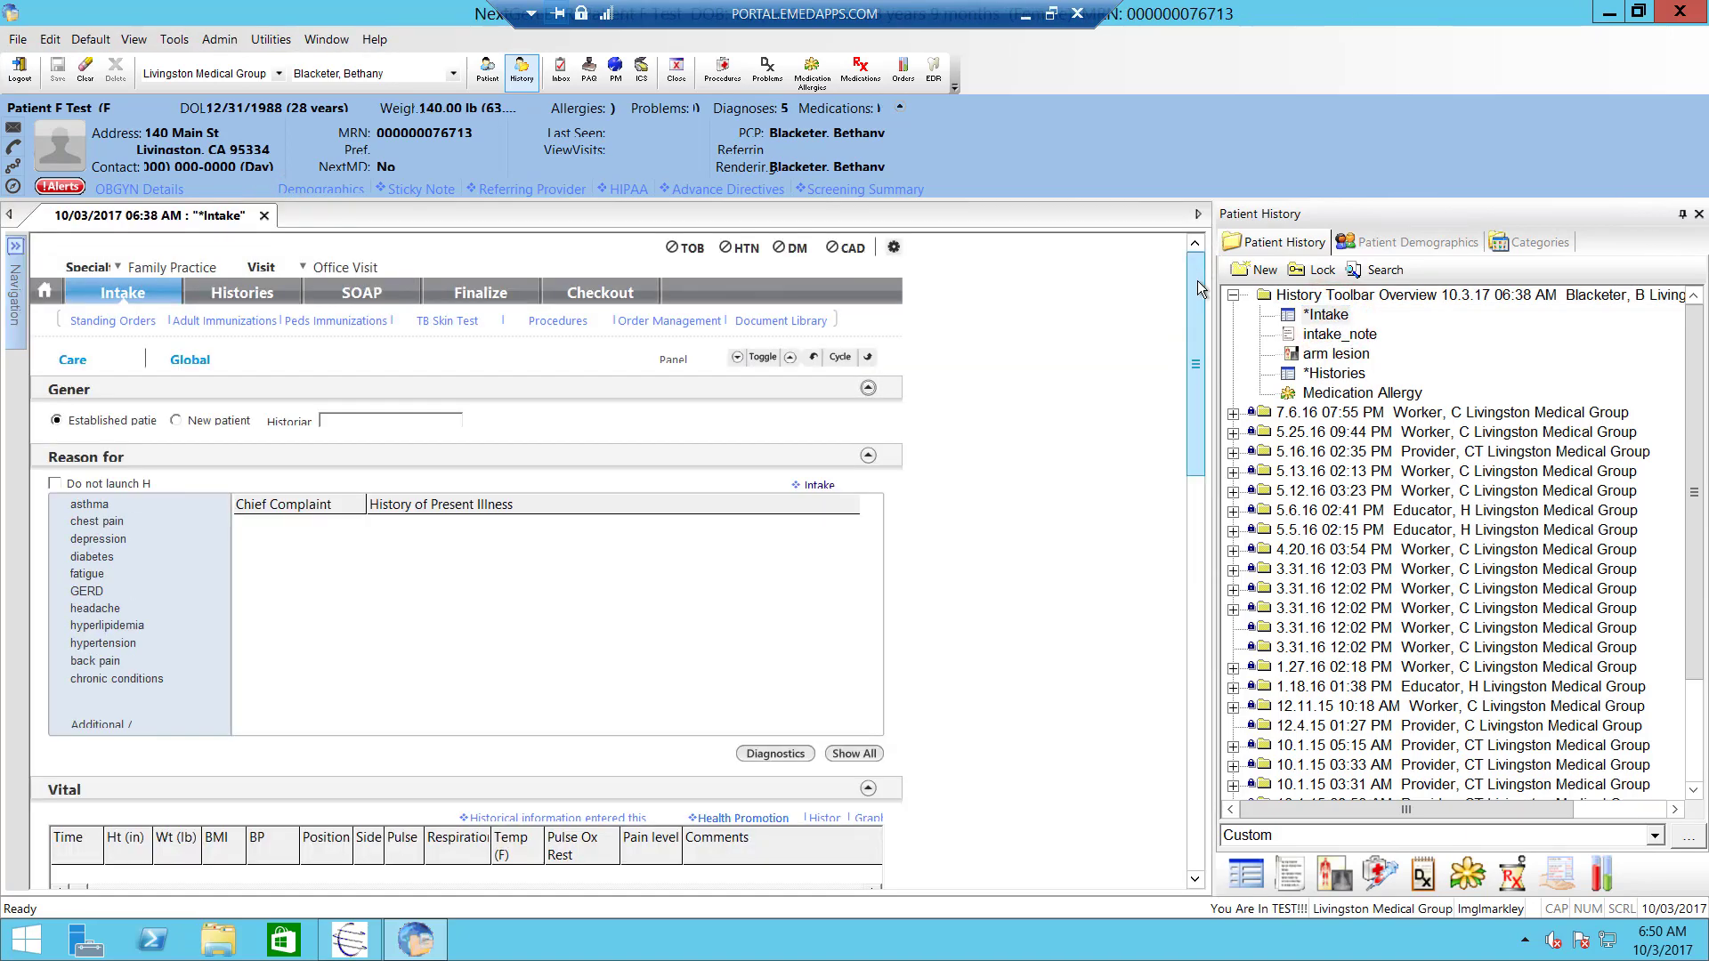
left_click_drag(1198, 280, 1194, 513)
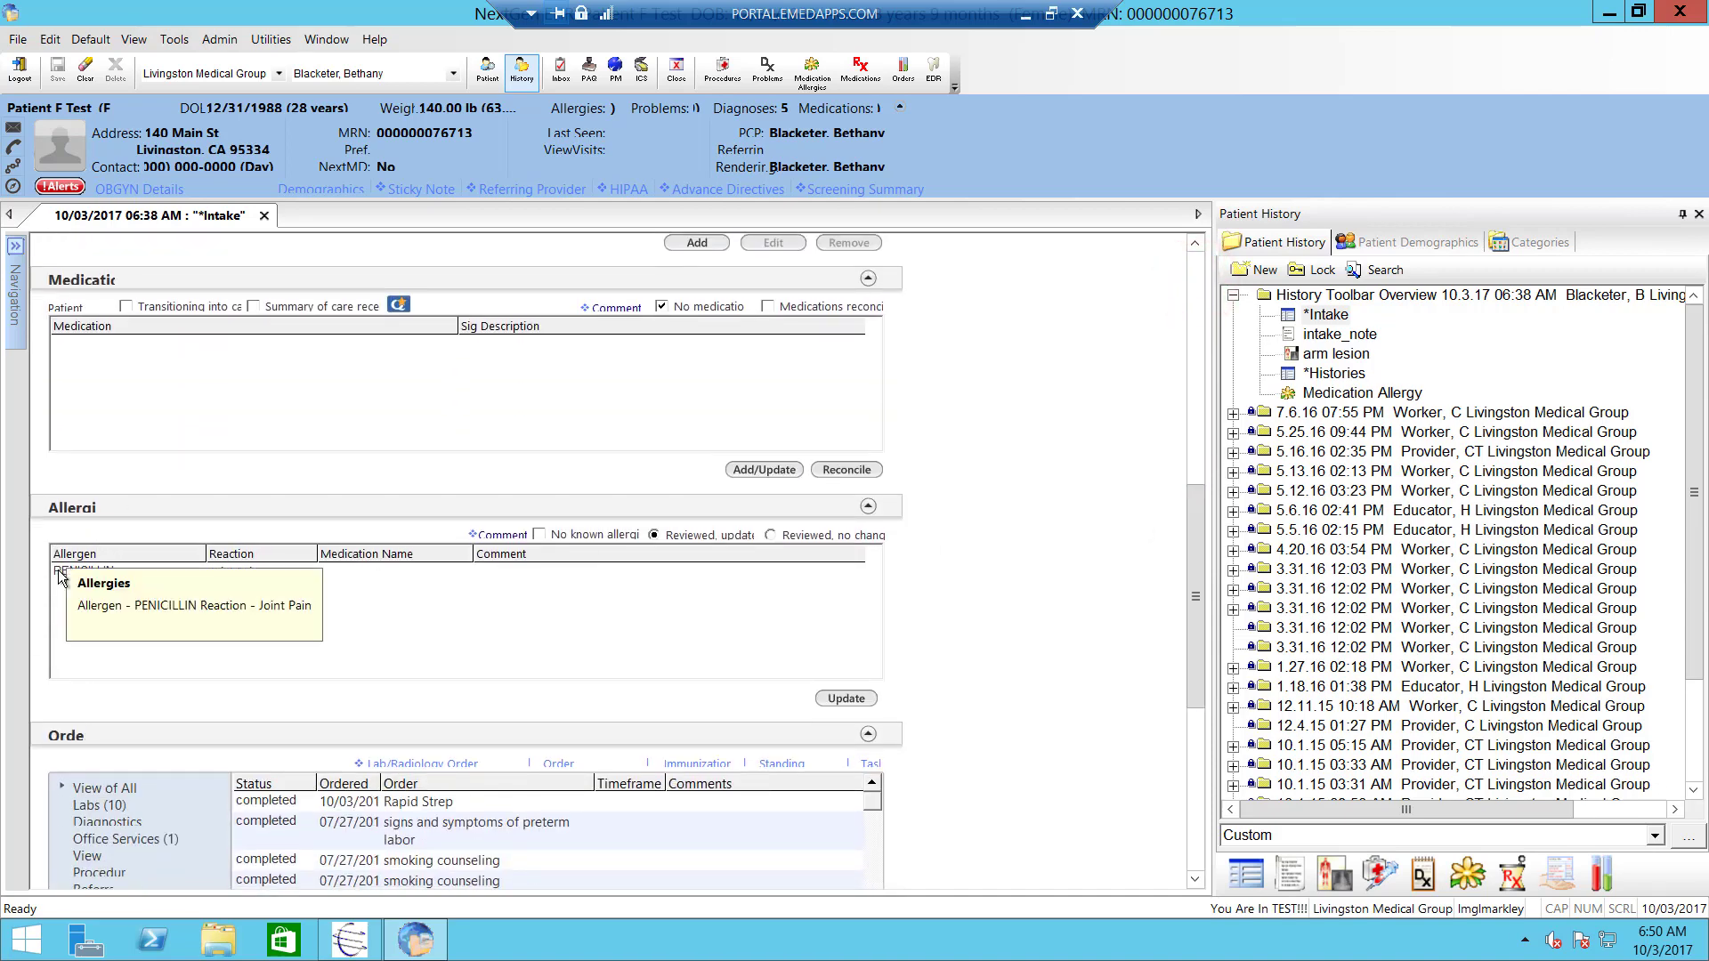
mouse_move(323, 577)
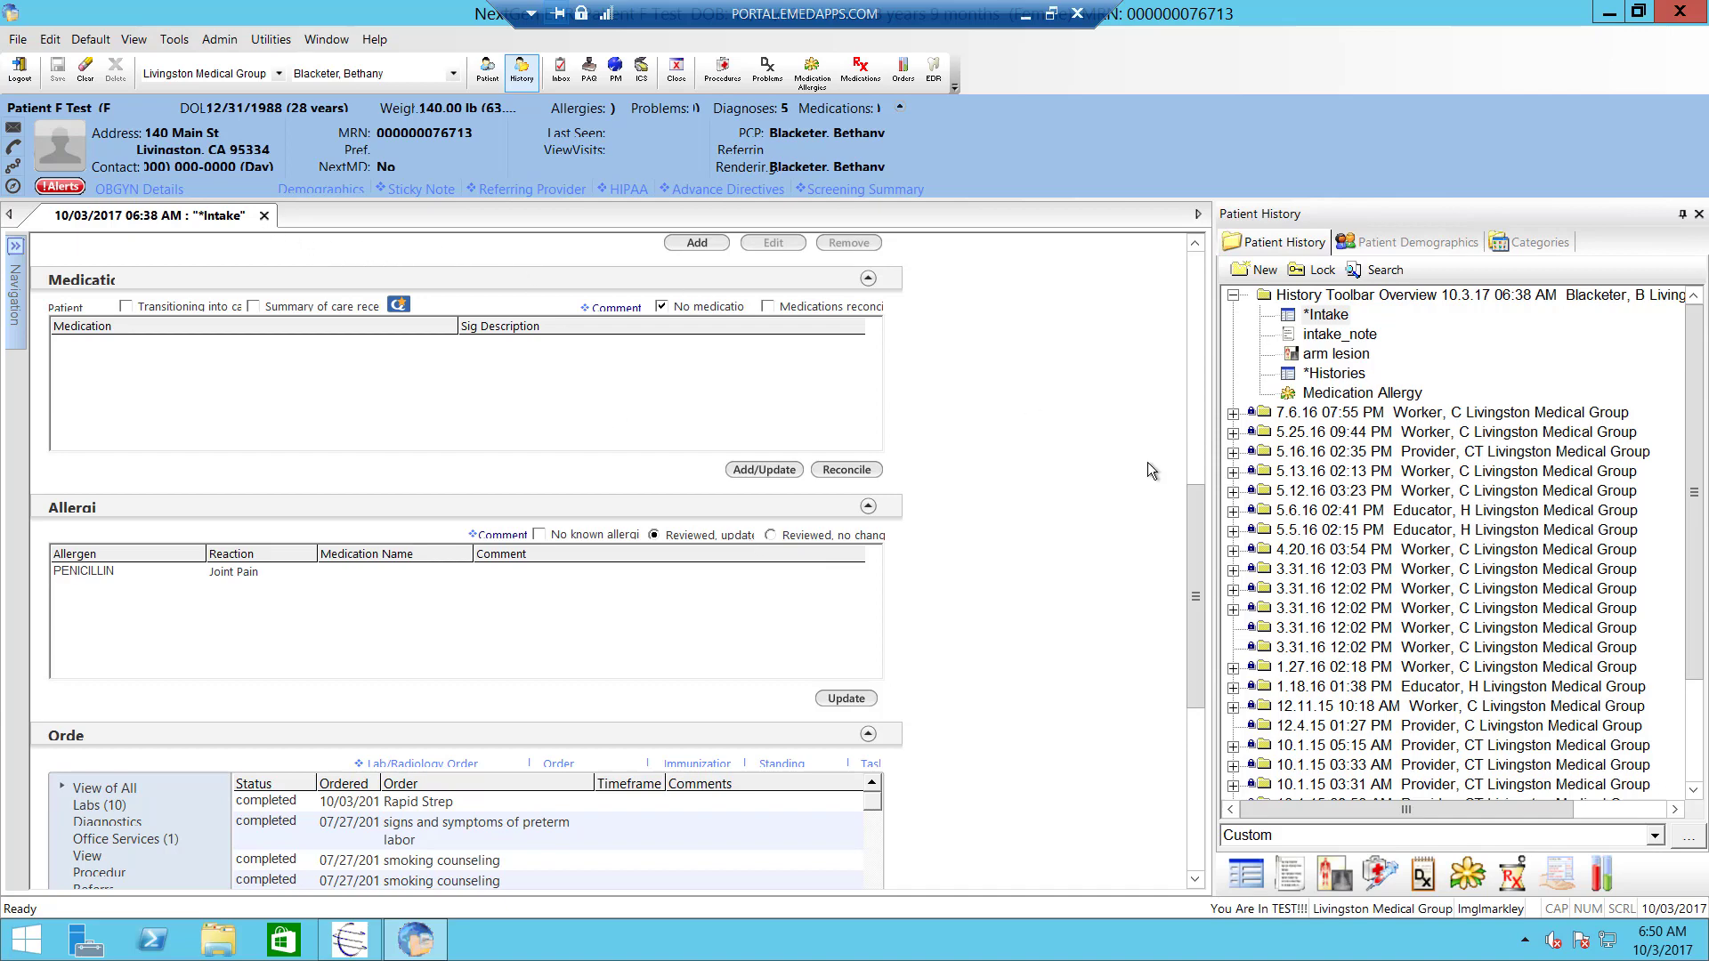
left_click(1520, 879)
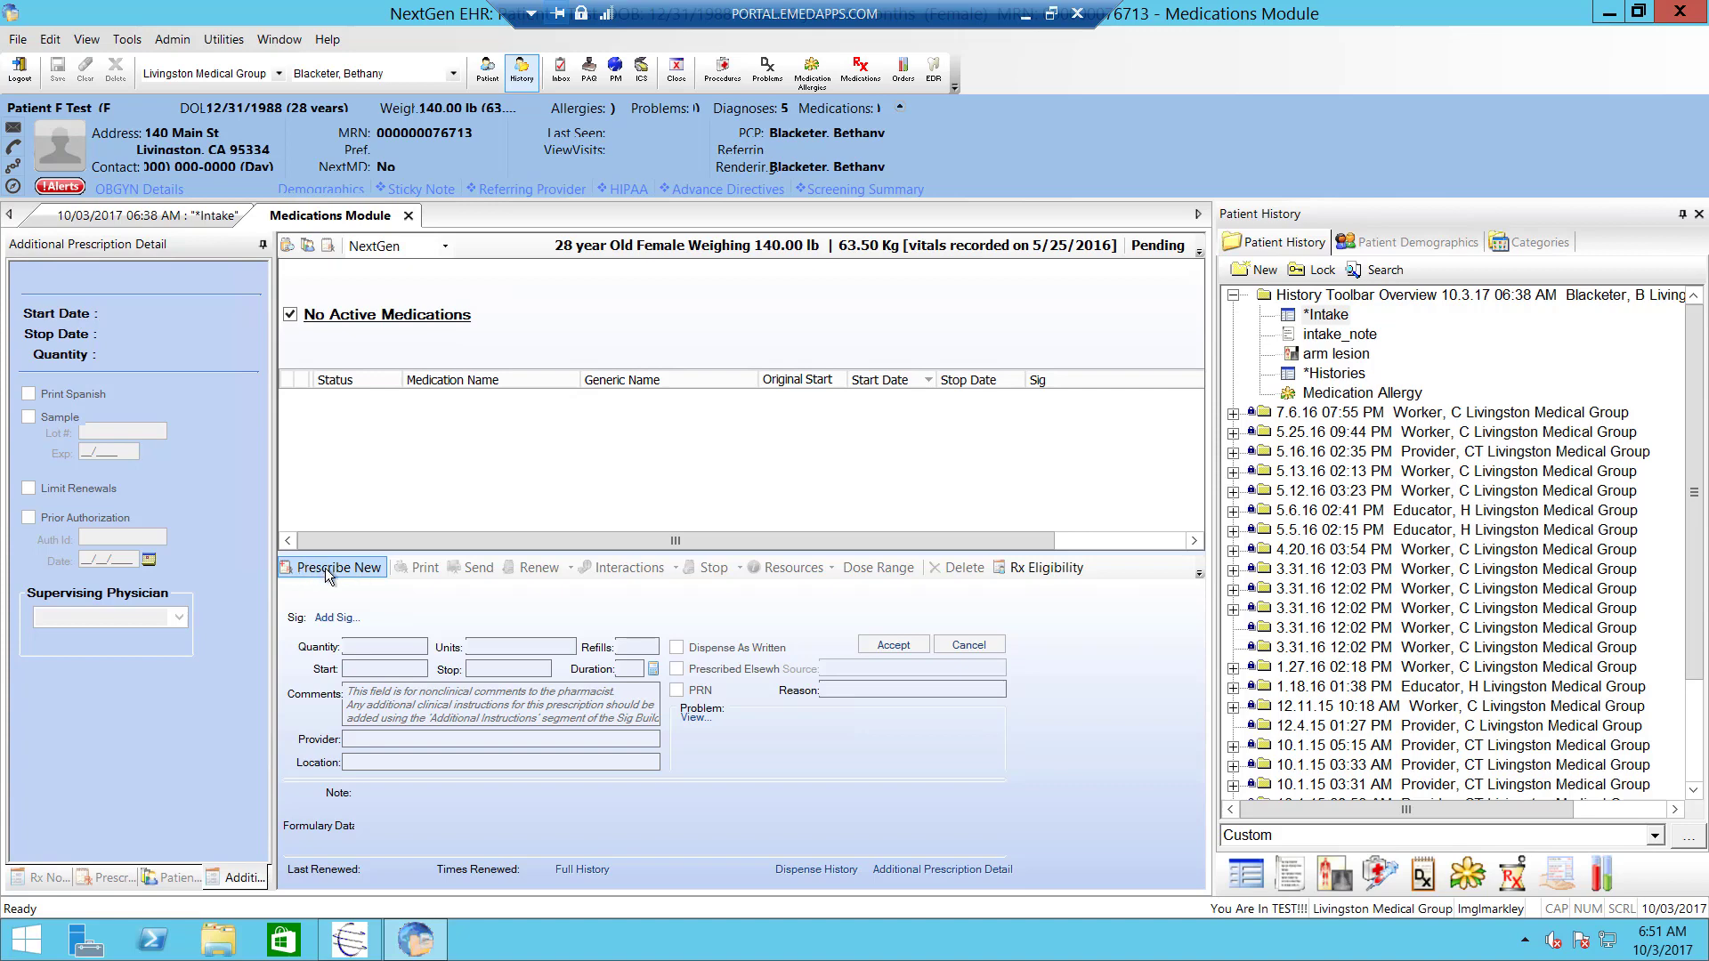
- Start a new prescription, enlarge the Medication Search window and browse the favourites lists
left_click(327, 570)
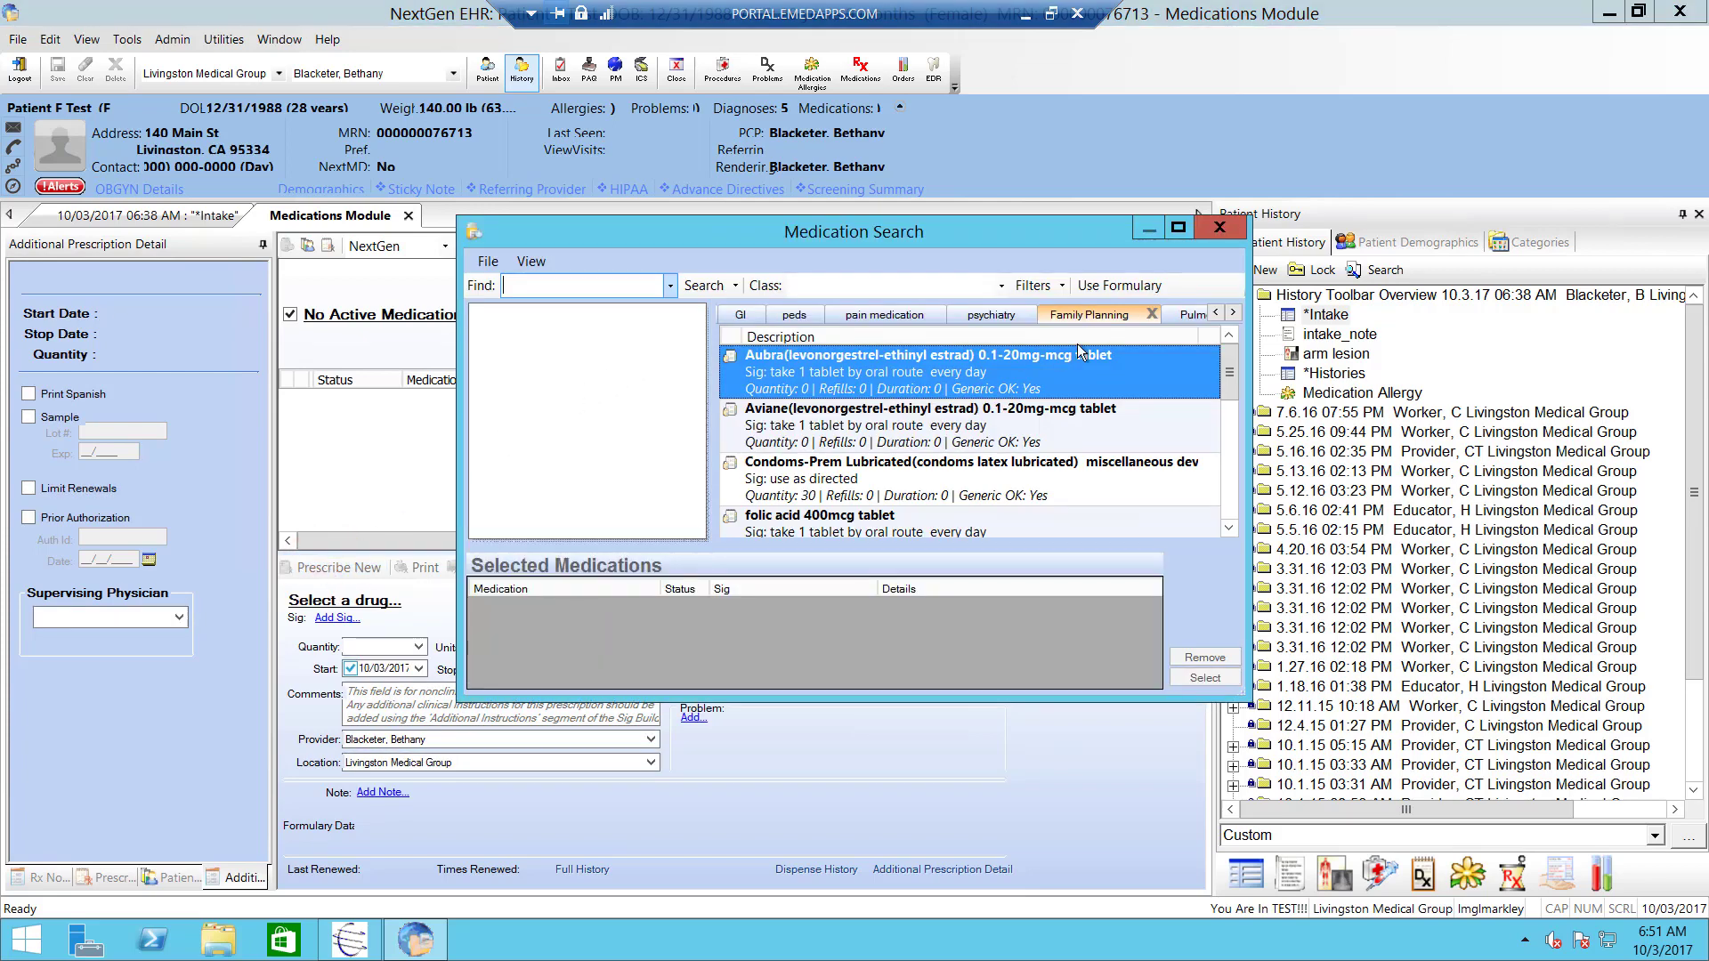
left_click_drag(1246, 267, 1629, 267)
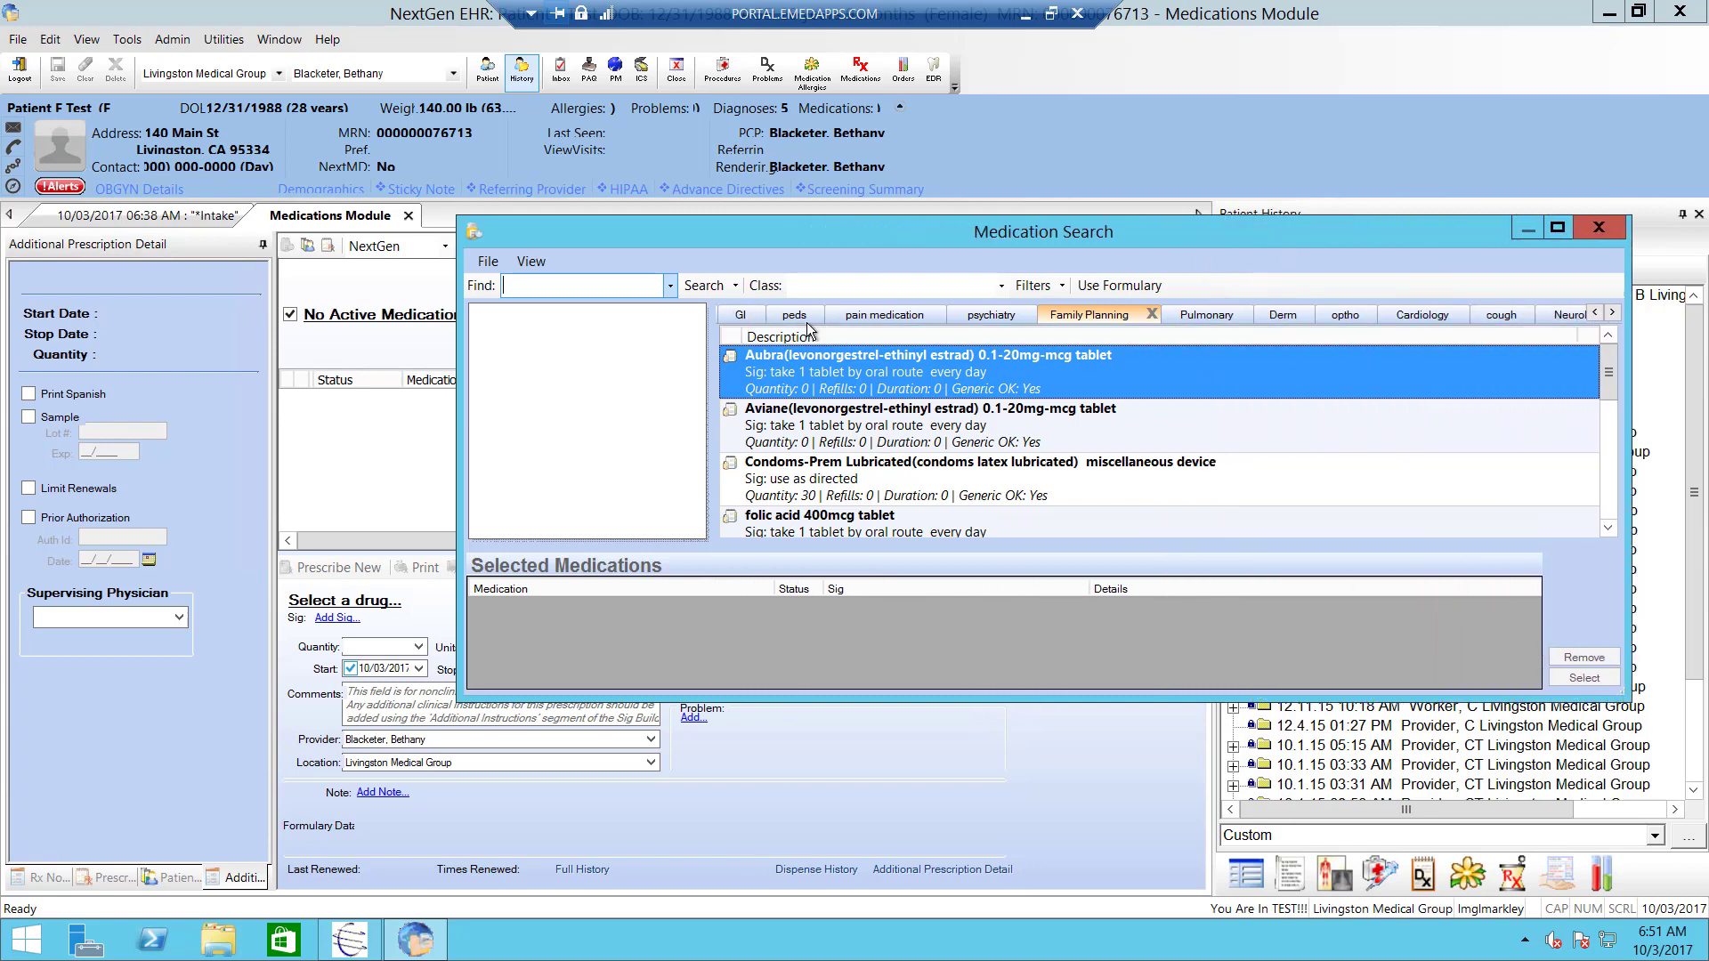
left_click(868, 318)
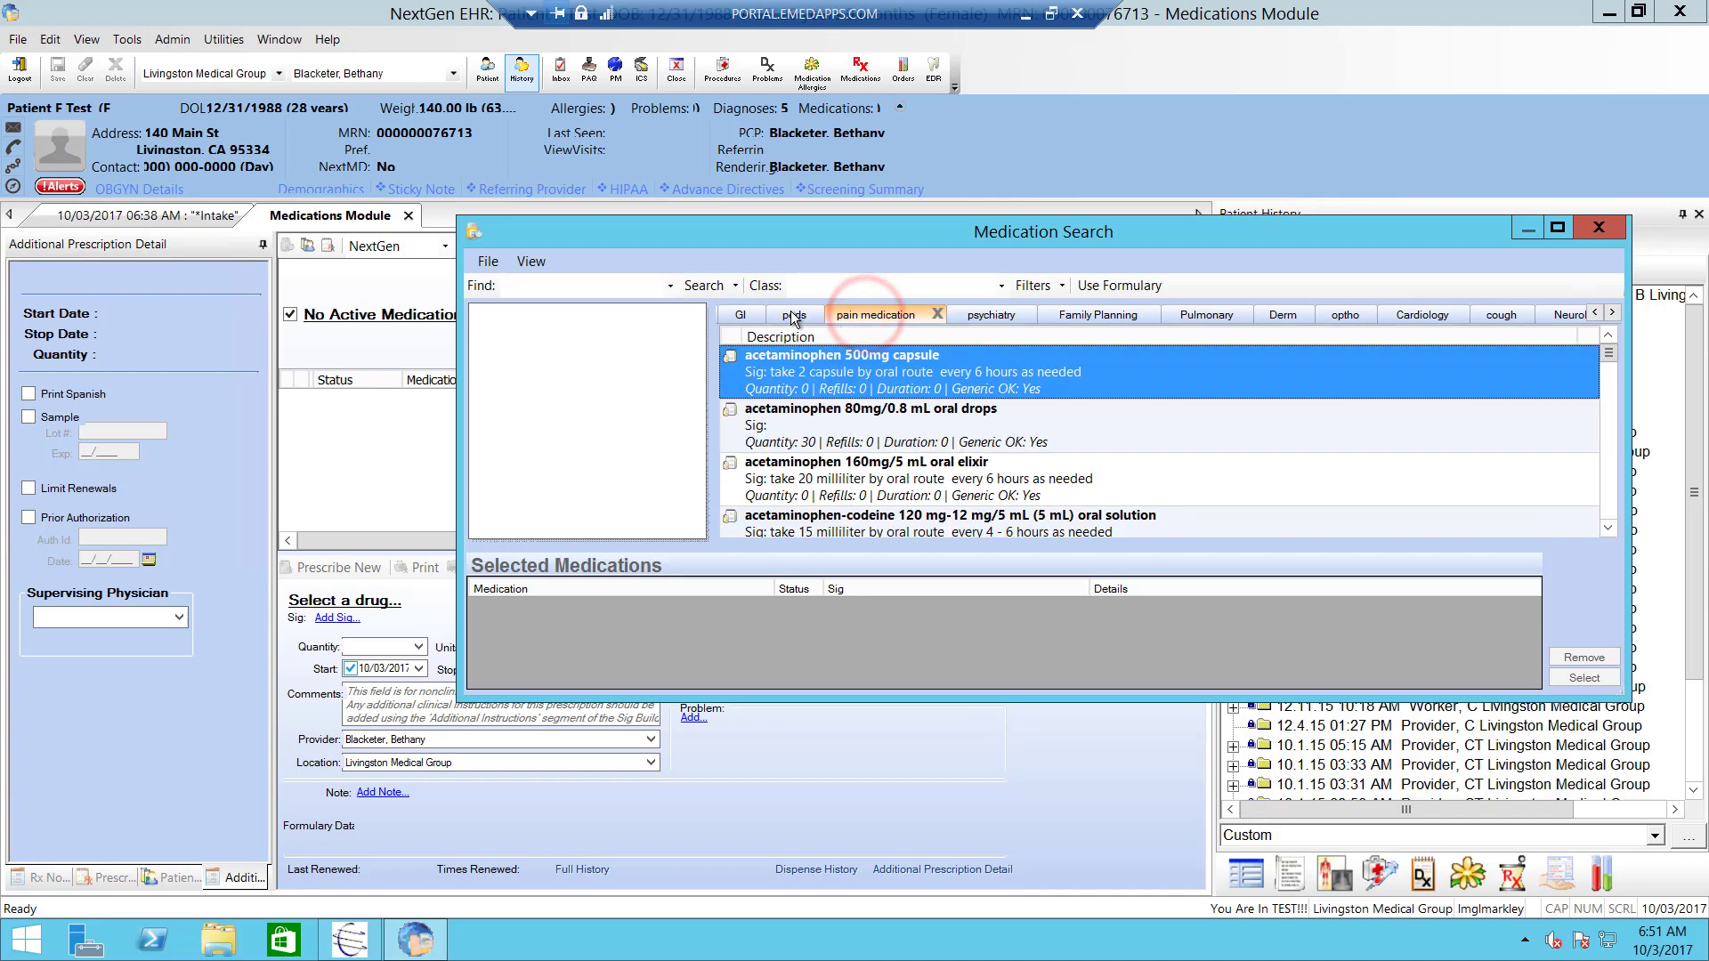
left_click(786, 316)
left_click(750, 316)
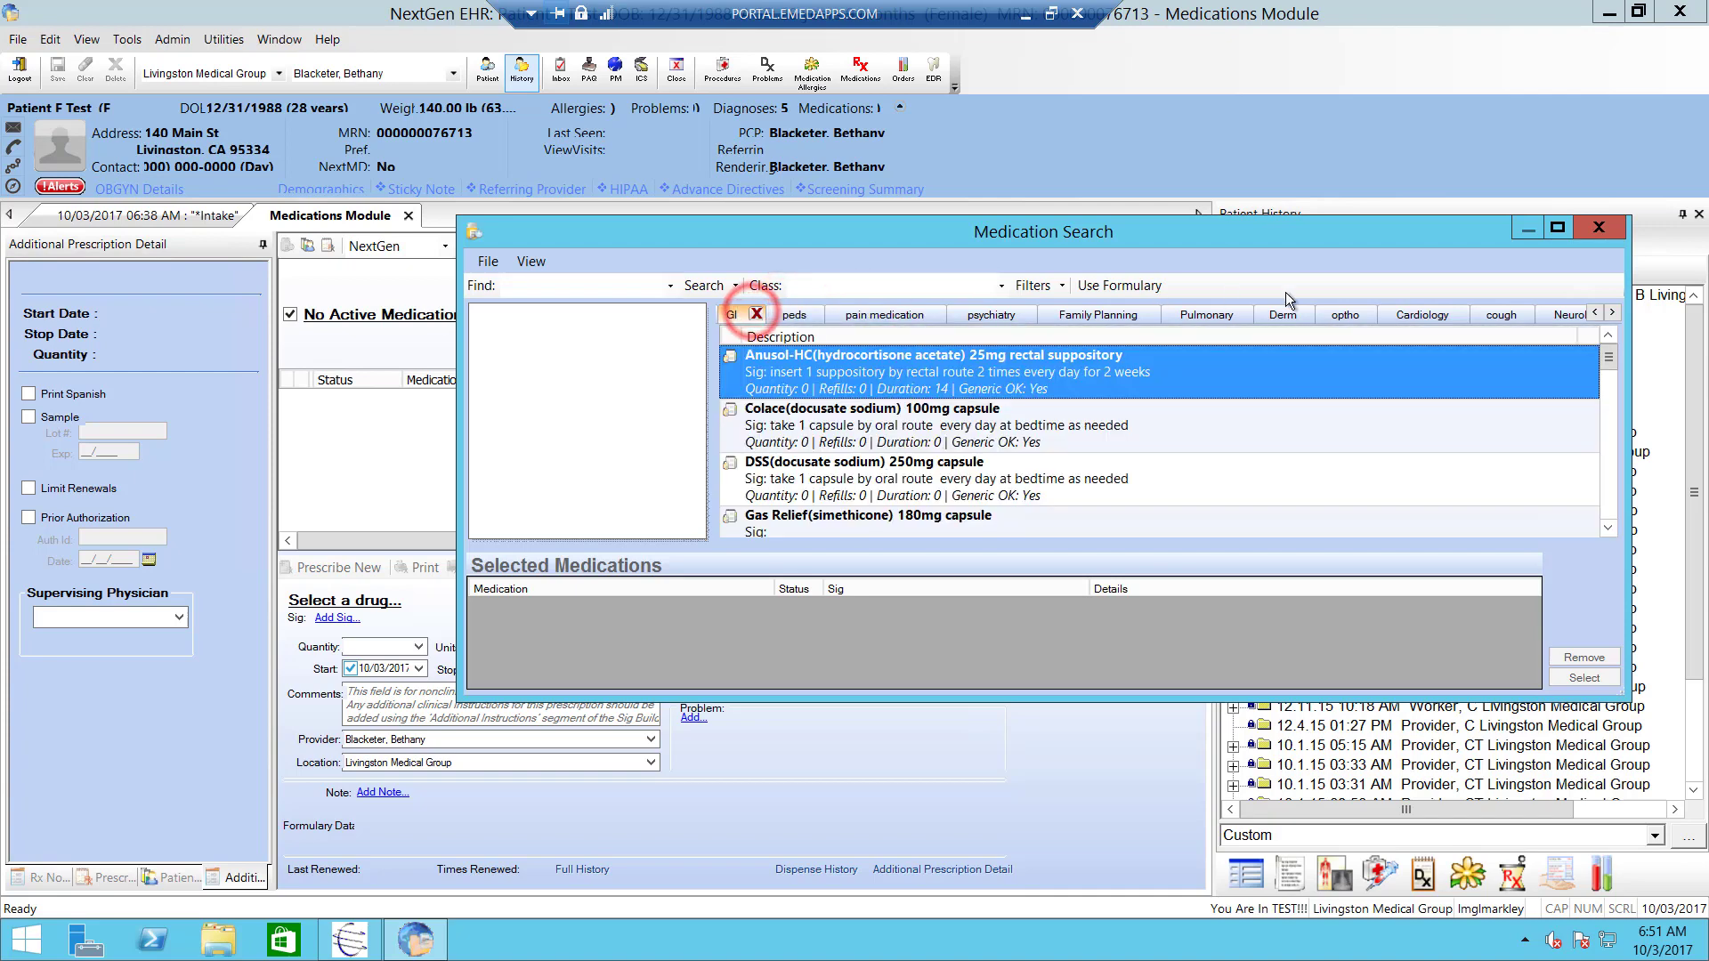
left_click(1429, 316)
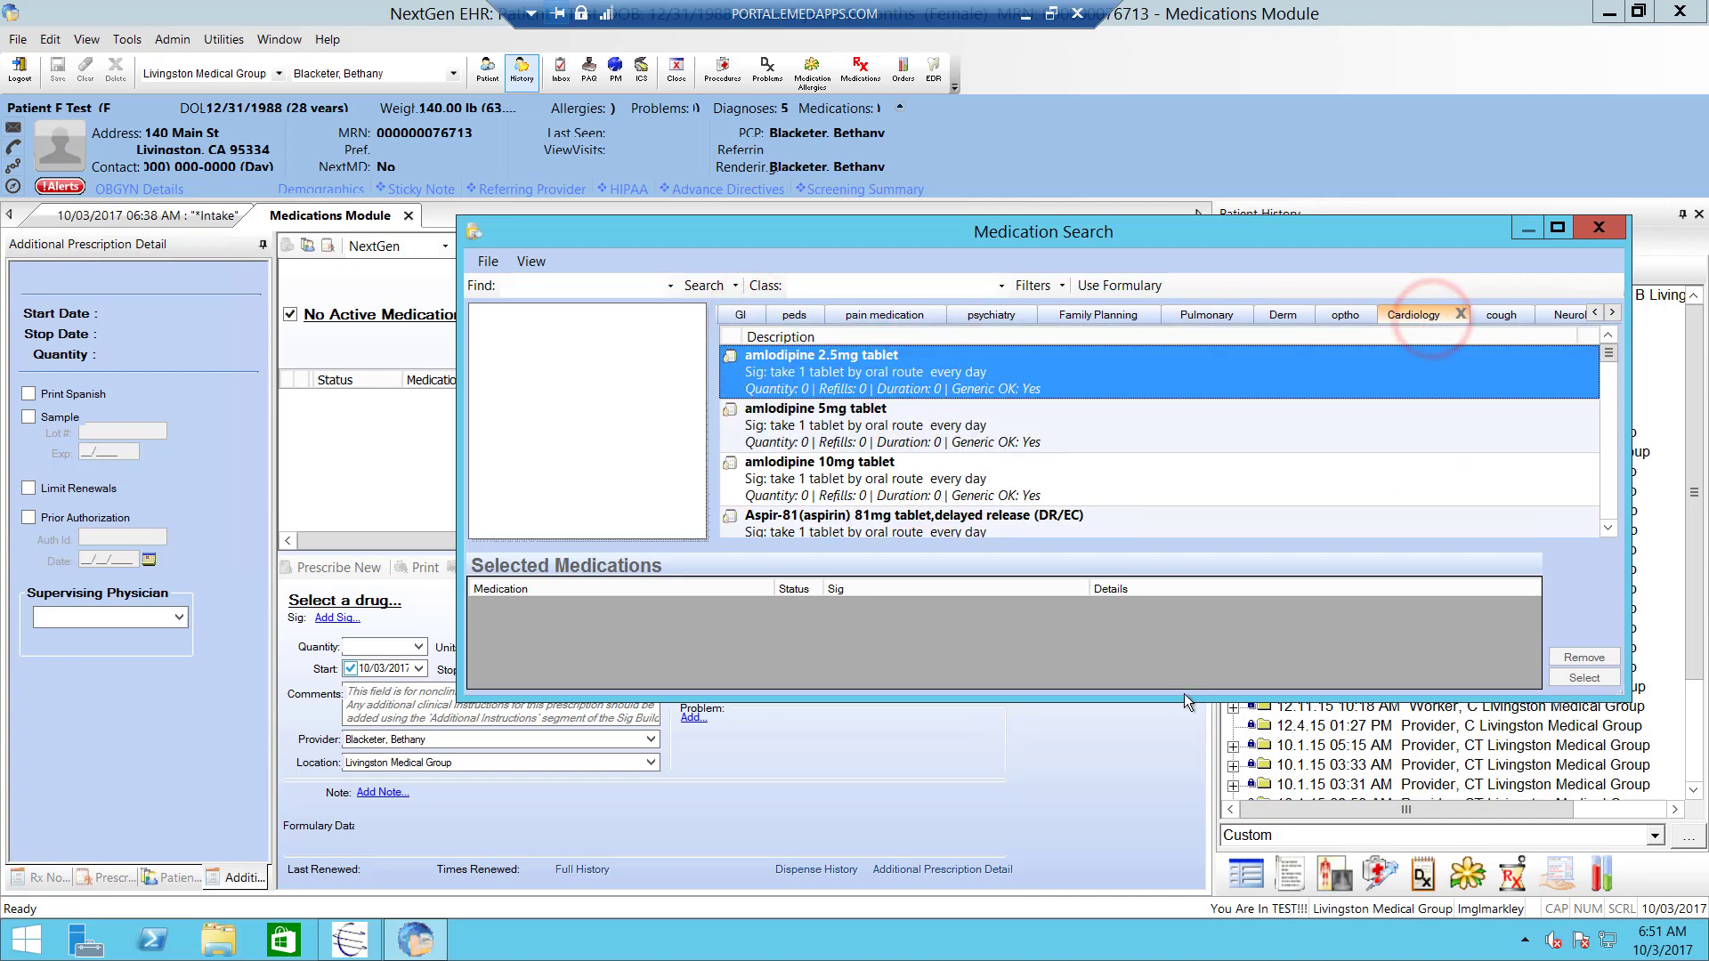
left_click_drag(1182, 702, 1183, 864)
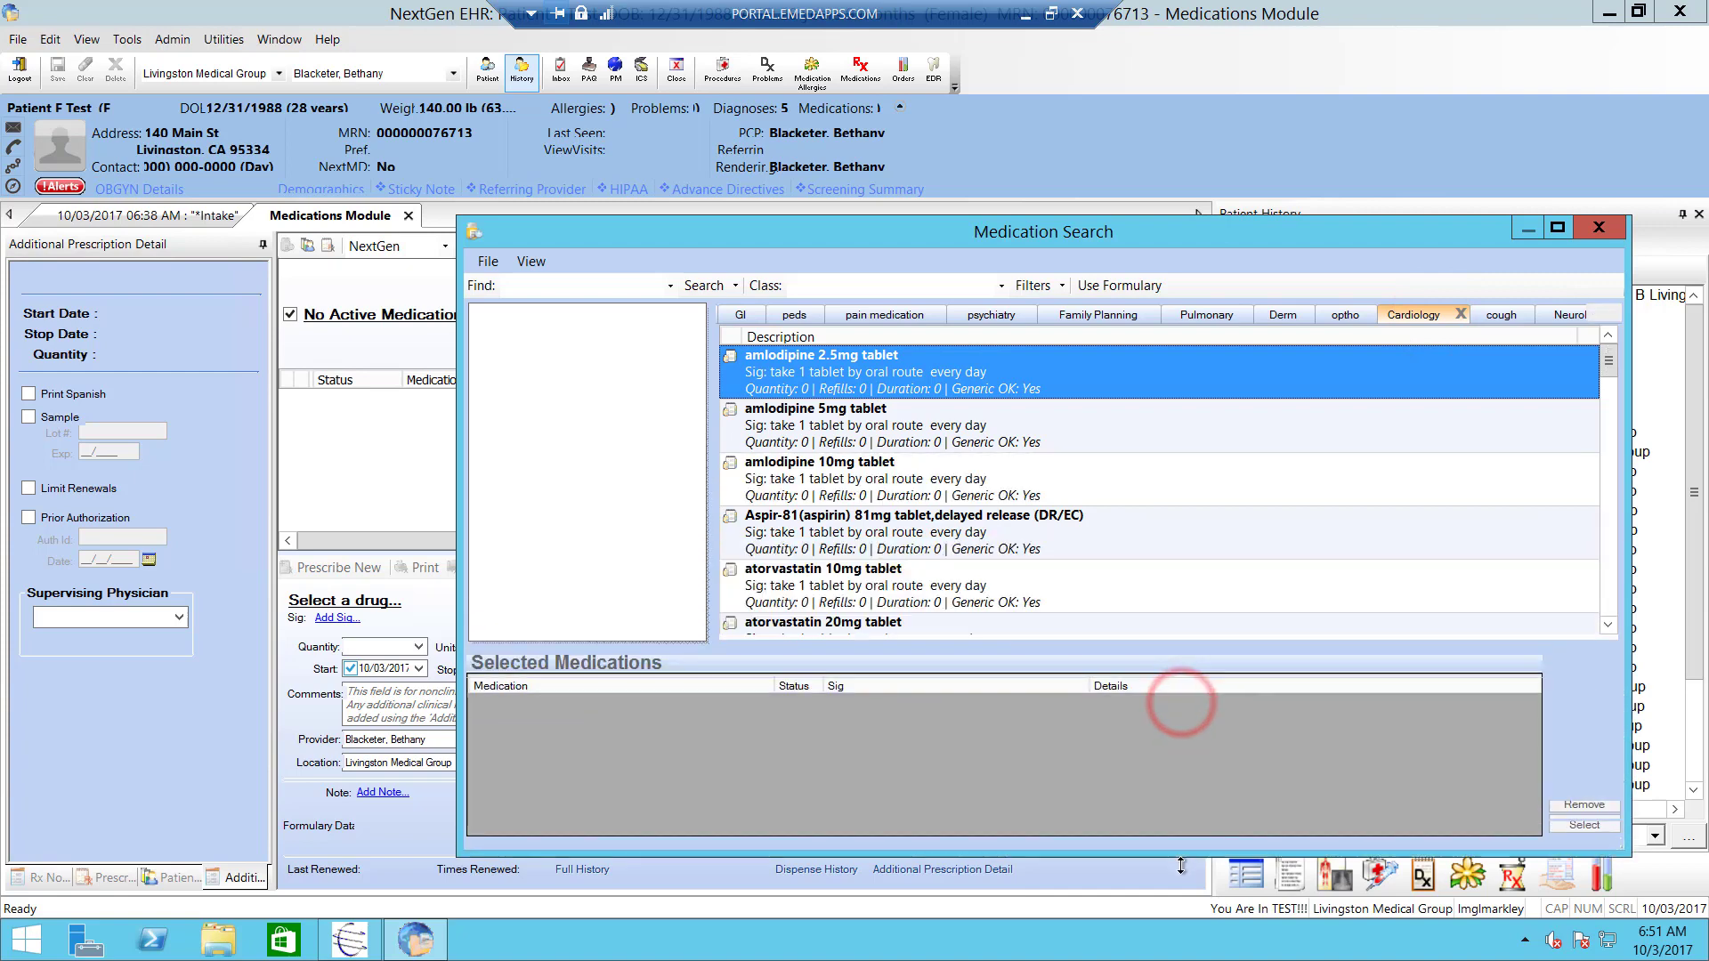
left_click(589, 291)
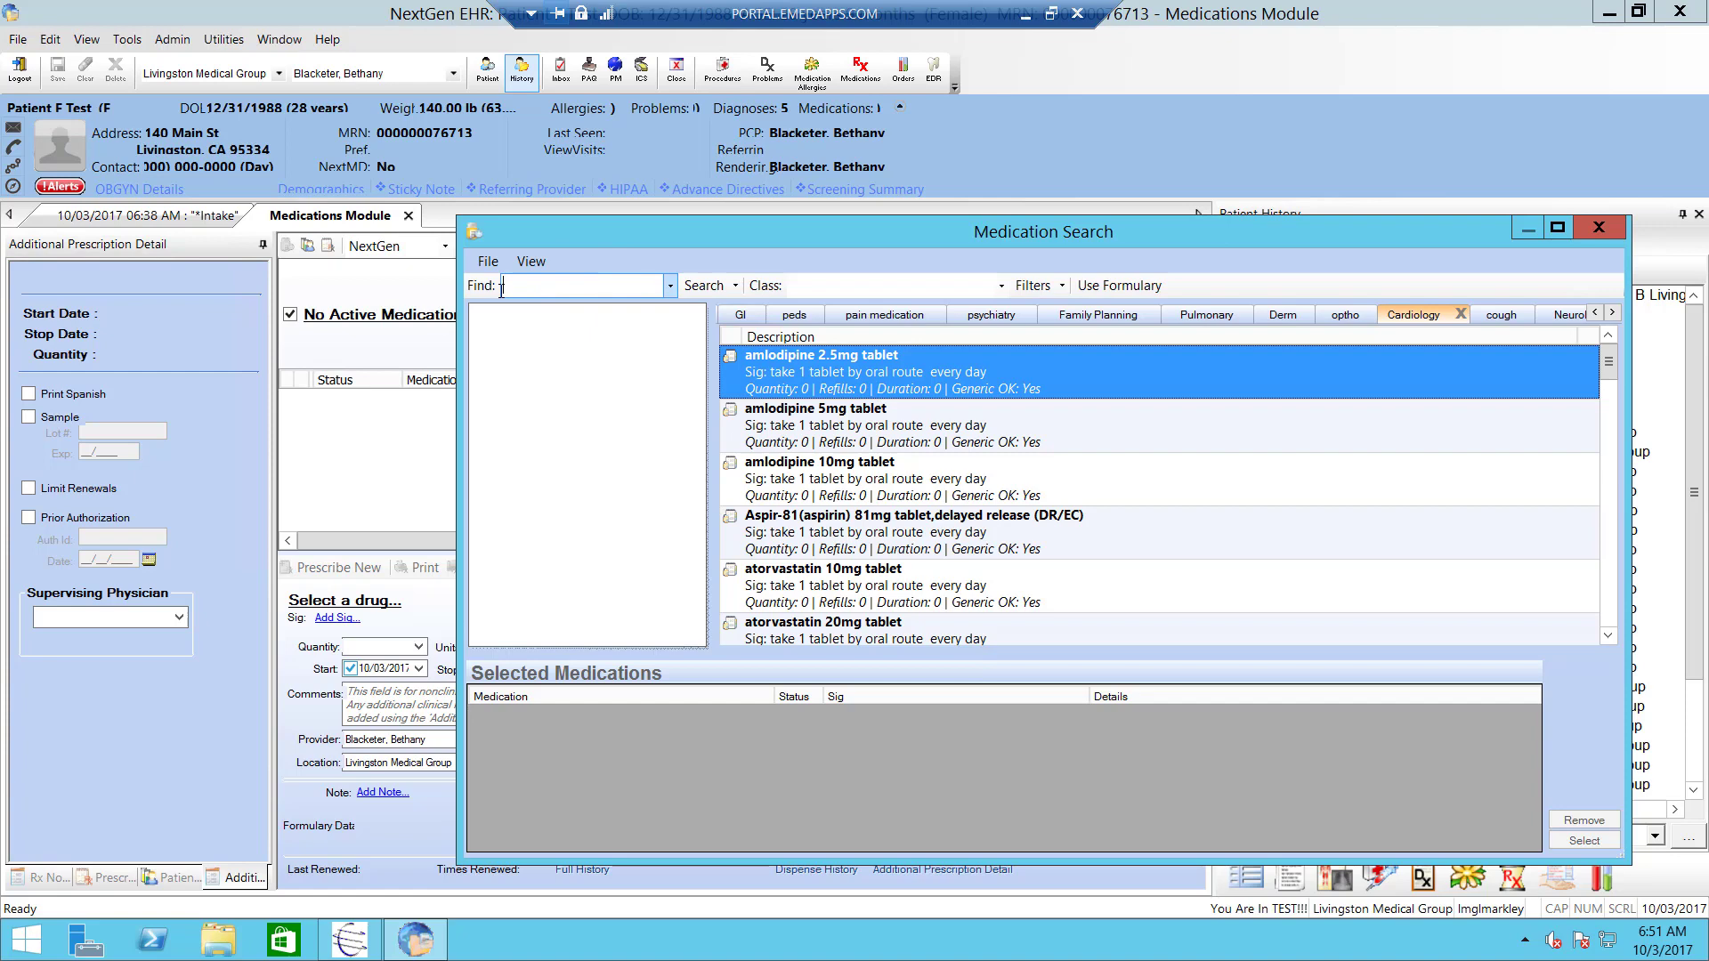
left_click(740, 314)
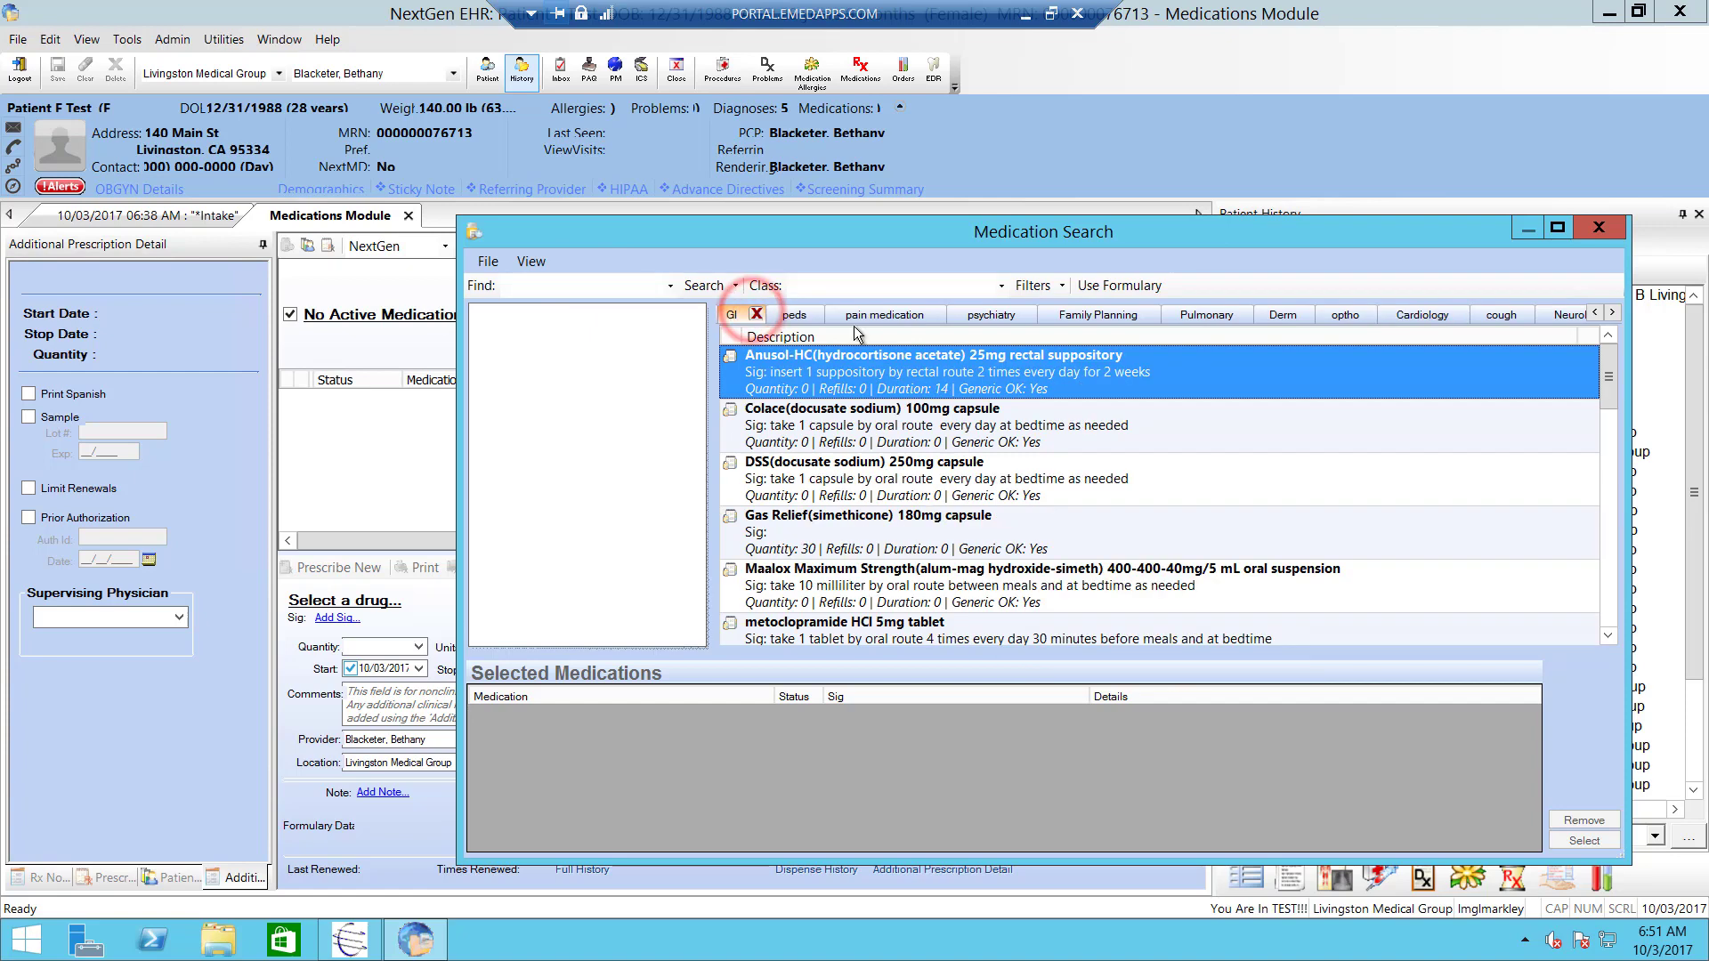
- Search 'prilosec' and add the Prilosec 10 mg delayed-release capsule to Selected Medications
left_click(573, 292)
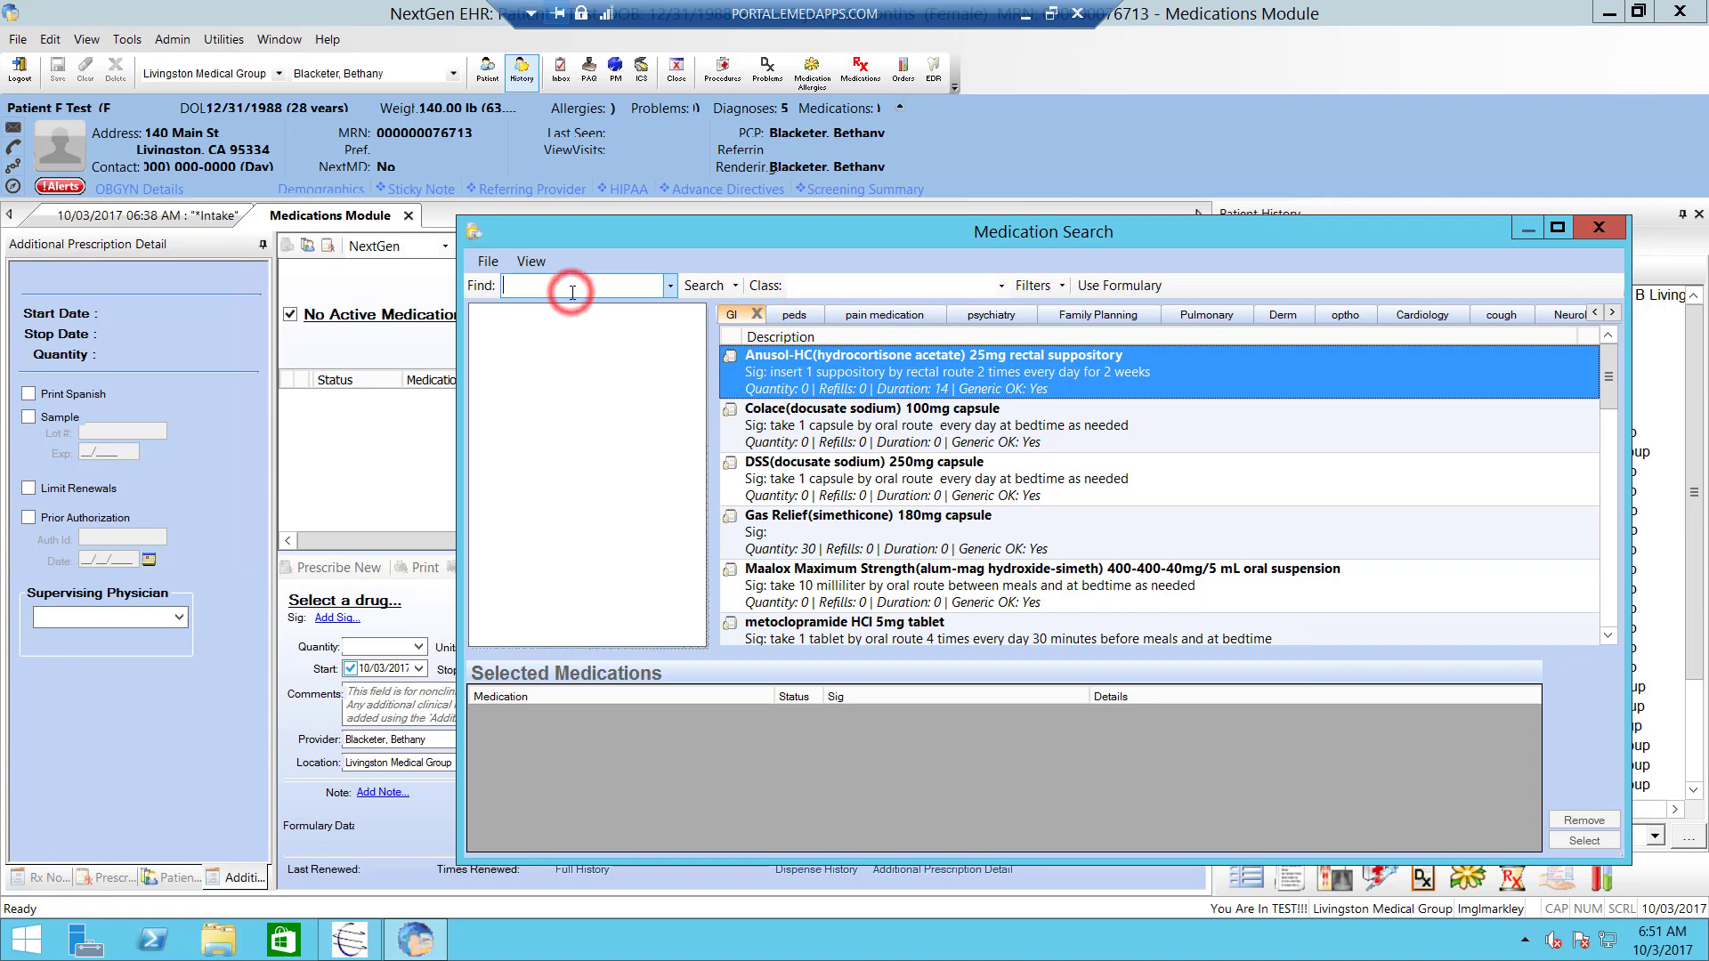
type("pril")
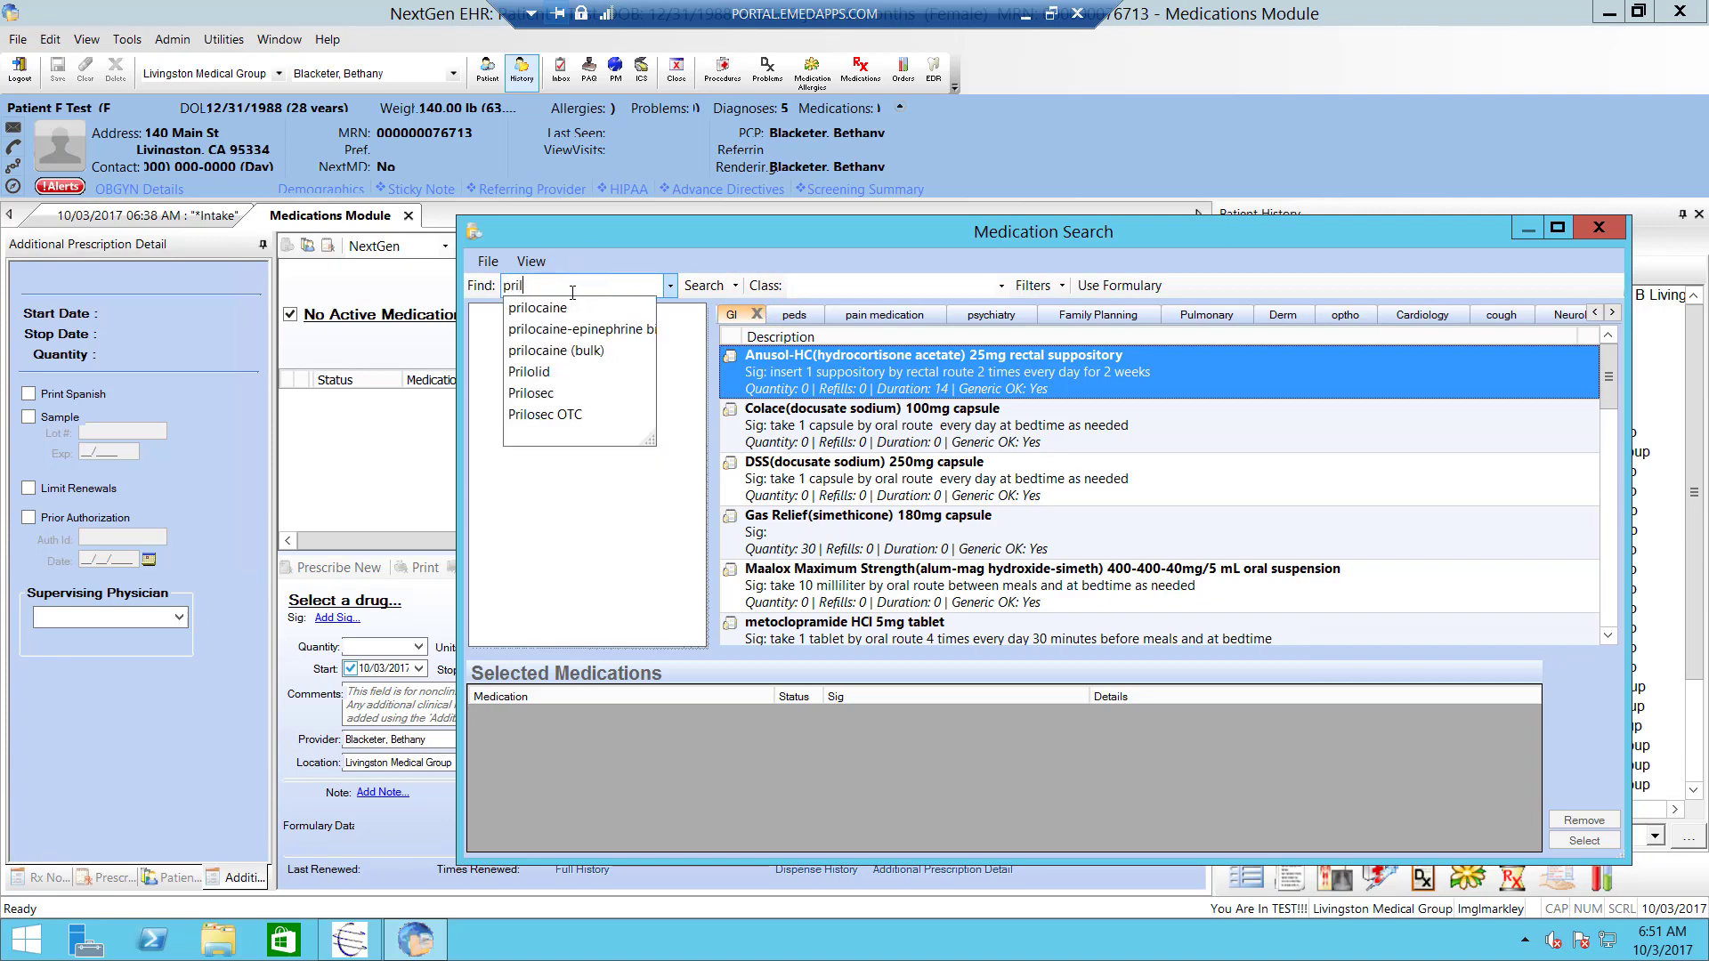
type("osec")
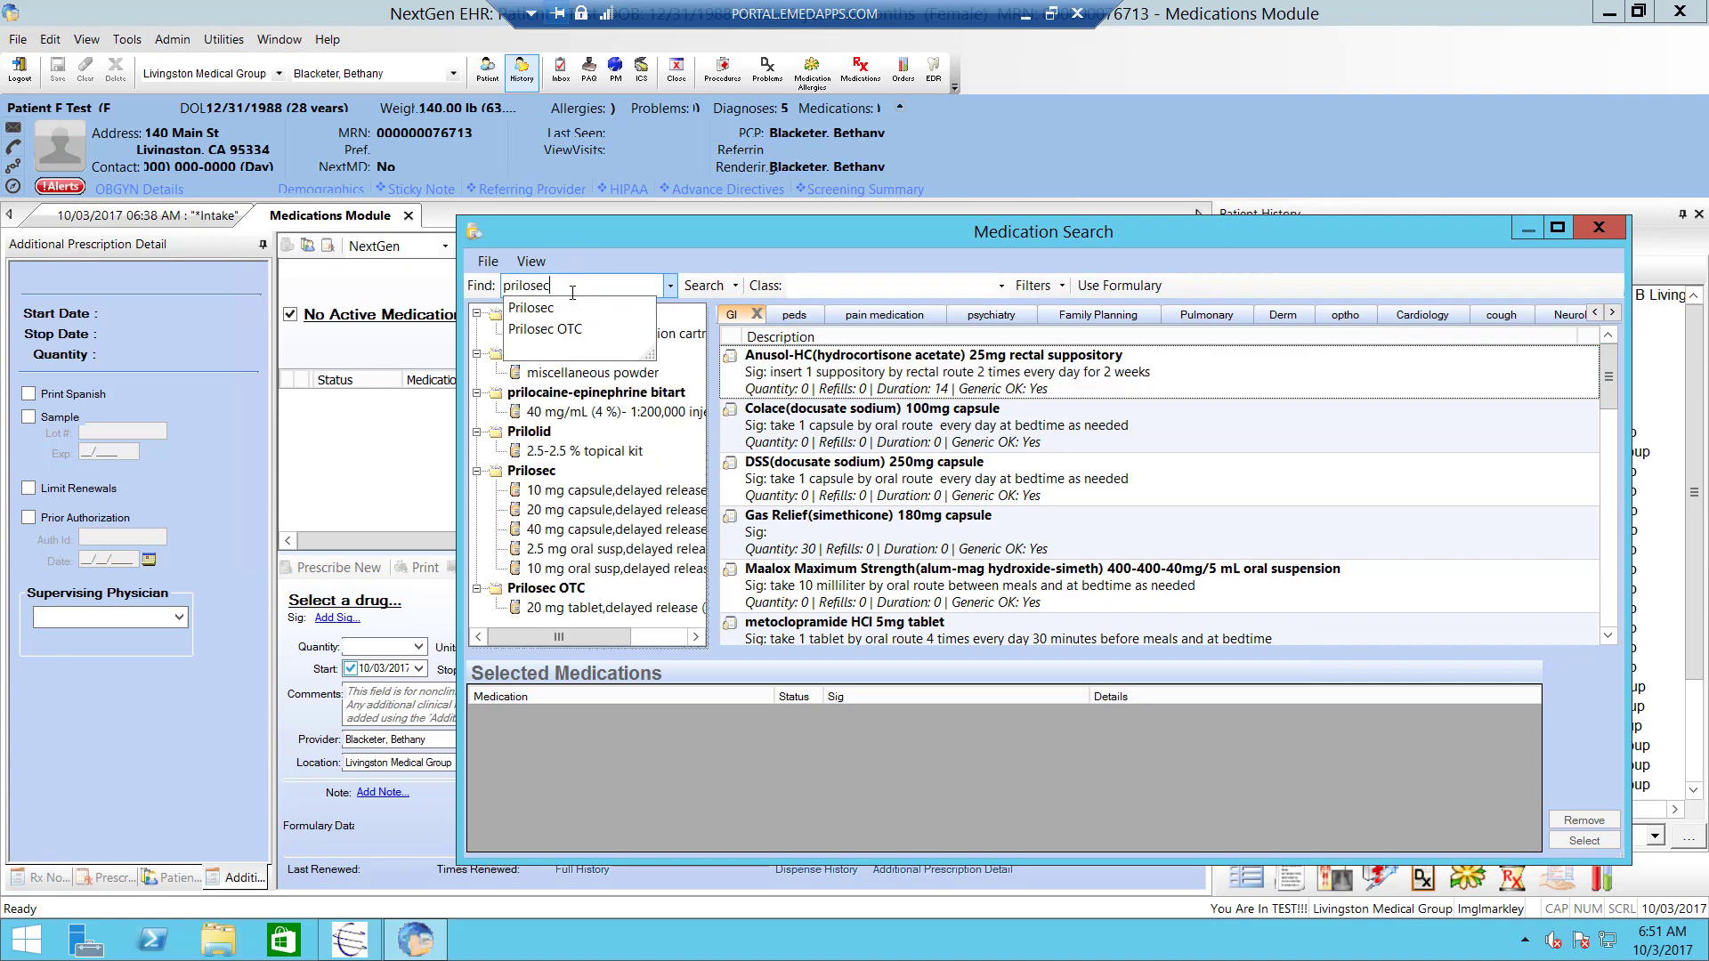
left_click(517, 321)
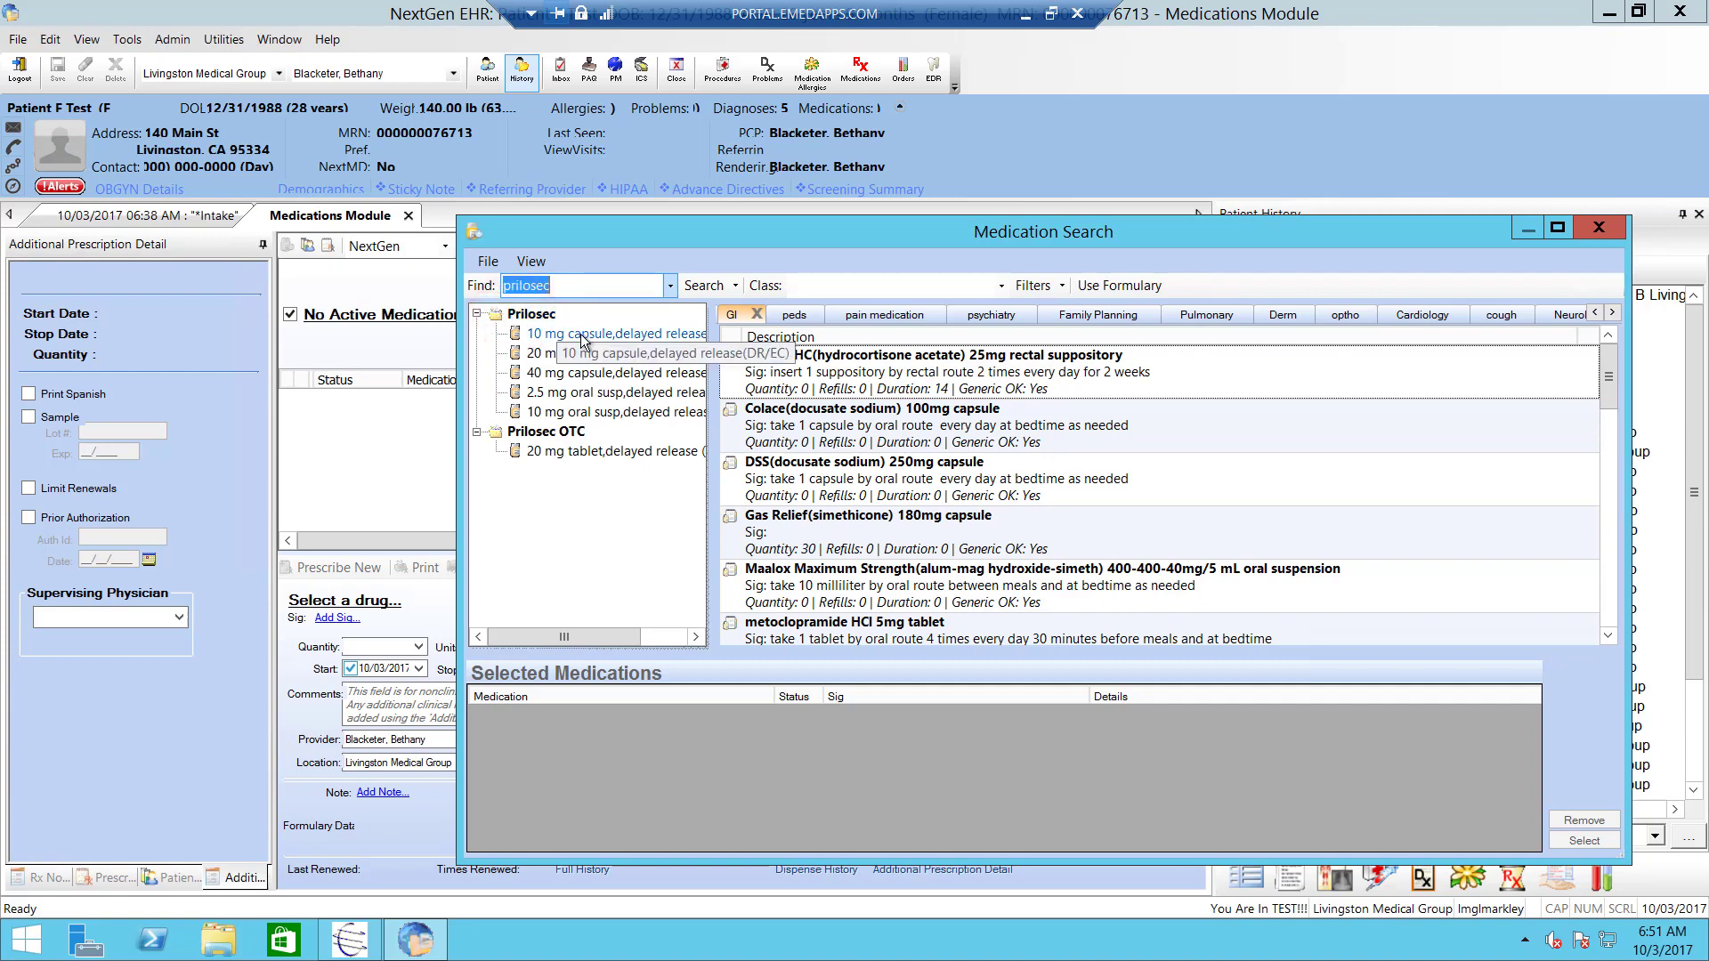
left_click(580, 334)
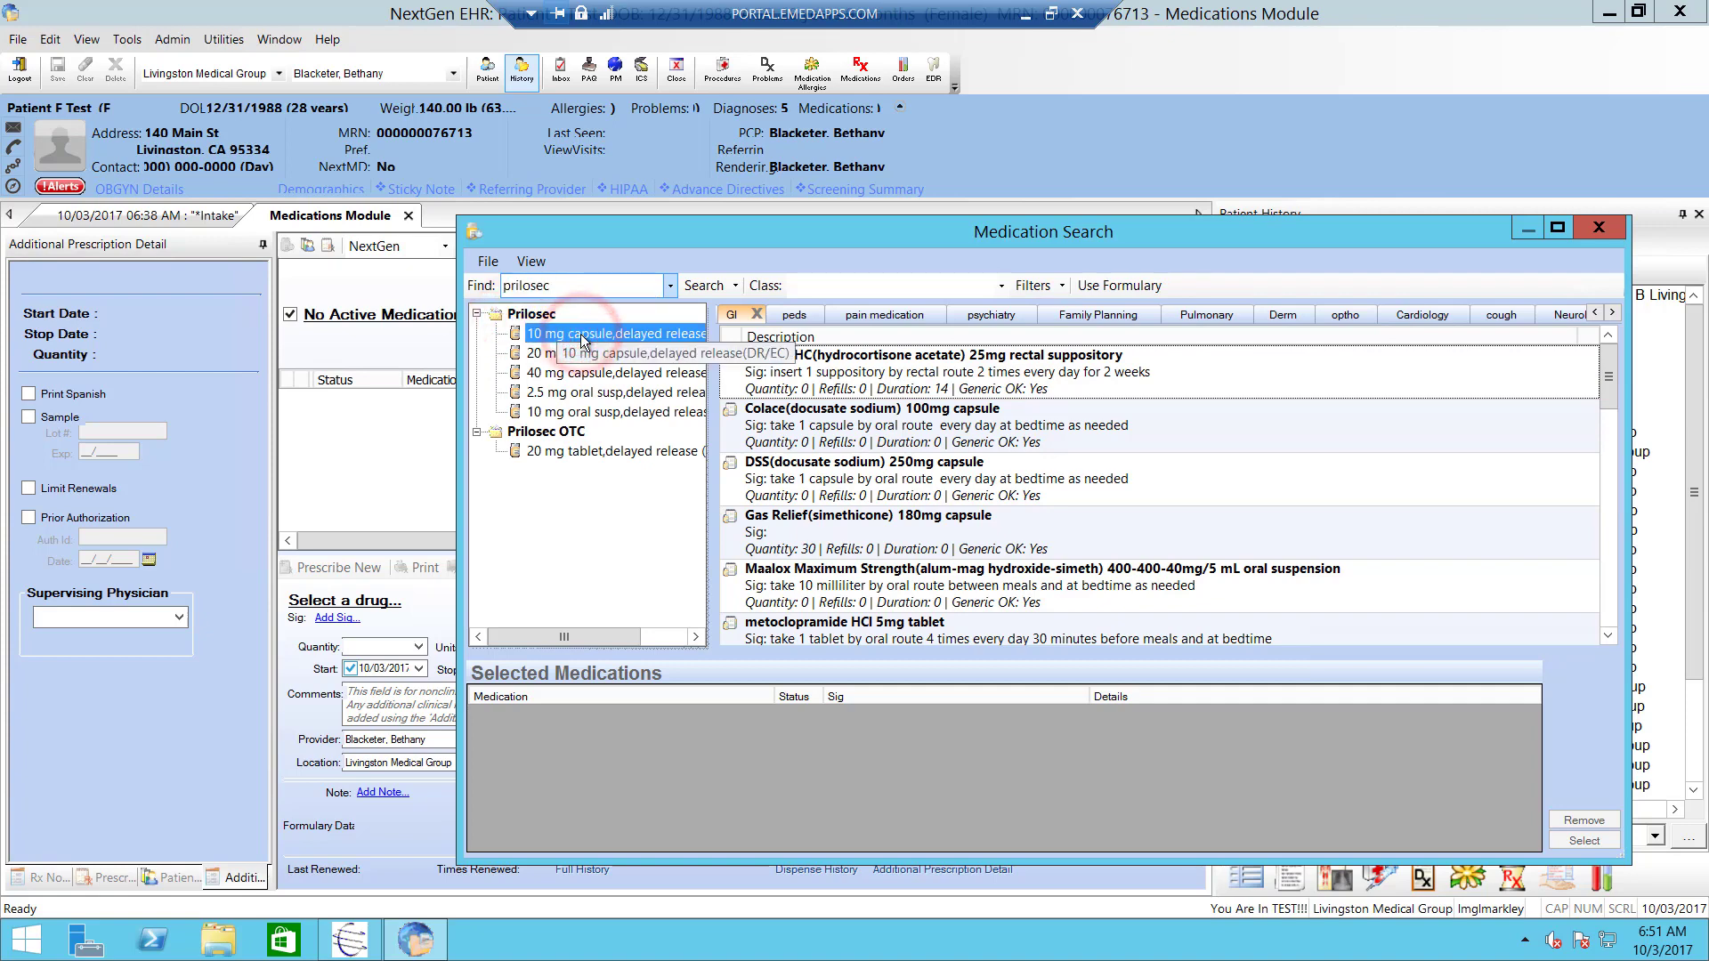
left_click_drag(580, 333, 522, 824)
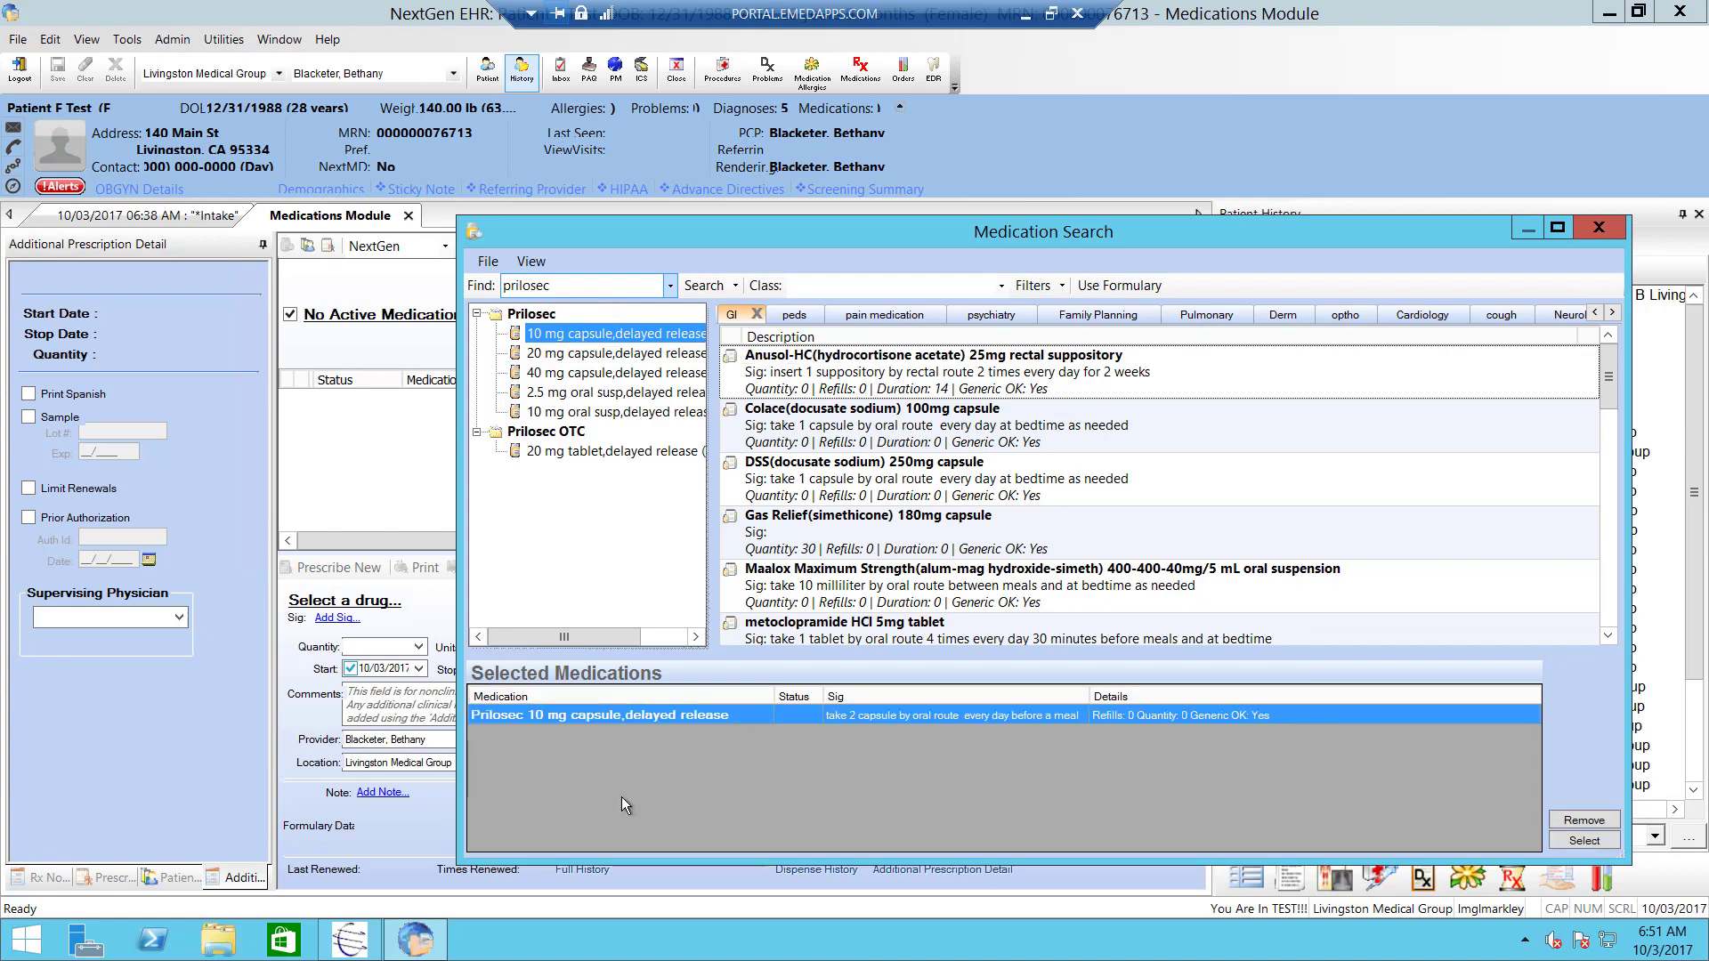
- Search aspirin and add the aspirin 81 mg delayed-release tablet
left_click(573, 285)
key("BackSpace")
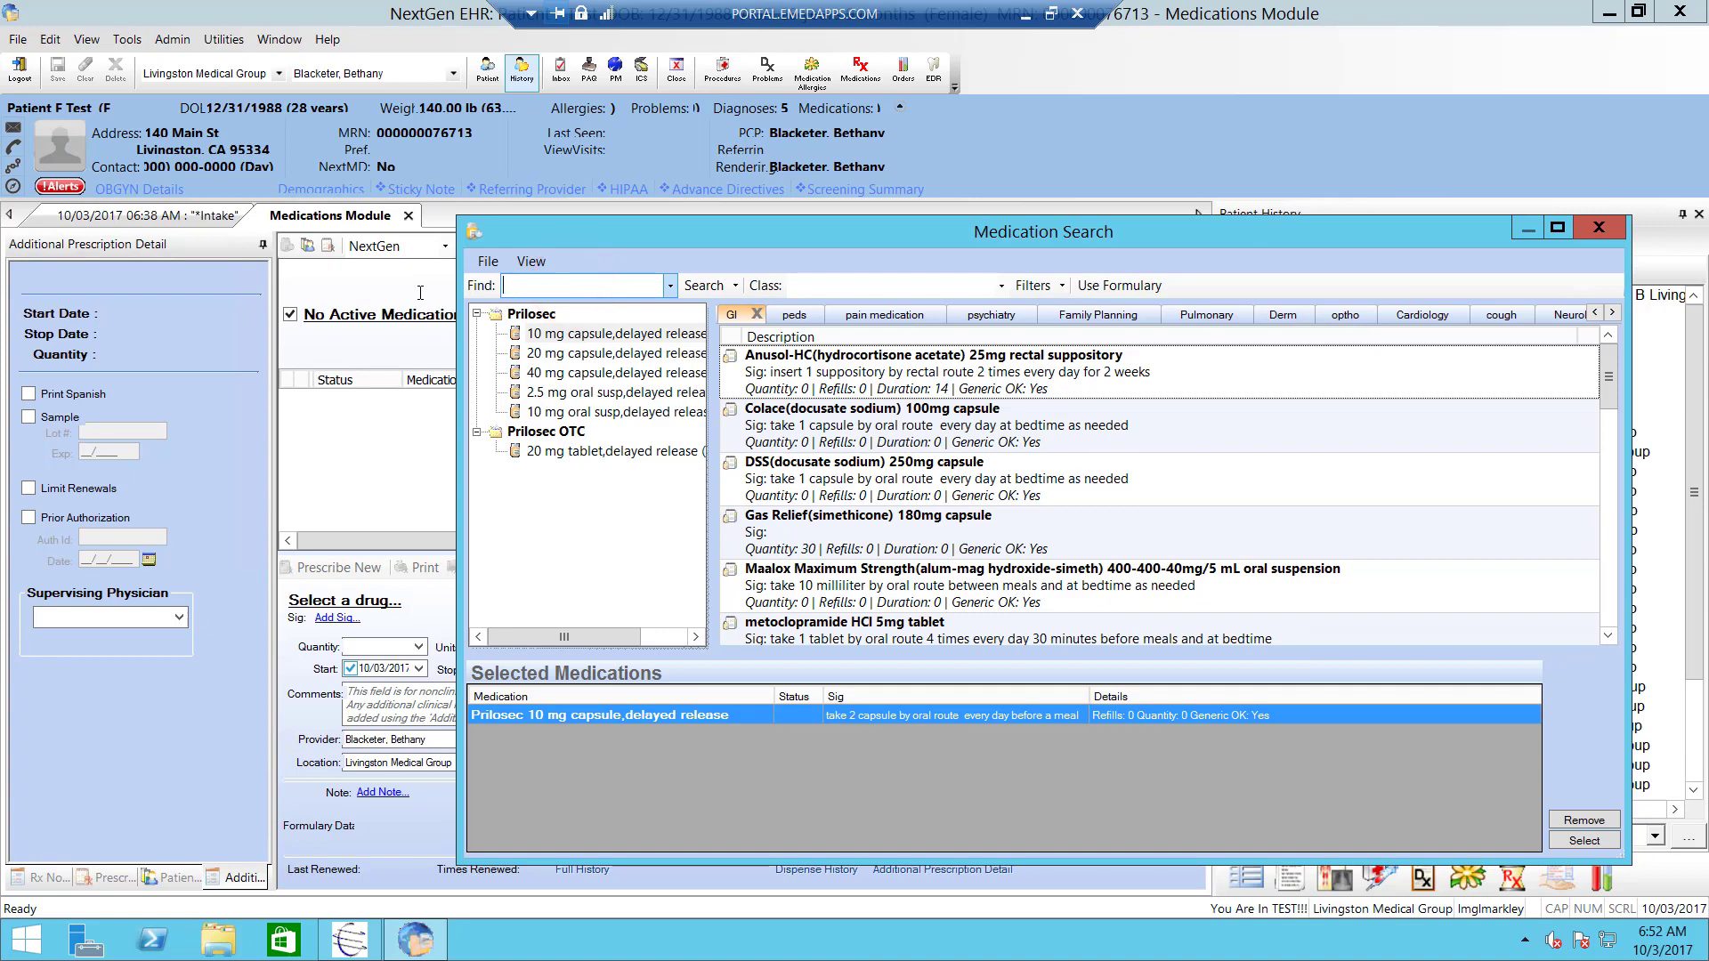
type("asp")
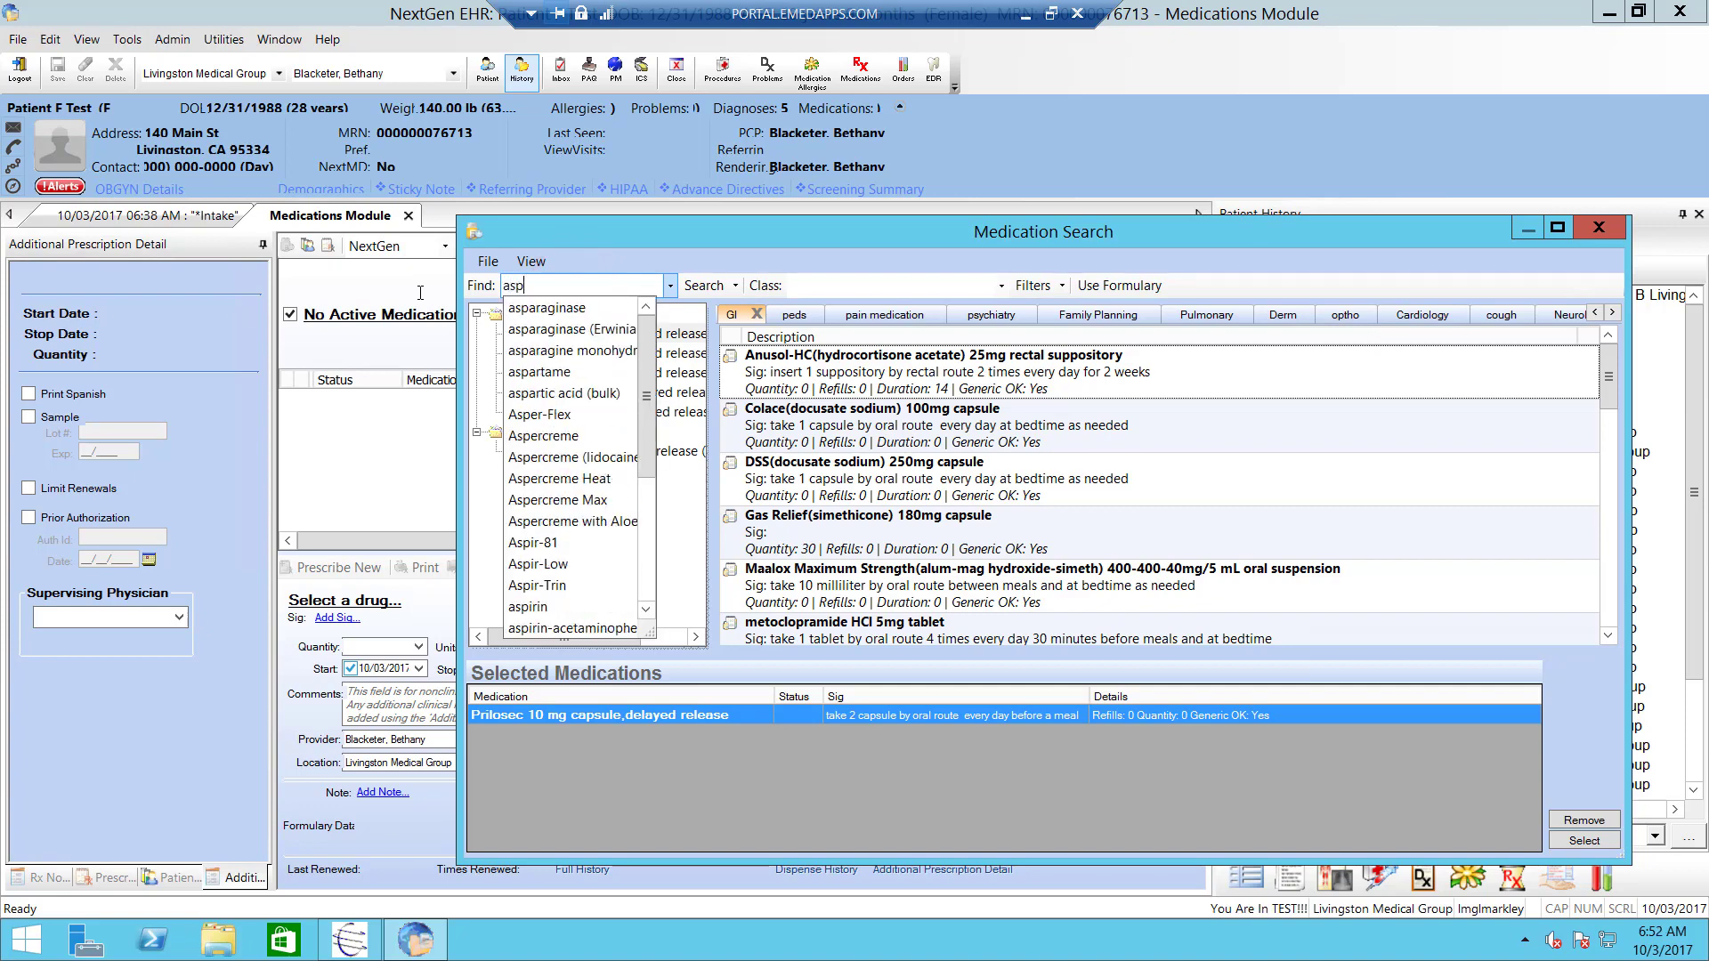
type("iri")
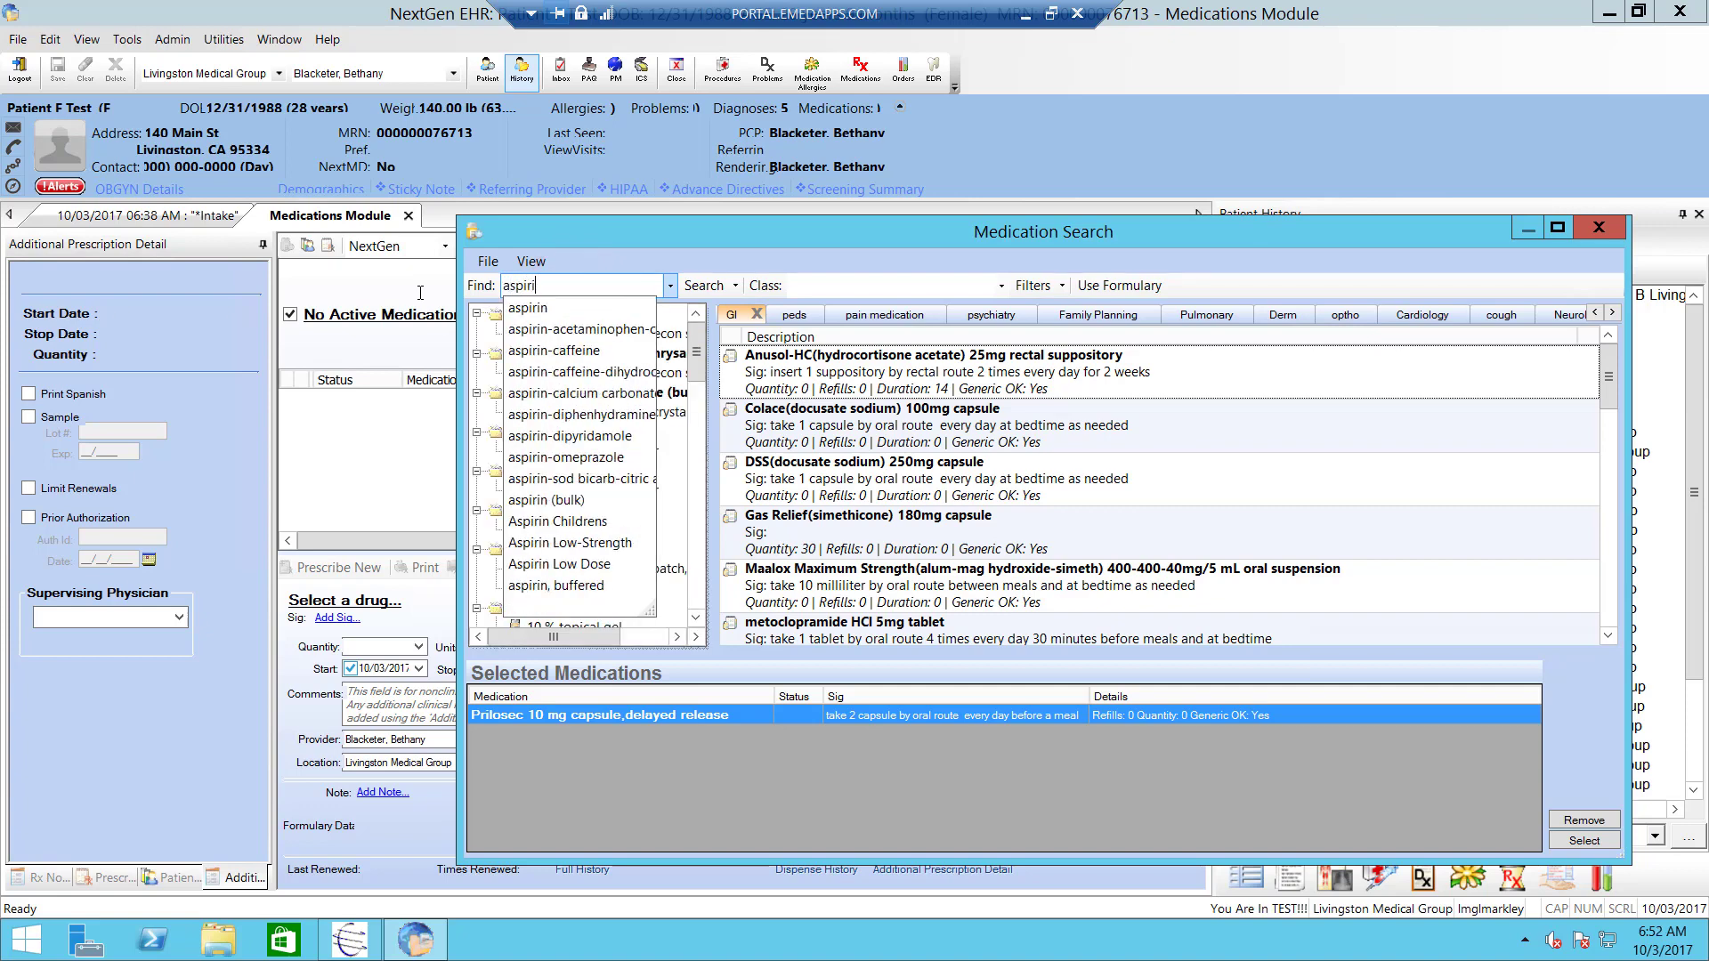
left_click(543, 309)
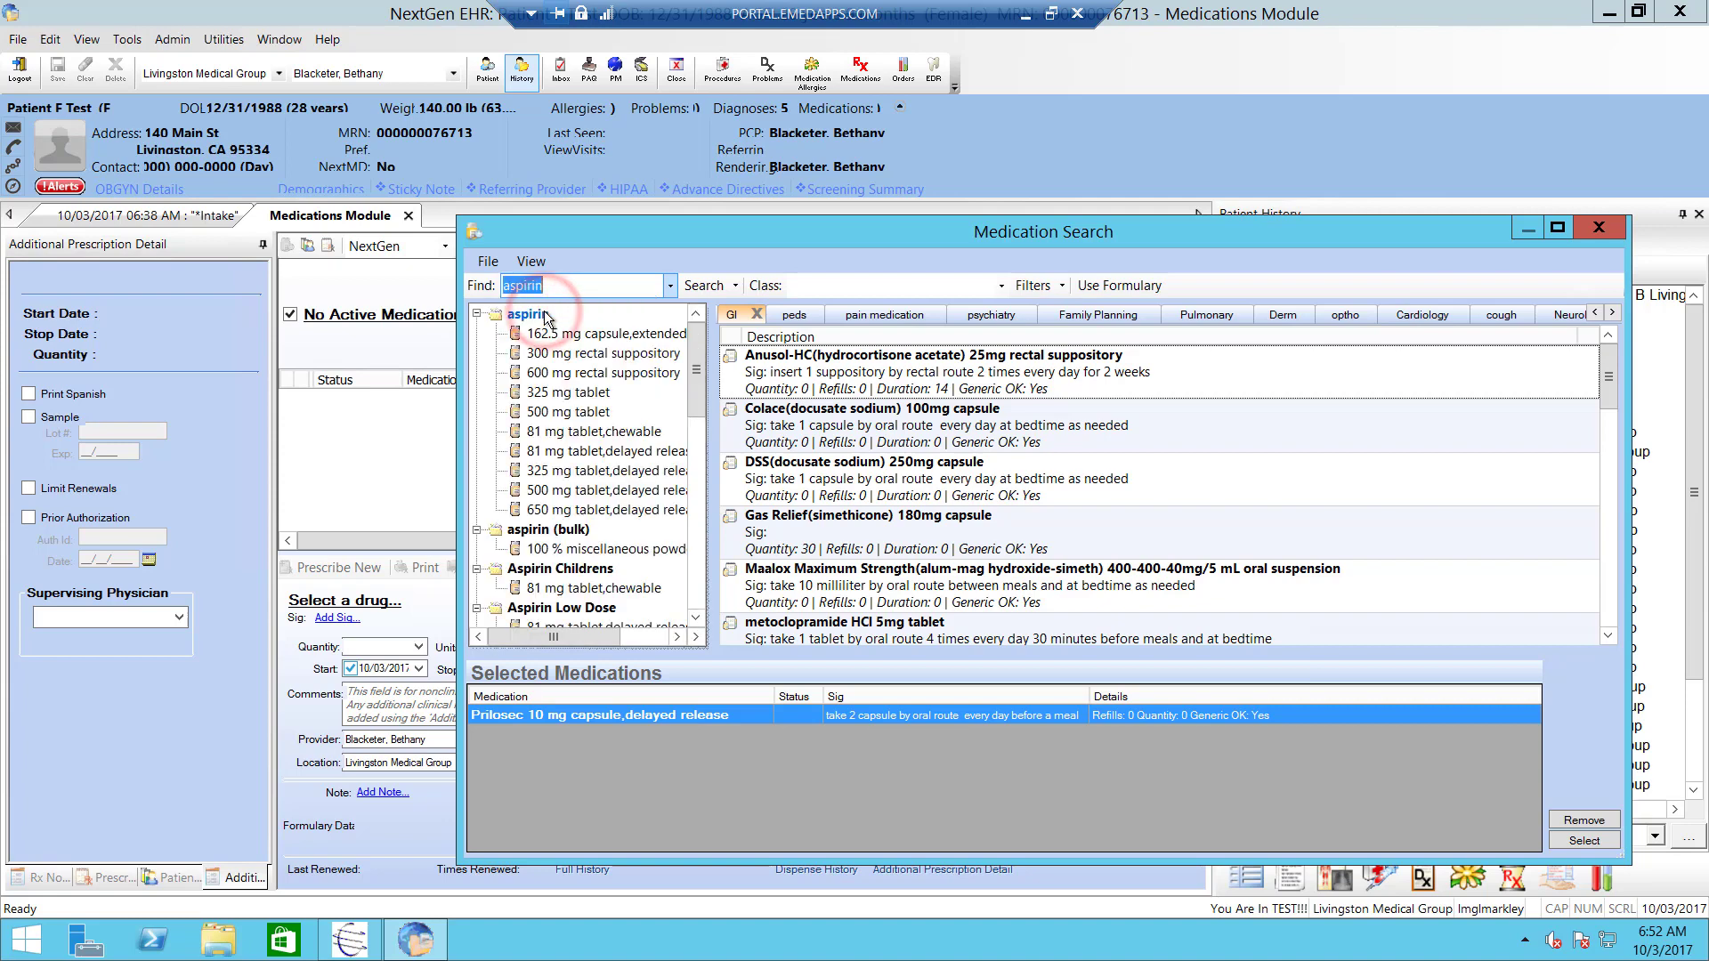
double_click(577, 452)
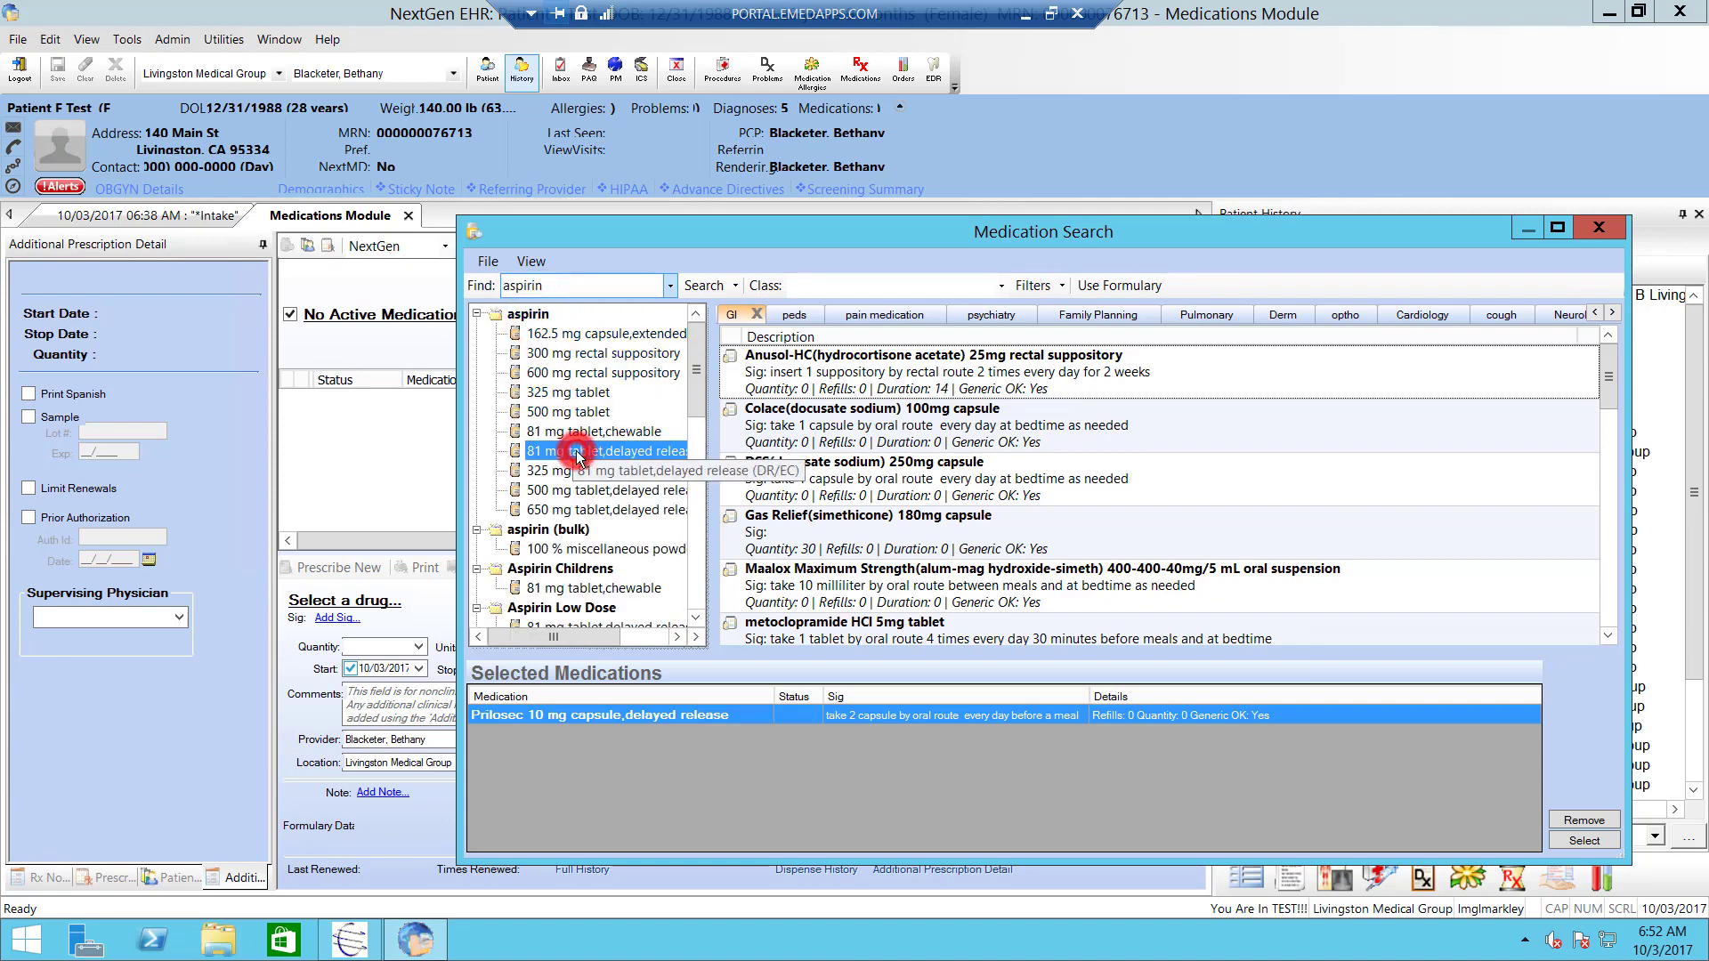
- Search 'lipitor' and add the Lipitor 10 mg tablet
double_click(564, 291)
key("BackSpace")
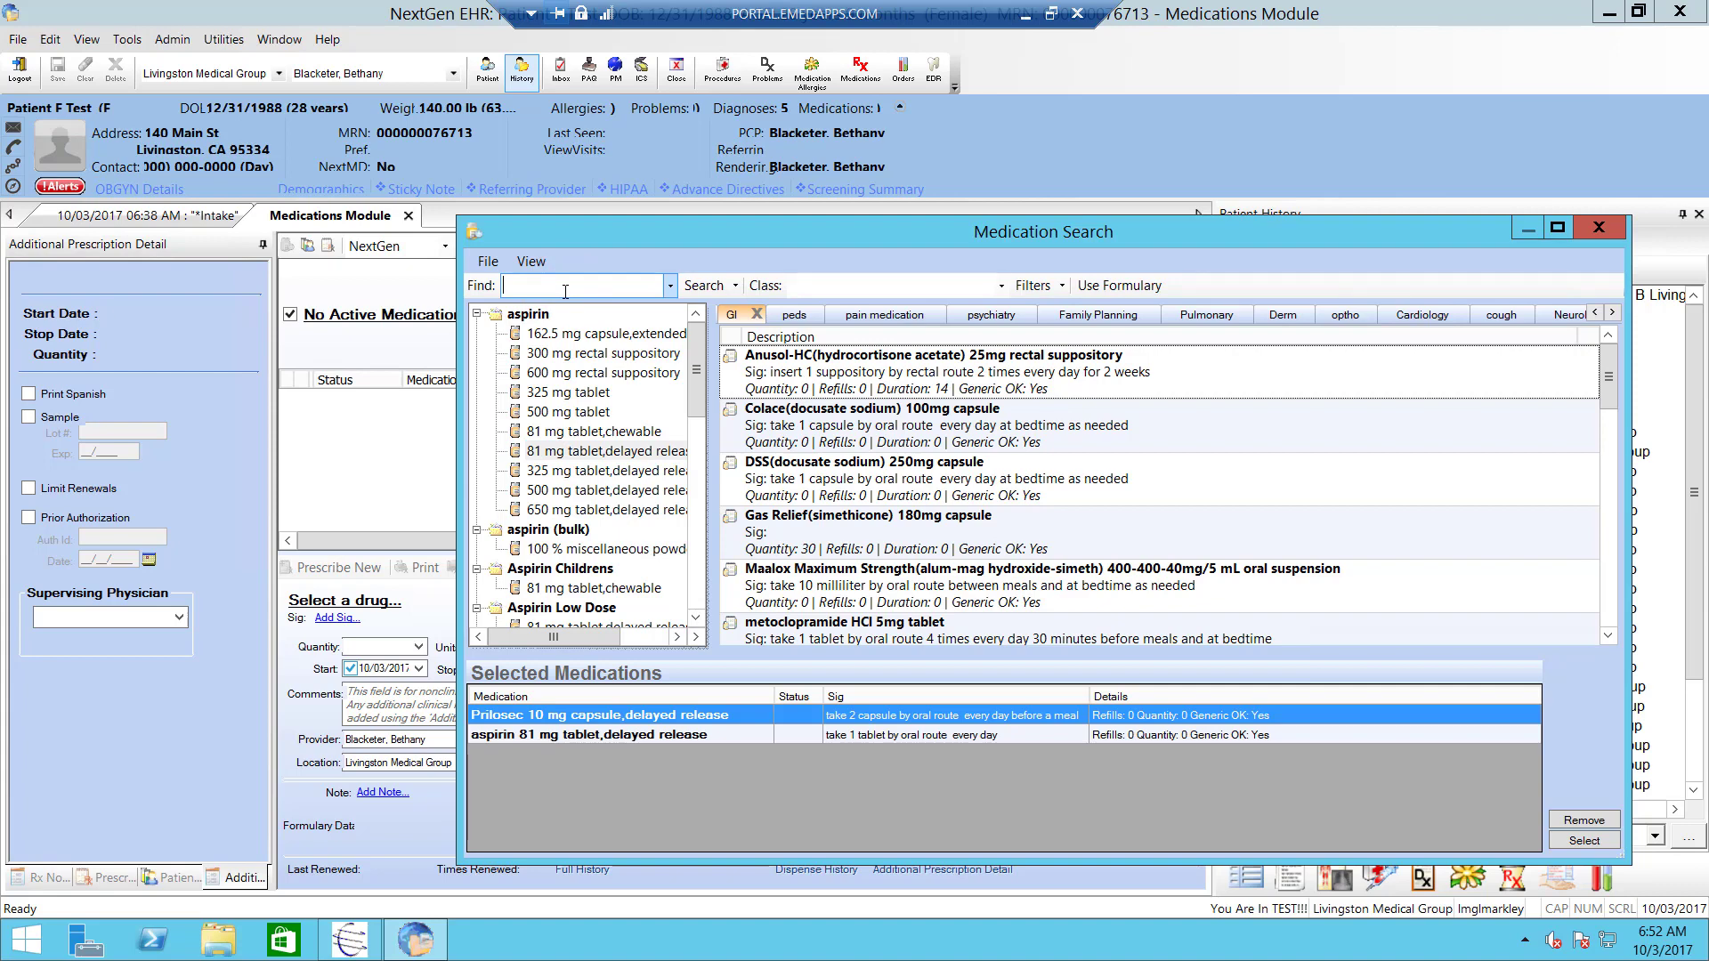
type("lipitor")
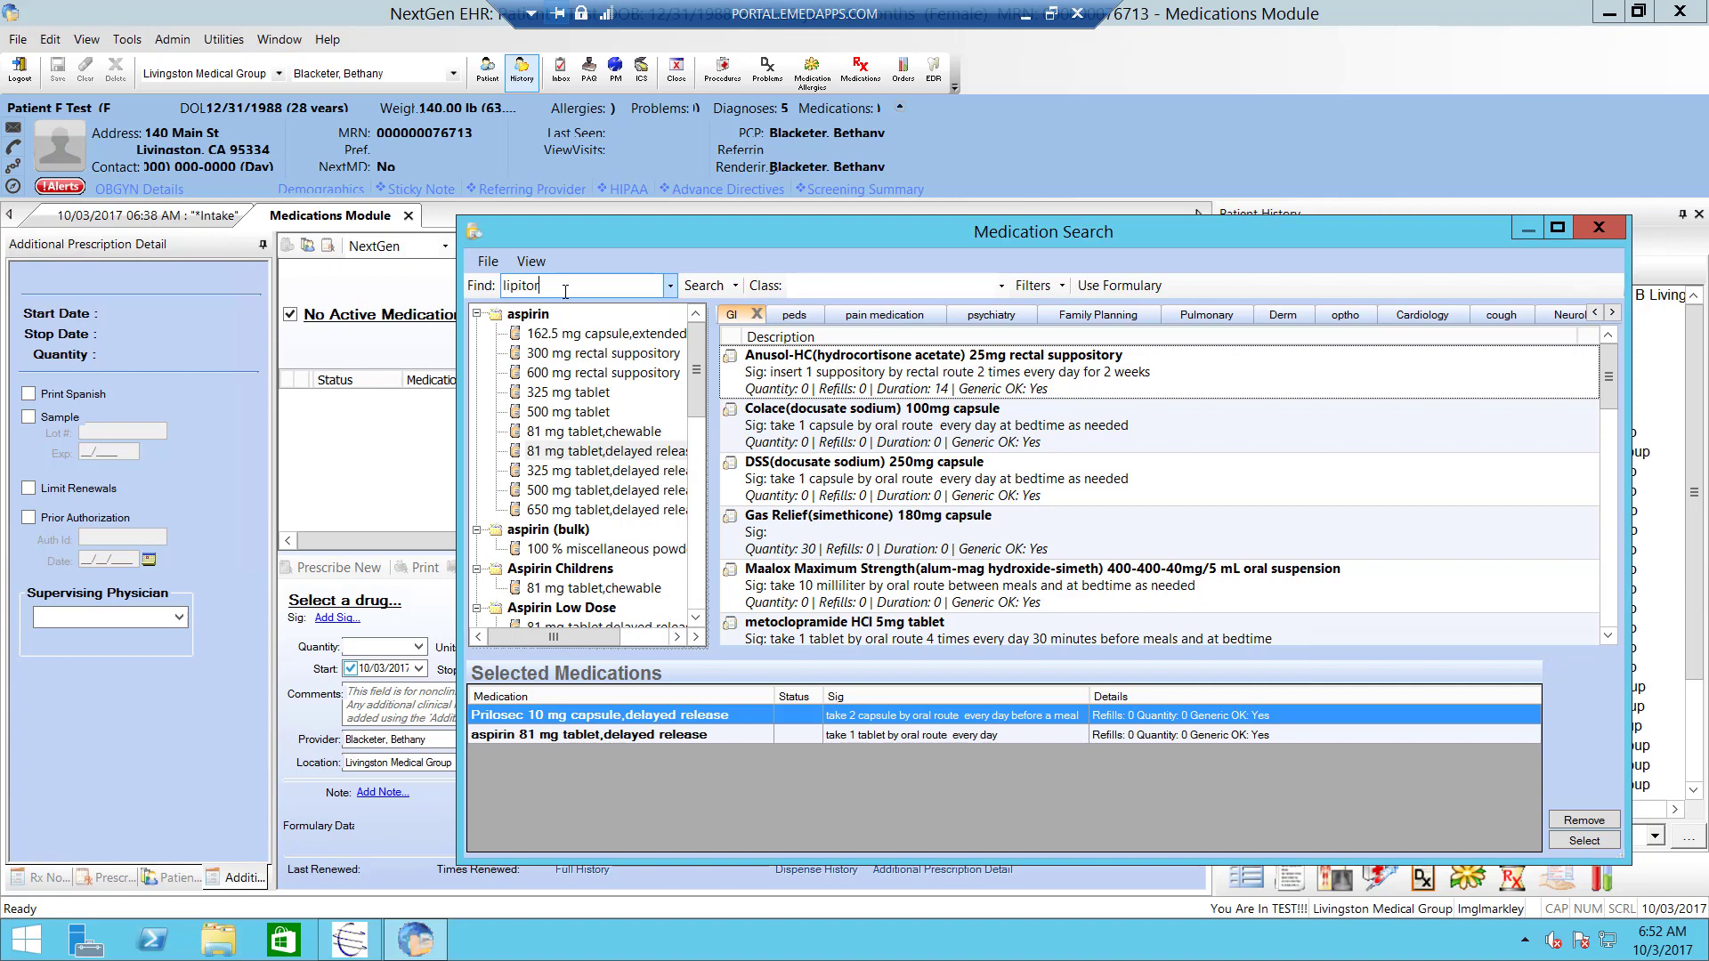
key("Return")
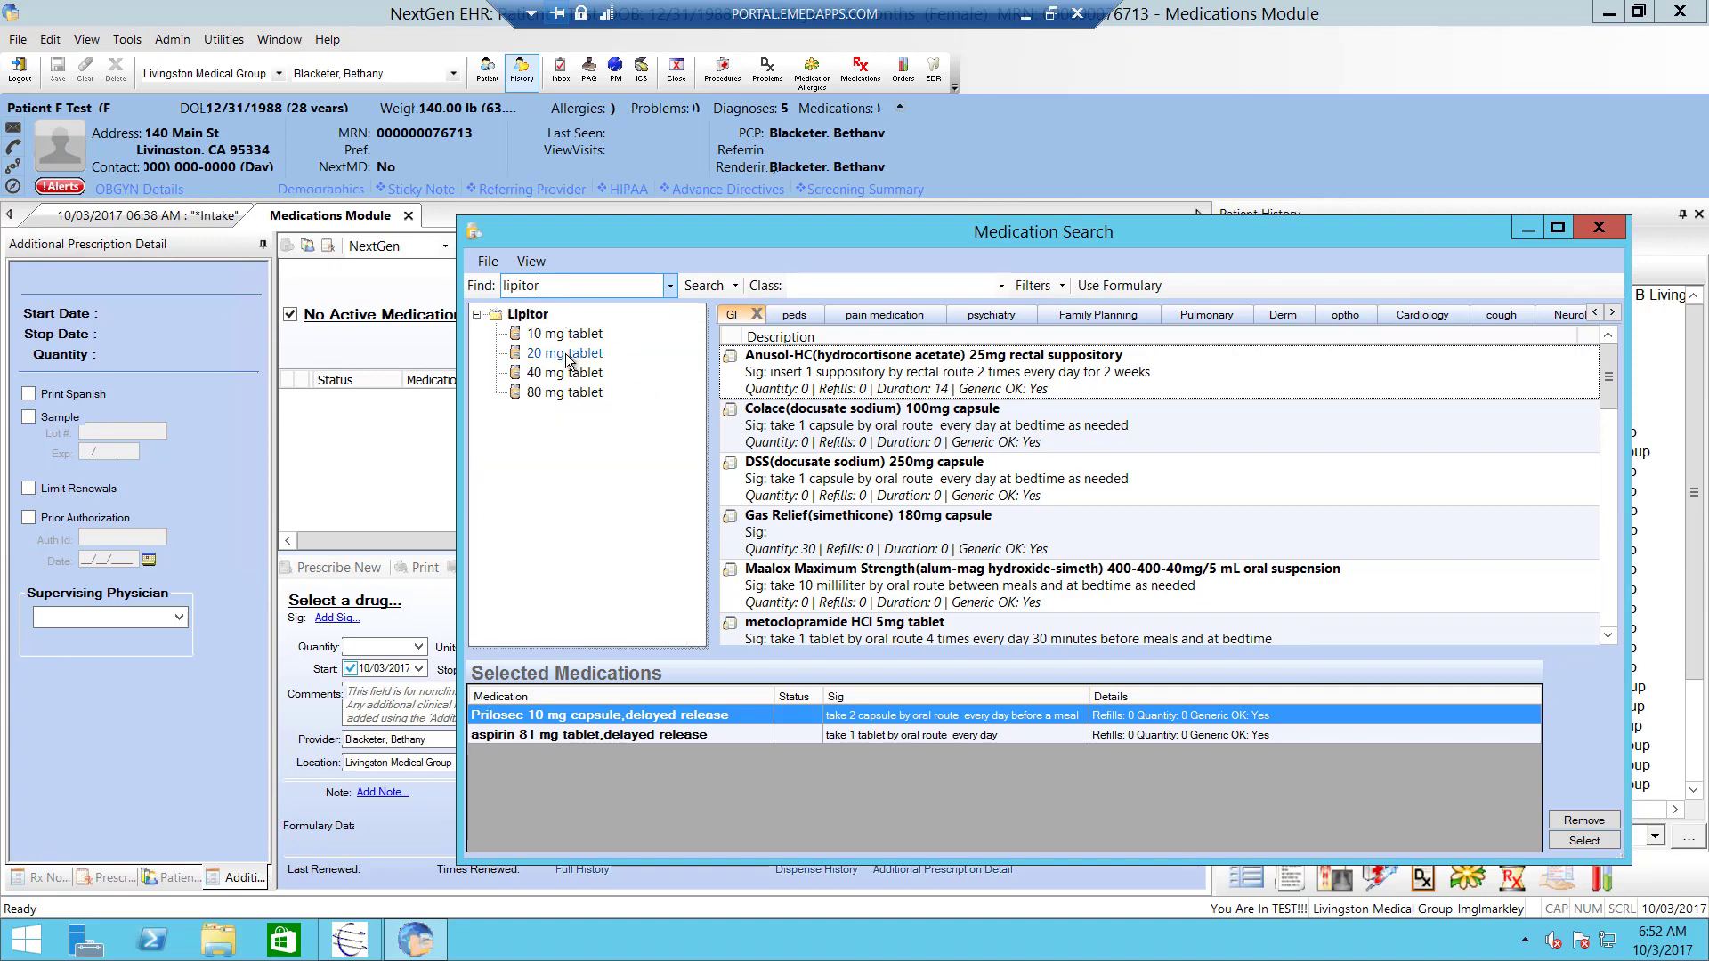
double_click(555, 334)
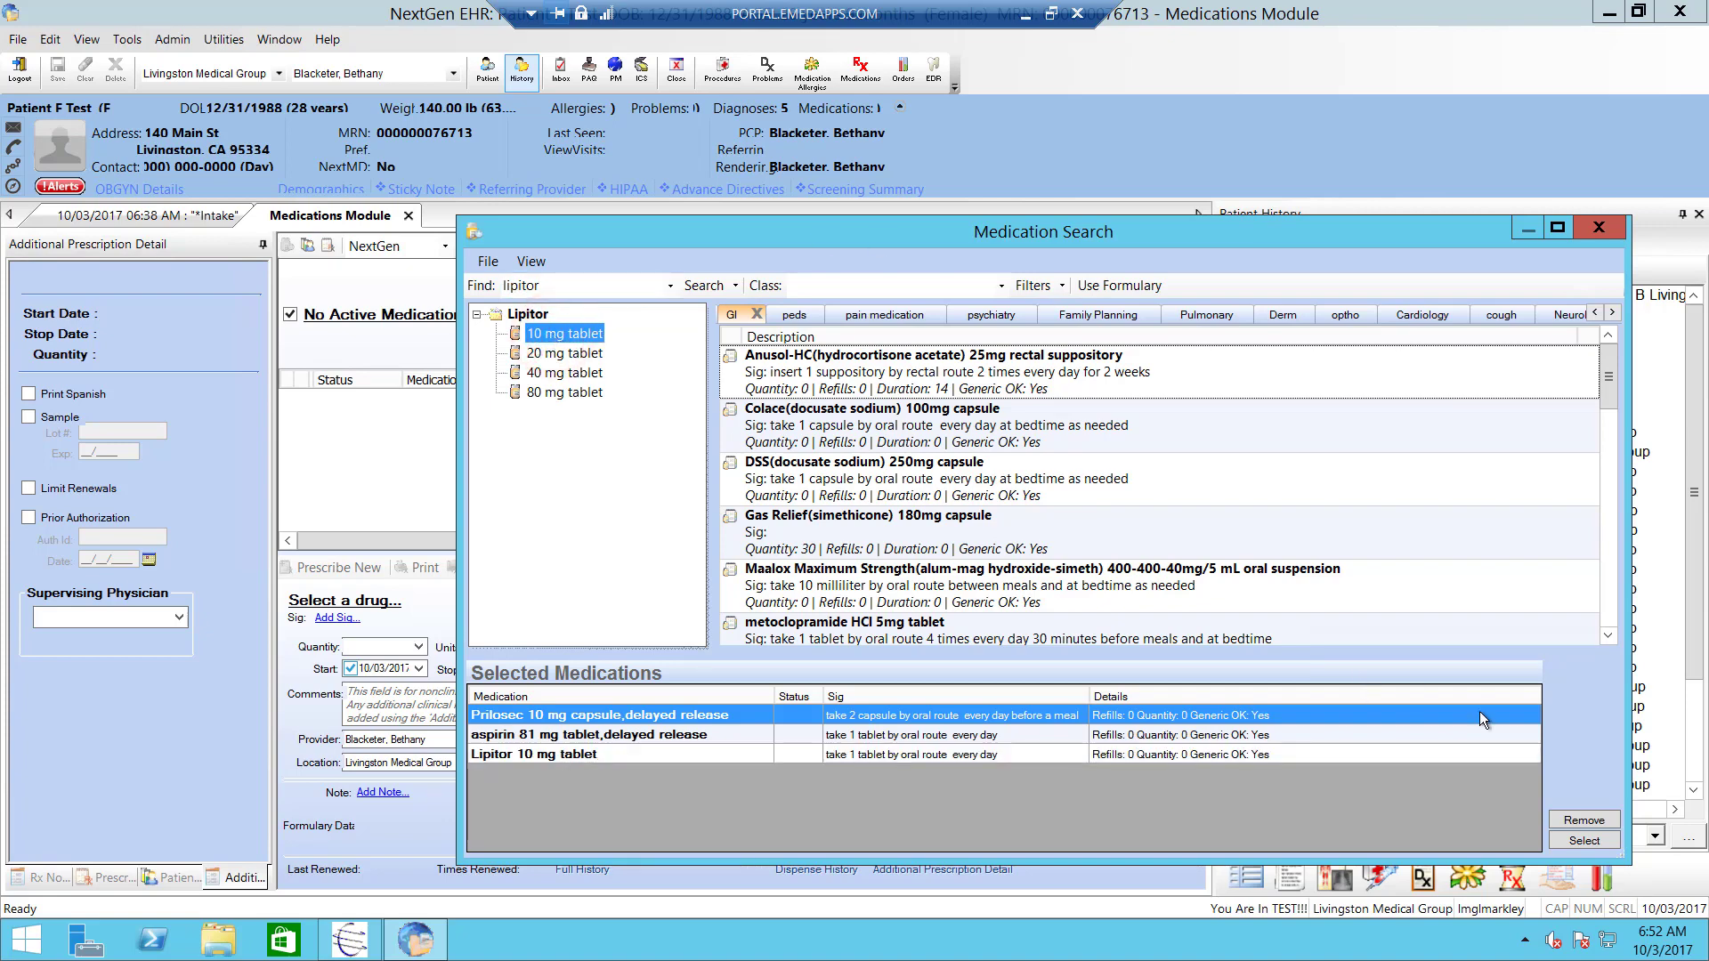
- Bring the three drugs into the medication list and change Prilosec's sig from 'oral route' to 'mouth'
left_click(1588, 844)
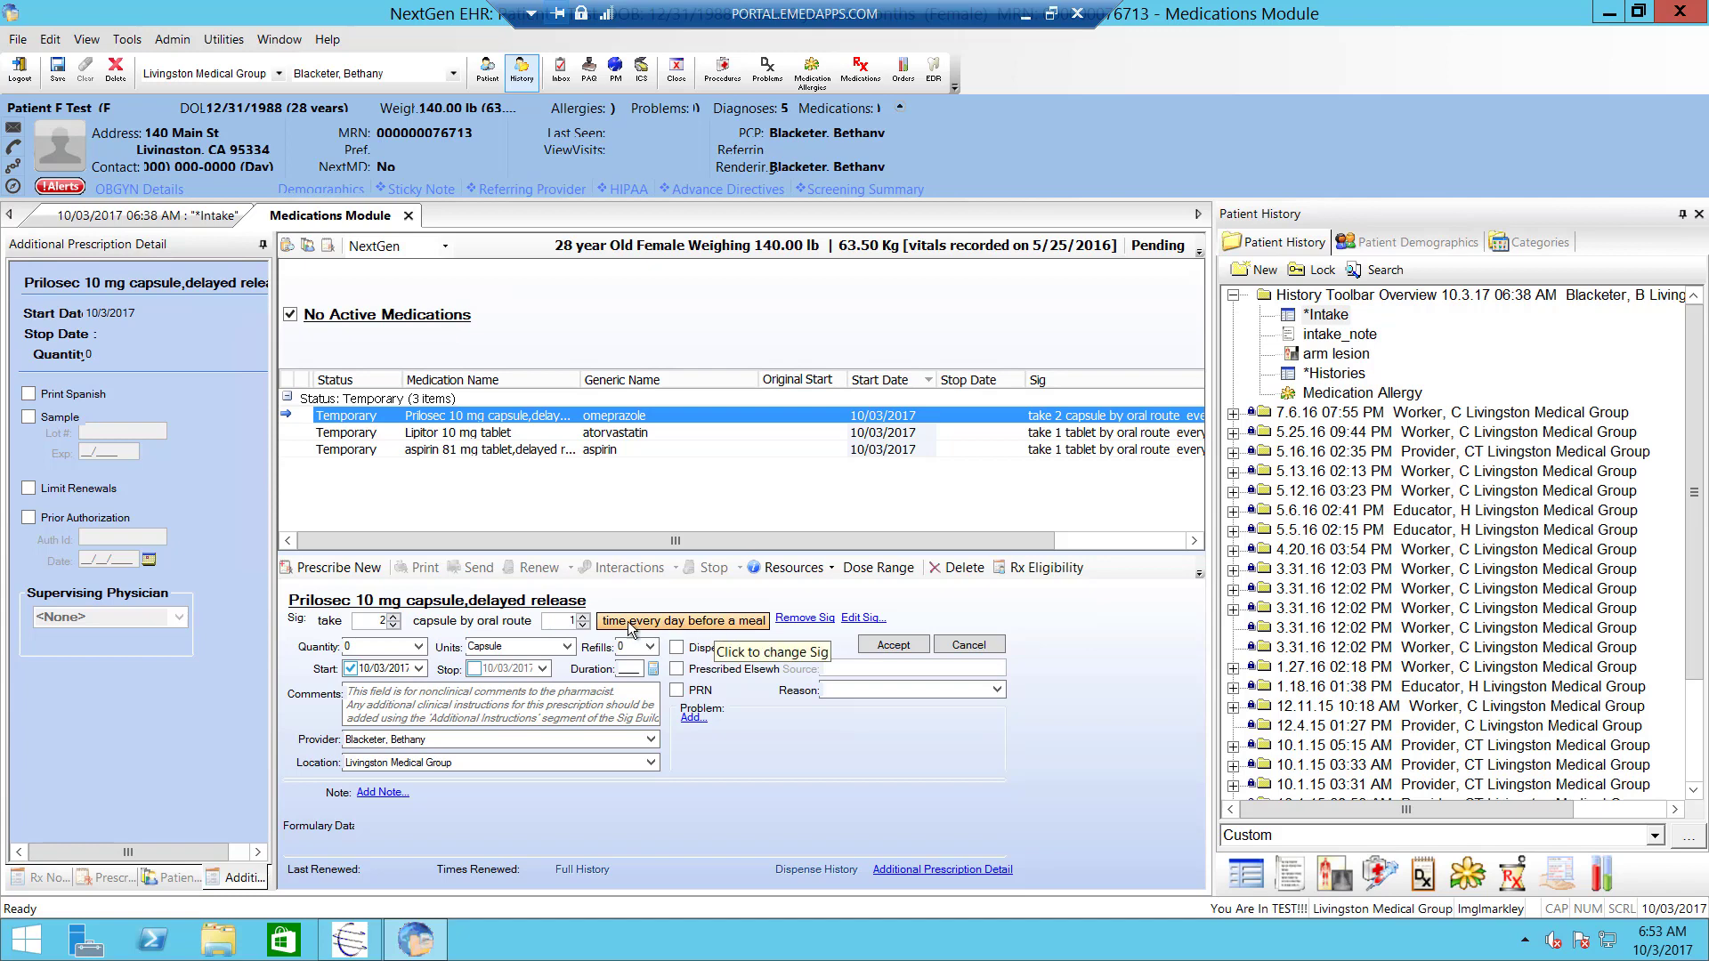
left_click(505, 623)
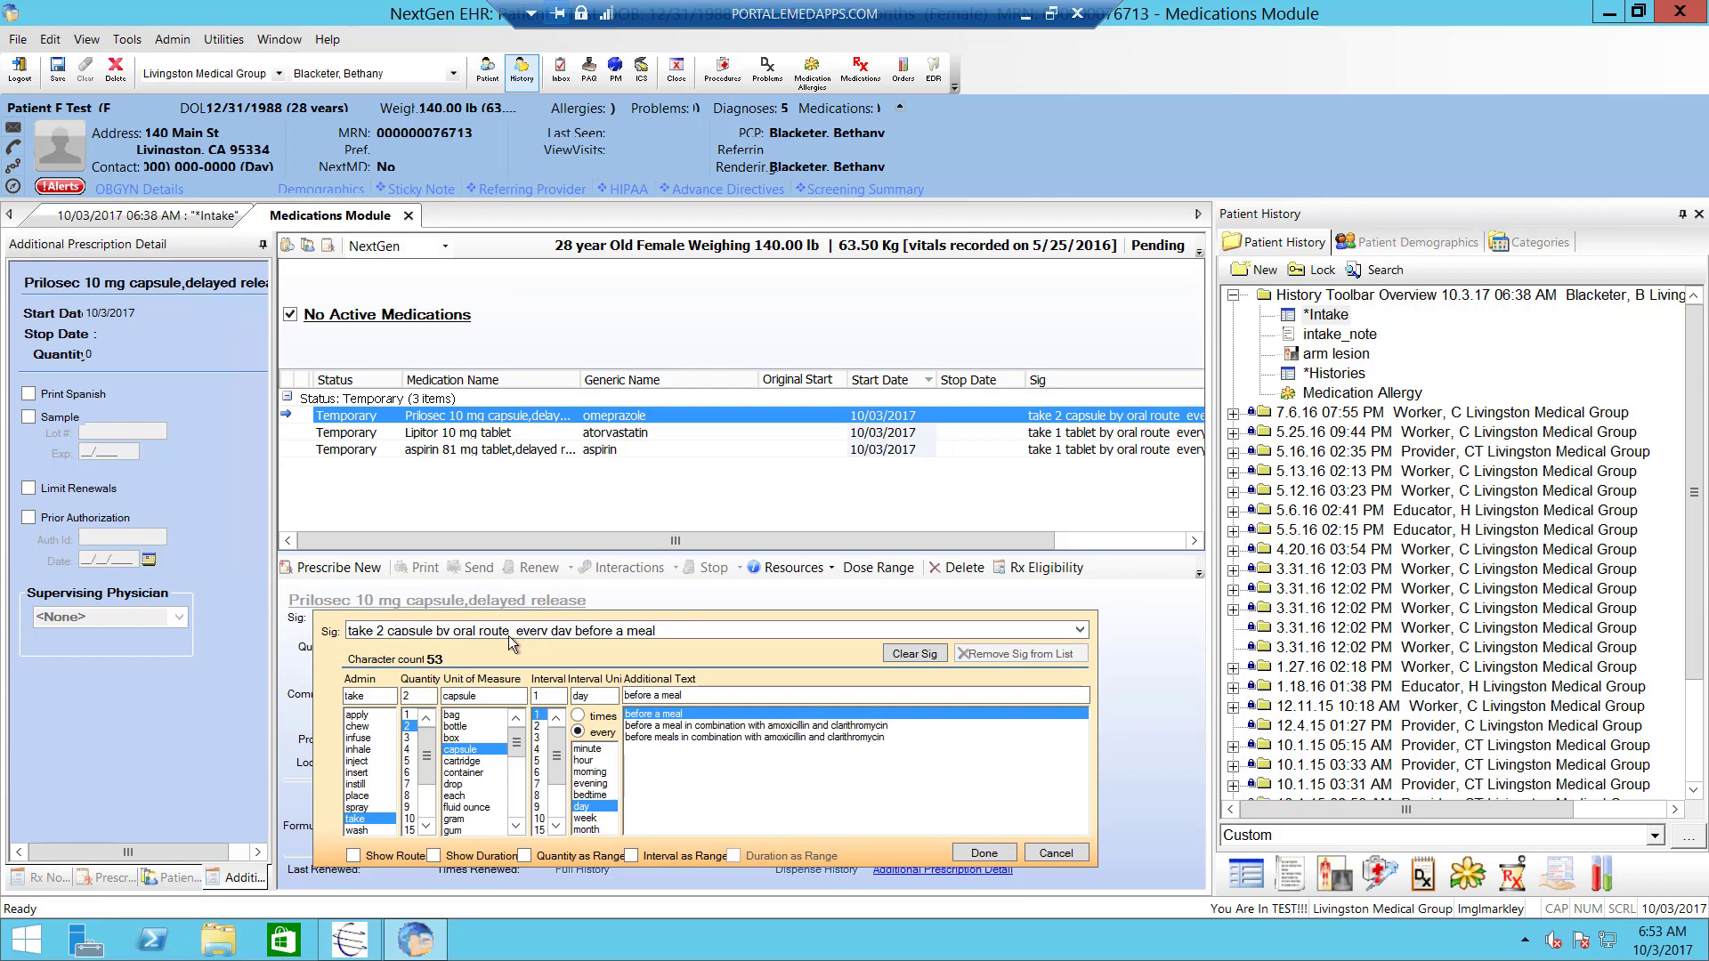
left_click_drag(510, 630, 455, 630)
type("mouth")
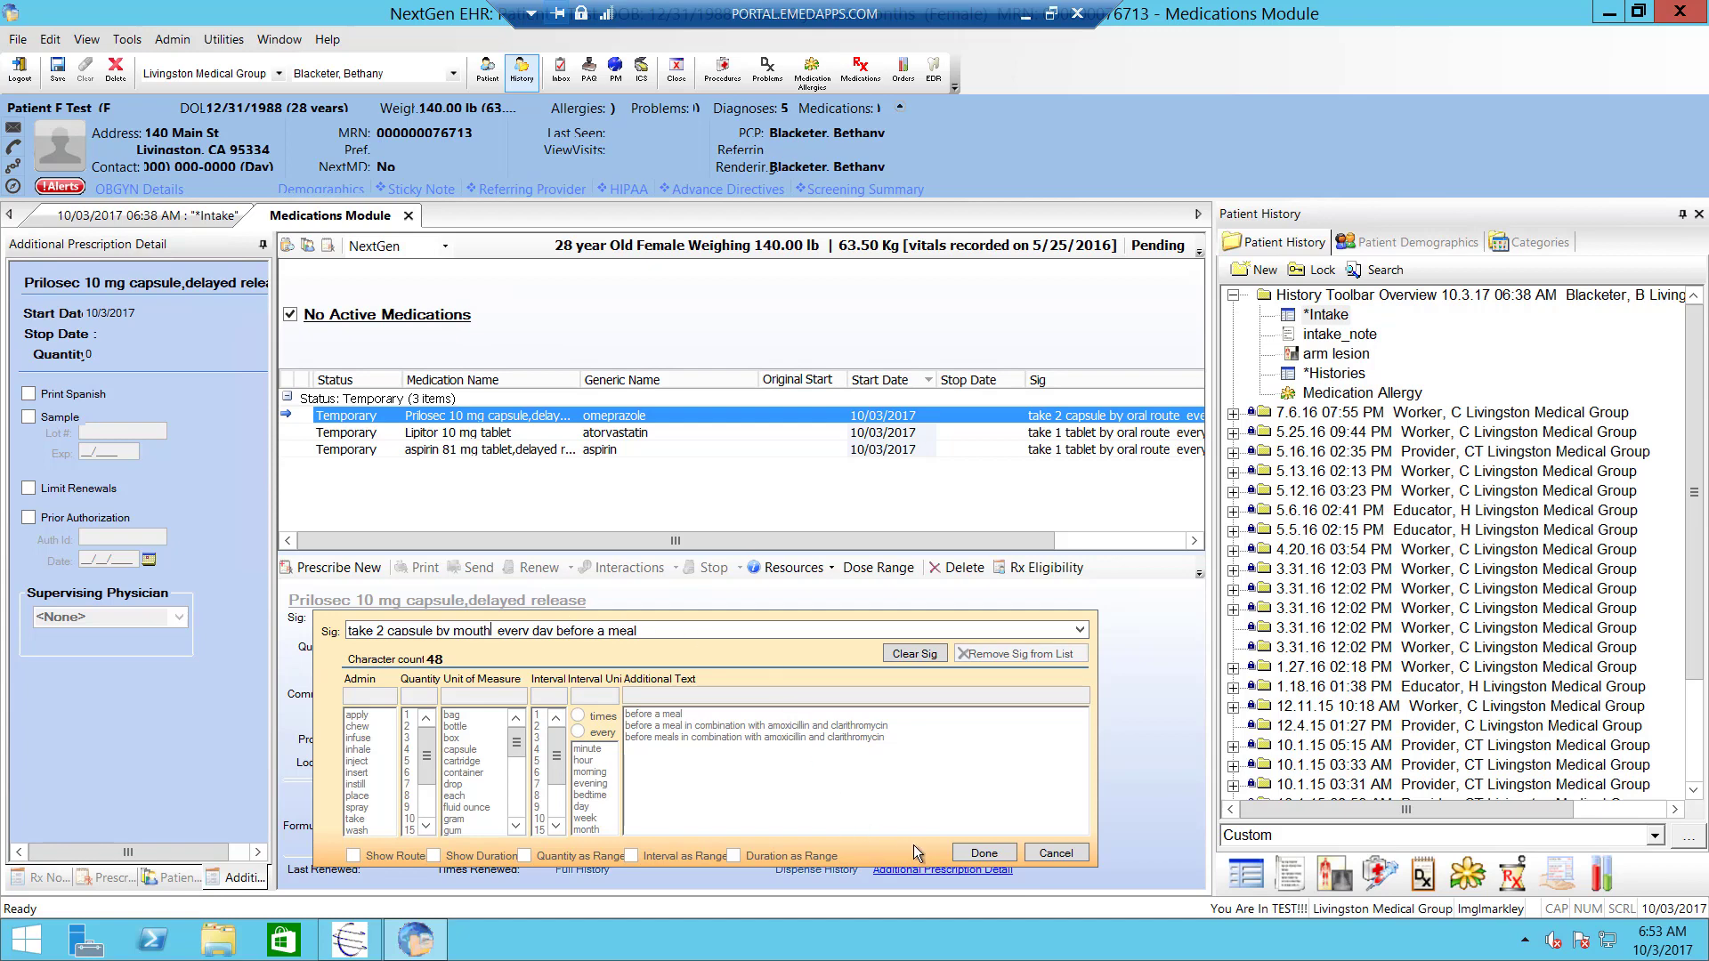
left_click(973, 854)
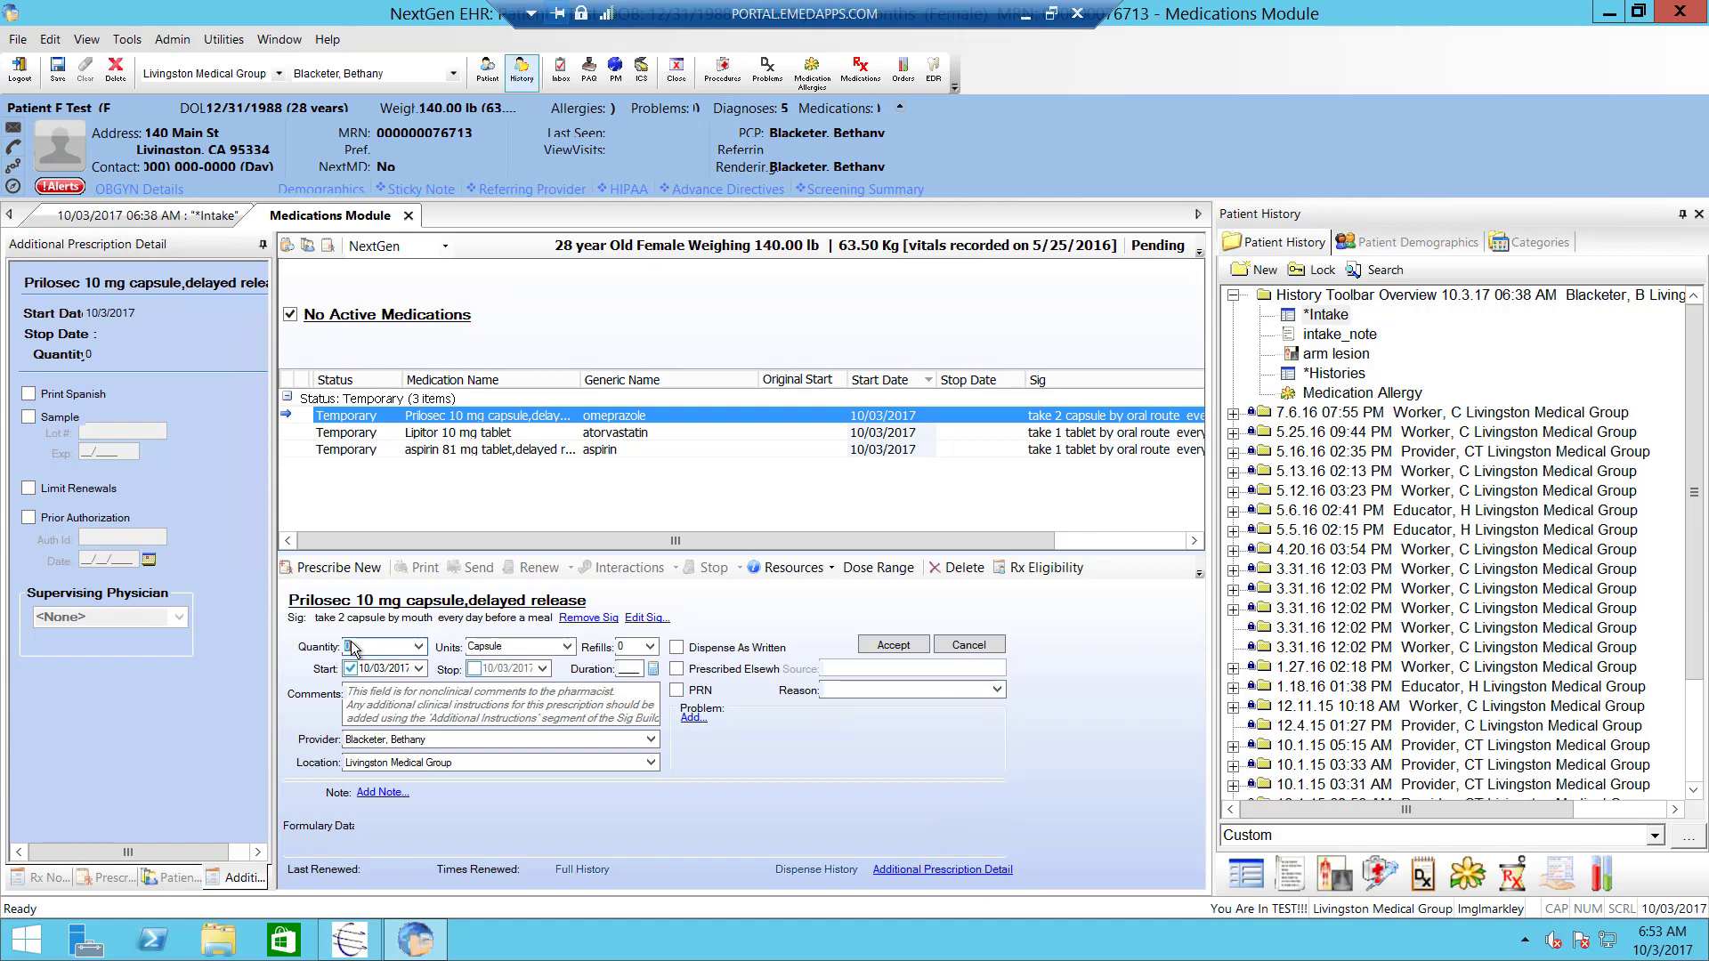
- Set Prilosec's quantity to 60 and duration to 30 days
type("3")
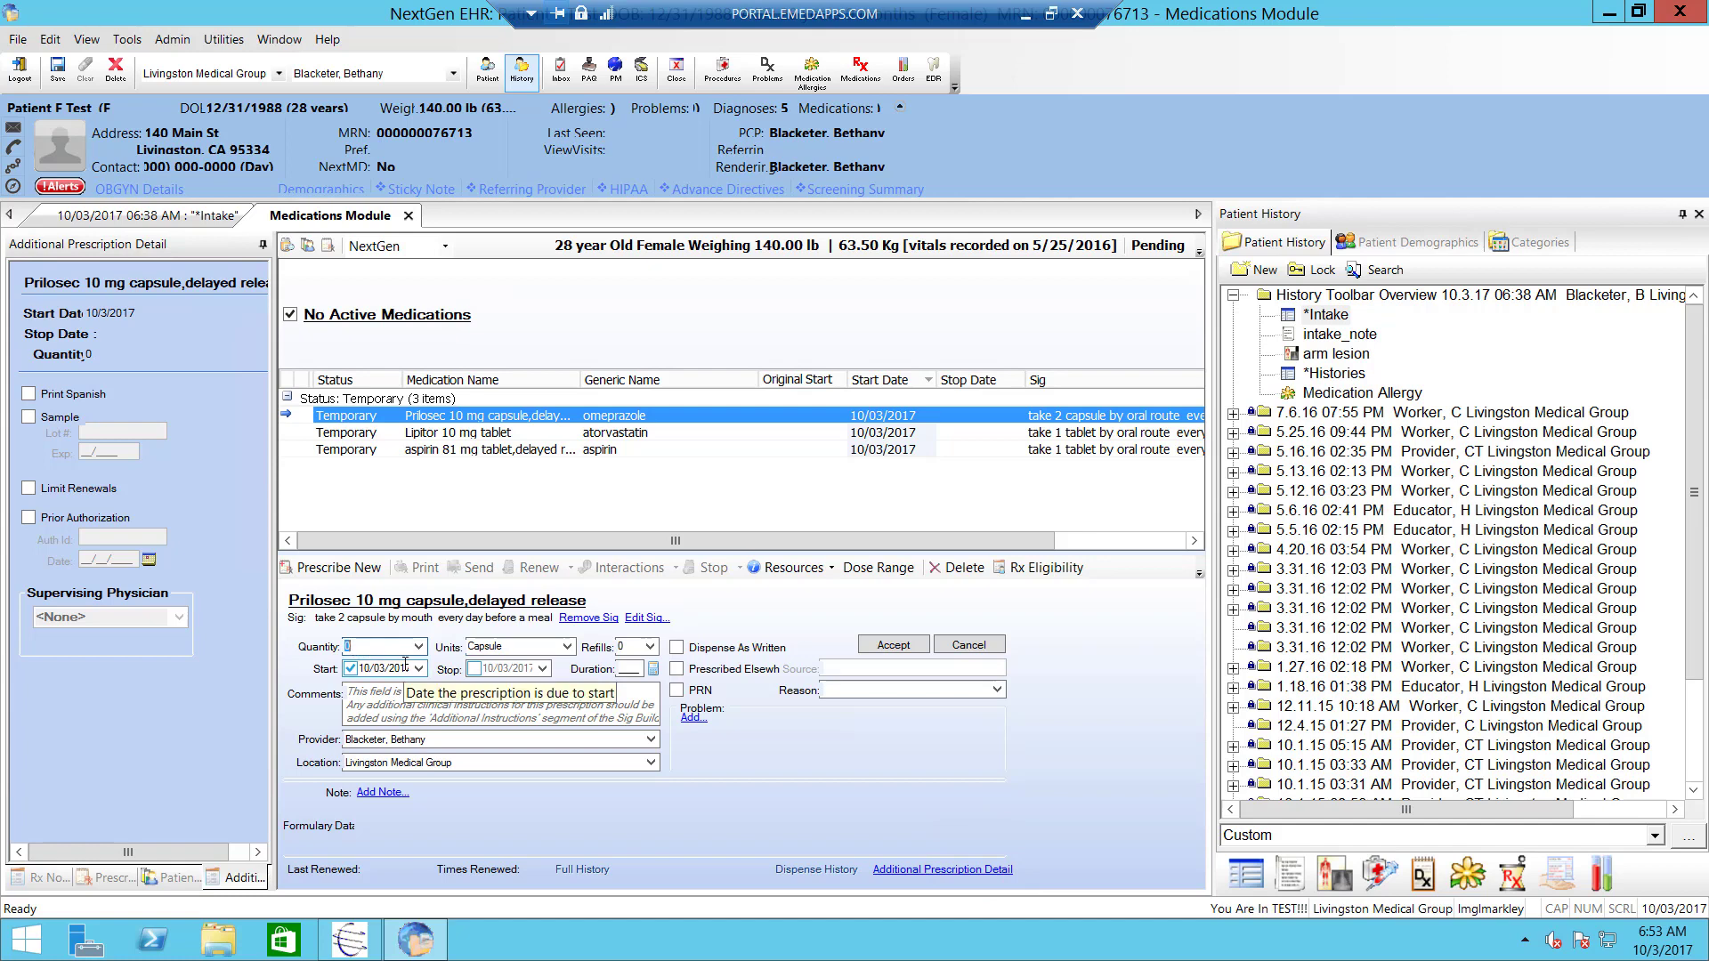
type("0")
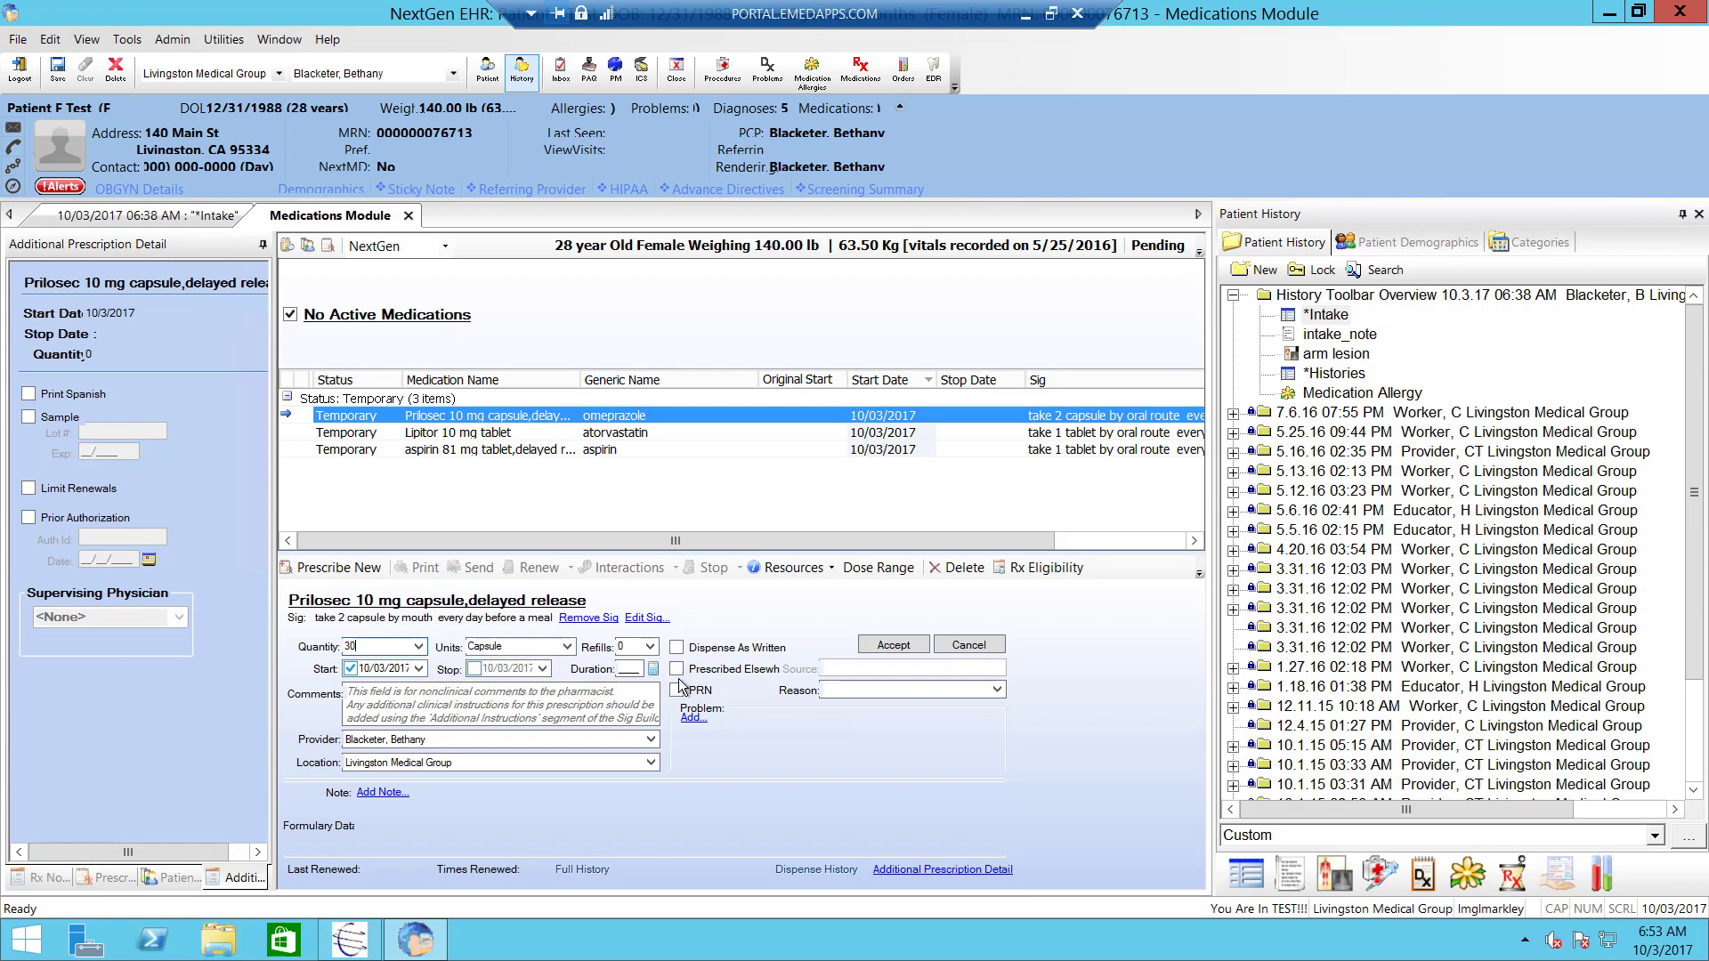
left_click(622, 671)
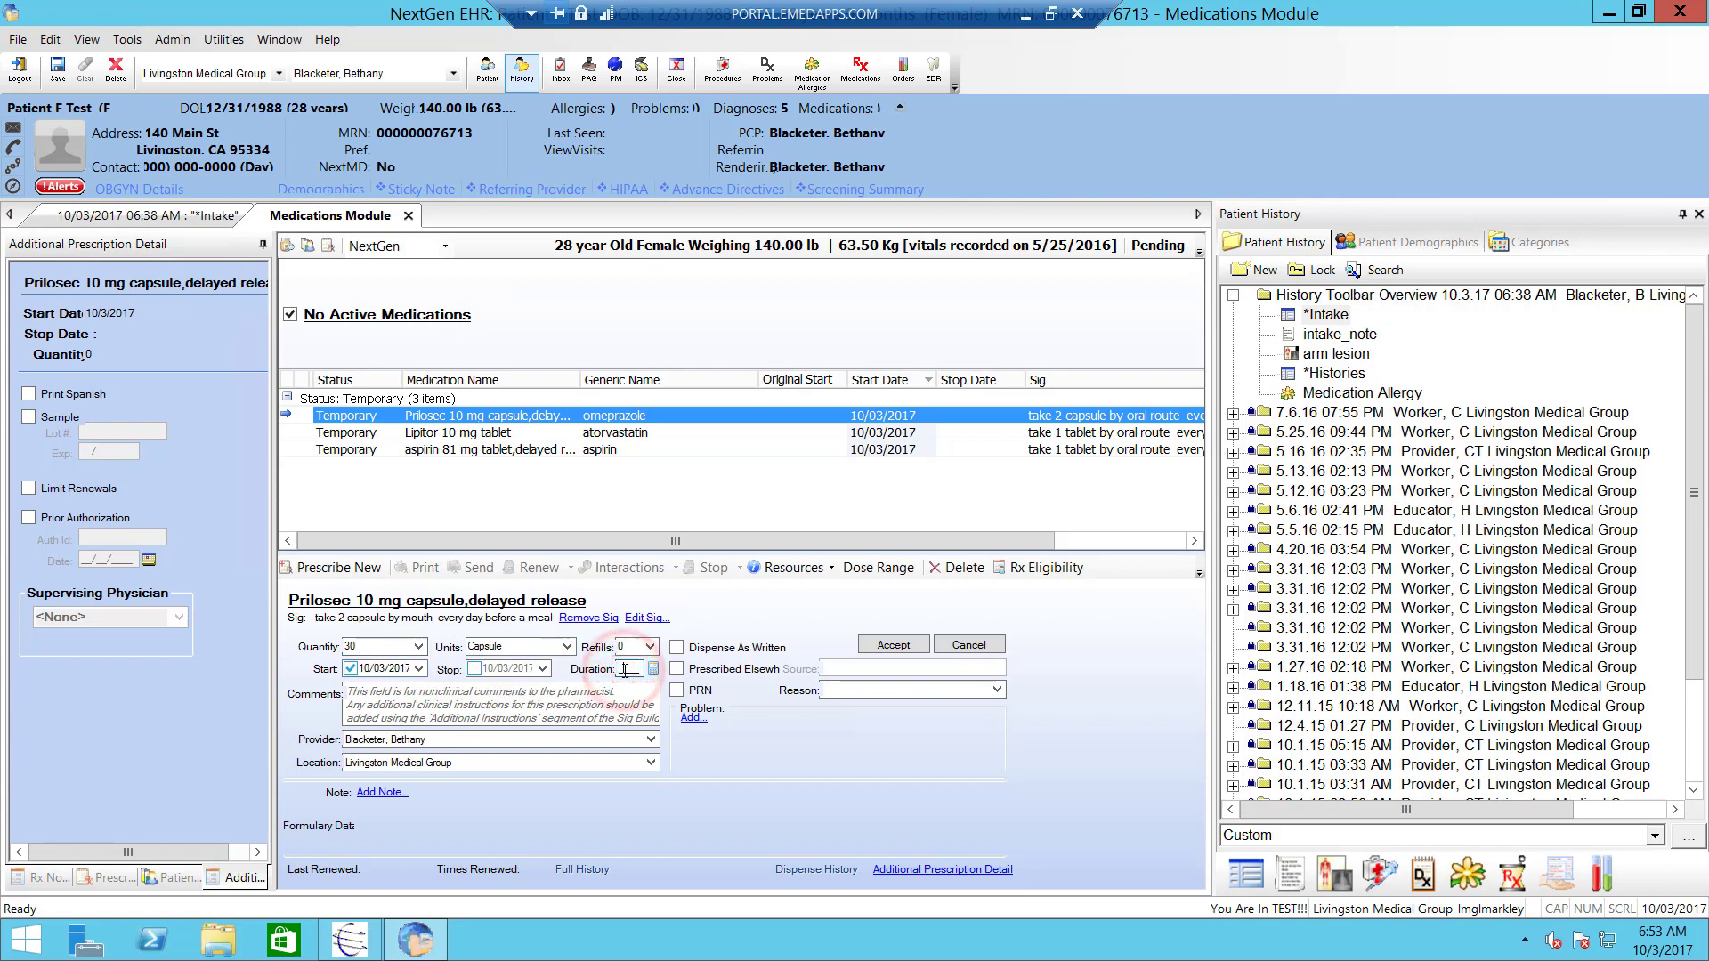
left_click(389, 647)
type("6")
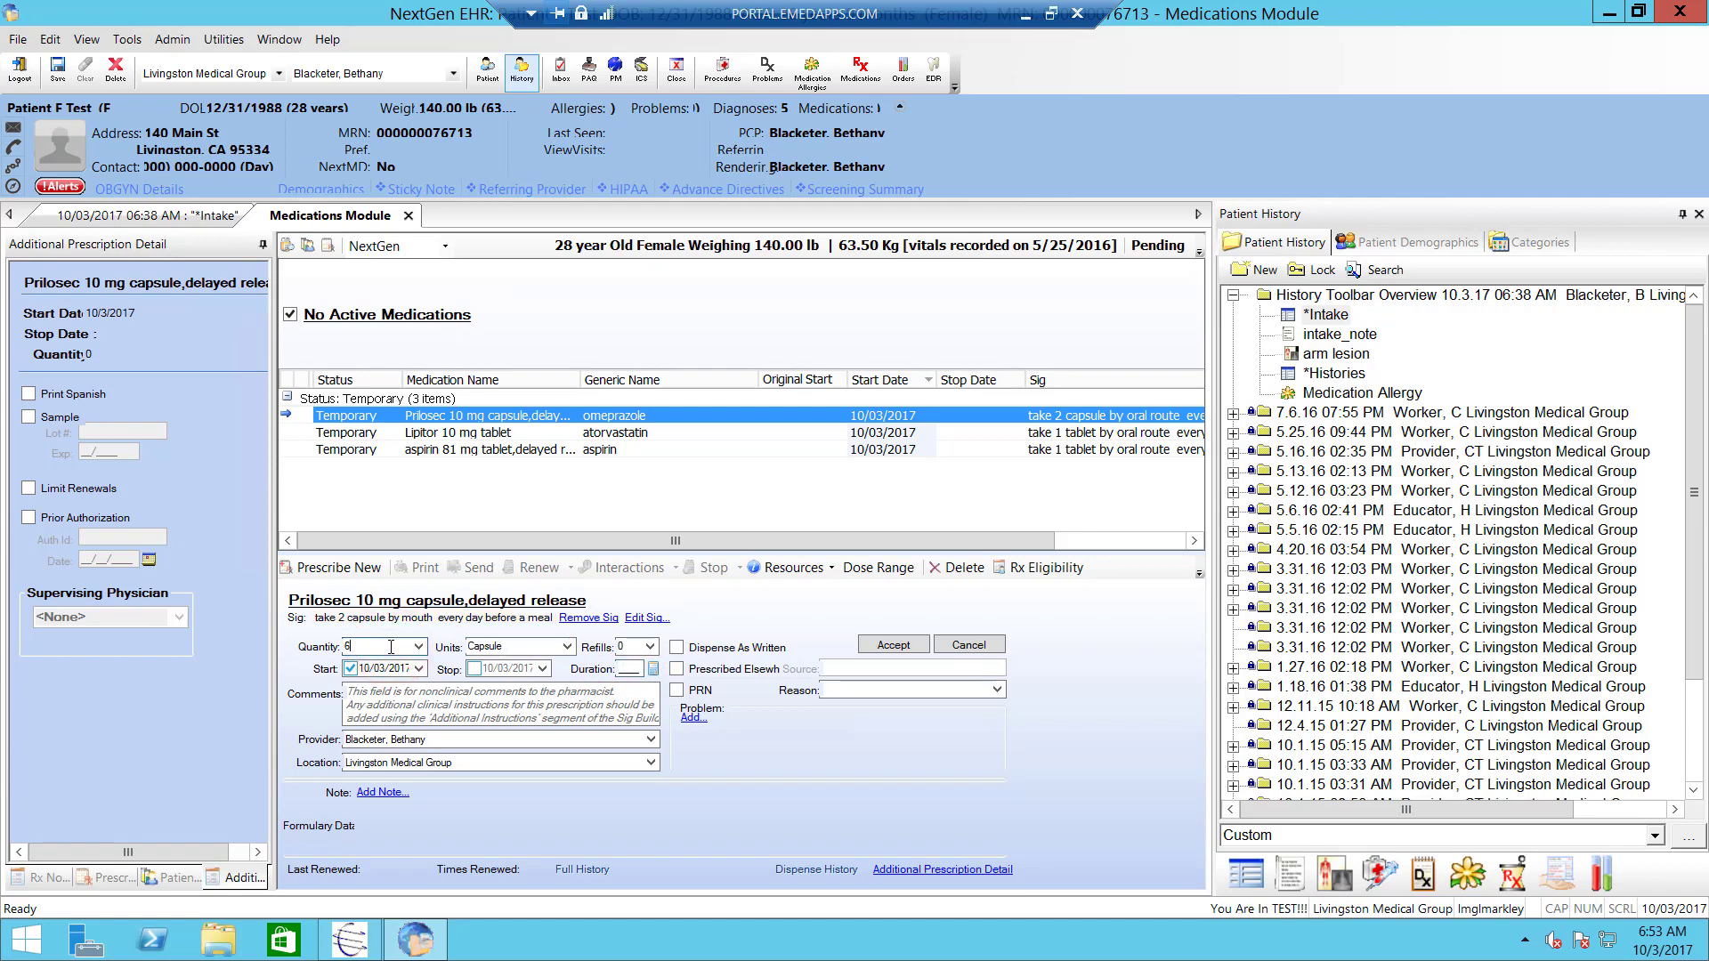
left_click(629, 669)
type("30")
- Accept Prilosec, then record Lipitor with <Unknown Strength> and accept it
left_click(905, 650)
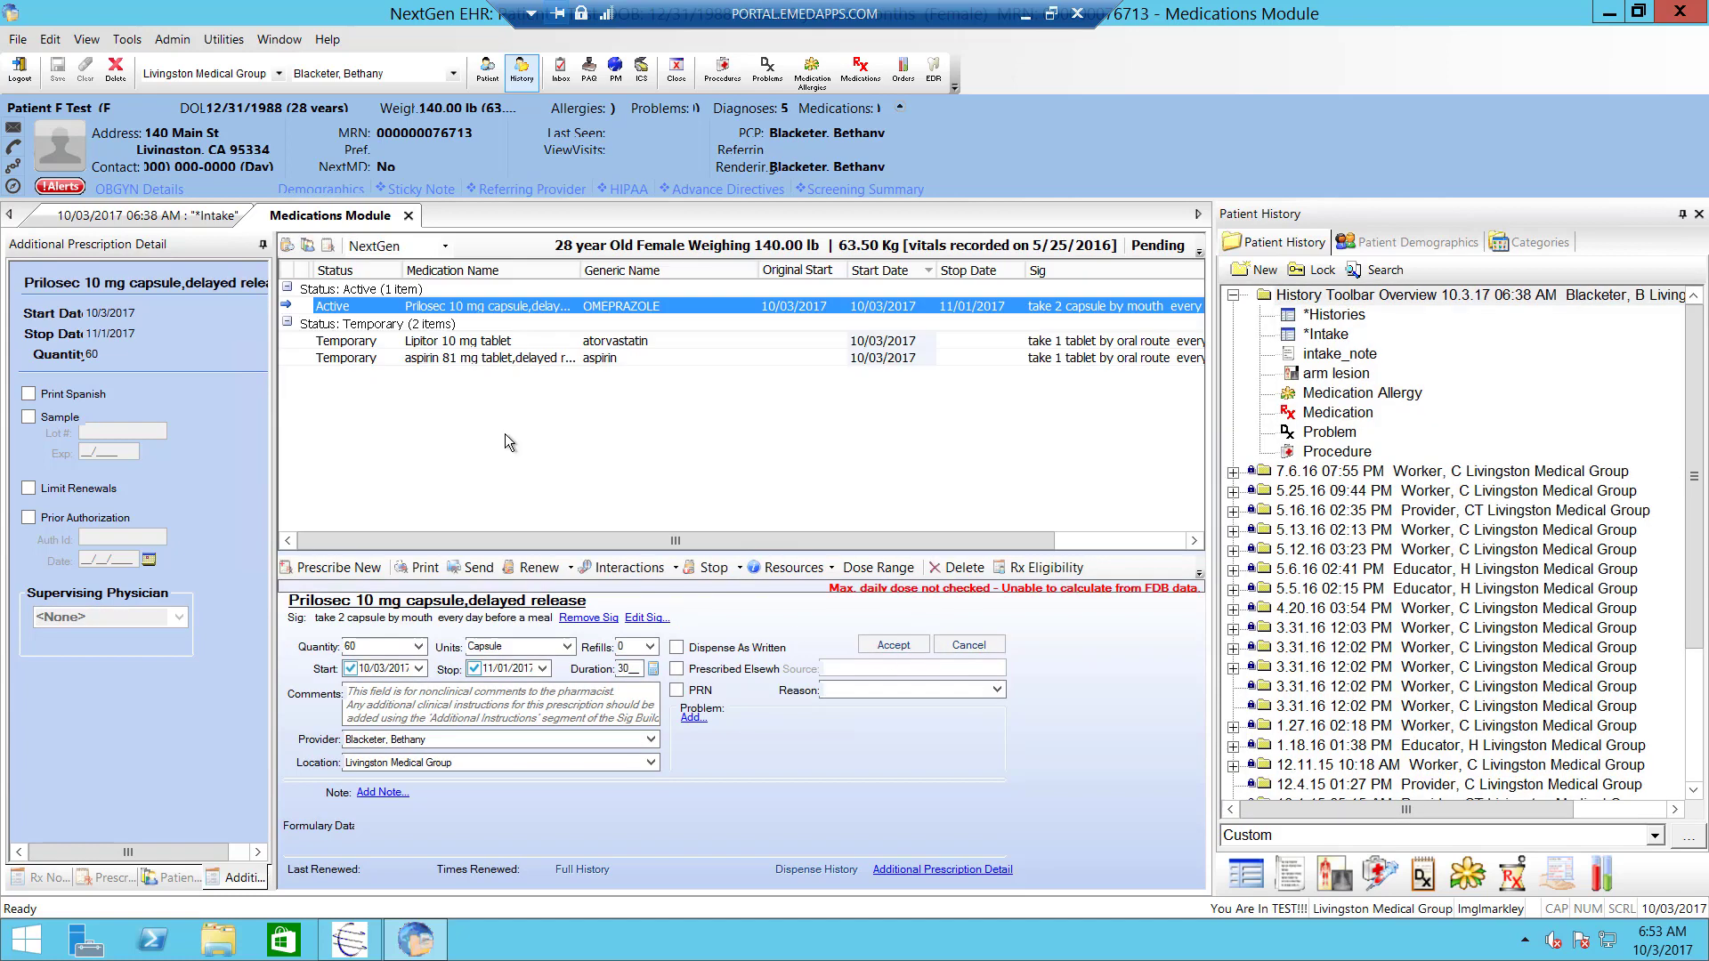
left_click(435, 345)
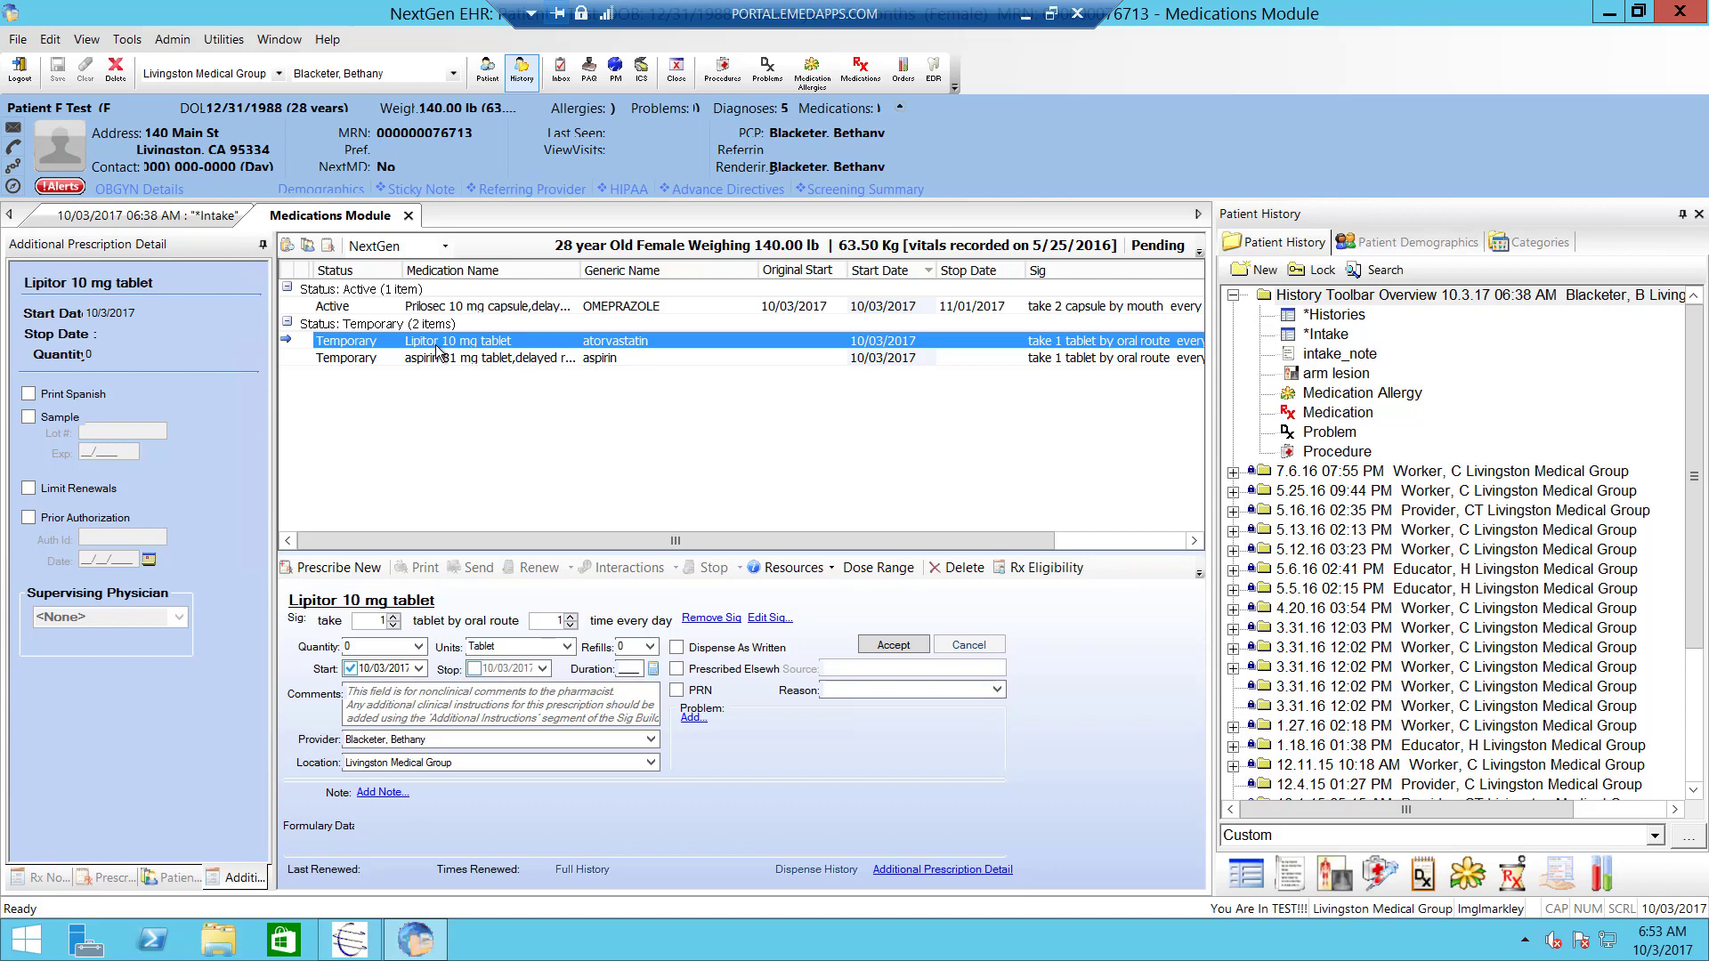
left_click(421, 606)
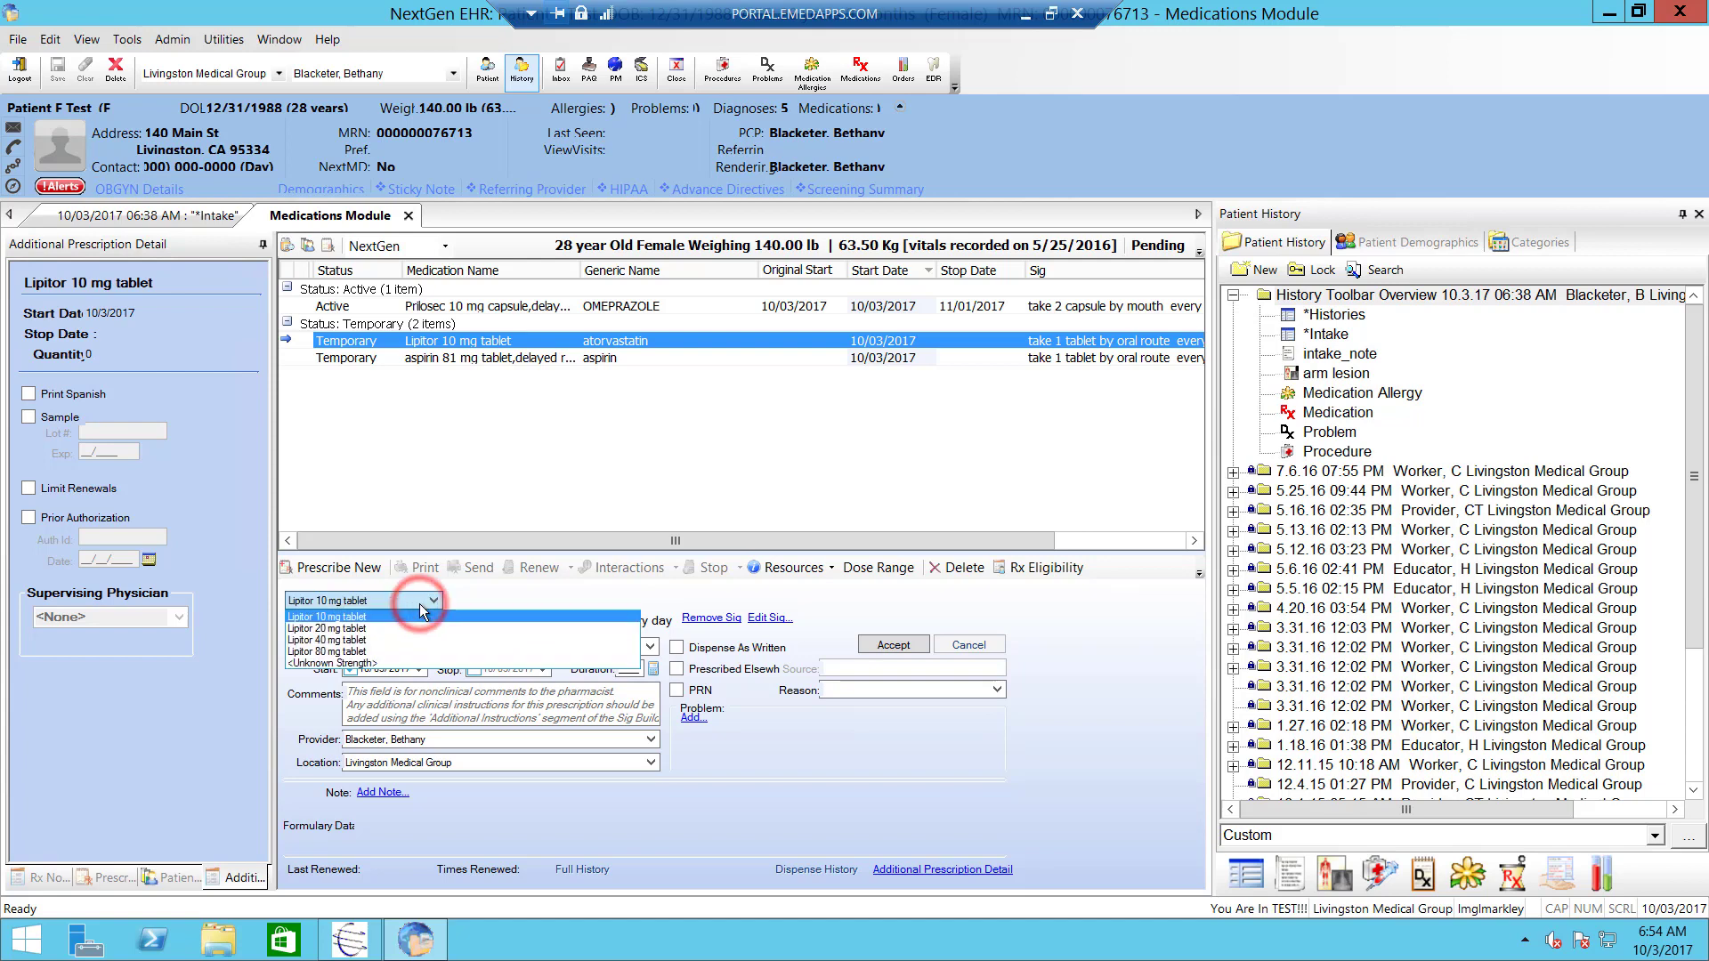
left_click(347, 663)
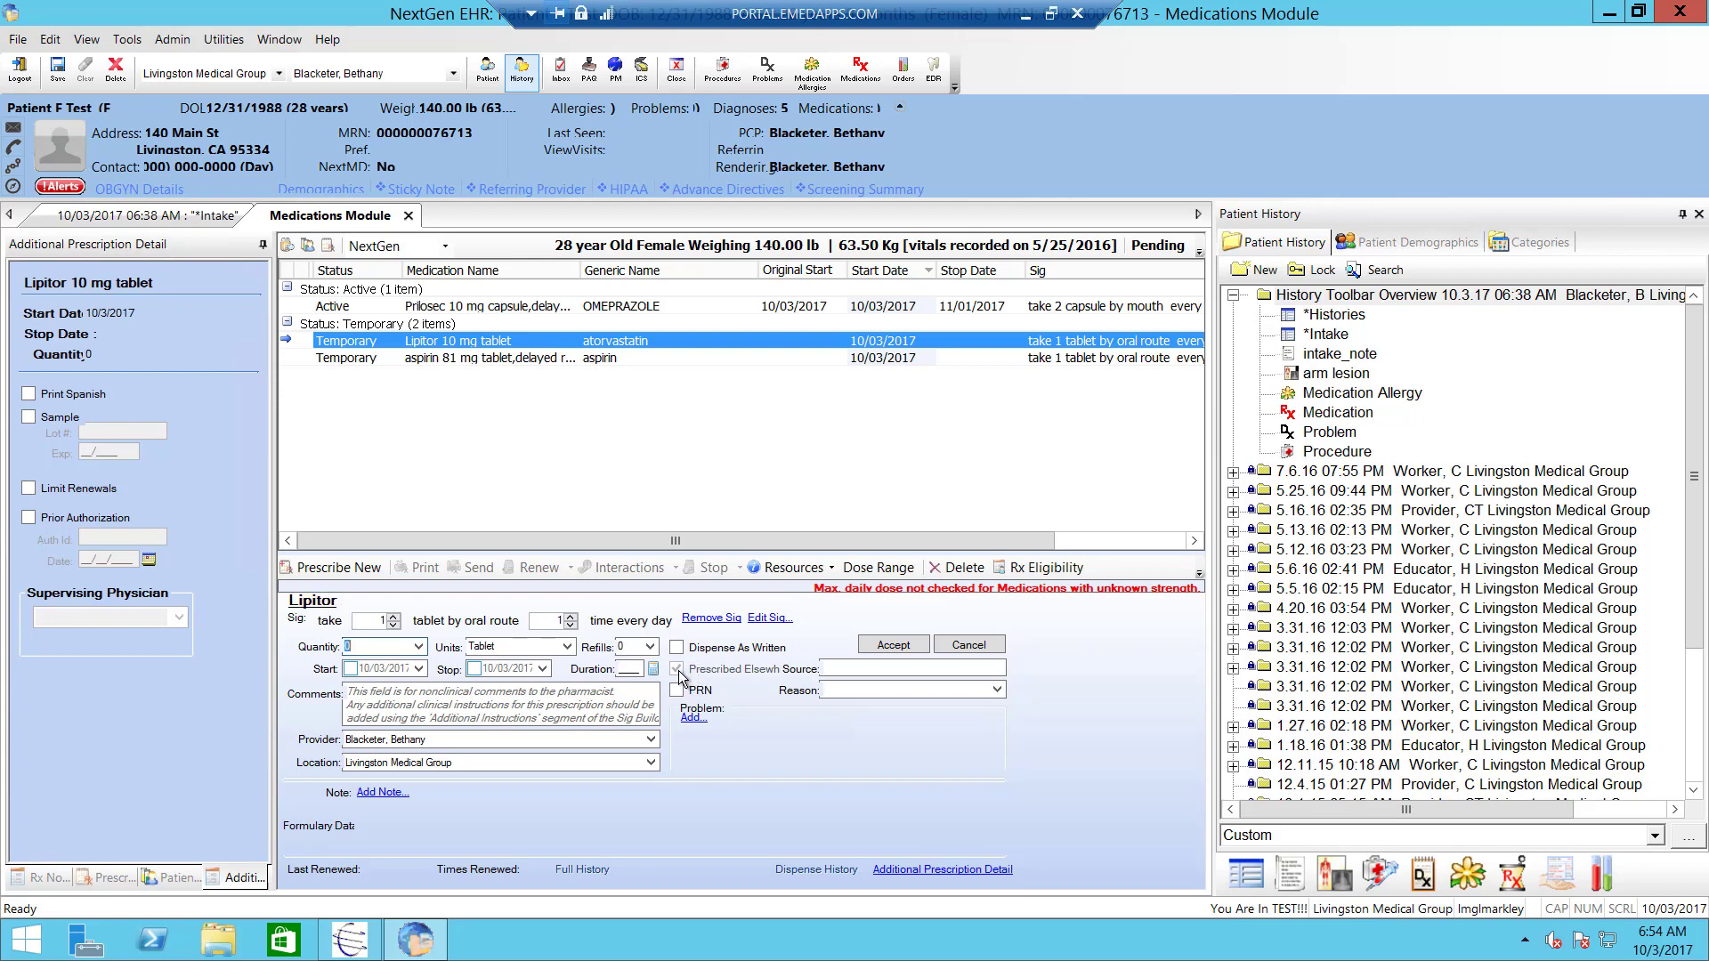
left_click(884, 651)
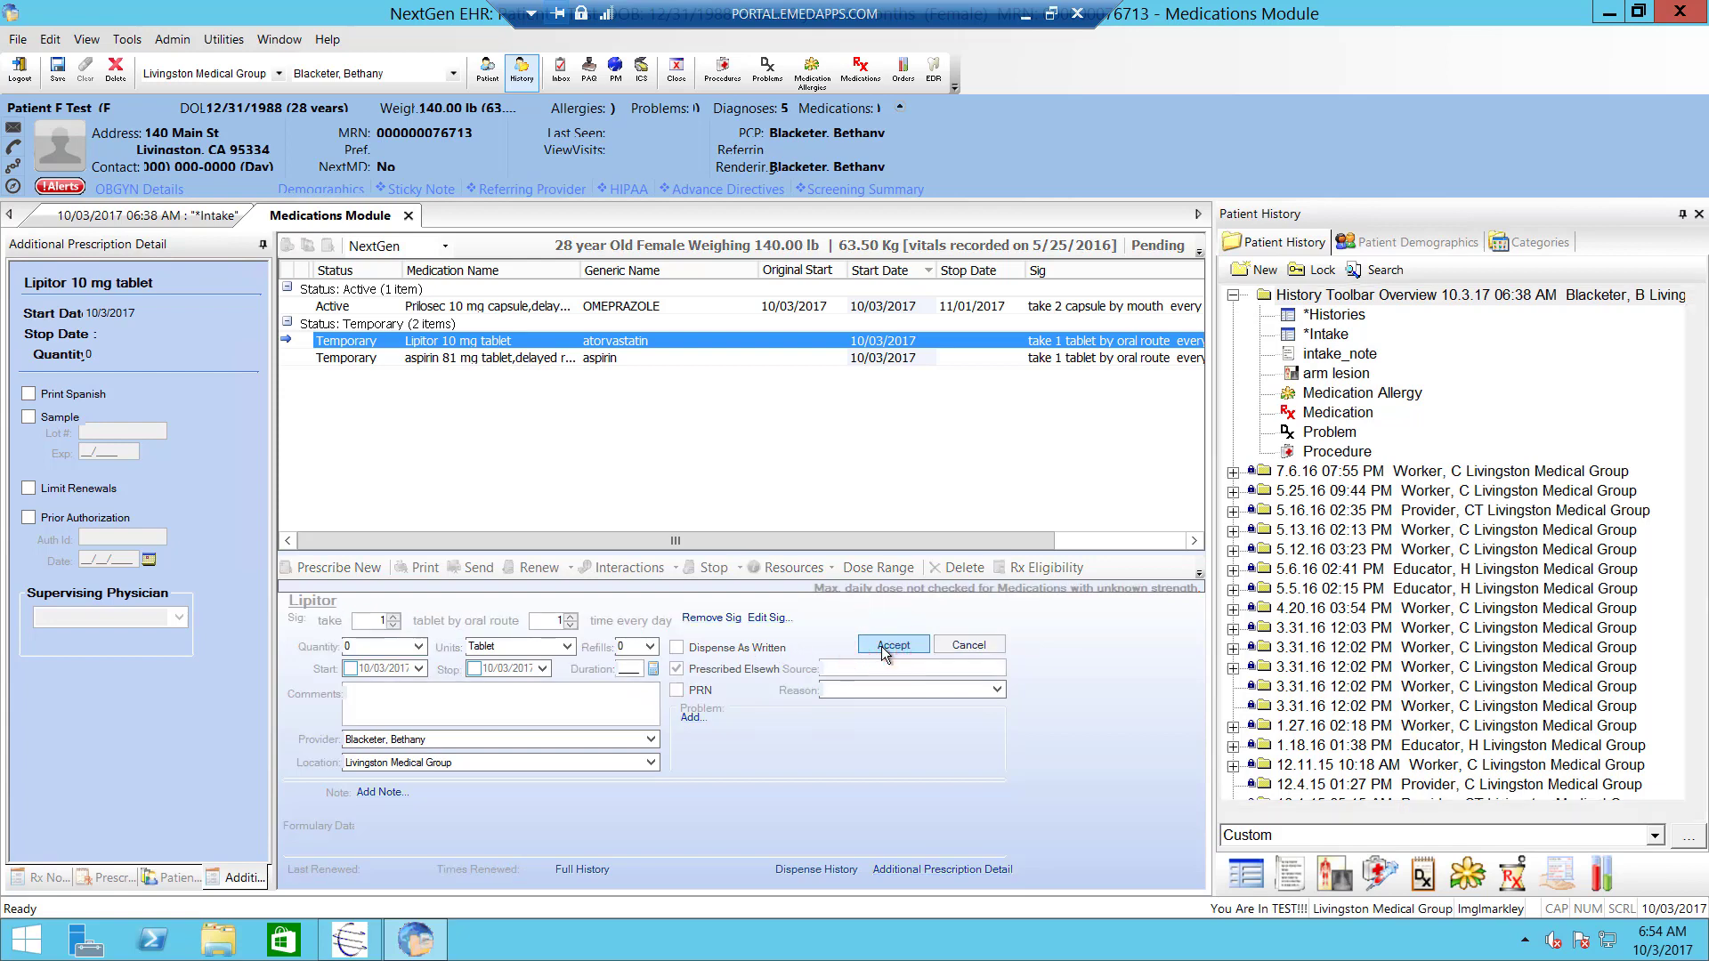
- Mark aspirin as Prescribed Elsewhere and accept it, then select Lipitor
left_click(449, 361)
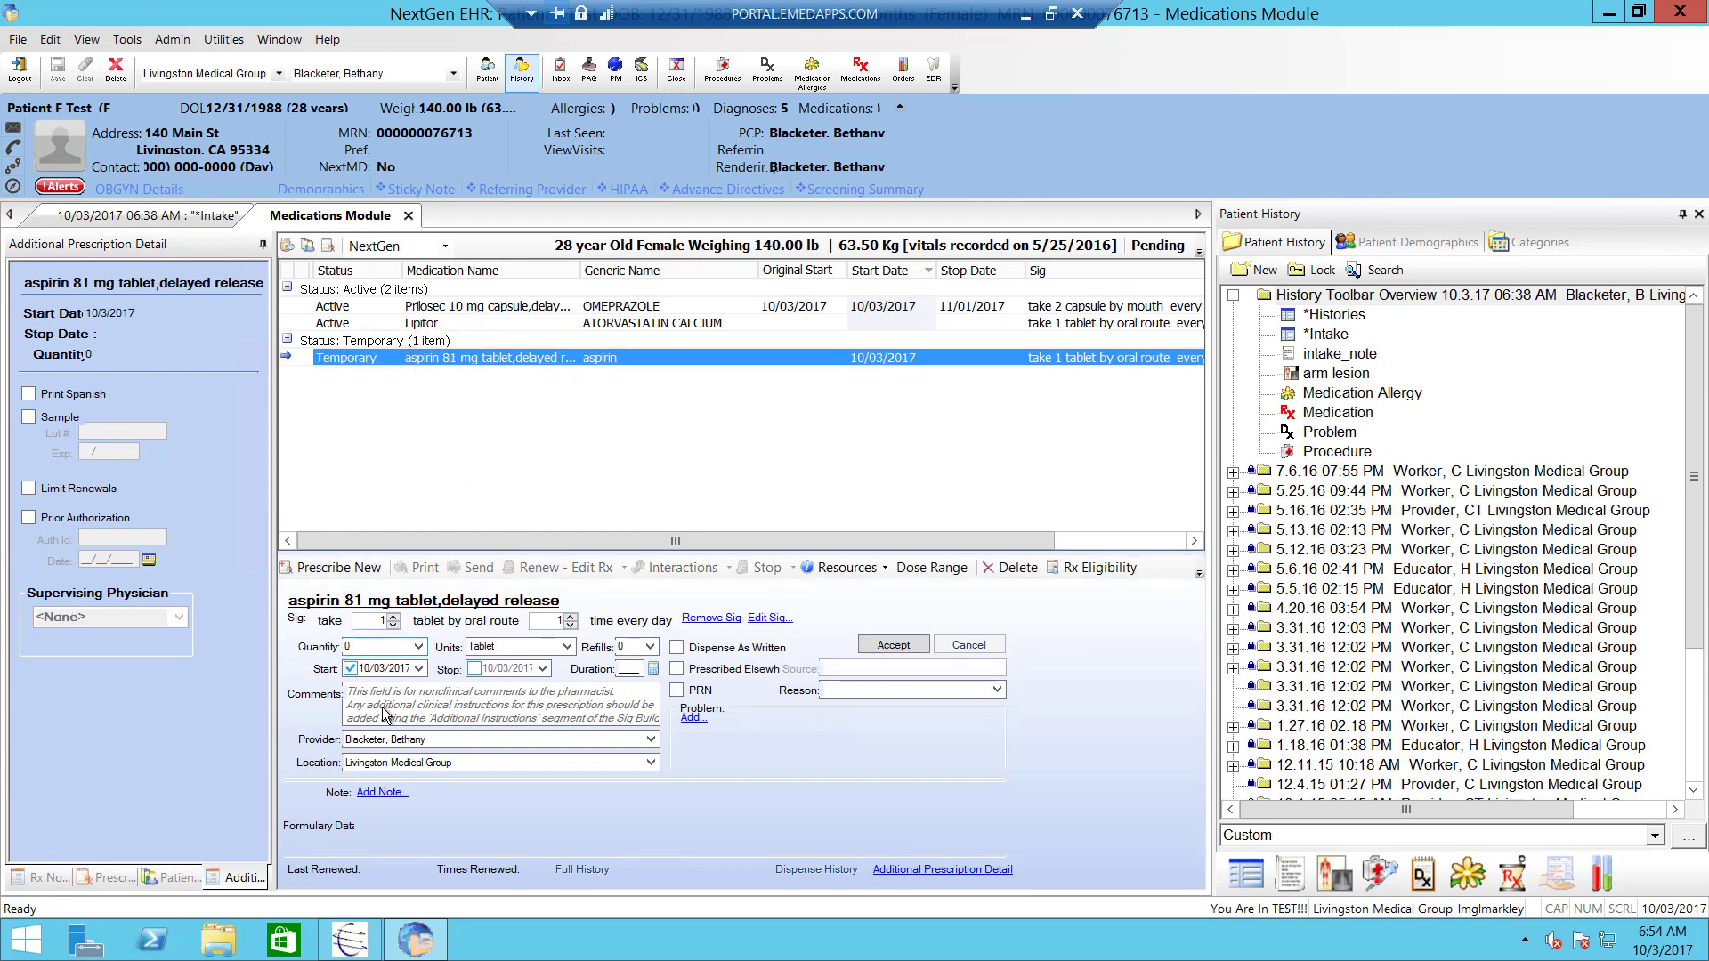
left_click(676, 670)
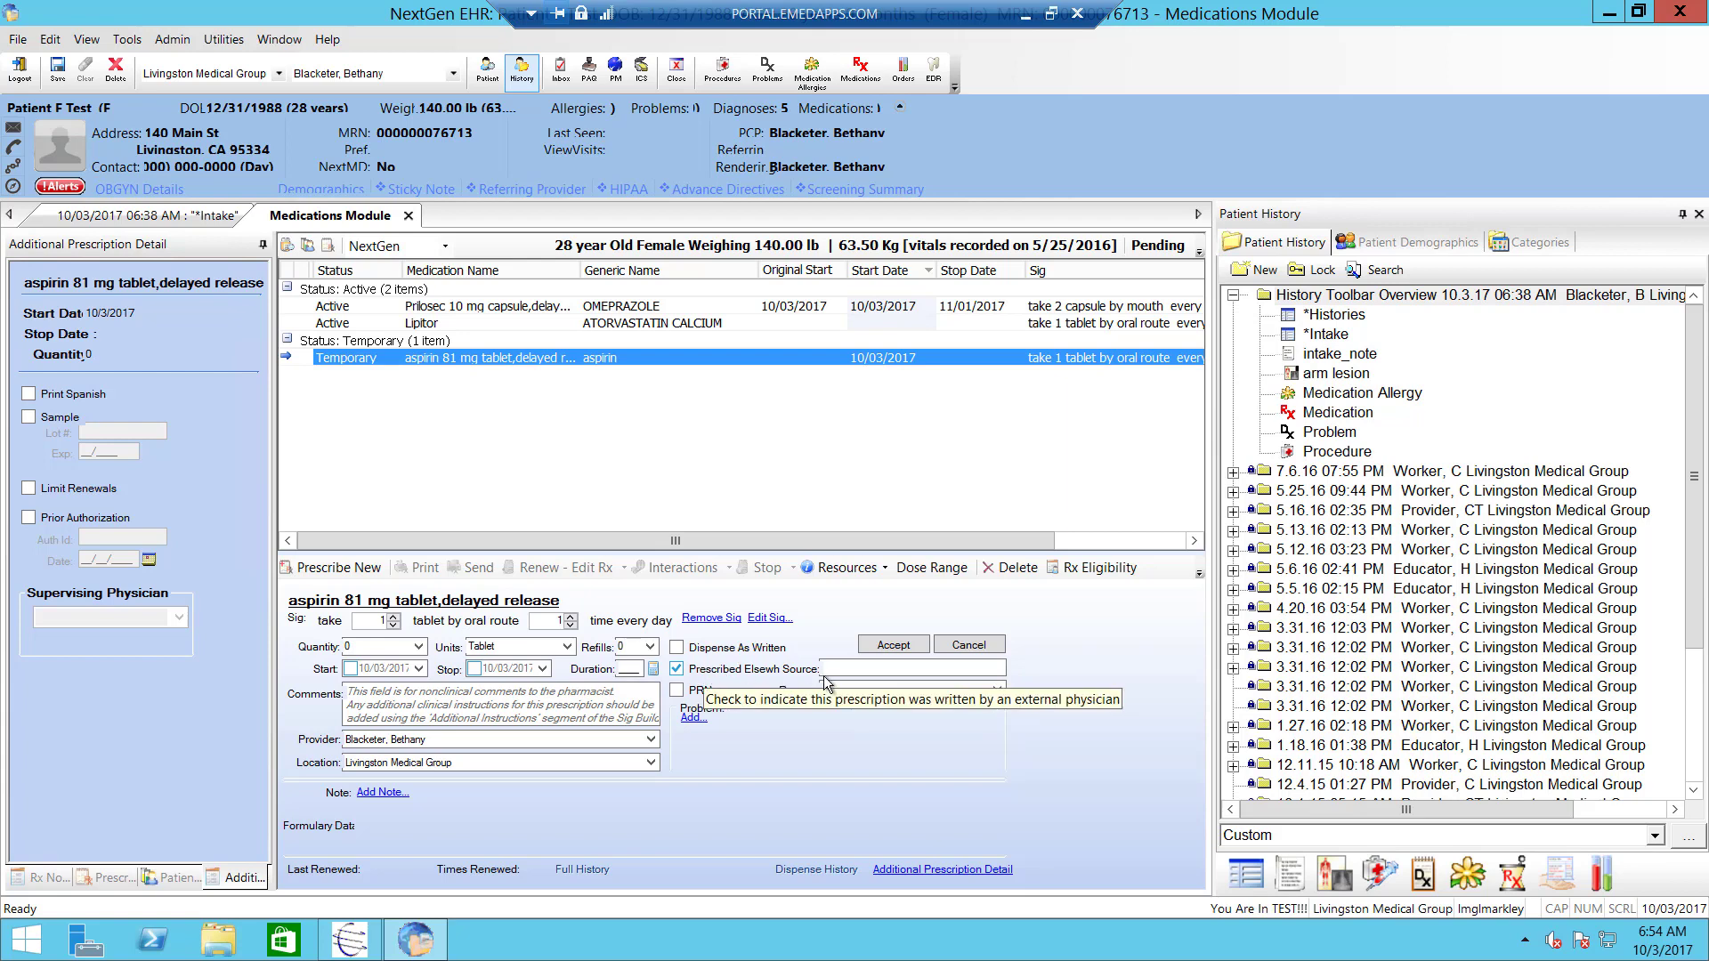
left_click(877, 643)
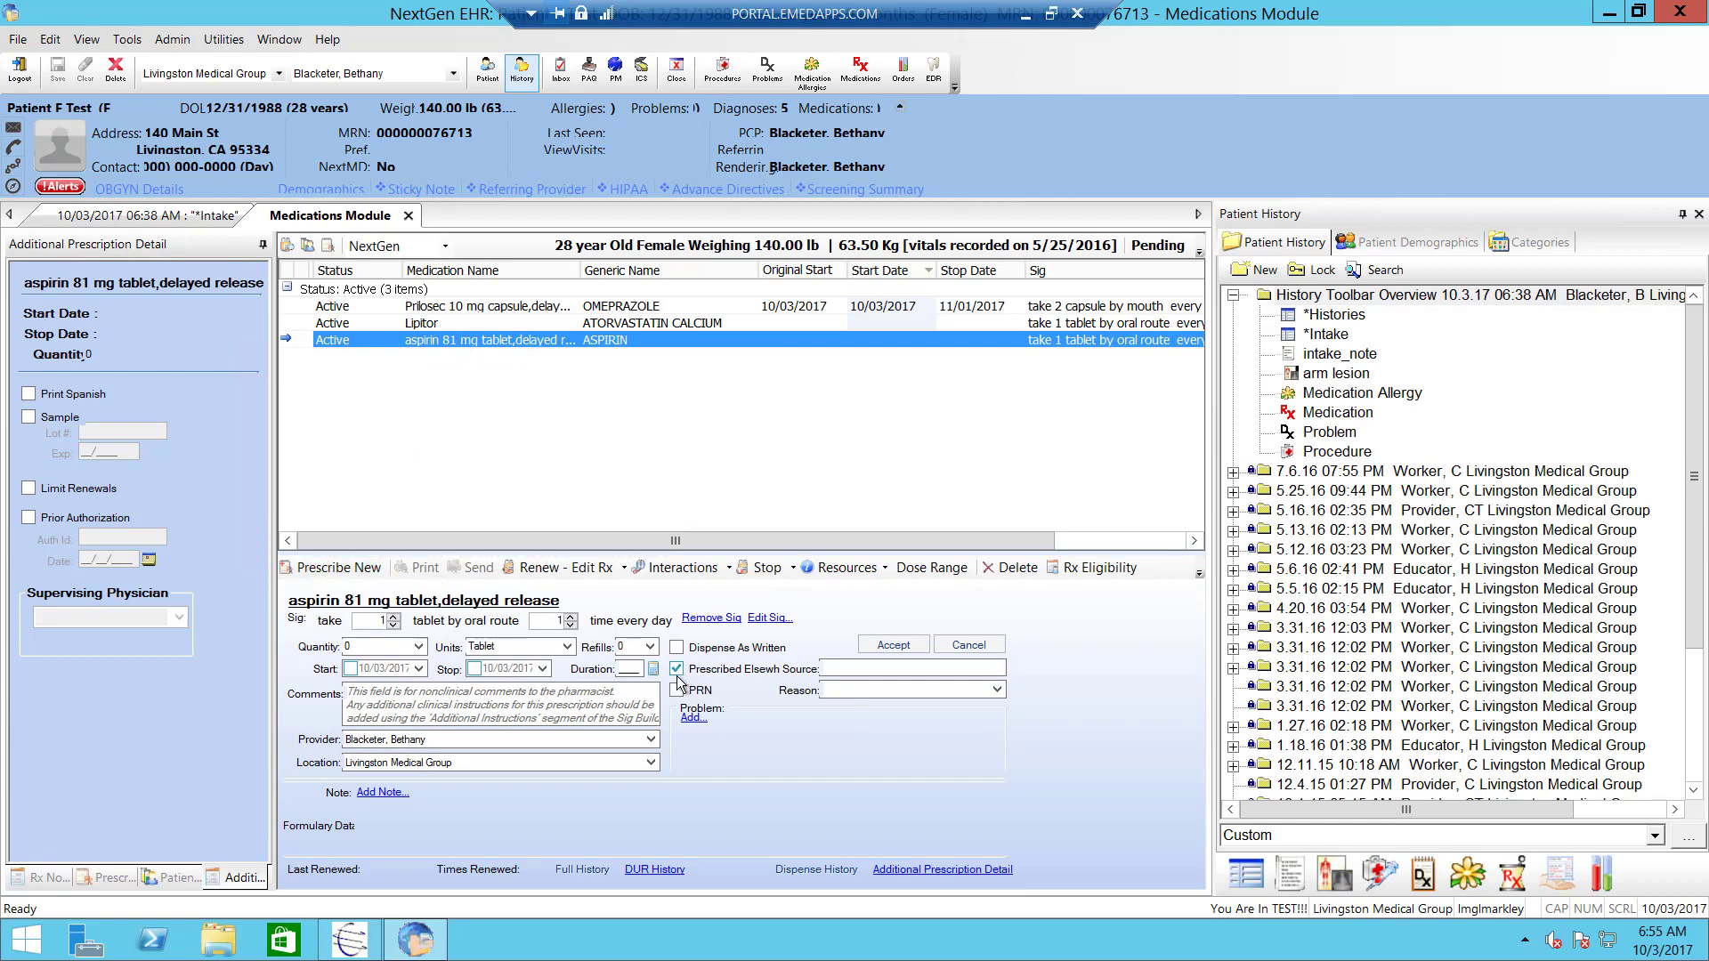
left_click(587, 326)
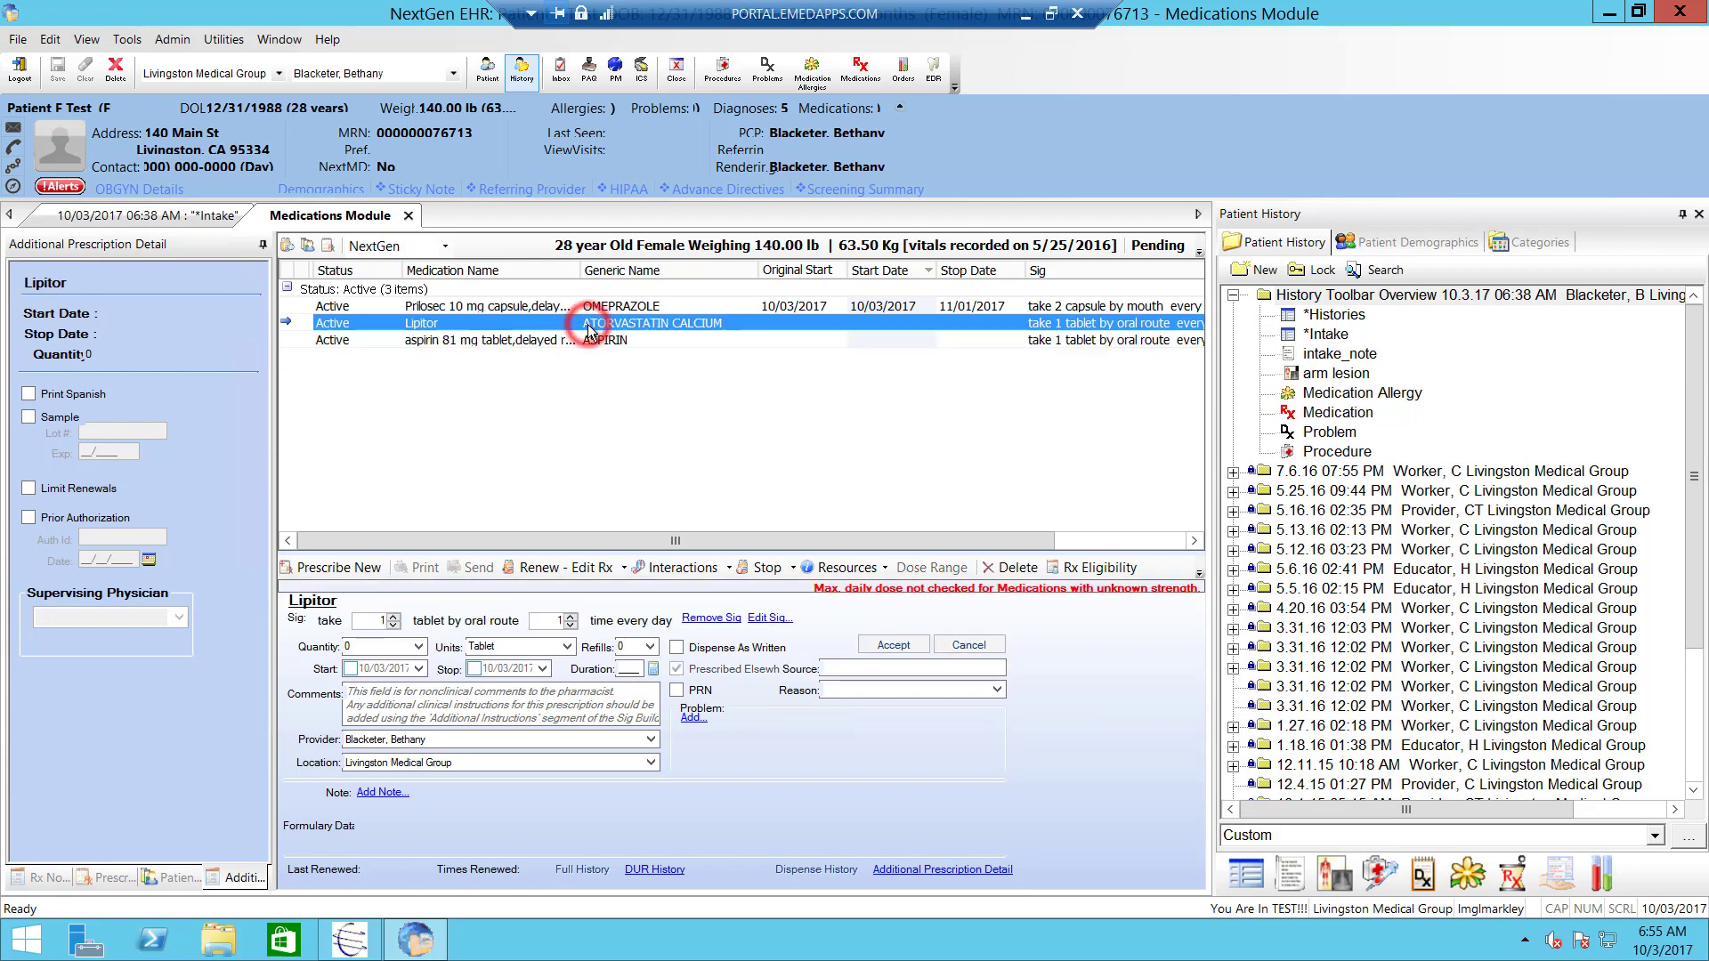
left_click(588, 307)
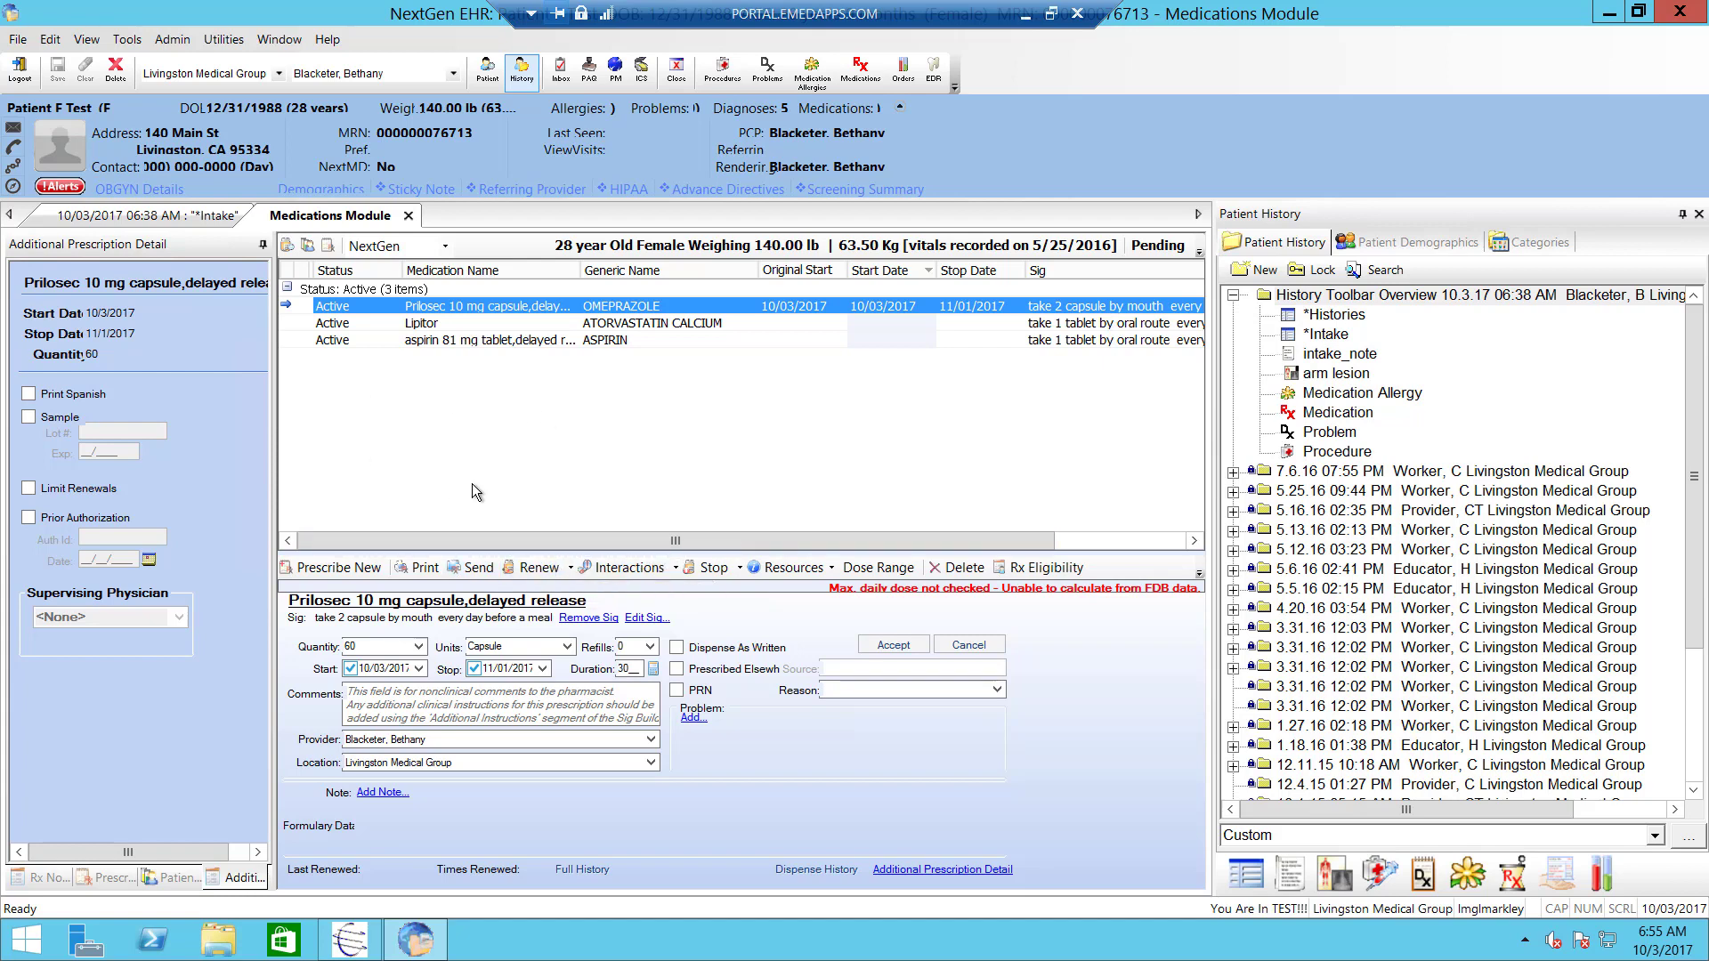
left_click(568, 571)
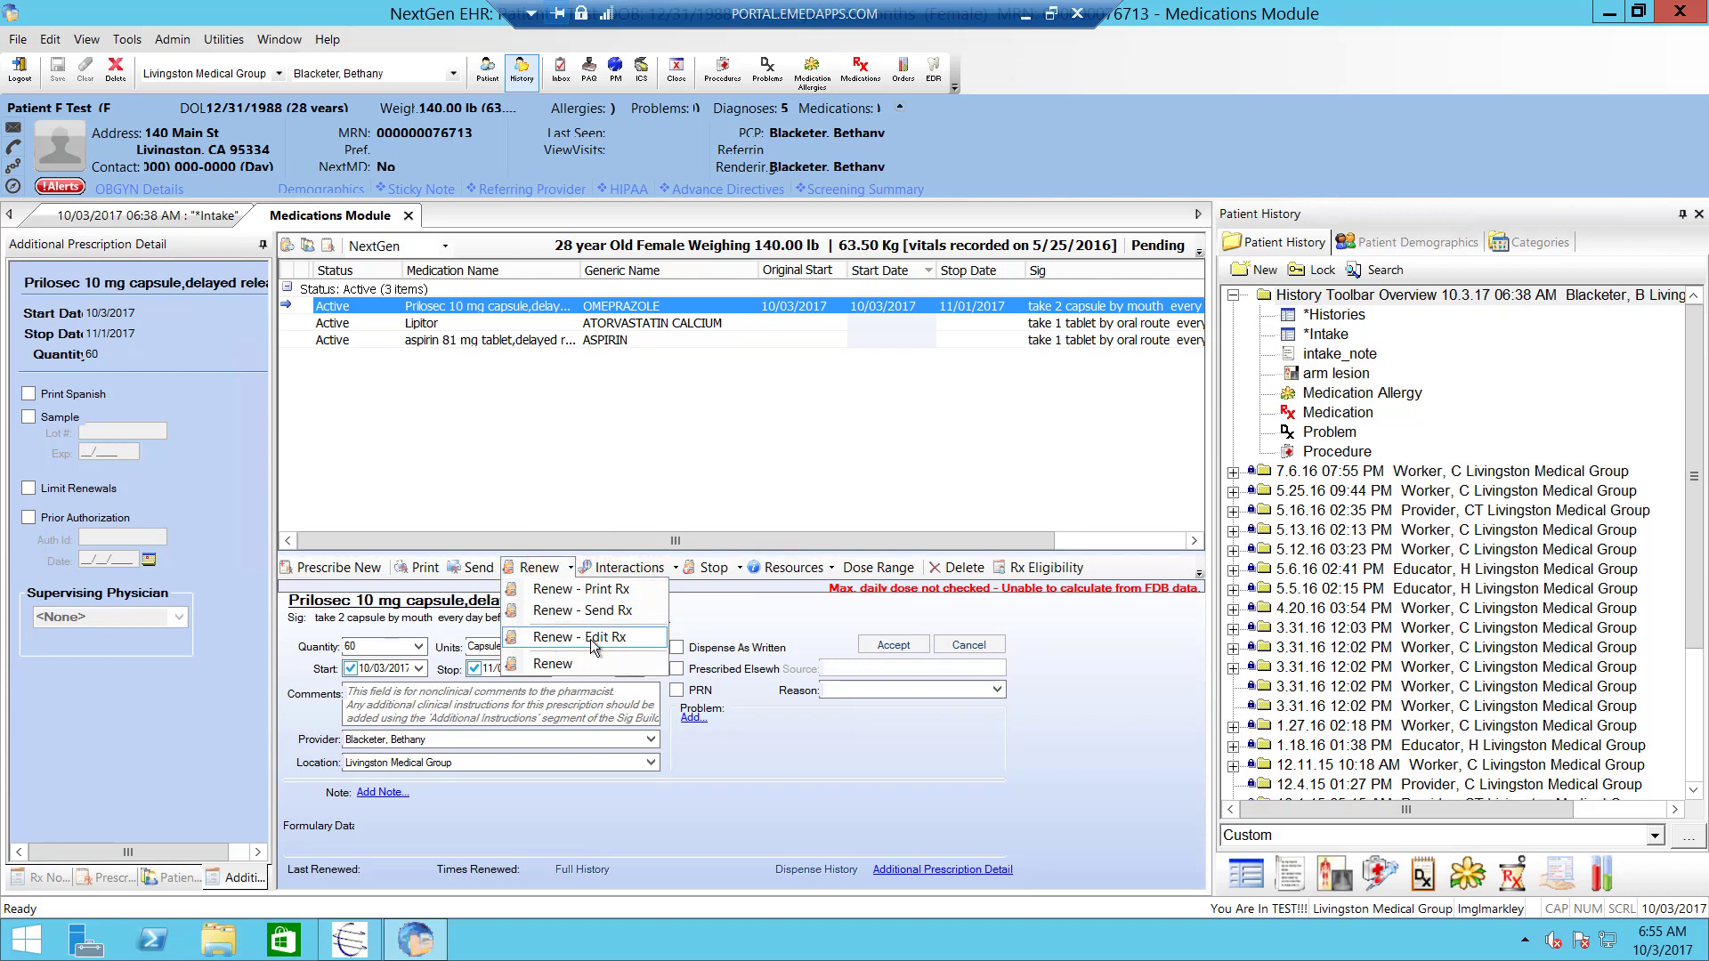
left_click(669, 568)
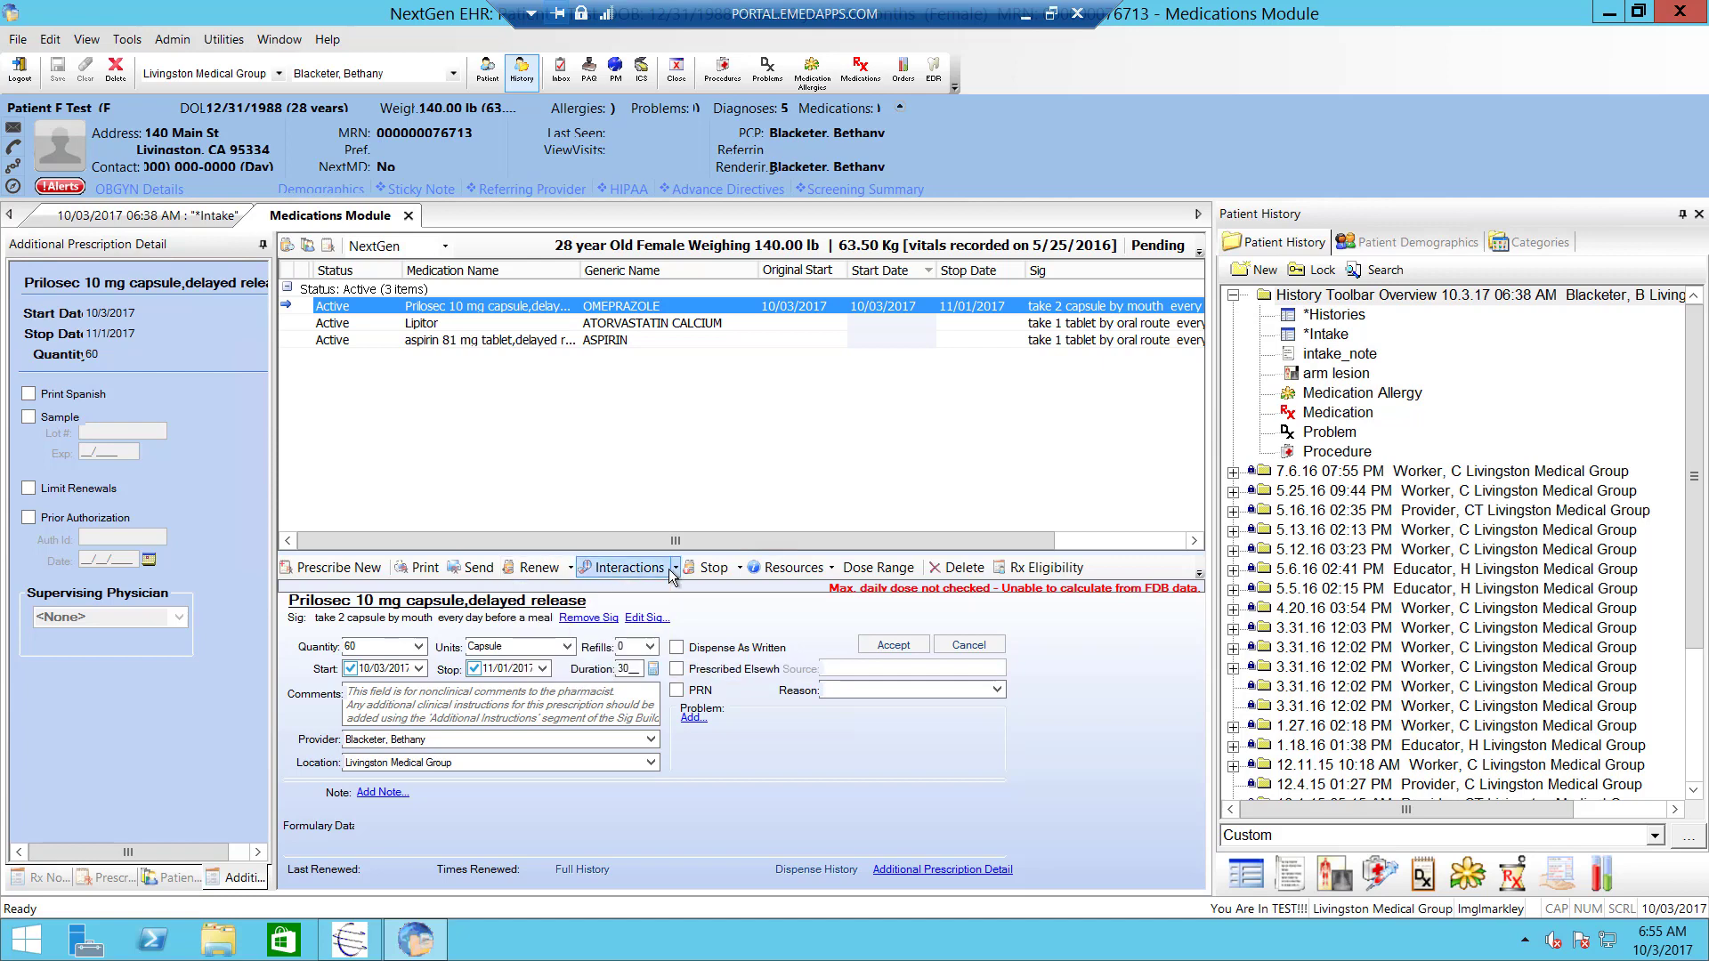
- Search penicillin and select the 900k/300k unit/2 mL syringe as brand Bicillin C-R
left_click(362, 570)
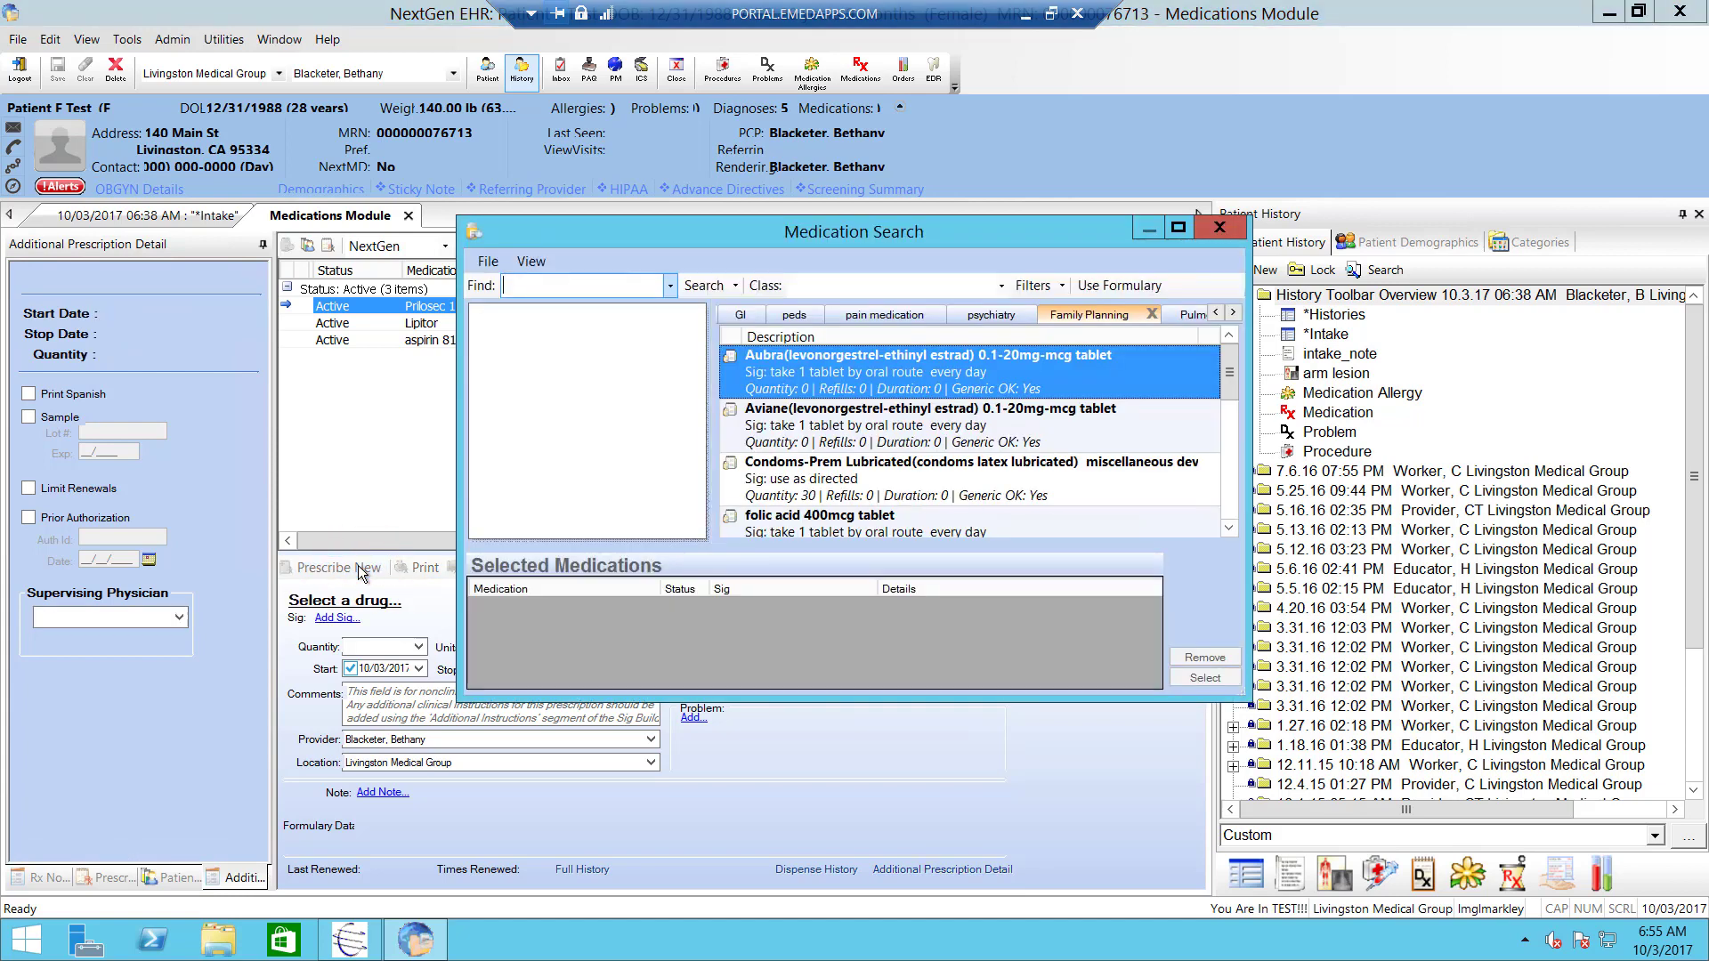
type("pen")
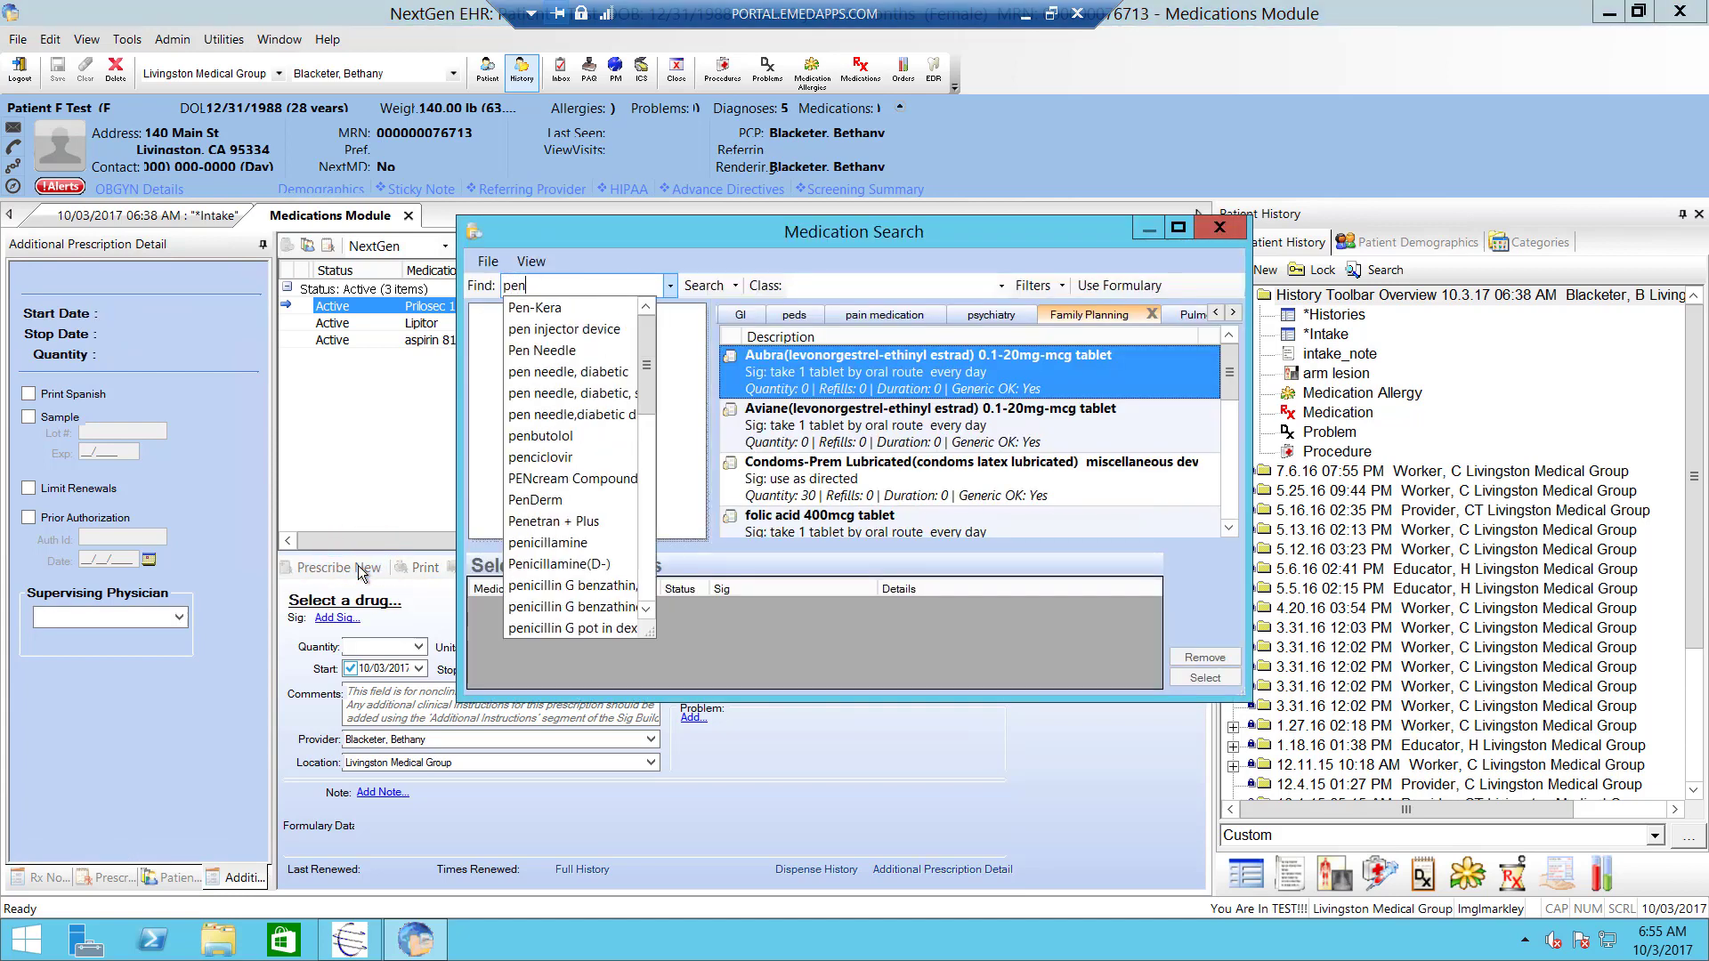
type("icill")
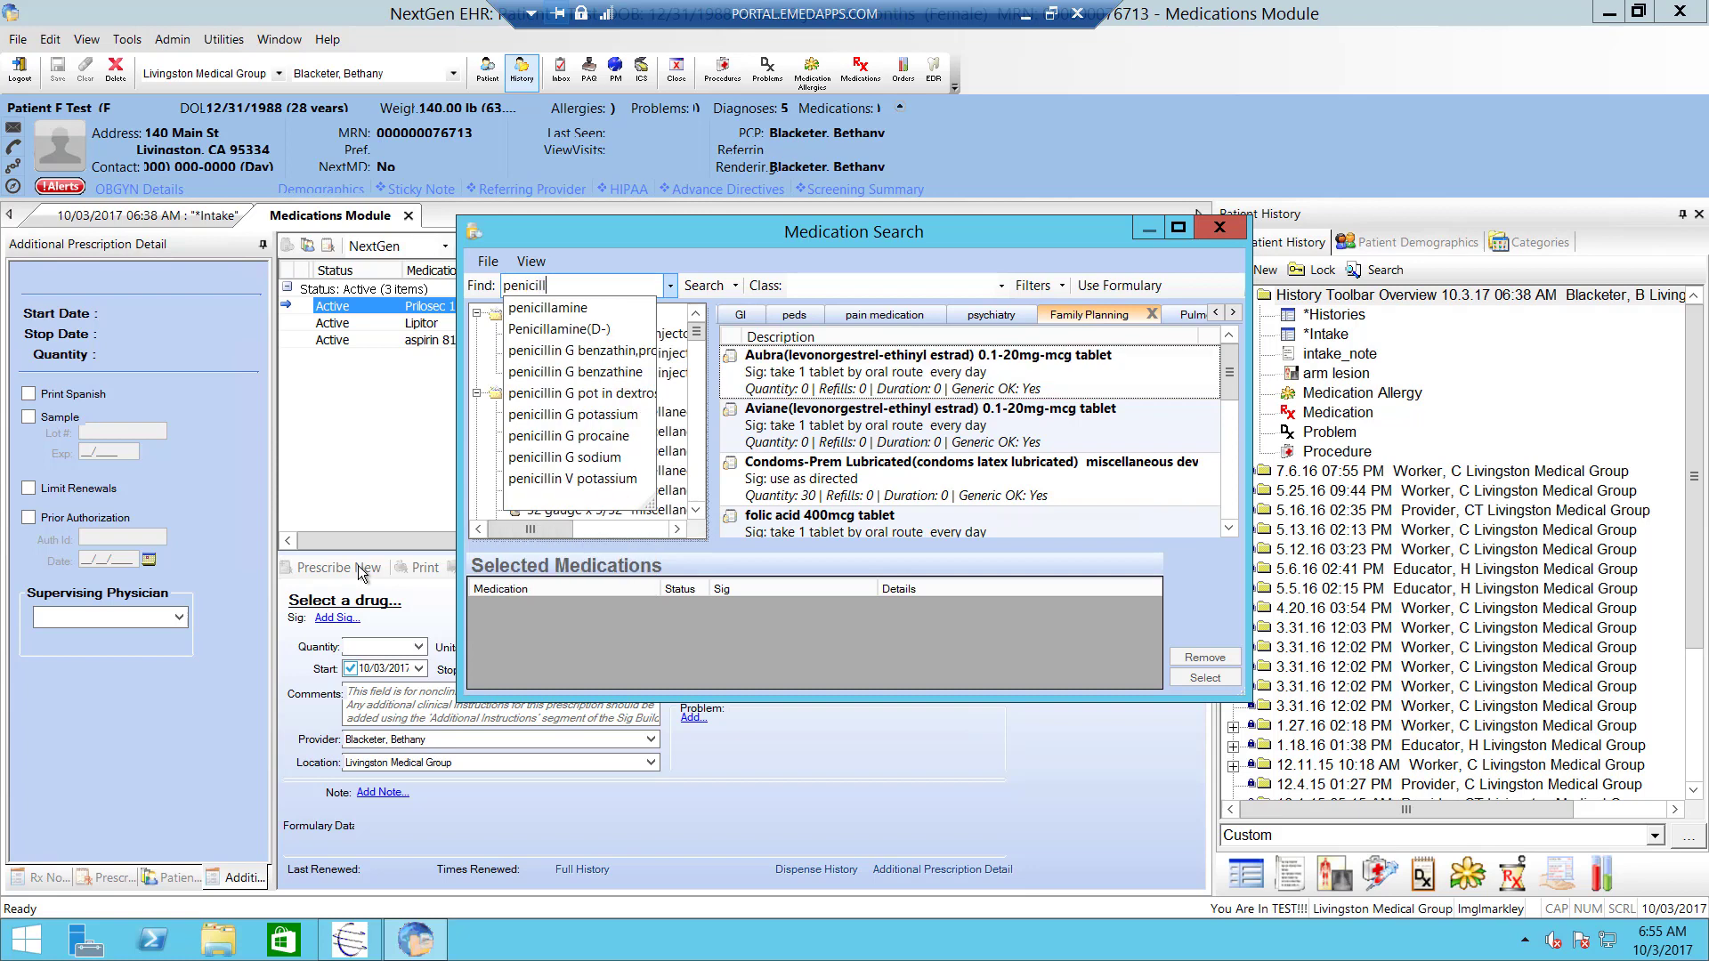
type("in")
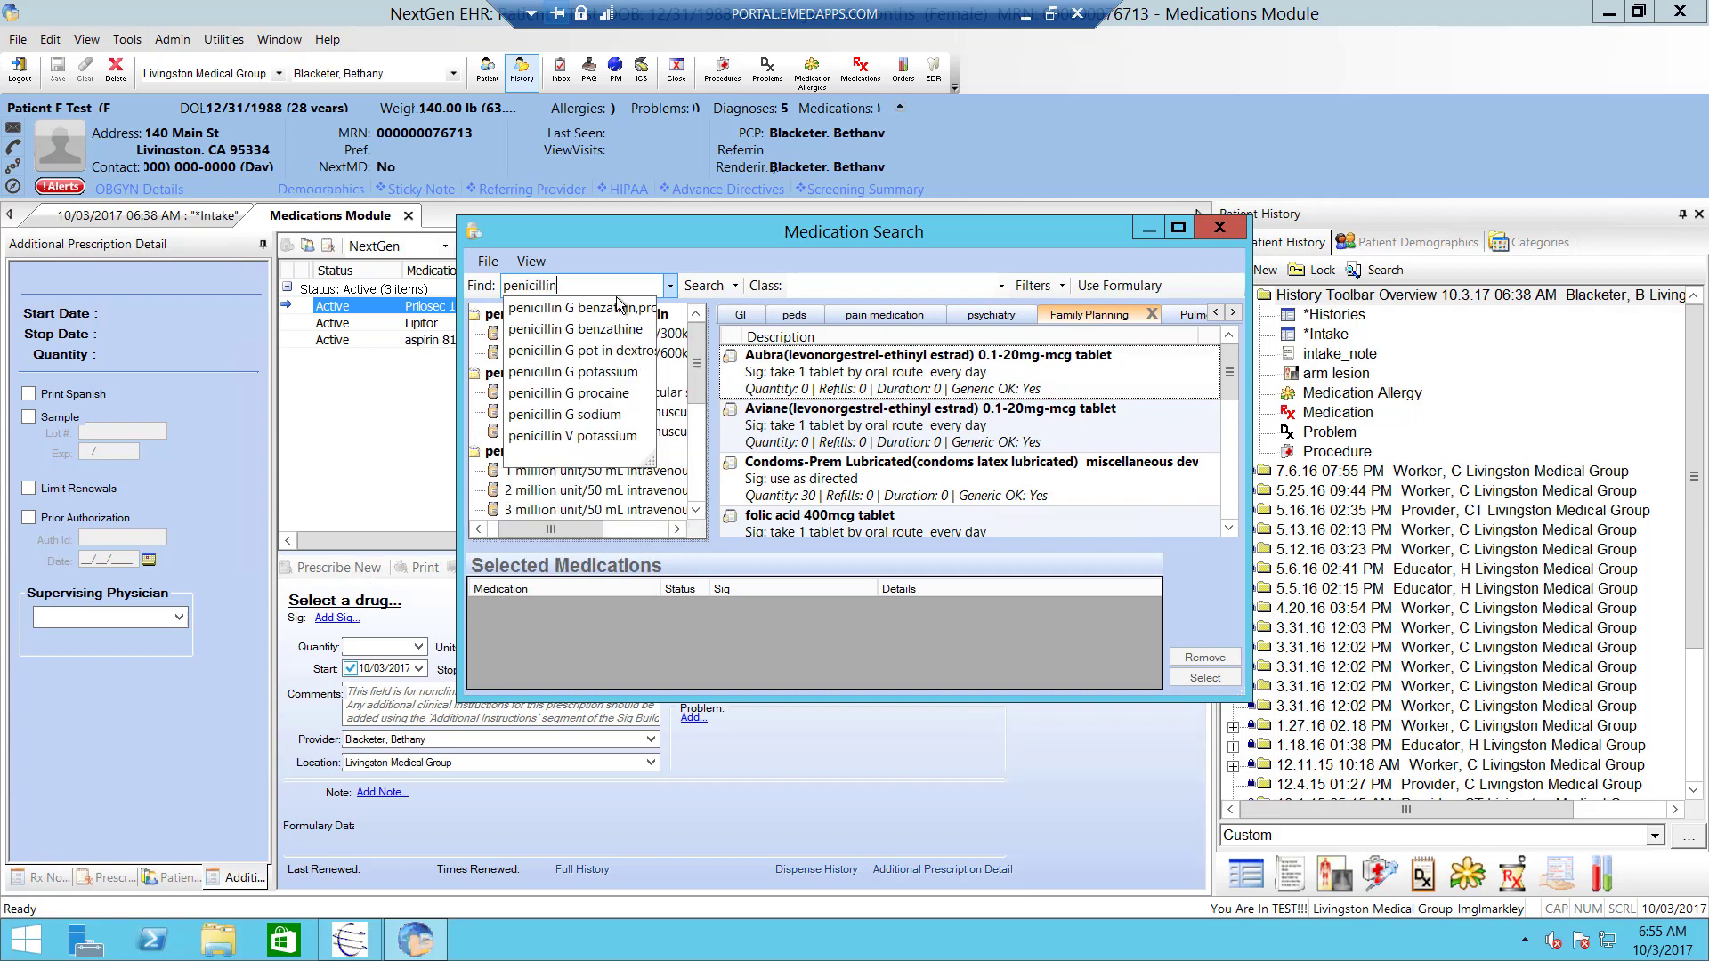
left_click(612, 311)
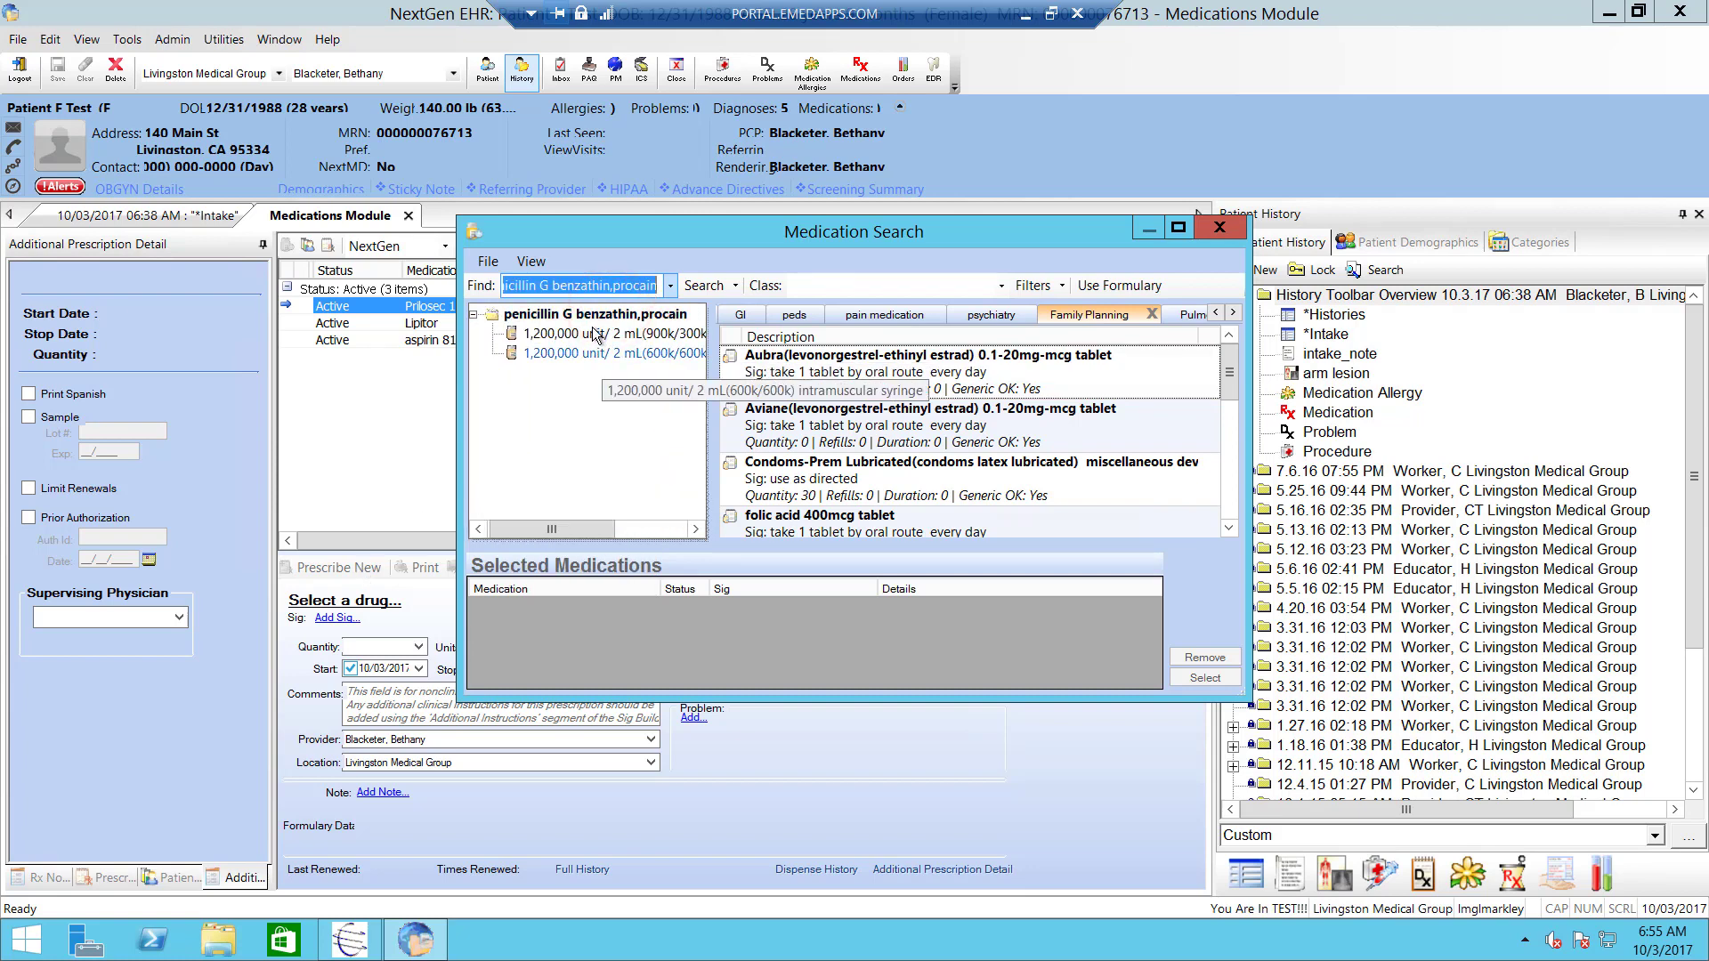
left_click(593, 334)
left_click(593, 335)
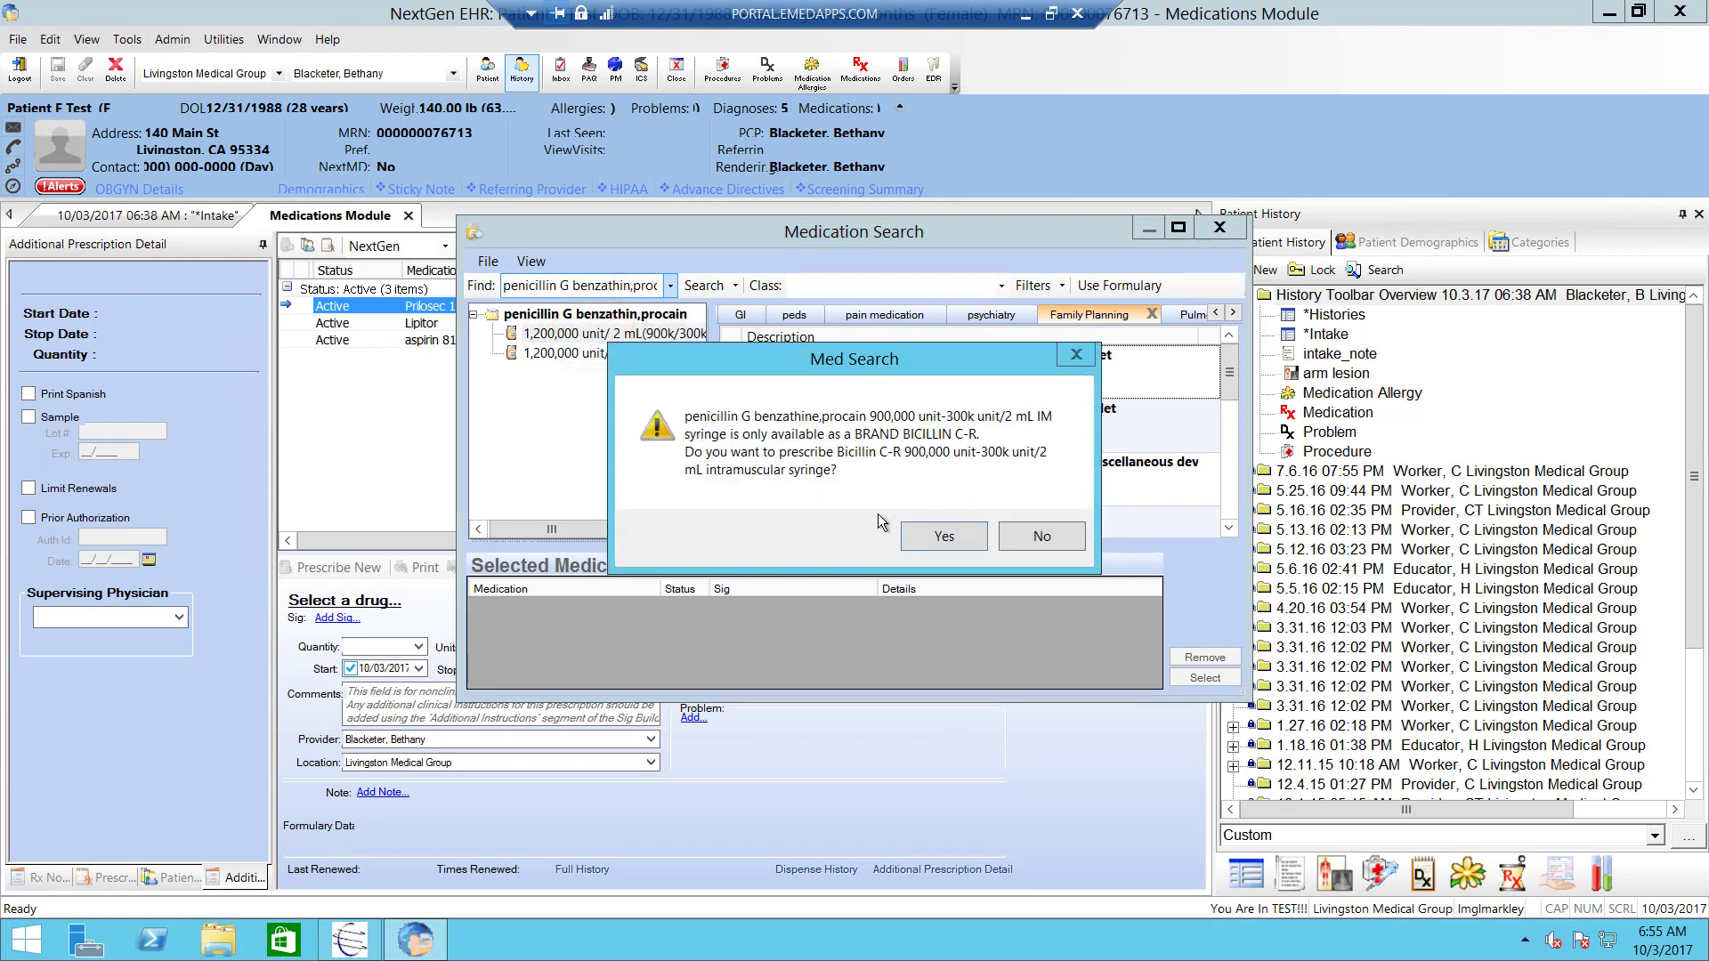
left_click(942, 535)
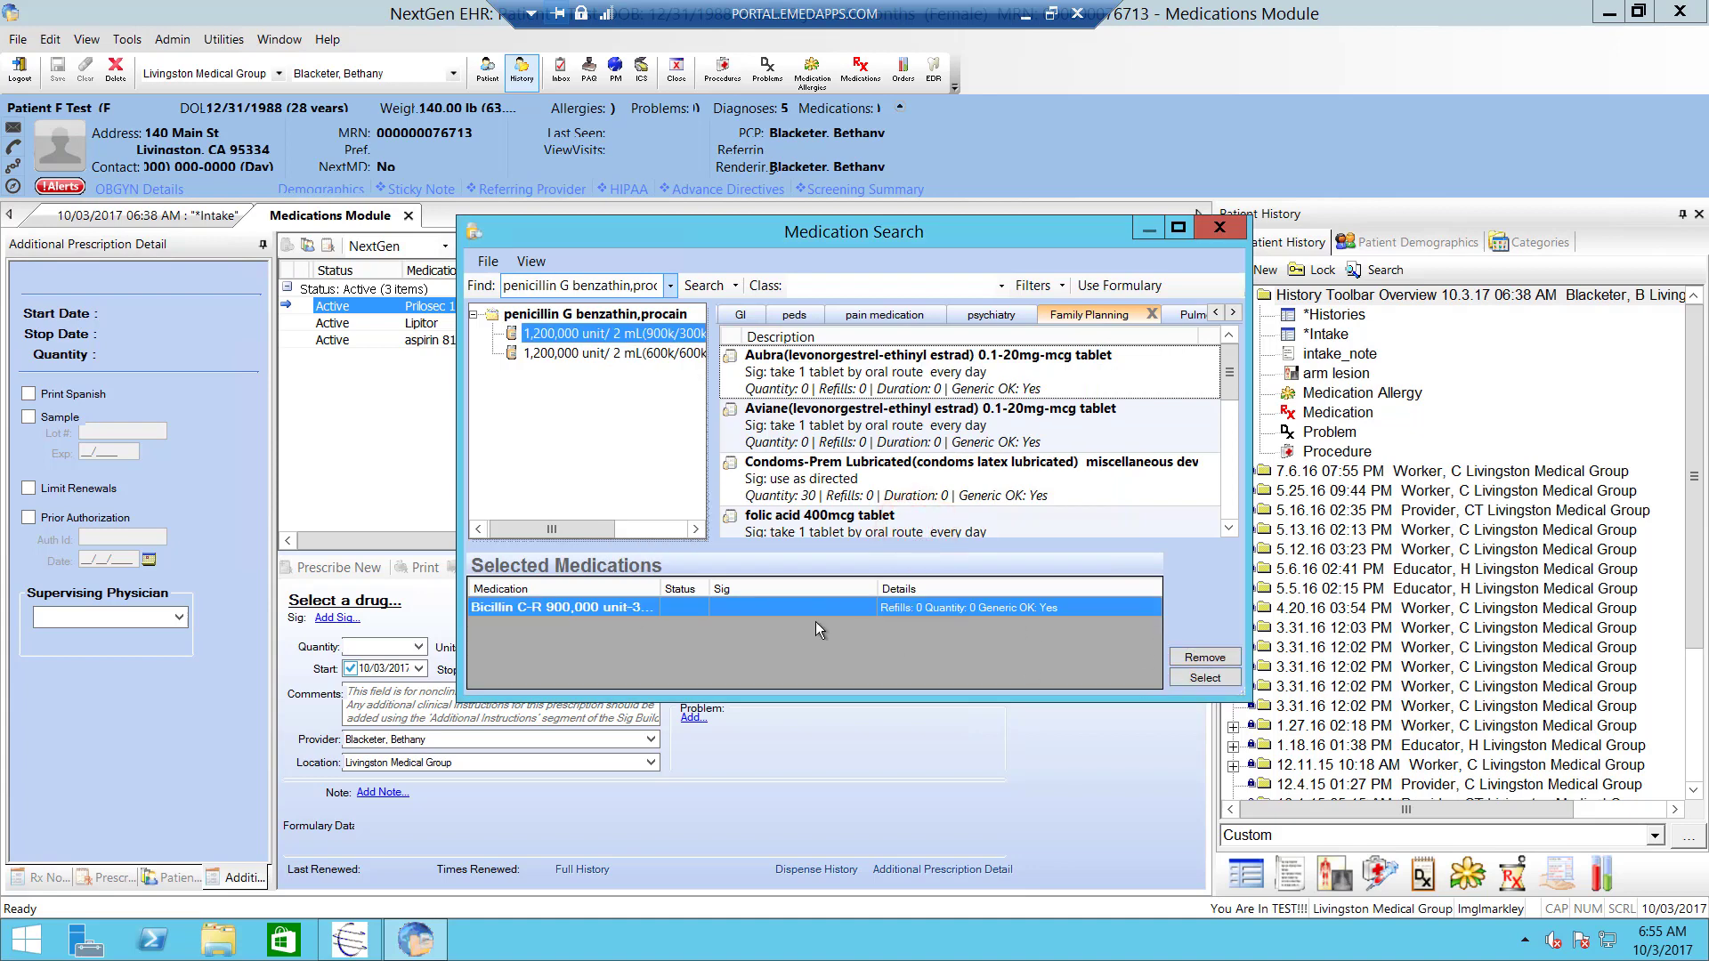
left_click(1204, 678)
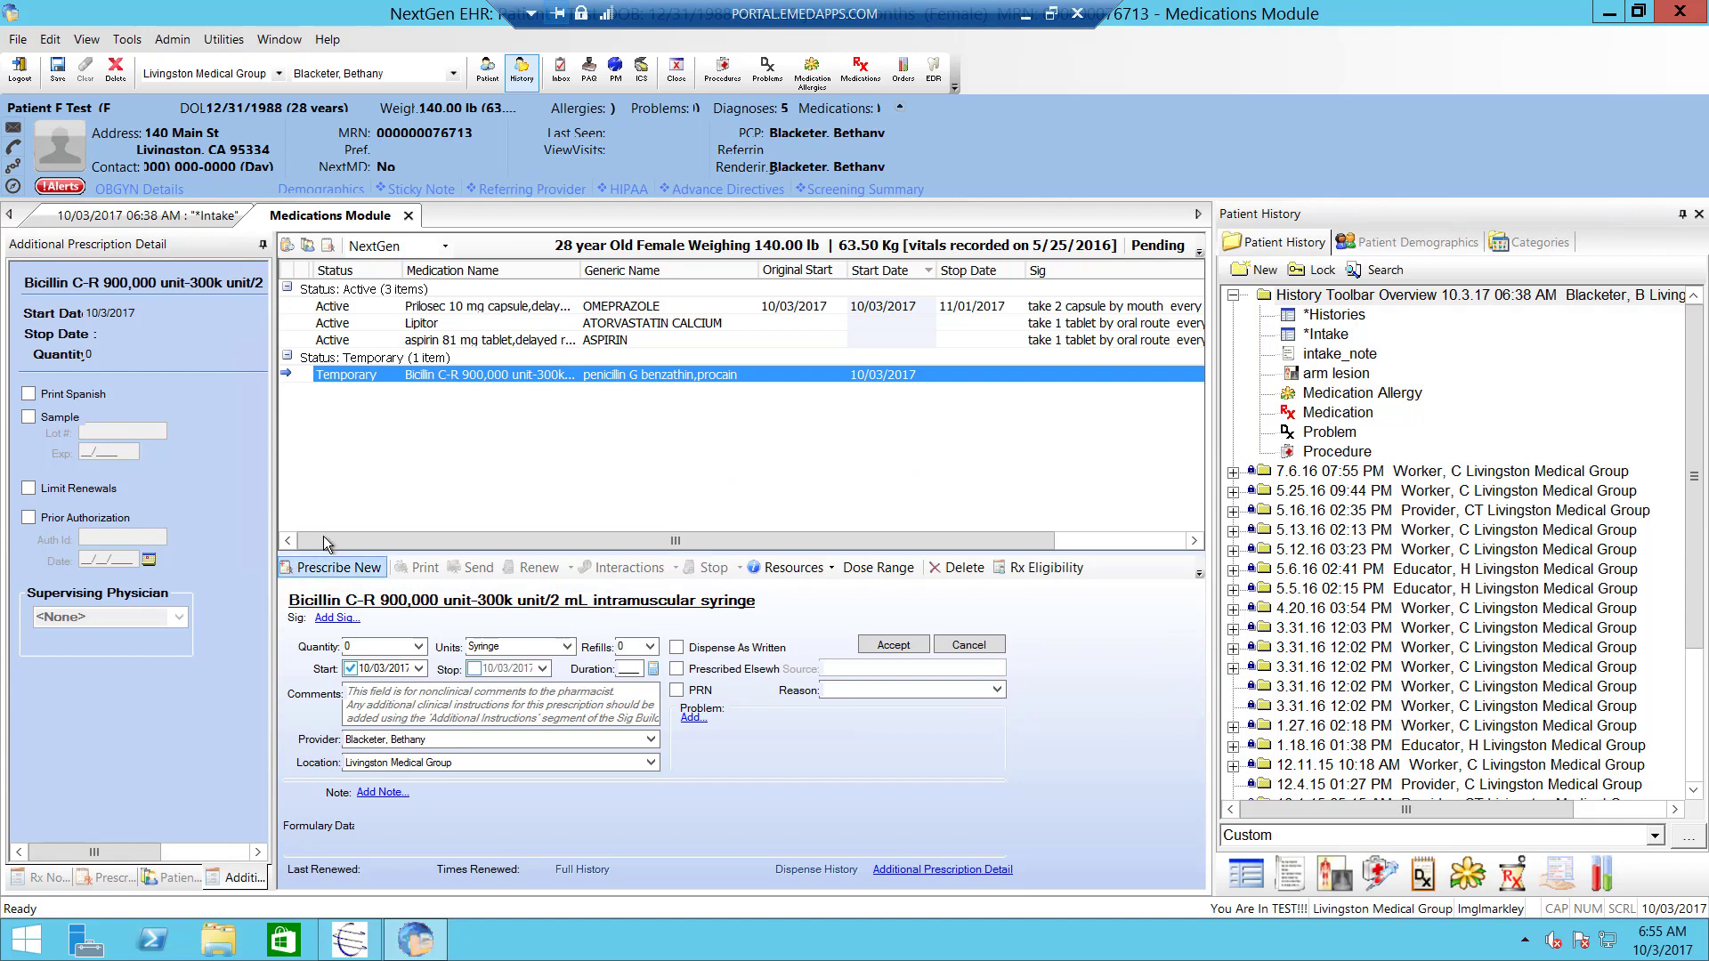
- Give Bicillin C-R the sig 'take one into muscle' and accept the prescription
left_click(875, 649)
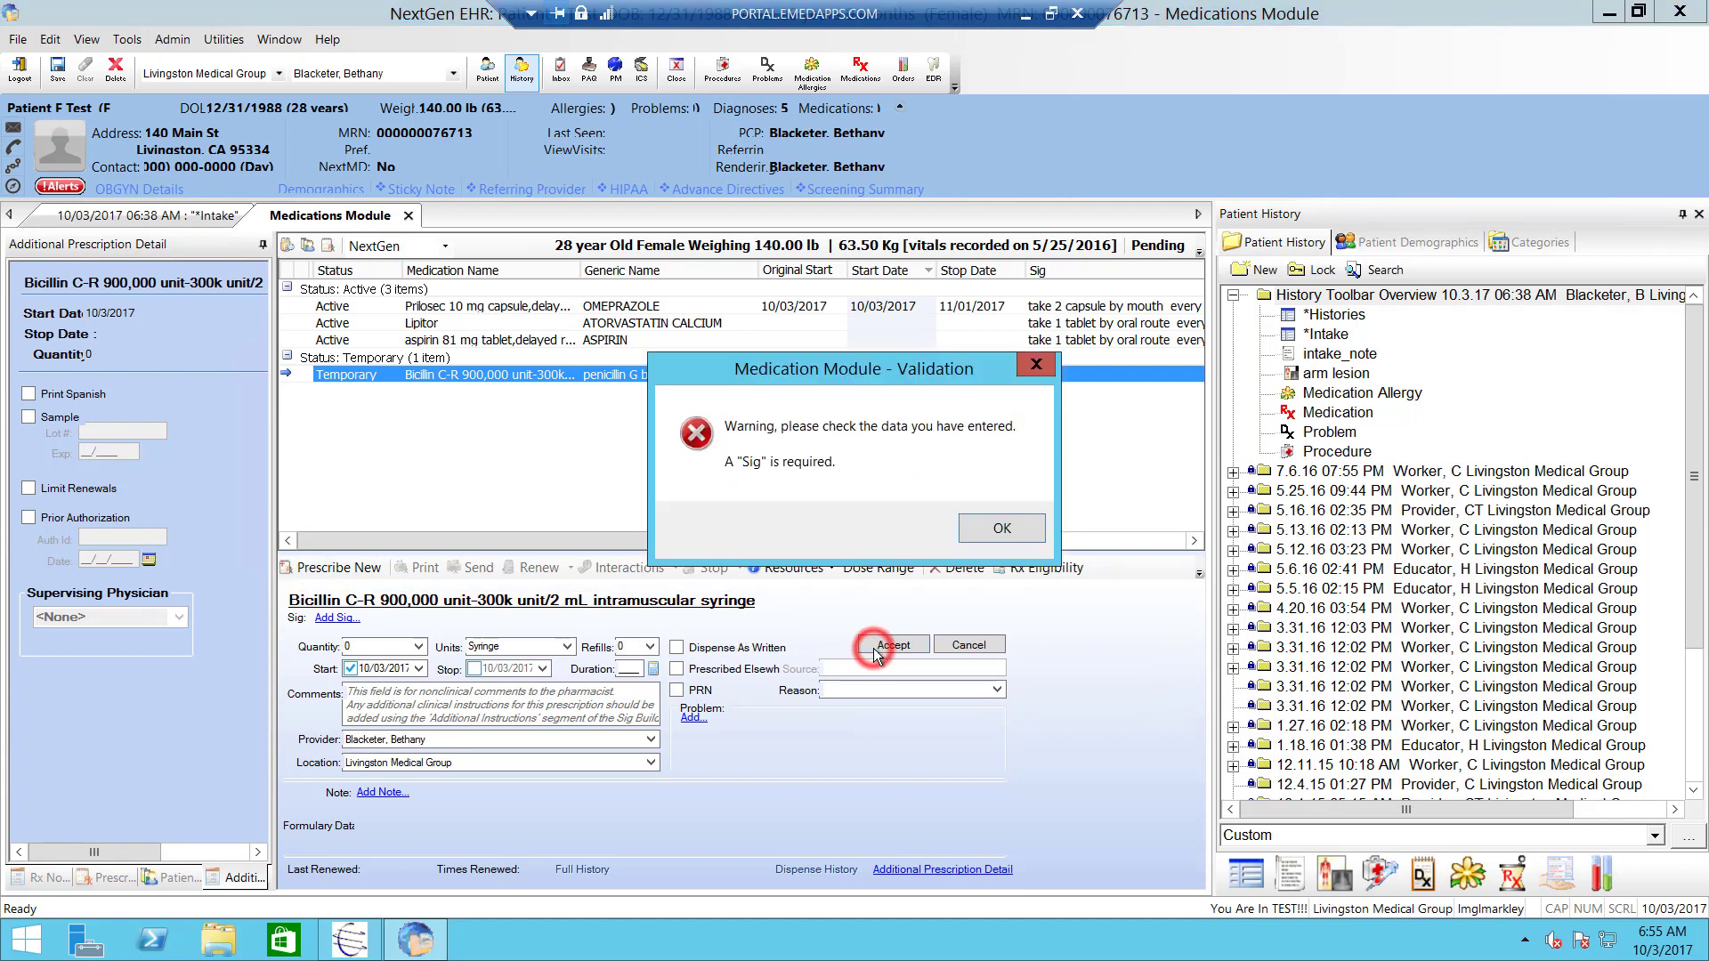
left_click(1002, 529)
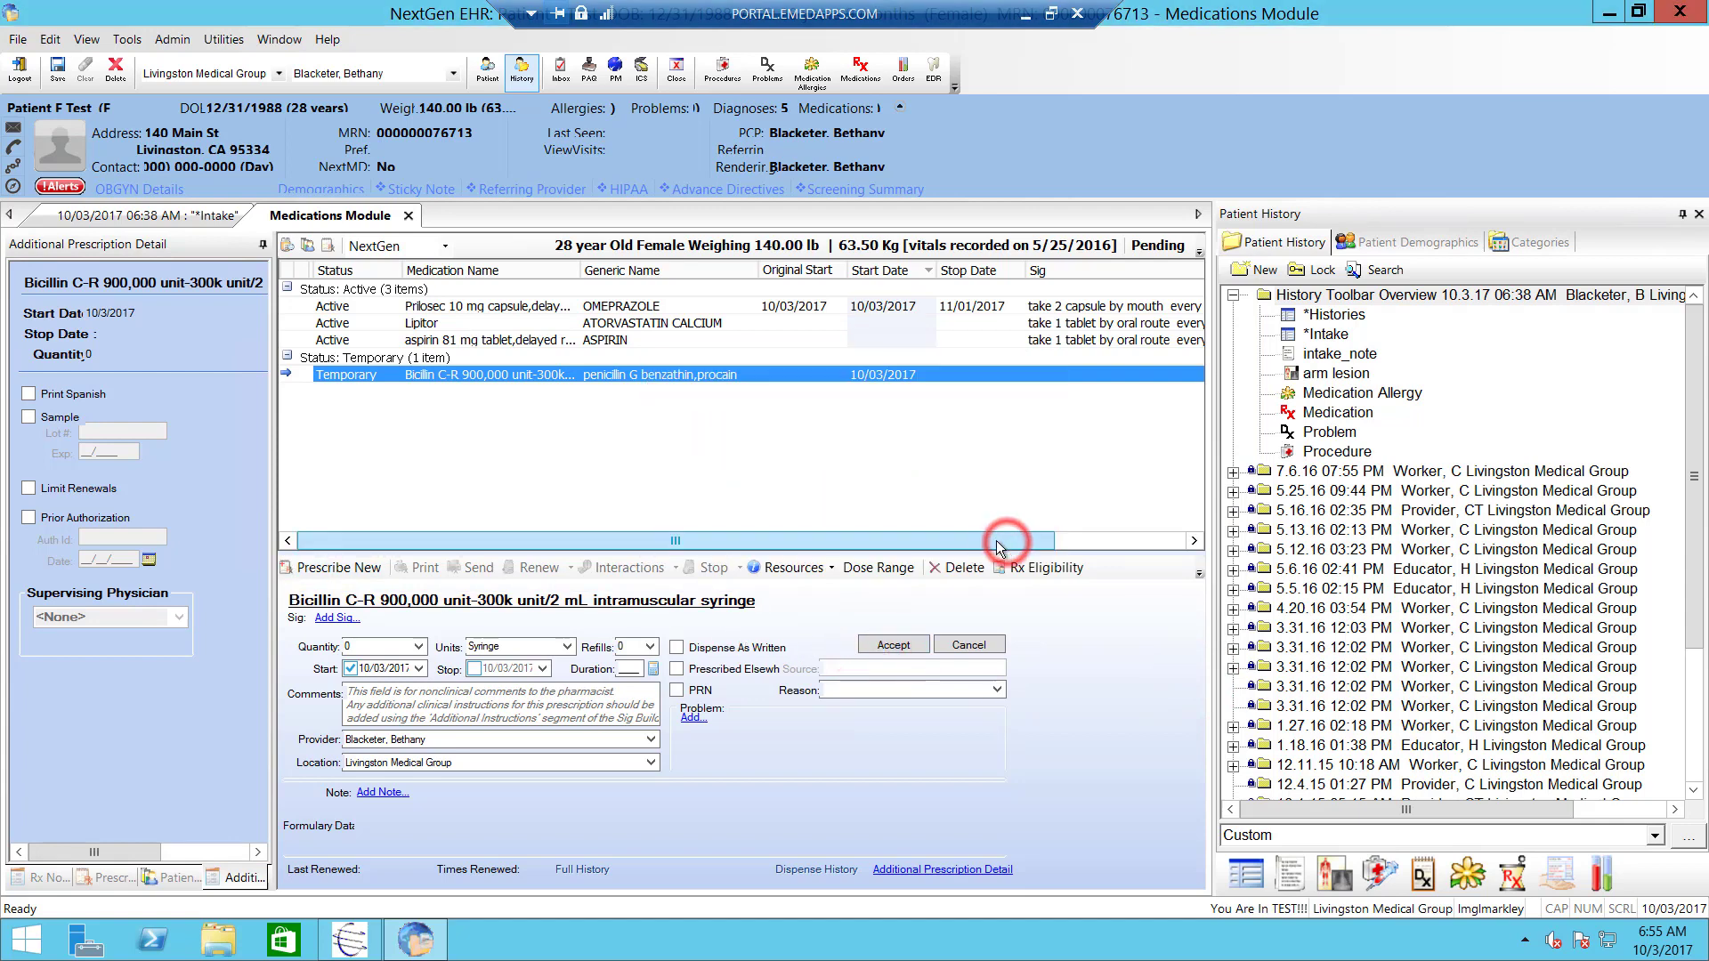
left_click(339, 617)
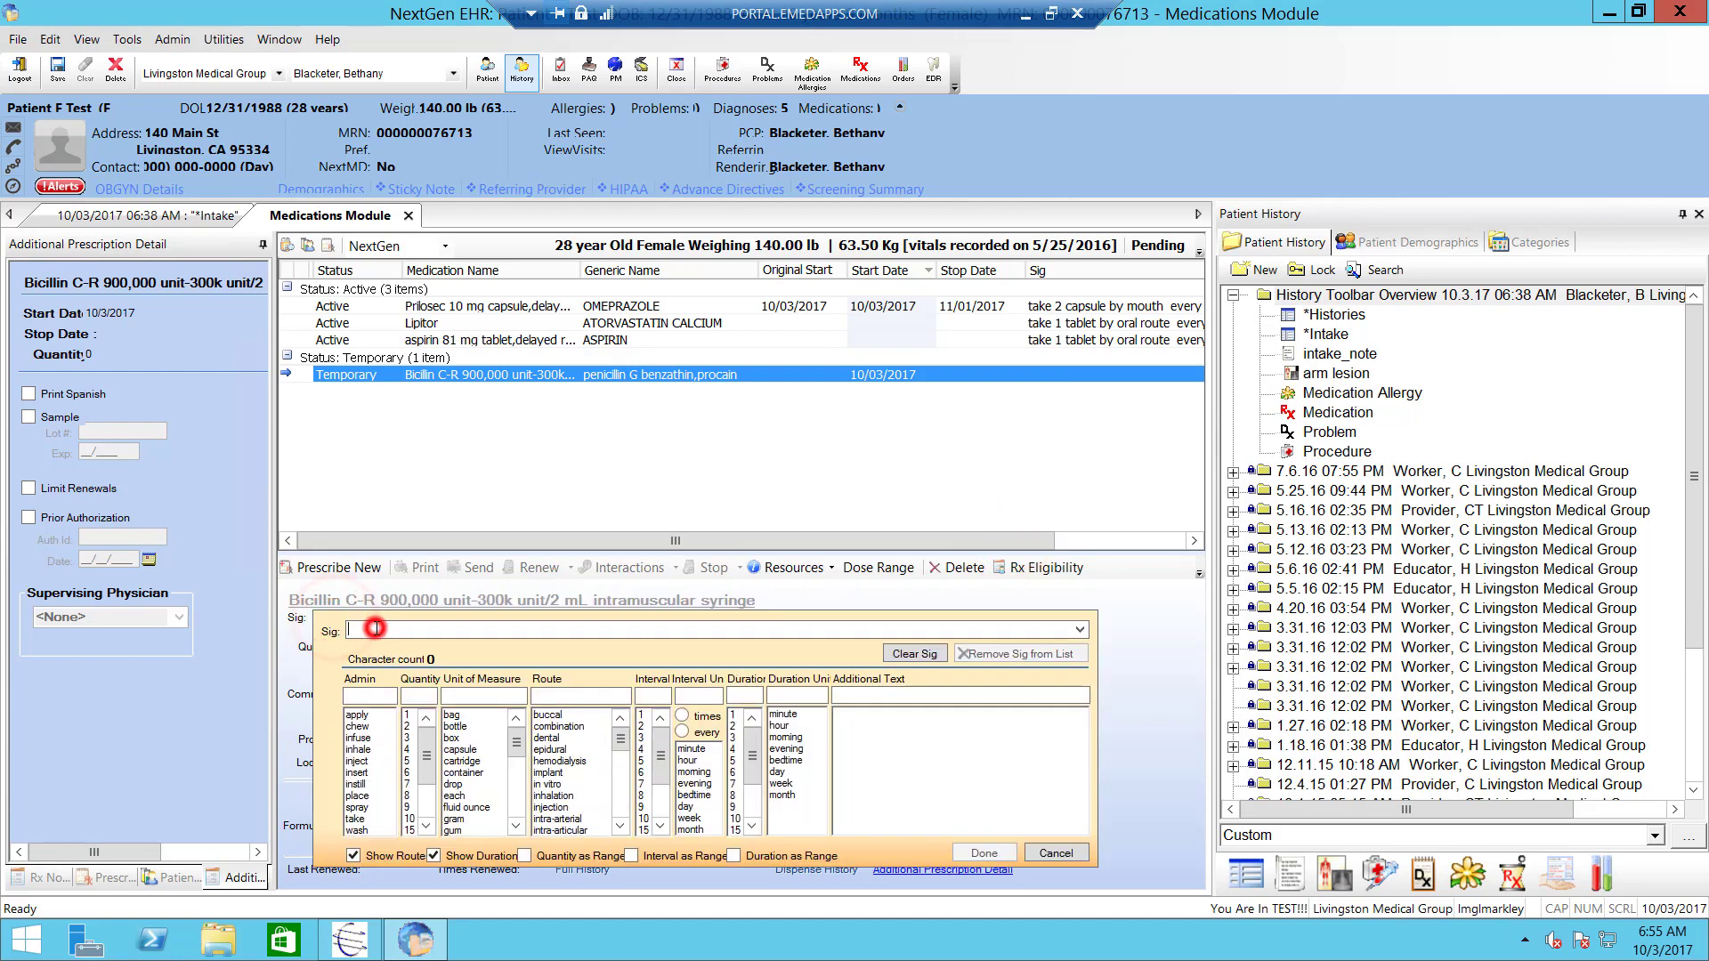
left_click(375, 629)
type("take o")
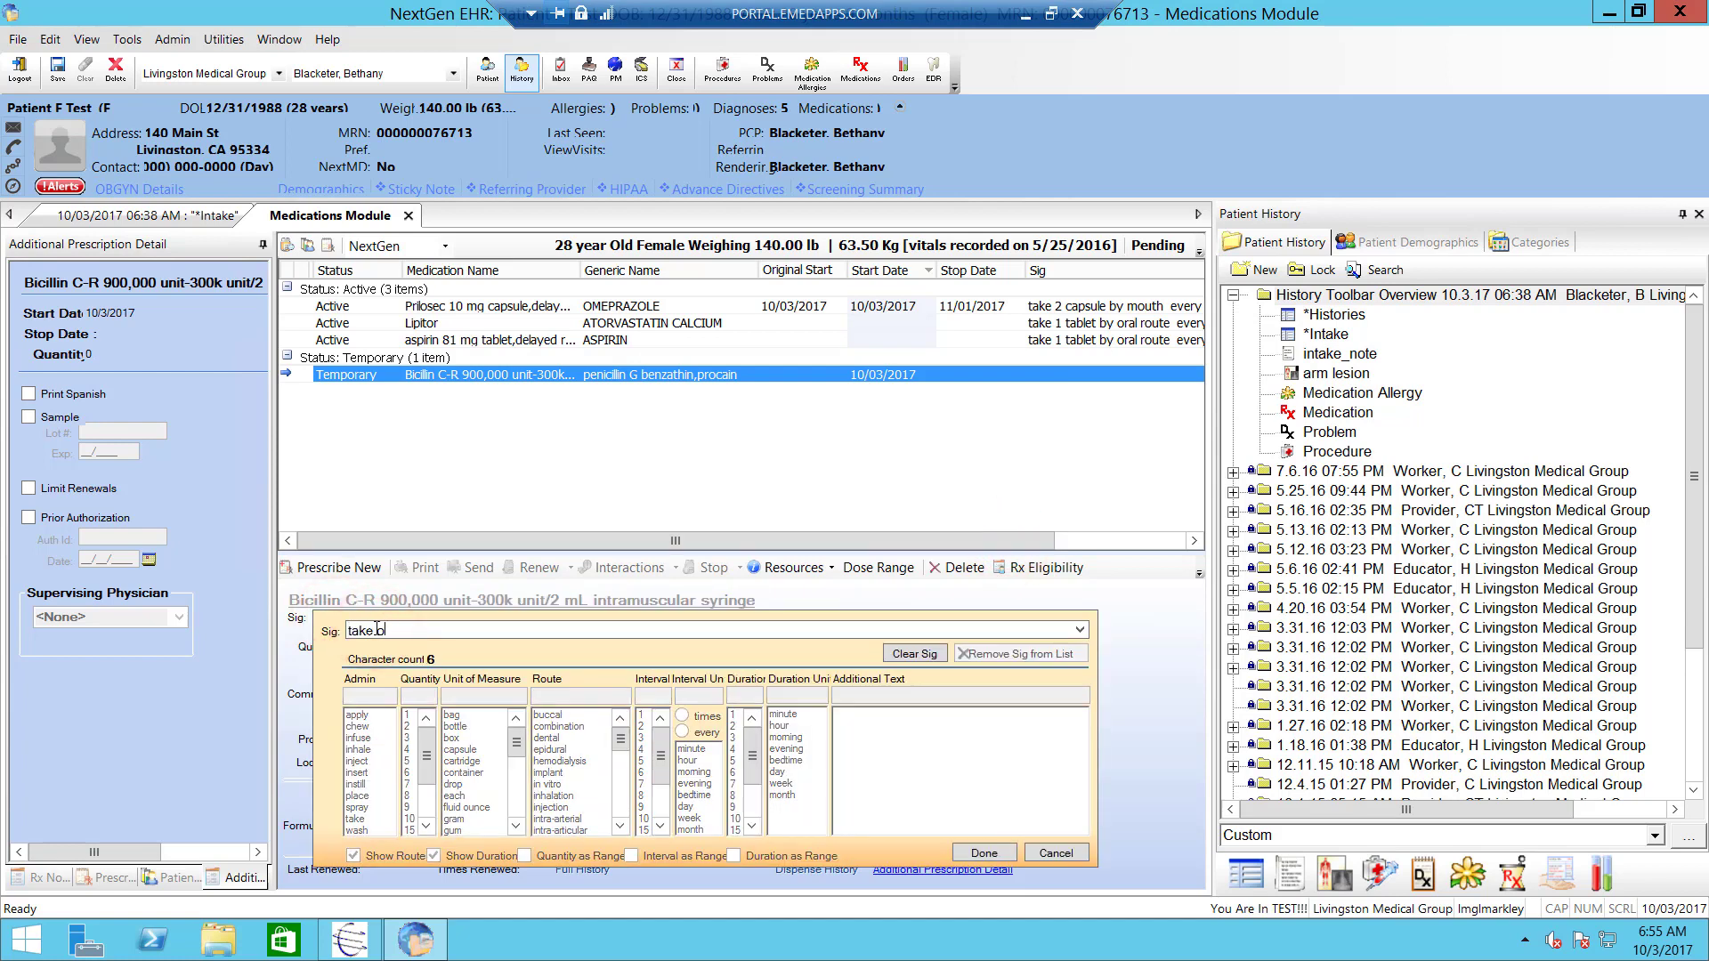
type("ne into muscle")
left_click(985, 853)
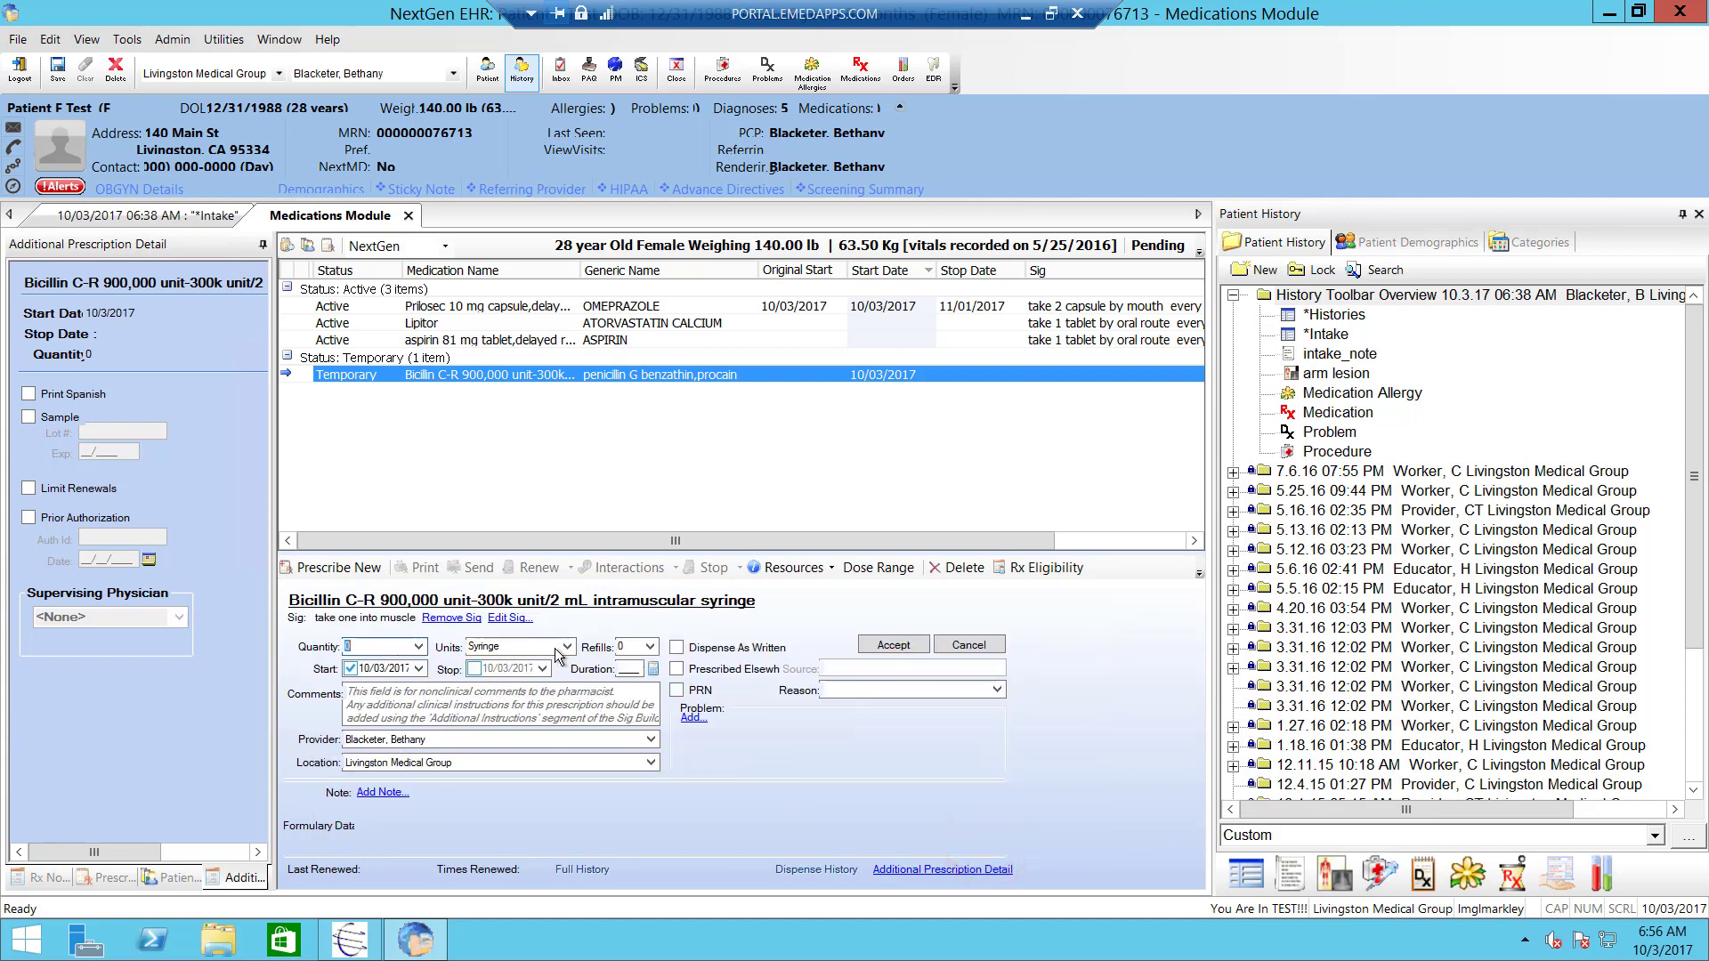
left_click(894, 646)
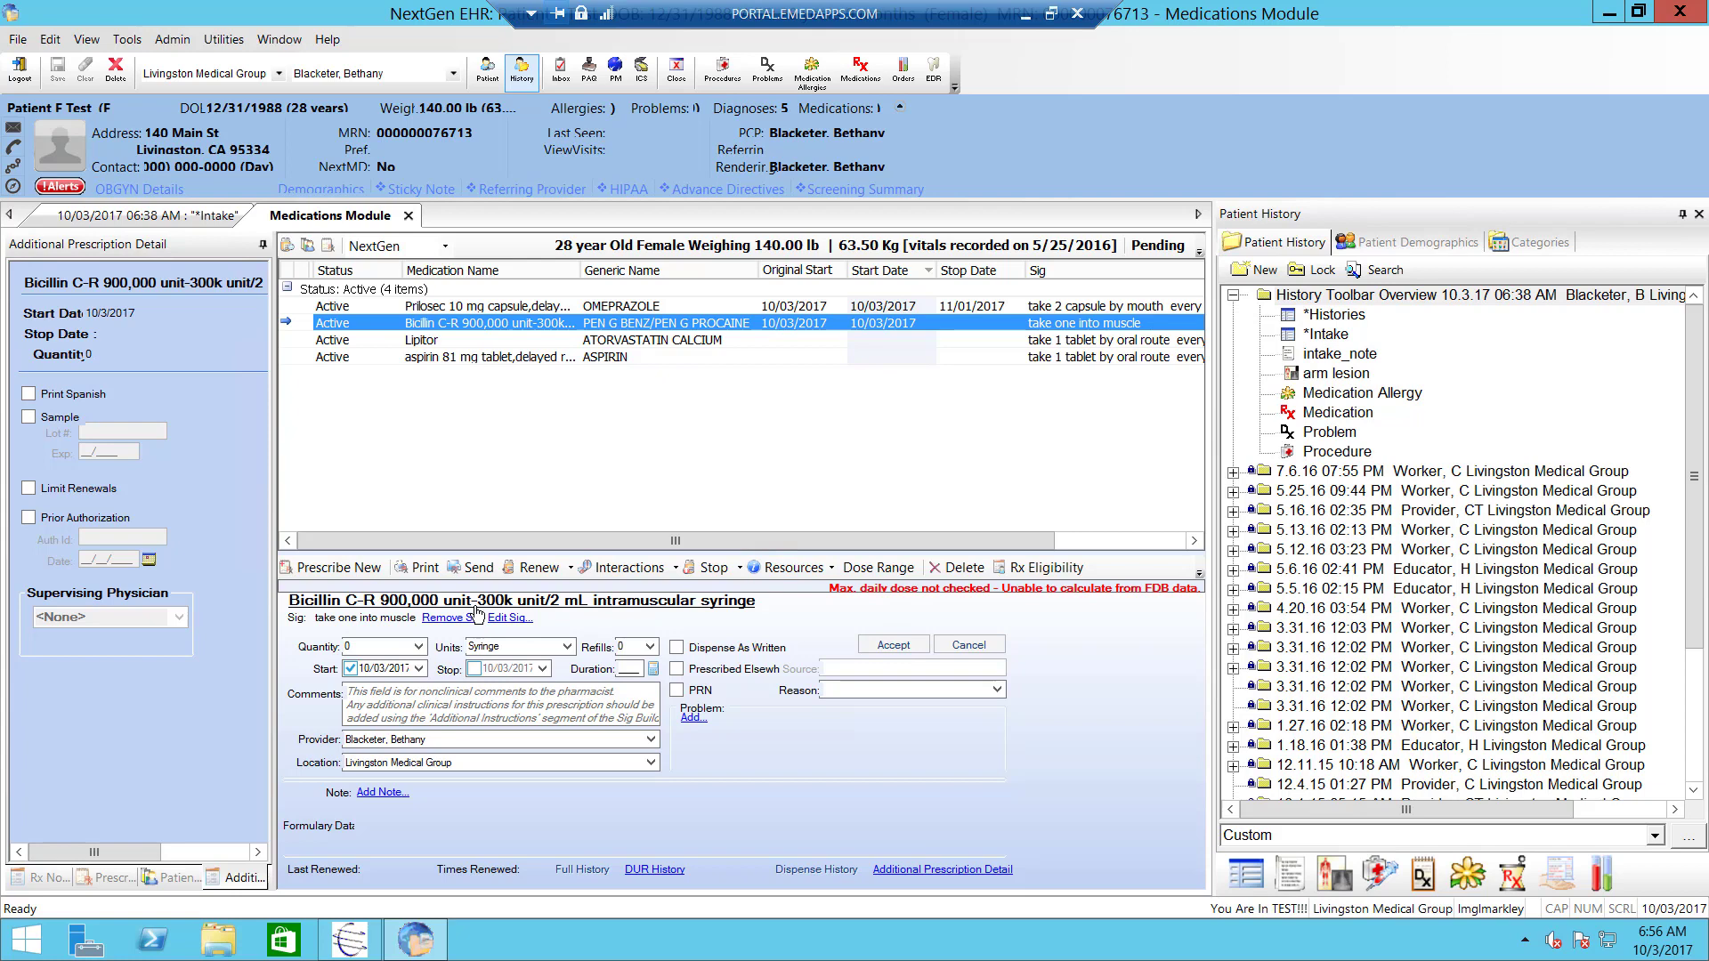
- Run Check Interactions - All on Bicillin C-R, then stop the prescription
left_click(676, 568)
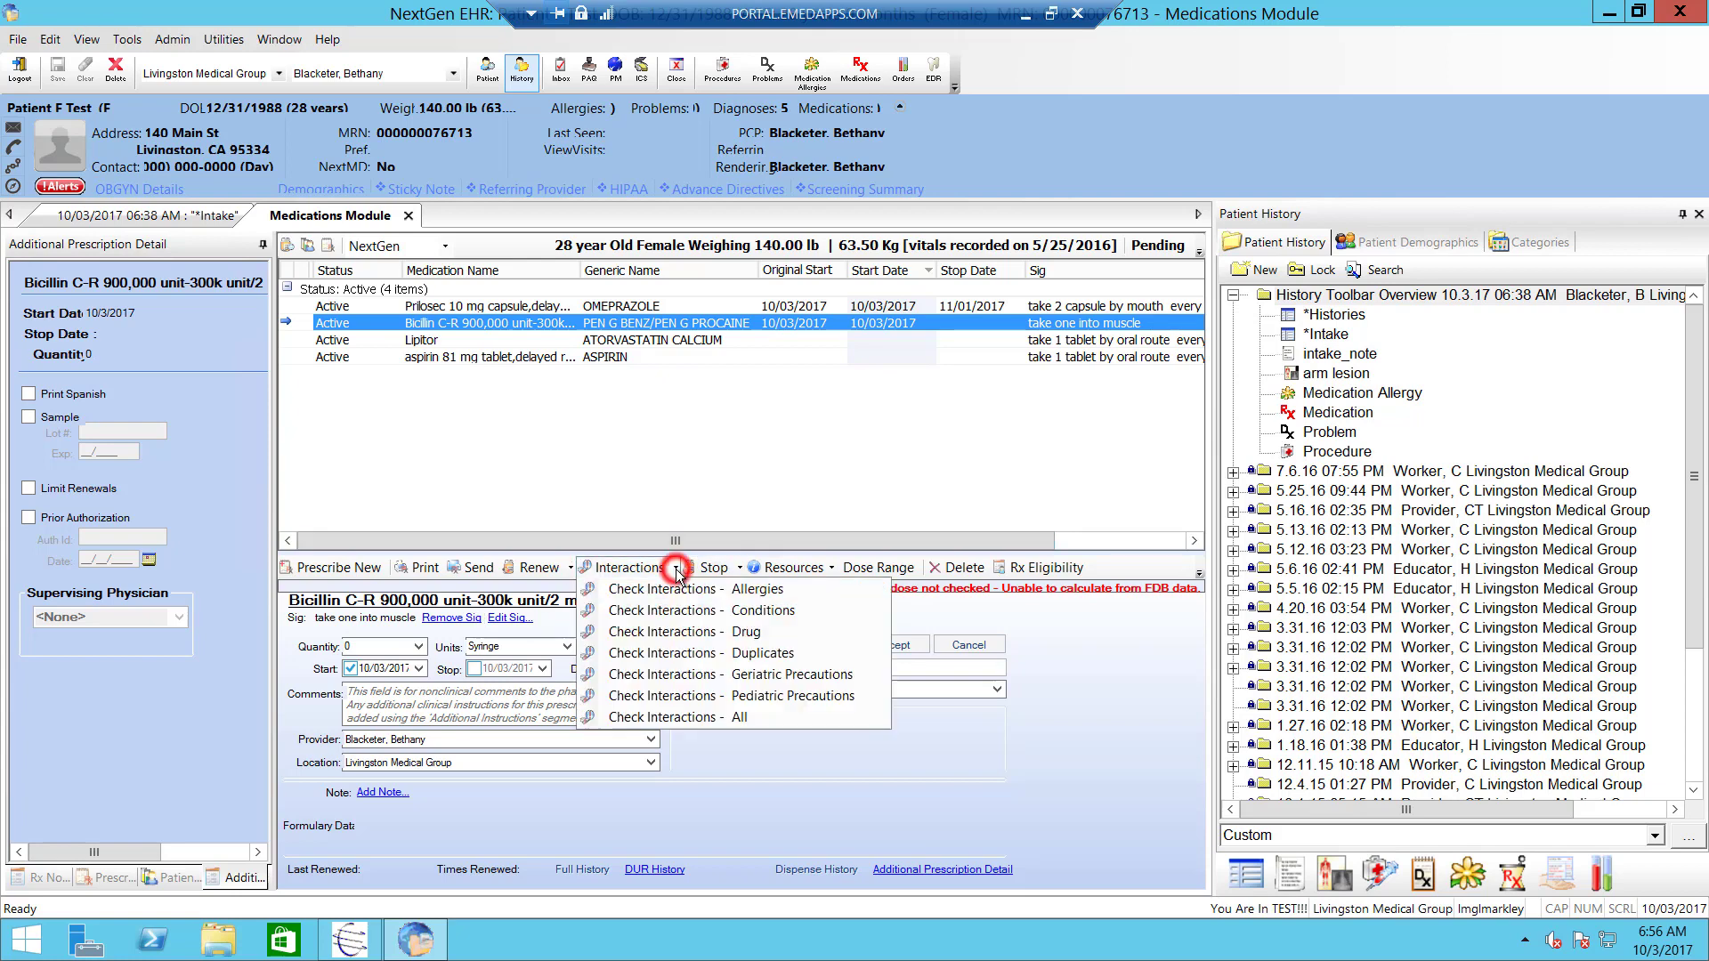
left_click(704, 717)
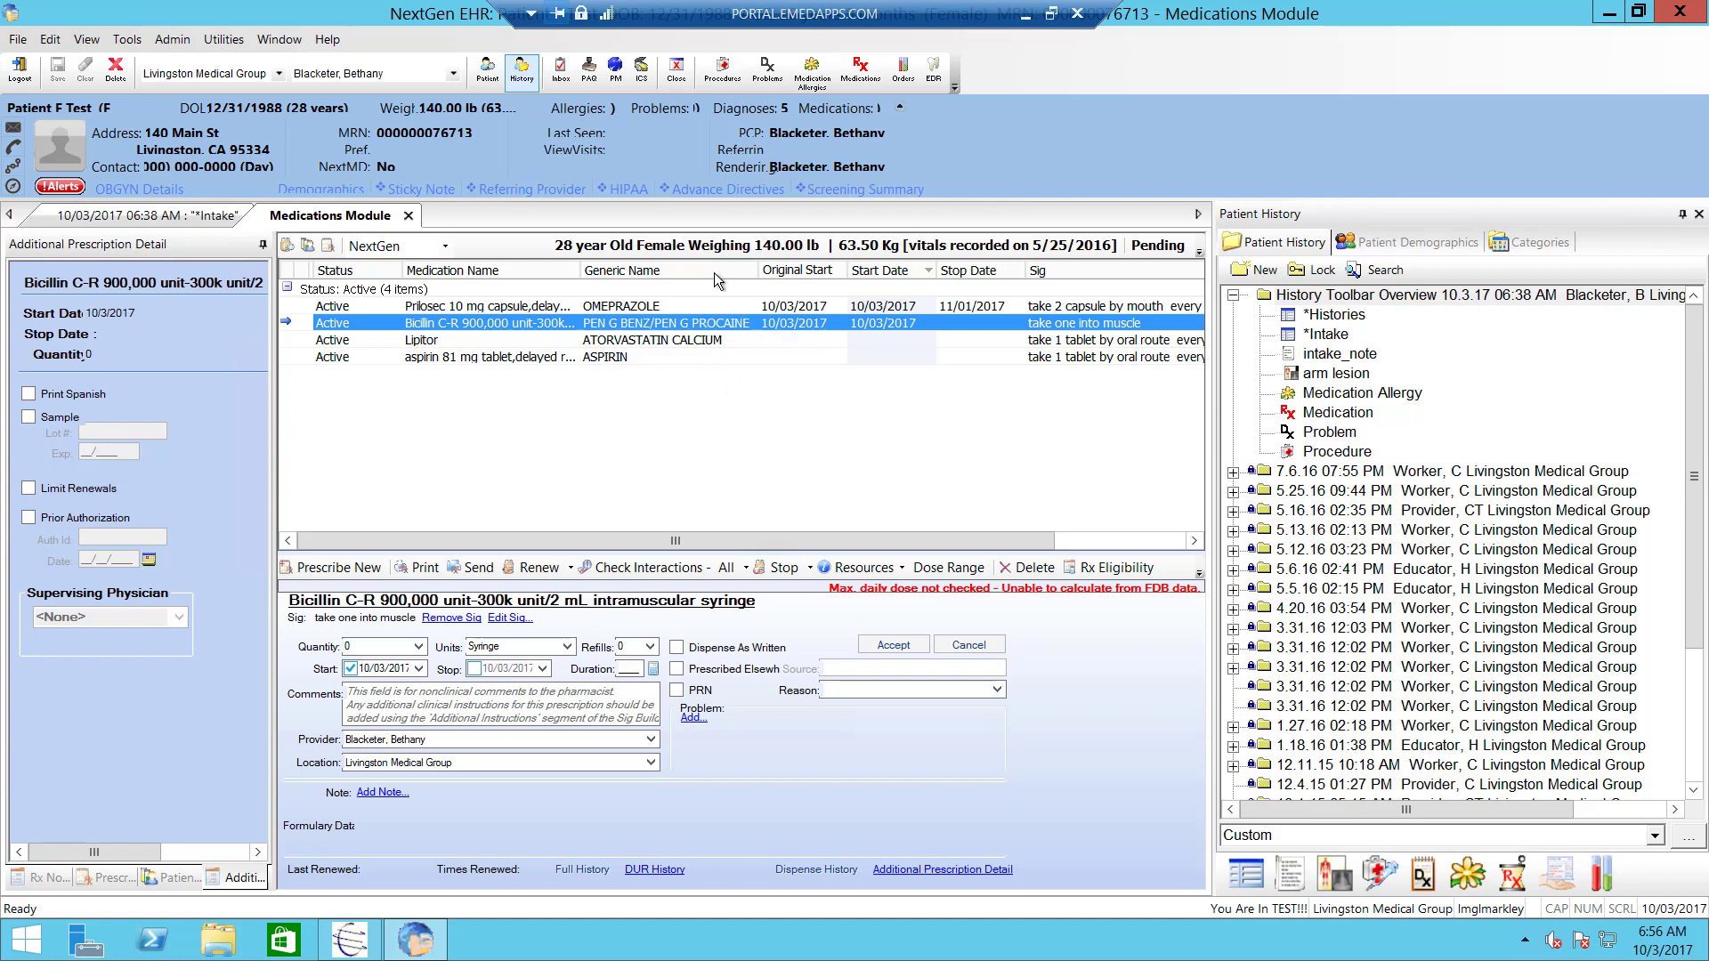
left_click(781, 572)
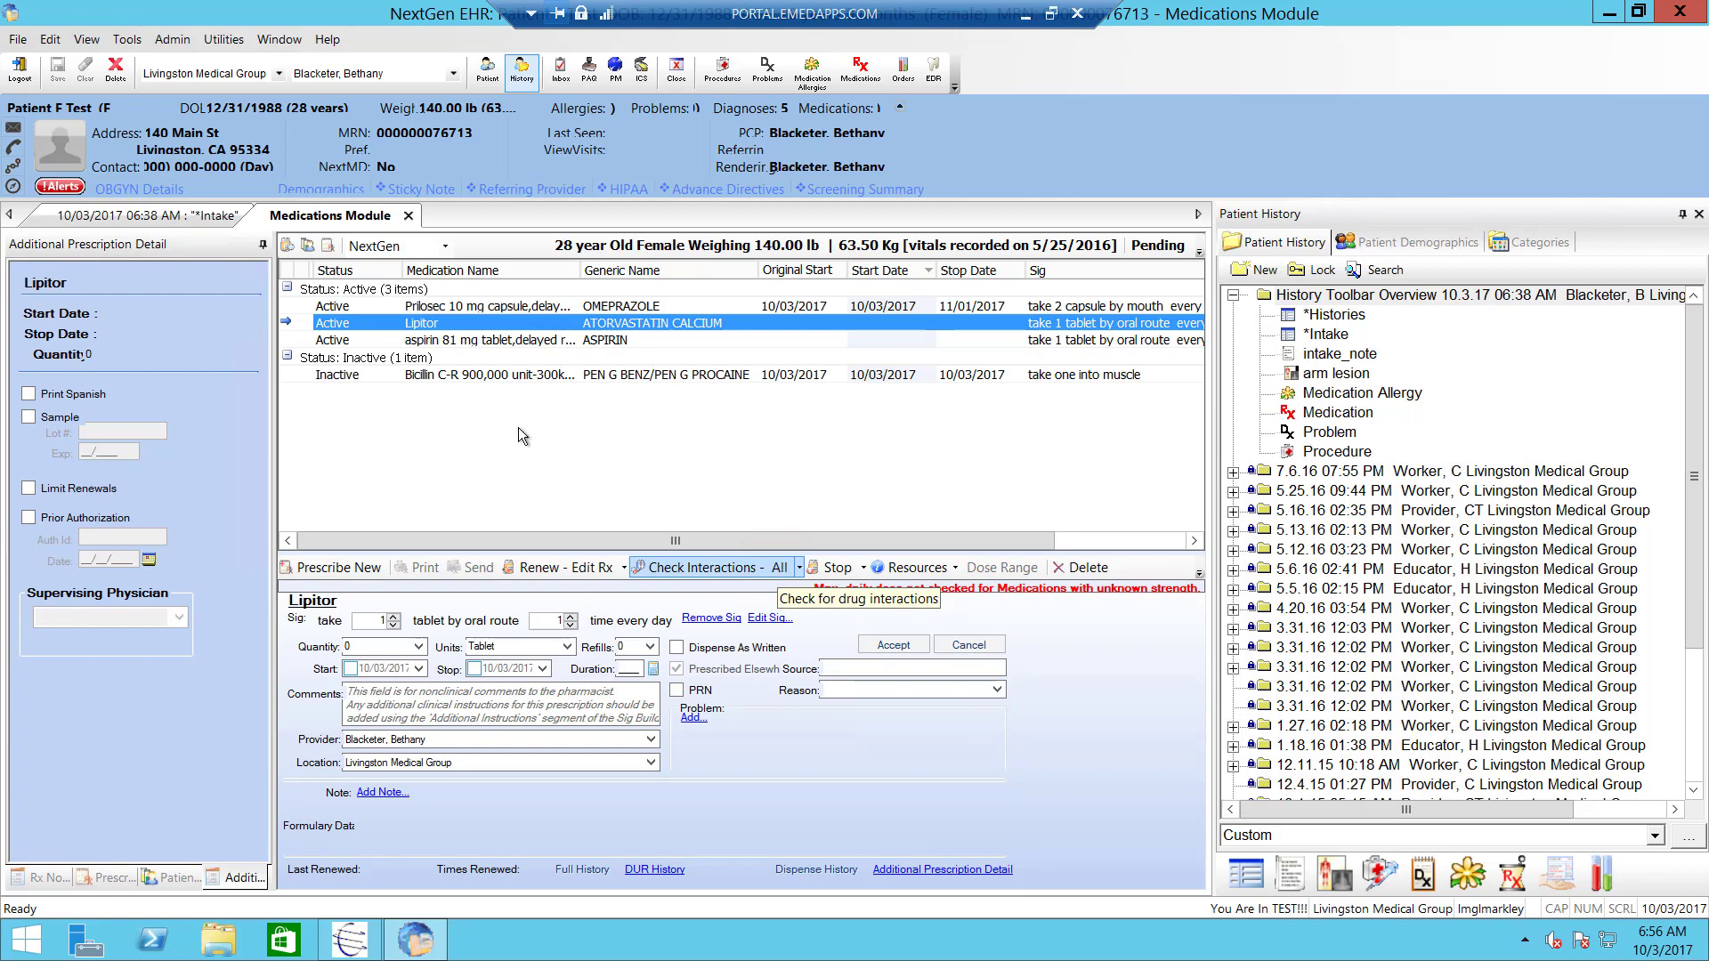
- Delete the inactive Bicillin C-R entry and confirm with Yes
left_click(431, 377)
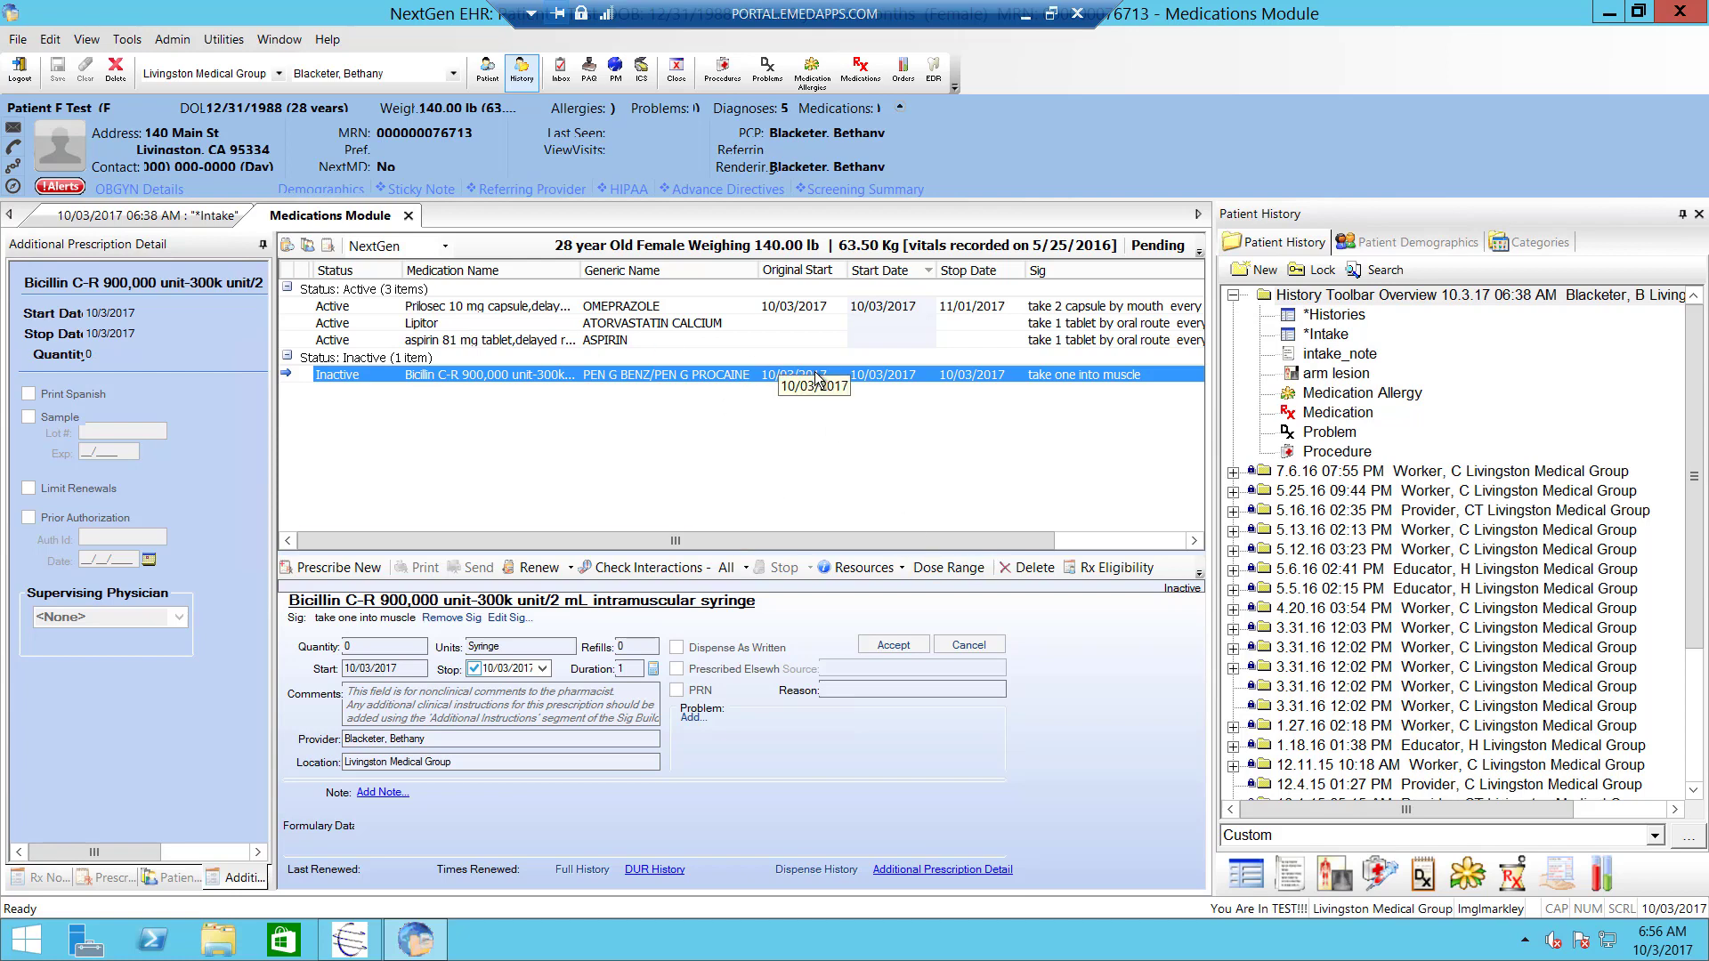
left_click(1021, 572)
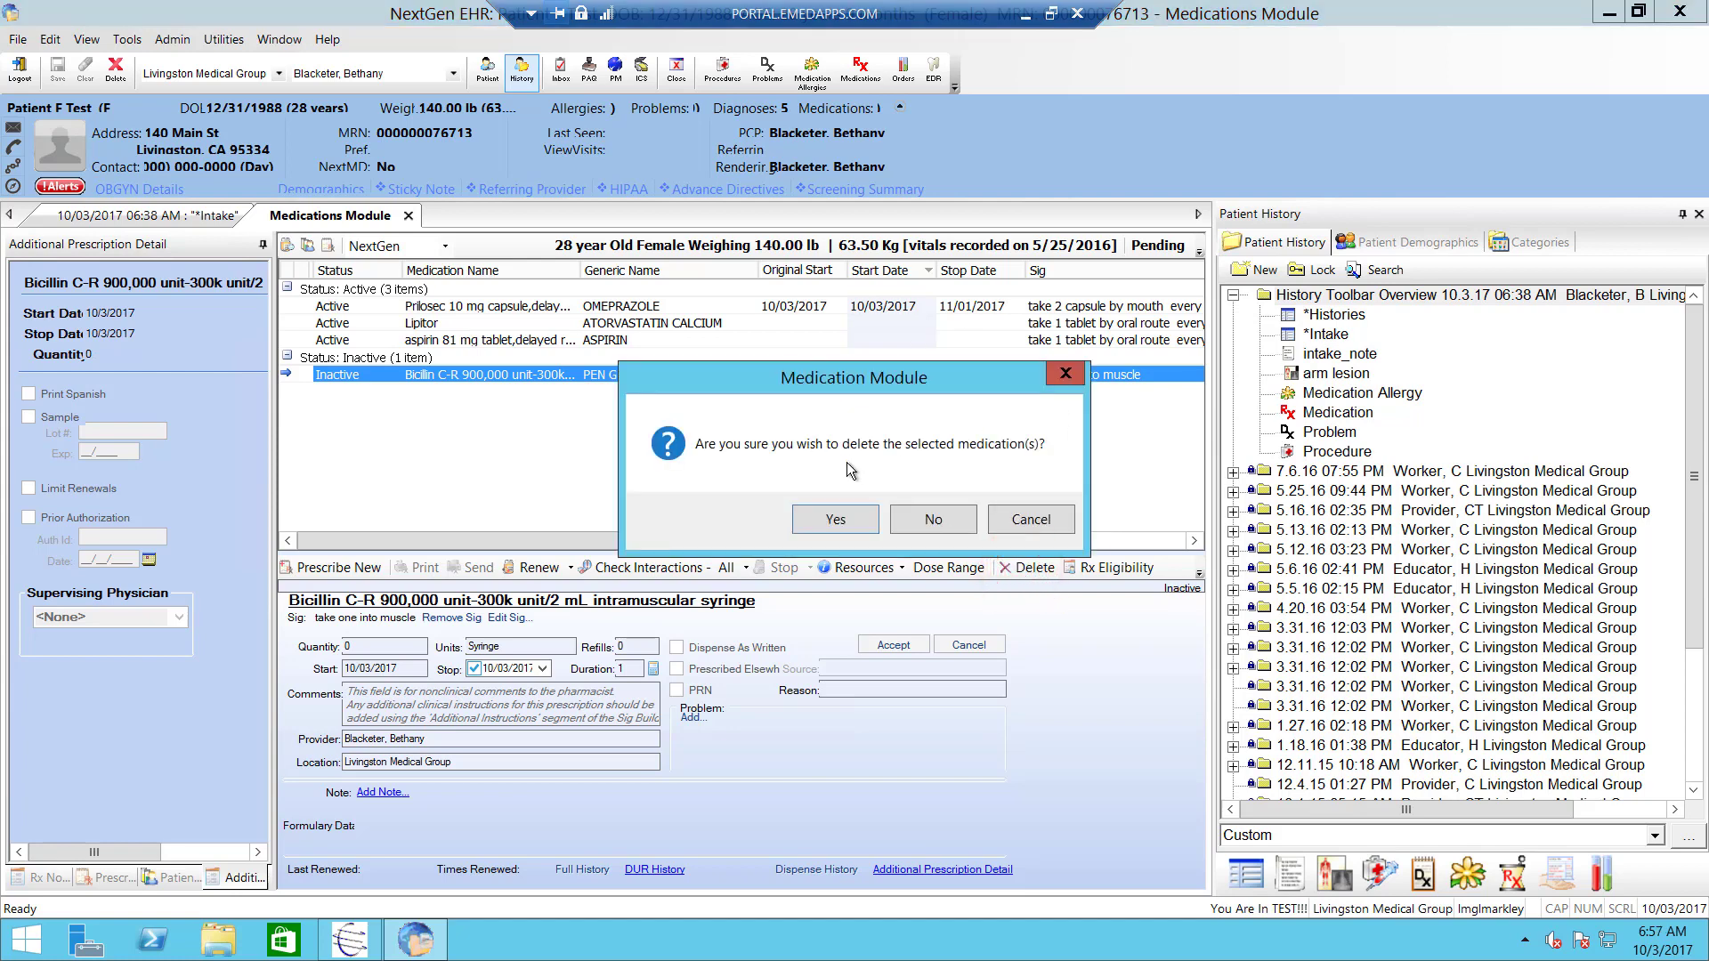
left_click(815, 516)
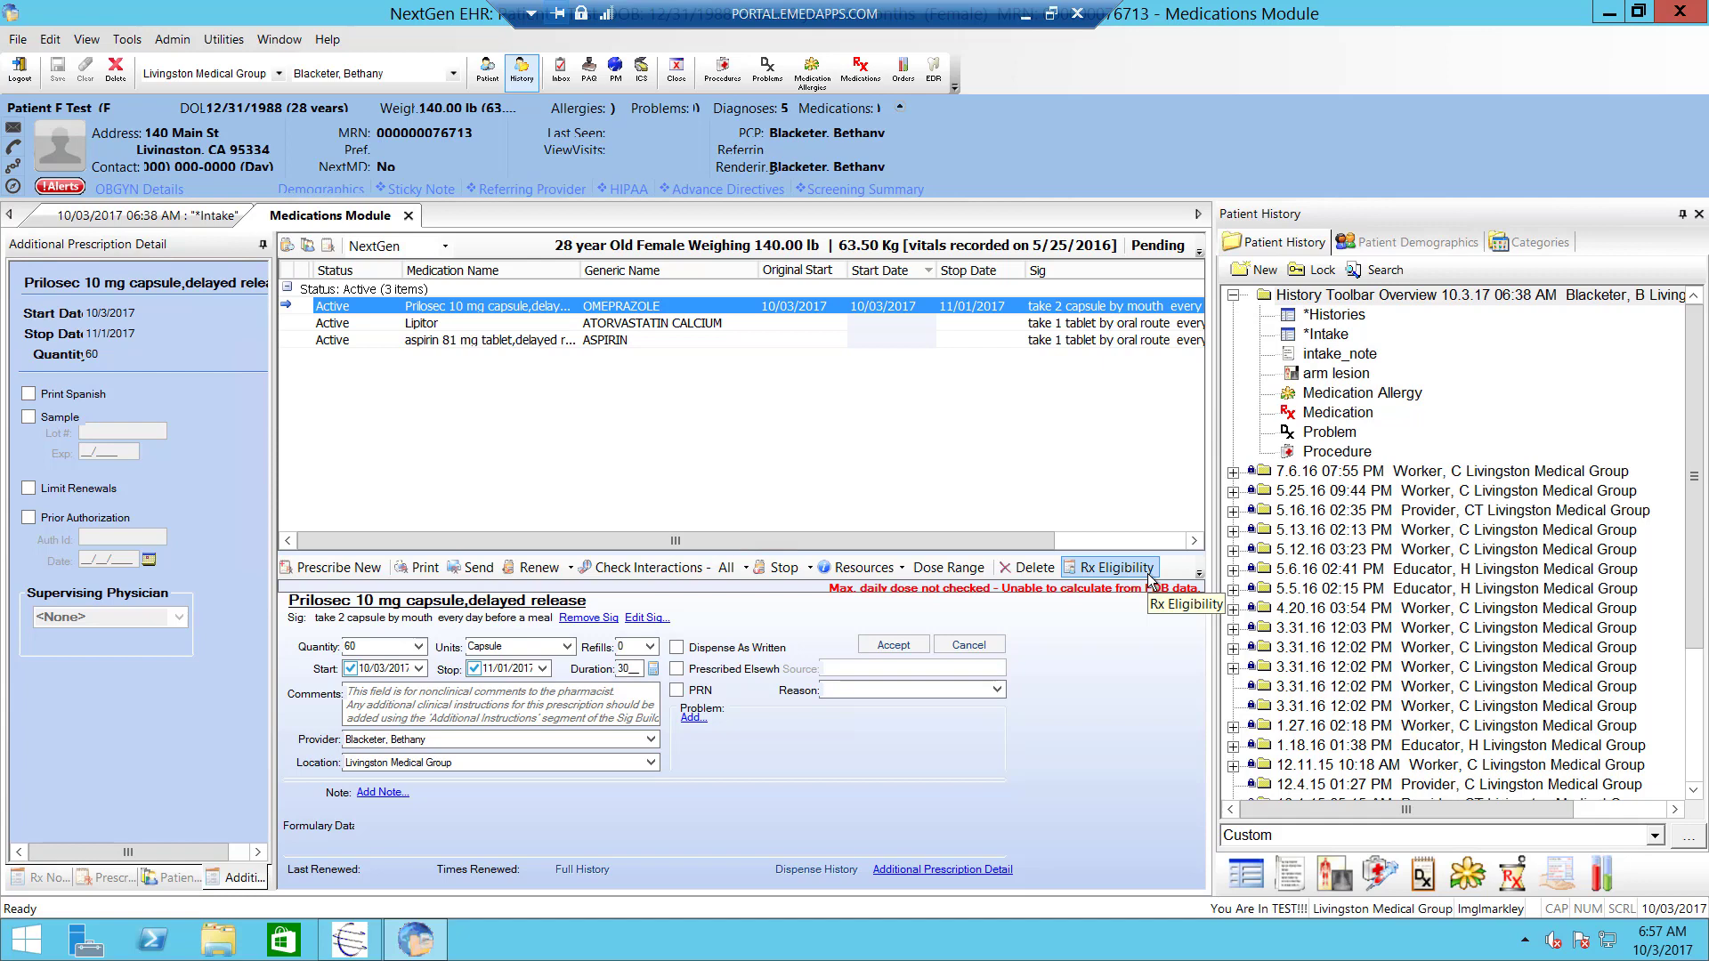
left_click(1162, 246)
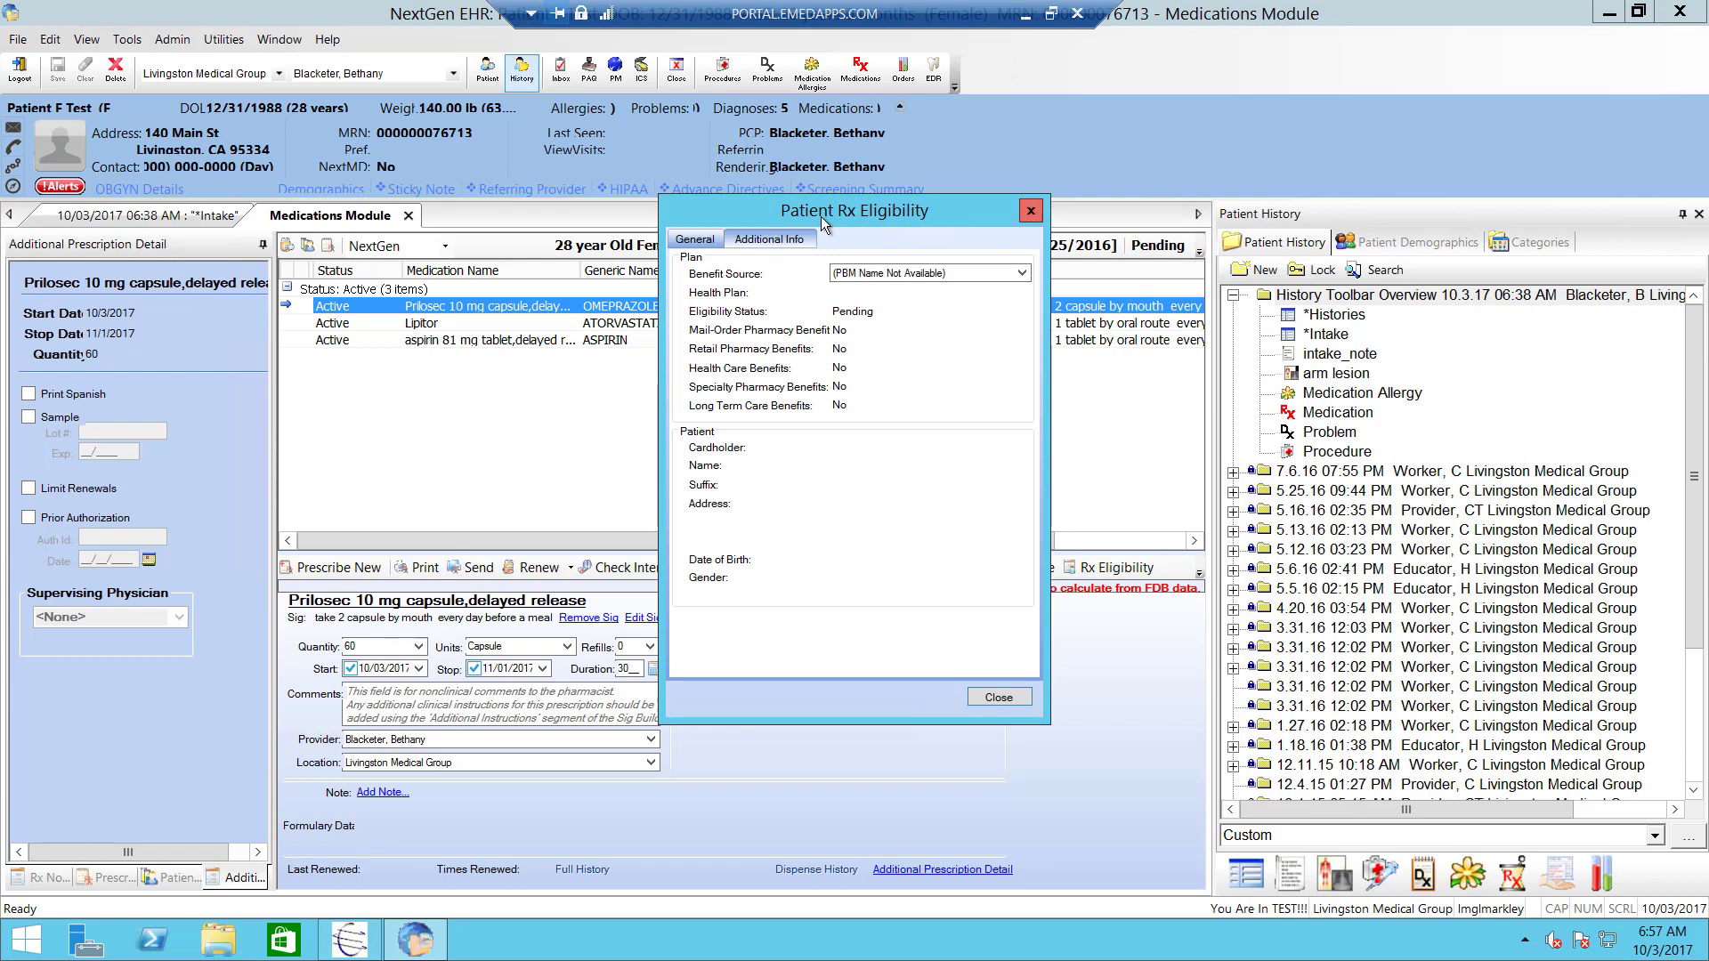
left_click(1029, 217)
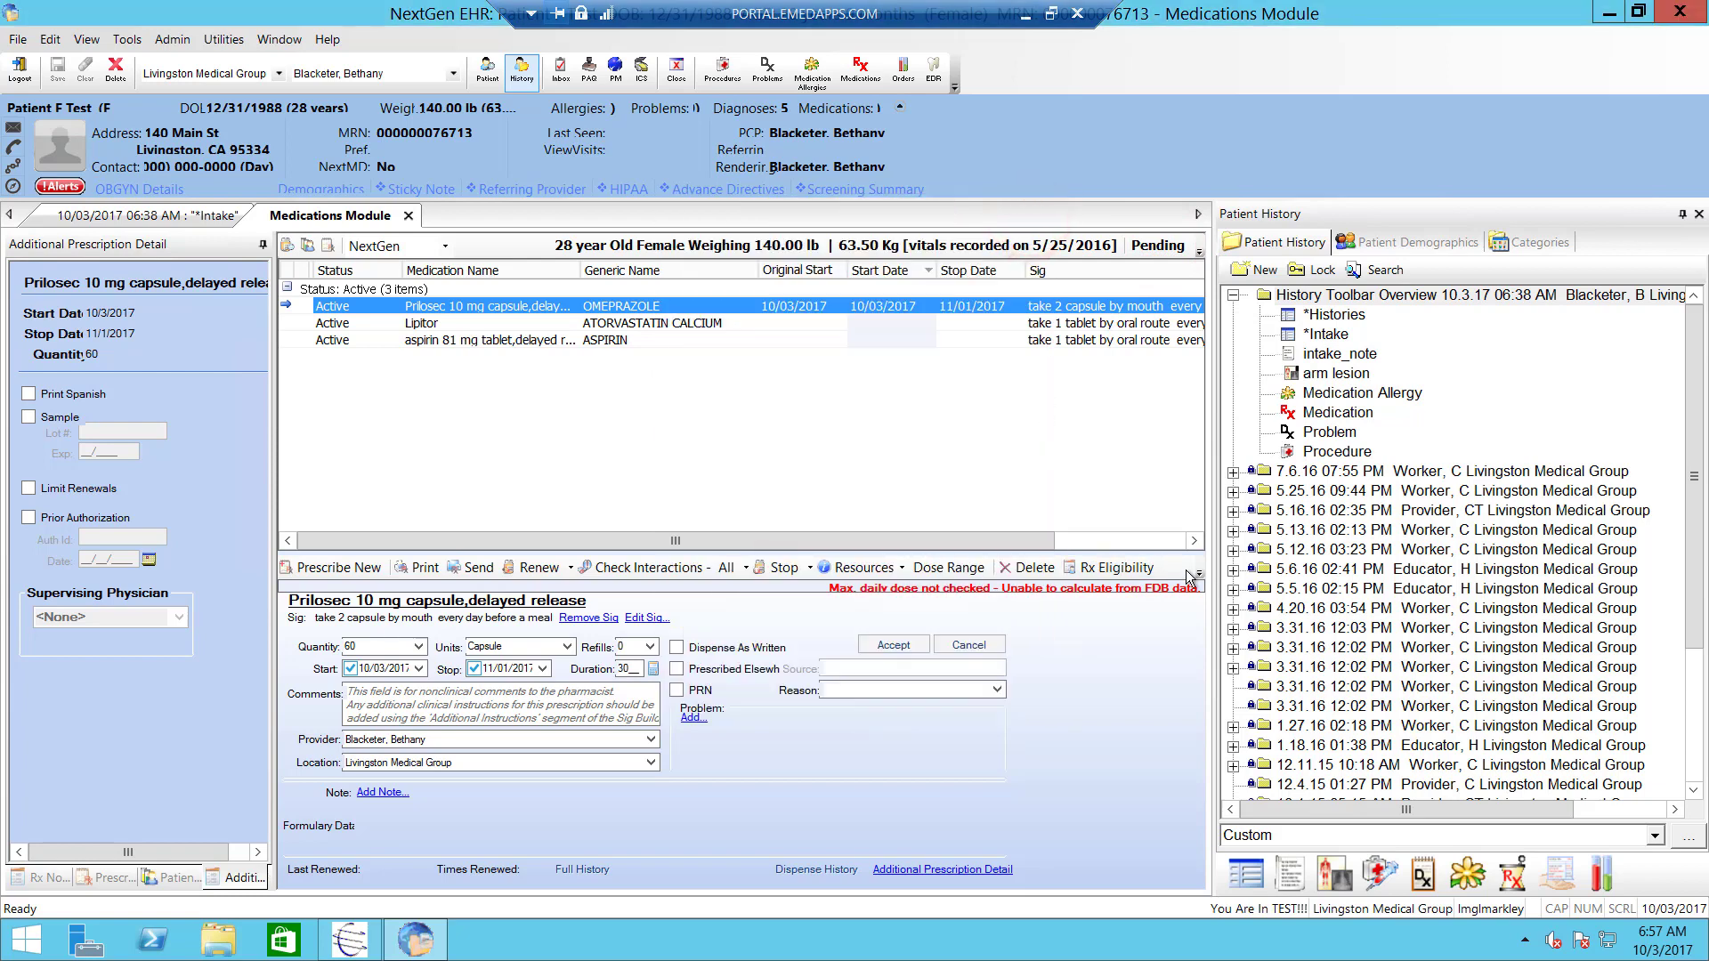
left_click(1068, 569)
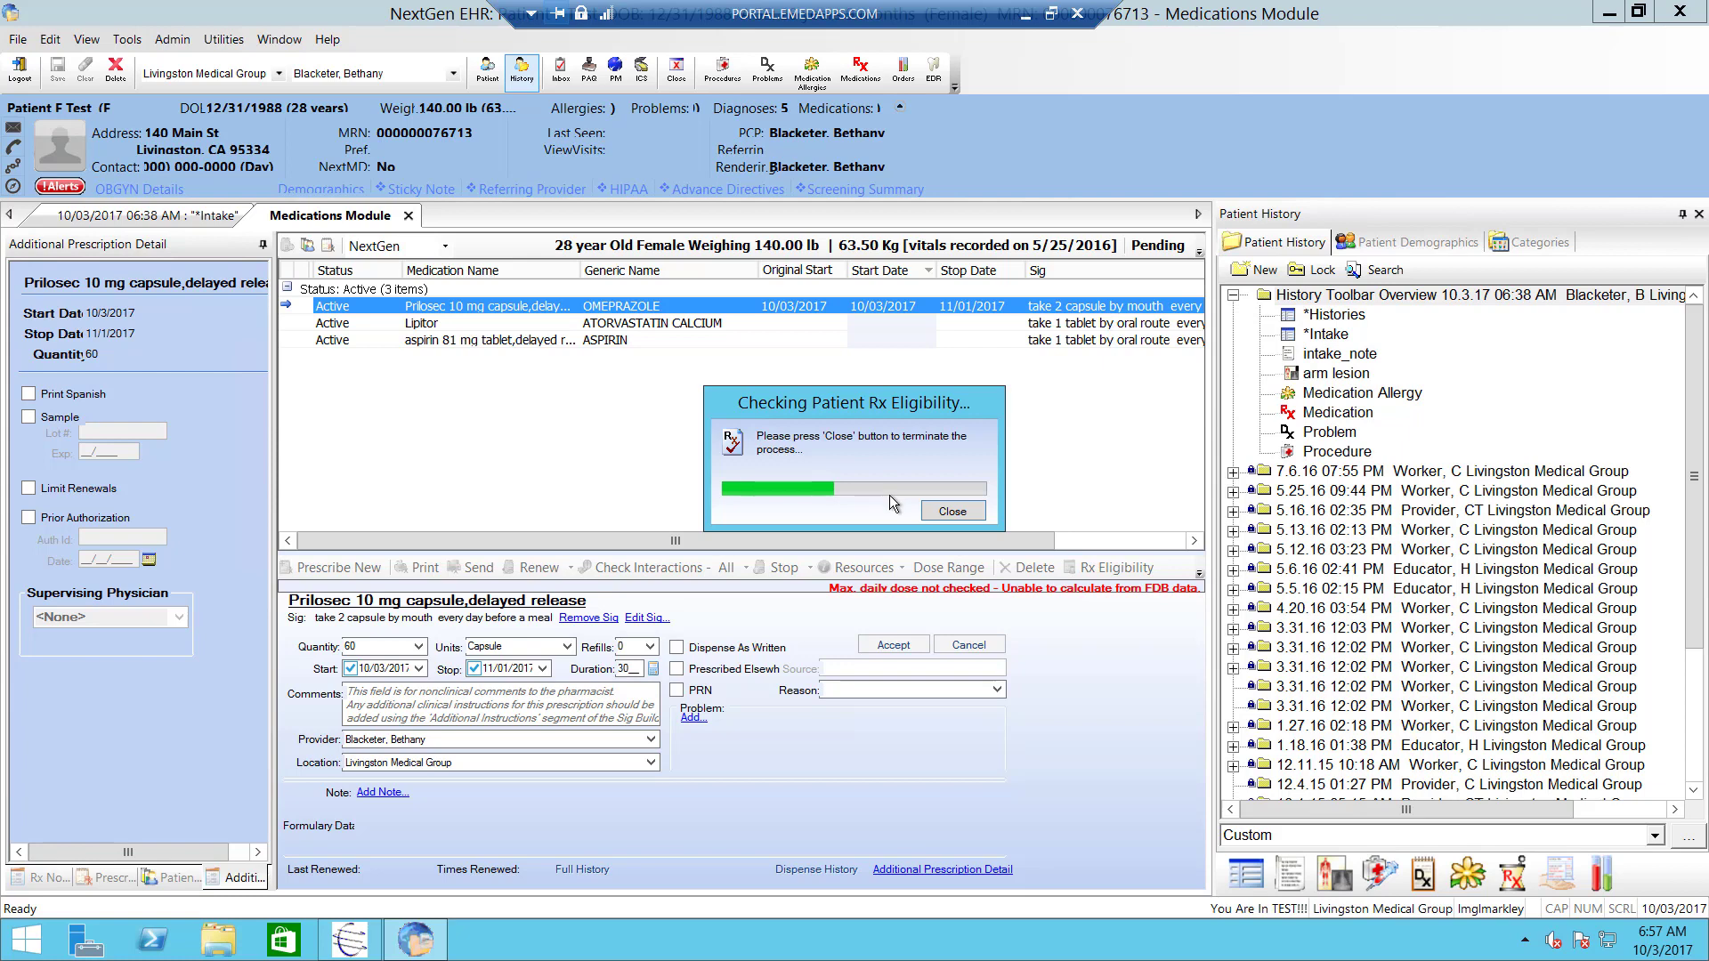
left_click(959, 514)
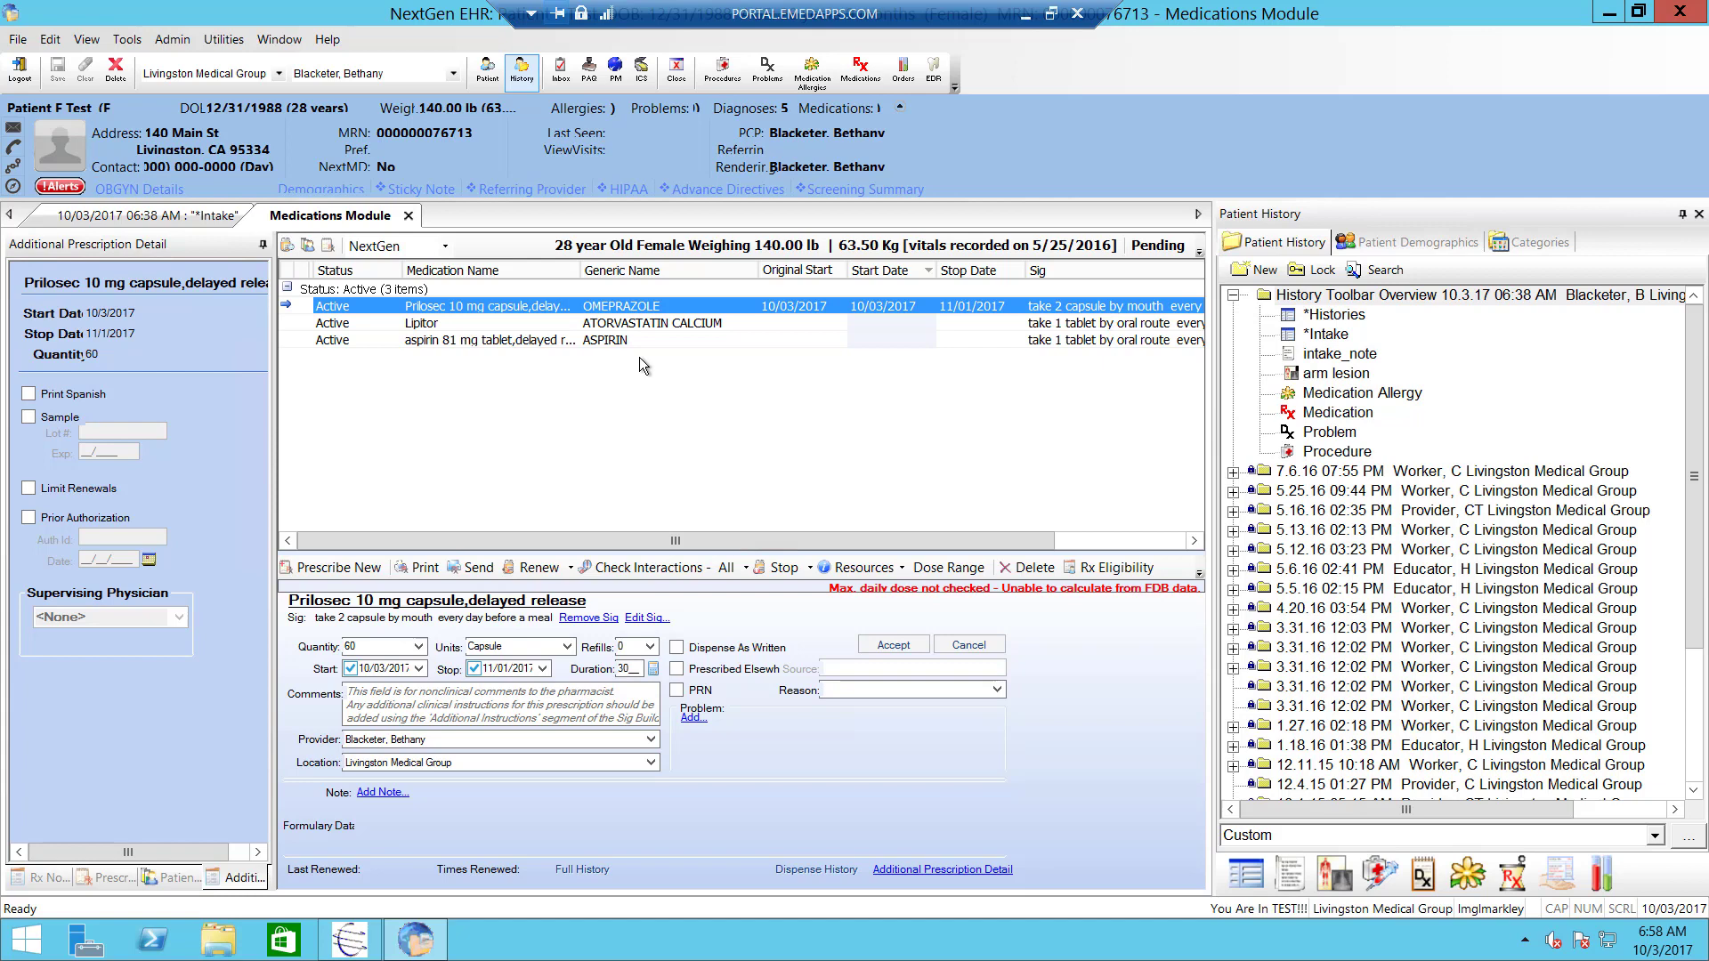
- Return to the Intake encounter and open the Order Module on the Results view
left_click(407, 218)
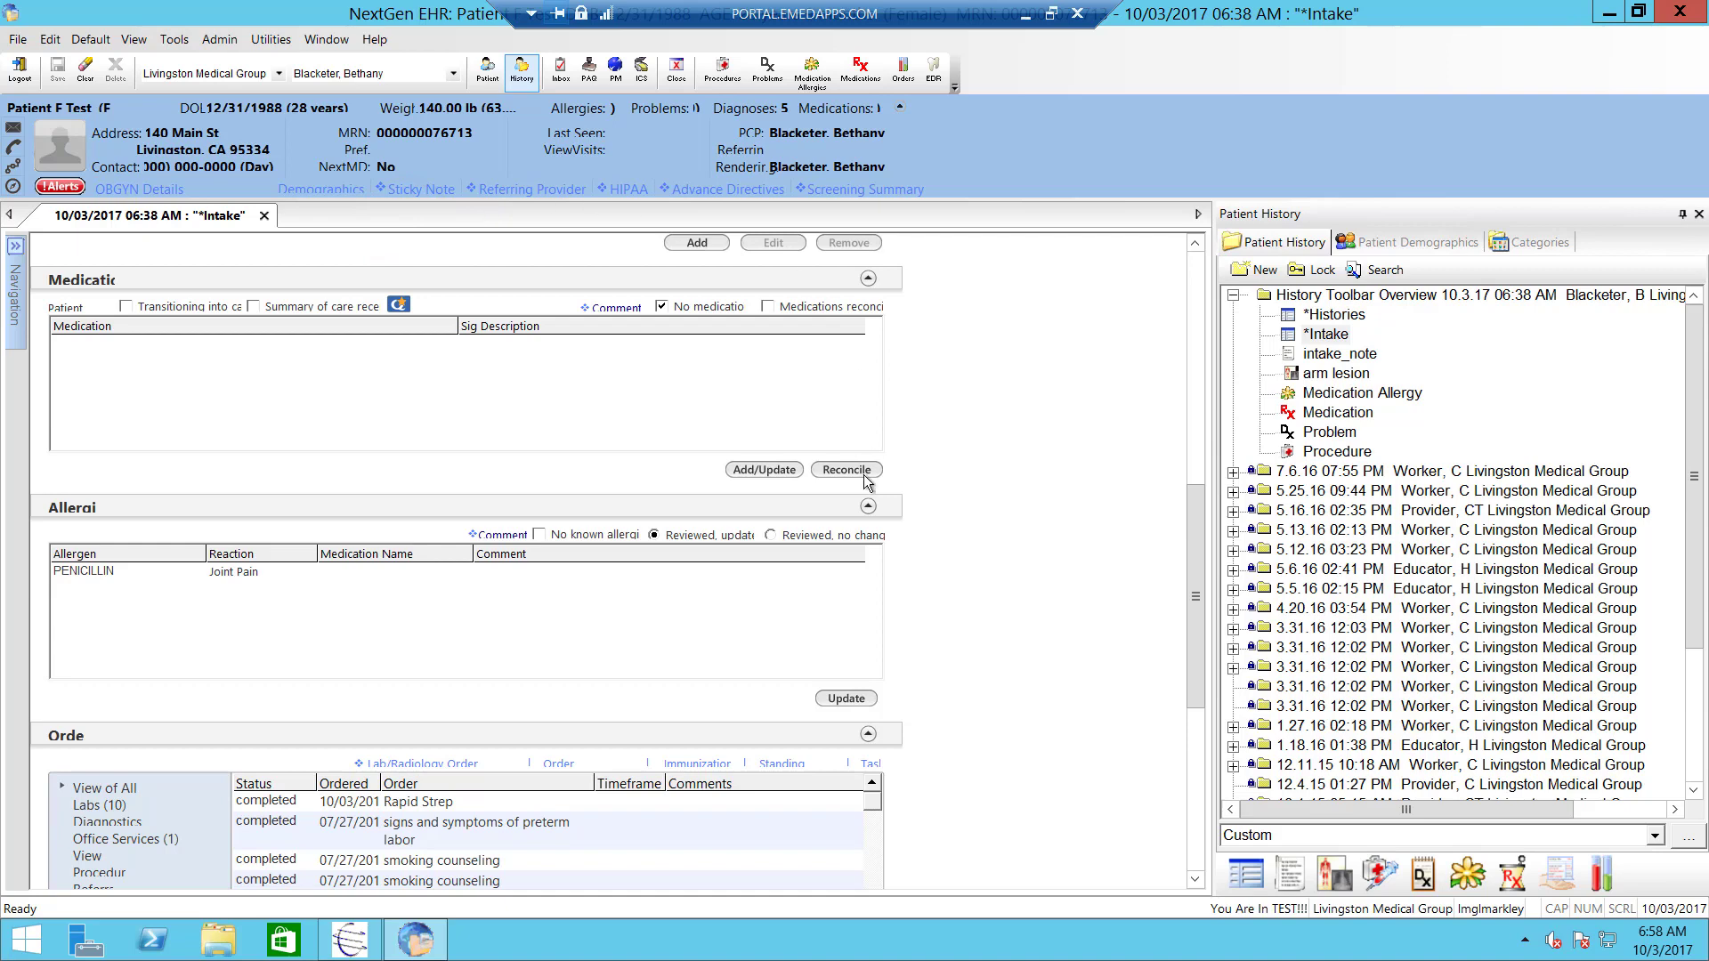
left_click(1603, 877)
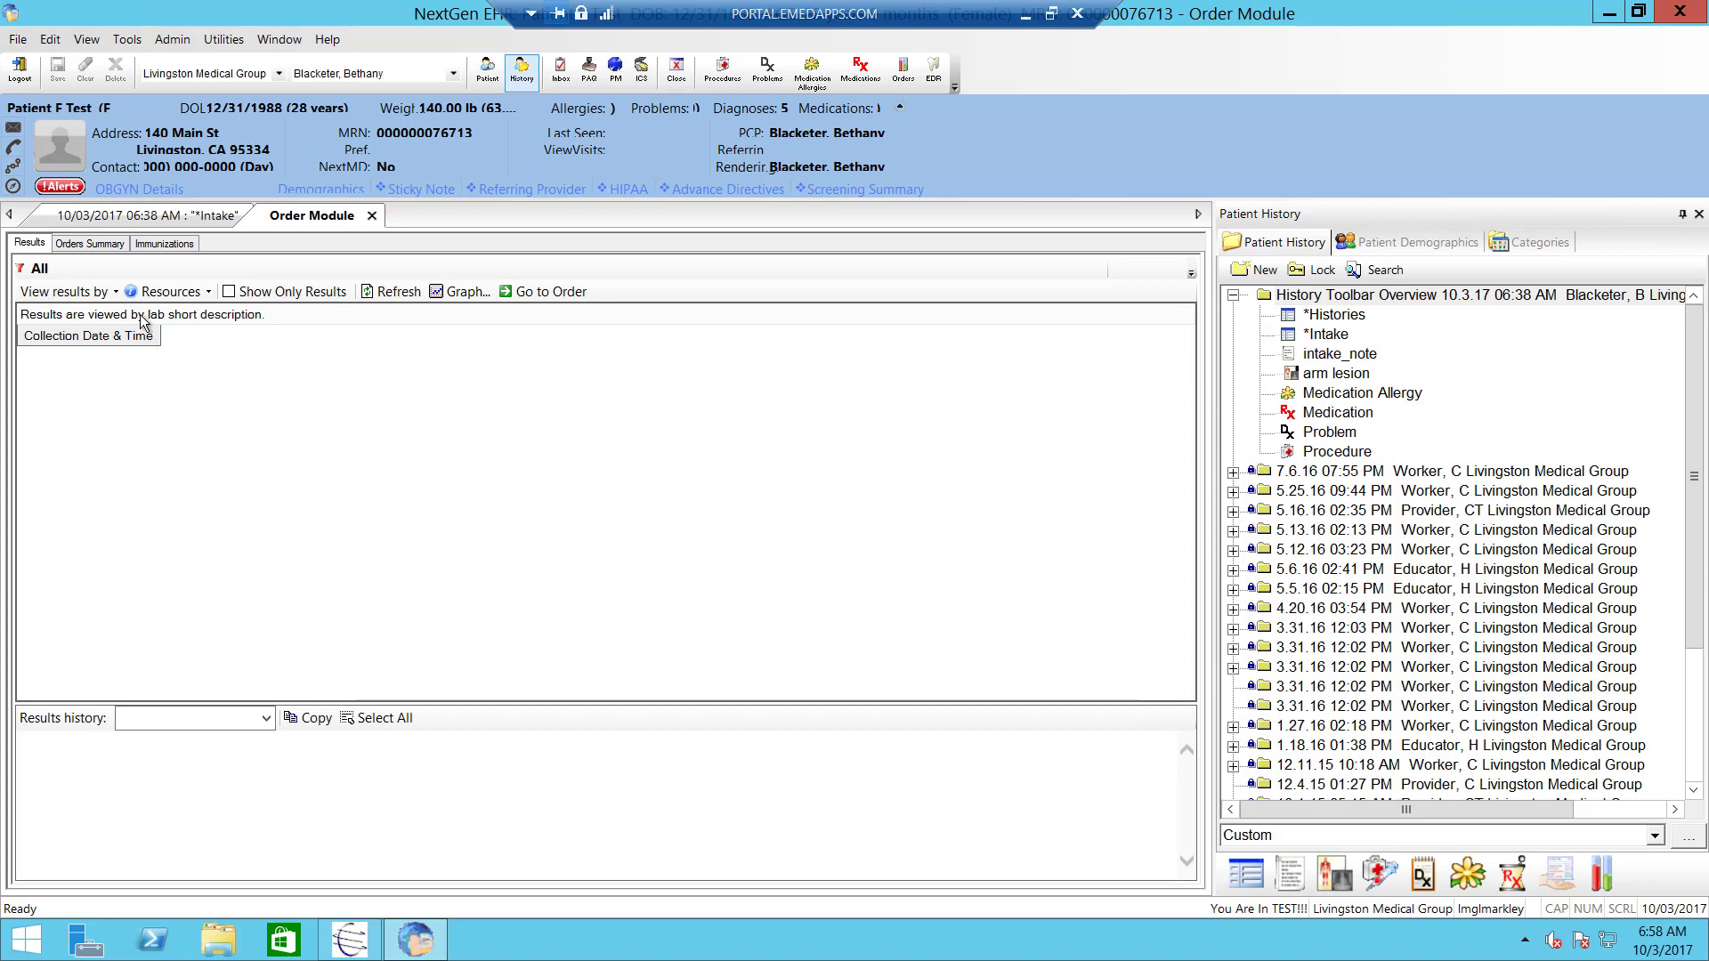
- In Orders Summary, filter to Labs and create a new lab order with QuestDiag
left_click(85, 246)
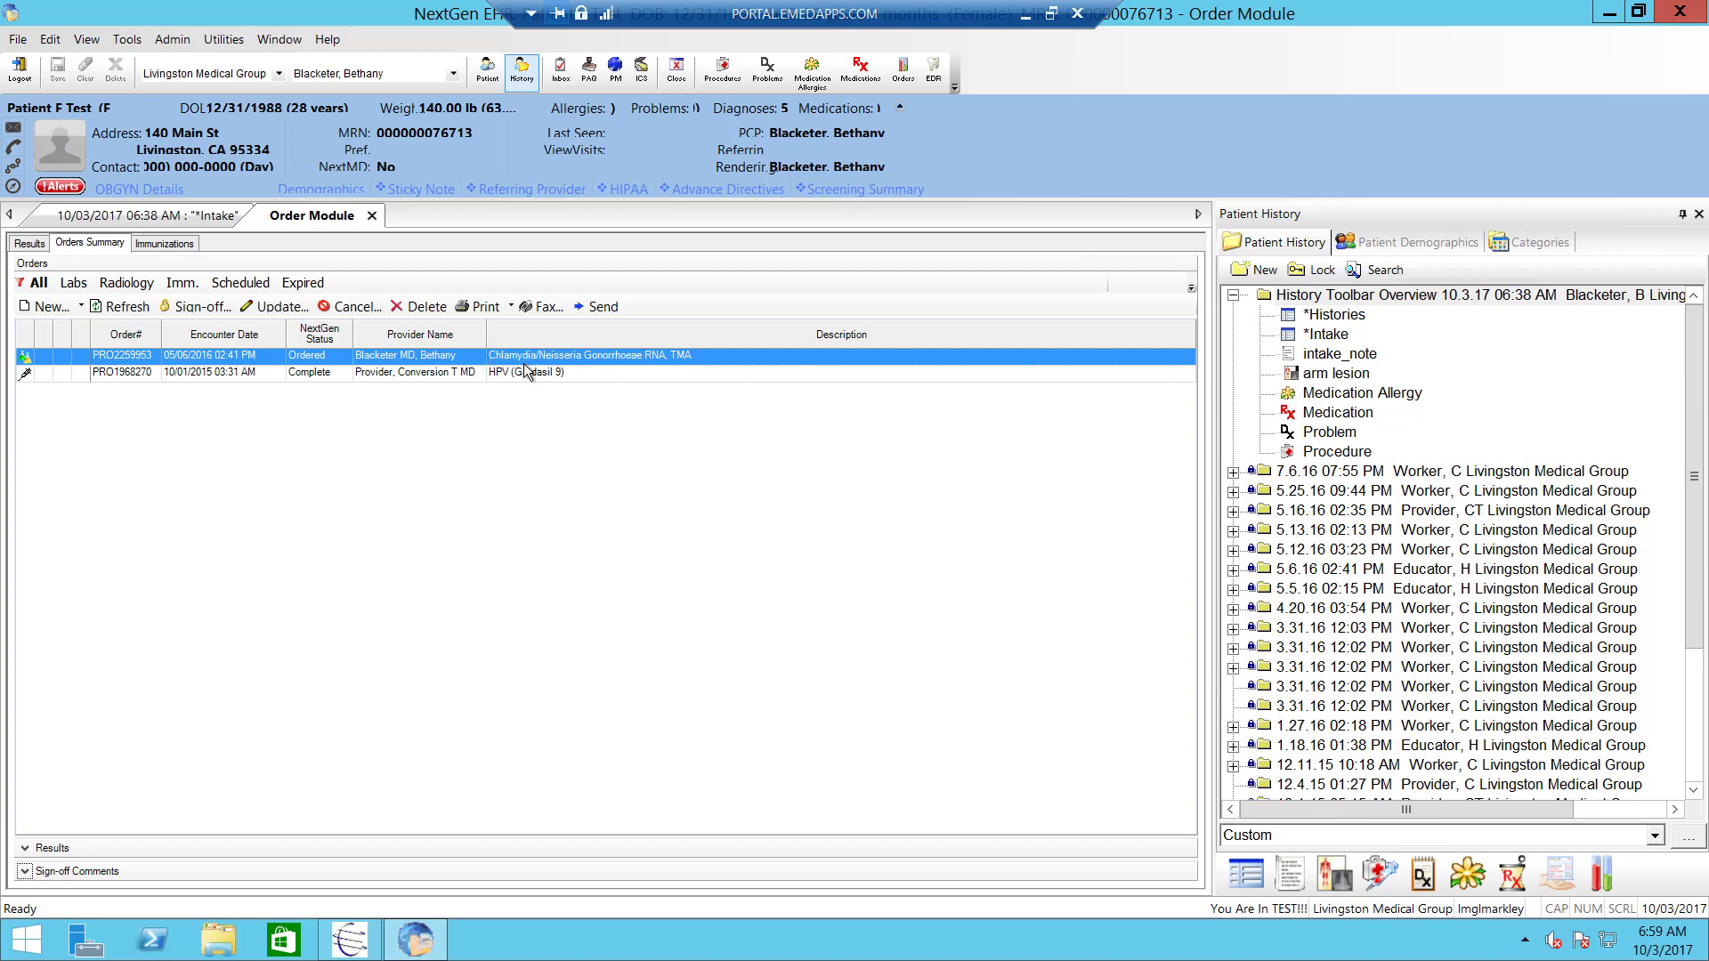
left_click(82, 283)
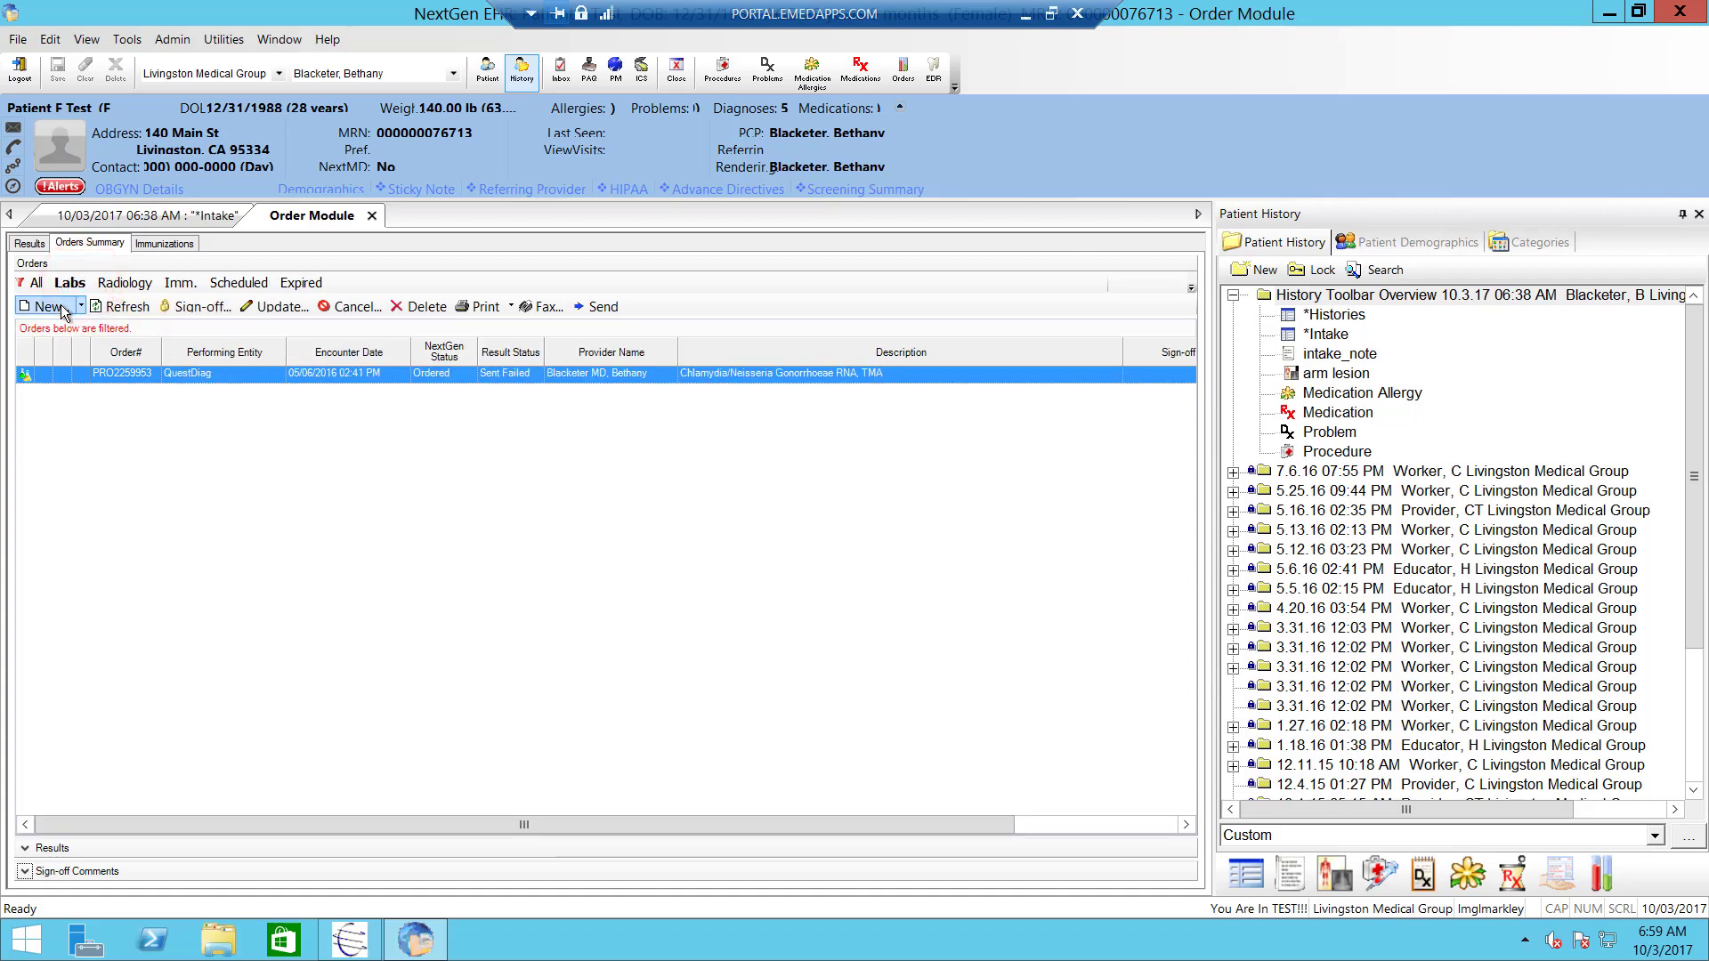
left_click(63, 309)
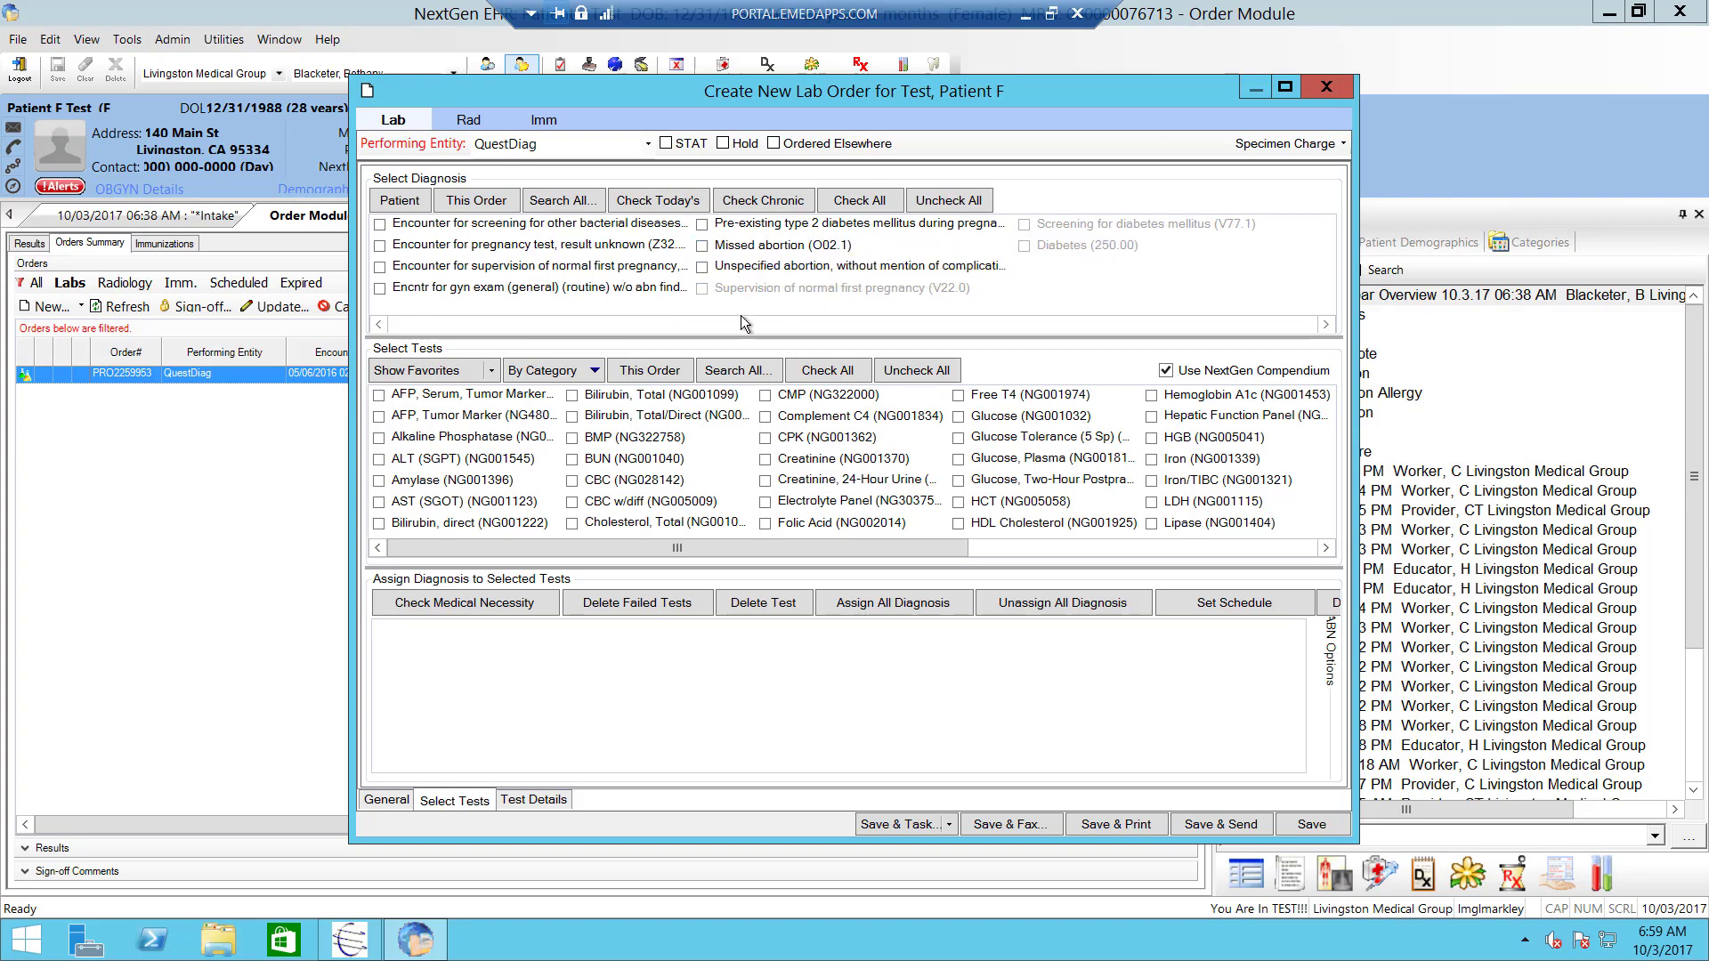
- Check gyn exam diagnosis Z01.419 and add Hypertension I10 via a 'hypertension' search
left_click(382, 289)
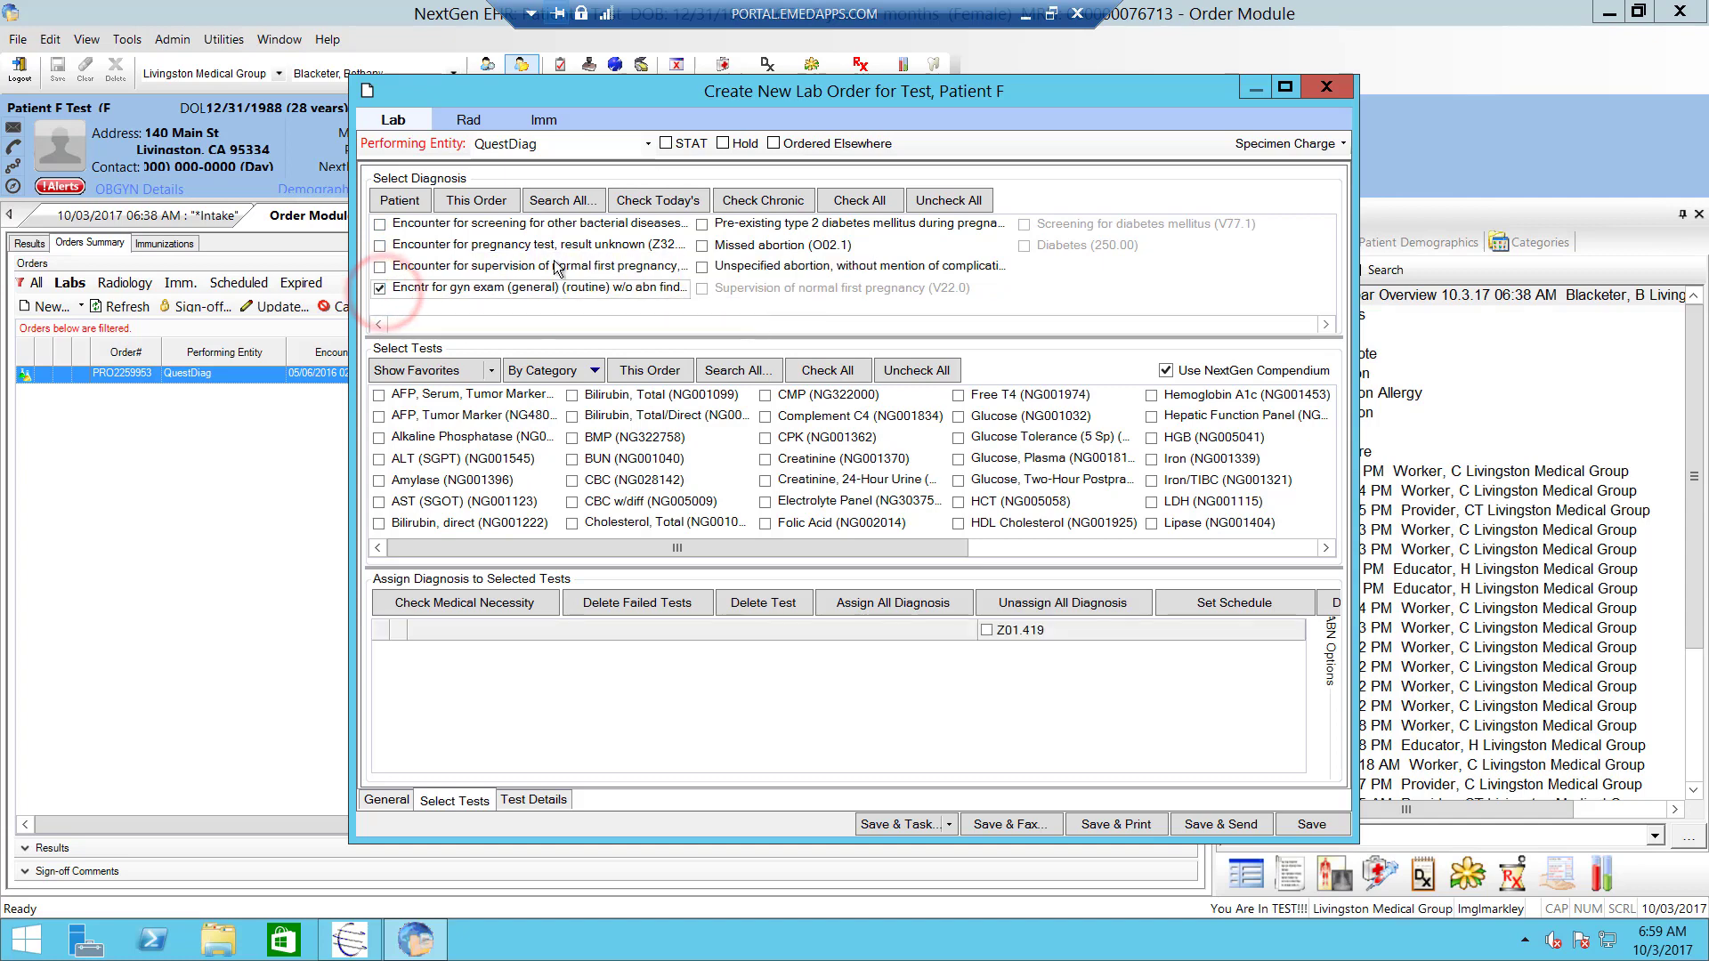
left_click(565, 202)
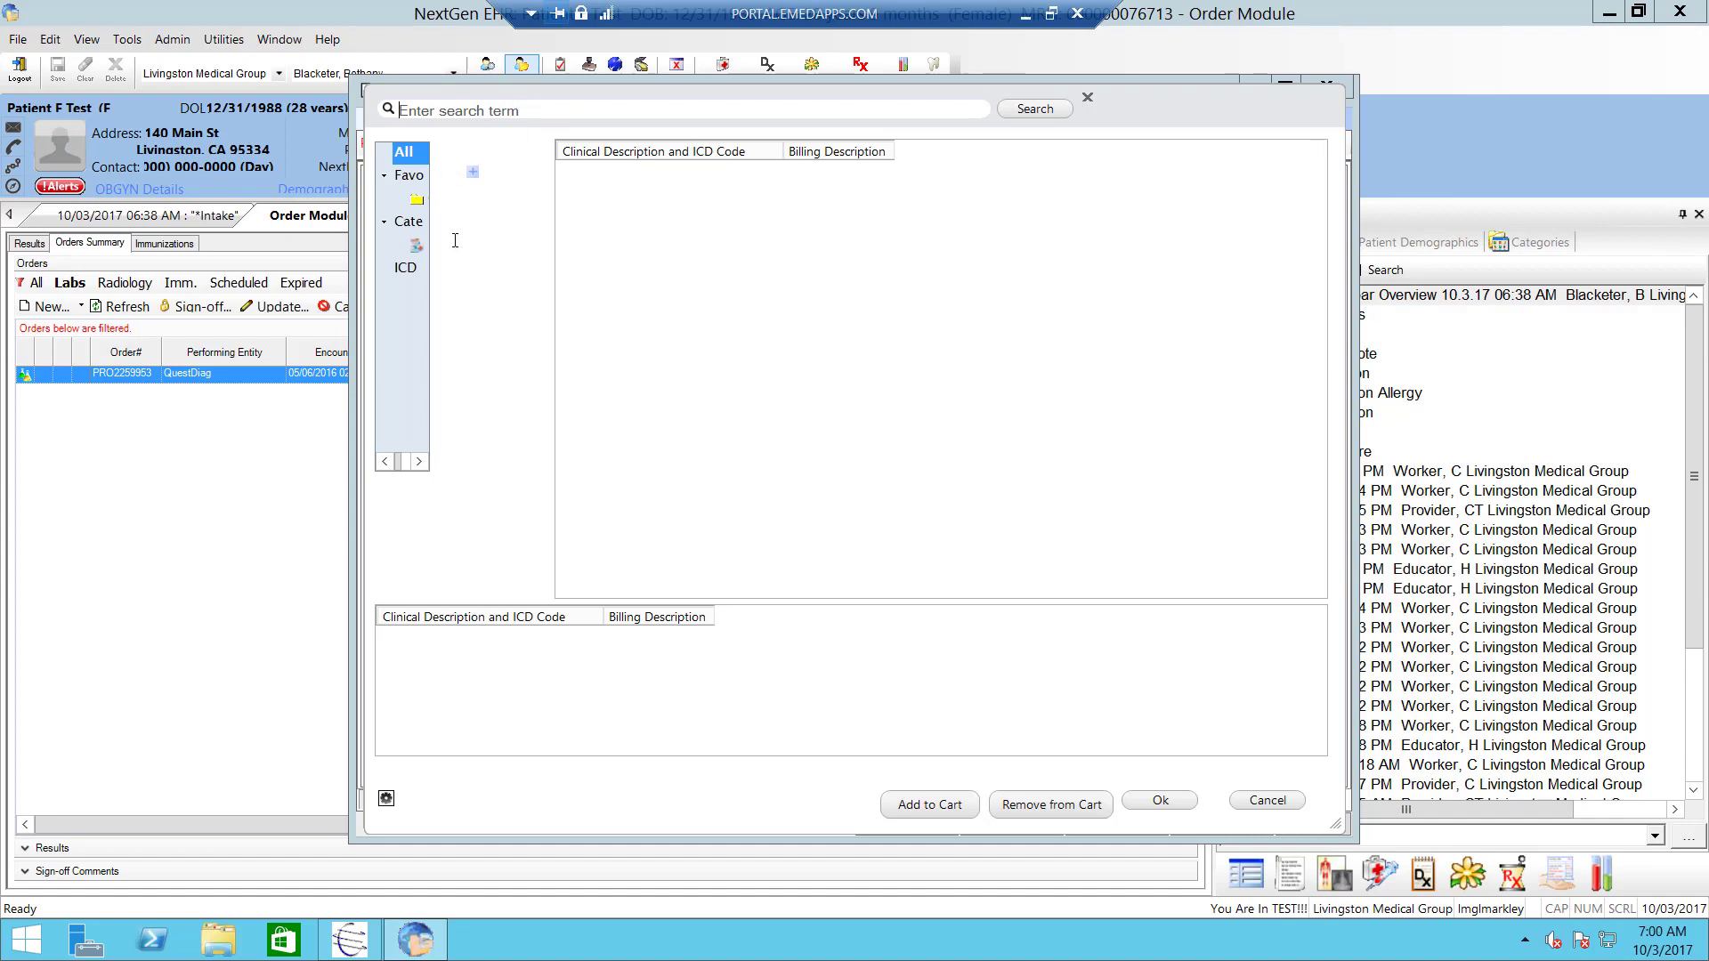
left_click(463, 108)
type("hypertension")
left_click(1032, 108)
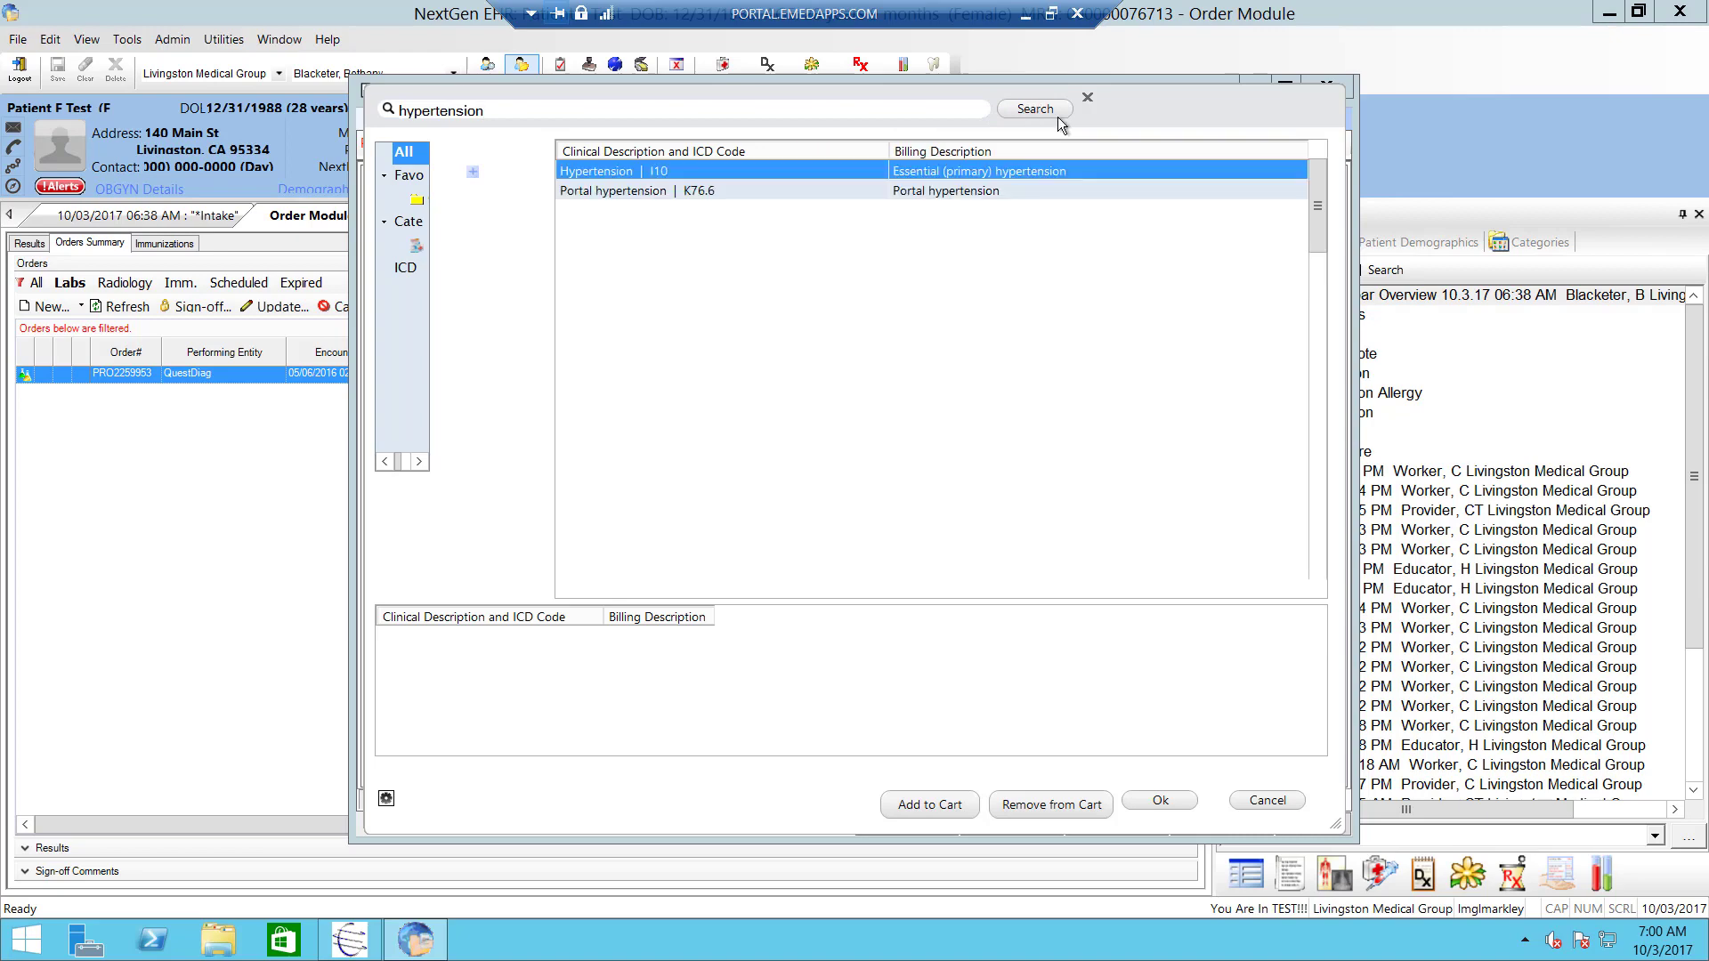
double_click(647, 171)
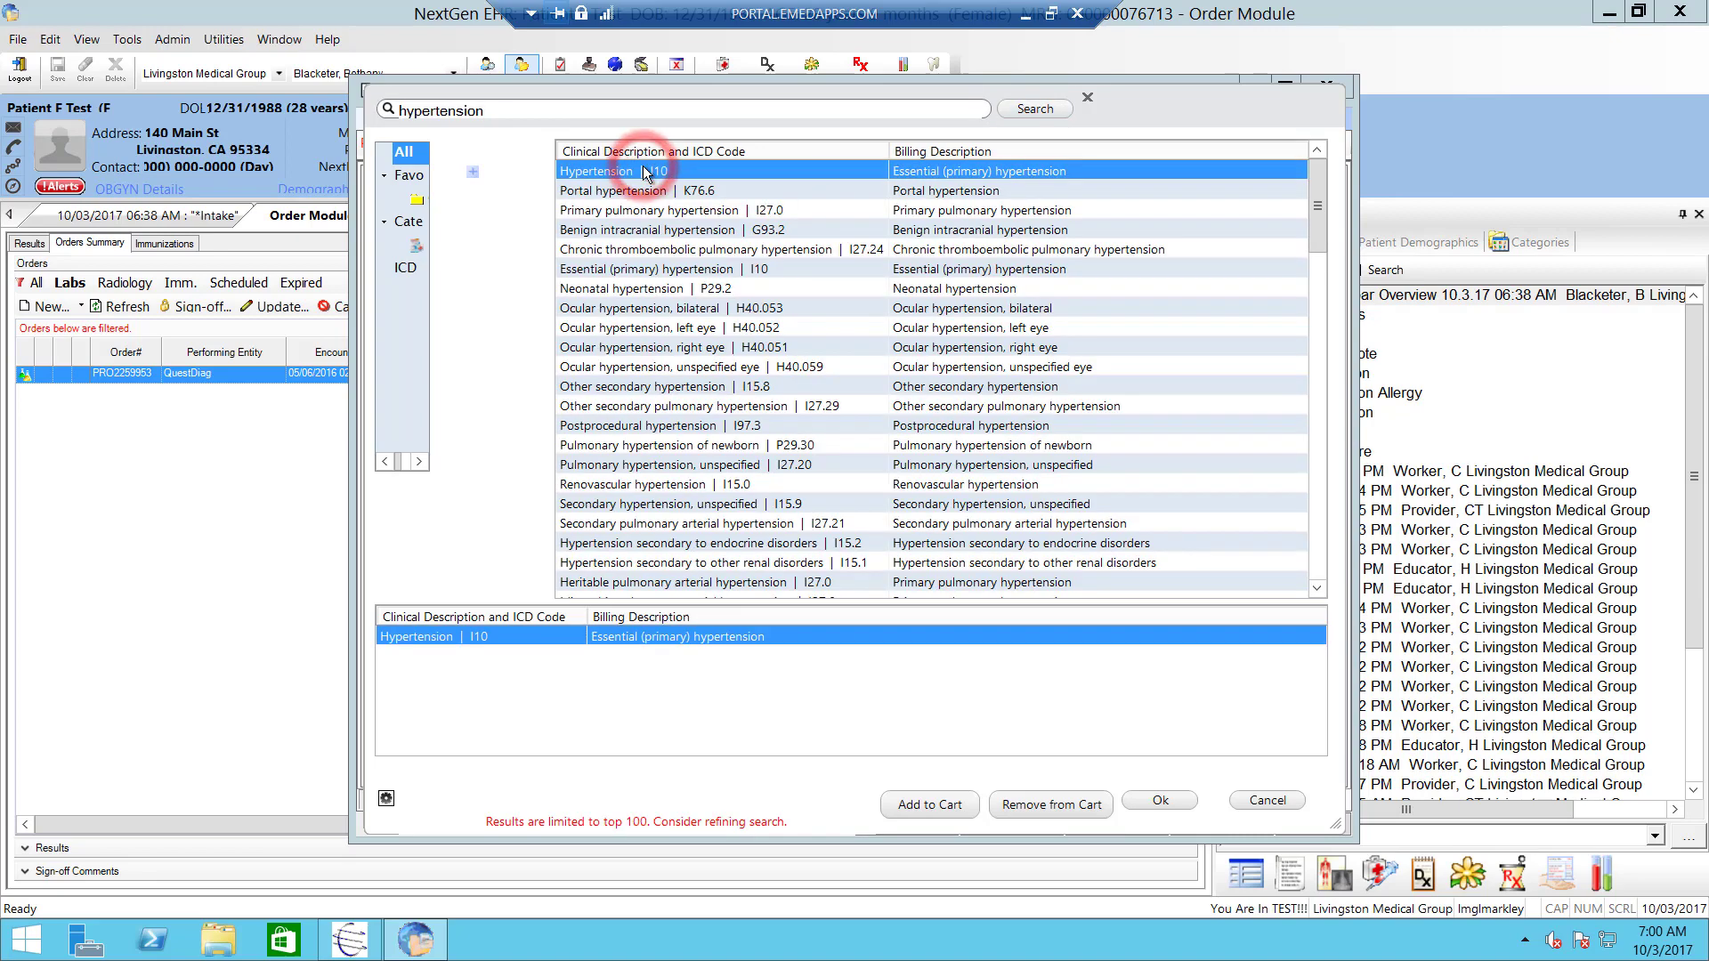
left_click(1152, 803)
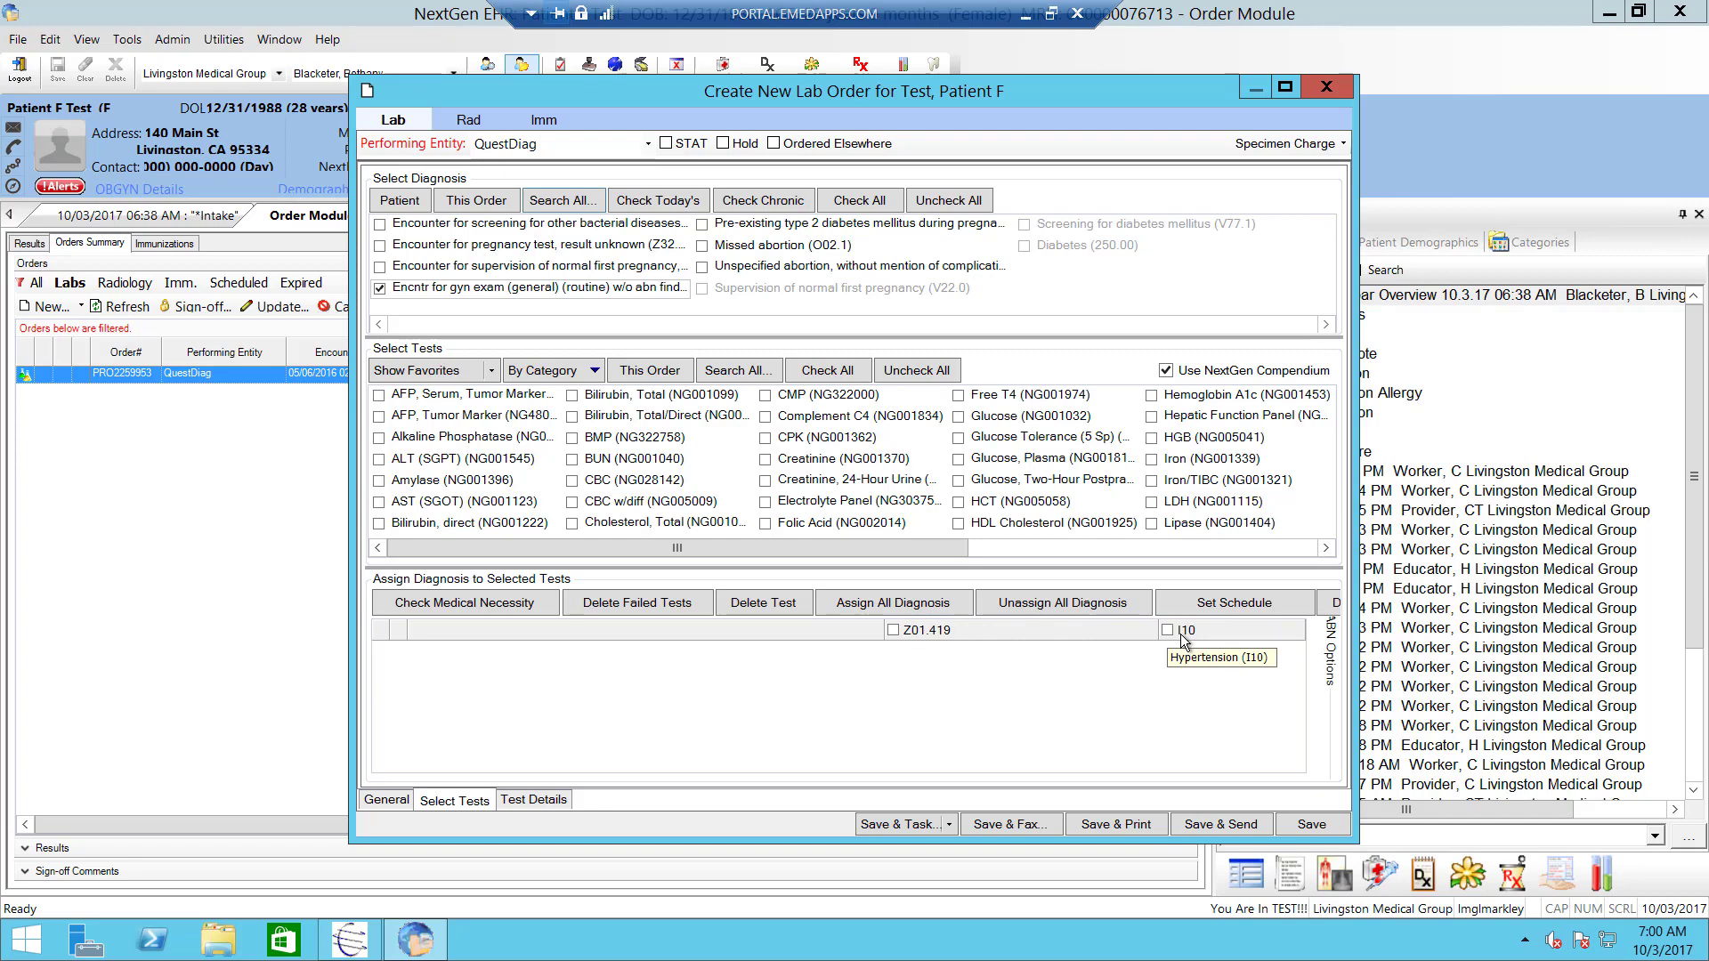
- Check the CBC, Amylase and Cholesterol, Total tests
left_click(571, 481)
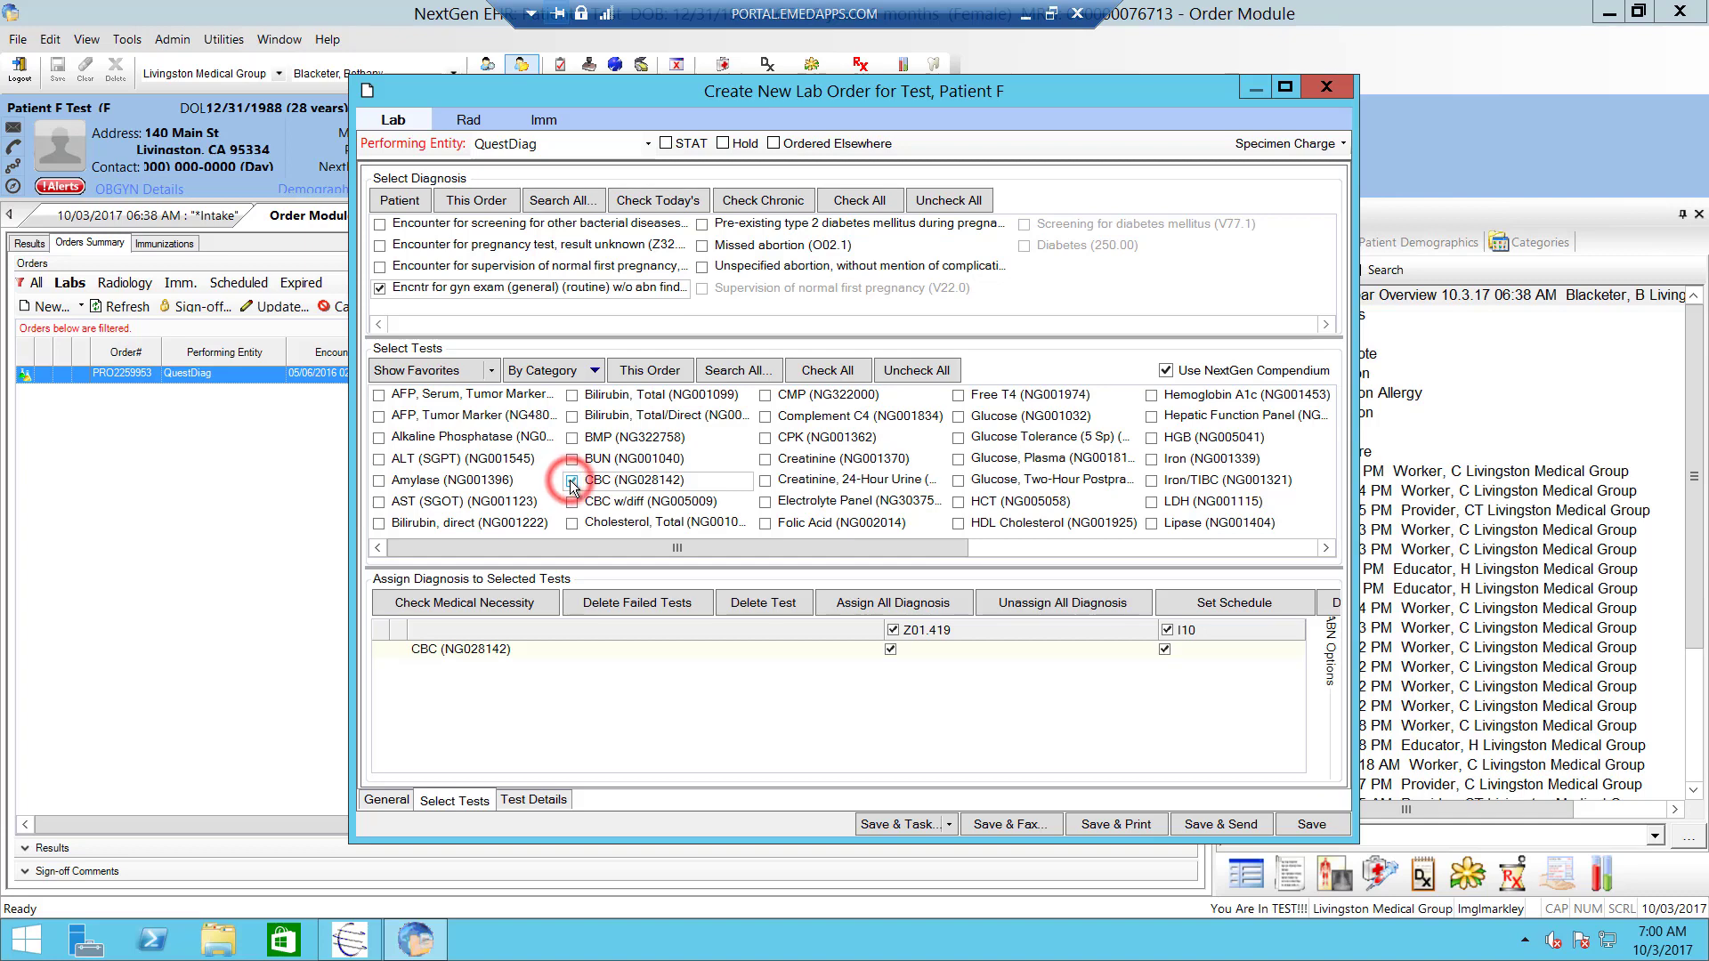
left_click(379, 480)
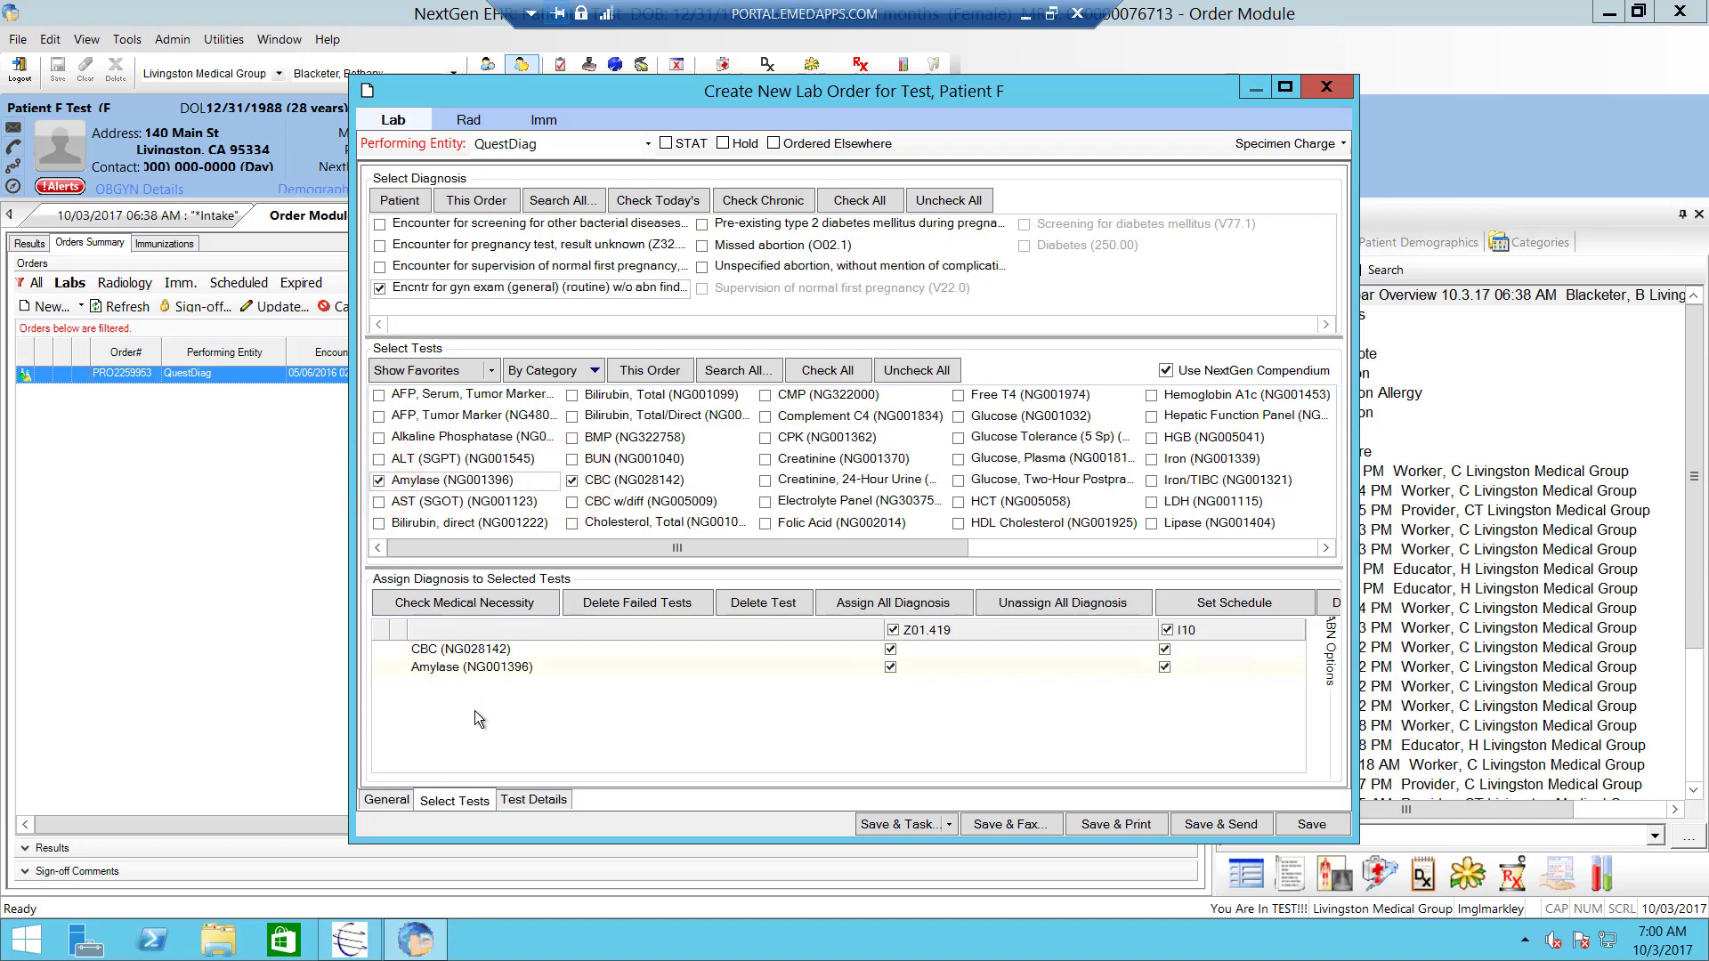
left_click(570, 525)
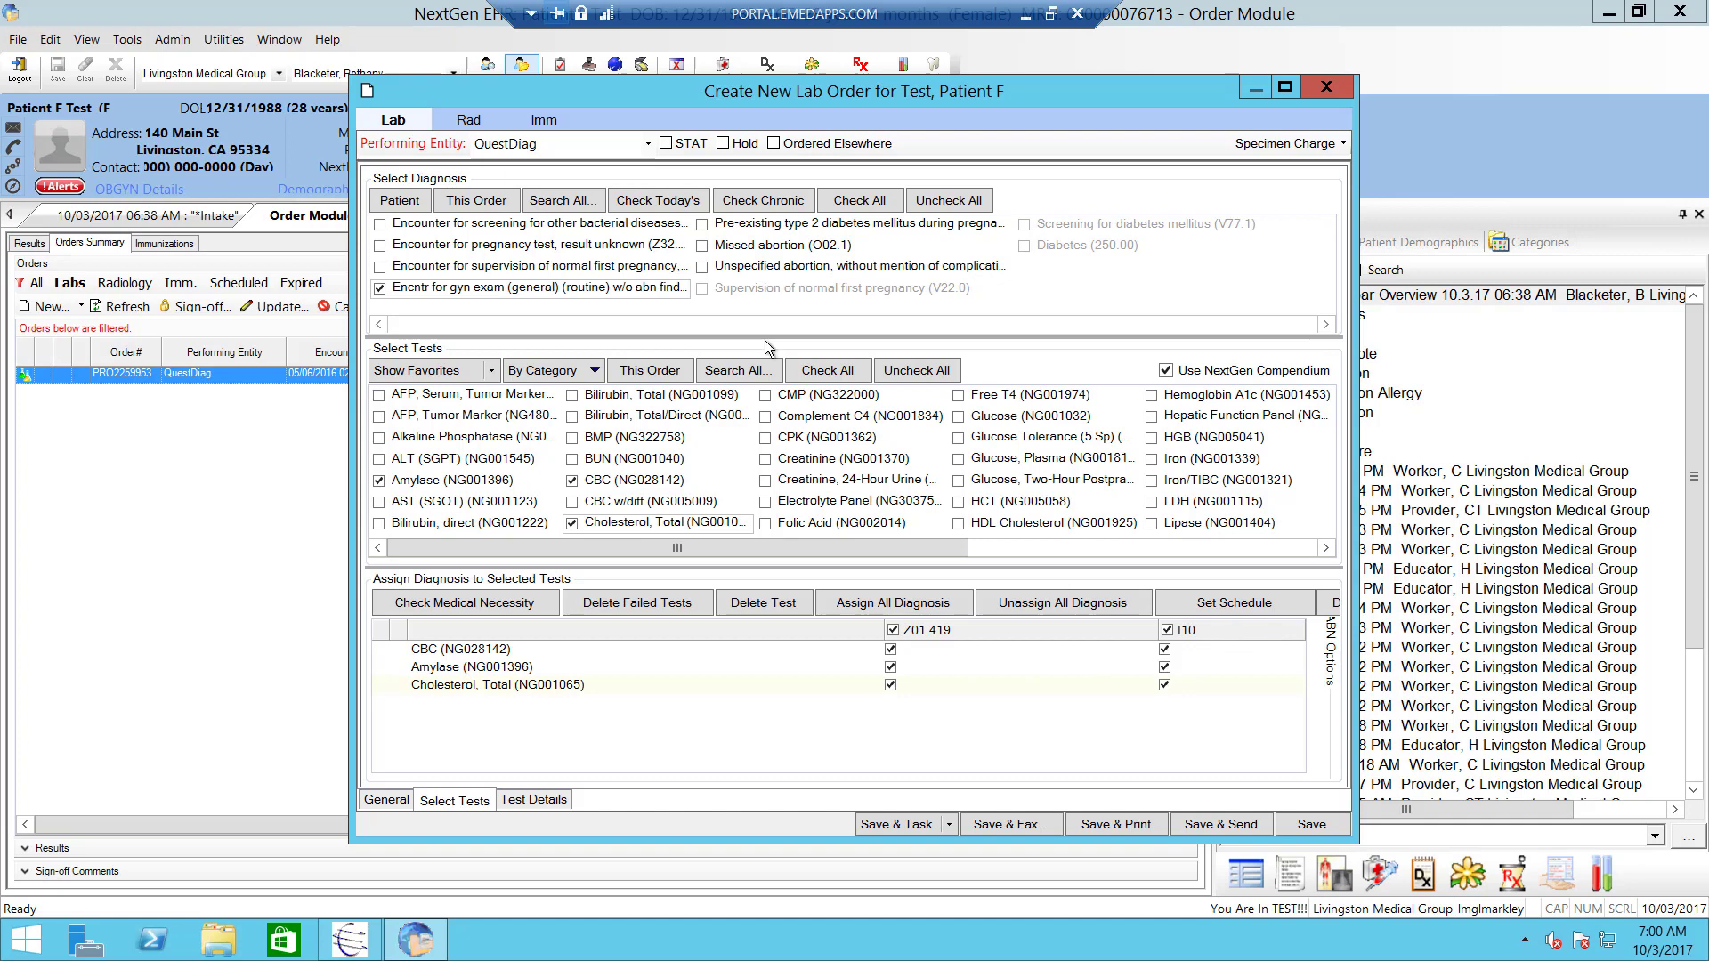
- In the Assign Diagnosis grid, assign Z01.419 to all tests and tick I10 per test
left_click(1160, 668)
left_click(1163, 683)
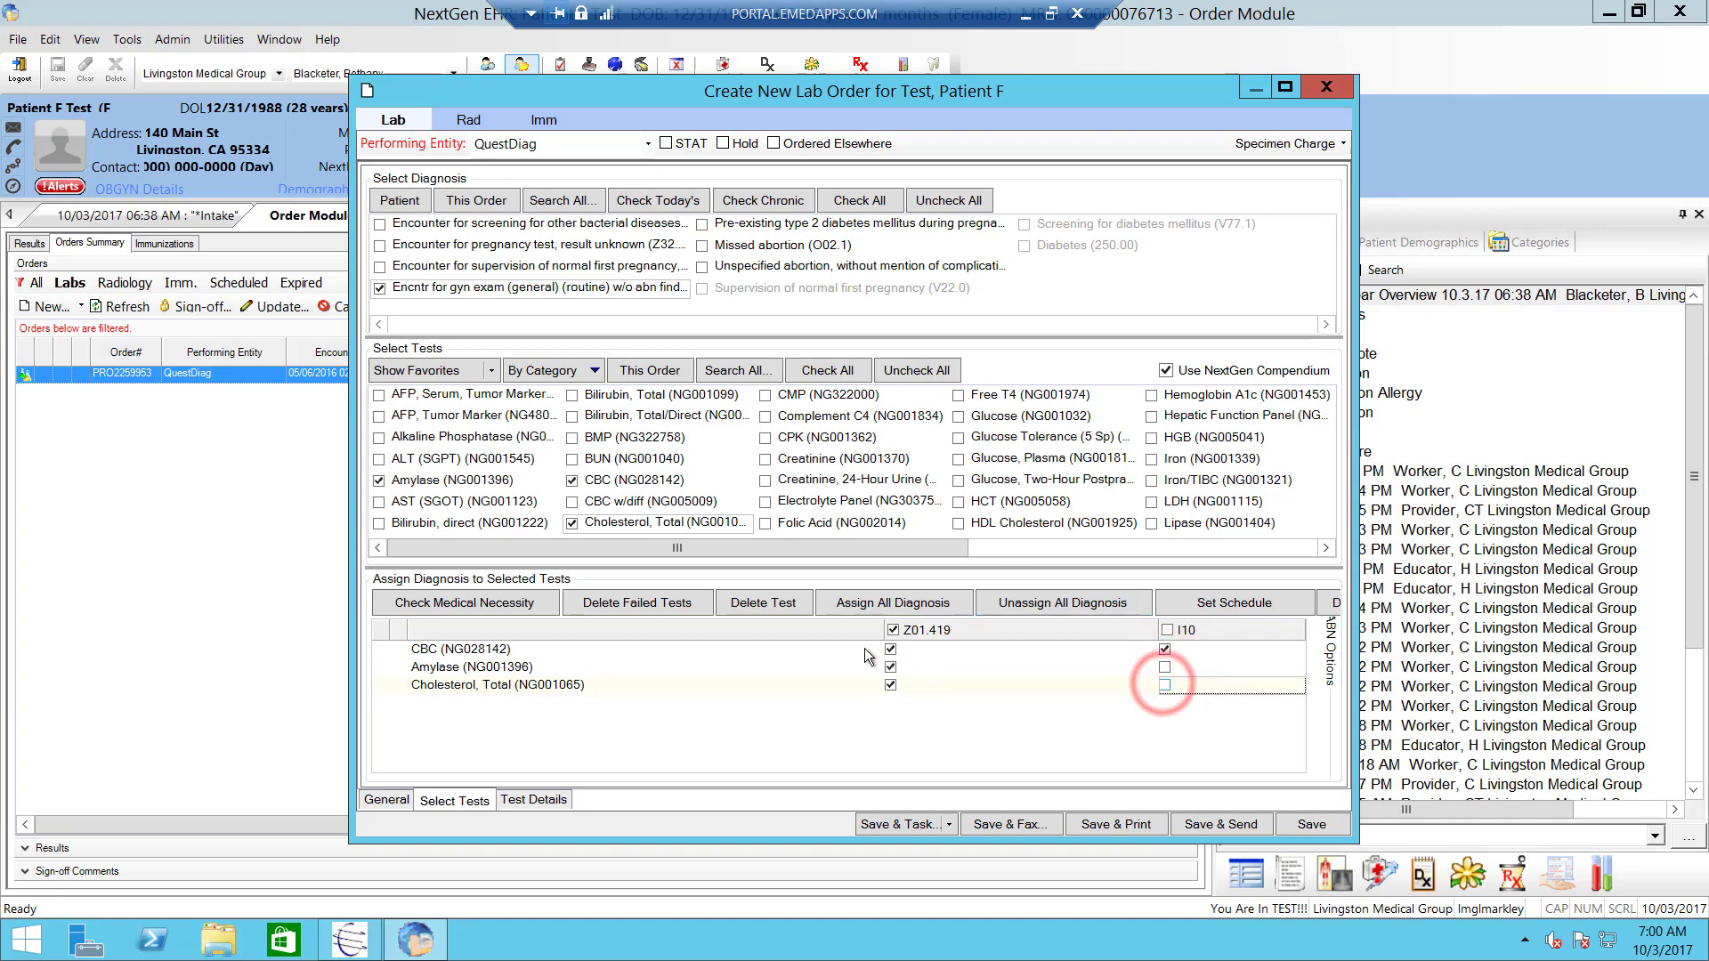
left_click(893, 629)
left_click(1164, 666)
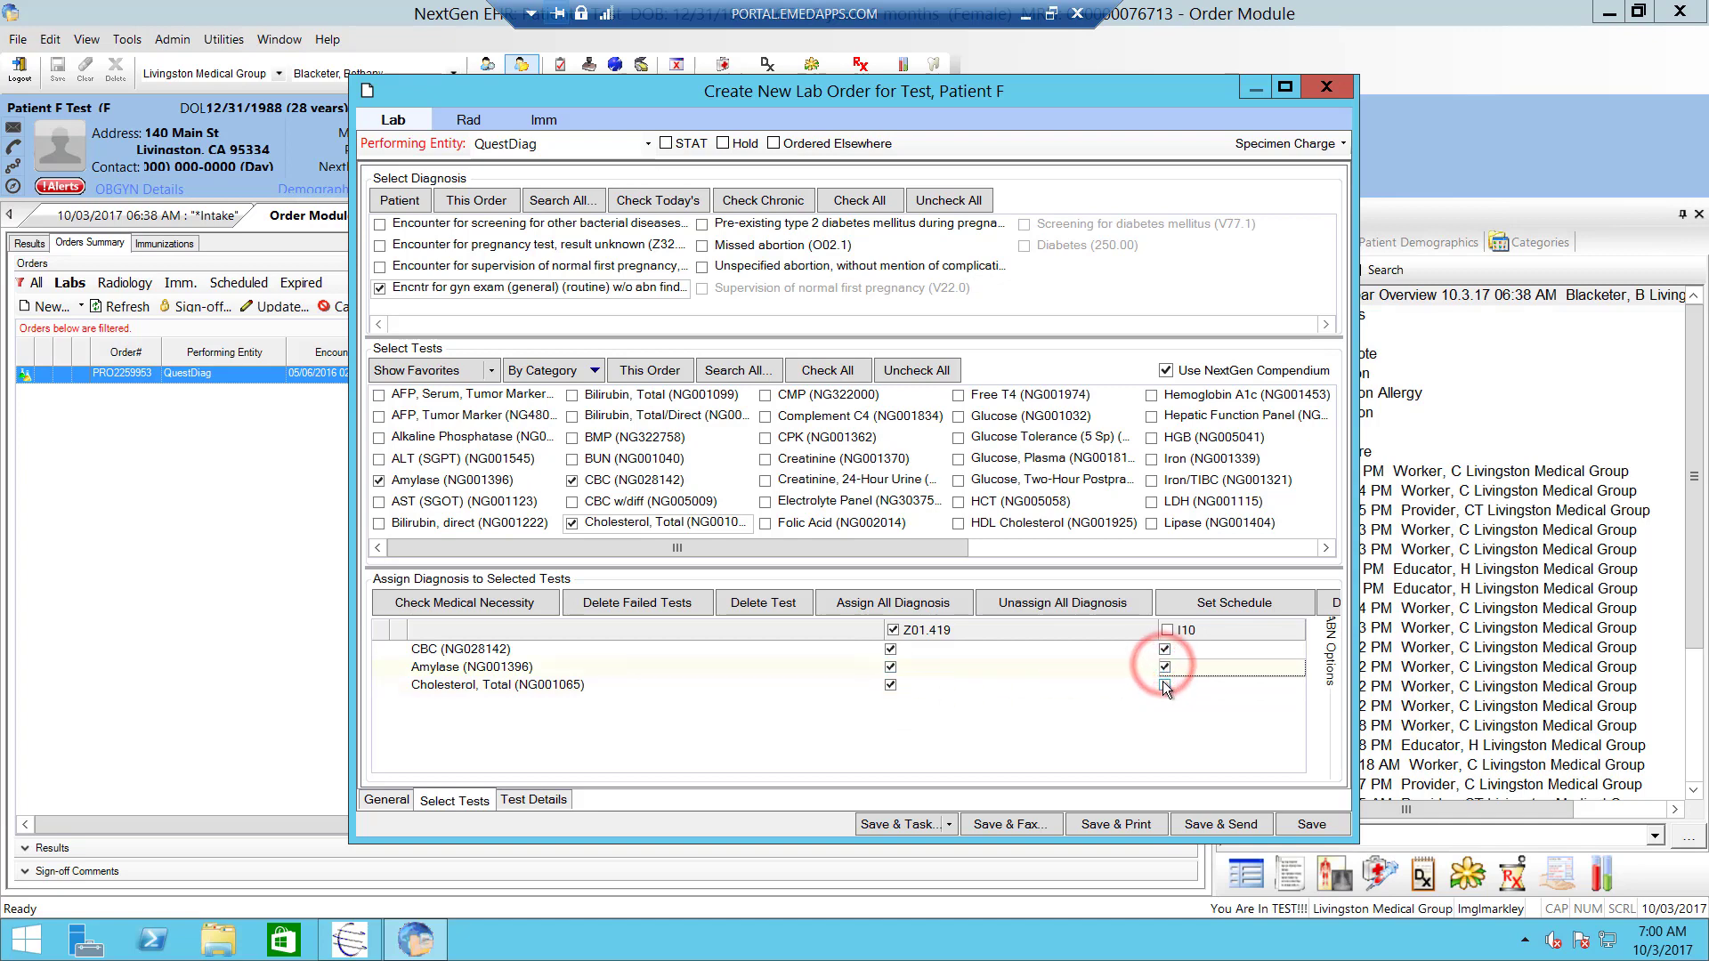
left_click(1164, 686)
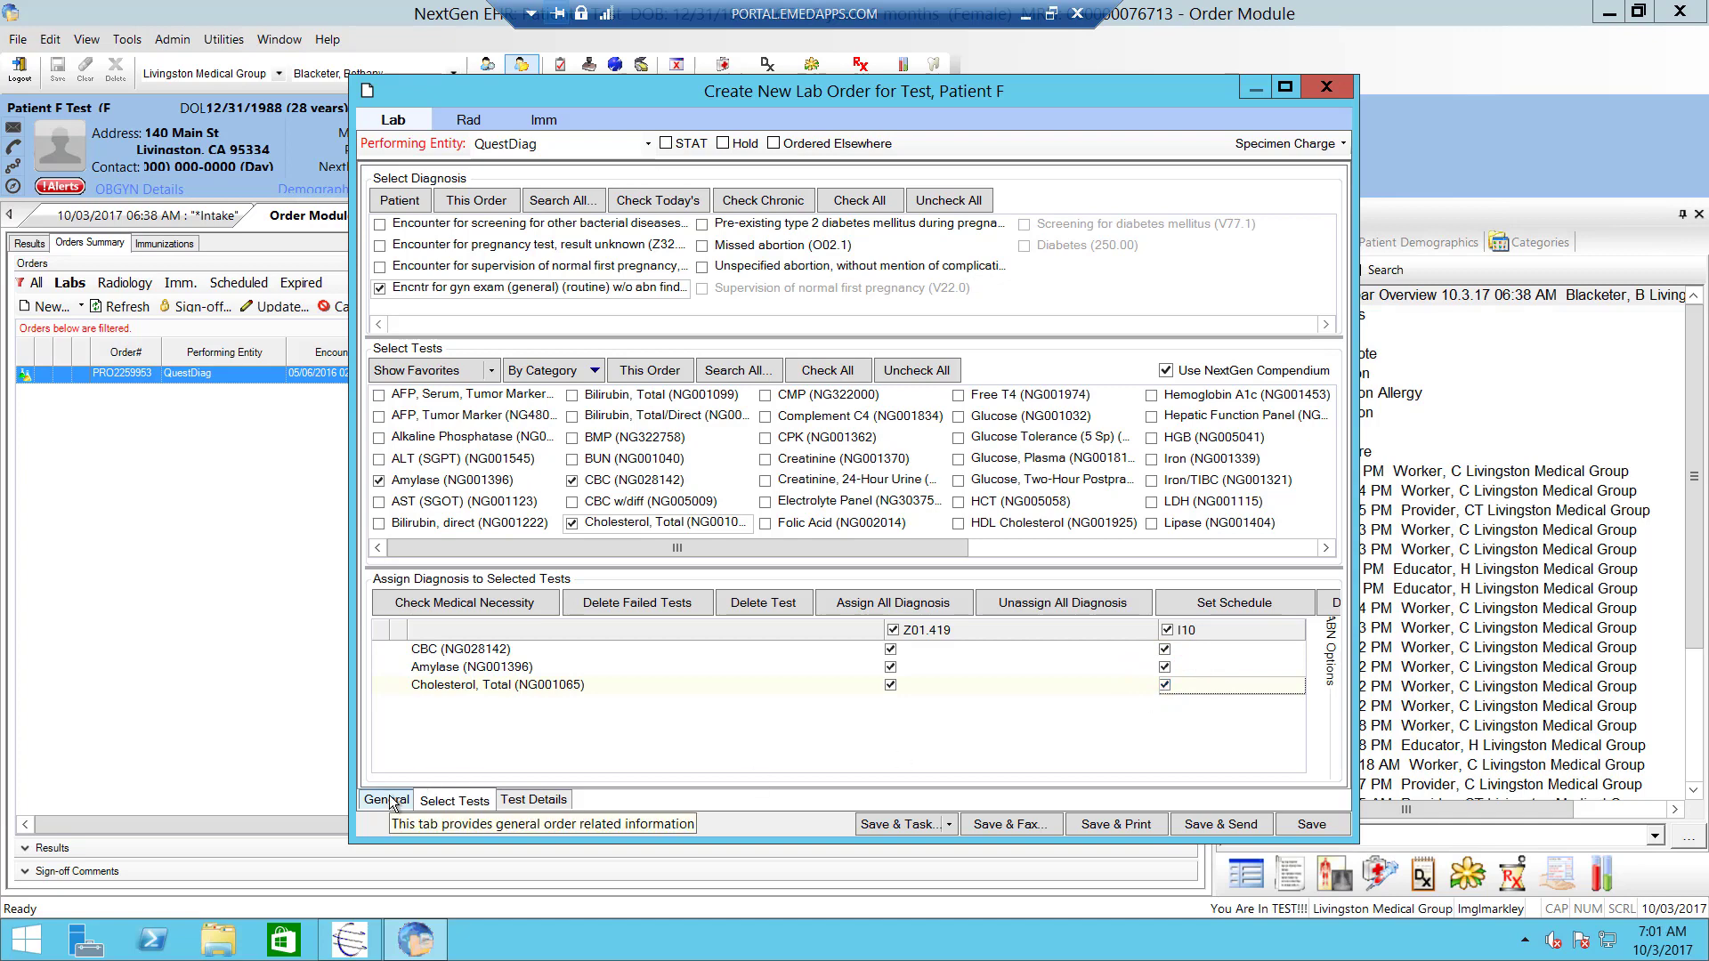
left_click(391, 801)
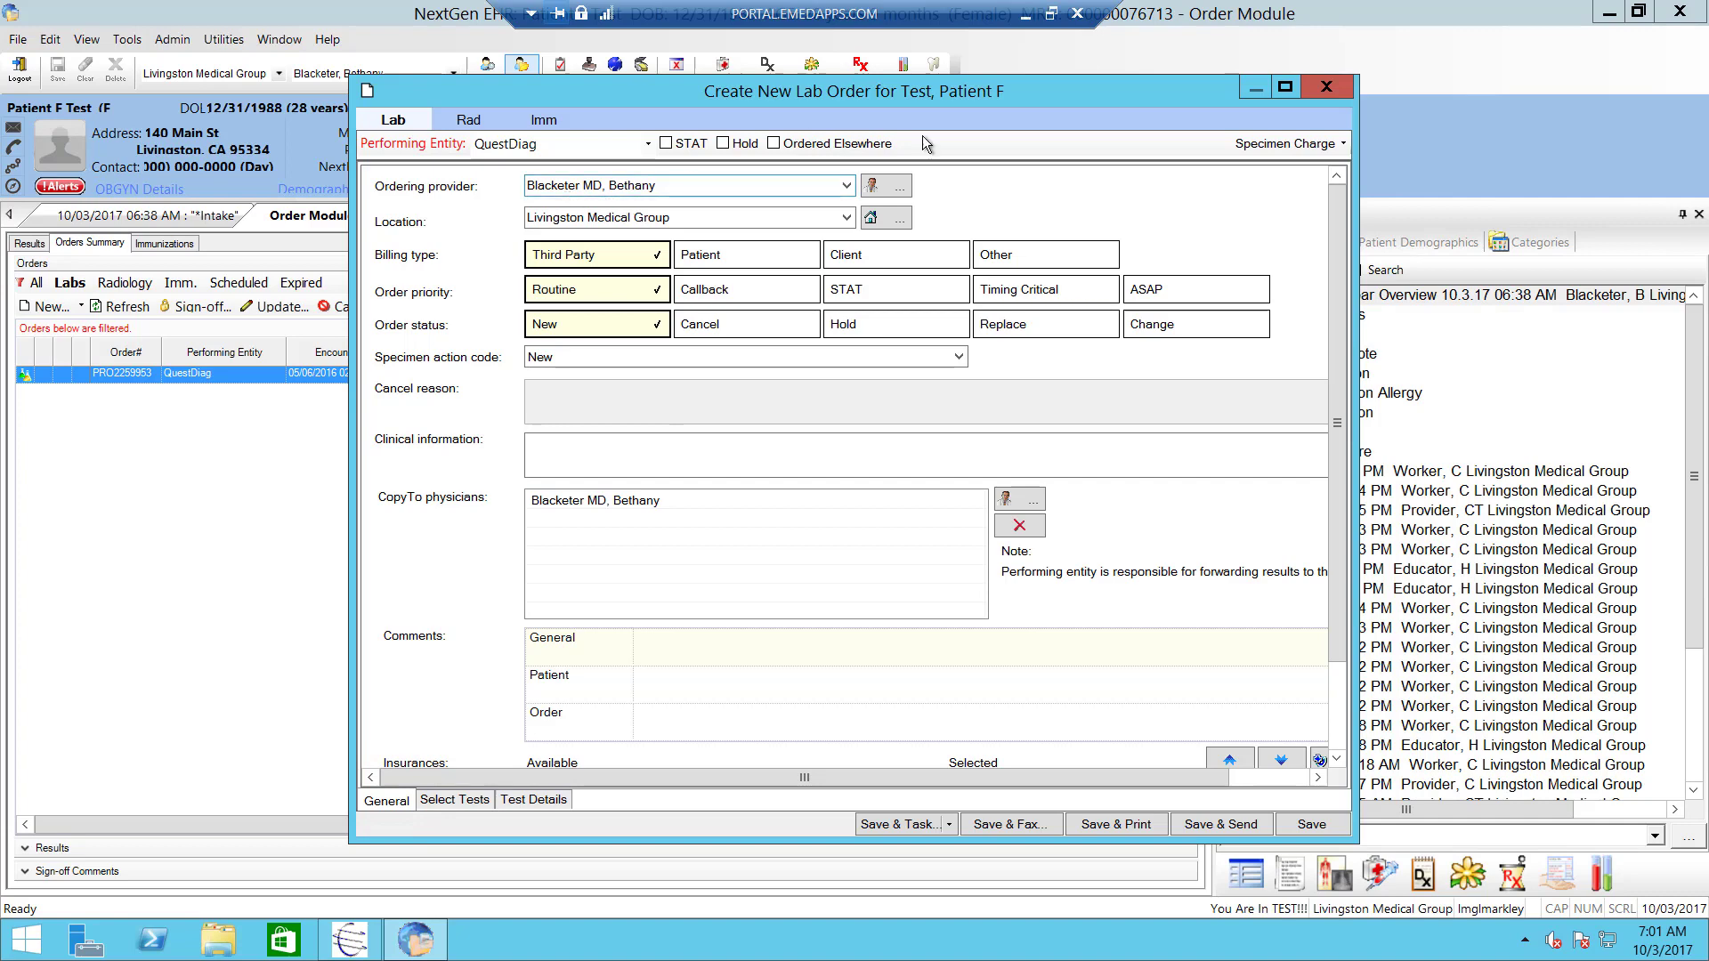
left_click(1331, 262)
left_click_drag(1327, 296, 1113, 570)
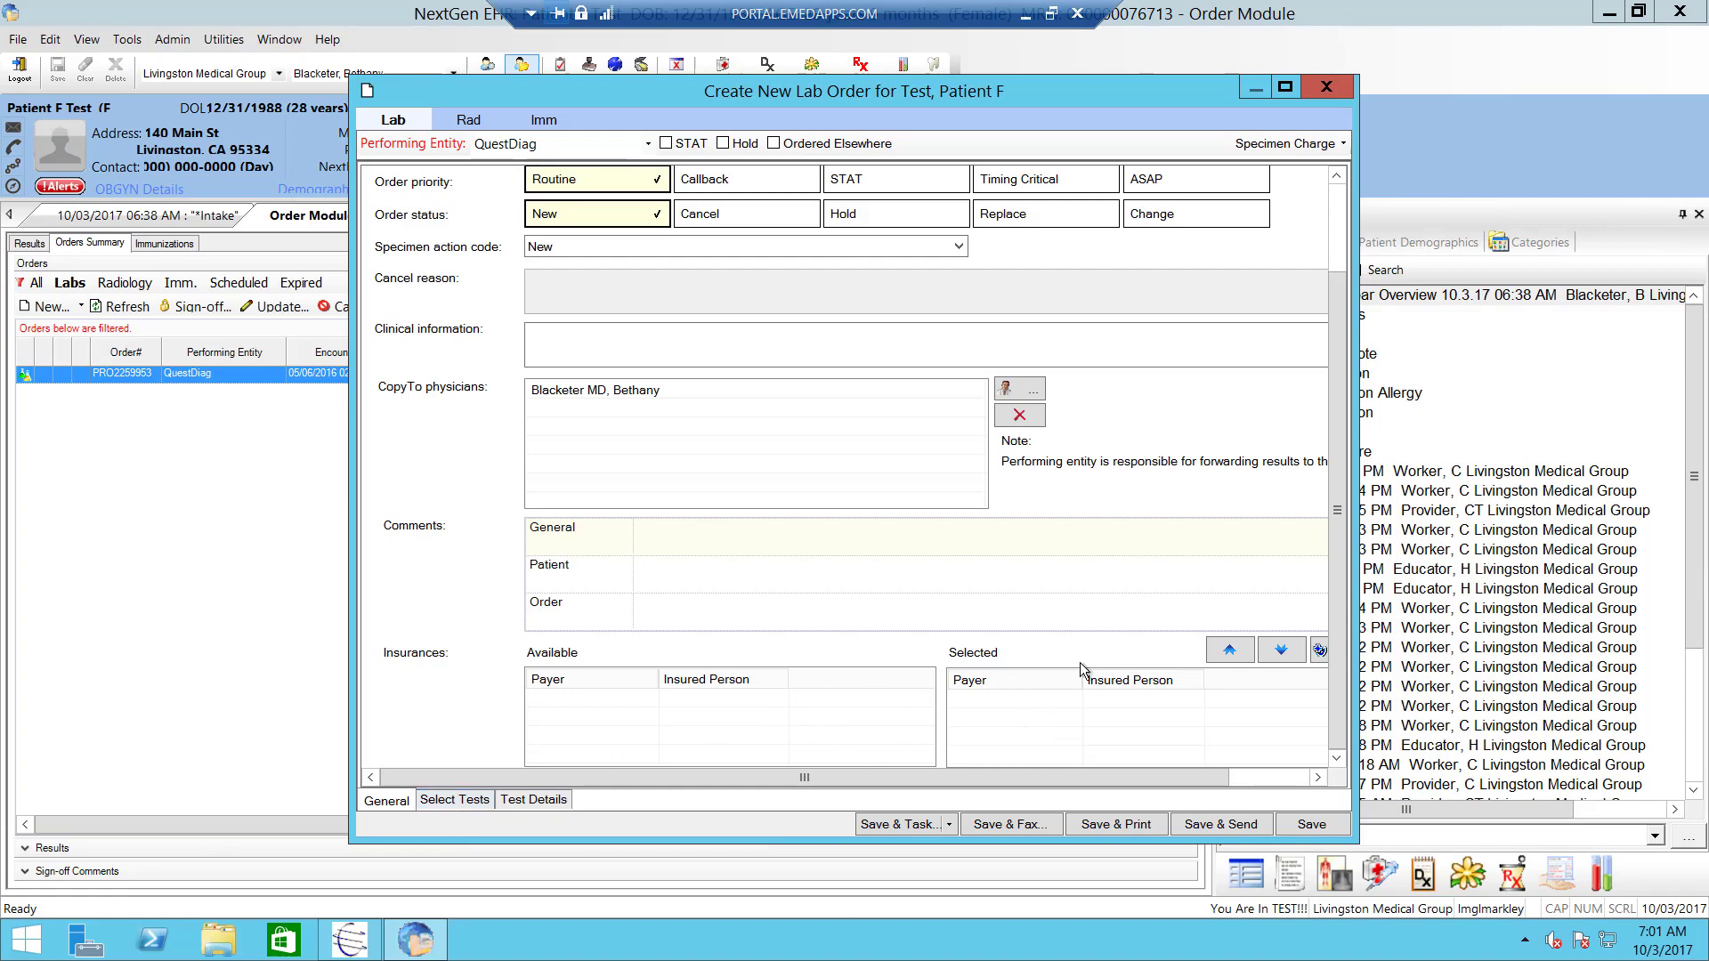
left_click(525, 802)
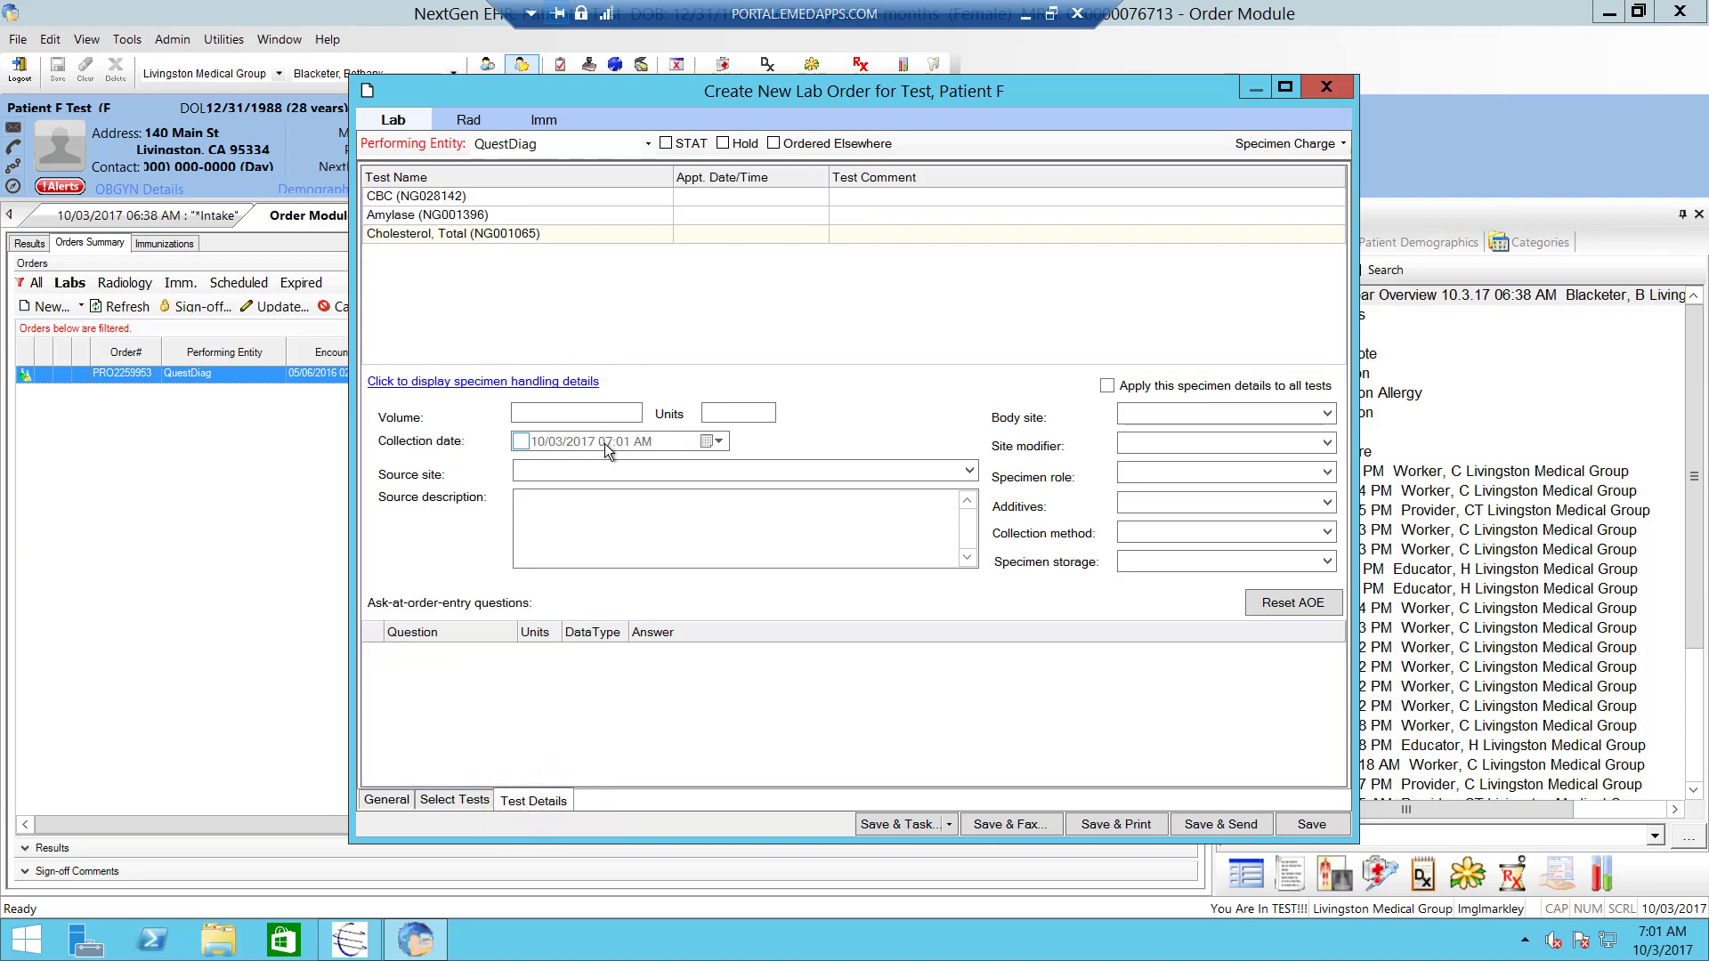
left_click(467, 804)
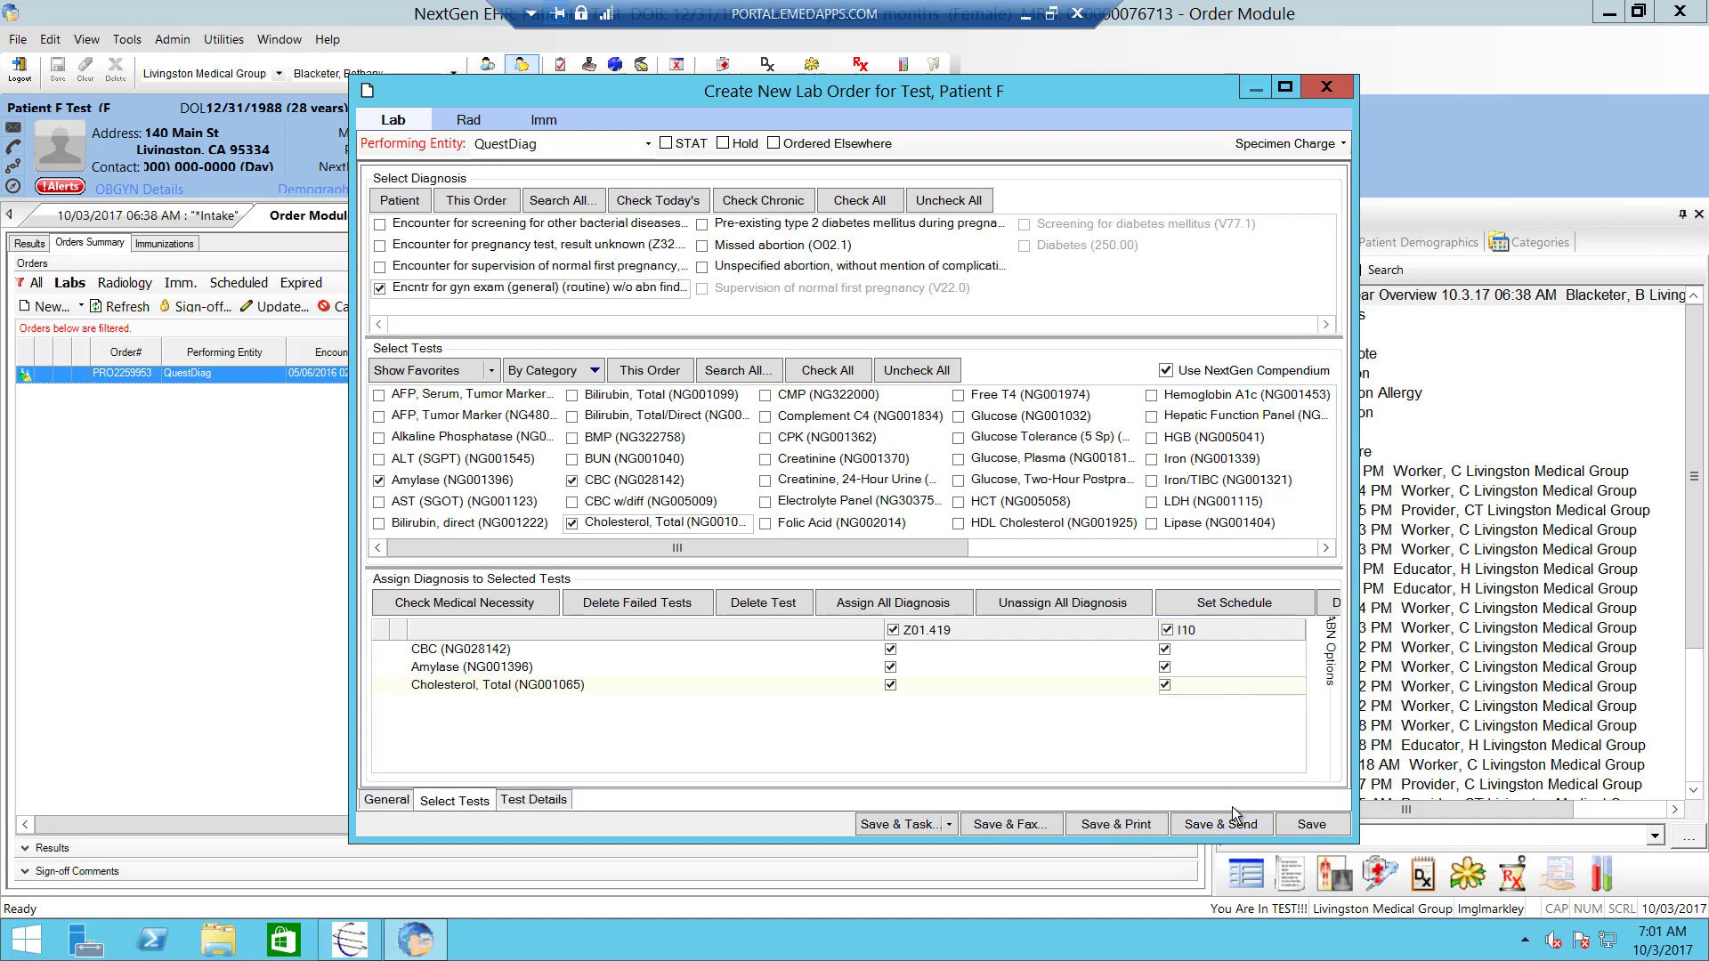
- Save the QuestDiag CBC, amylase and cholesterol order, confirm it shows Pending, then reveal the Livingston folder
left_click(1312, 825)
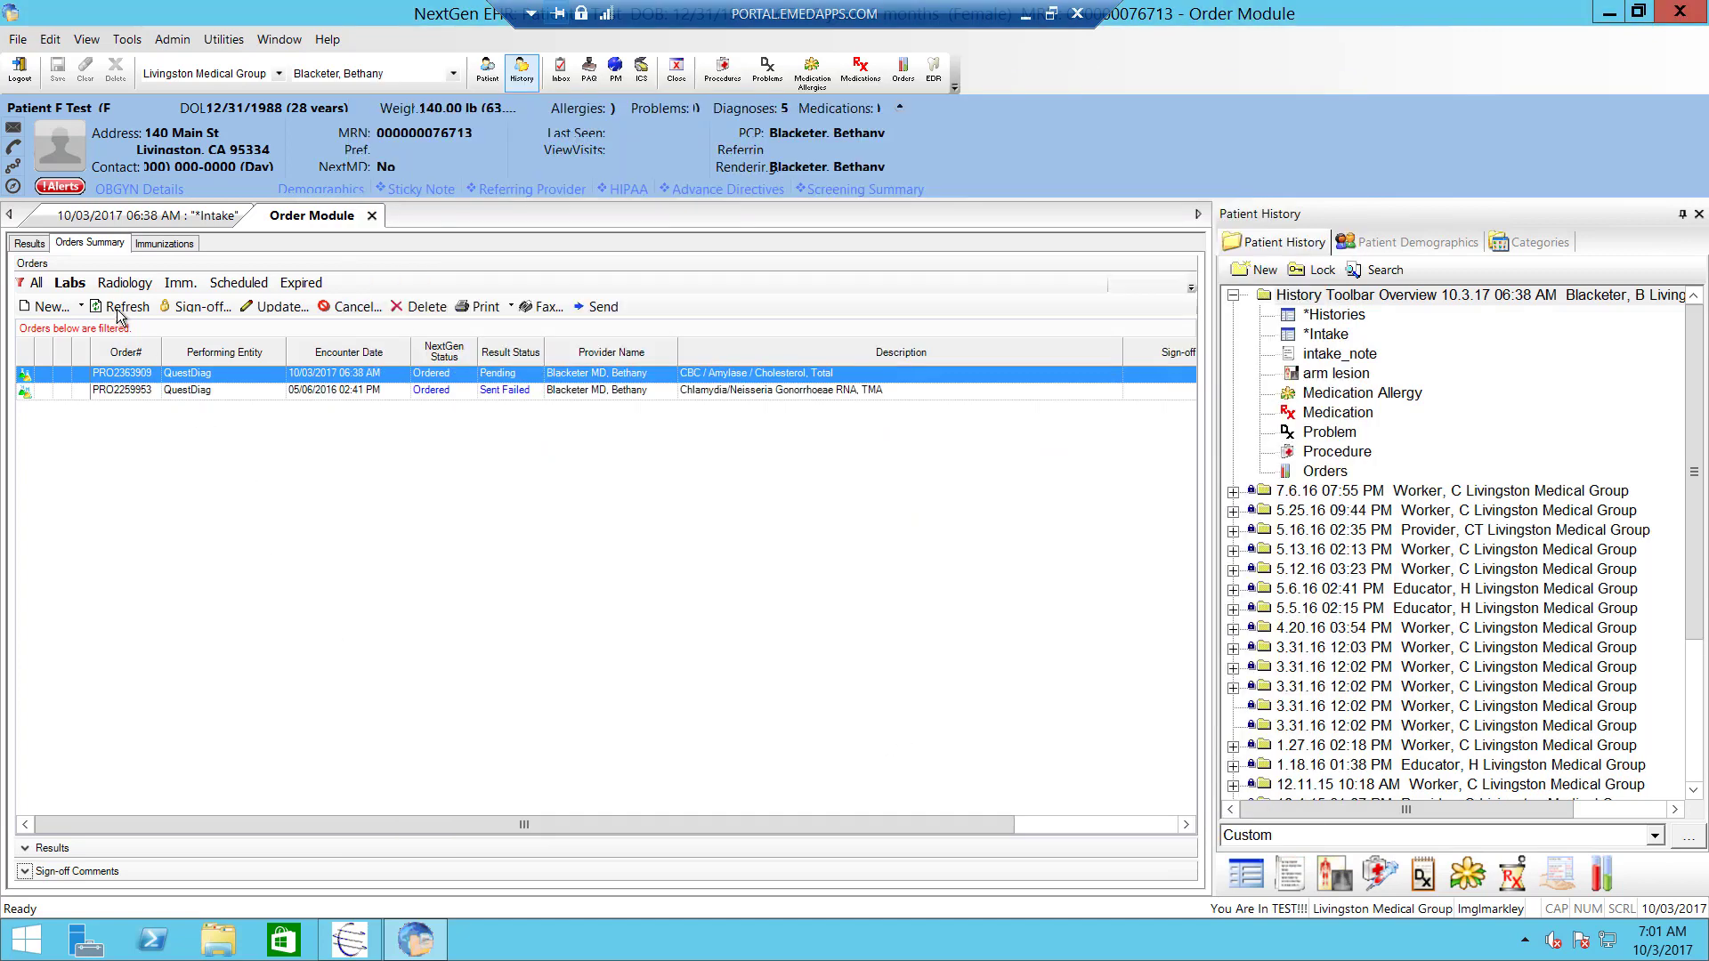
left_click(116, 308)
left_click(126, 307)
left_click(21, 243)
left_click(71, 248)
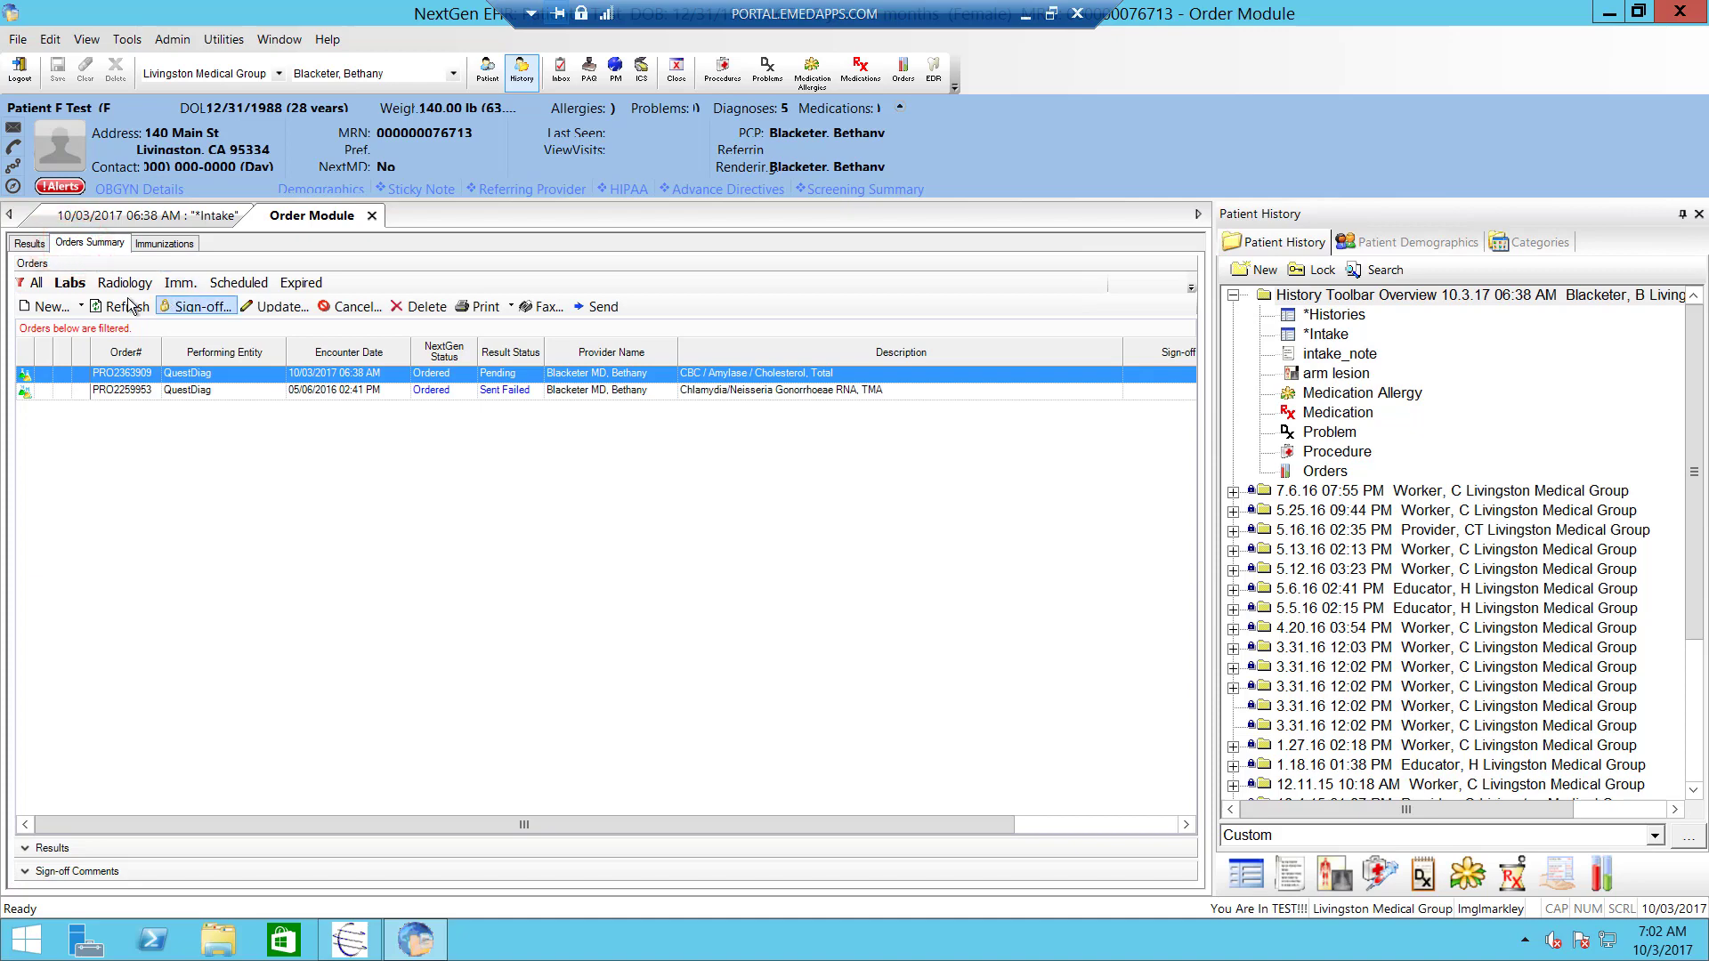
left_click(121, 306)
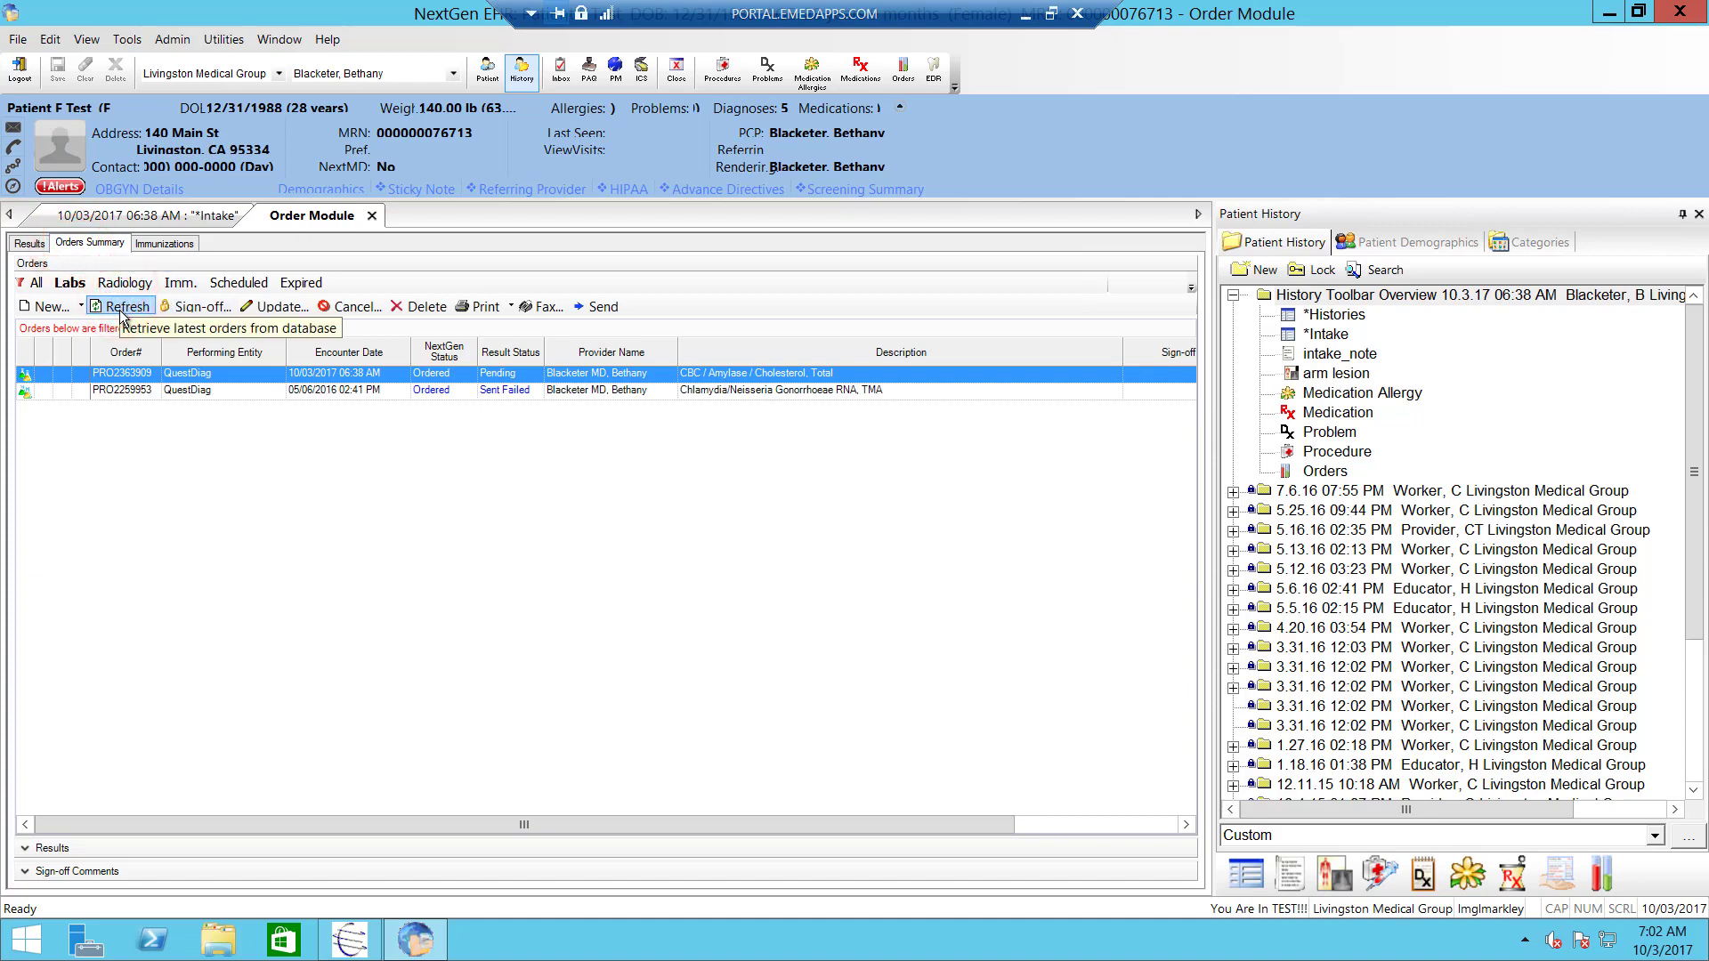
left_click(121, 305)
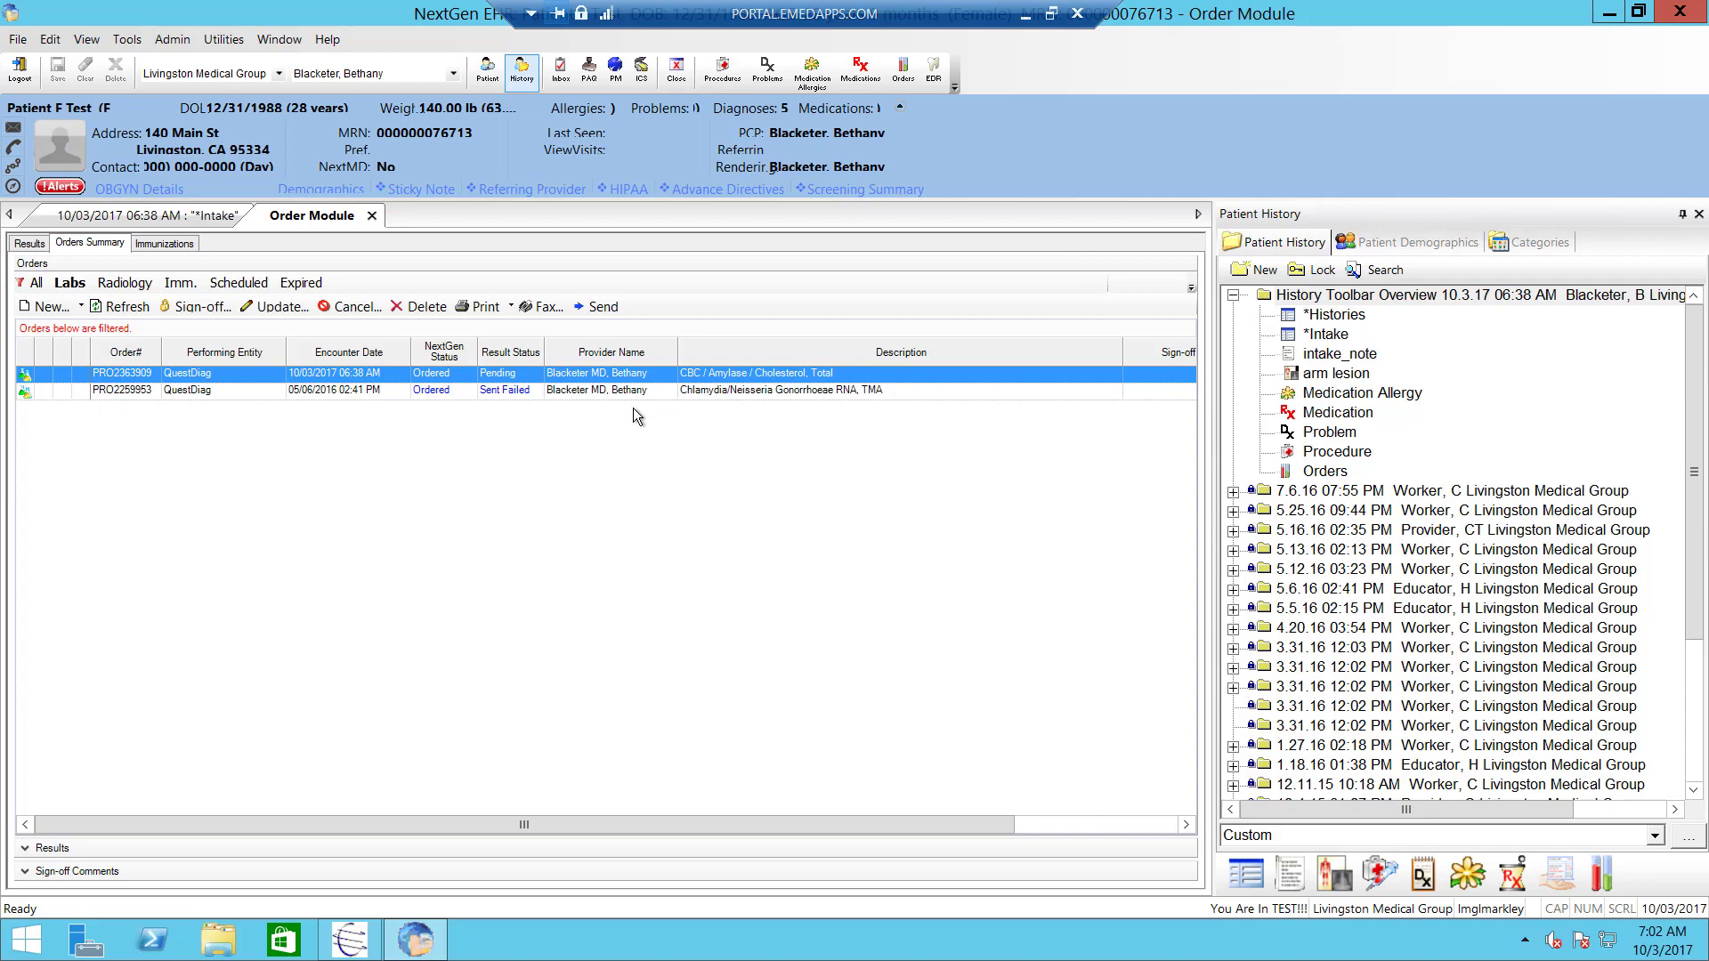
left_click(1025, 13)
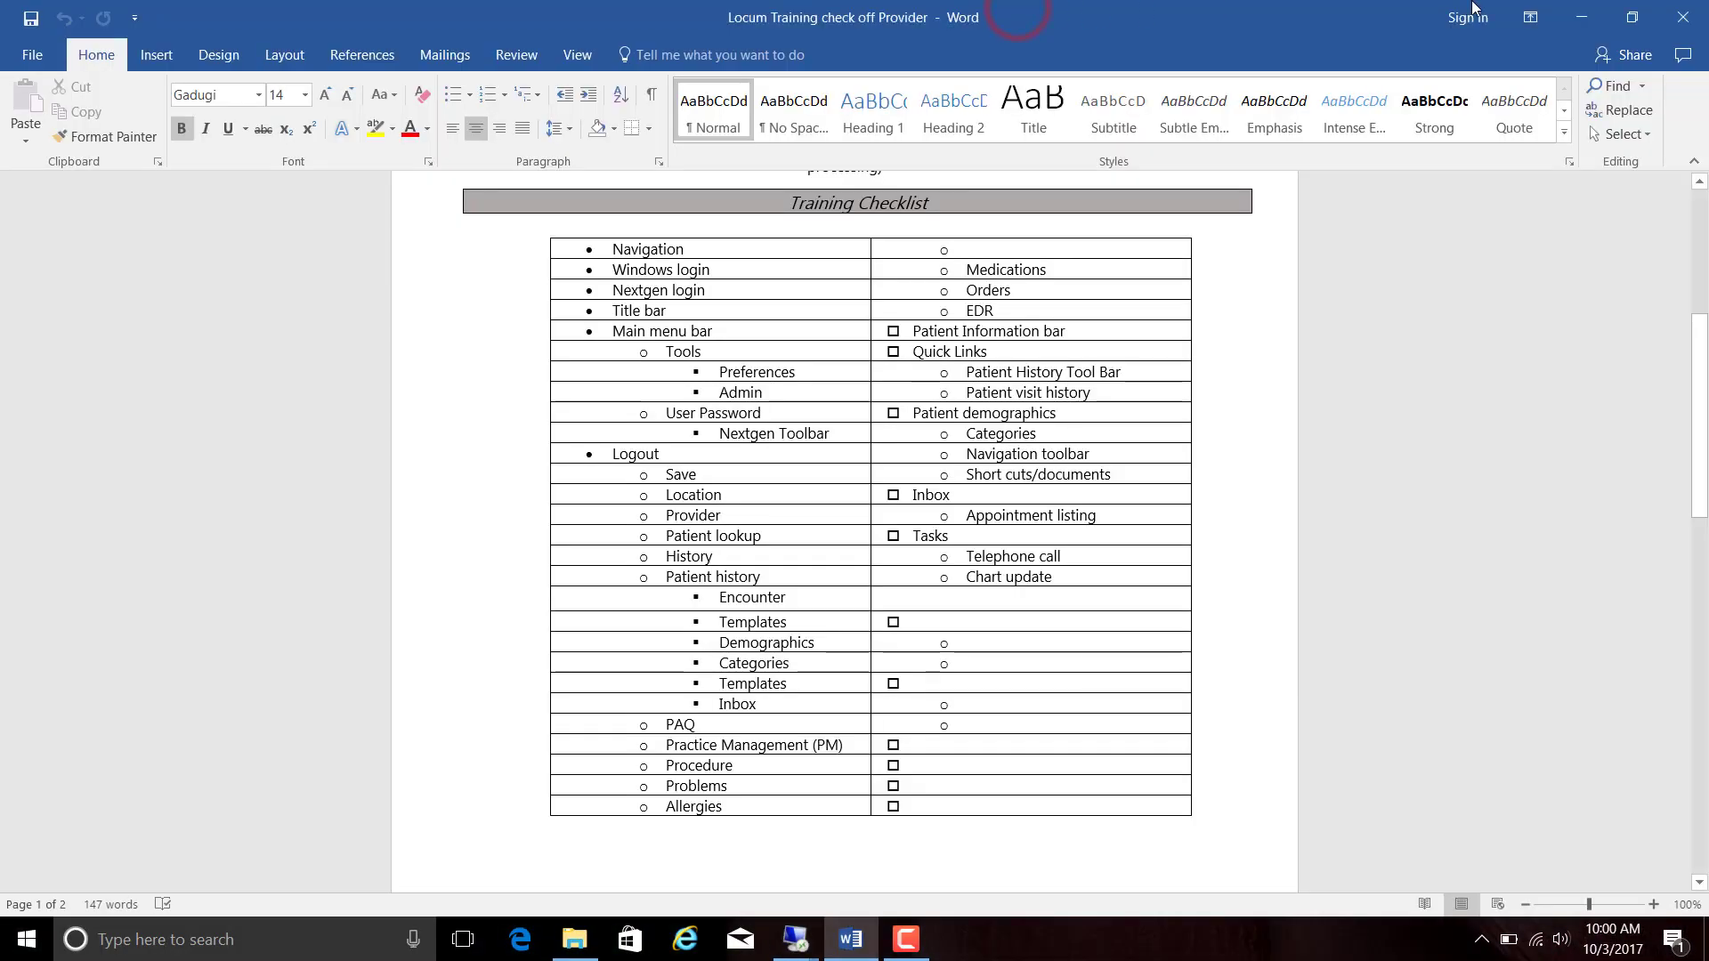
left_click(1581, 17)
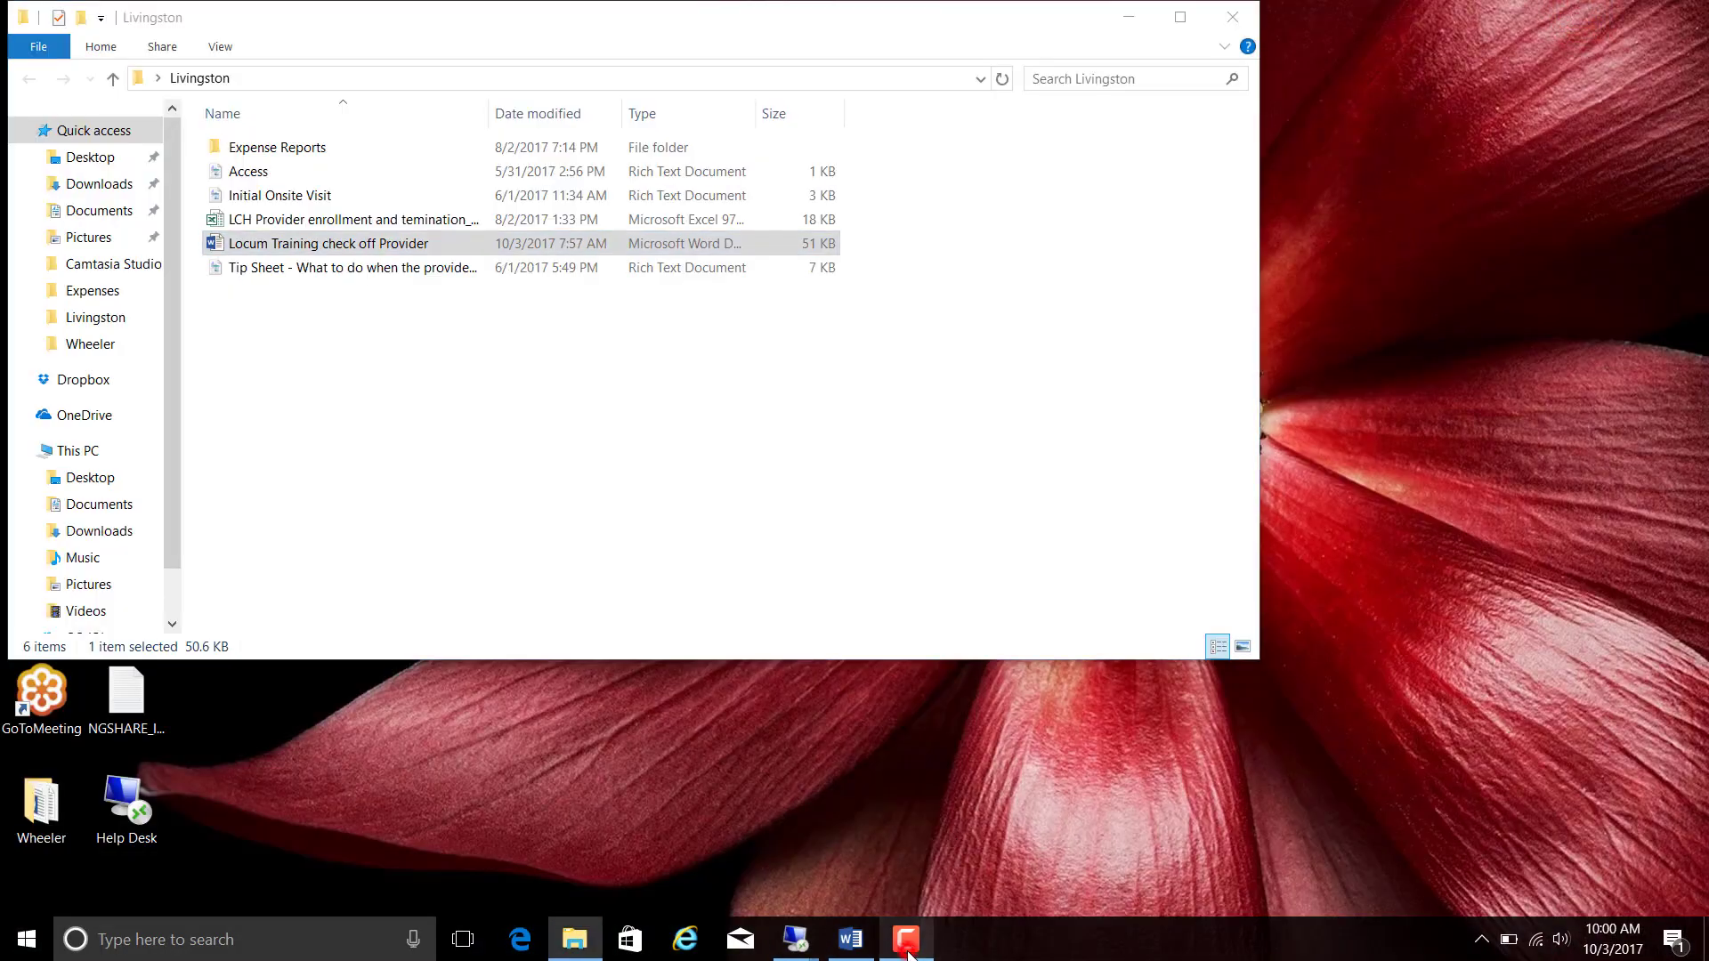